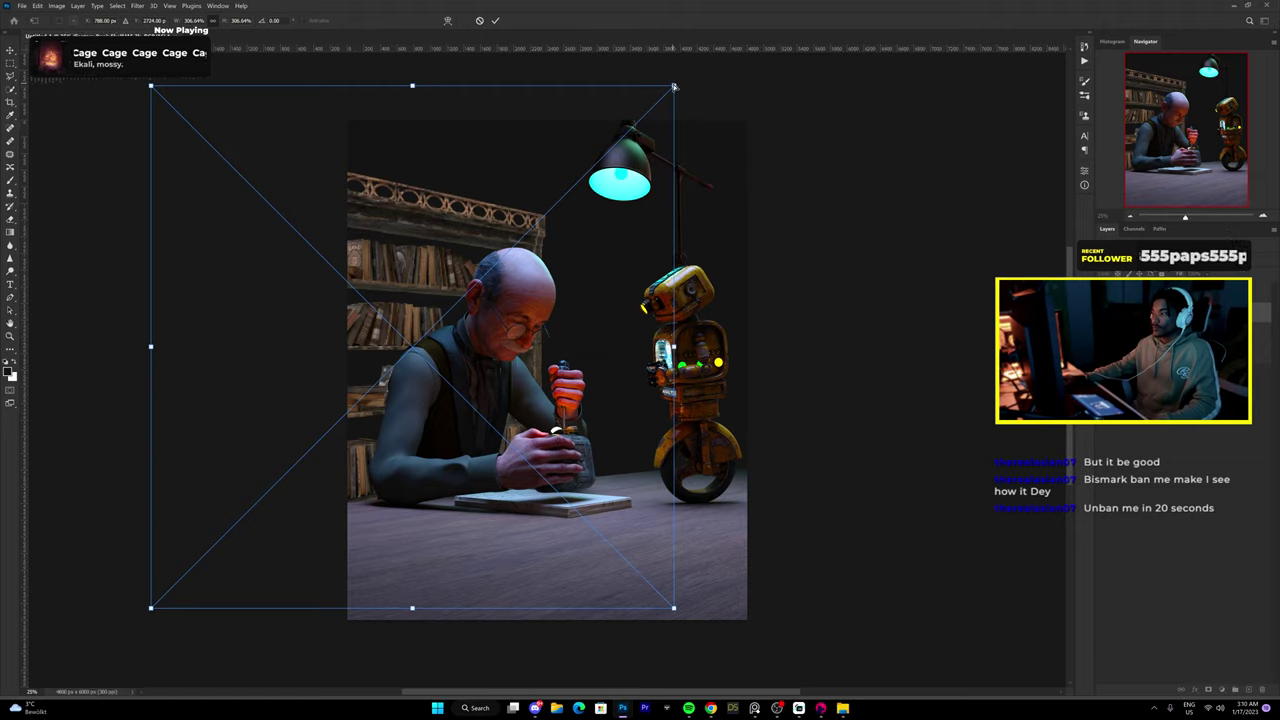
Skew the bookshelf behind the old man, cancel a trial Solid Color fill, show the Sci Fi Engine page.
drag(698, 610, 737, 628)
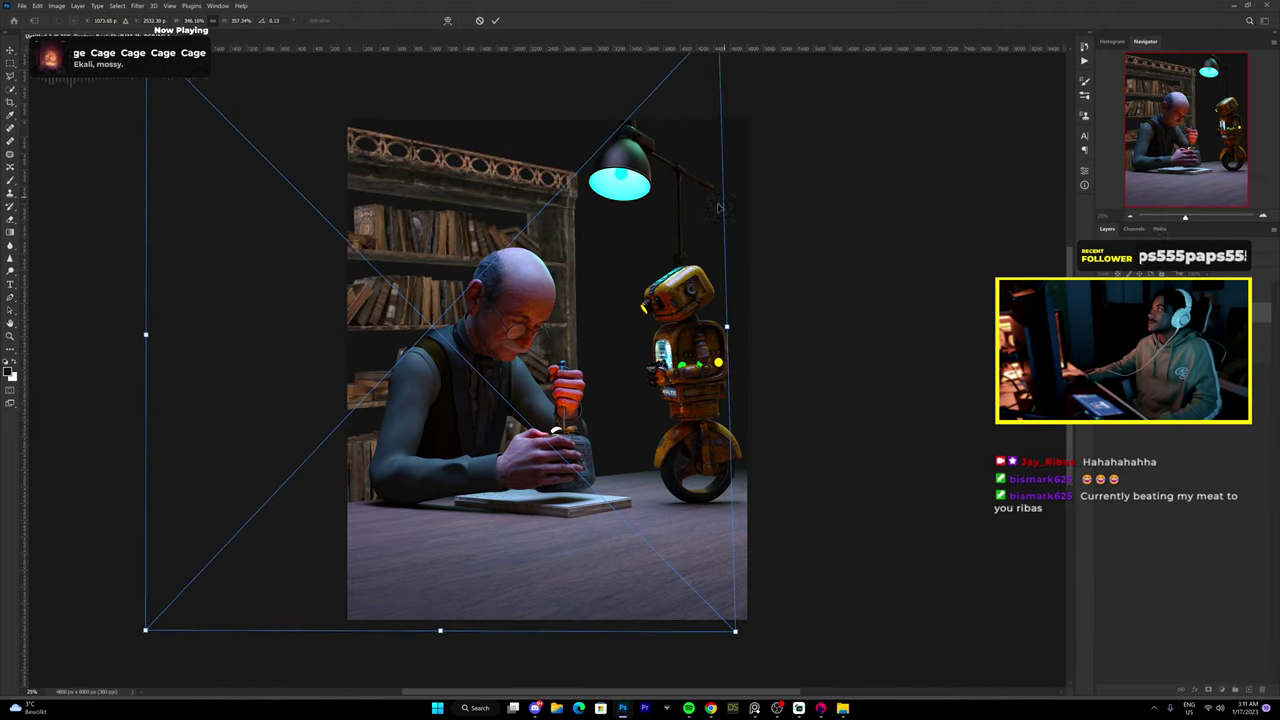
key(Return)
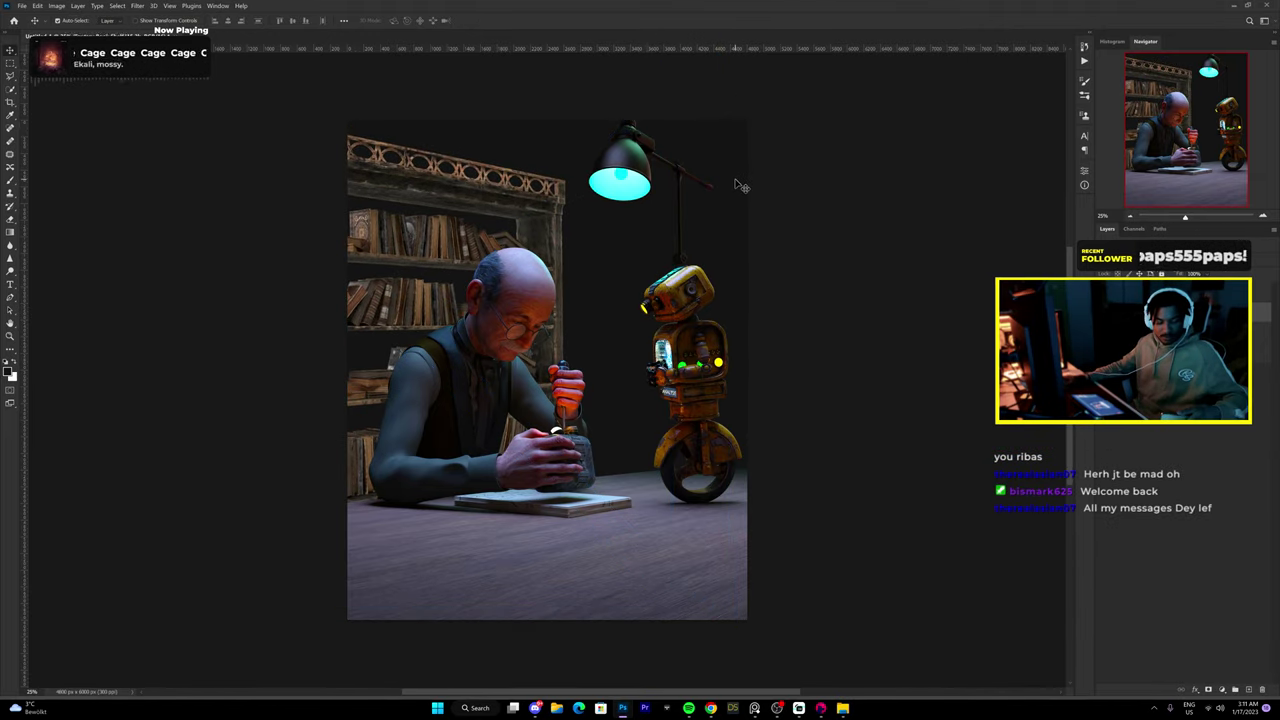
click(856, 349)
drag(840, 300, 865, 363)
key(Escape)
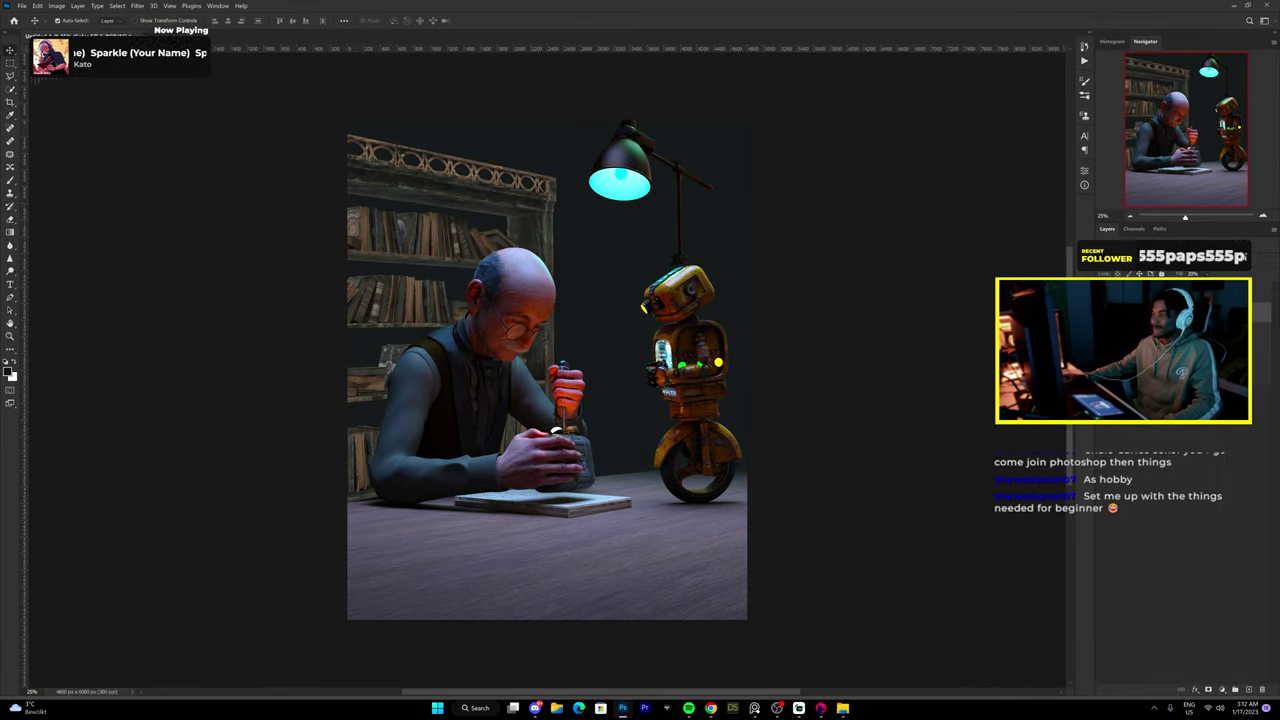
click(710, 708)
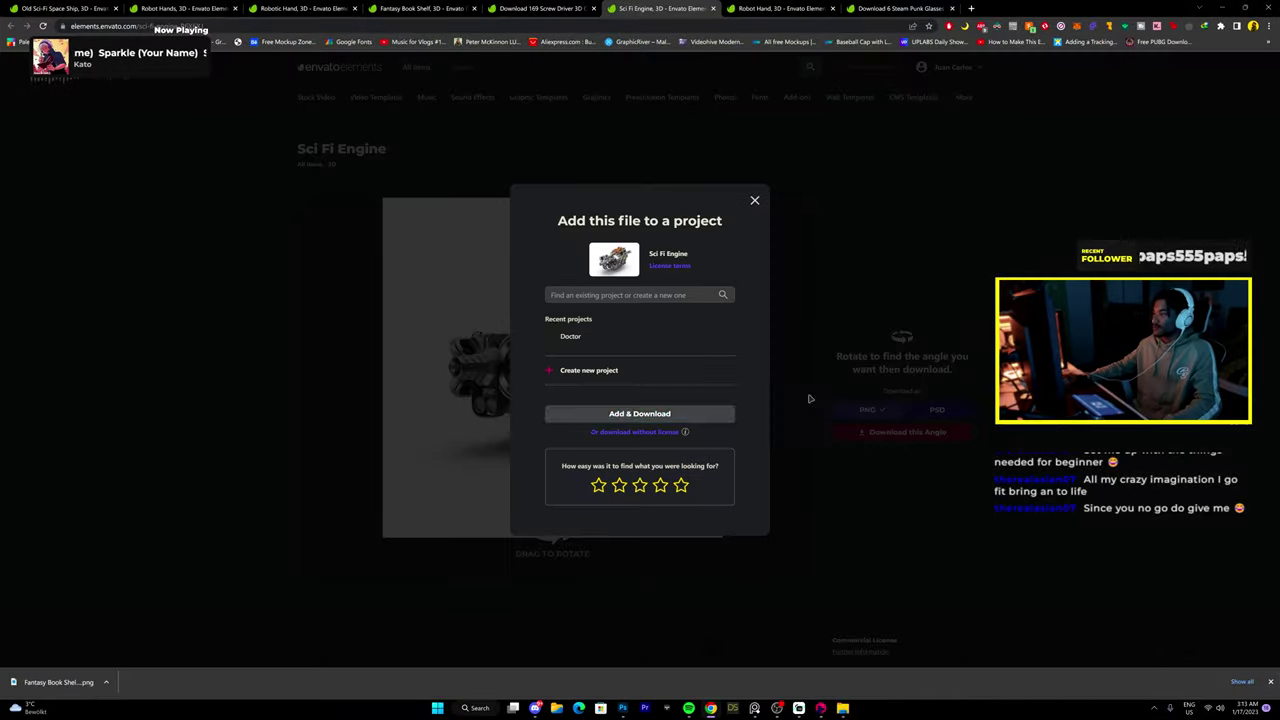
Paste the downloaded Sci Fi Engine render into the Photoshop composite.
click(810, 399)
key(alt+Tab)
key(ctrl+v)
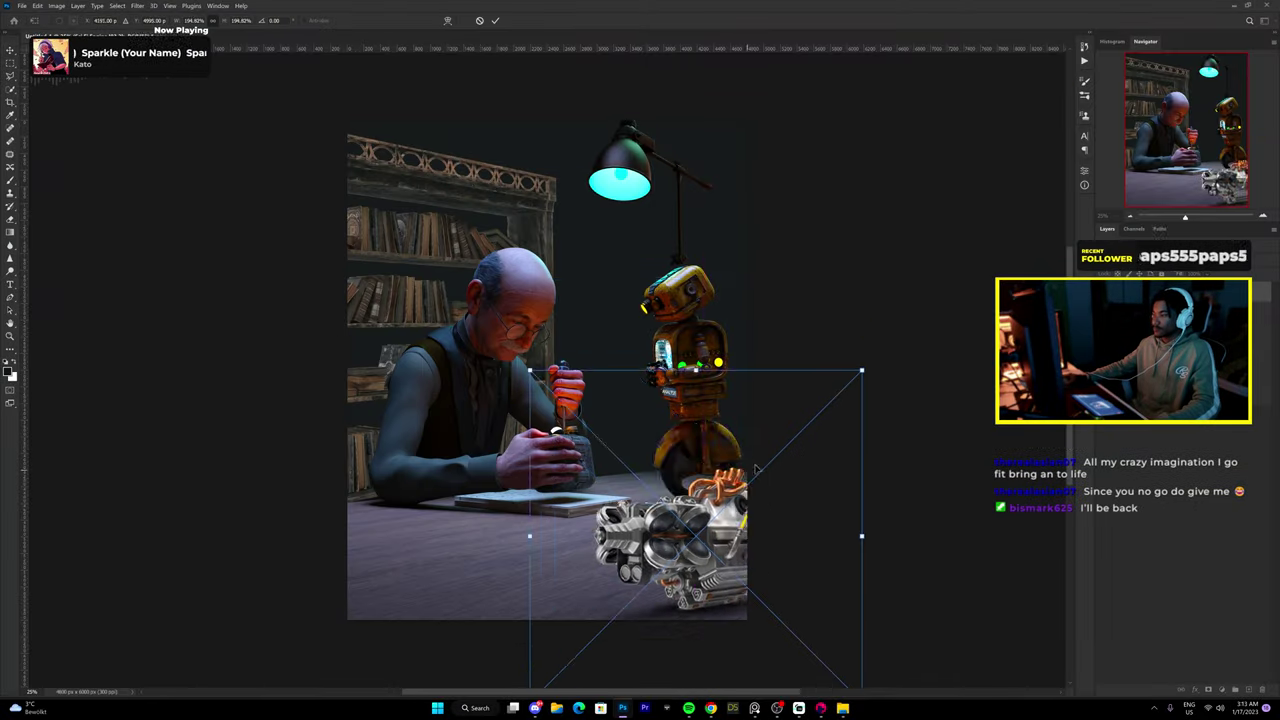
key(alt+Tab)
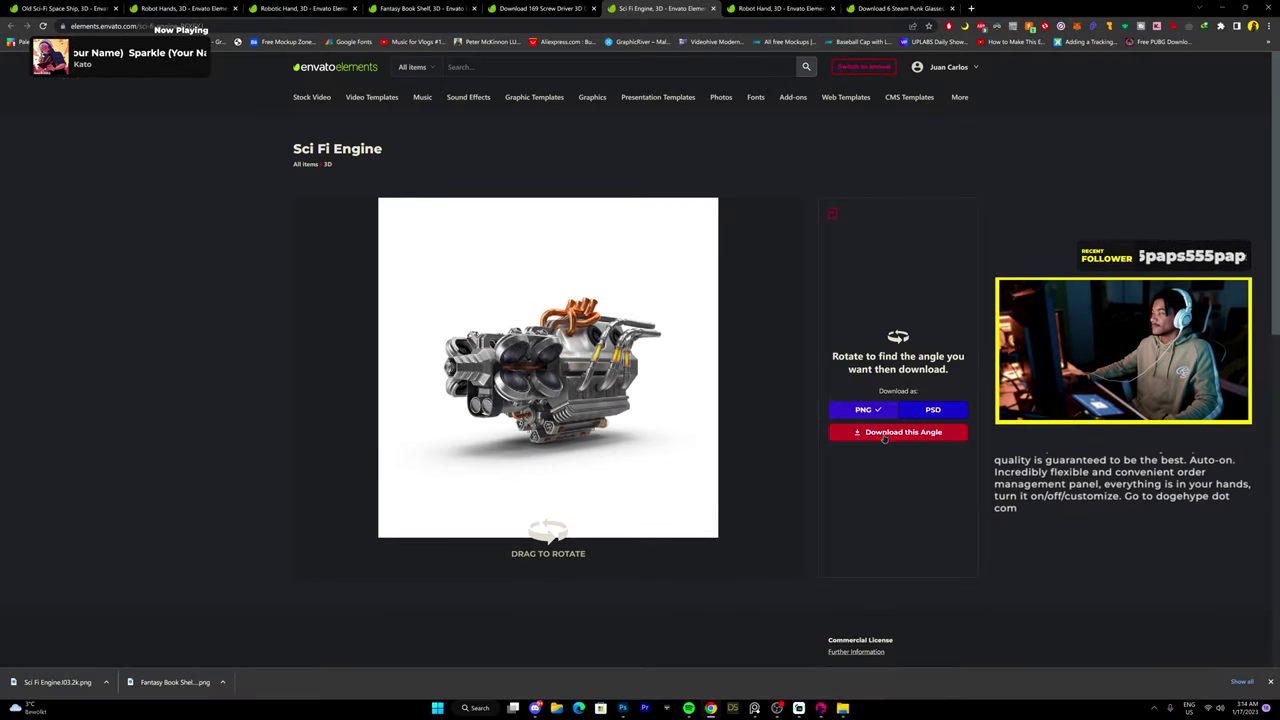
key(alt+Tab)
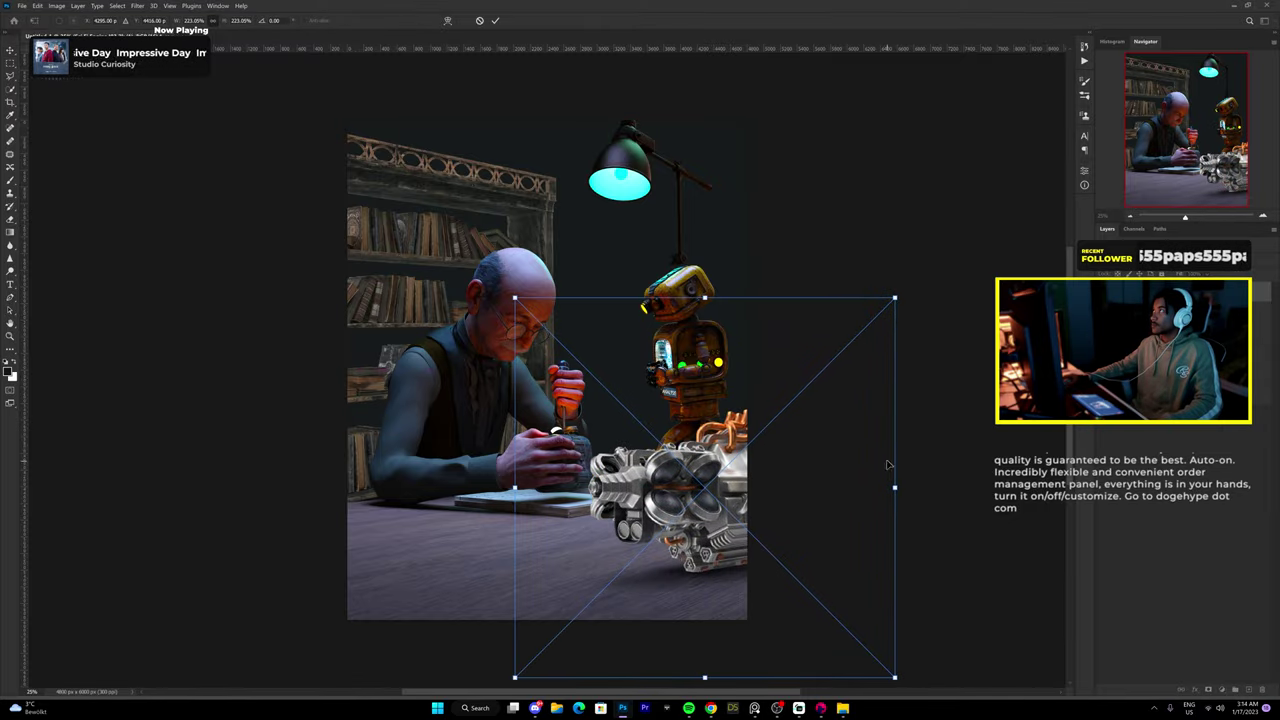
Enlarge the engine at the desk's lower right and pull the bookshelf's corner behind the yellow robot.
drag(887, 464, 845, 485)
key(alt+Tab)
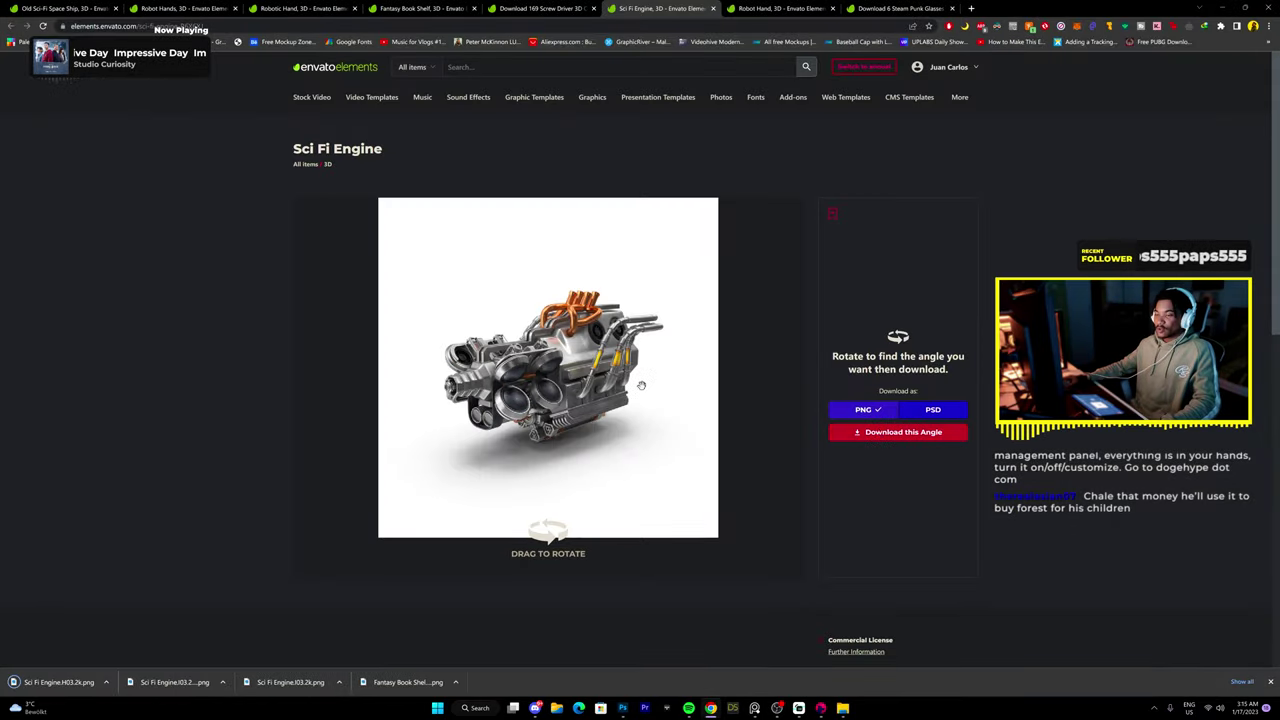
key(alt+Tab)
drag(814, 677, 916, 301)
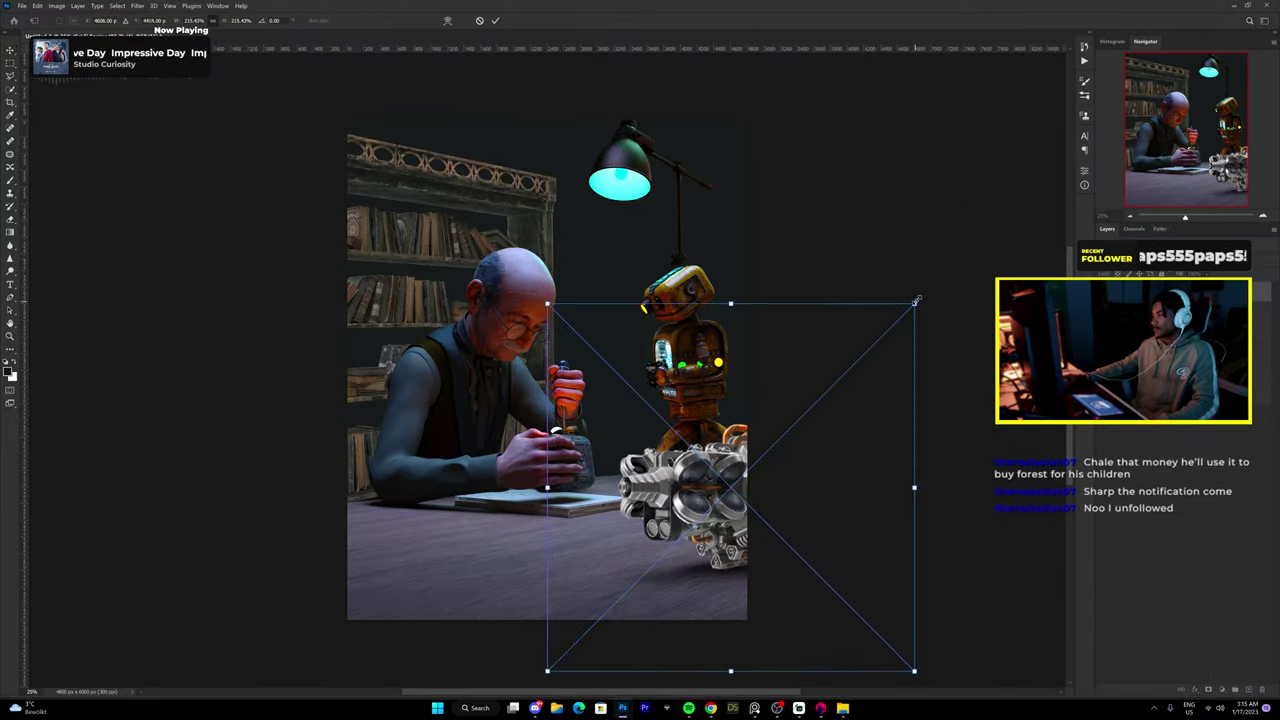
key(alt+Tab)
key(alt+Tab)
drag(850, 448, 810, 437)
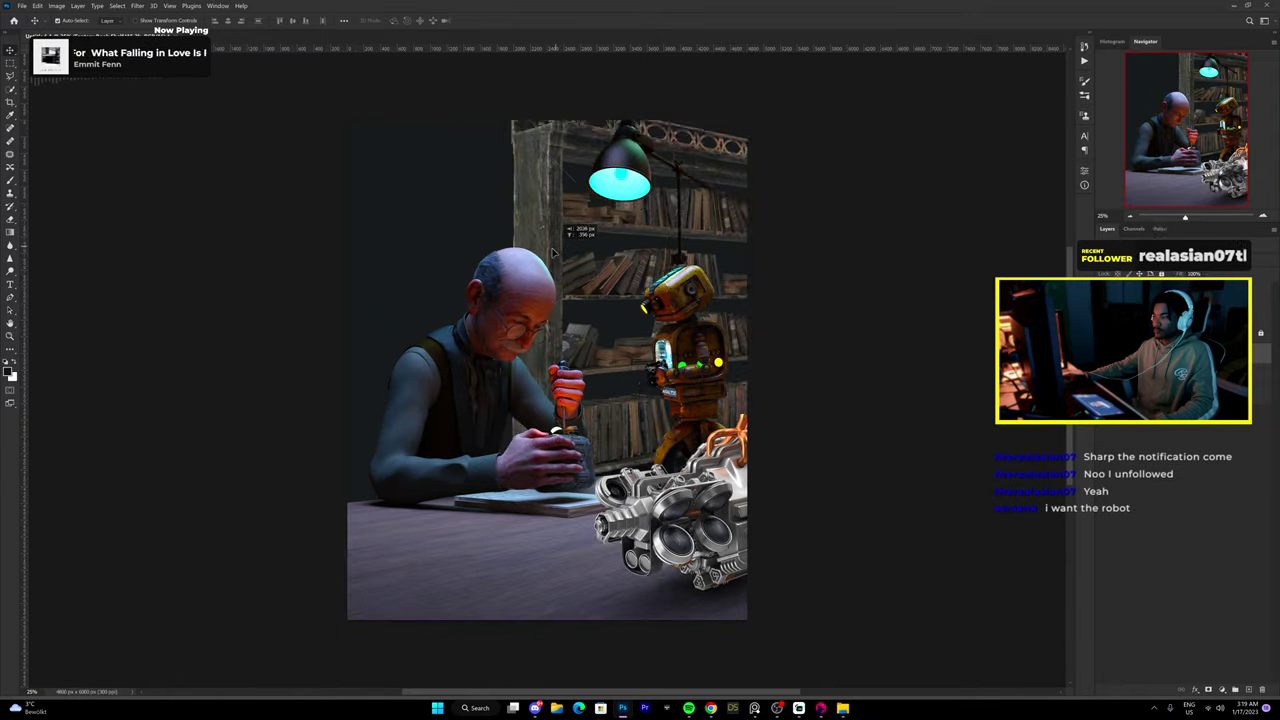
drag(271, 600, 171, 592)
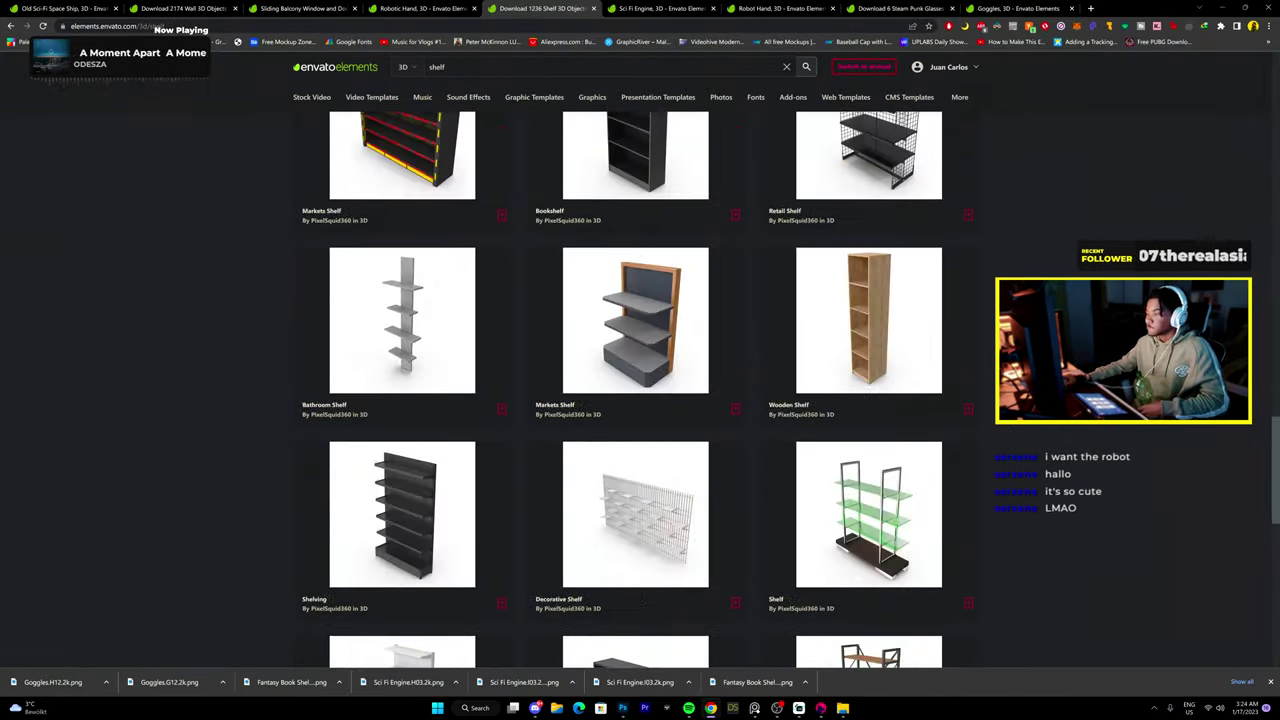
Open the round pedestal table's Envato page.
click(868, 285)
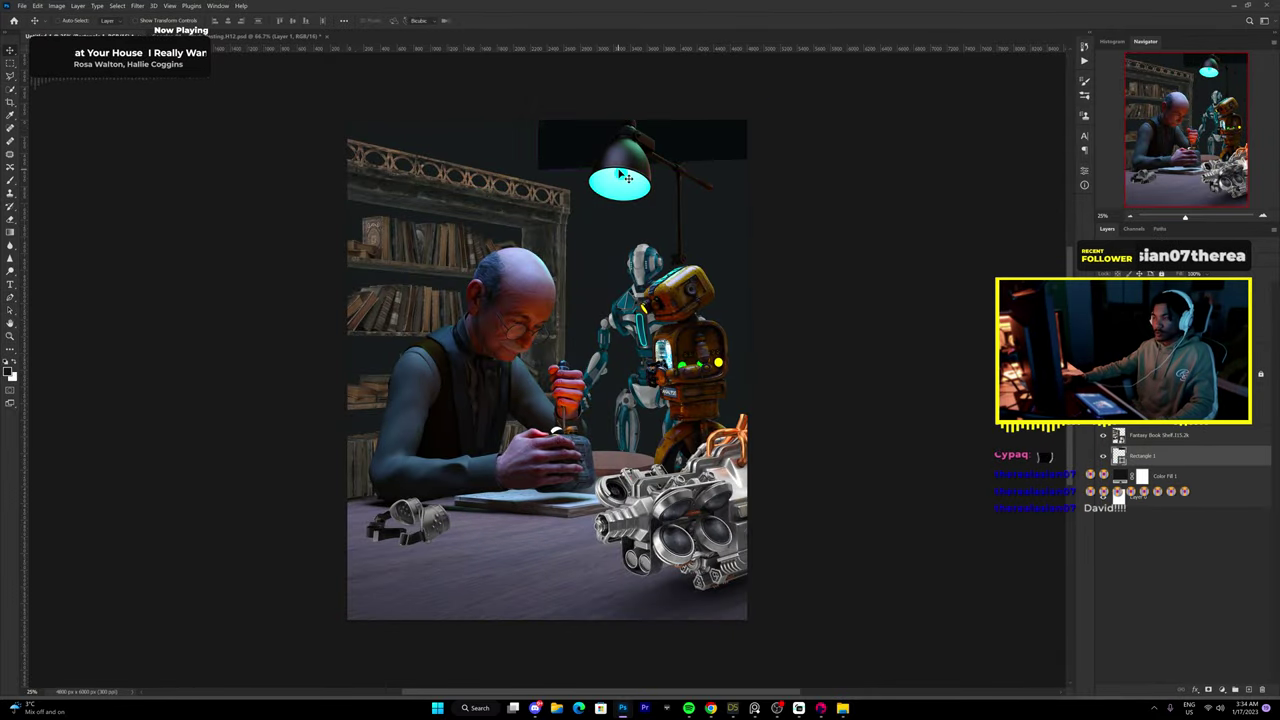
Skew a corner of the dark top band inward.
drag(540, 160, 539, 157)
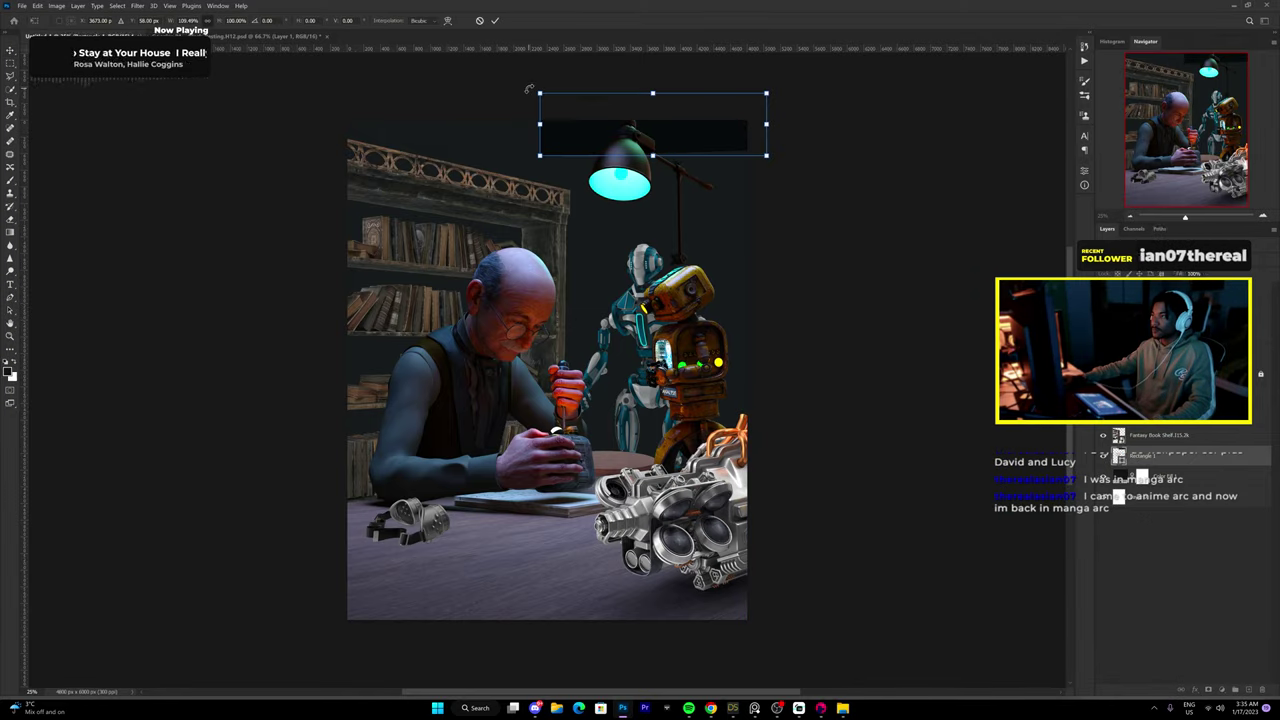
Clip a Solid Color fill to the top band, changing it from steel blue to bright cyan.
click(1222, 689)
double_click(1128, 455)
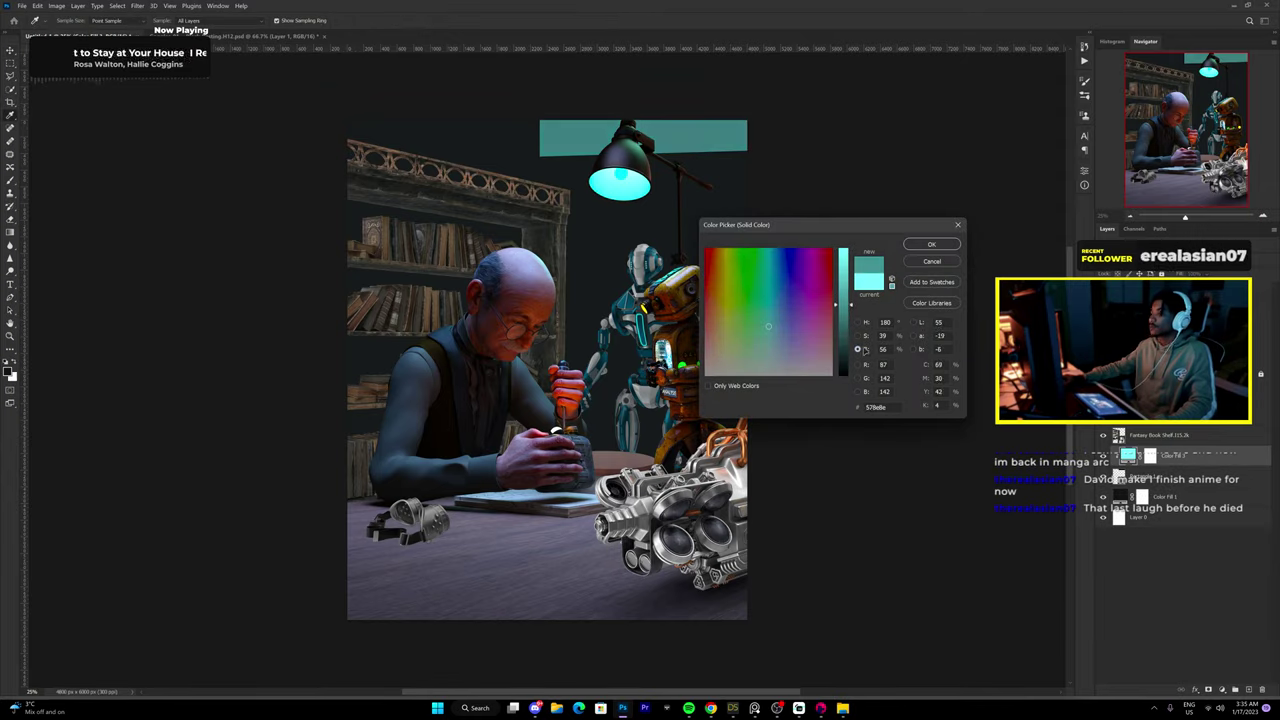
key(Return)
double_click(1128, 455)
key(Return)
key(b)
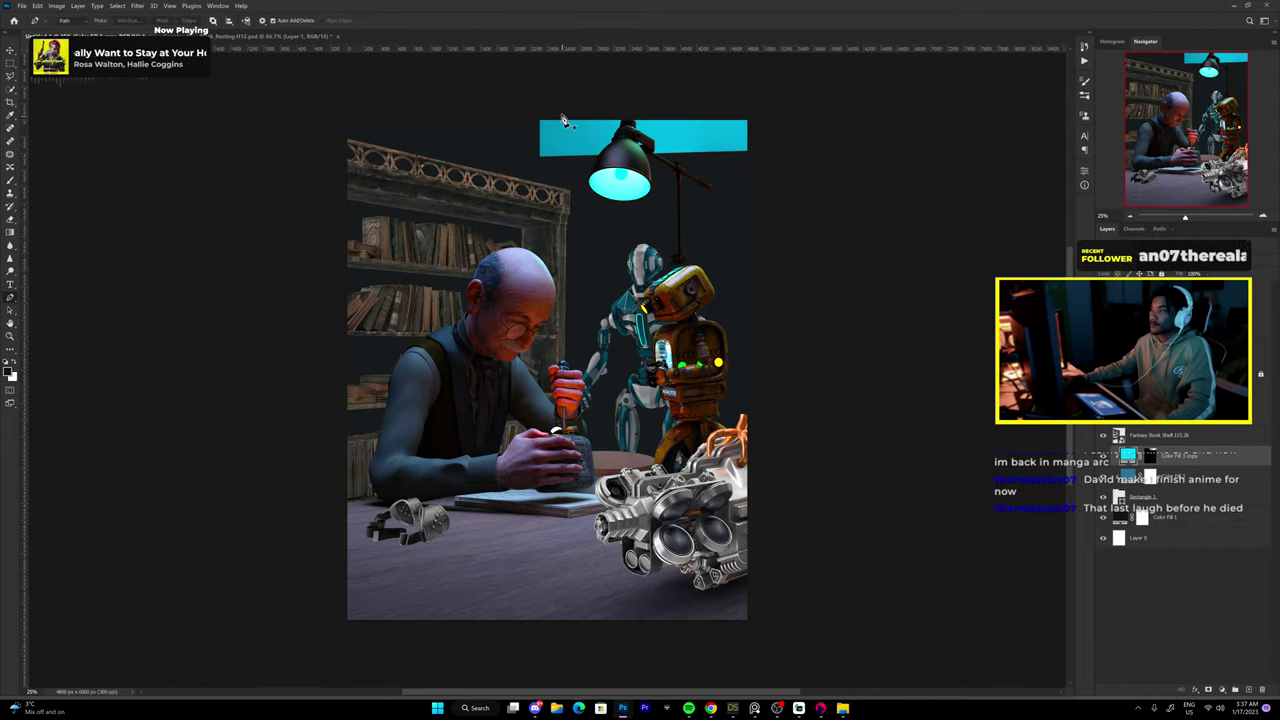
key(alt+Tab)
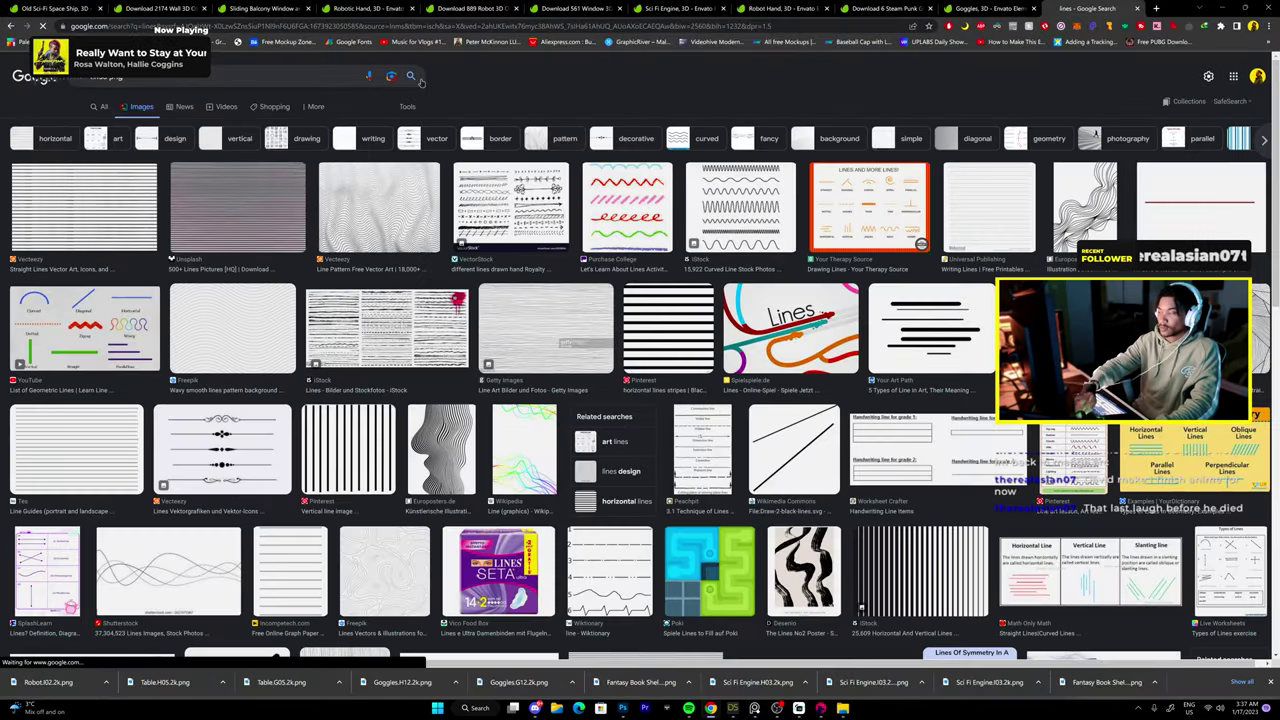
Search Google Images for 'thick and thin lines png' and preview a striped line image.
text(thick and thin lines png)
key(Return)
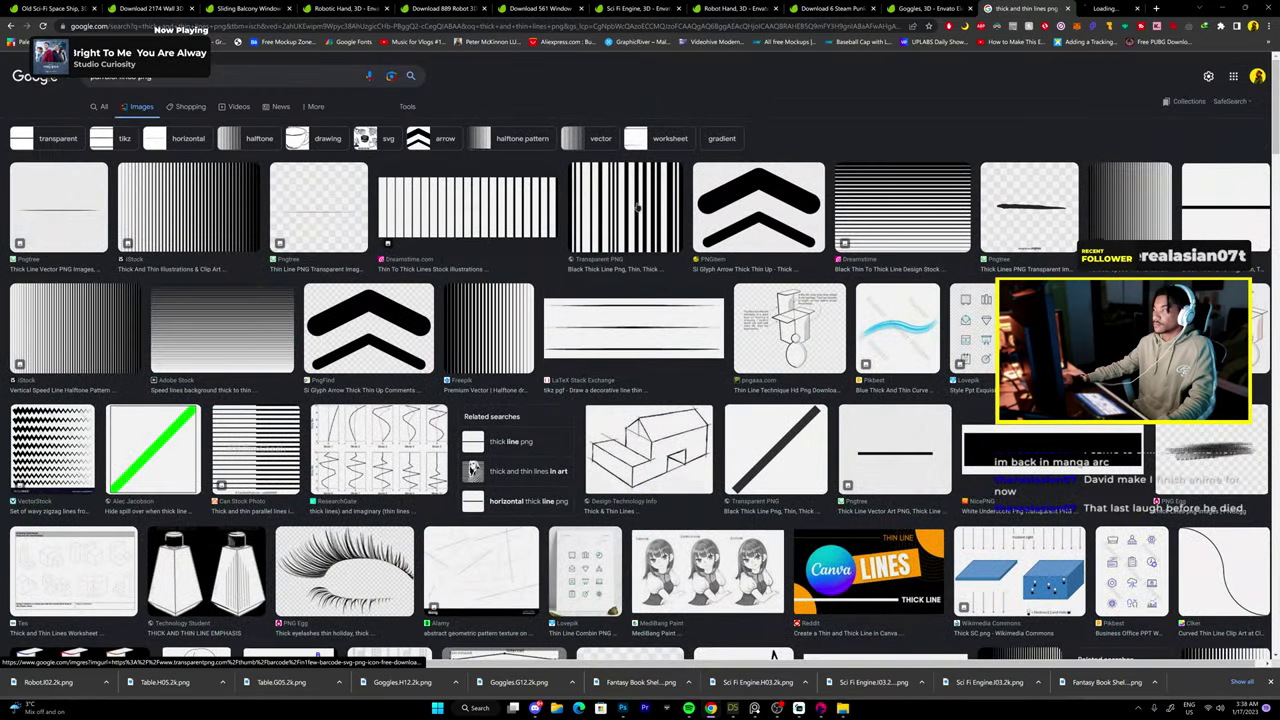
click(466, 210)
click(636, 180)
key(ctrl+shift+Tab)
Search Envato Graphics for 'lines pattern', then return to Photoshop.
key(ctrl+shift+Tab)
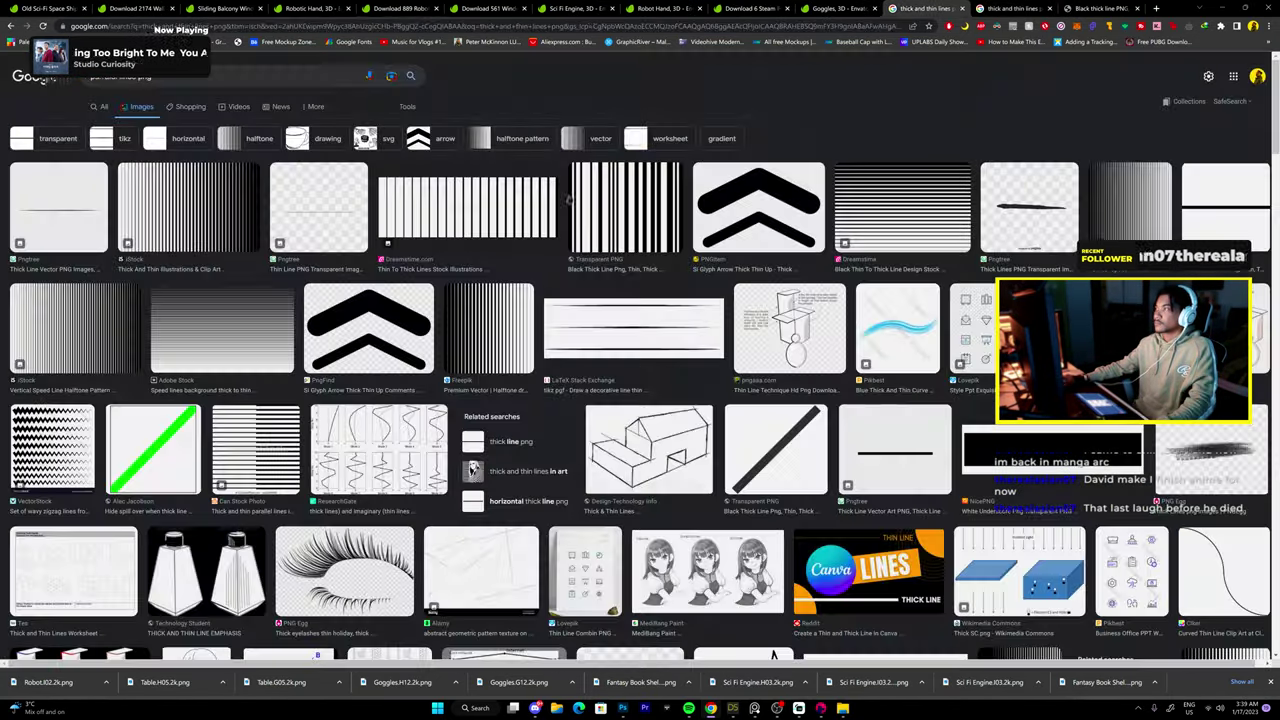
key(ctrl+shift+Tab)
key(ctrl+shift+Tab)
key(ctrl+shift+Tab)
scroll(500, 400, down, 1)
scroll(500, 400, up, 1)
click(403, 67)
click(426, 217)
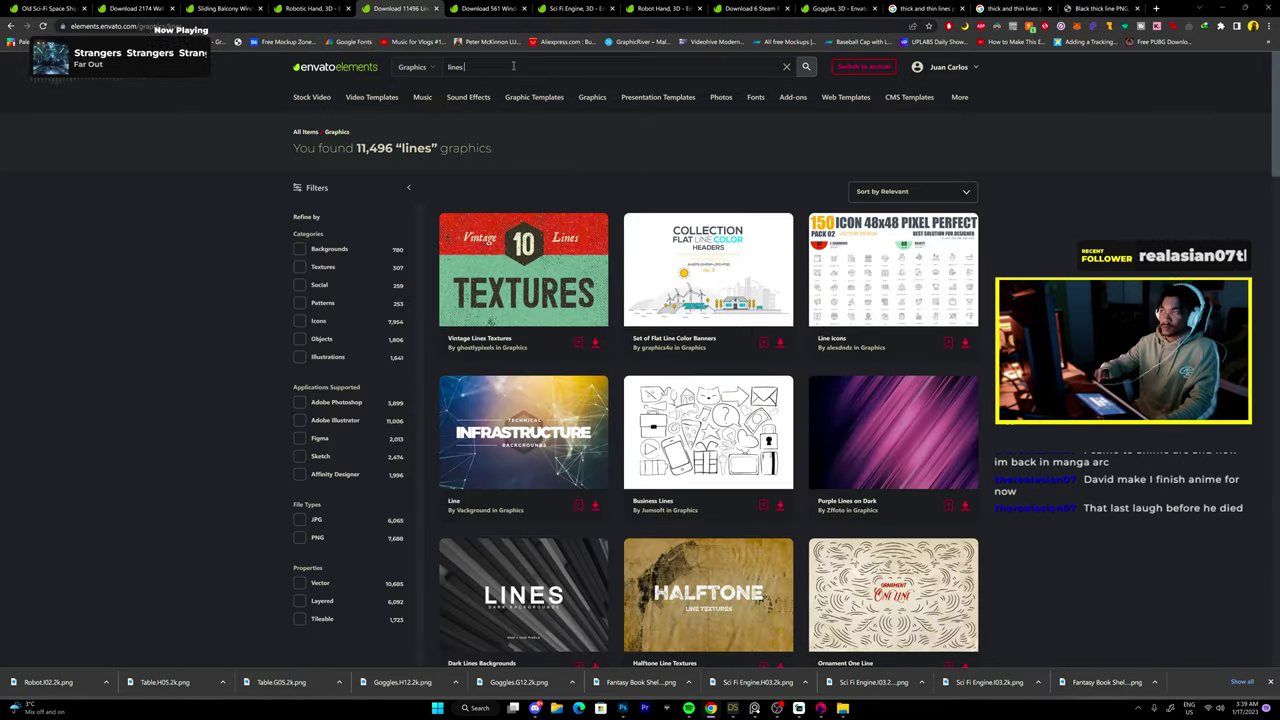
text(pattern)
key(Return)
key(ctrl+Tab)
key(alt+Tab)
Delete the goggles layer, fill the canvas black, and draw duplicated rectangle stripes.
key(Delete)
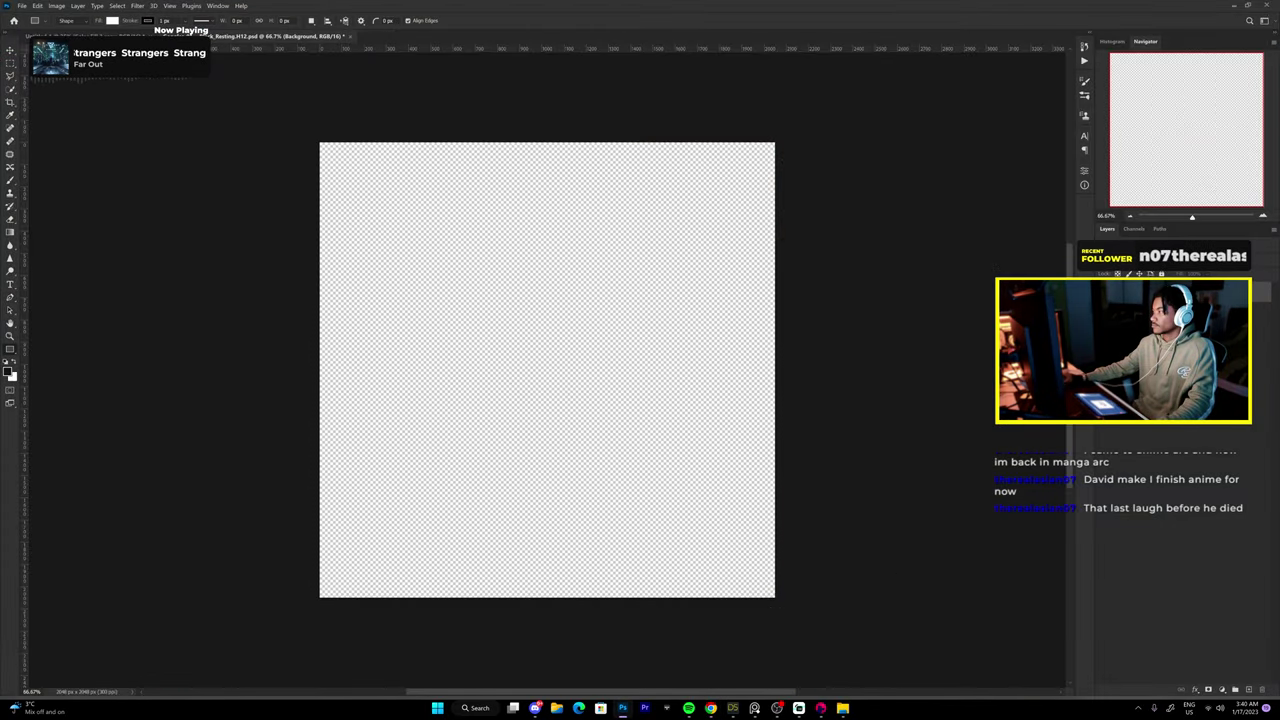
key(alt+BackSpace)
key(u)
scroll(385, 365, up, 3)
mouse_move(395, 354)
mouse_down()
mouse_move(510, 350)
mouse_move(671, 371)
mouse_move(592, 121)
mouse_up()
key(ctrl+t)
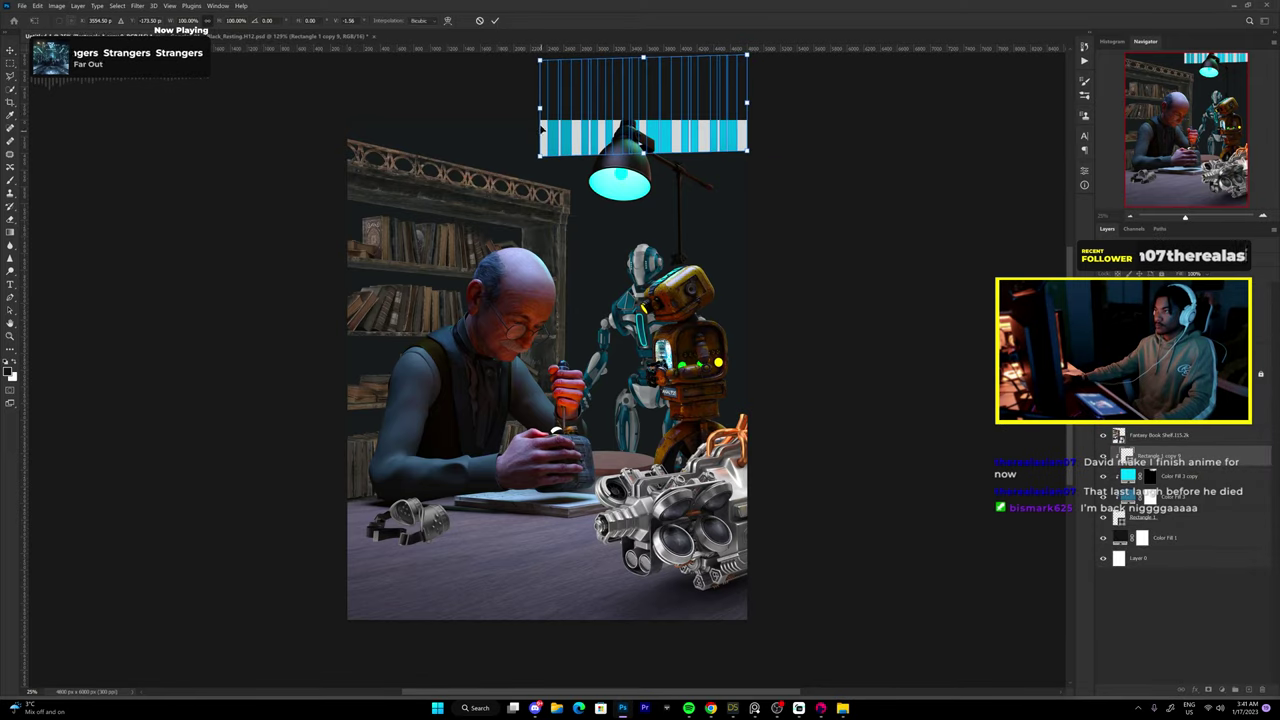
key(Return)
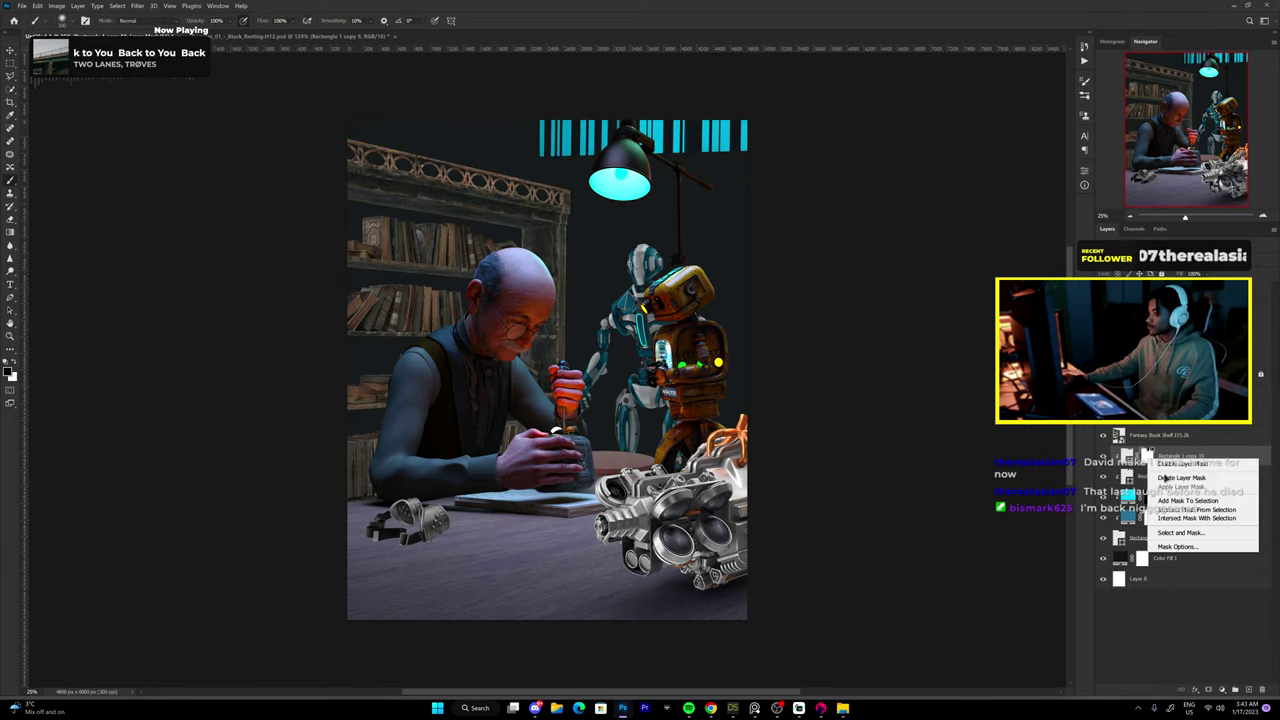
Soften the stripes with a Field Blur followed by a Gaussian Blur.
click(137, 5)
click(285, 137)
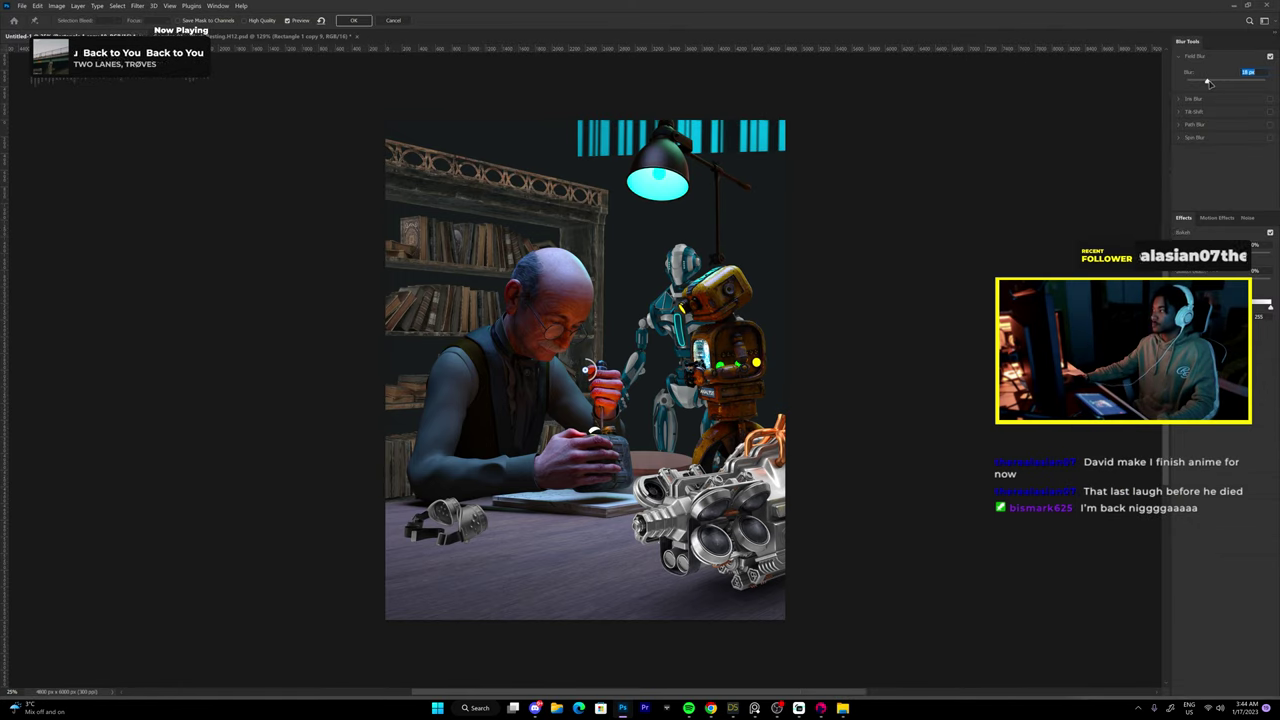
key(Return)
click(137, 5)
click(285, 165)
key(ctrl+plus)
key(ctrl+plus)
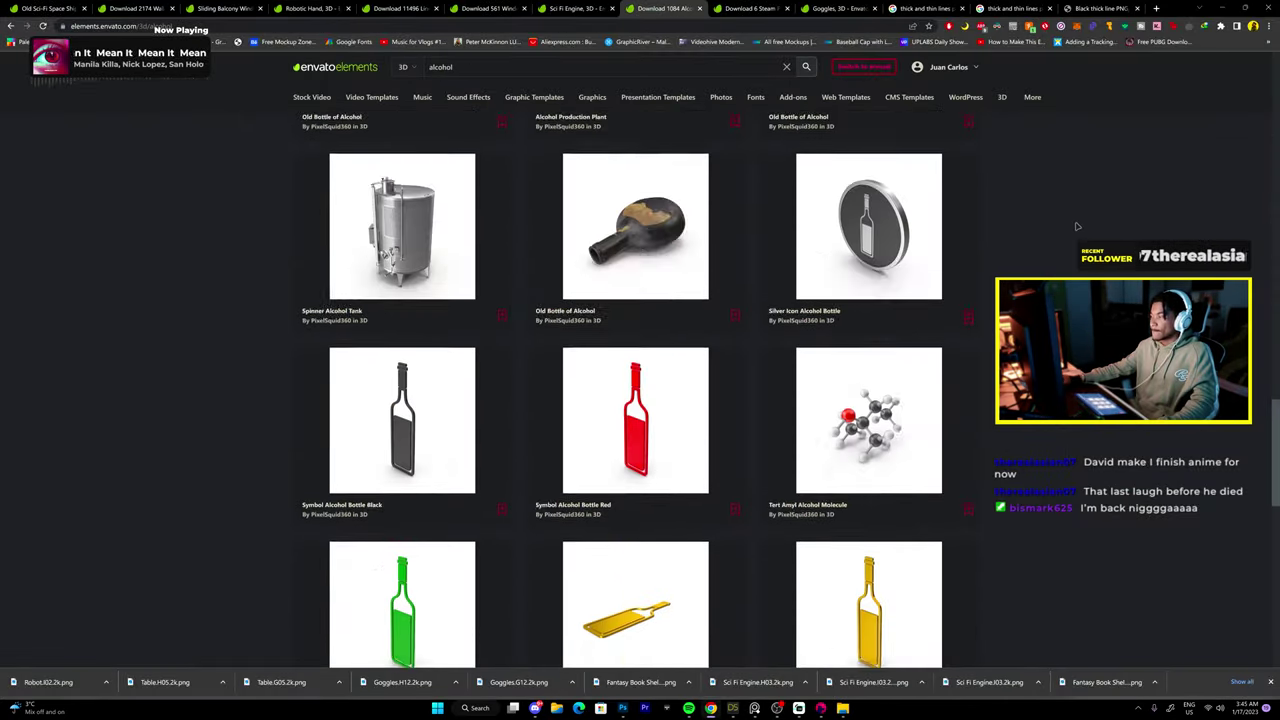
Rotate the old bottle's 3D preview to a top-down view.
mouse_move(559, 448)
mouse_down()
mouse_move(545, 365)
mouse_move(583, 303)
mouse_move(513, 338)
mouse_up()
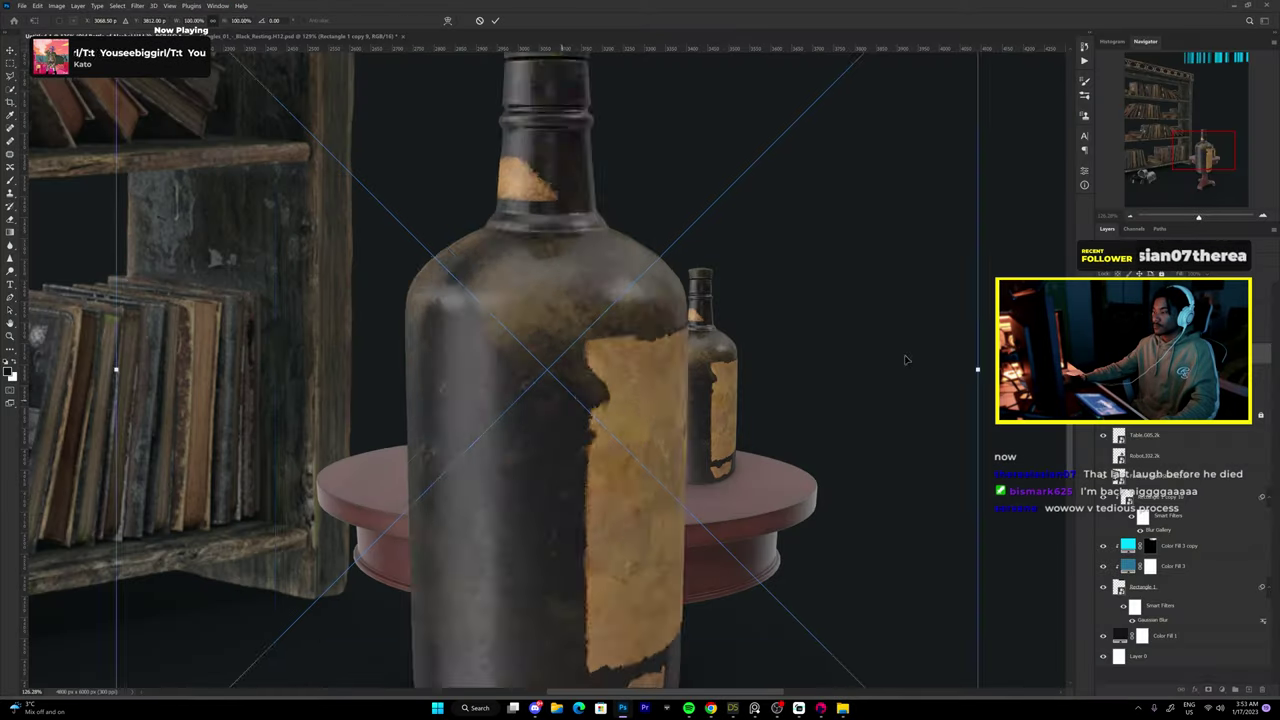
Place the bottle render into the composite, then open Envato's Spilled Liquid item page.
drag(244, 303, 550, 383)
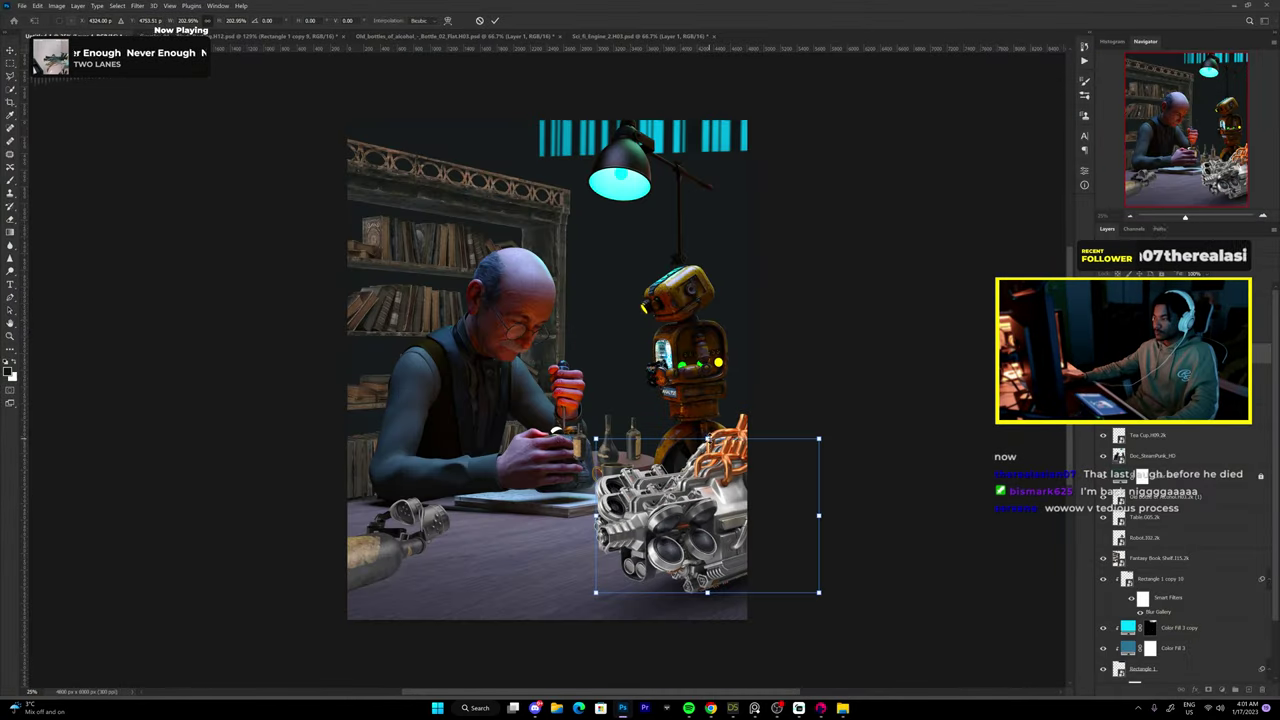
scroll(910, 485, up, 1)
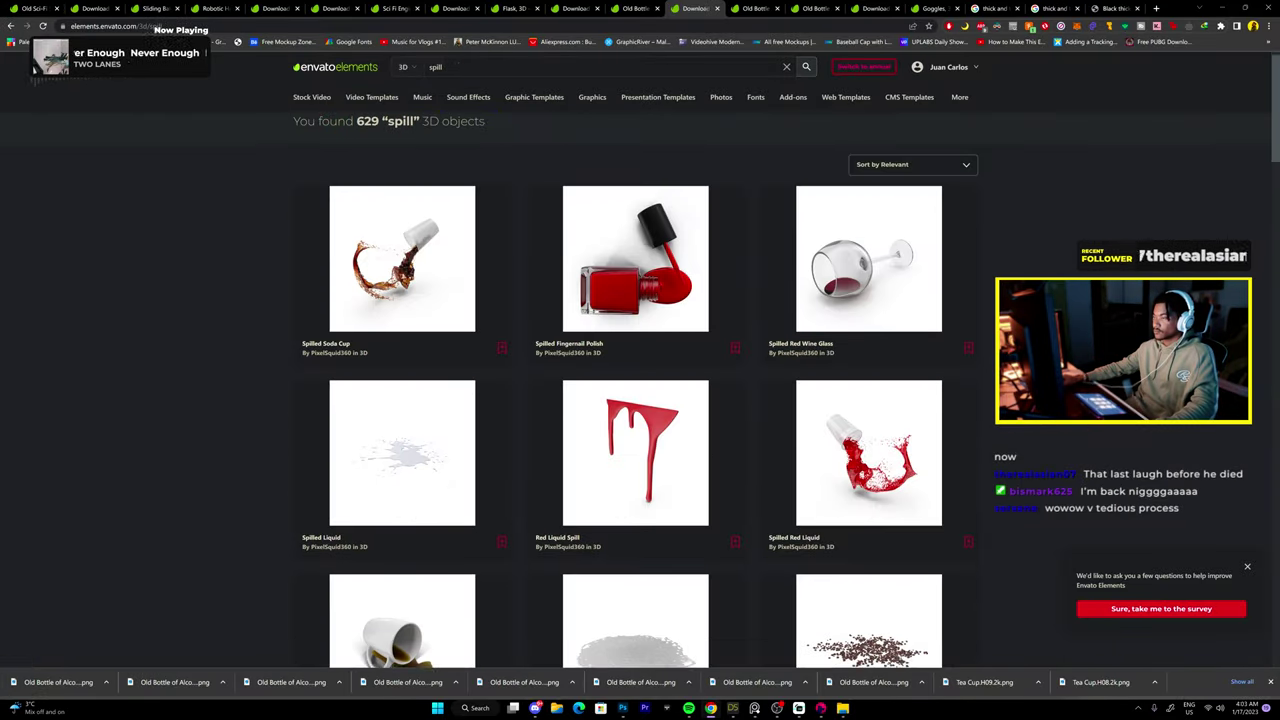
click(402, 452)
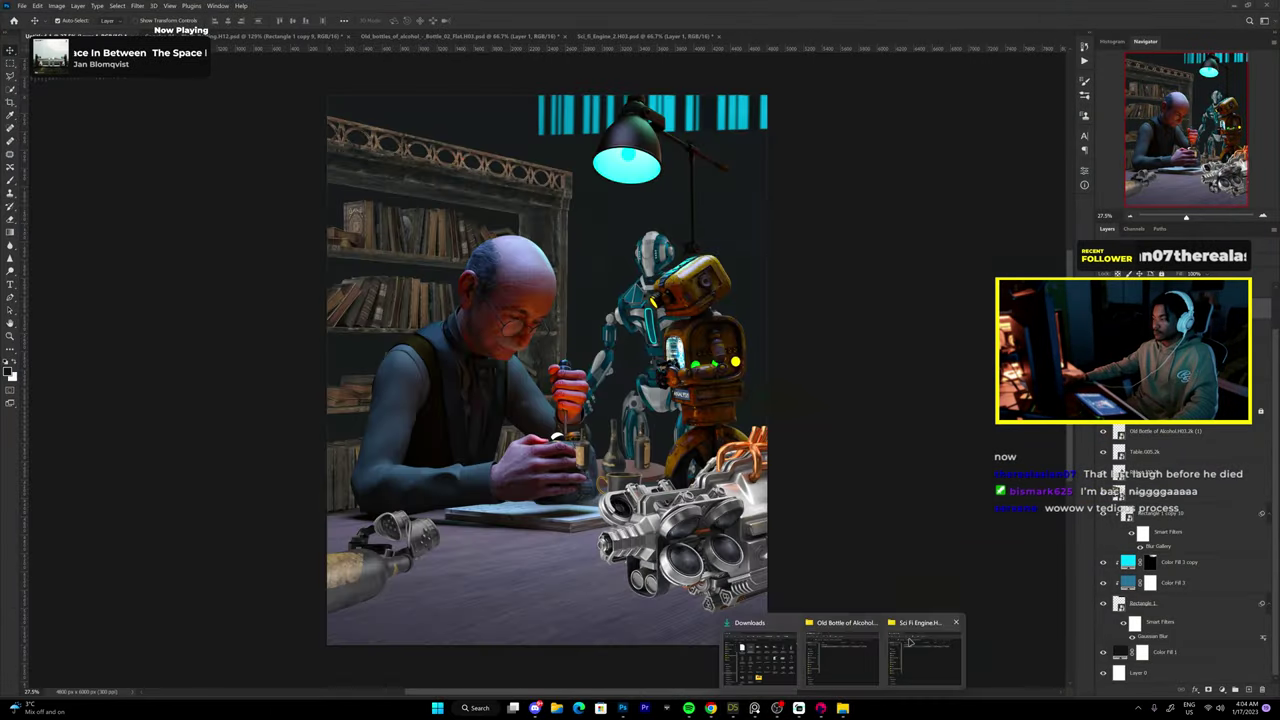
Place the downloaded render at the bottom of the canvas.
drag(910, 643, 467, 602)
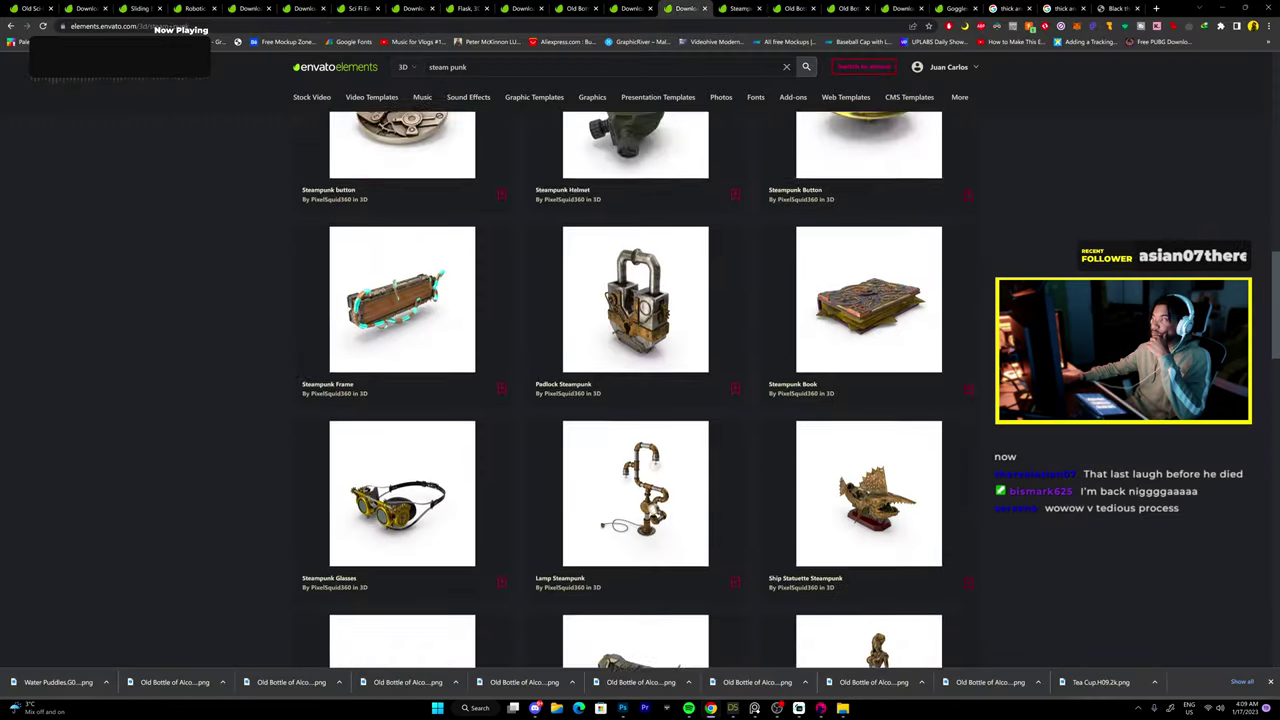
Rotate the trash-pile 3D model to a side view.
drag(572, 557, 586, 399)
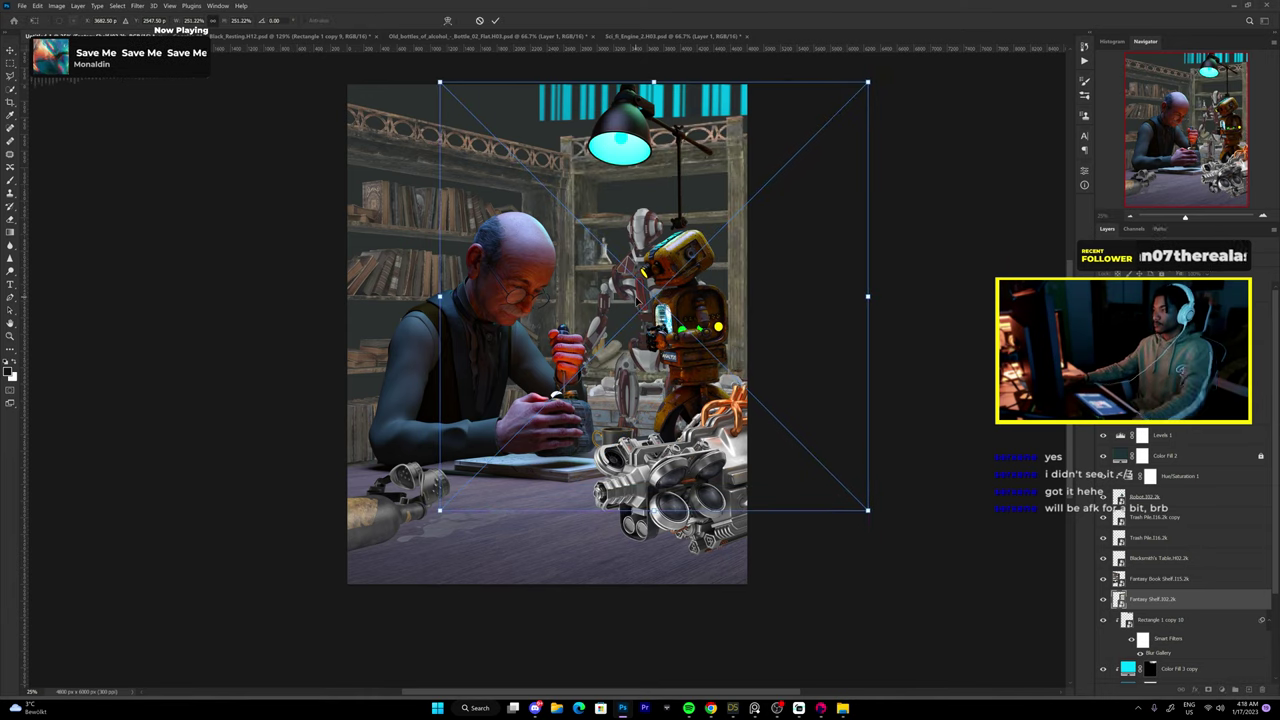
Nudge the Fantasy Shelf into place and add a Hue/Saturation adjustment layer.
drag(538, 175, 548, 181)
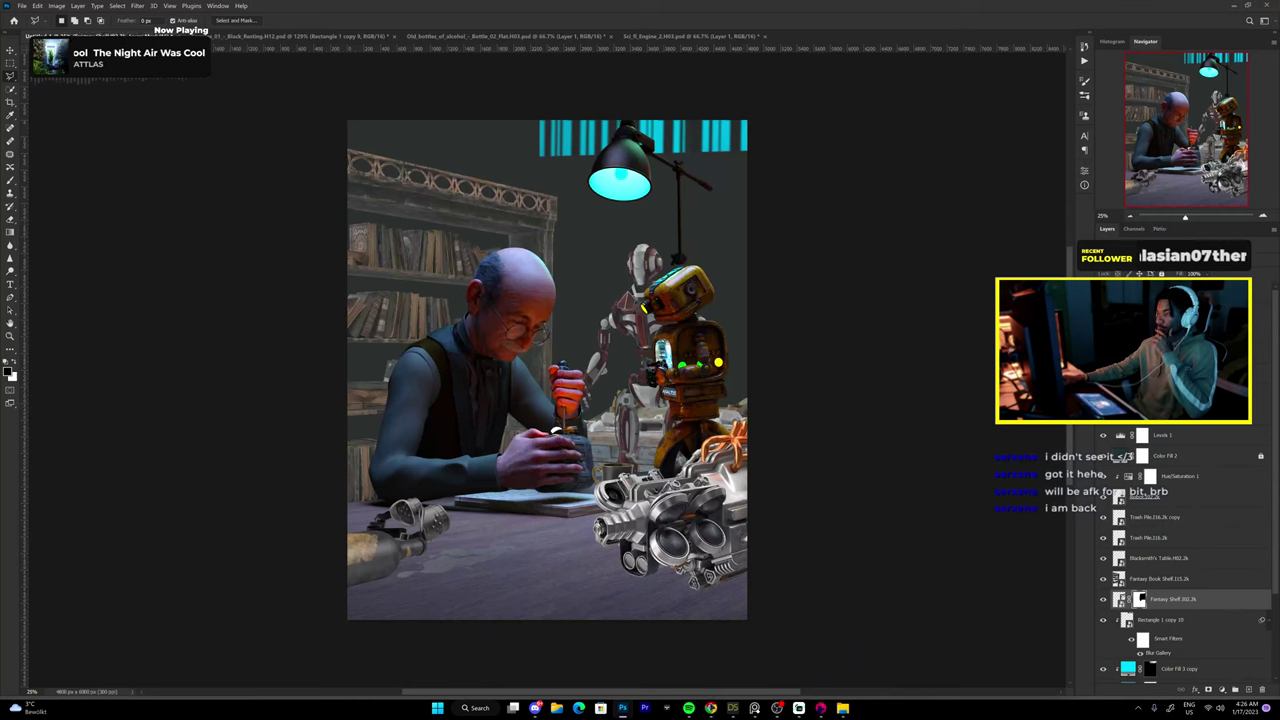
click(1222, 690)
click(1210, 600)
Duplicate the shelf-darkening Hue/Saturation layer and hide the foreground figures.
drag(1000, 240, 980, 240)
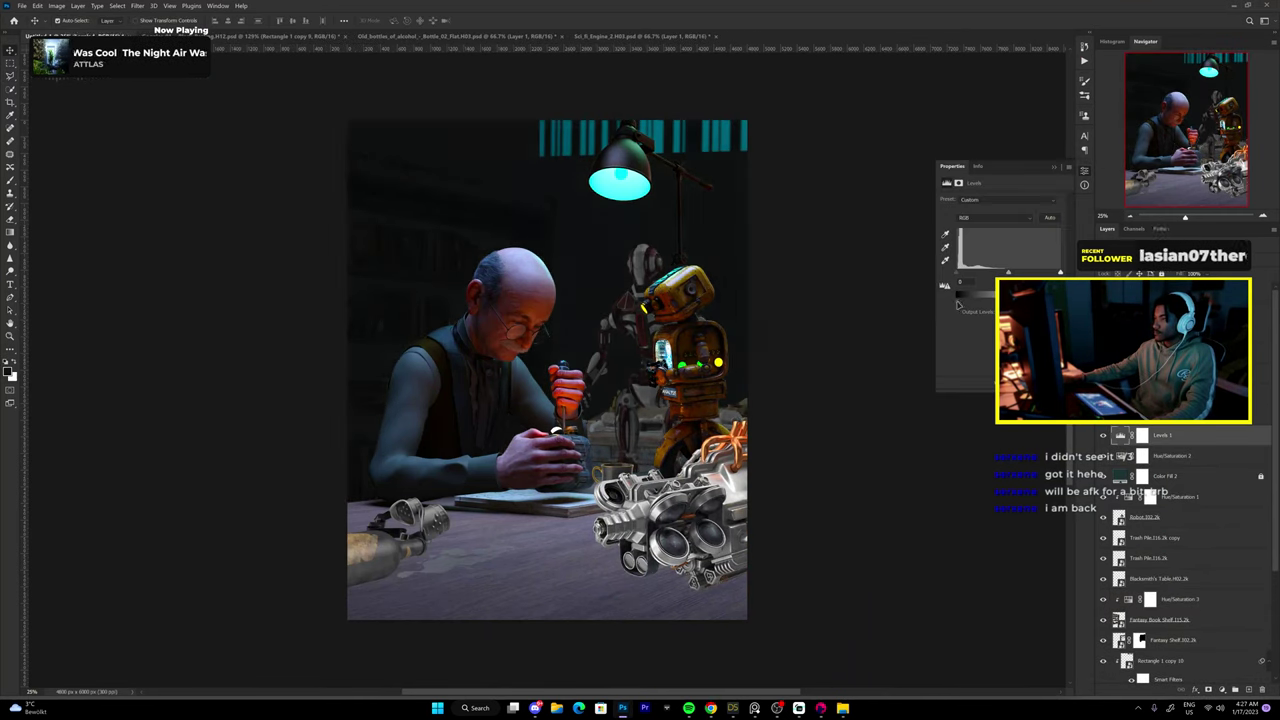
key(Escape)
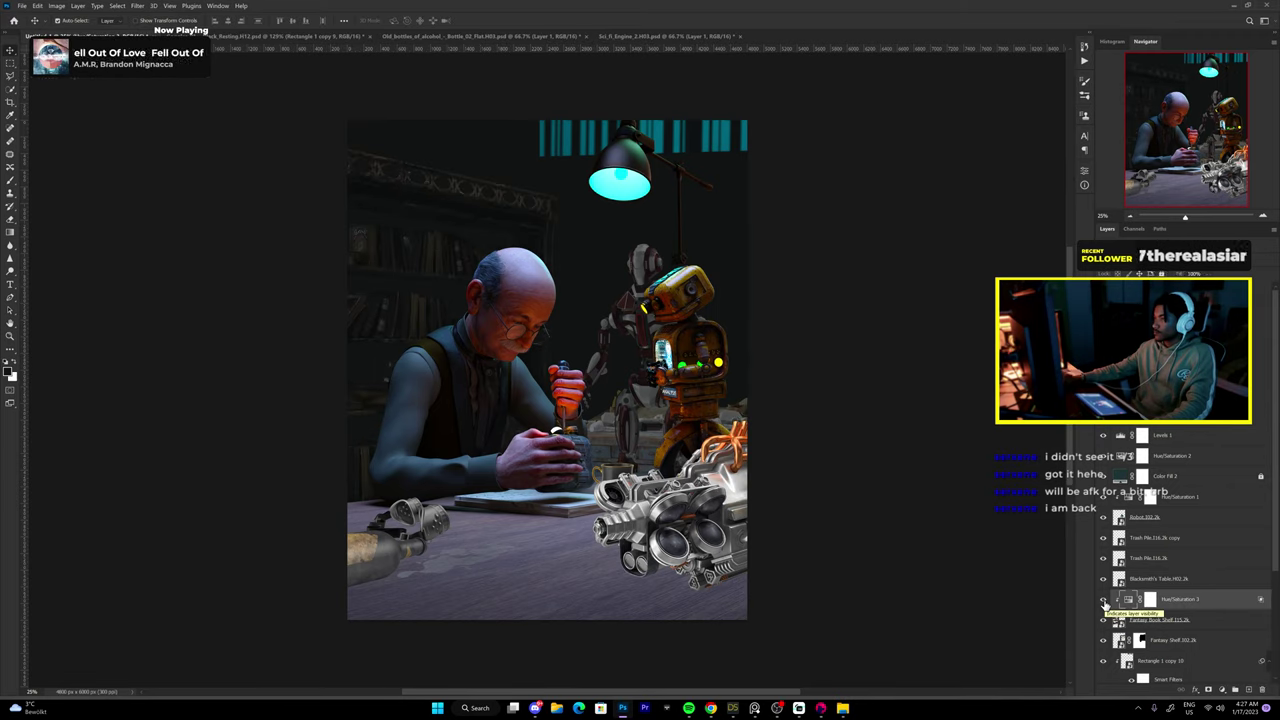
key(ctrl+z)
key(ctrl+j)
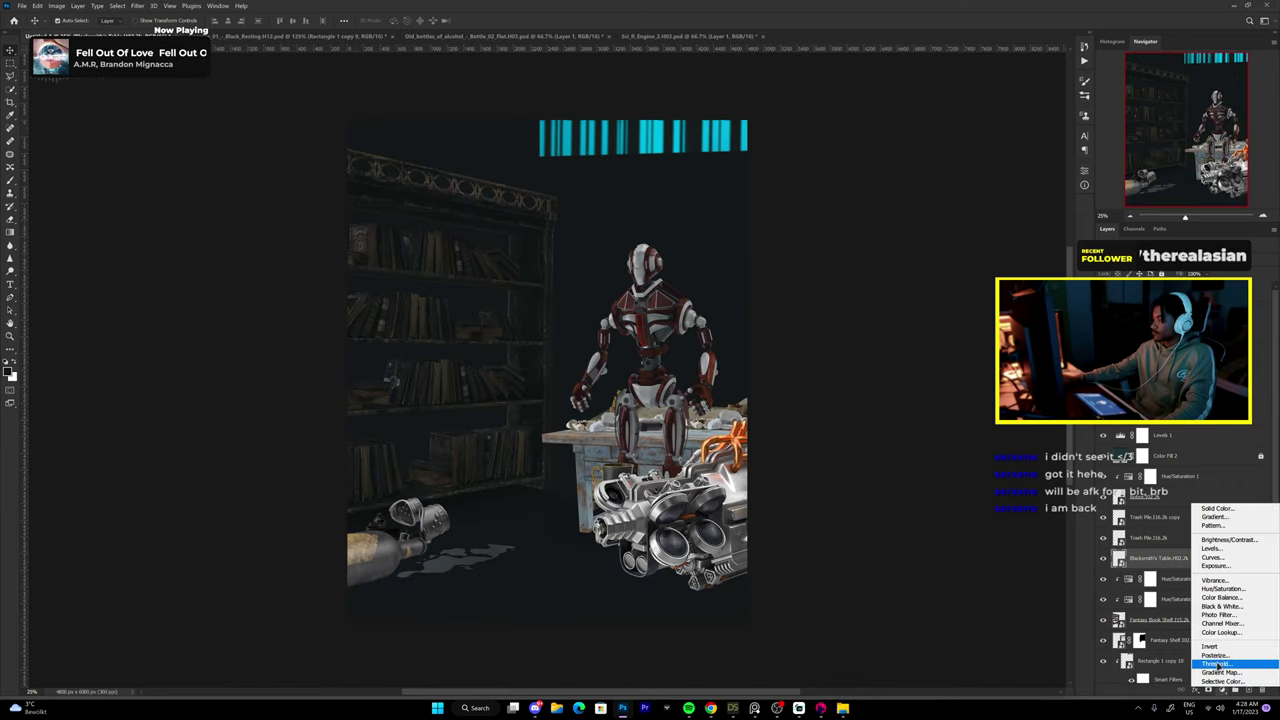
click(1197, 606)
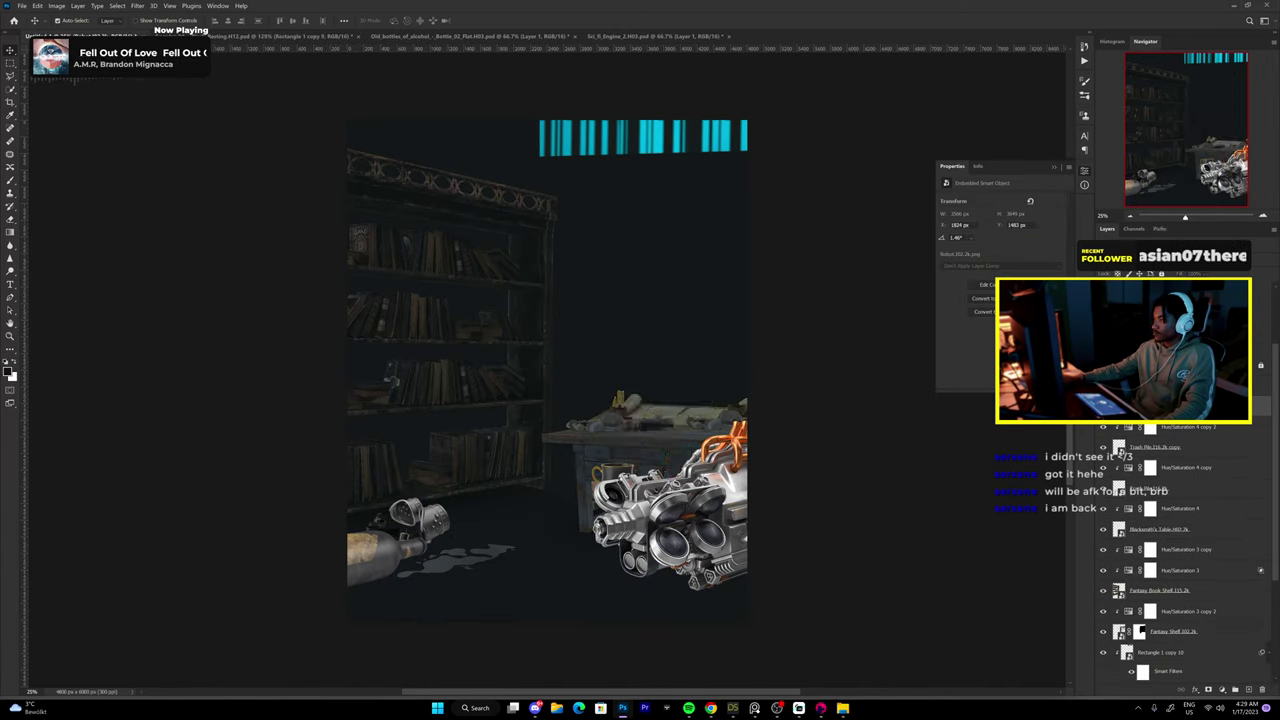
Apply Blend If settings to the robot layer, then show the old man, robot and lamp again.
double_click(1252, 395)
key(Escape)
right_click(1190, 506)
click(1210, 512)
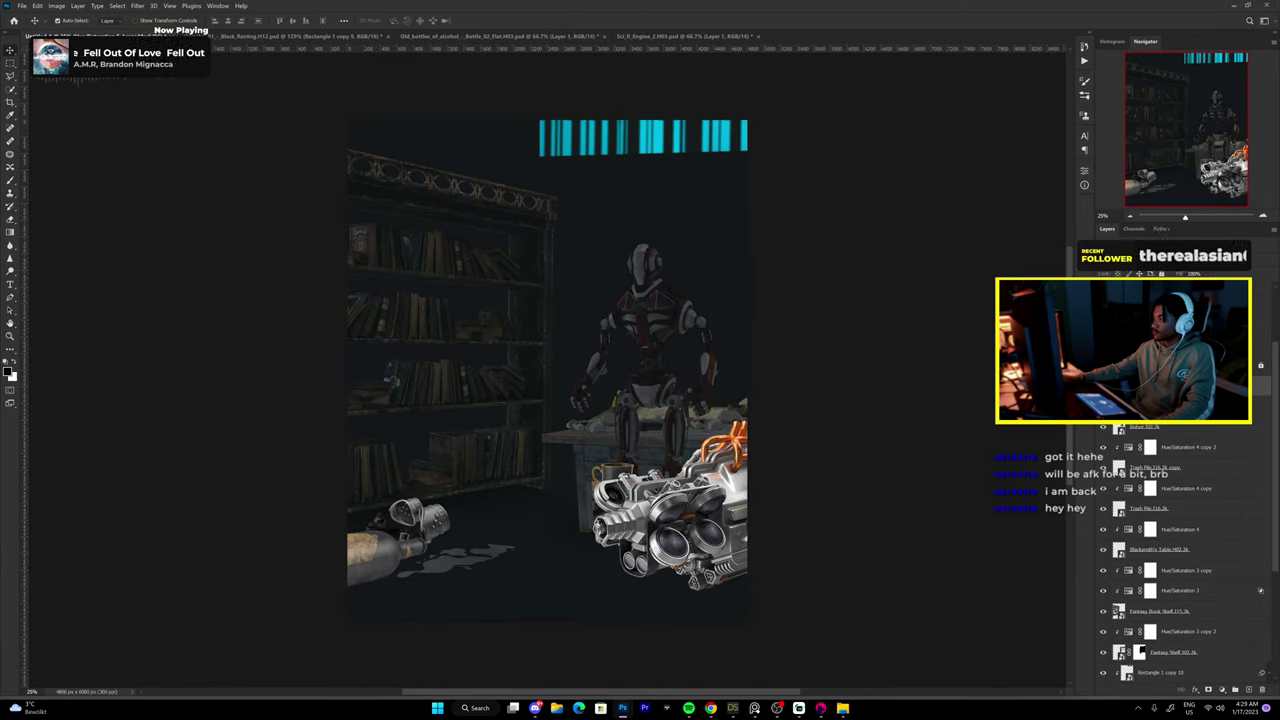
key(Return)
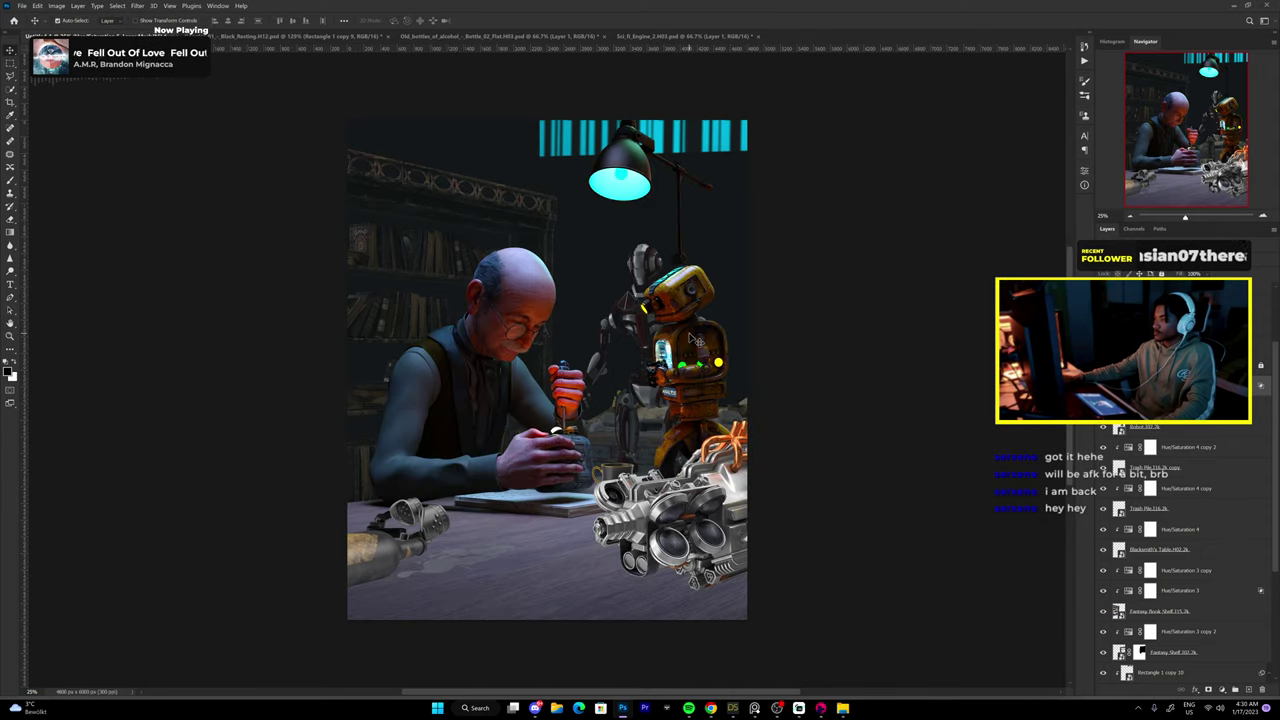
click(1232, 690)
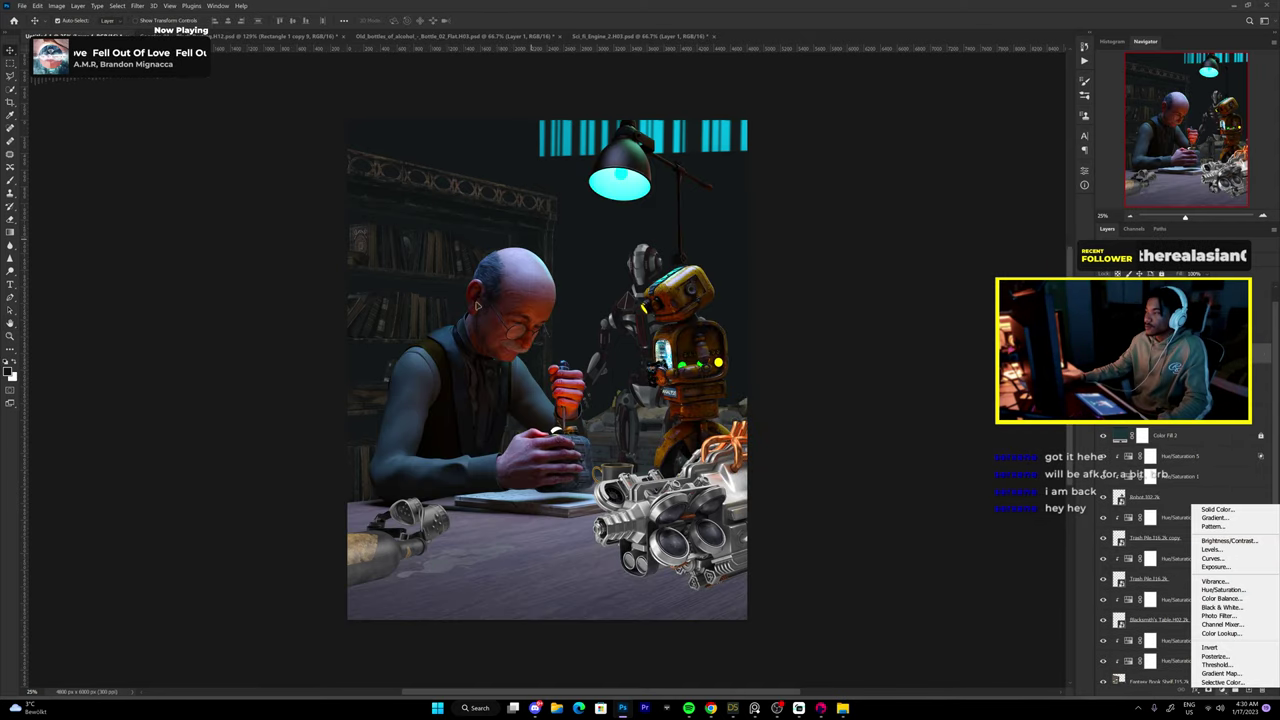
Add Hue/Saturation adjustments (Lightness -58) to darken the engine, one hidden behind a black mask.
click(1222, 589)
double_click(1252, 395)
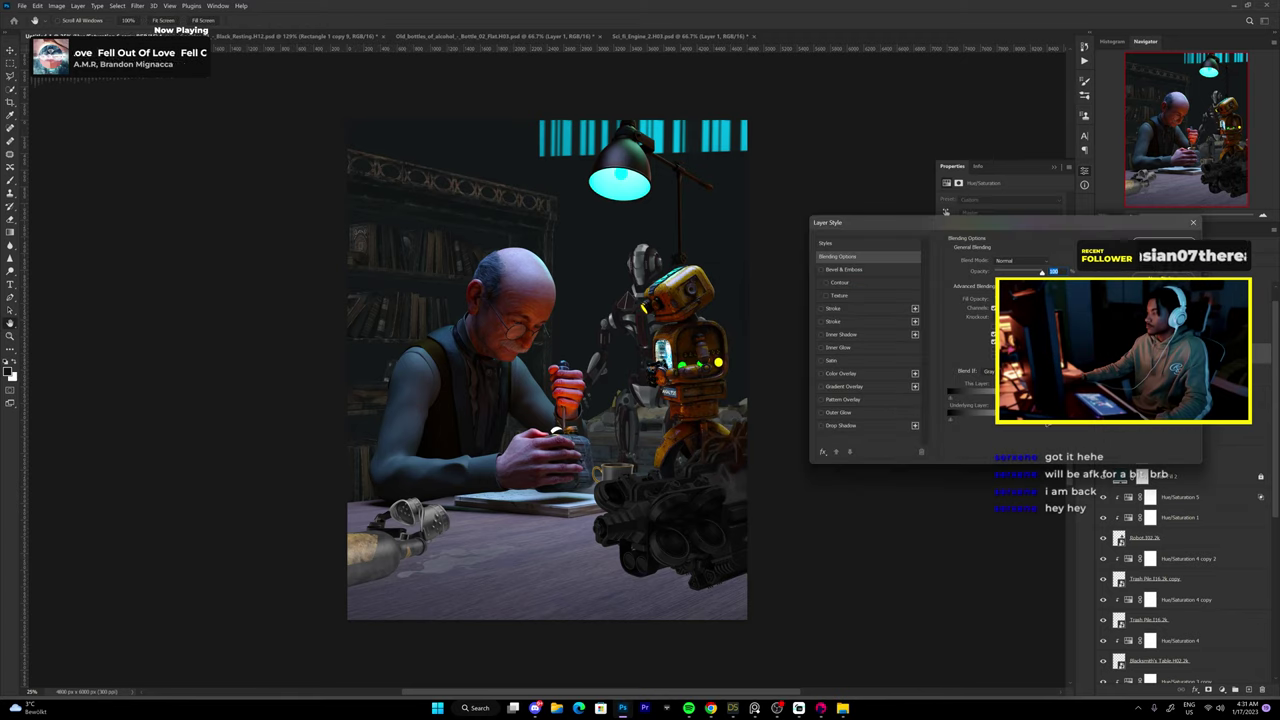
key(Return)
click(1240, 688)
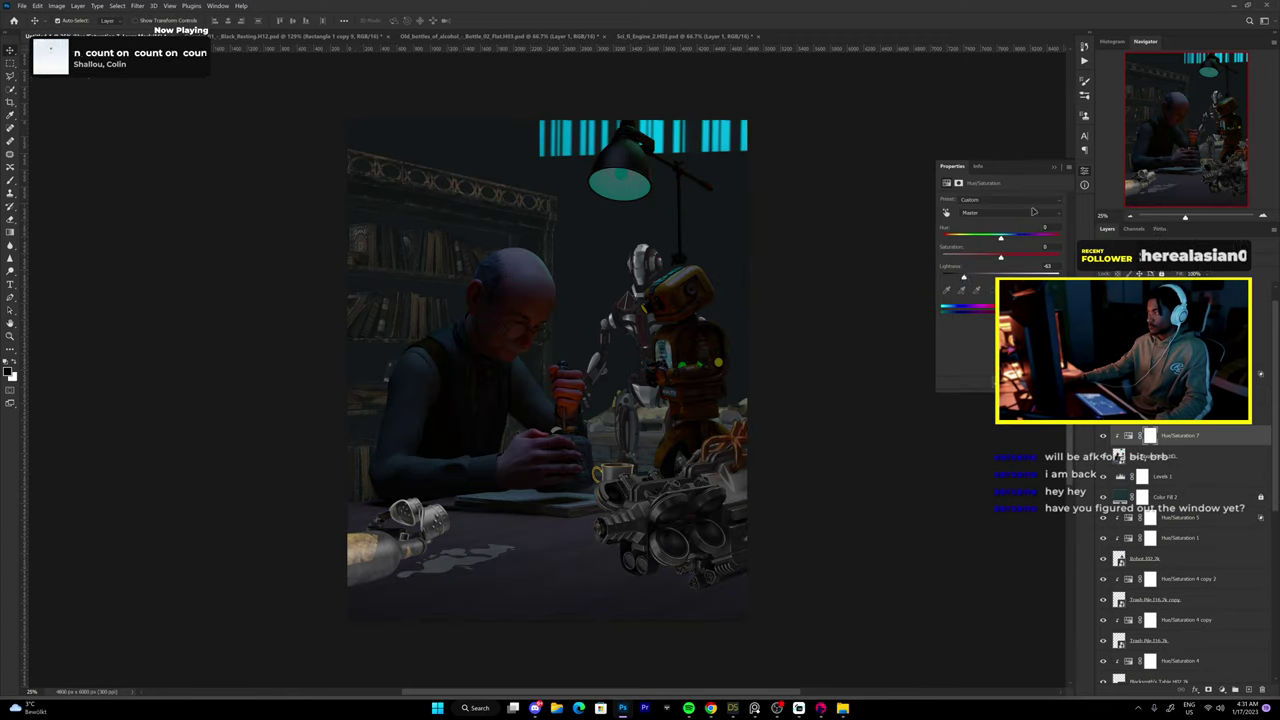
key(ctrl+i)
Discard a stray colour fill layer and brush darkness along the table's bottom edge.
key(Return)
key(ctrl+i)
key(b)
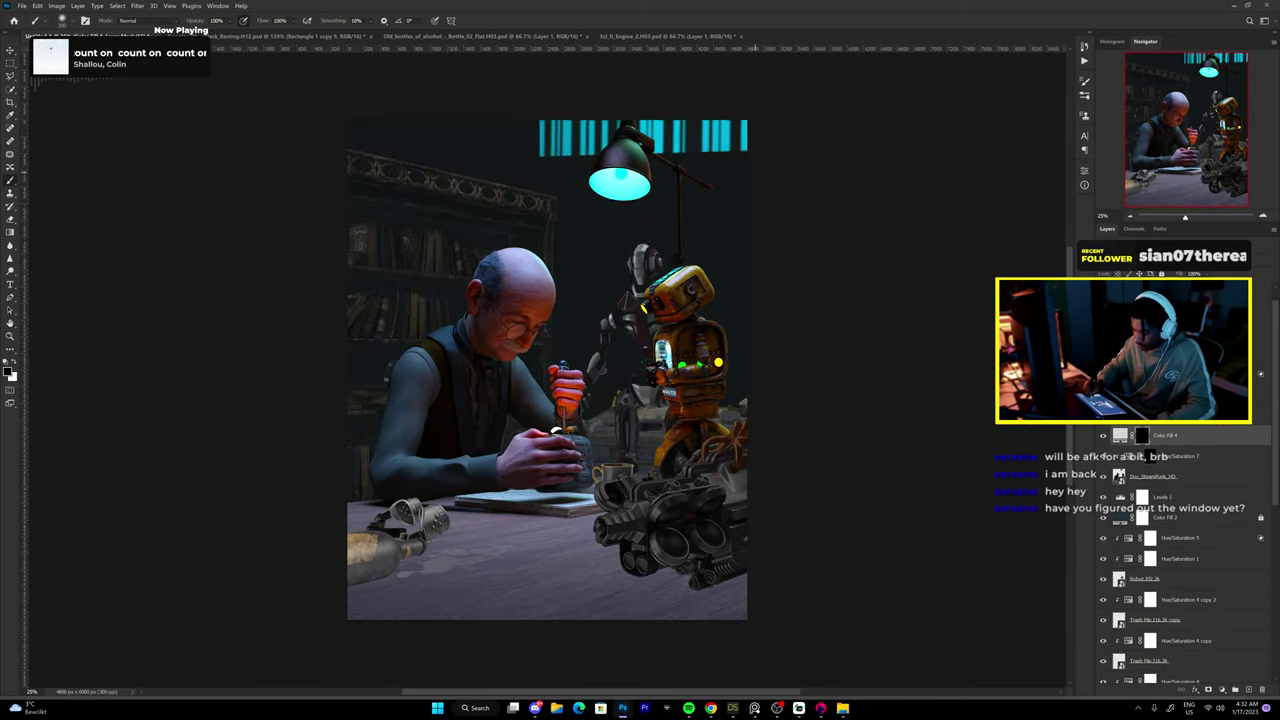
click(1262, 690)
key(Return)
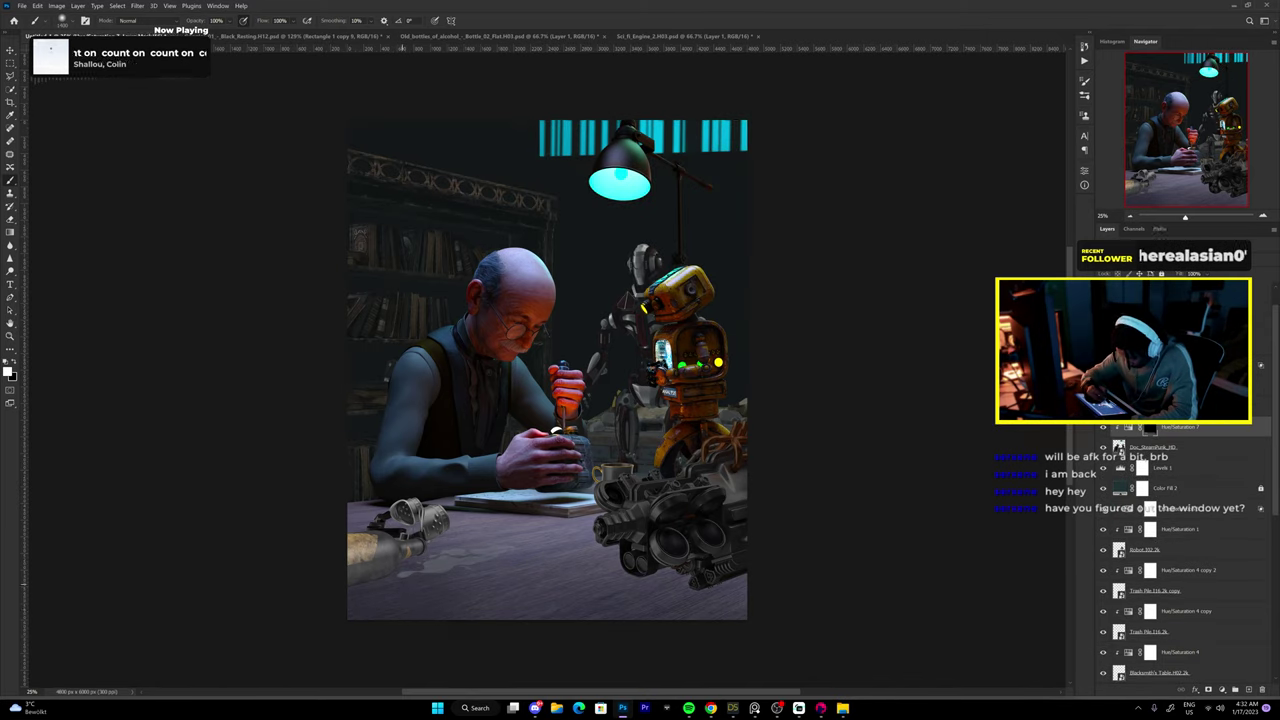
drag(390, 625, 593, 633)
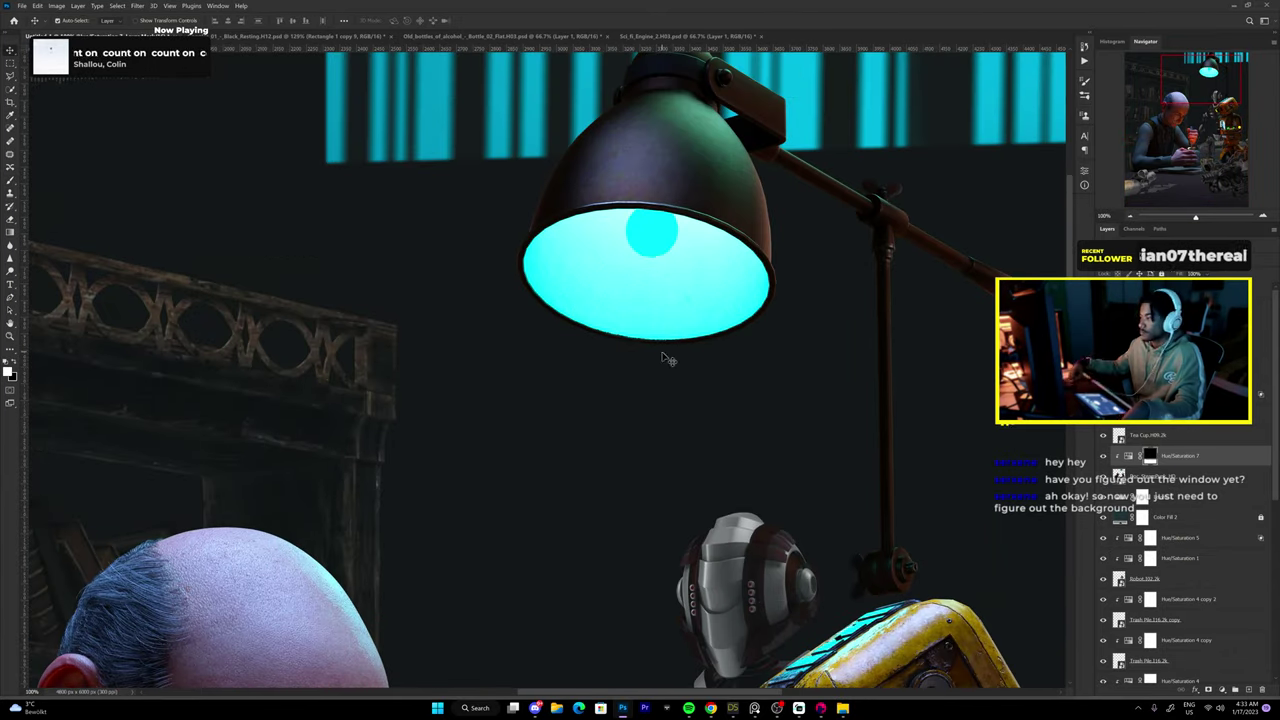
Open the Doc_SteamPunk_HD smart object contents, cancelling an accidental Save As.
right_click(1150, 455)
click(1180, 130)
click(21, 5)
click(40, 125)
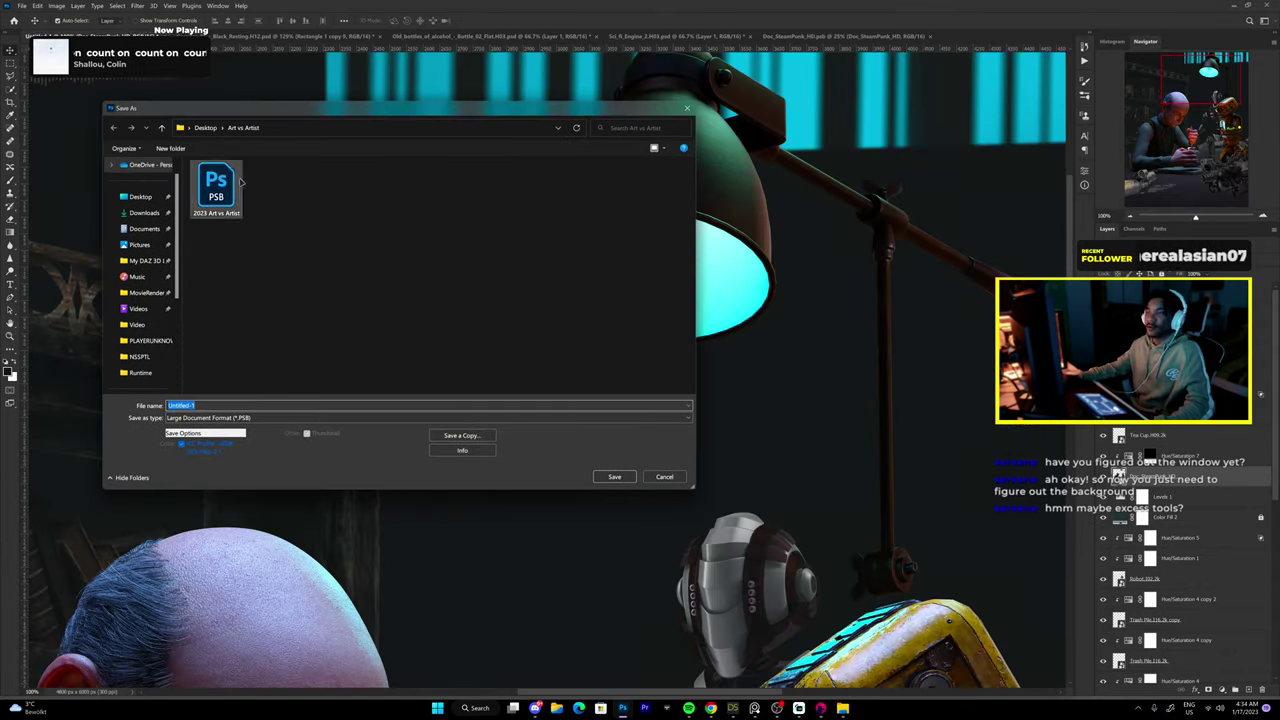
text(D)
key(Escape)
key(ctrl+Tab)
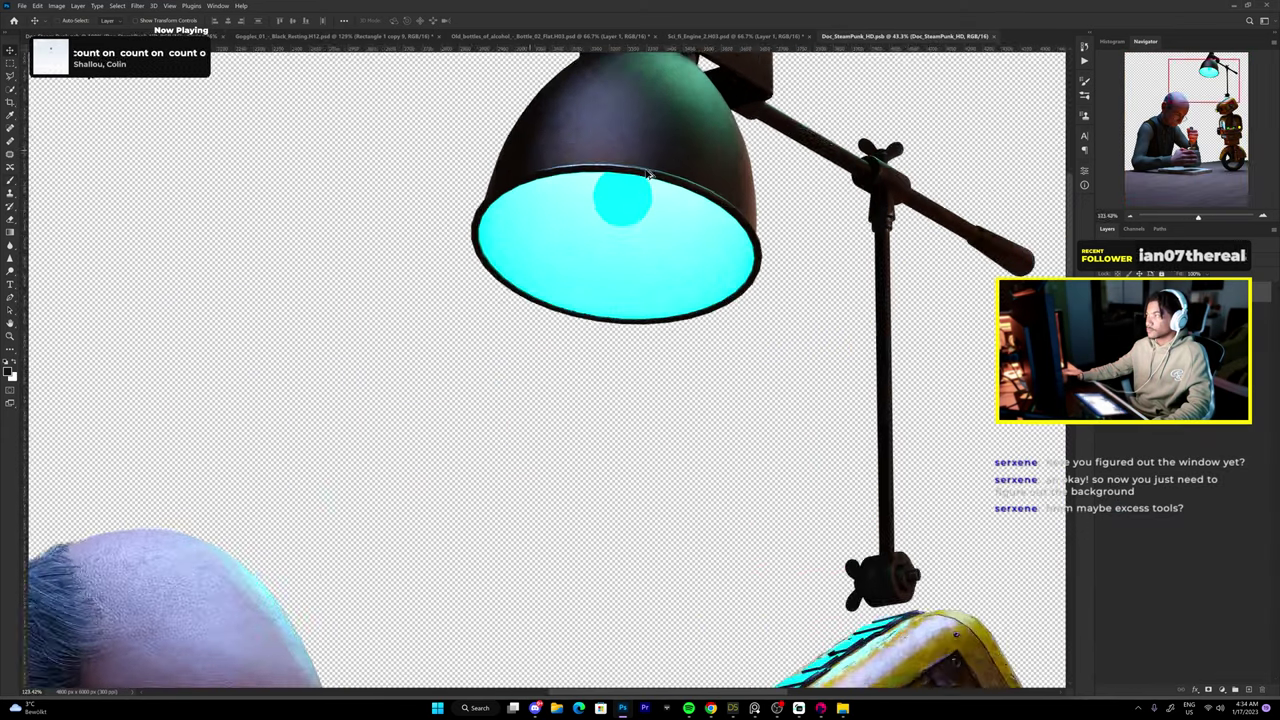
scroll(790, 318, up, 3)
Add a Hue/Saturation adjustment clipped to the lamp to whiten its cyan interior.
key(ctrl+Tab)
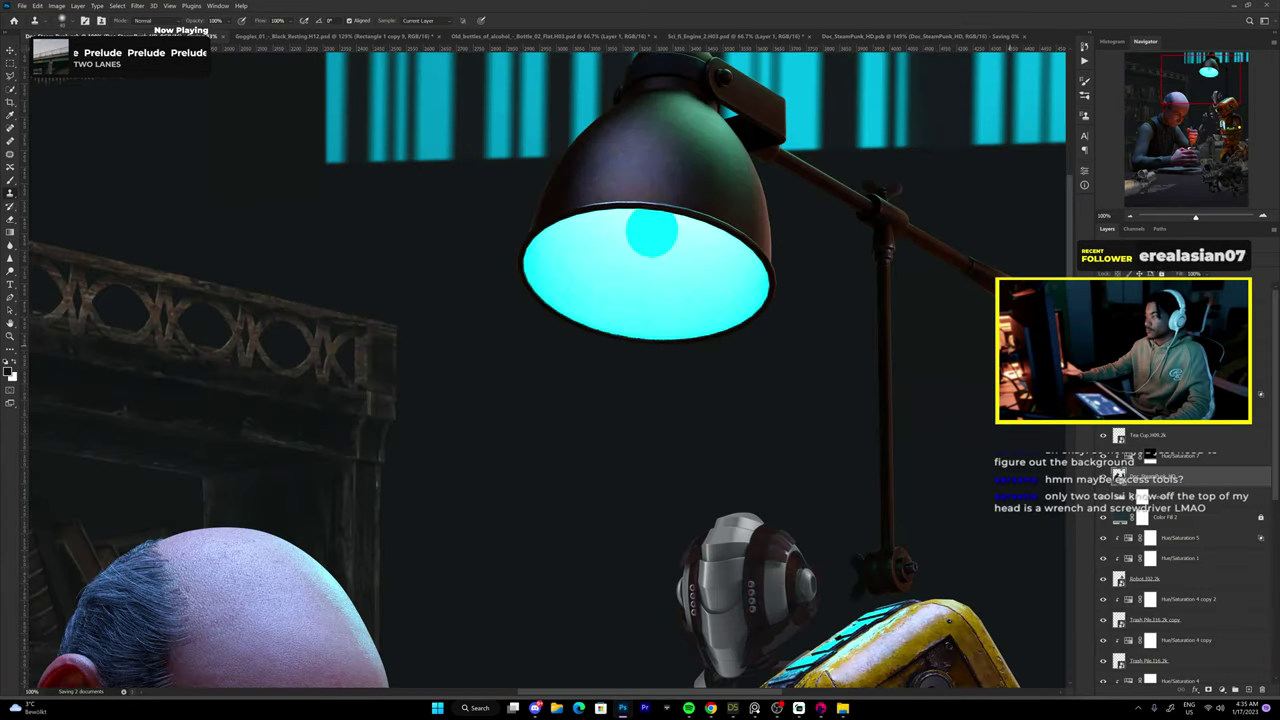
click(1150, 455)
drag(1000, 257, 950, 258)
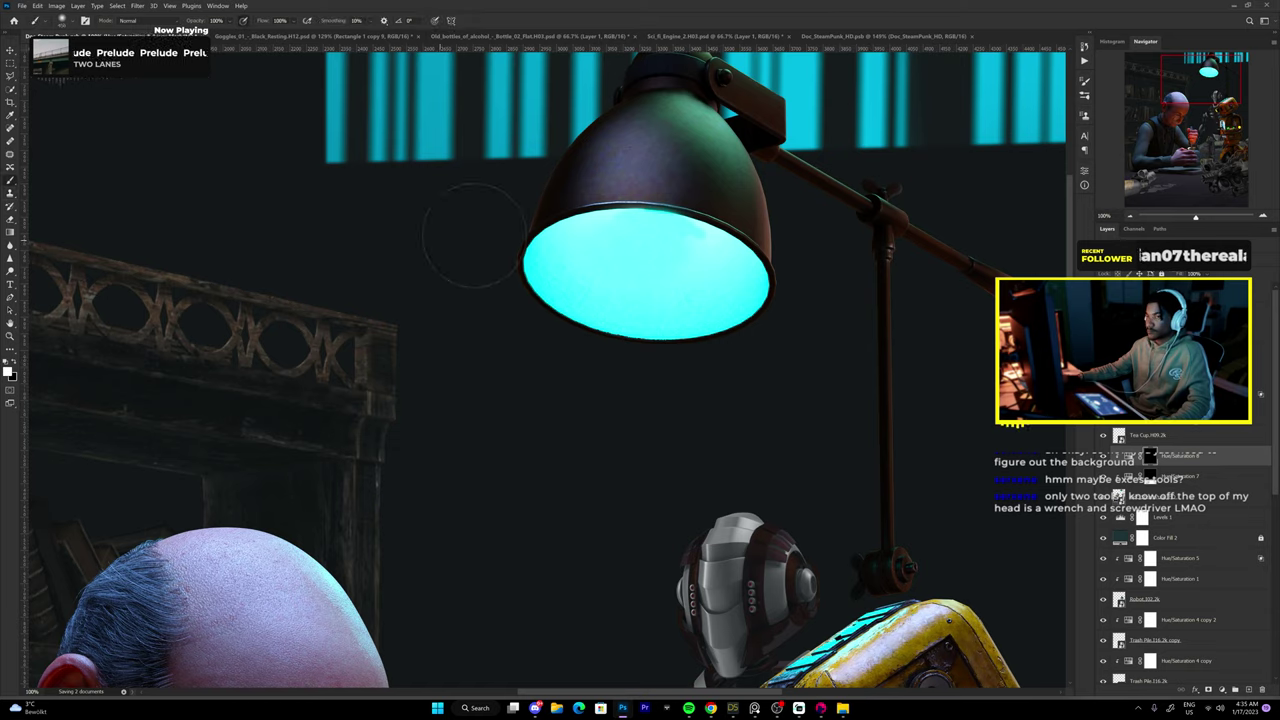
key(ctrl+0)
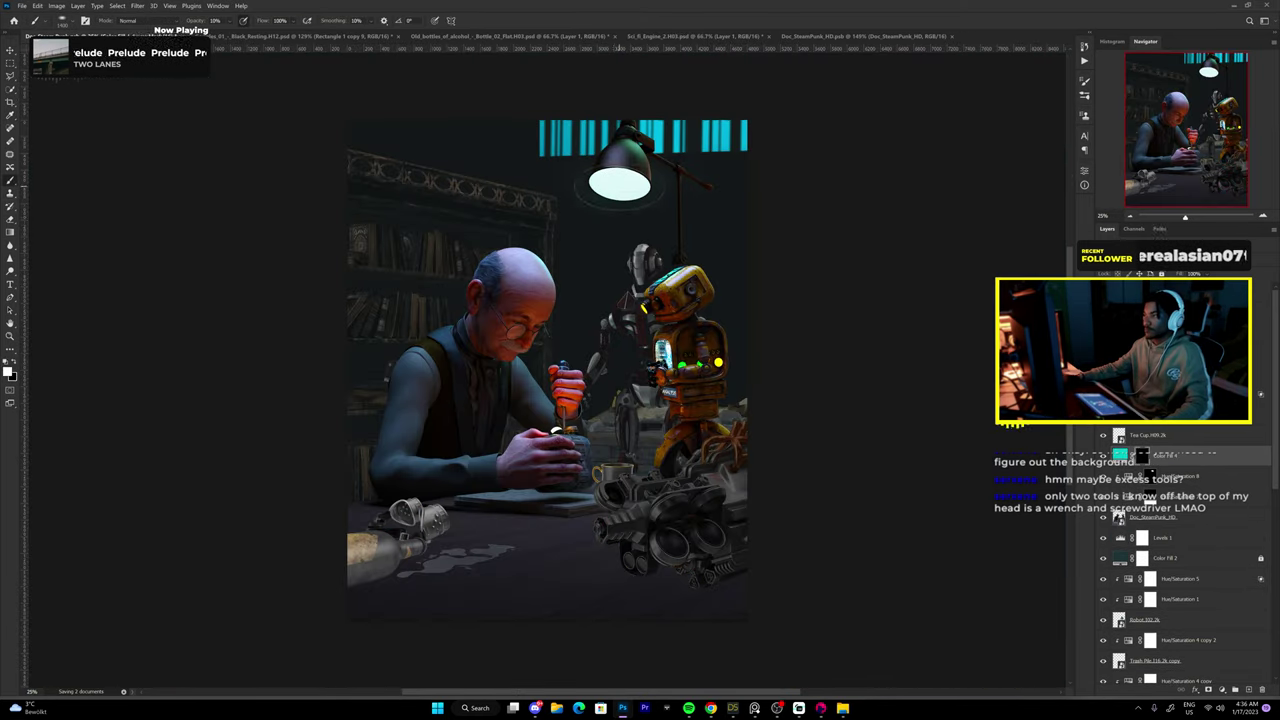
Set the Color Fill glow layer to teal for the lamp's light cone.
double_click(1118, 455)
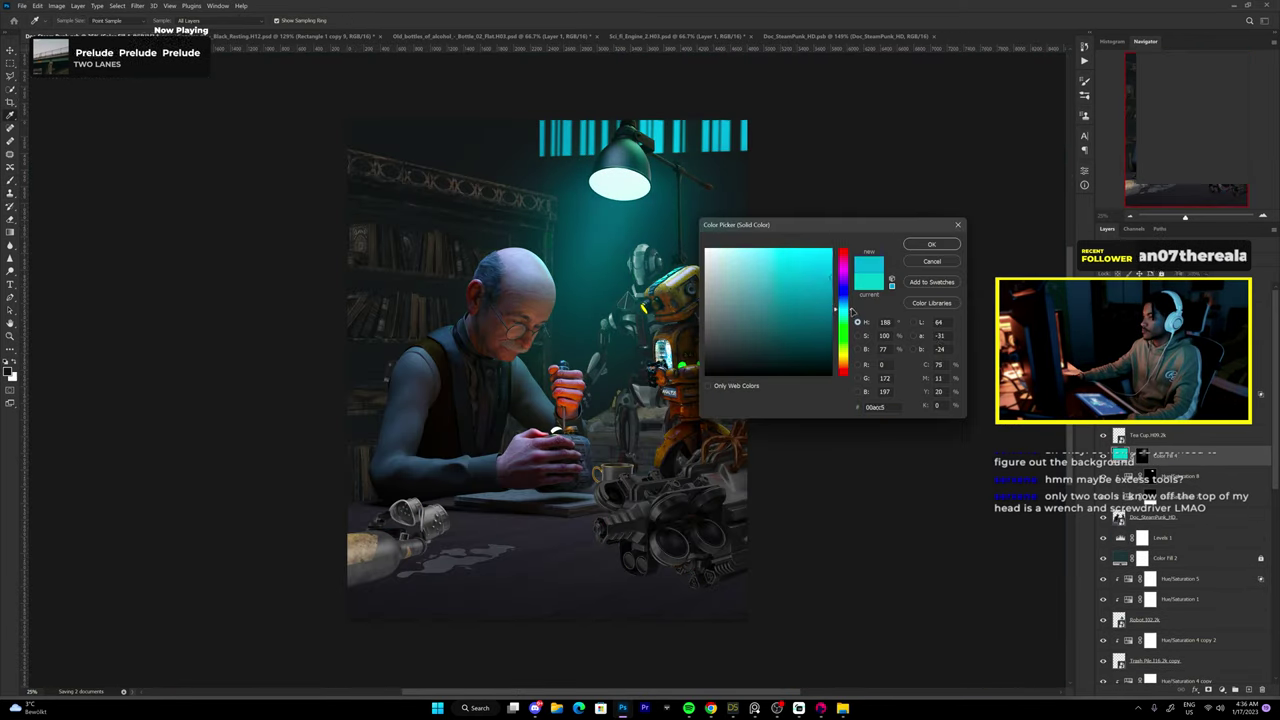
key(Return)
scroll(597, 473, up, 10)
right_click(588, 455)
key(Escape)
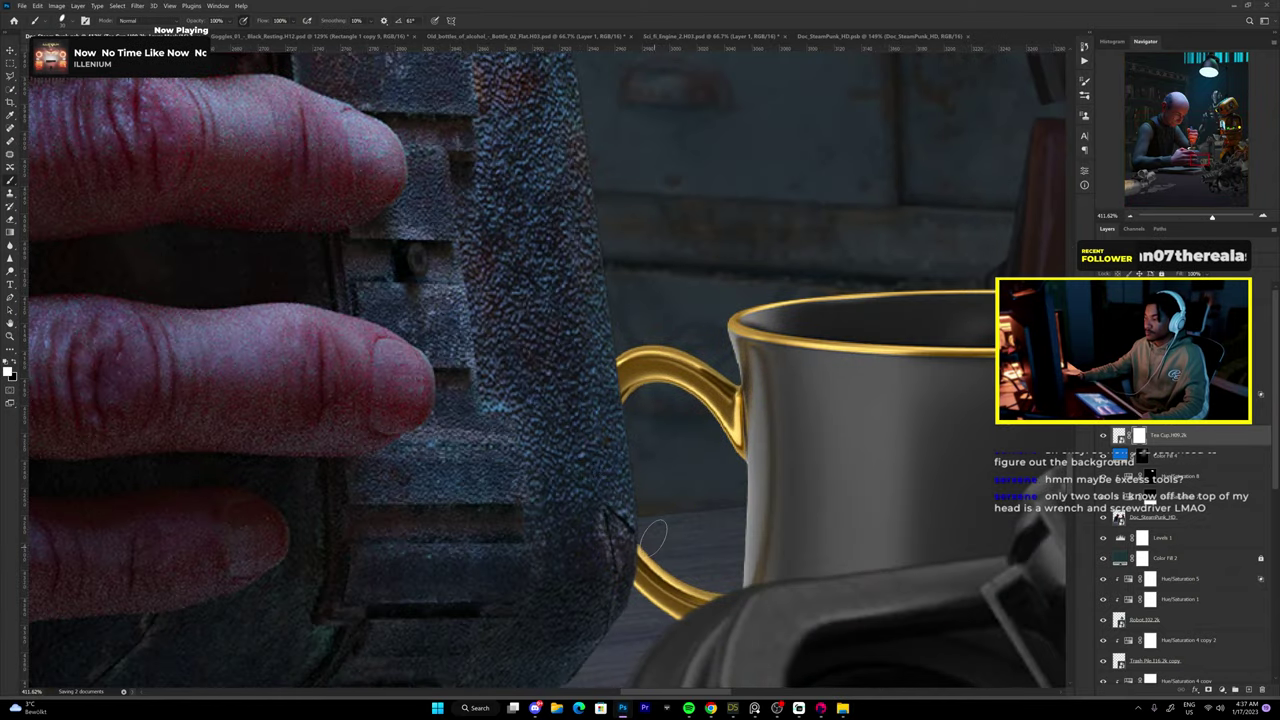
scroll(655, 548, down, 5)
scroll(568, 459, down, 3)
Hide the scrap-pile layer and enlarge the grey robot, shifting it up-left.
key(v)
scroll(843, 391, down, 1)
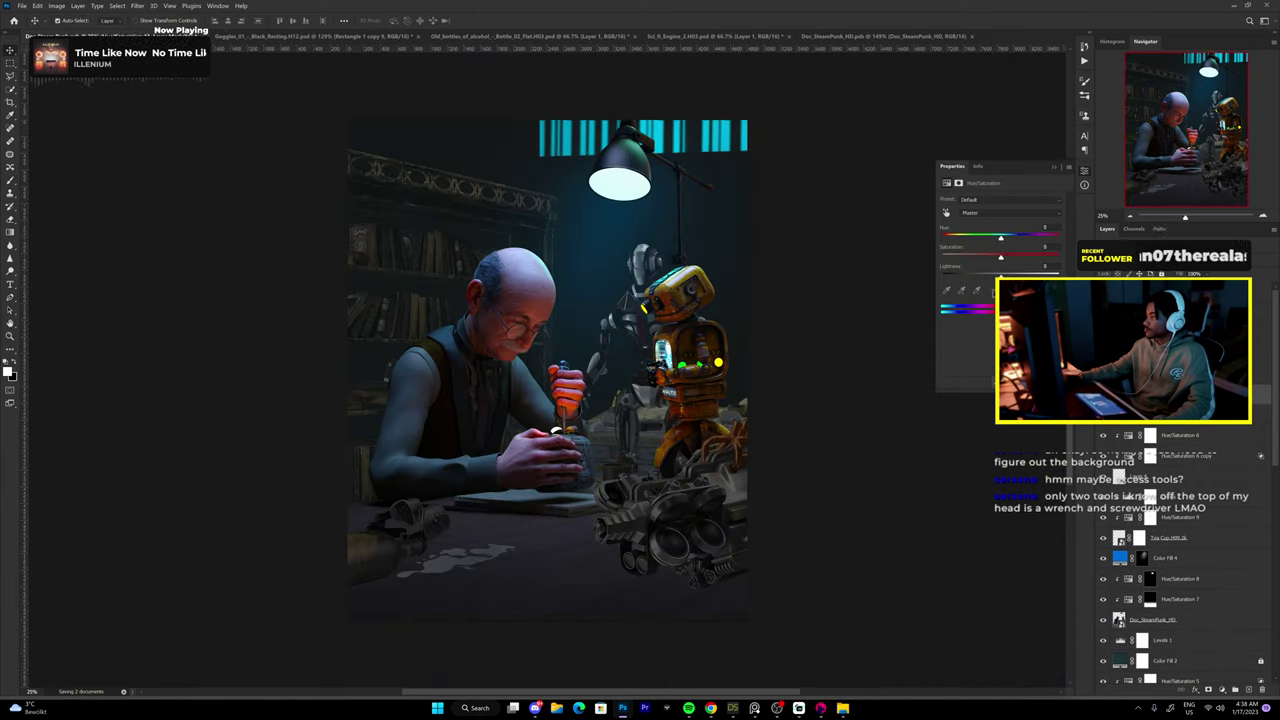
click(1100, 477)
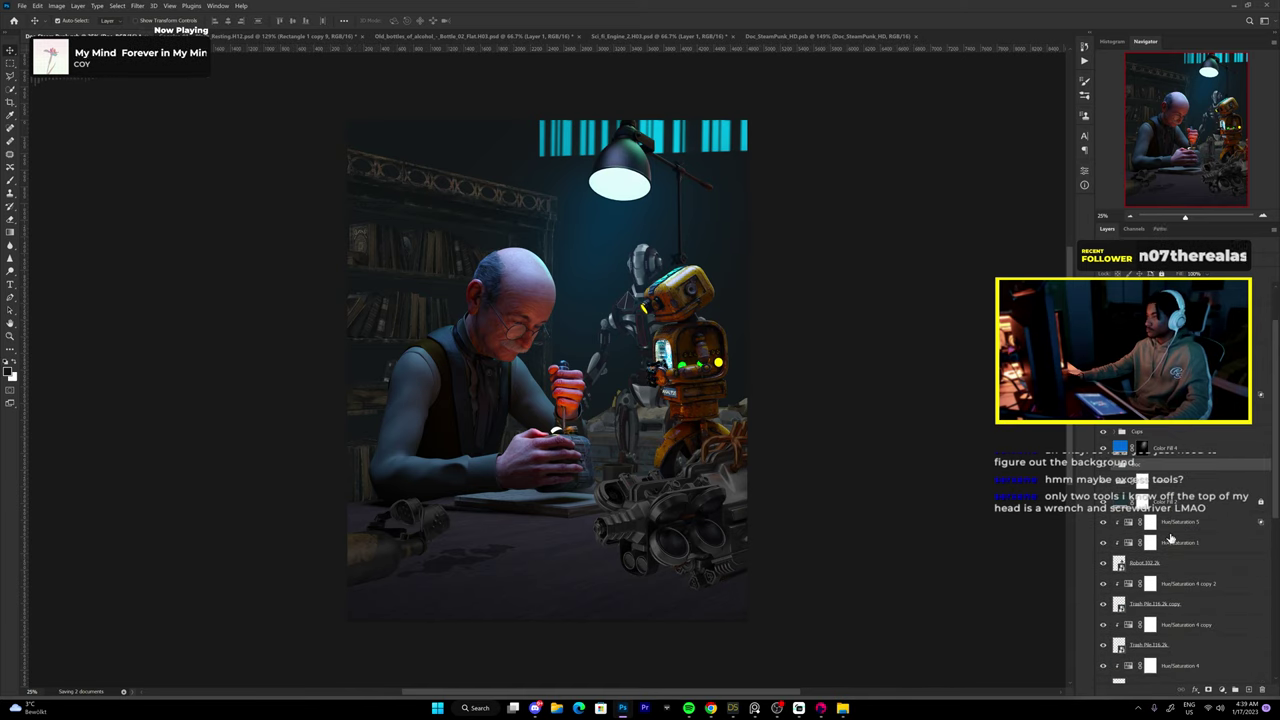
key(ctrl+t)
drag(871, 157, 823, 209)
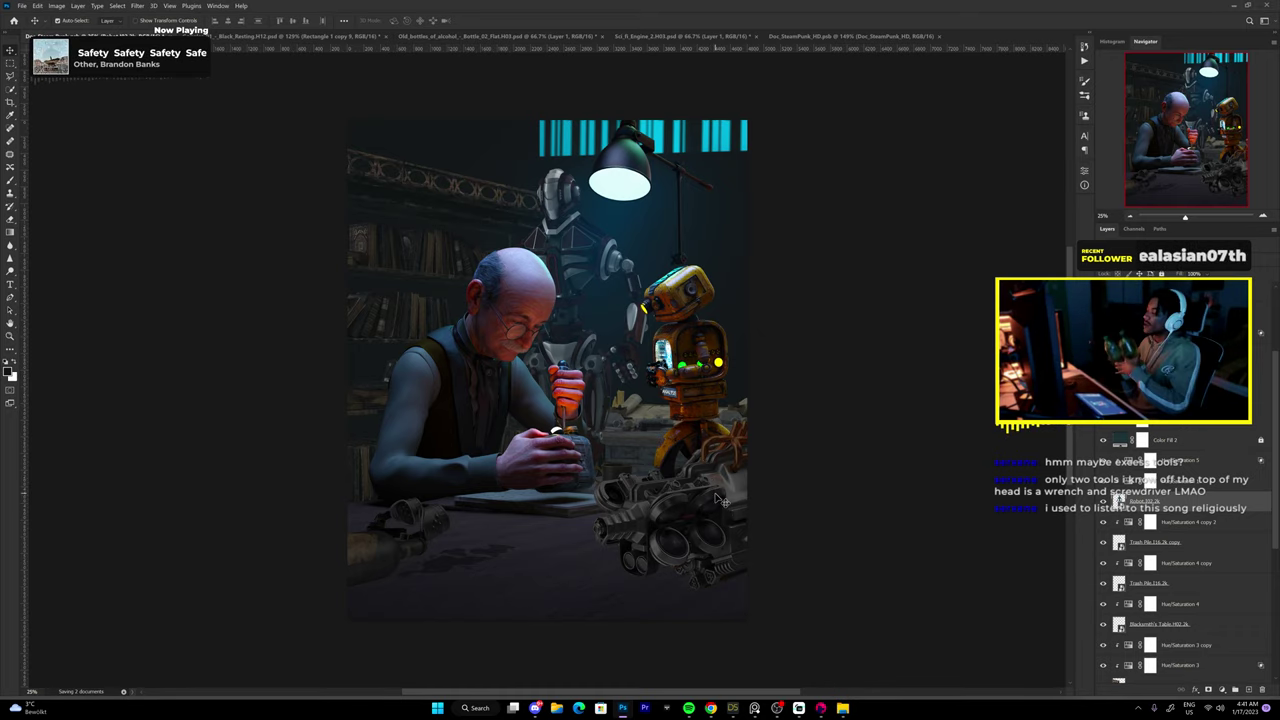
scroll(1227, 660, down, 2)
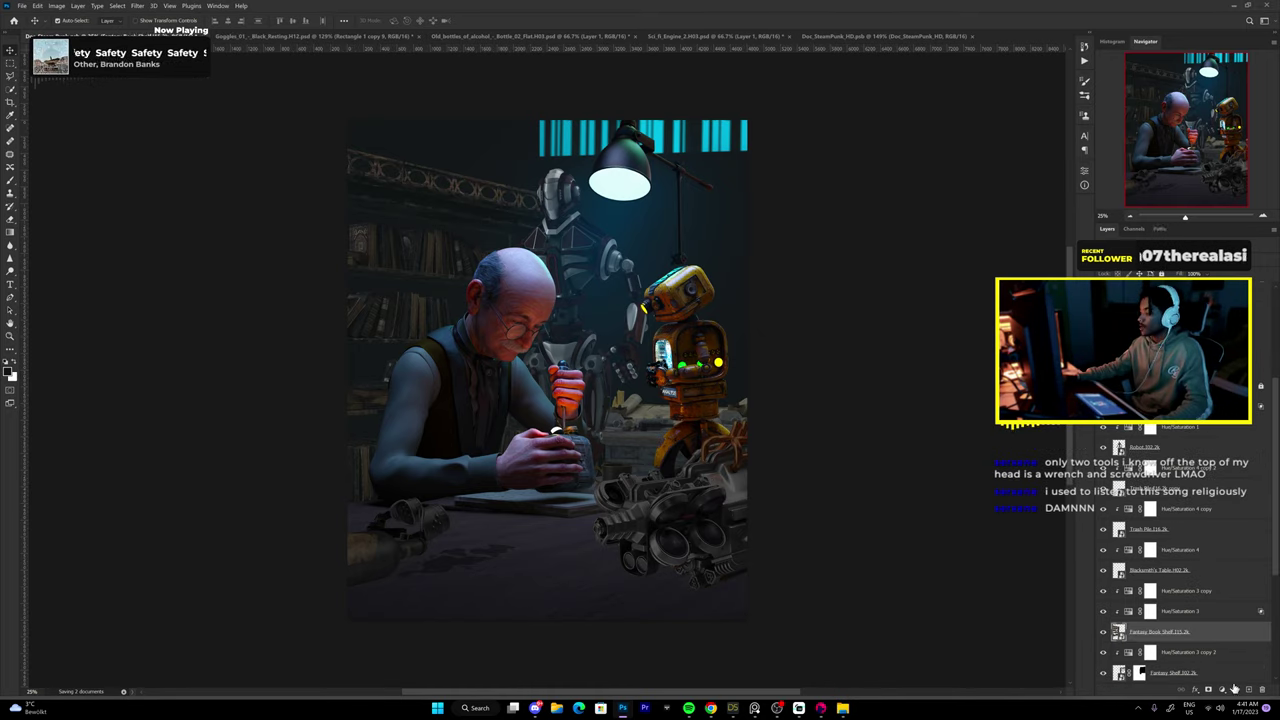
Push Color Balance highlights toward blue and midtones toward cyan, then reset one Color Balance.
drag(988, 253, 1001, 255)
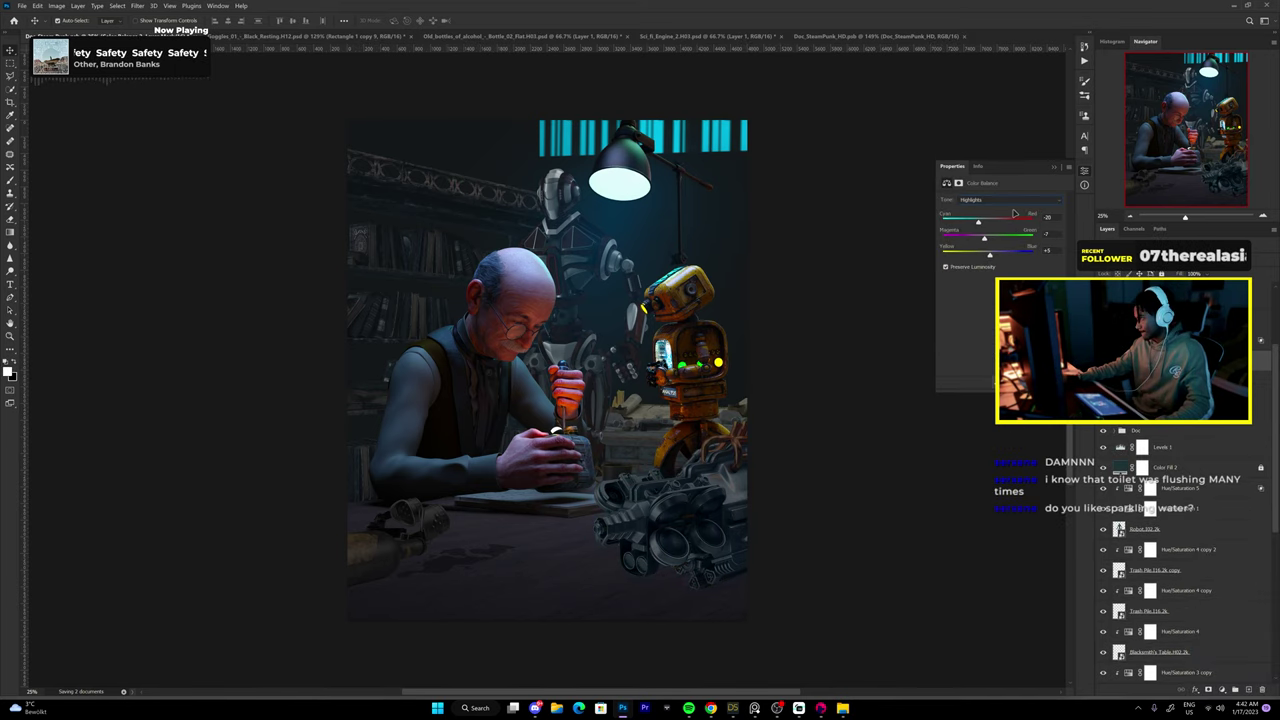
click(1222, 690)
click(1186, 603)
drag(989, 221, 983, 224)
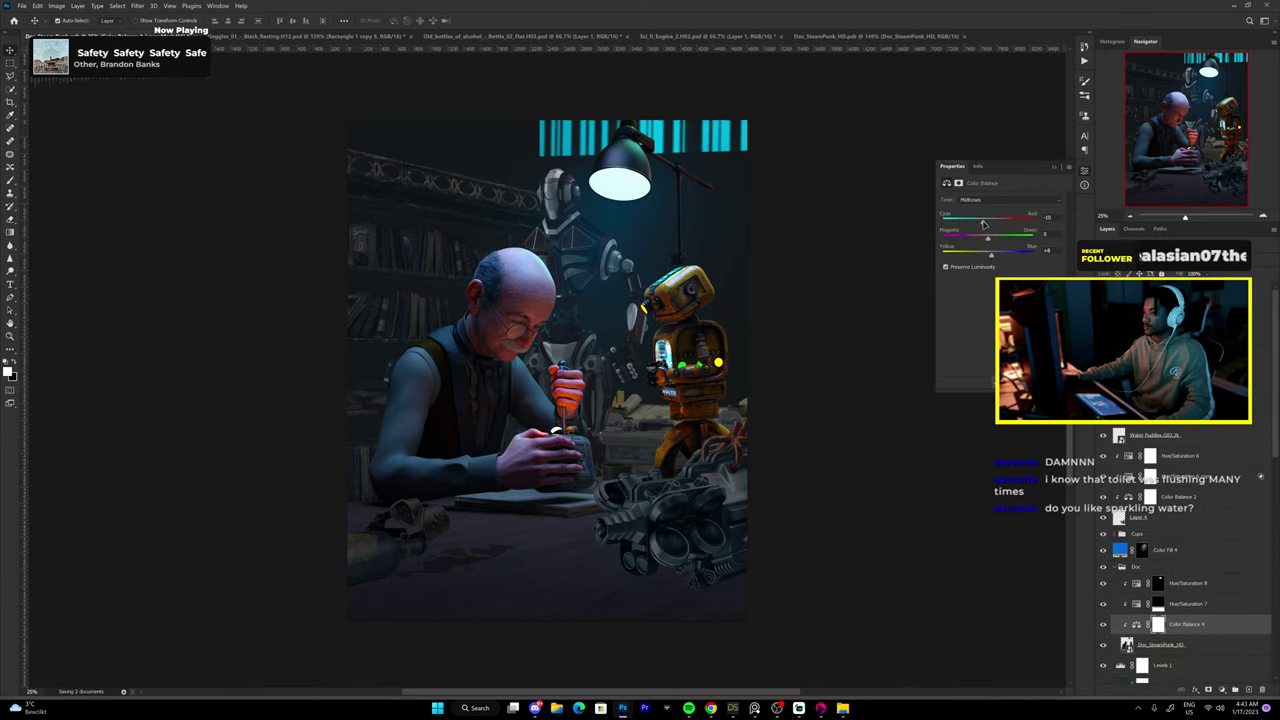
key(ctrl+z)
key(ctrl+z)
click(1084, 170)
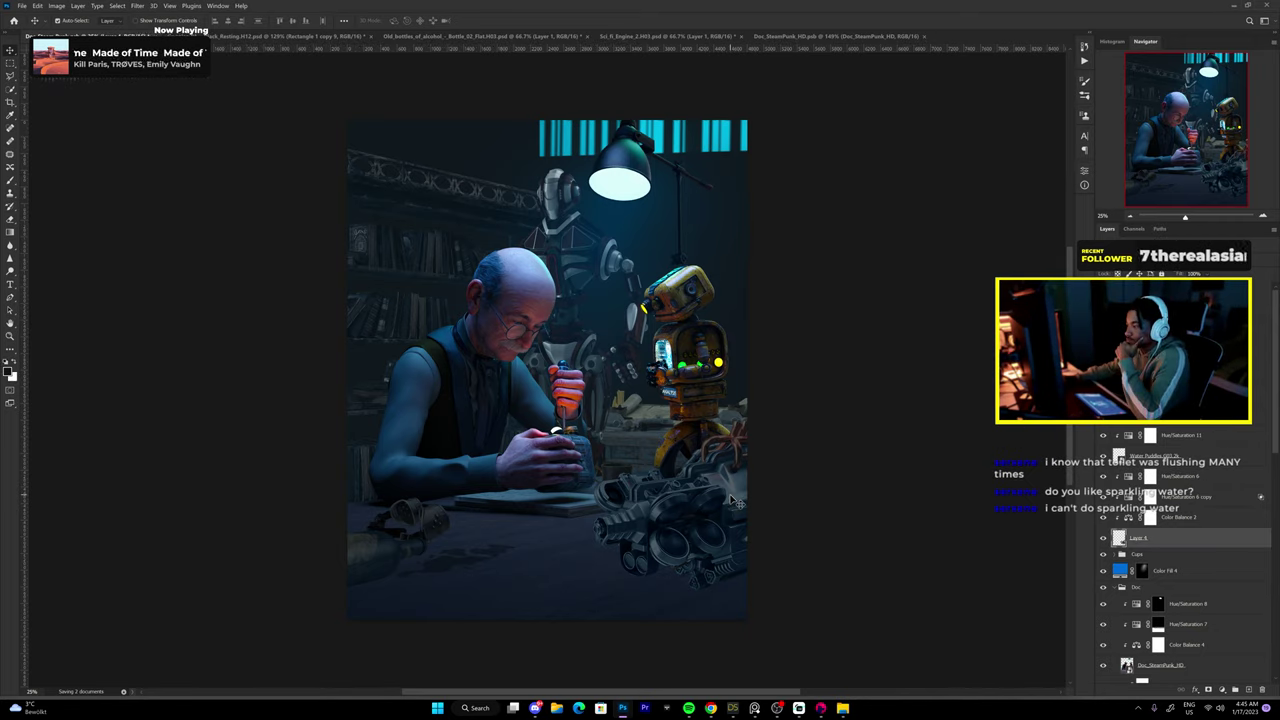
Add a Curves adjustment layer from the adjustment menu.
click(1222, 690)
click(1222, 690)
click(1216, 665)
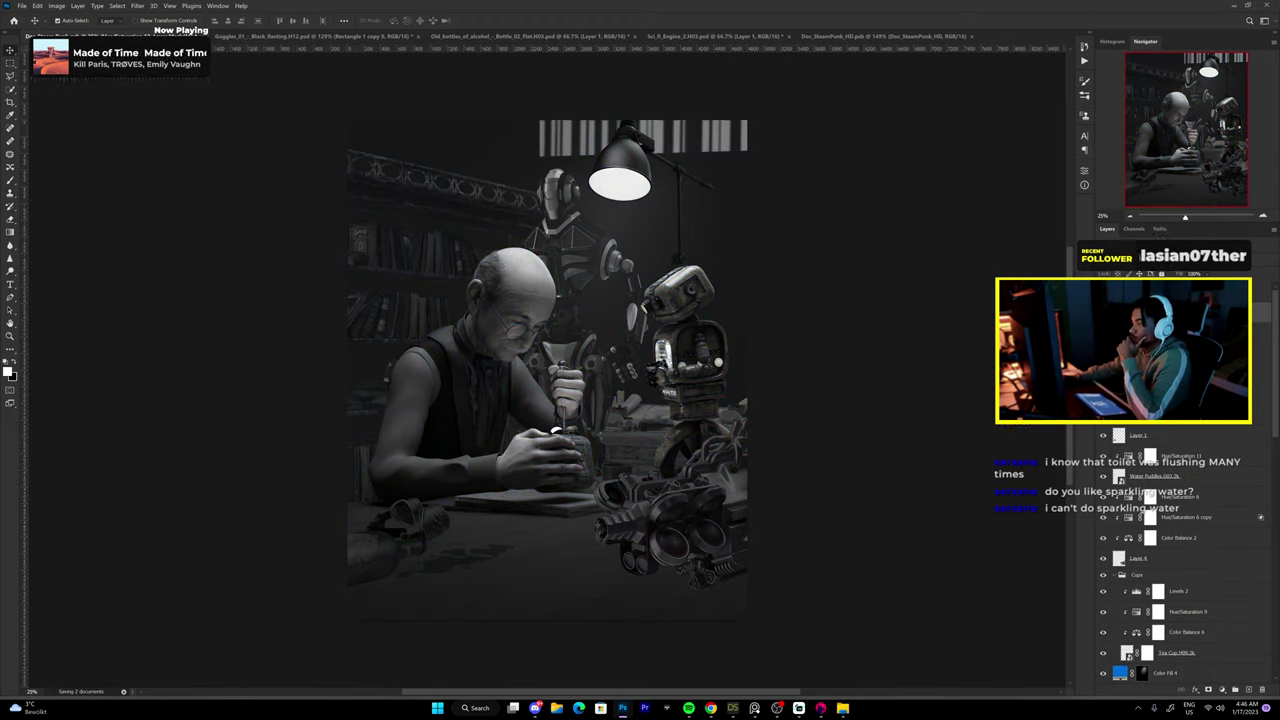
Add a Curves adjustment layer to the composite.
key(ctrl+z)
click(1222, 690)
click(1212, 557)
scroll(666, 455, up, 5)
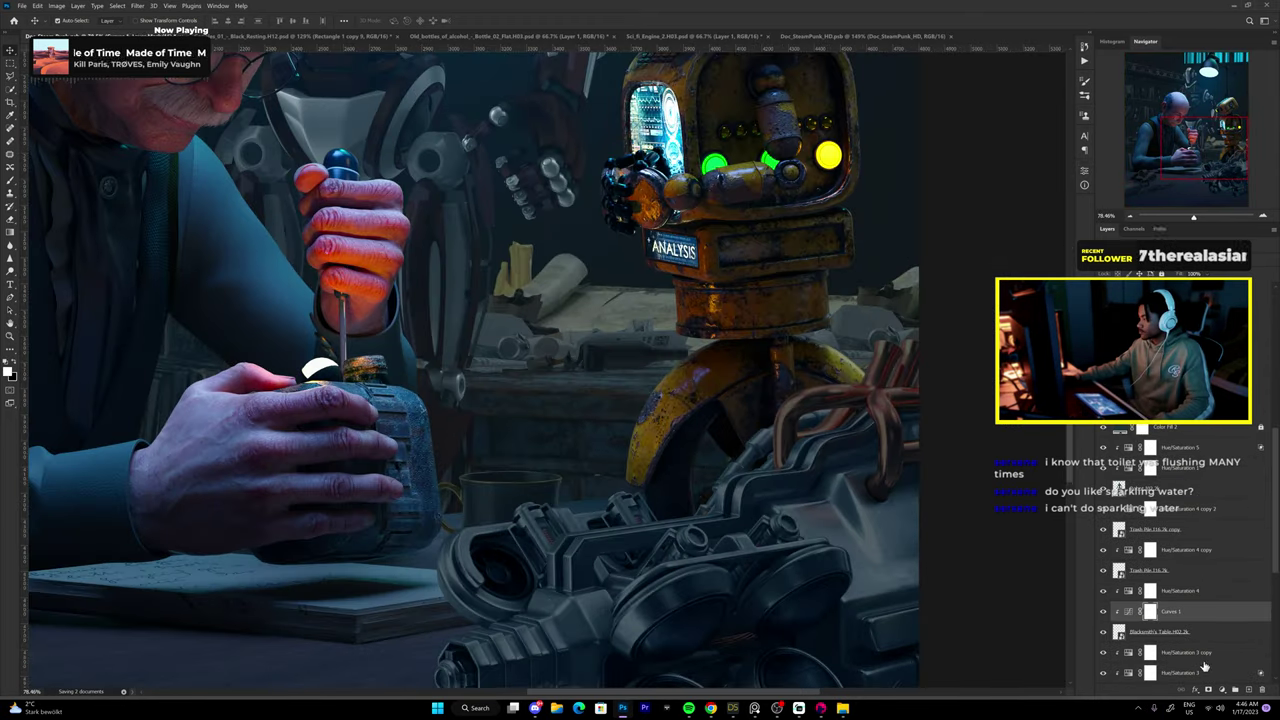
key(l)
key(v)
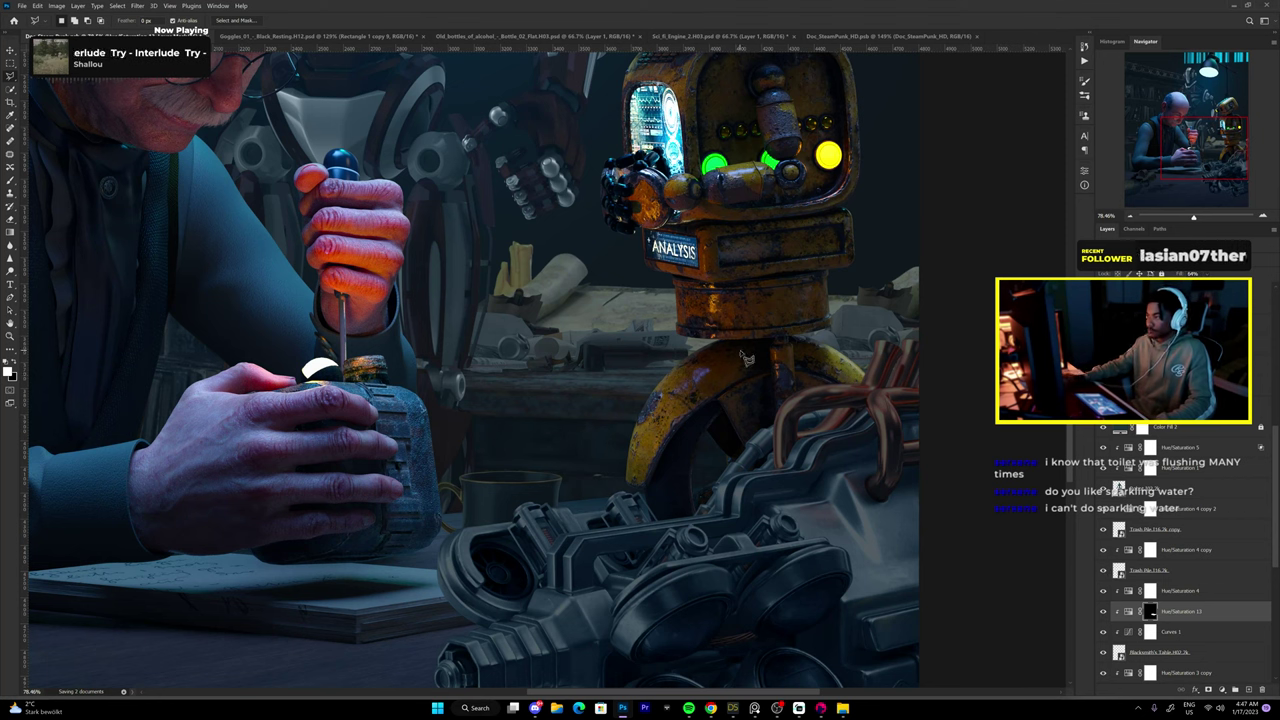
scroll(1113, 573, down, 2)
Add a Hue/Saturation at lightness -42 above Color Balance 7 and fit the image in view.
click(1150, 611)
key(ctrl+u)
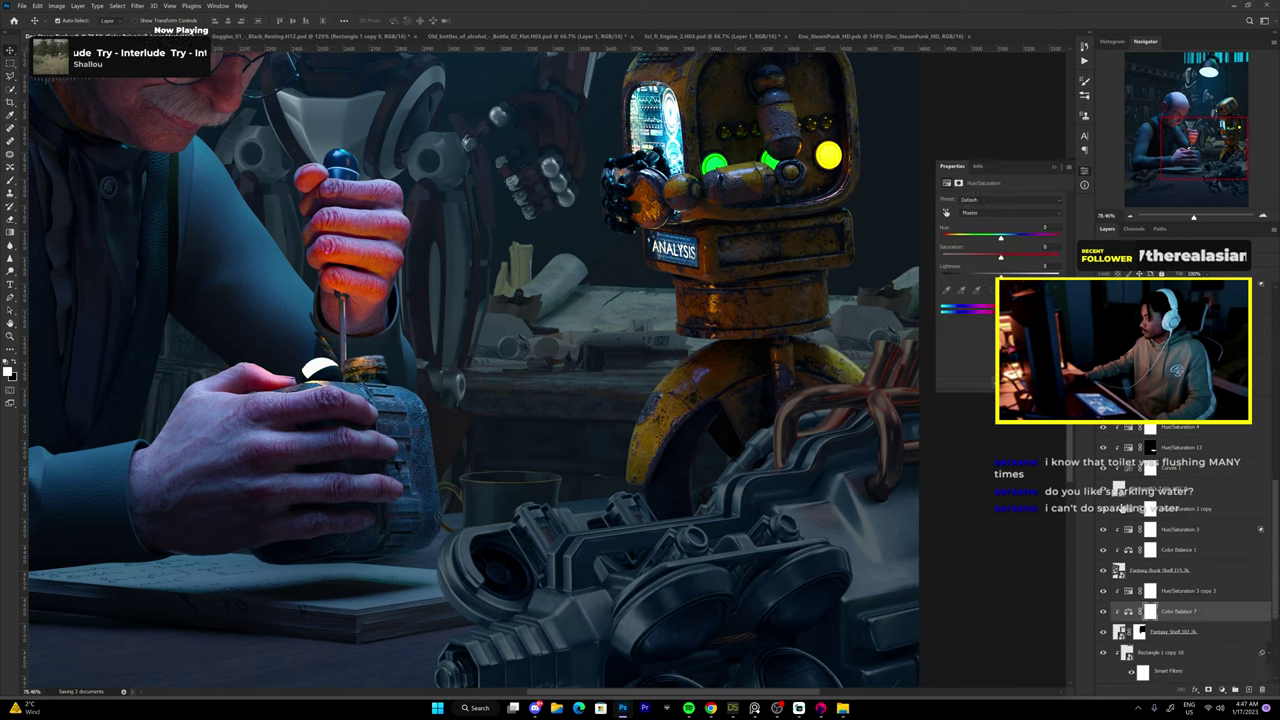
drag(1000, 276, 957, 280)
click(1218, 550)
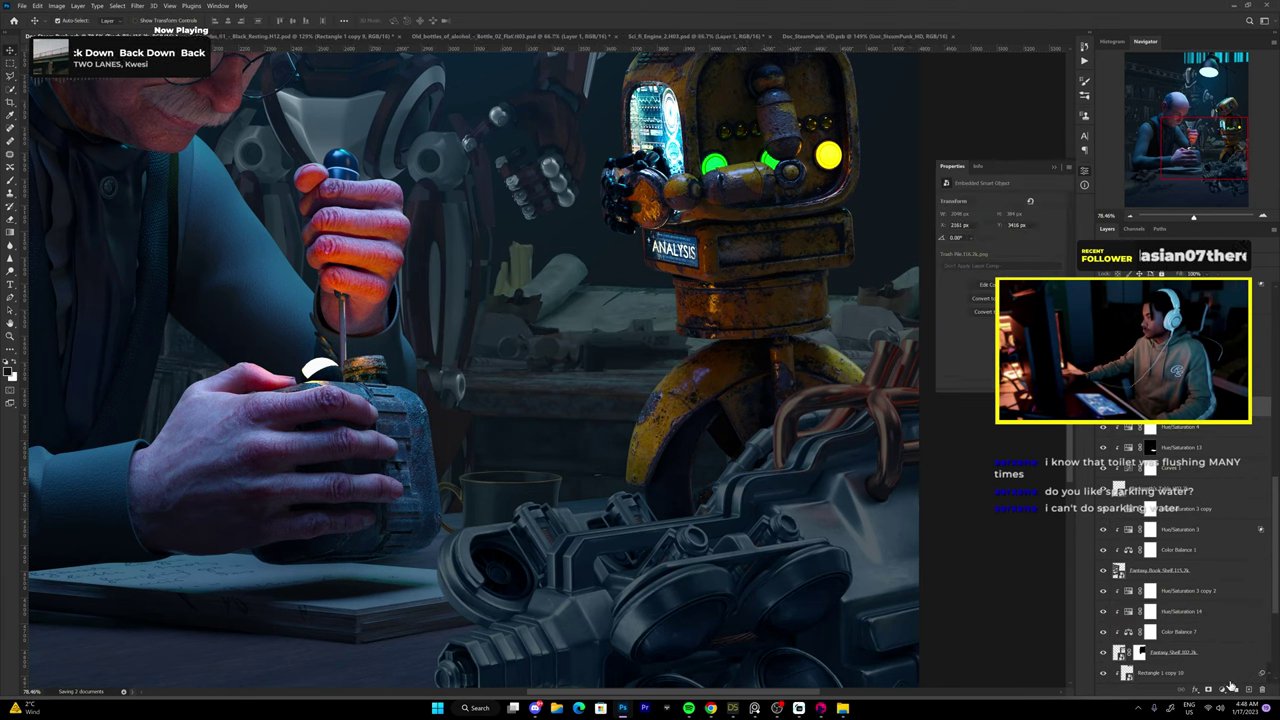
scroll(1218, 555, up, 1)
key(ctrl+0)
scroll(30, 385, up, 3)
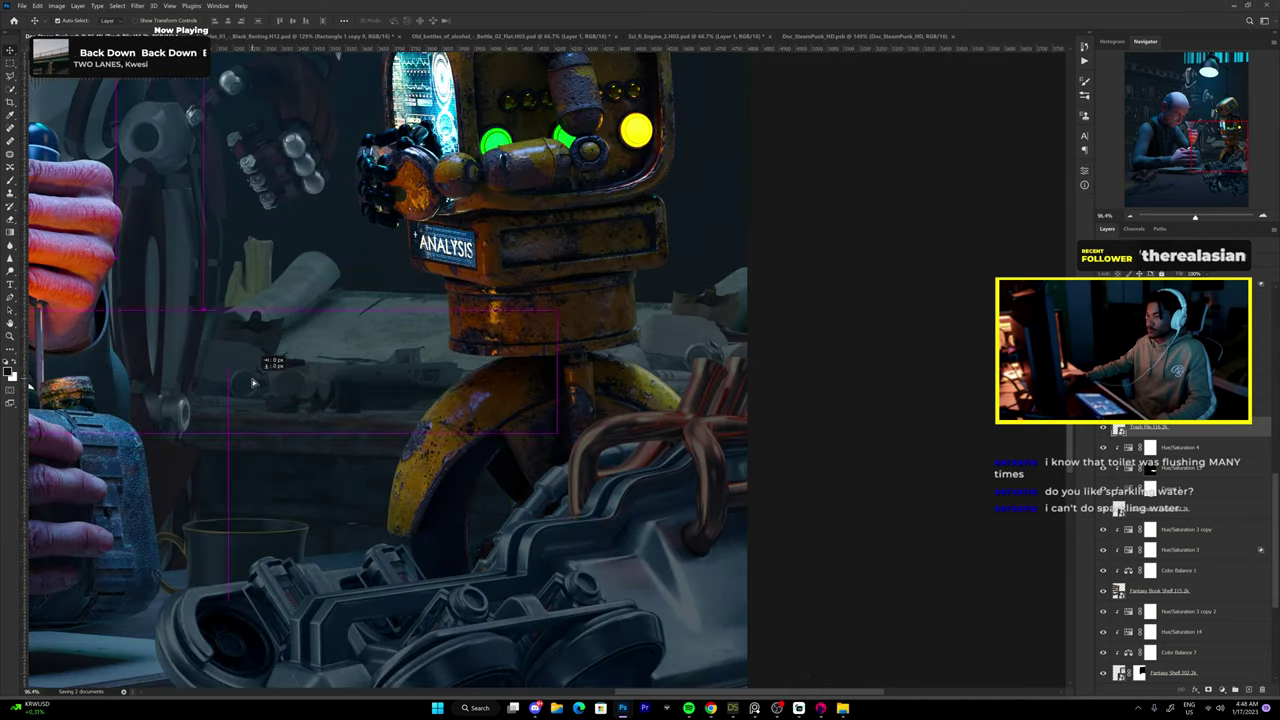
key(ctrl+0)
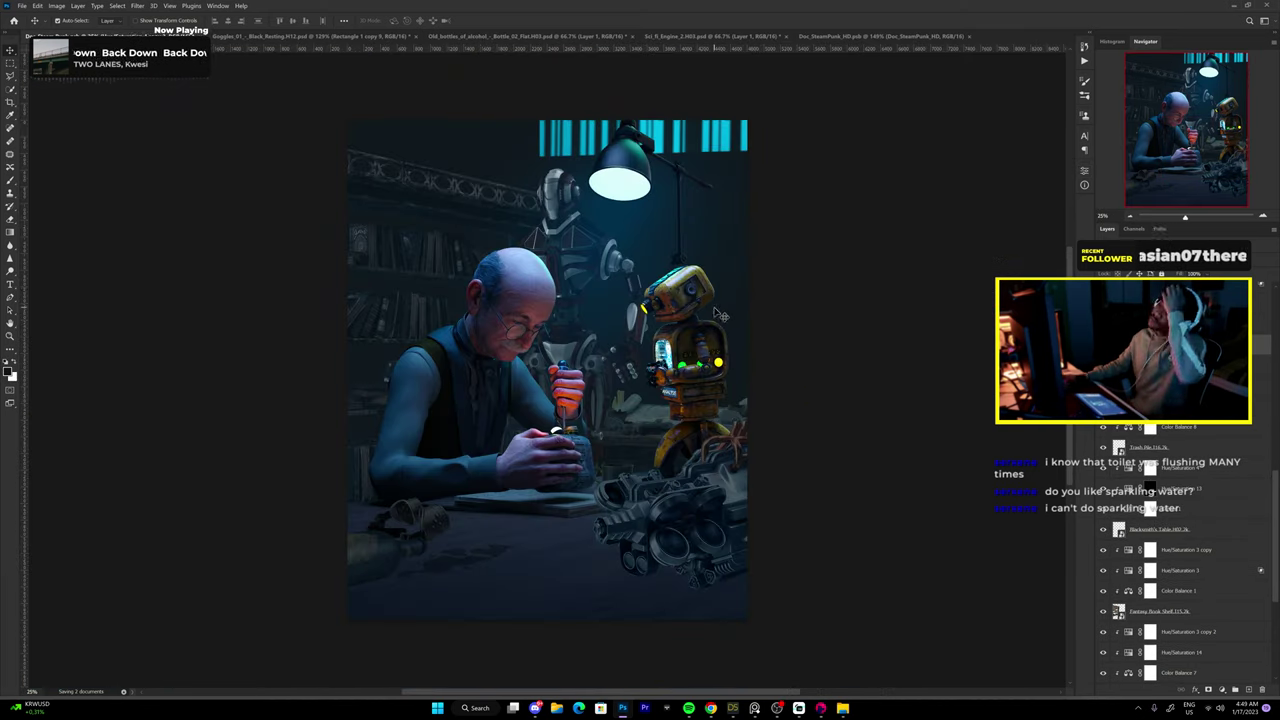
Switch the music player to the Go To playlist, then return to the browser.
key(alt+Tab)
click(410, 312)
key(alt+Tab)
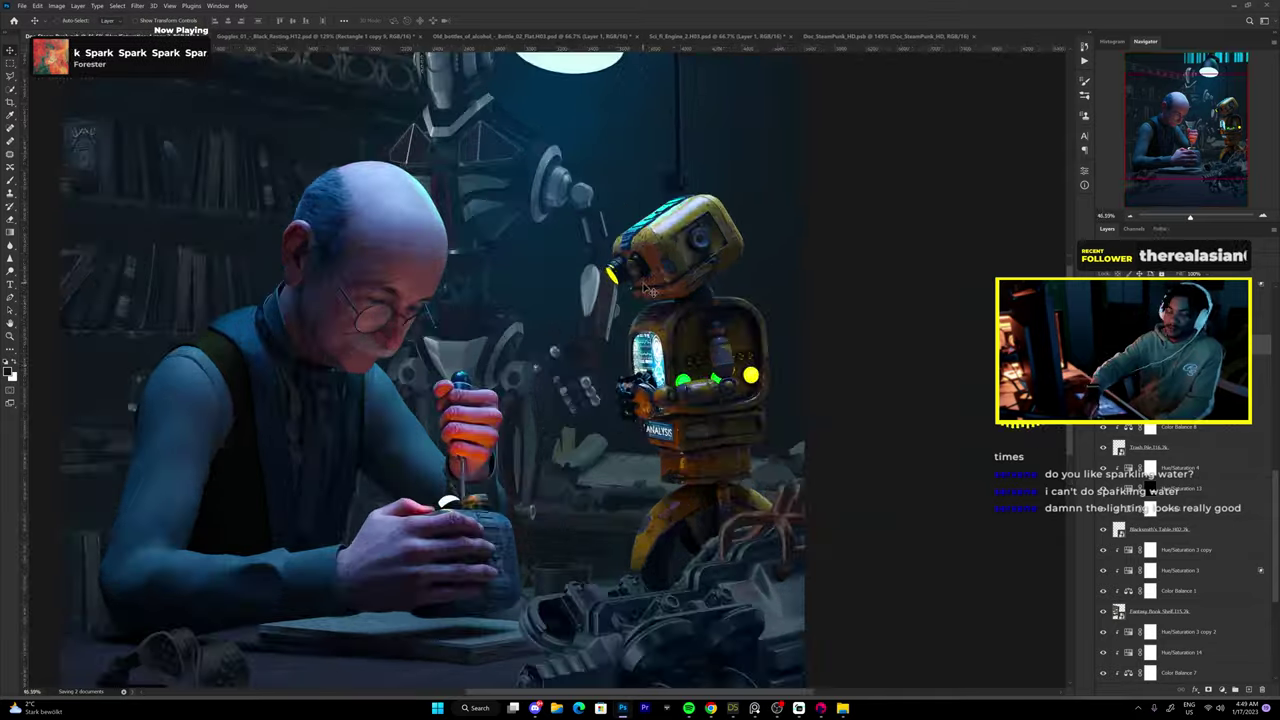
key(alt+Tab)
Open the Pneumatic Wrench item from the Envato 'wrench' search and start its 360 render view.
key(alt+Left)
scroll(640, 400, down, 5)
scroll(640, 400, down, 5)
click(857, 345)
click(548, 546)
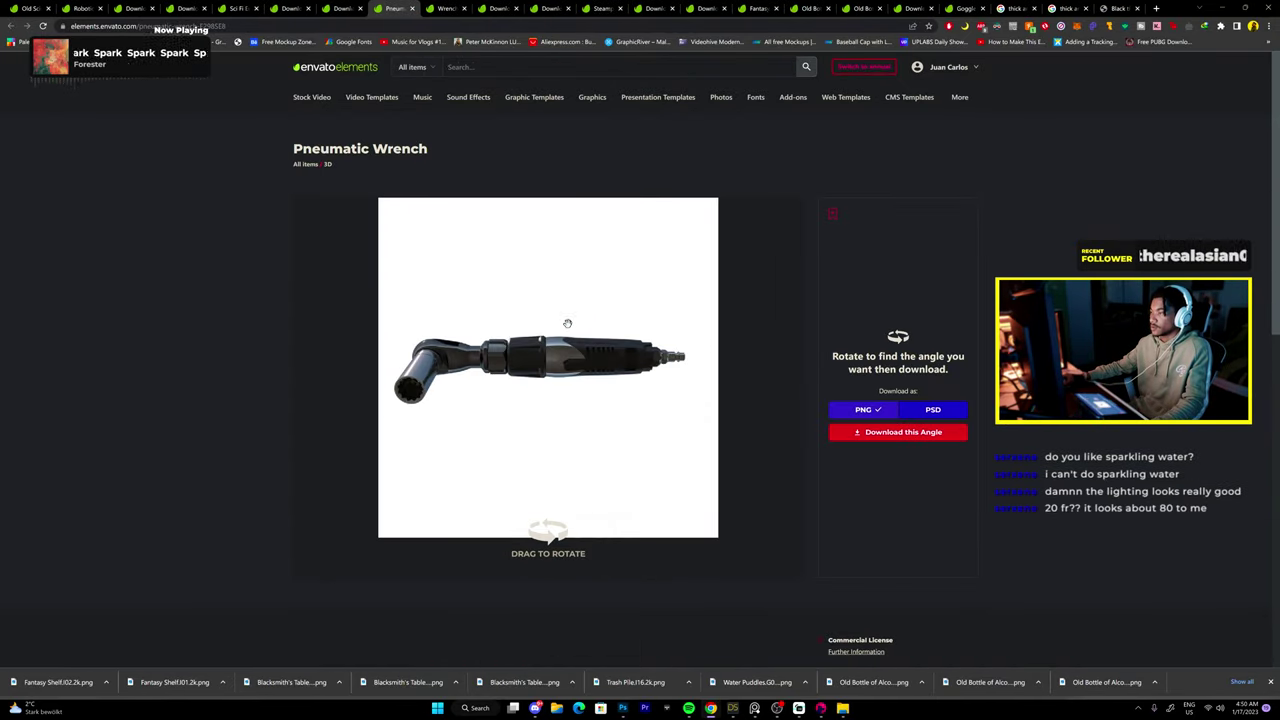
key(ctrl+Tab)
click(548, 546)
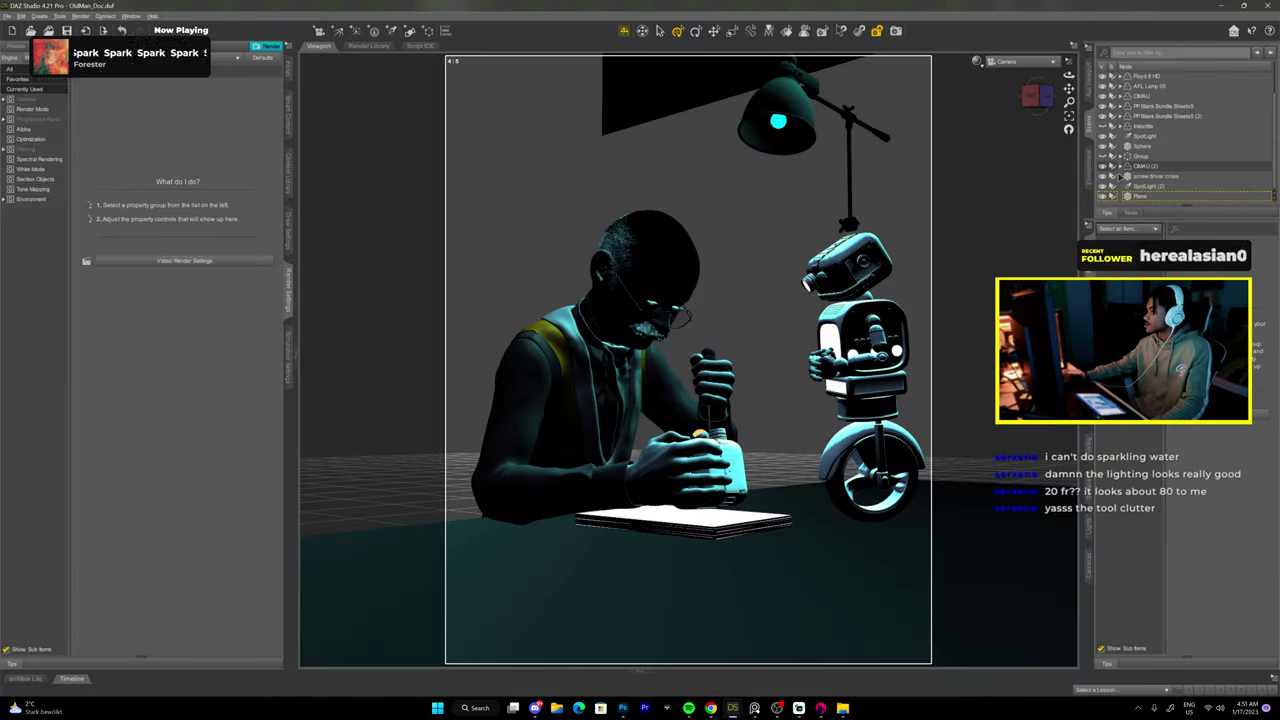
Hide the lamp and figures, set the viewport to Filament, and start a transparent render of the debris.
click(1140, 88)
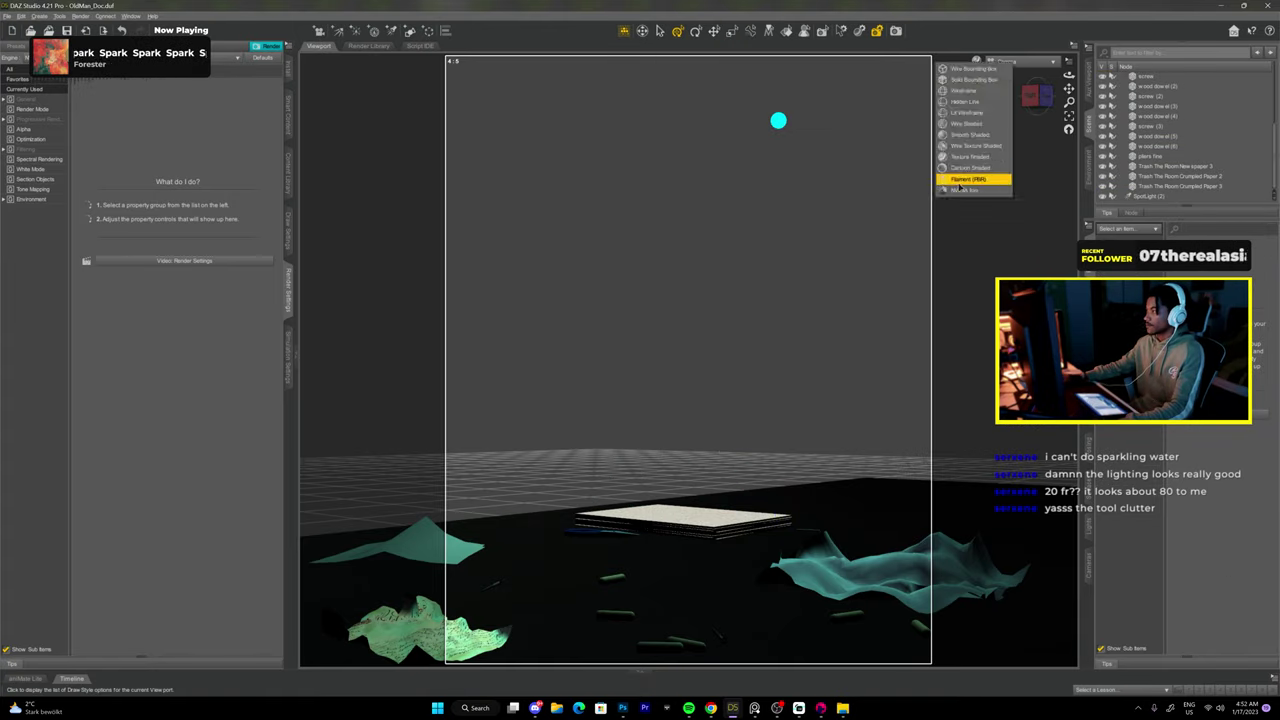
click(958, 180)
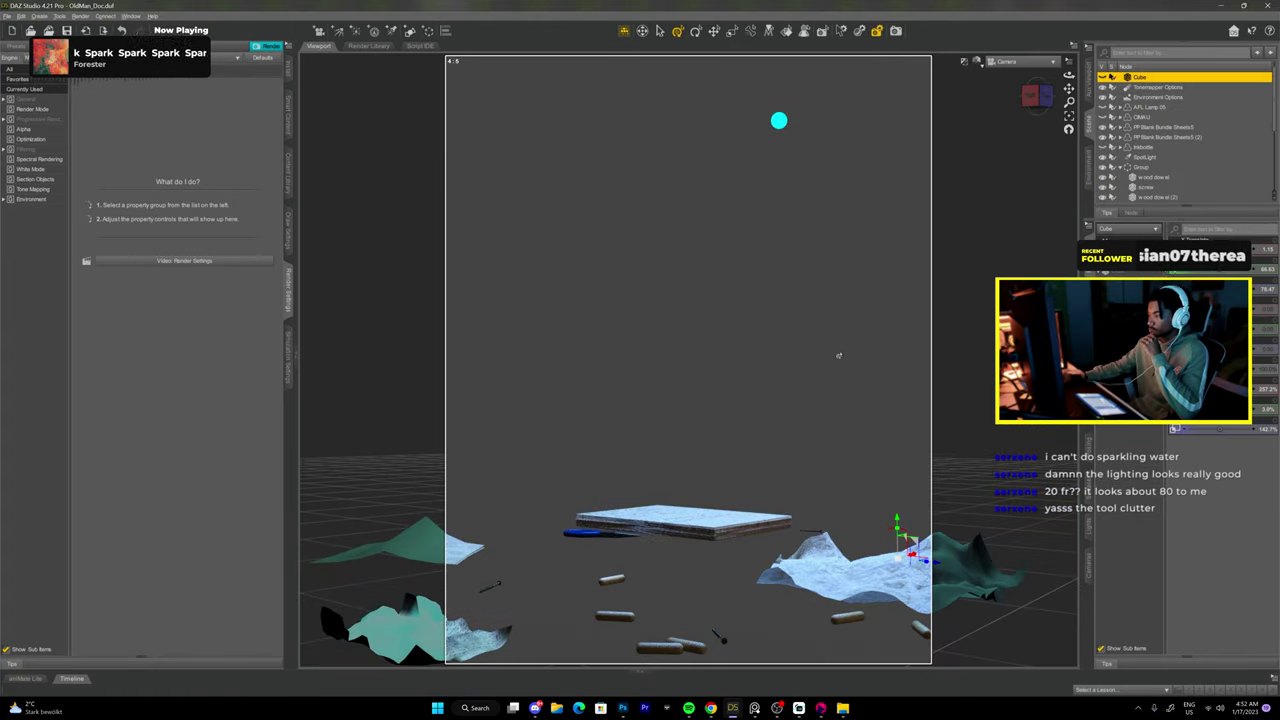
click(623, 708)
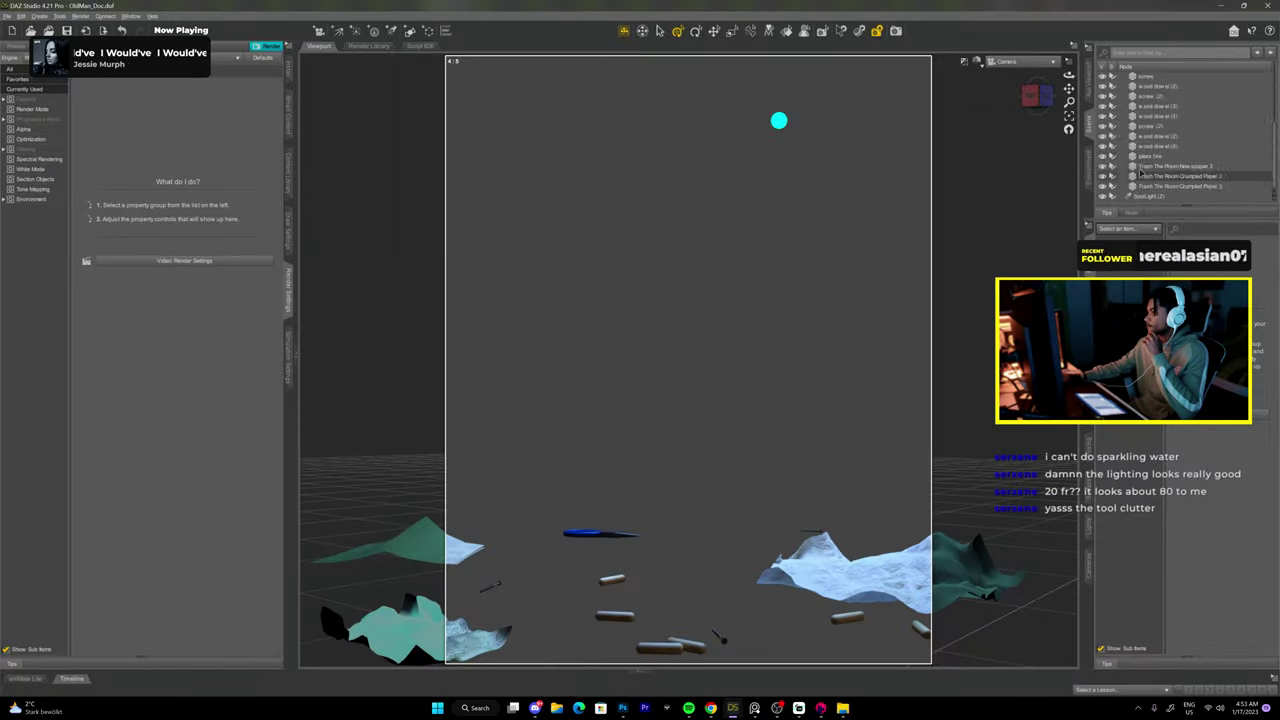
click(28, 100)
key(ctrl+r)
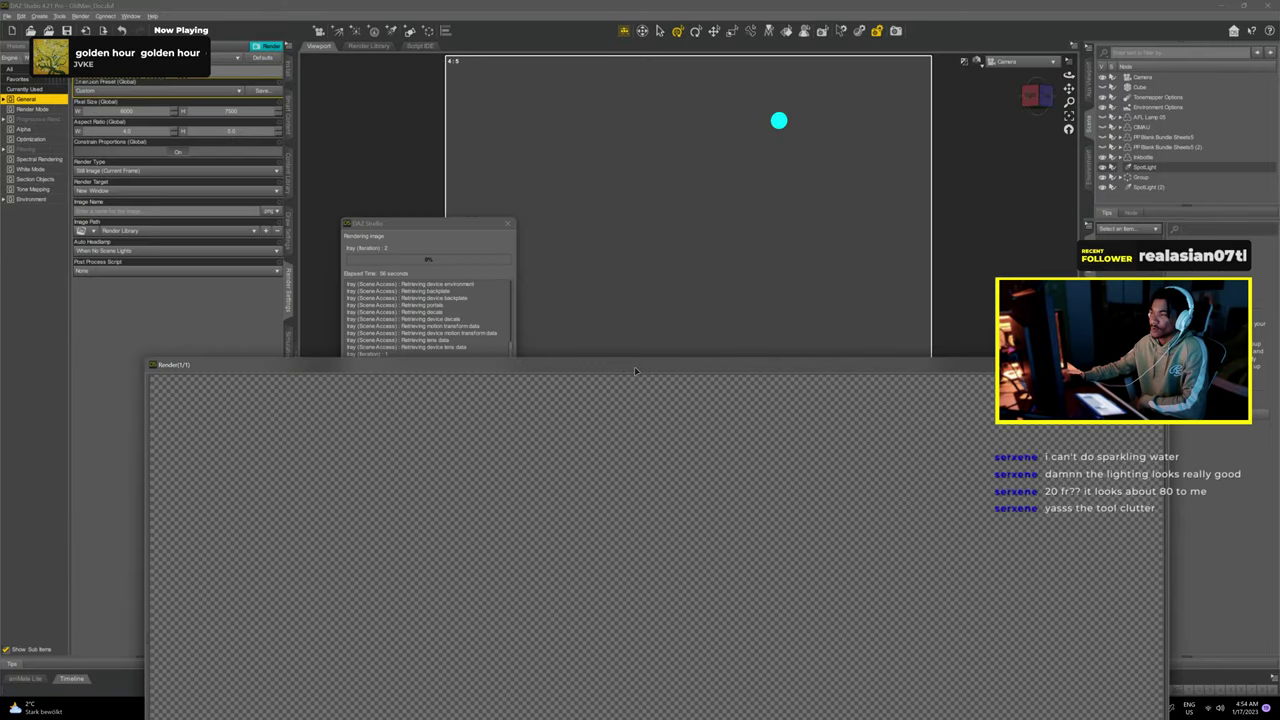
drag(634, 366, 607, 154)
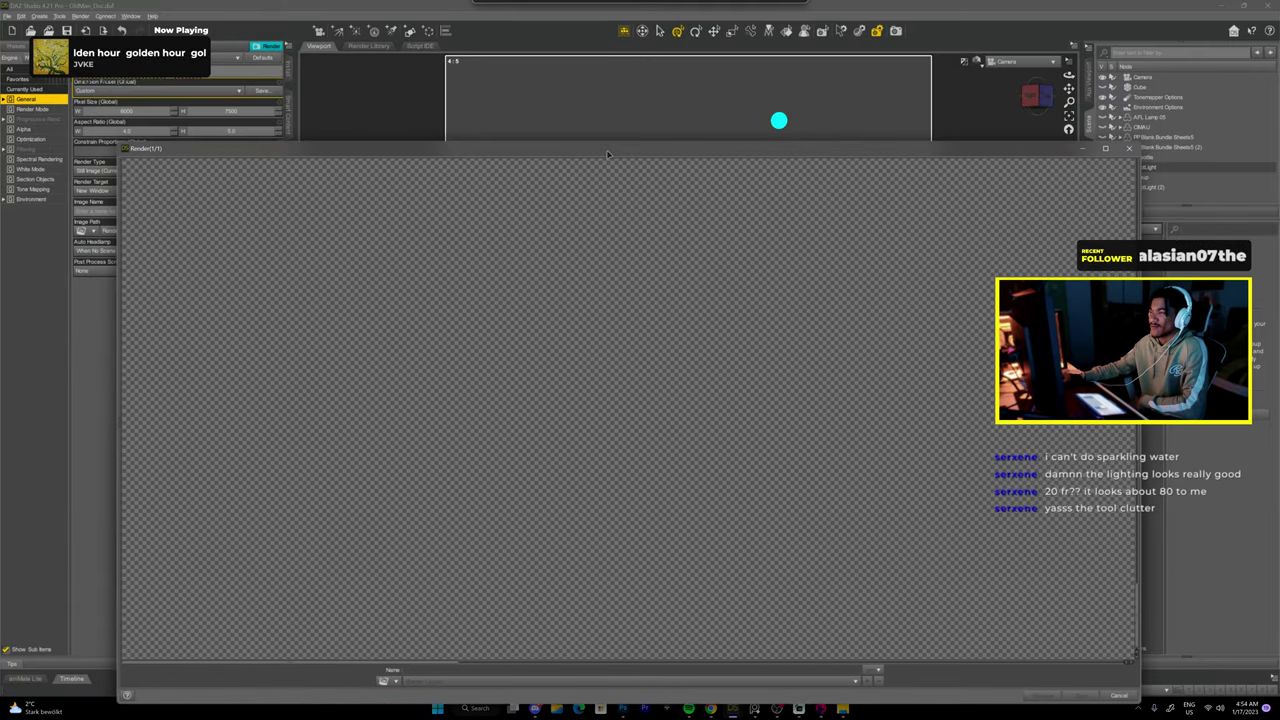
key(alt+Tab)
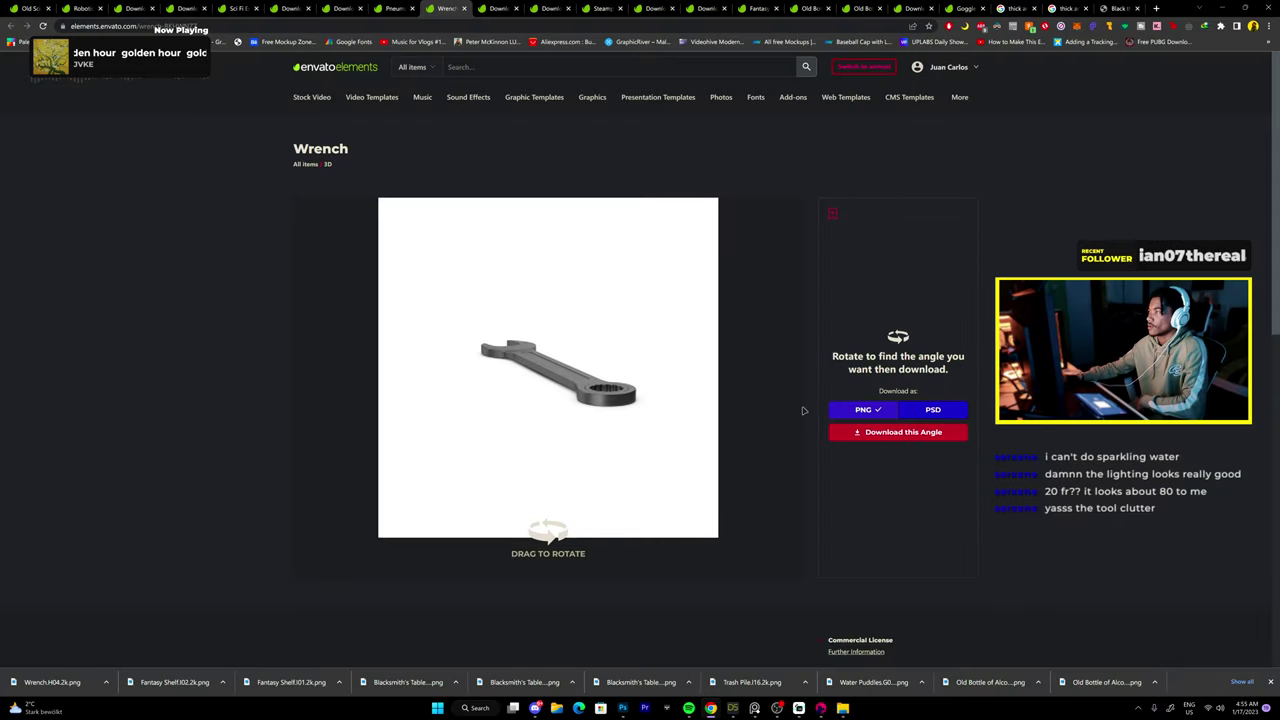
Commit the placed image's transform and drag the DAZ debris render onto the desk.
key(alt+Tab)
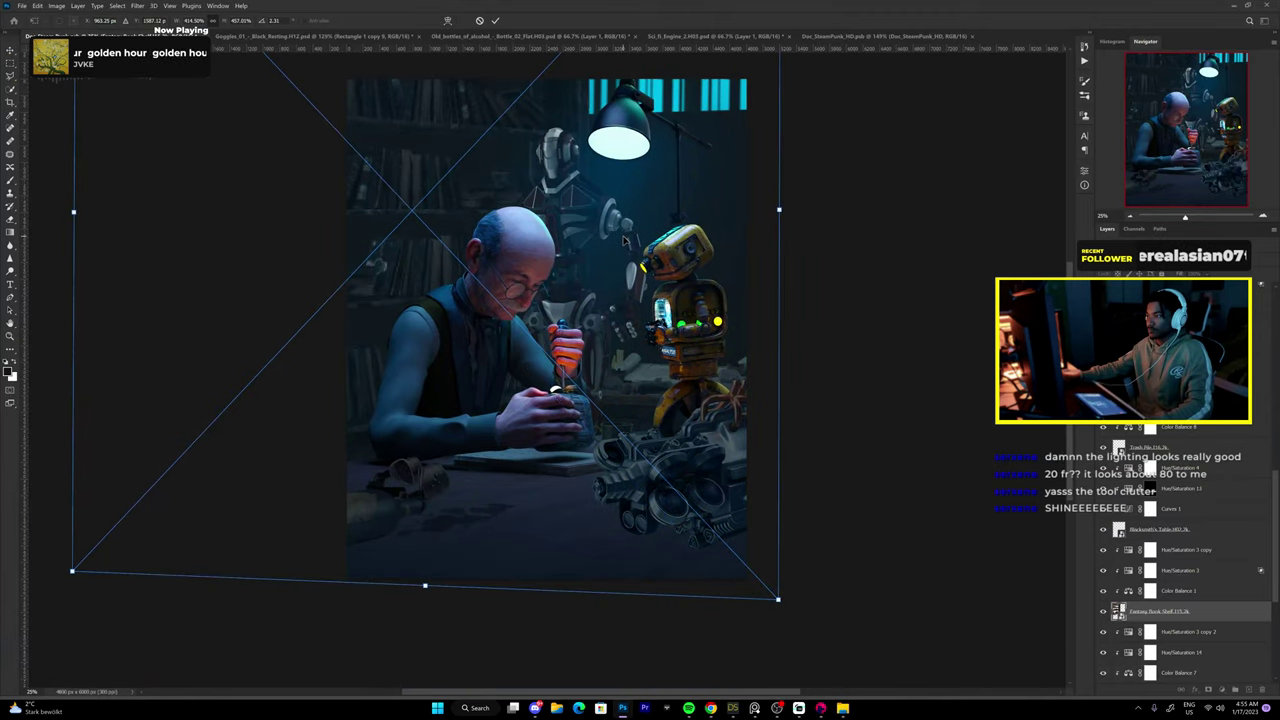
key(Return)
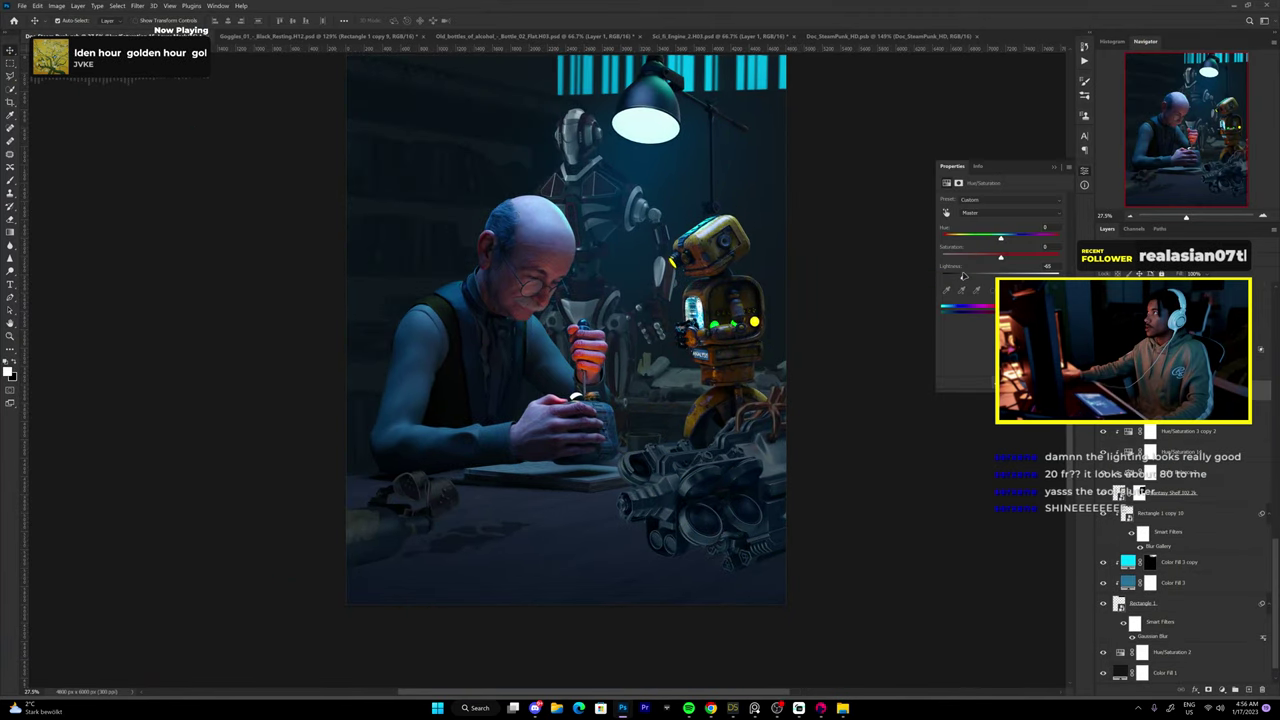
key(b)
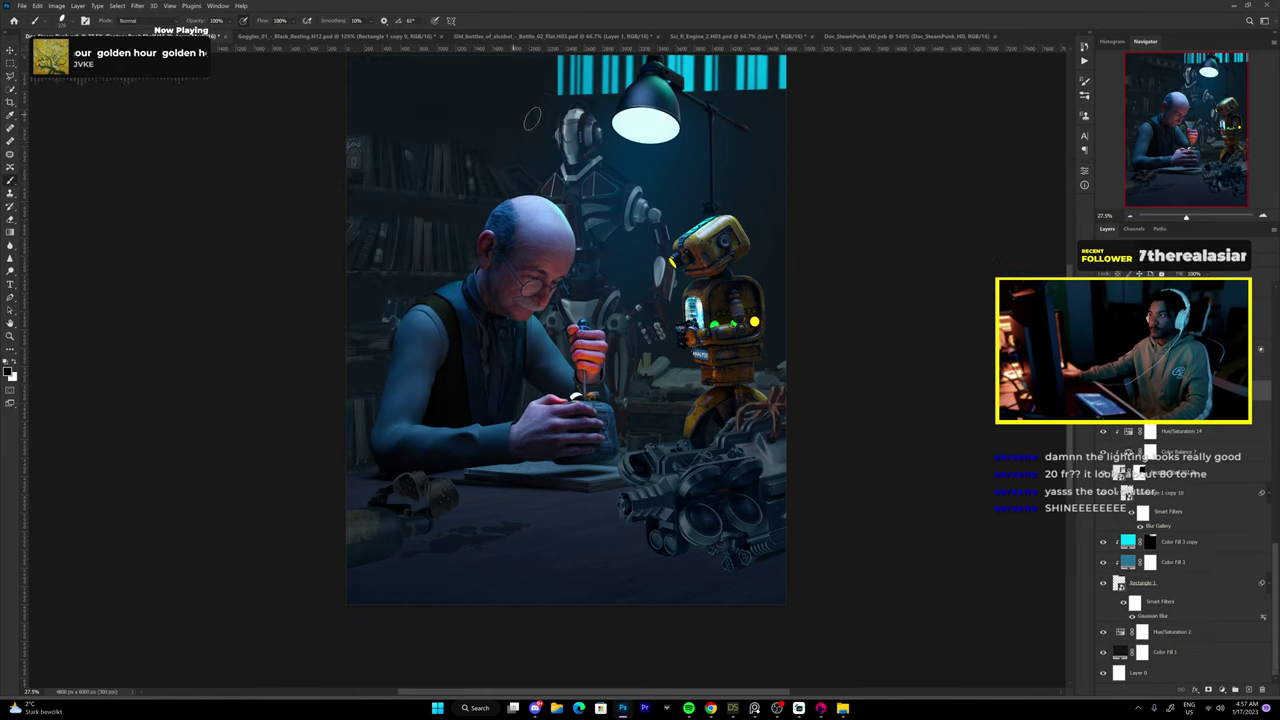
key(ctrl+minus)
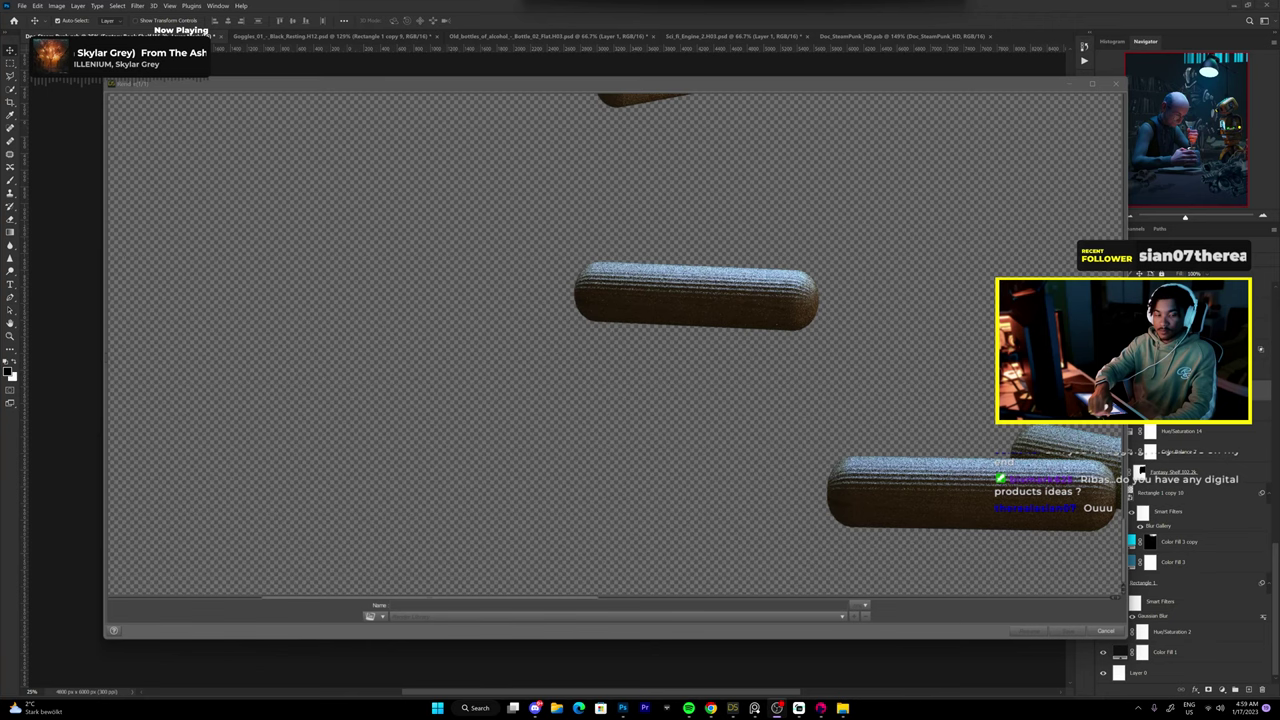
key(Escape)
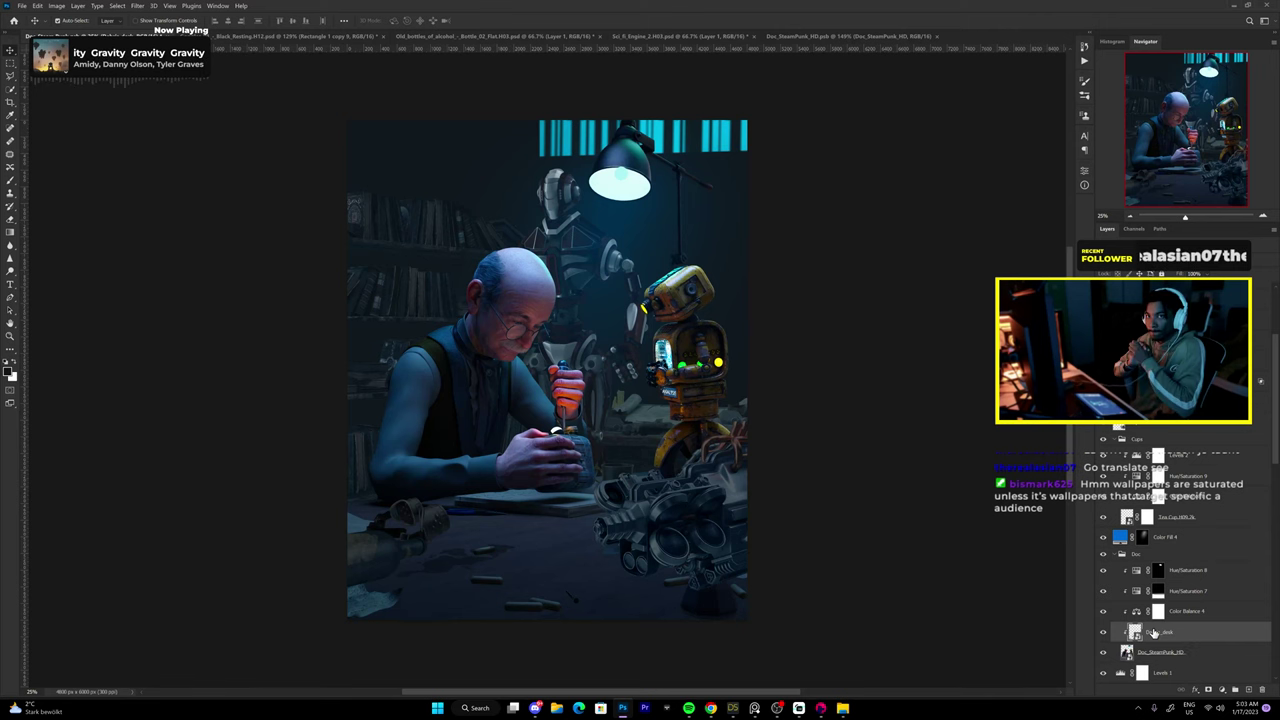
drag(1153, 633, 1080, 455)
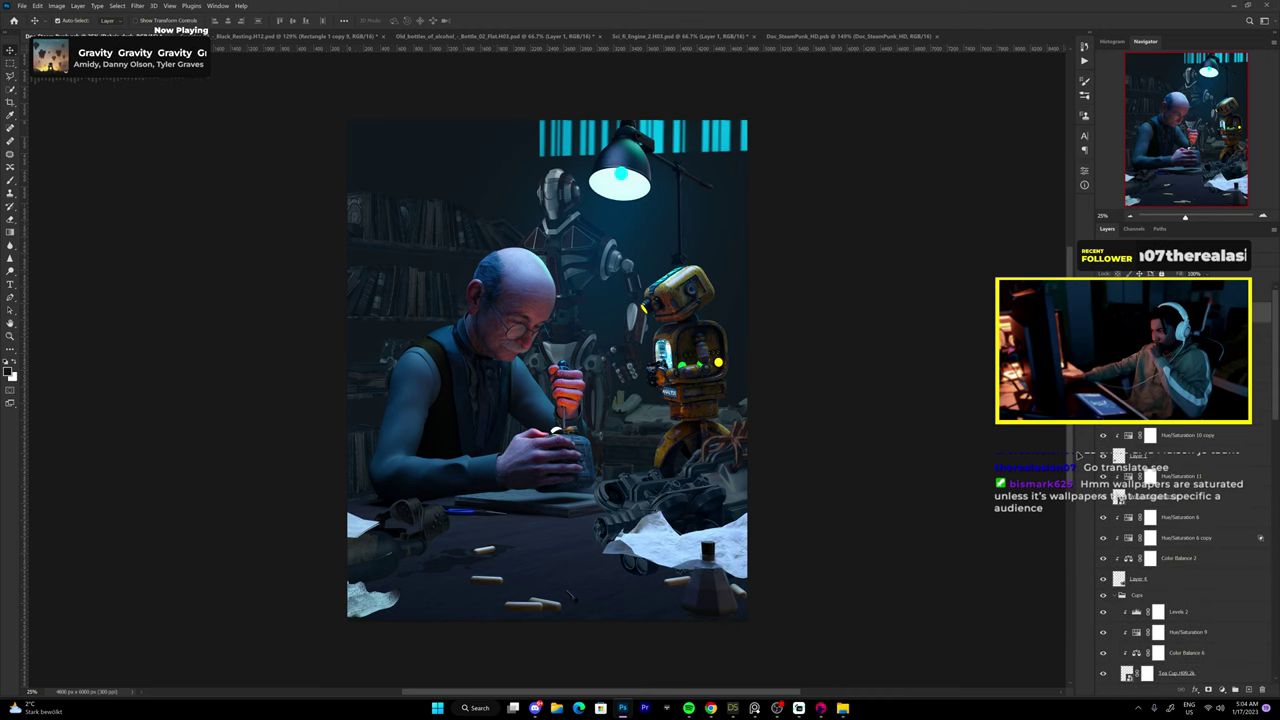
Paint the paper-and-cup layer's mask to tone it down and load the paper shapes as a selection.
scroll(1260, 401, down, 3)
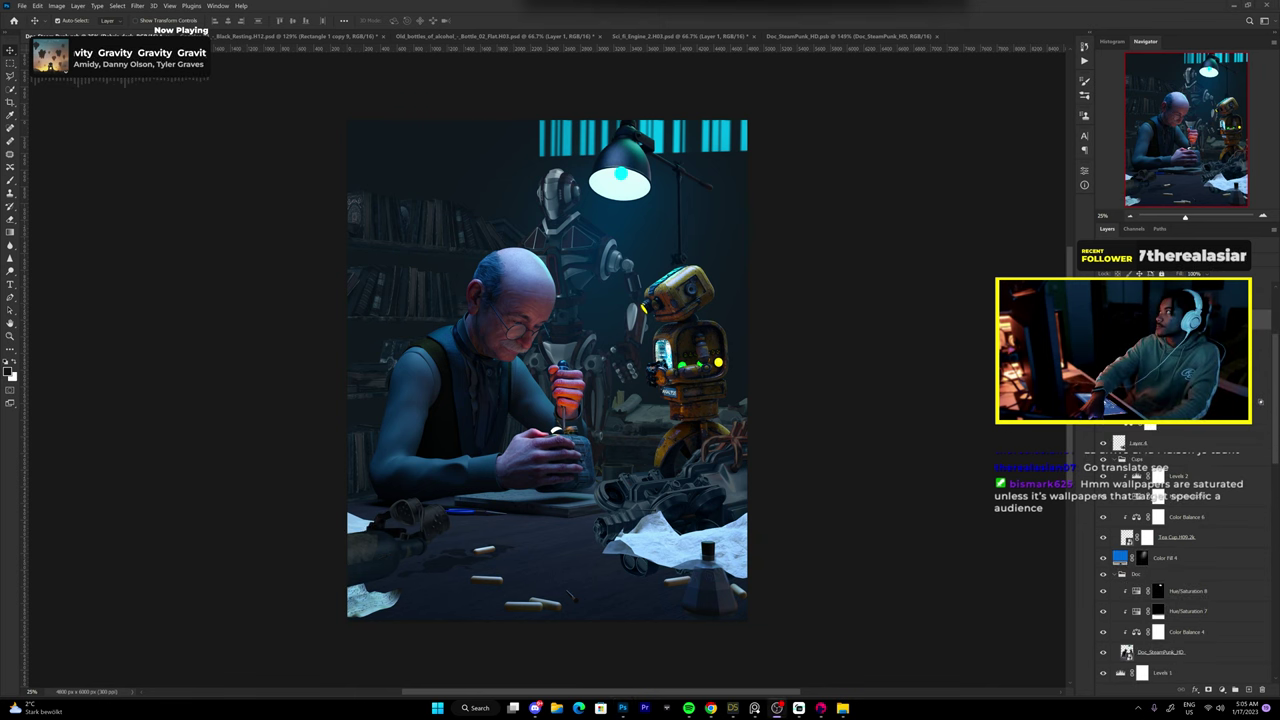
scroll(665, 525, up, 4)
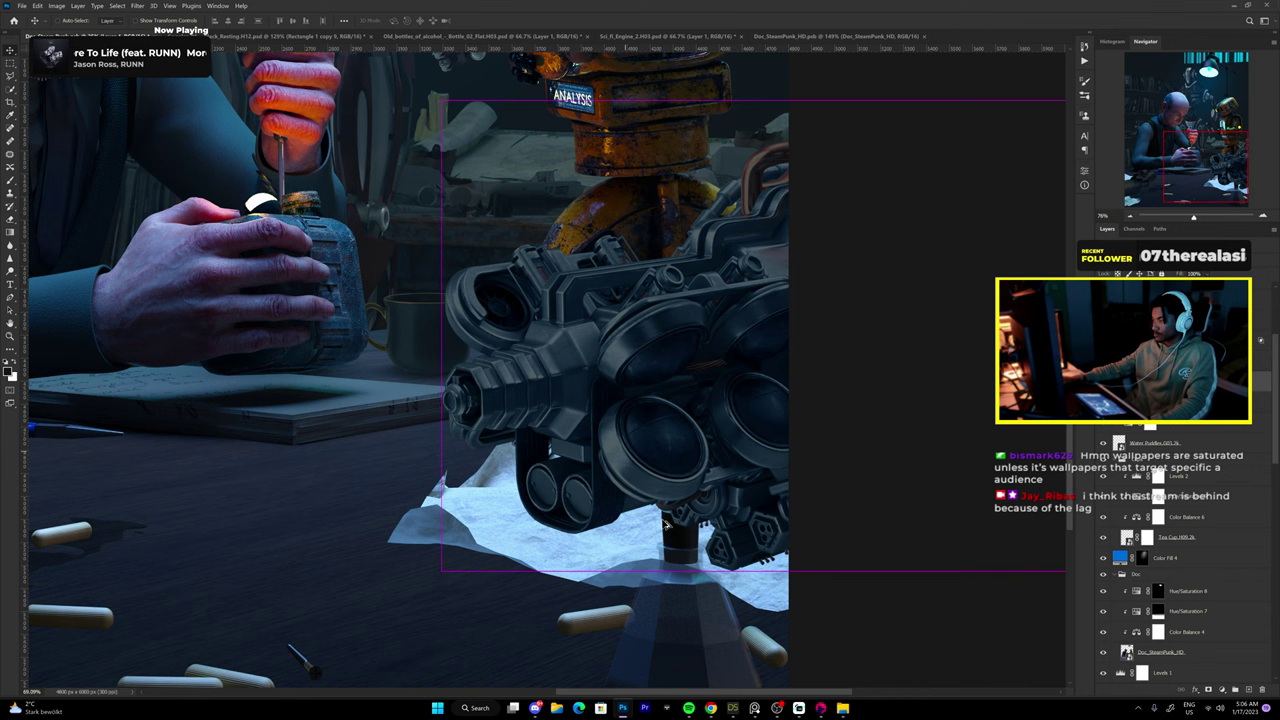
scroll(665, 525, up, 4)
key(b)
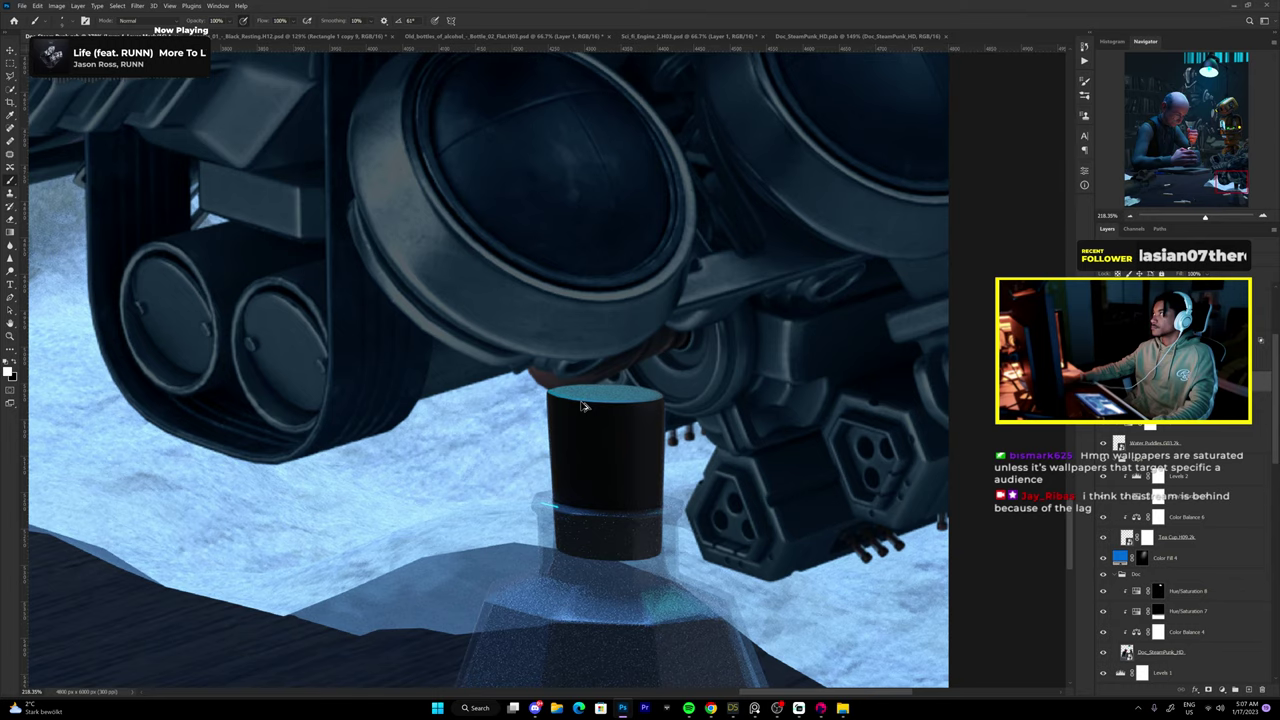
key(ctrl+0)
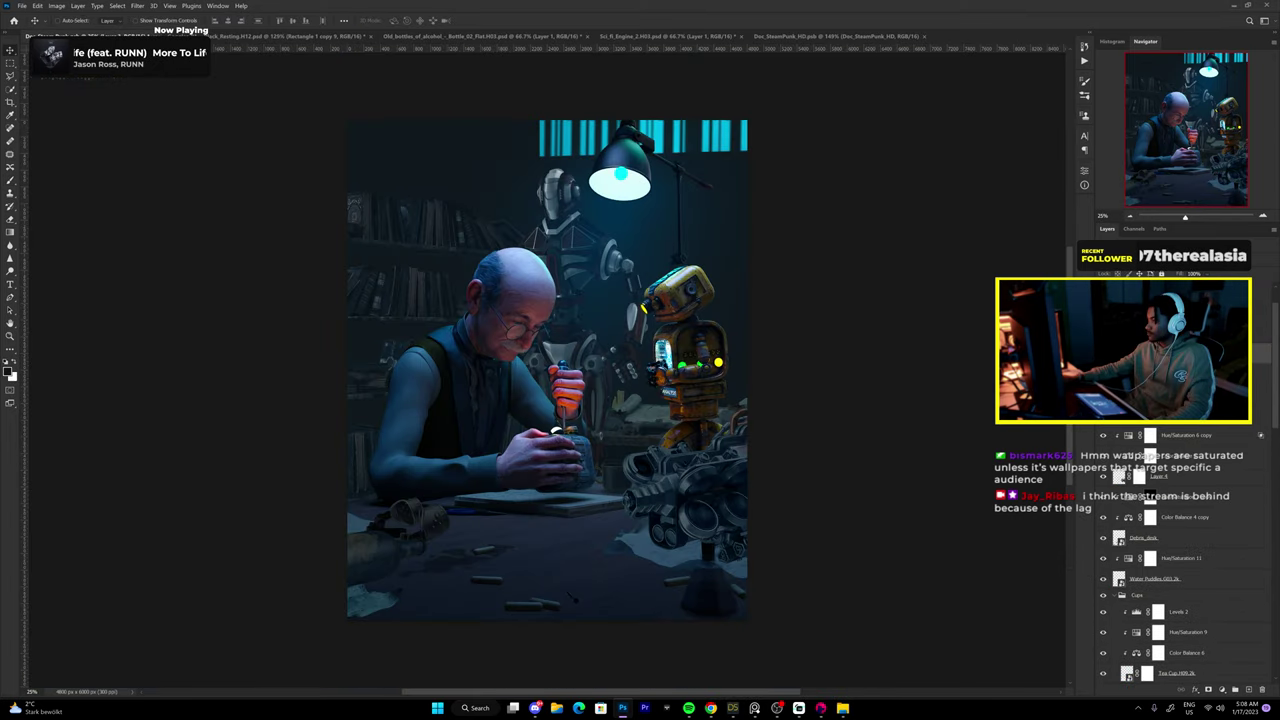
ctrl+click(1119, 578)
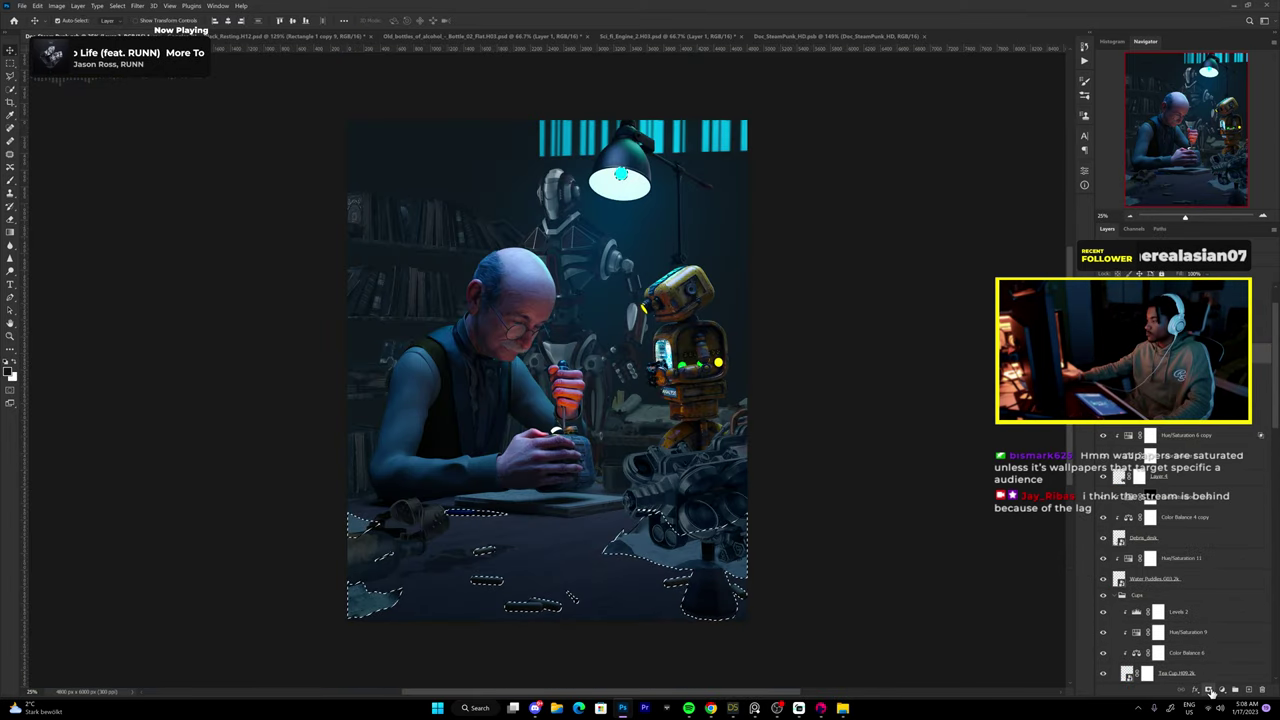
key(alt+Tab)
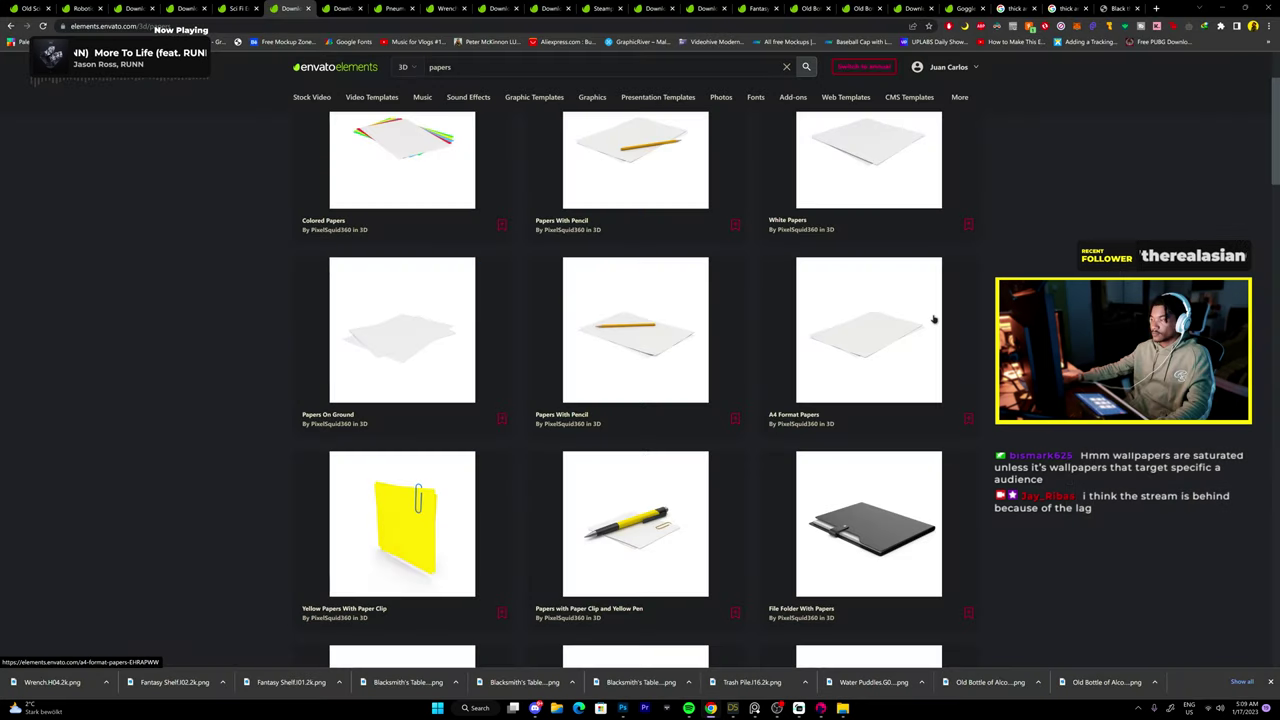
Extend the Envato search to 'papers sc' and return to Photoshop.
click(501, 67)
text(sc)
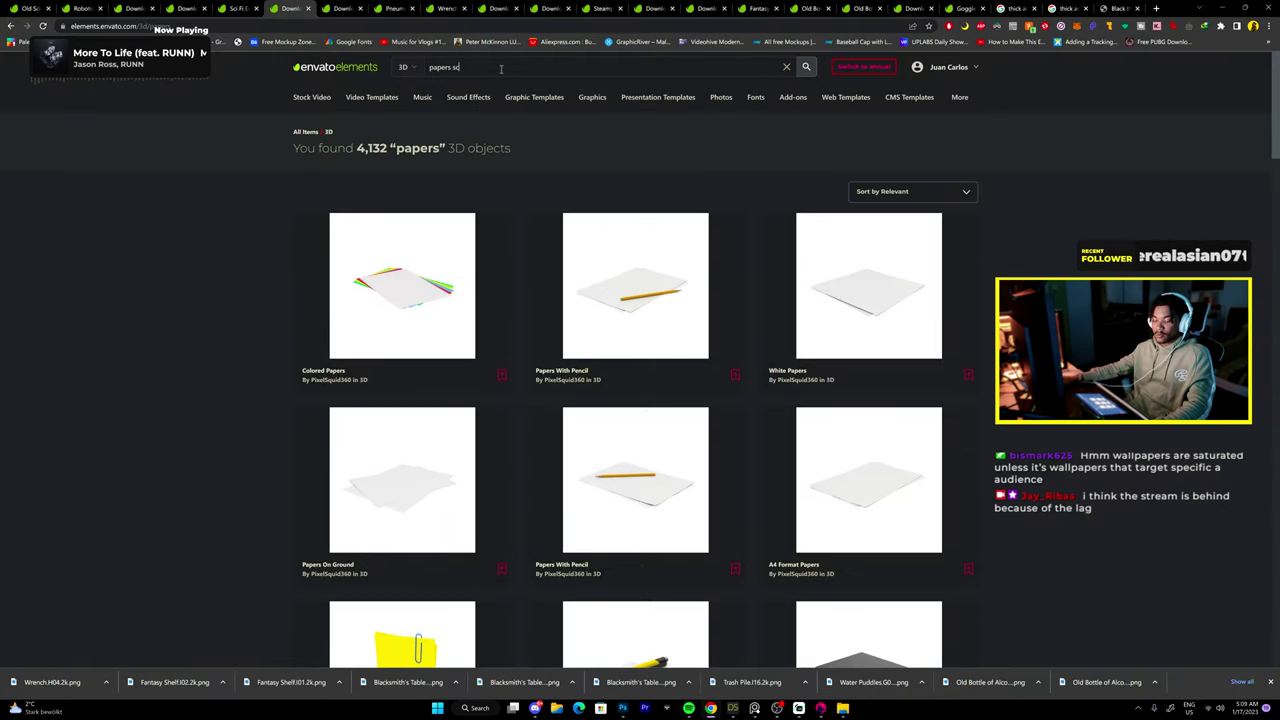
key(alt+Tab)
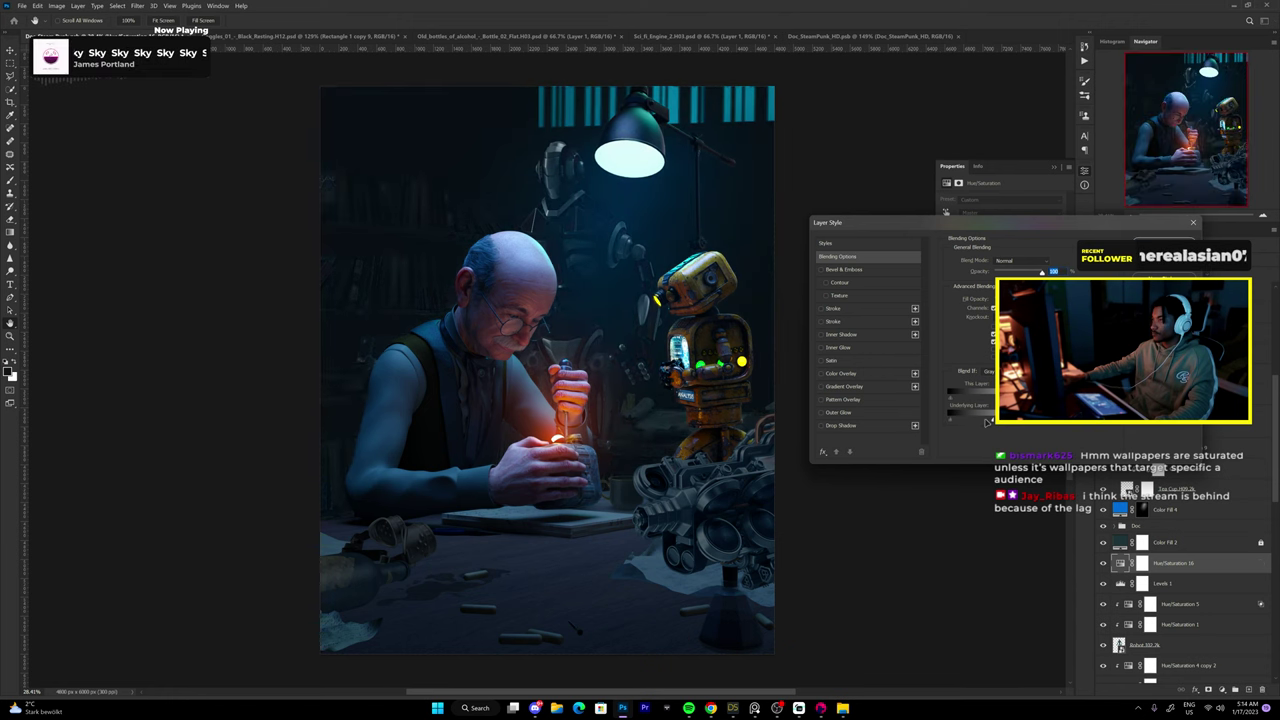
Bring a Dust Clouds image from the ASSESTS drive into the composite.
click(1101, 565)
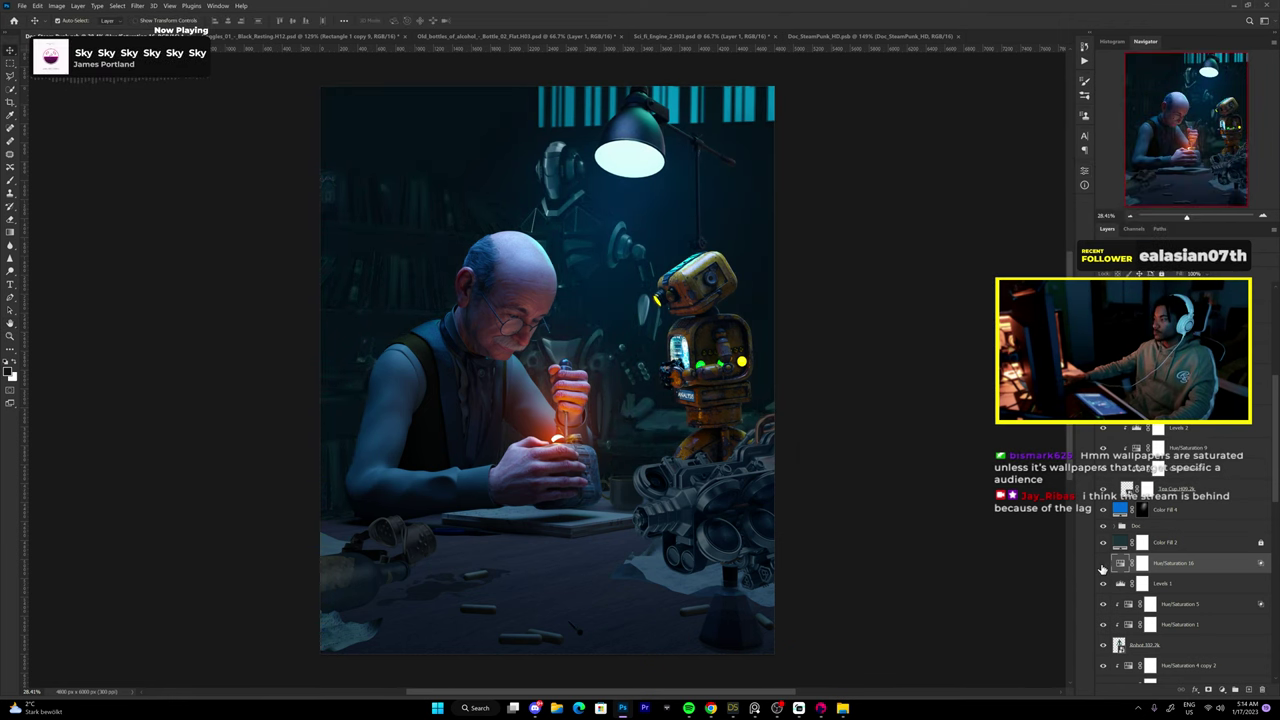
click(191, 587)
double_click(285, 315)
scroll(470, 450, down, 5)
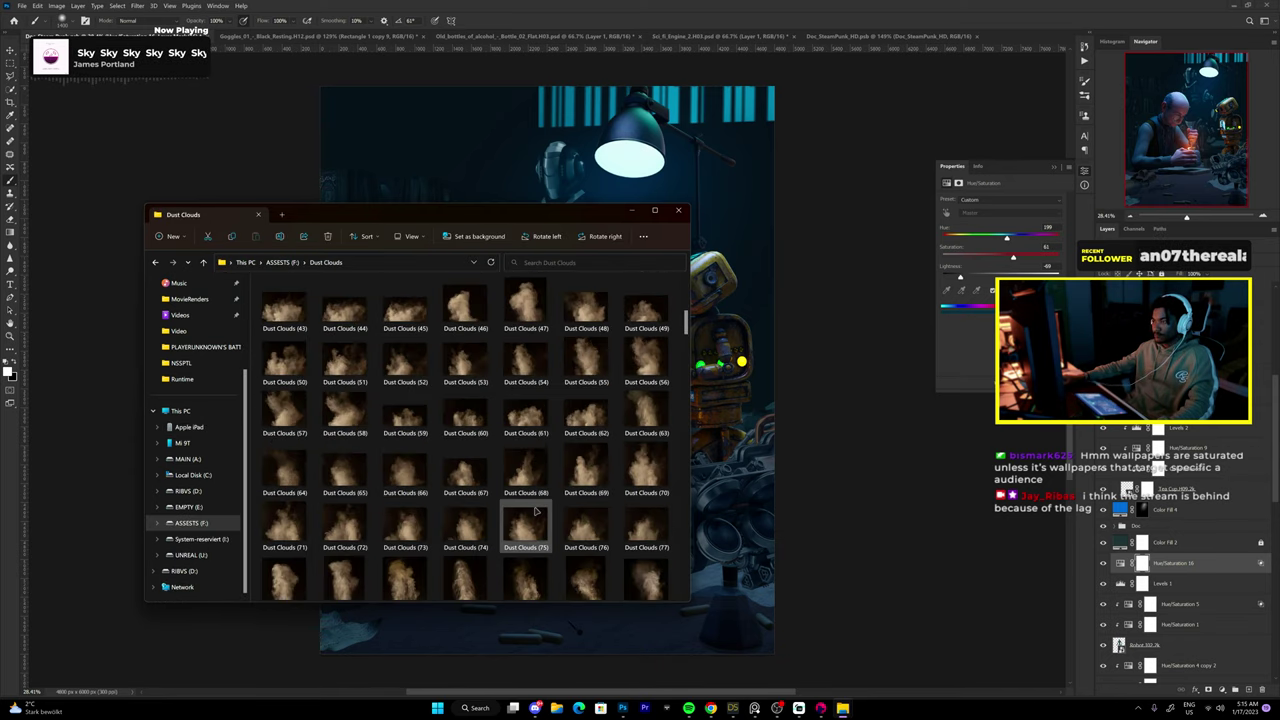
drag(536, 511, 1188, 574)
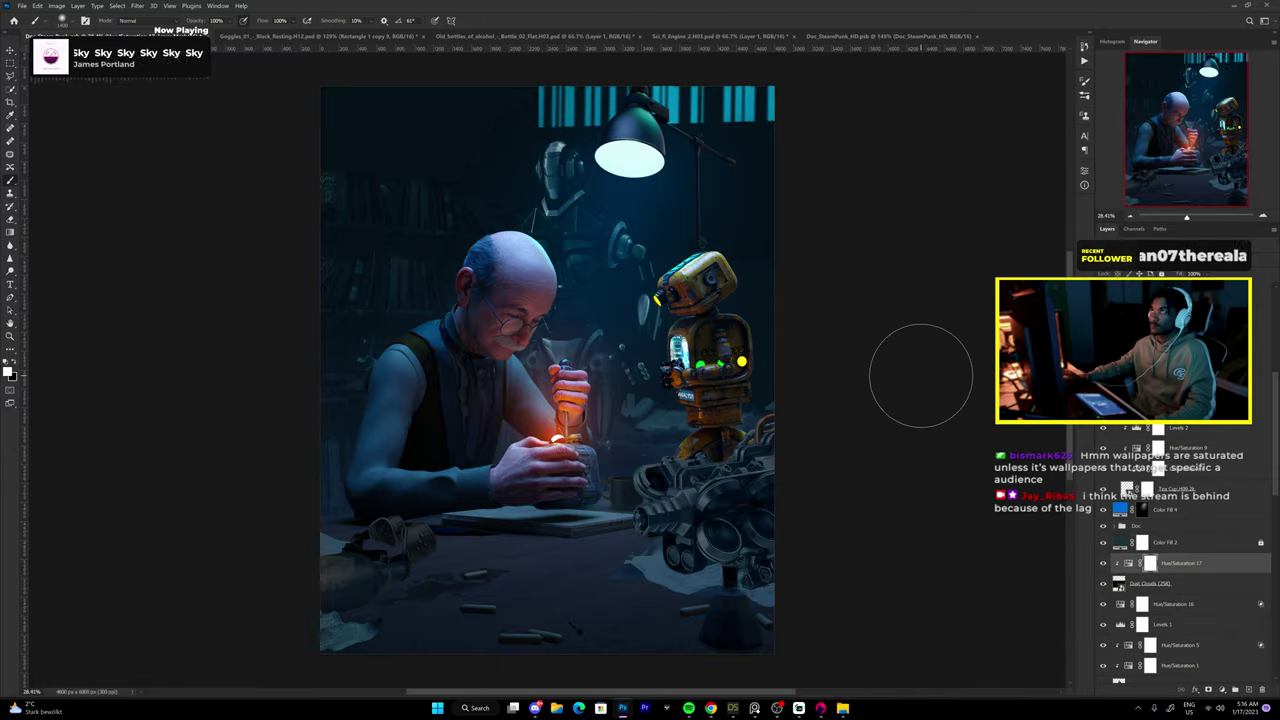
Download the Book Shelf with Books render from Envato and place it behind the yellow robot.
key(alt+Tab)
key(ctrl+Tab)
key(ctrl+Tab)
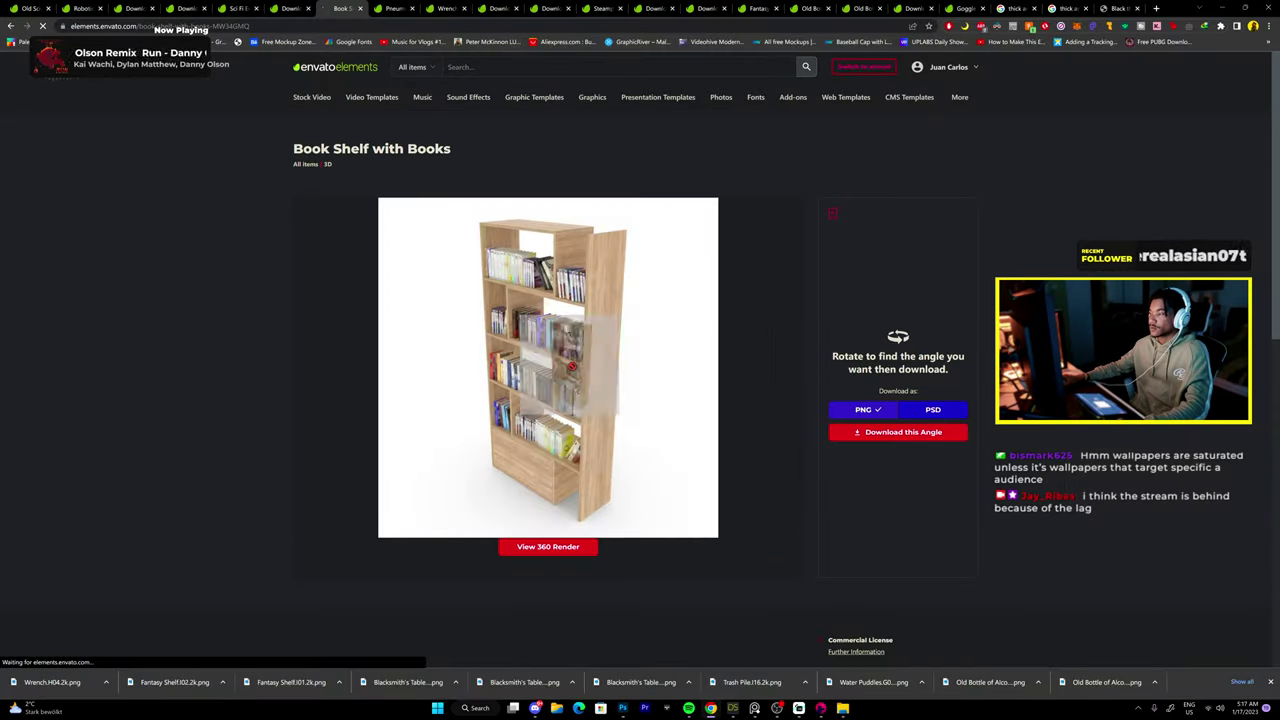
key(ctrl+shift+Tab)
key(ctrl+Tab)
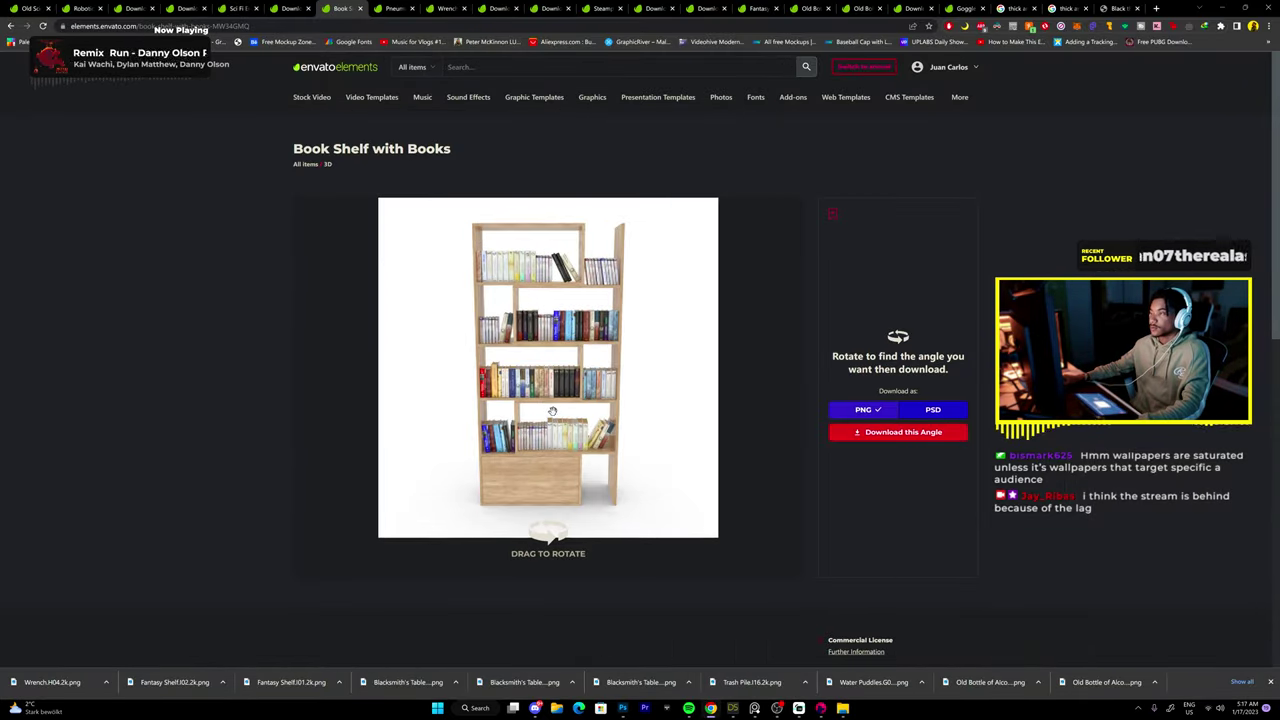
click(898, 432)
key(alt+Tab)
drag(527, 425, 640, 400)
key(Return)
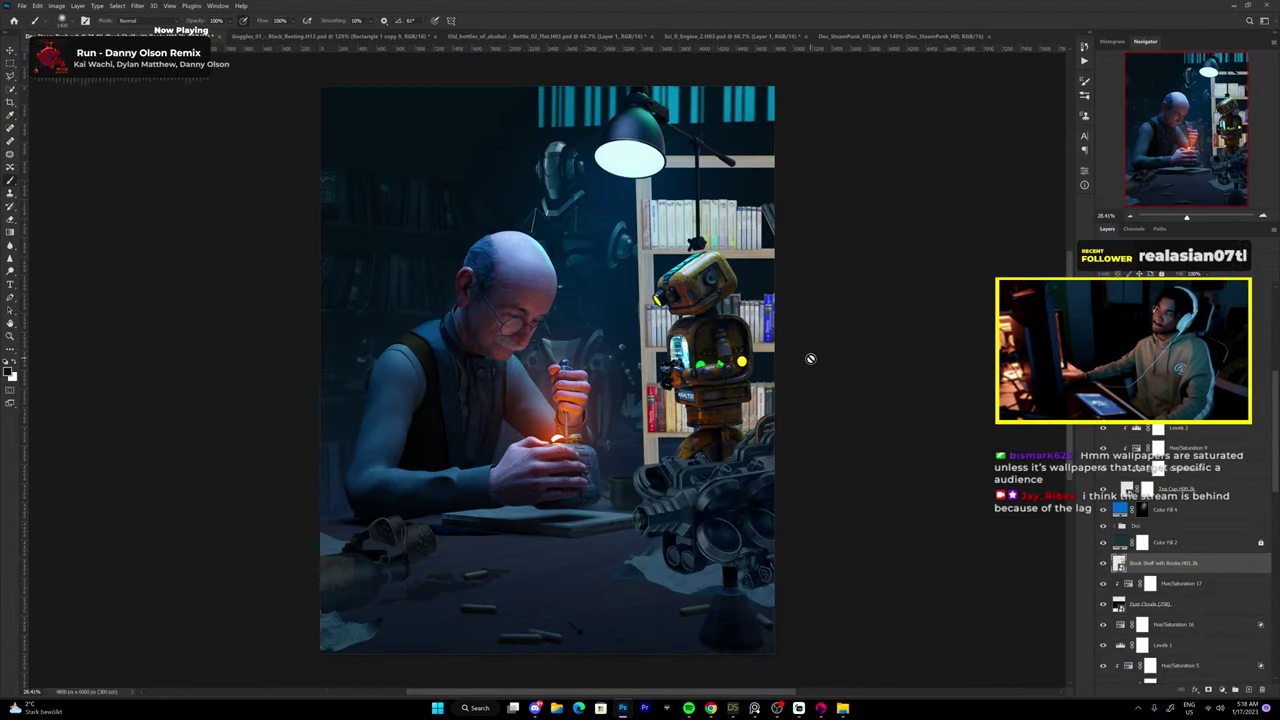
Dismiss Envato's add-to-project prompt and move the bookshelf layer behind the robot.
key(alt+Tab)
click(898, 432)
click(670, 432)
key(alt+Tab)
drag(263, 314, 771, 343)
key(Return)
drag(1180, 460, 1200, 637)
key(Return)
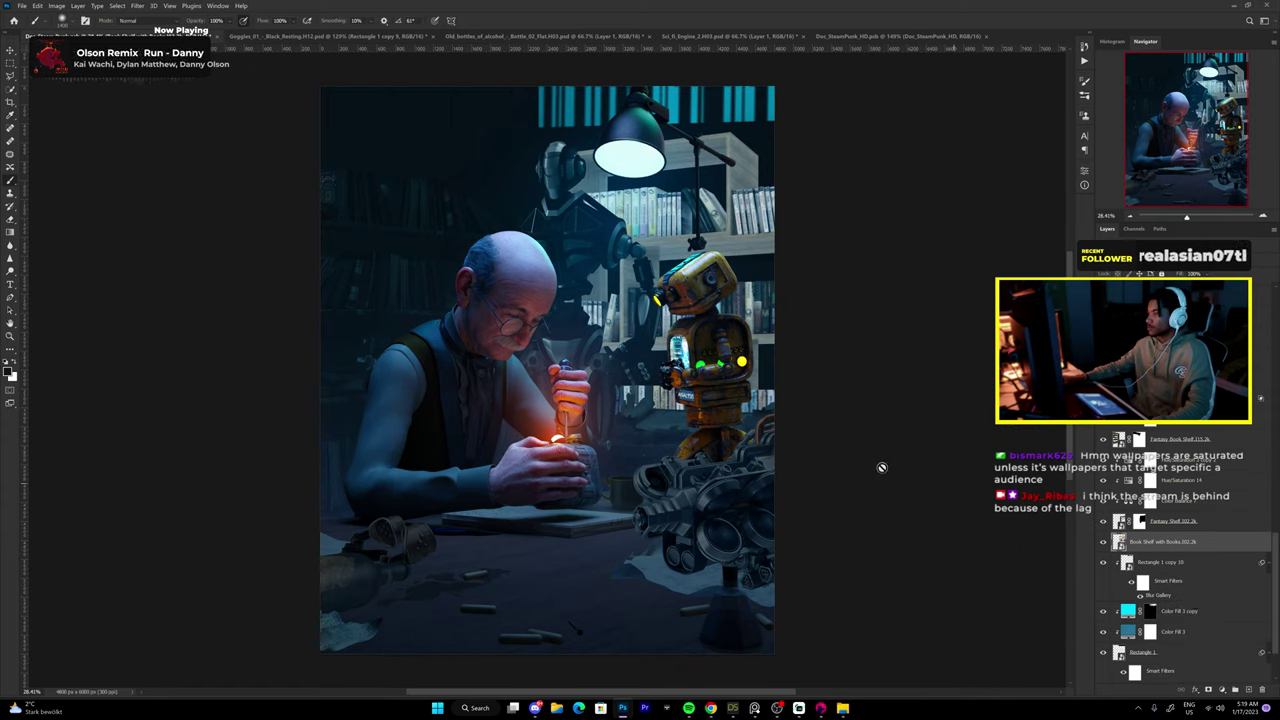
Select the lamp-darkening adjustment, then target the bookshelf layer's mask.
scroll(1175, 591, down, 2)
scroll(1175, 591, down, 1)
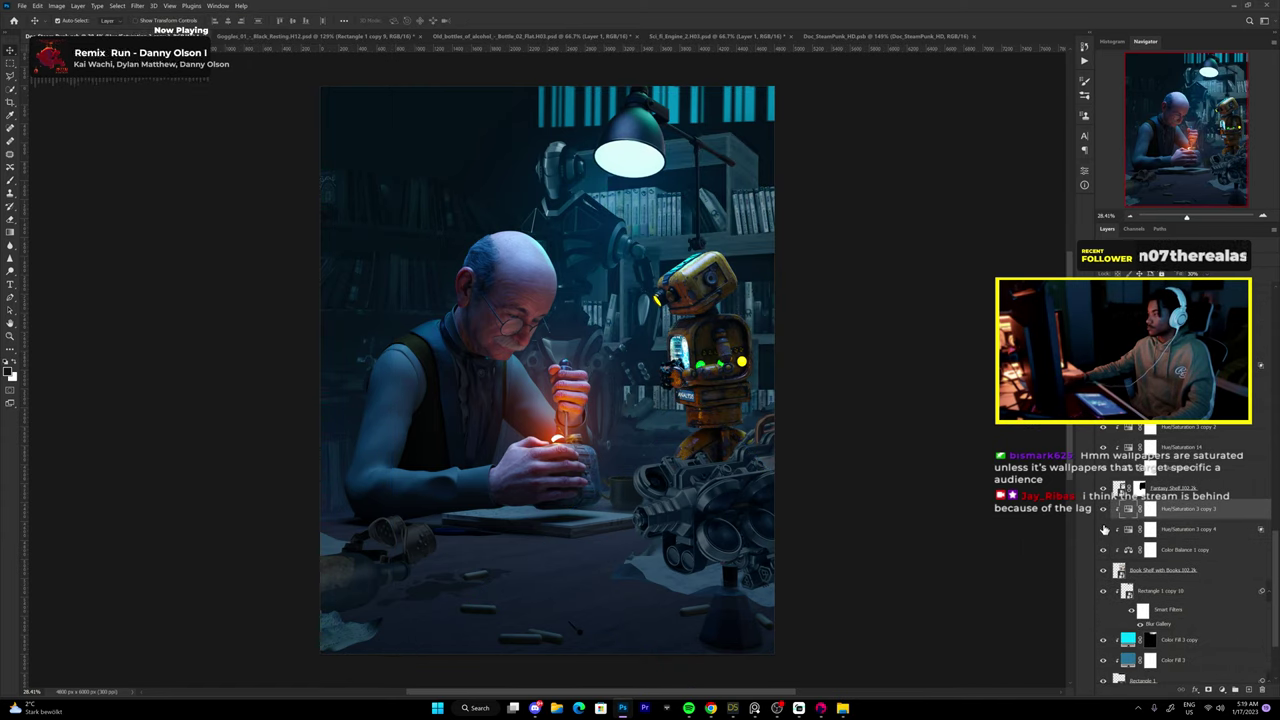
click(1084, 170)
click(1130, 529)
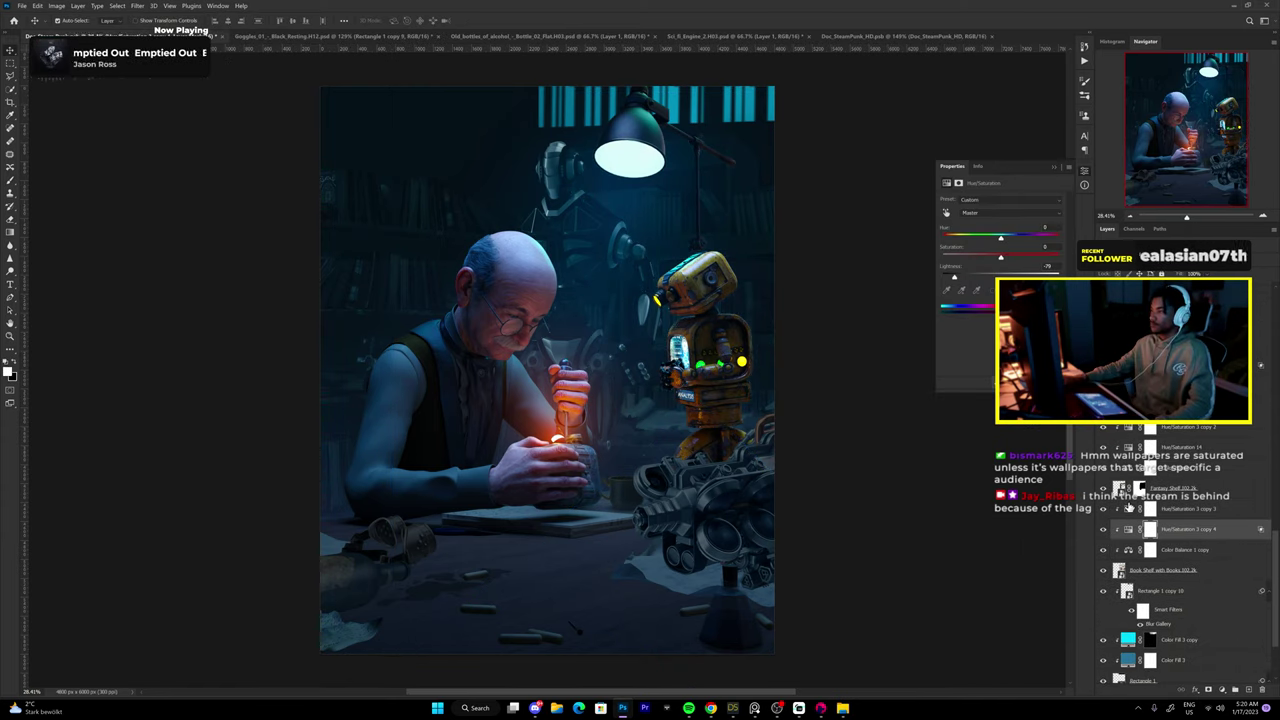
click(1166, 569)
Mask out part of the bookshelf with a filled Polygonal Lasso selection.
key(b)
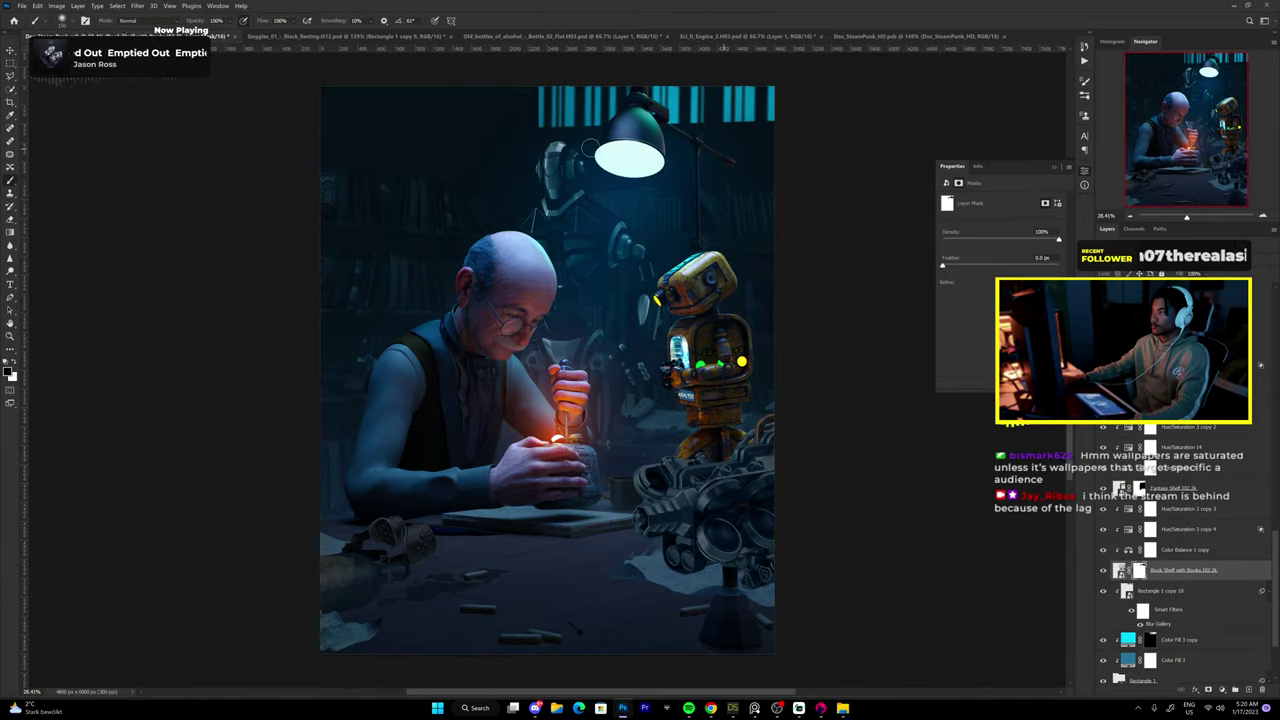
scroll(565, 190, up, 5)
key(l)
click(714, 337)
scroll(494, 313, down, 2)
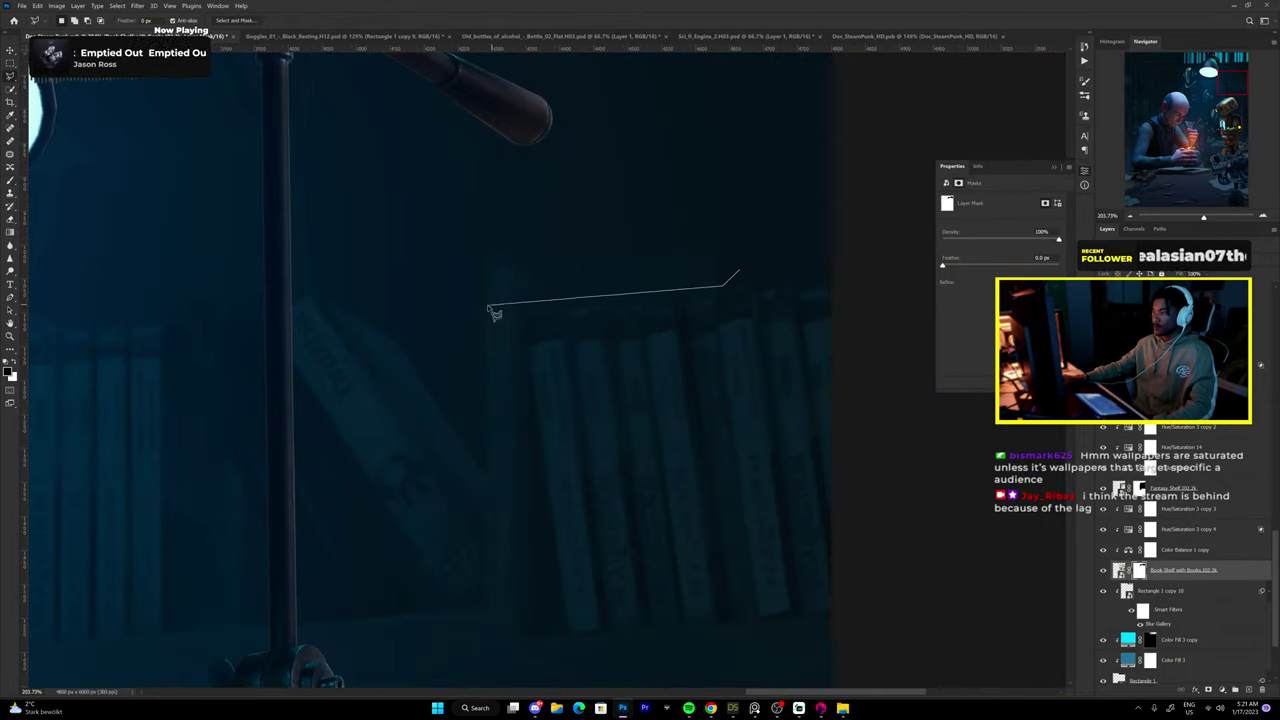
click(490, 309)
key(b)
key(ctrl+d)
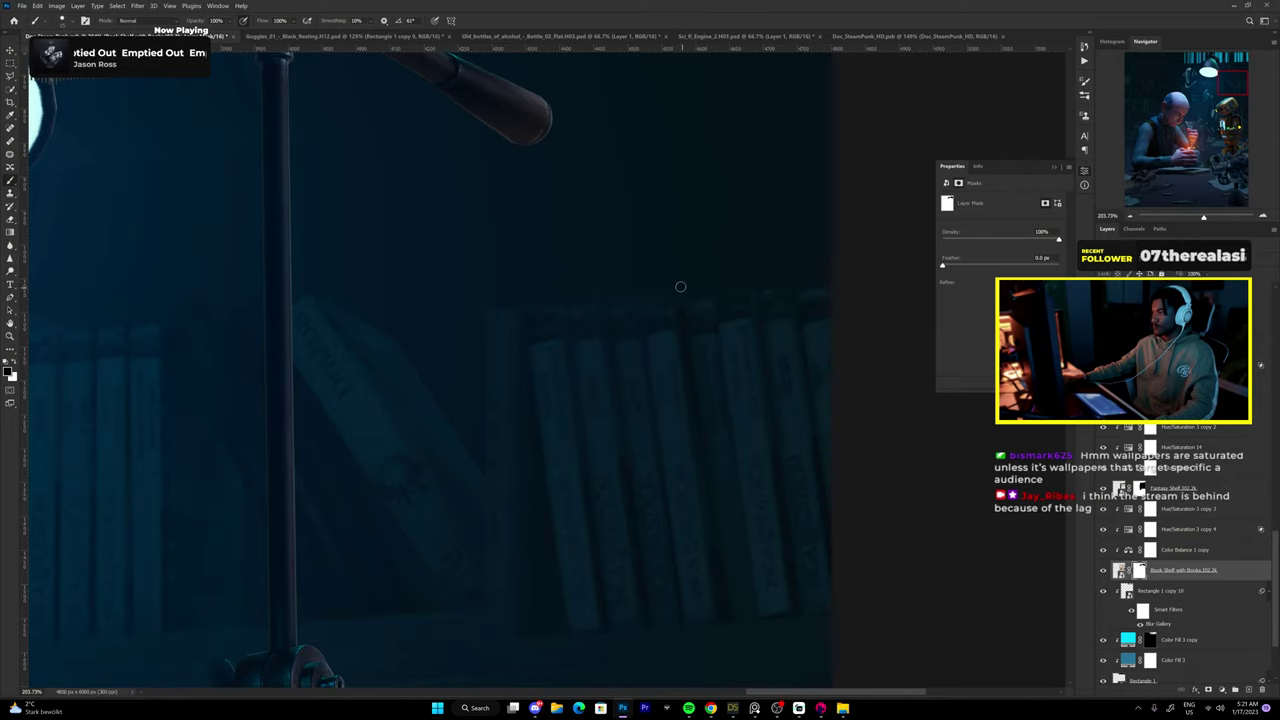
Select Layer 4 in the layer stack with the Move tool active.
scroll(518, 310, down, 5)
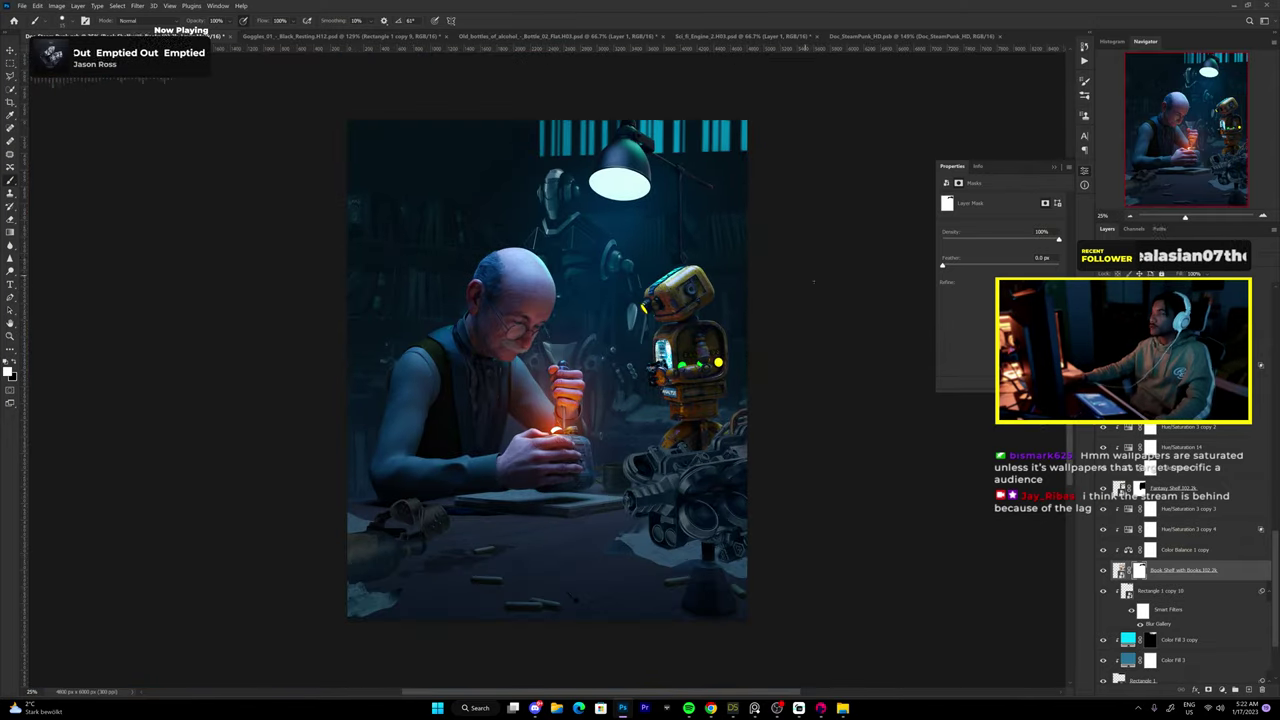
scroll(1180, 560, down, 3)
click(1175, 476)
key(v)
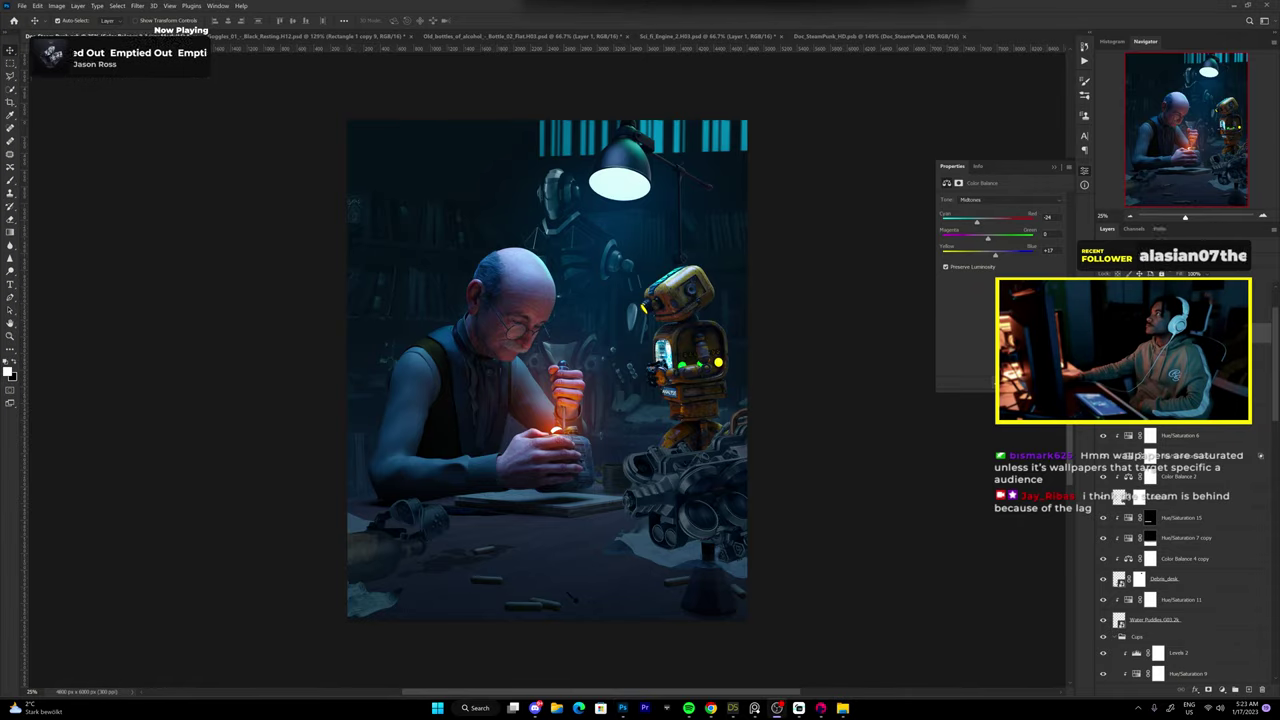
click(1118, 497)
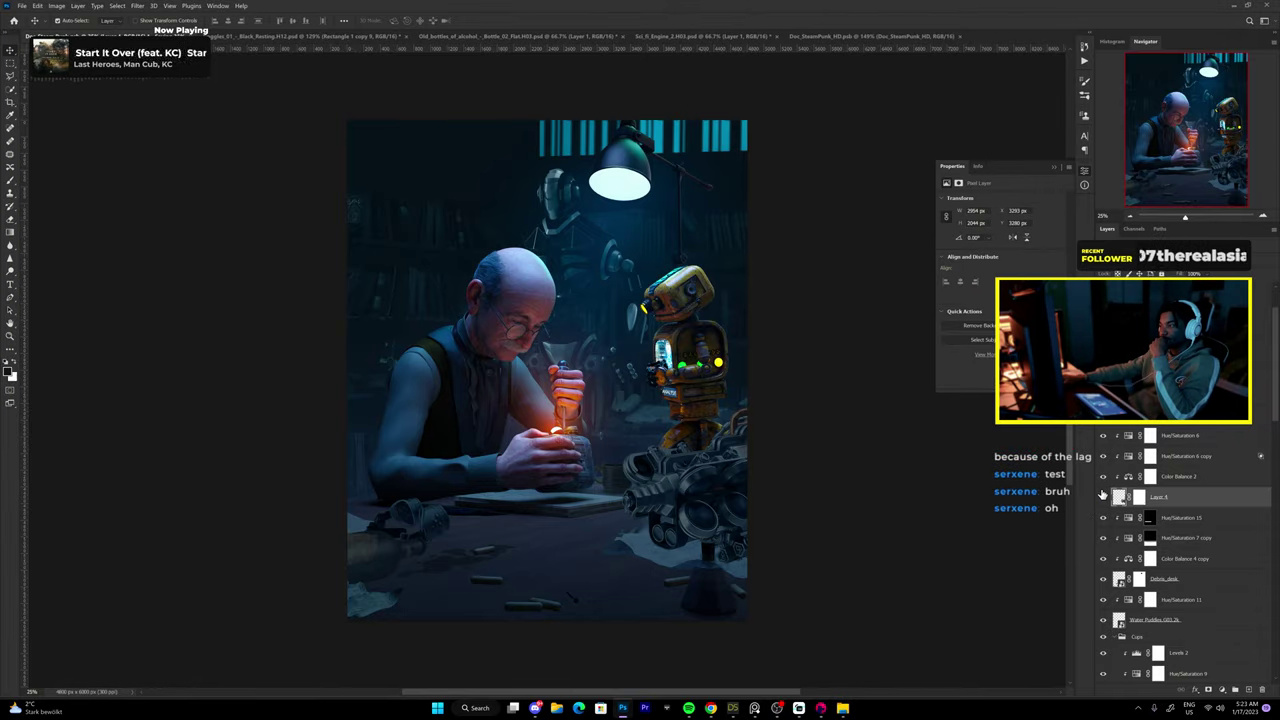
Rotate the Envato Steampunk Skull to a side angle and place it beside the robot.
key(alt+Tab)
key(ctrl+Tab)
drag(540, 320, 590, 320)
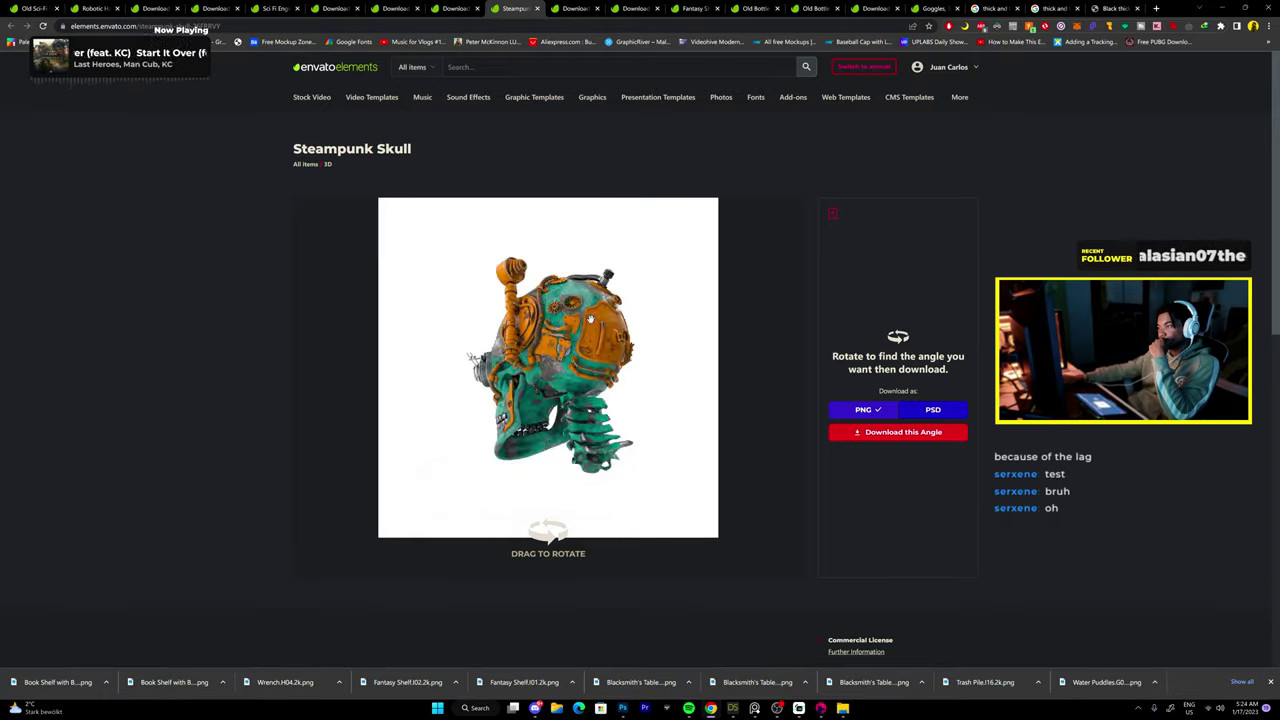
key(alt+Tab)
key(alt+Tab)
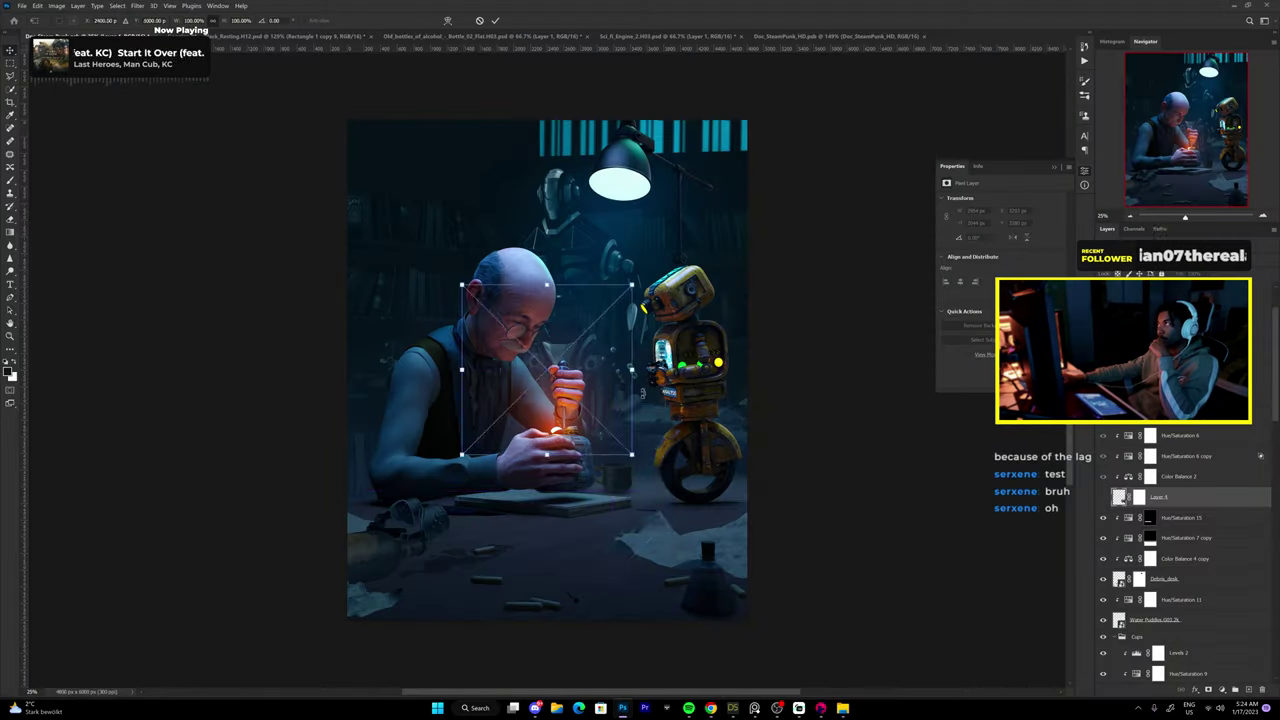
drag(540, 440, 722, 425)
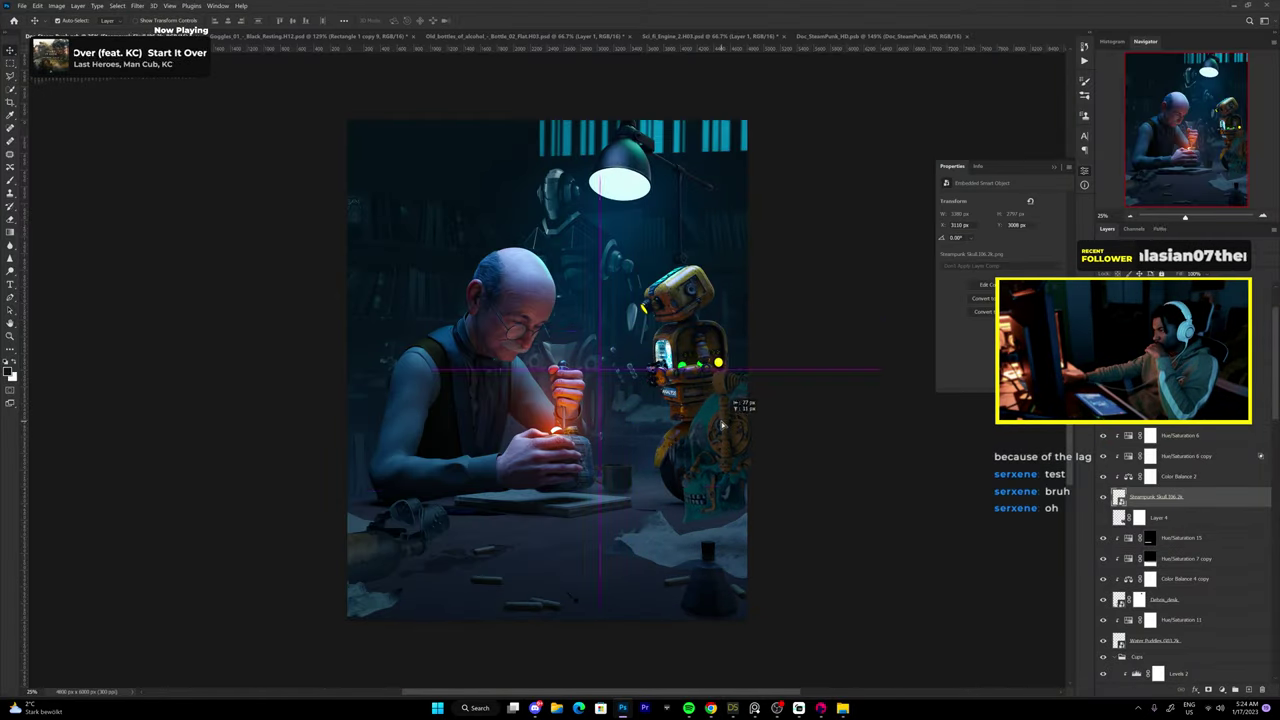
Free-transform the placed skull larger toward the right and commit it.
key(ctrl+t)
drag(860, 322, 925, 396)
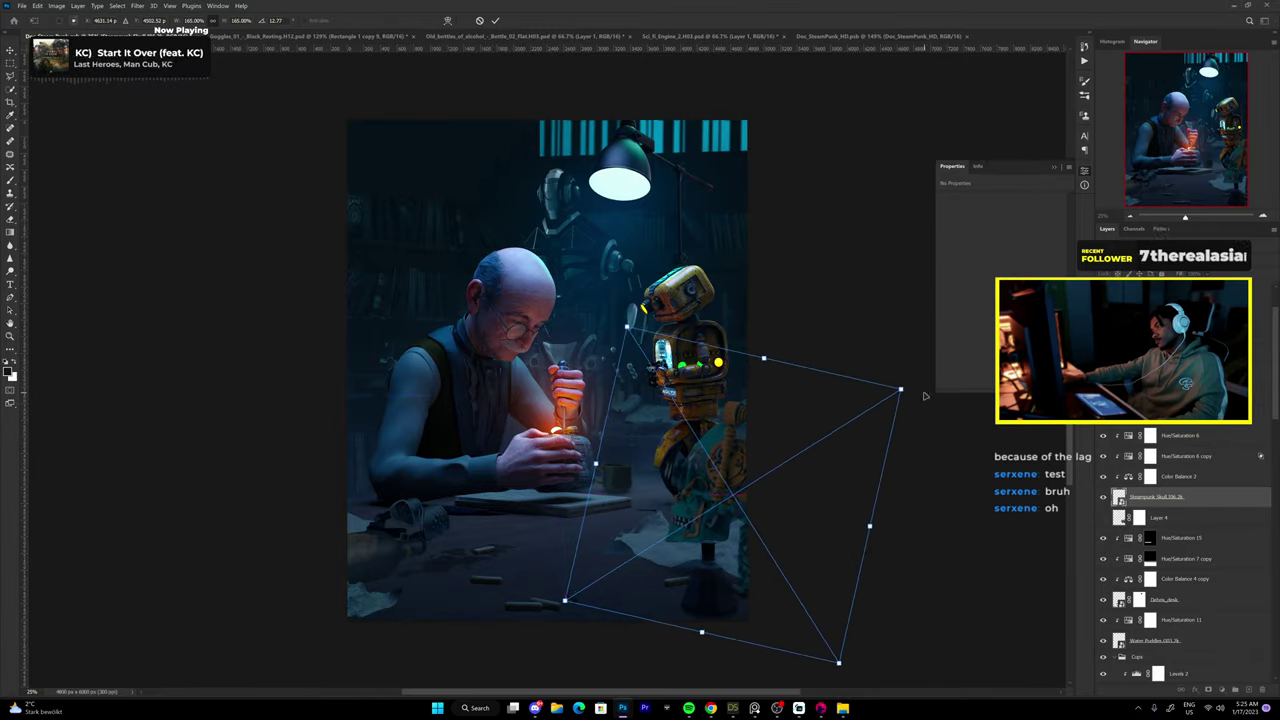
key(Return)
scroll(640, 500, up, 10)
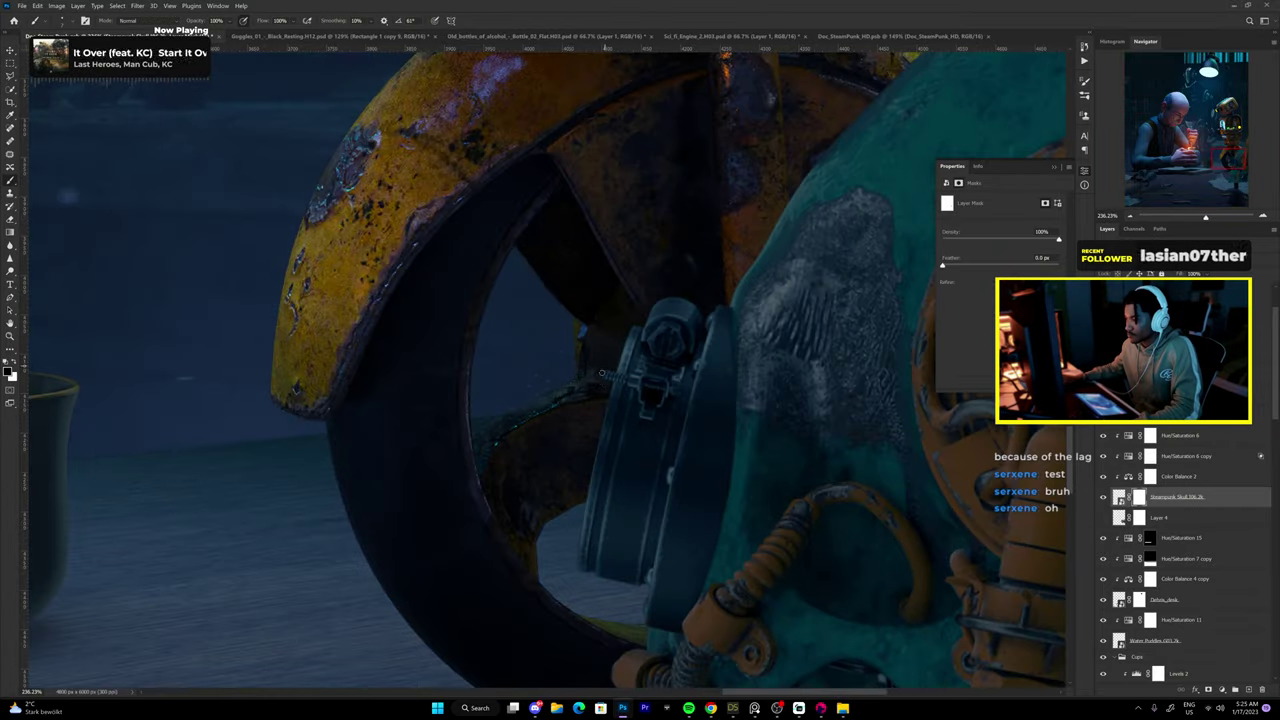
scroll(604, 366, down, 5)
scroll(560, 371, up, 4)
scroll(524, 371, up, 3)
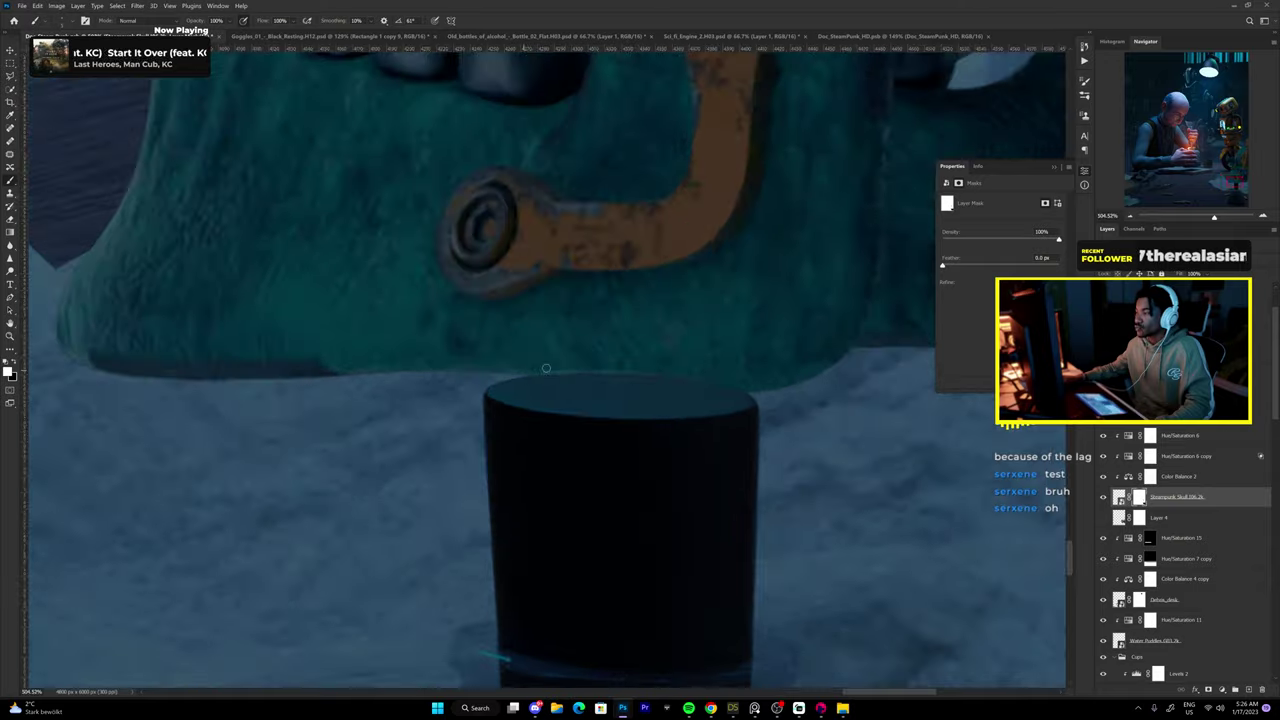
scroll(524, 371, down, 5)
scroll(600, 420, down, 5)
scroll(746, 560, up, 5)
scroll(717, 509, down, 5)
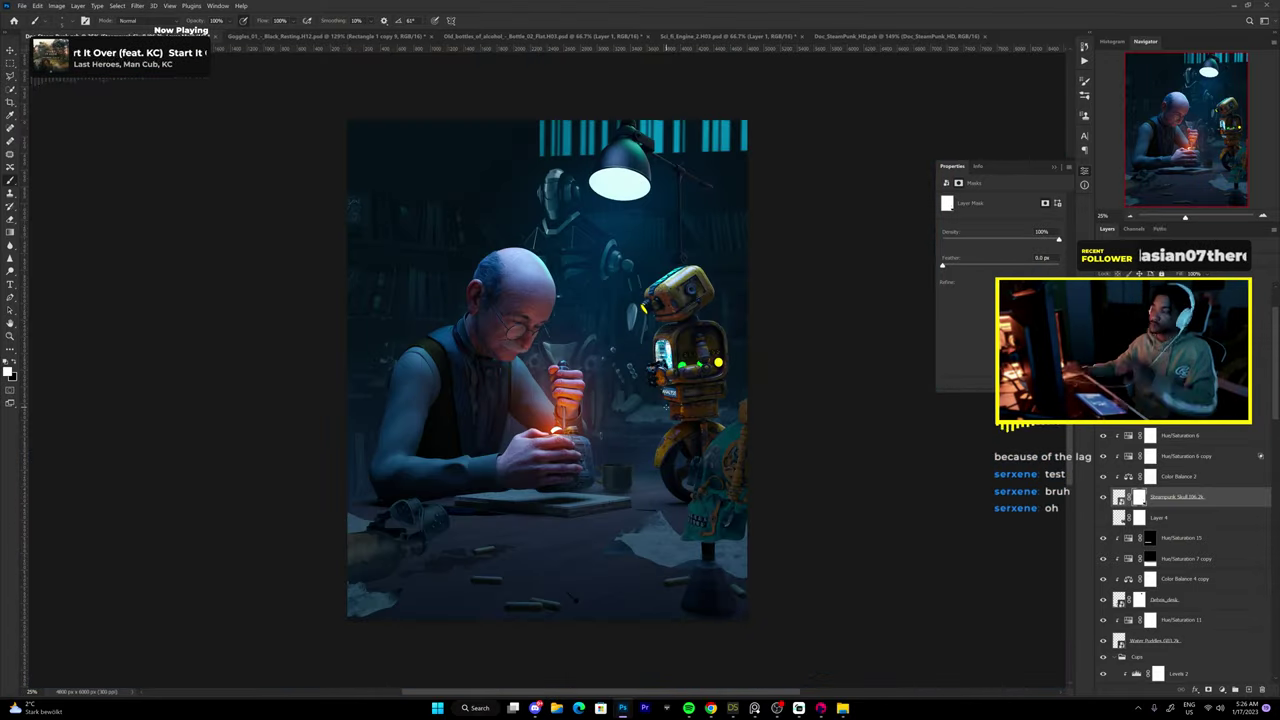
scroll(717, 509, up, 3)
scroll(634, 451, up, 5)
Close the finished download tabs in the browser.
key(alt+Tab)
click(598, 9)
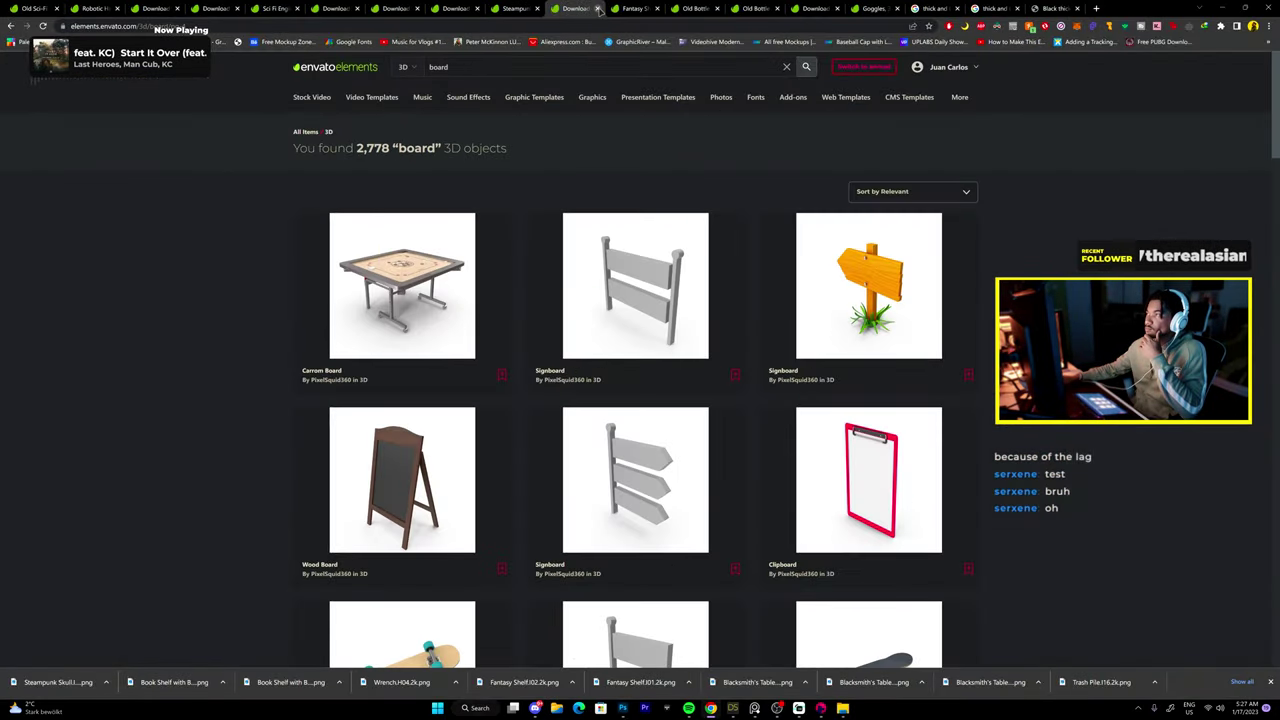
click(598, 9)
key(alt+Tab)
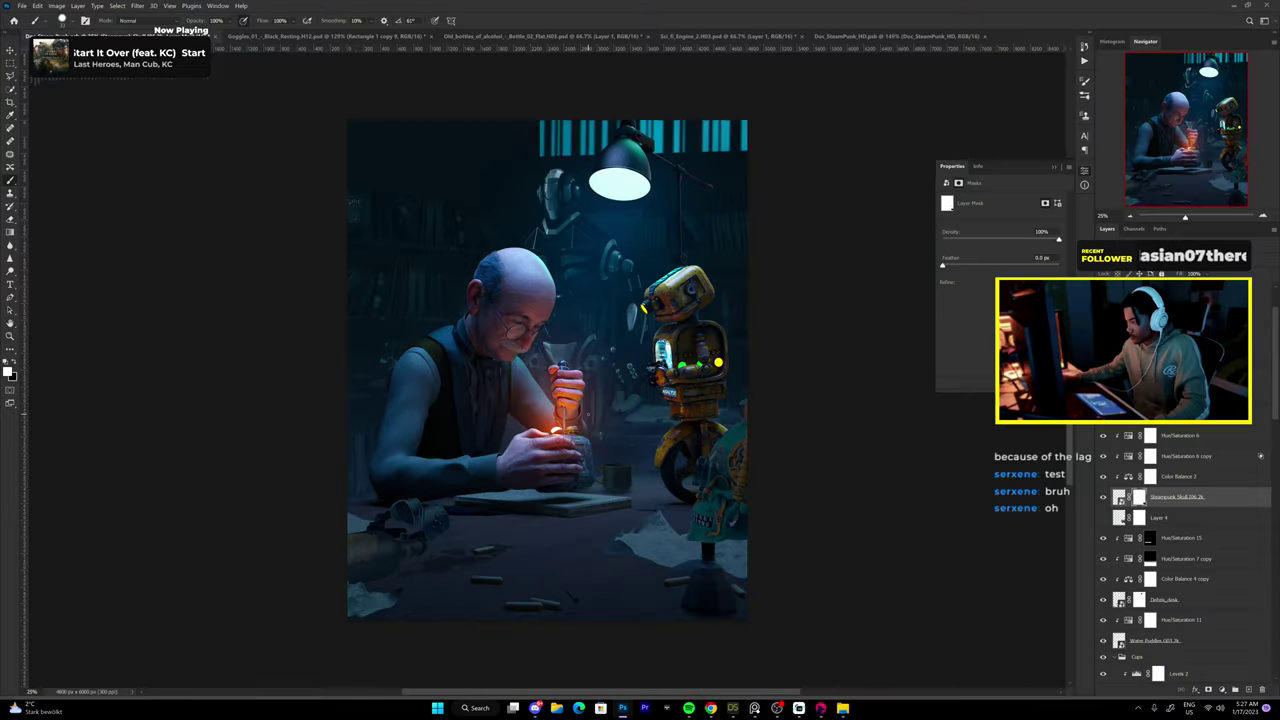
key(alt+Tab)
Place the Old Sci-Fi Space Ship image and move it onto the desk front.
key(alt+Tab)
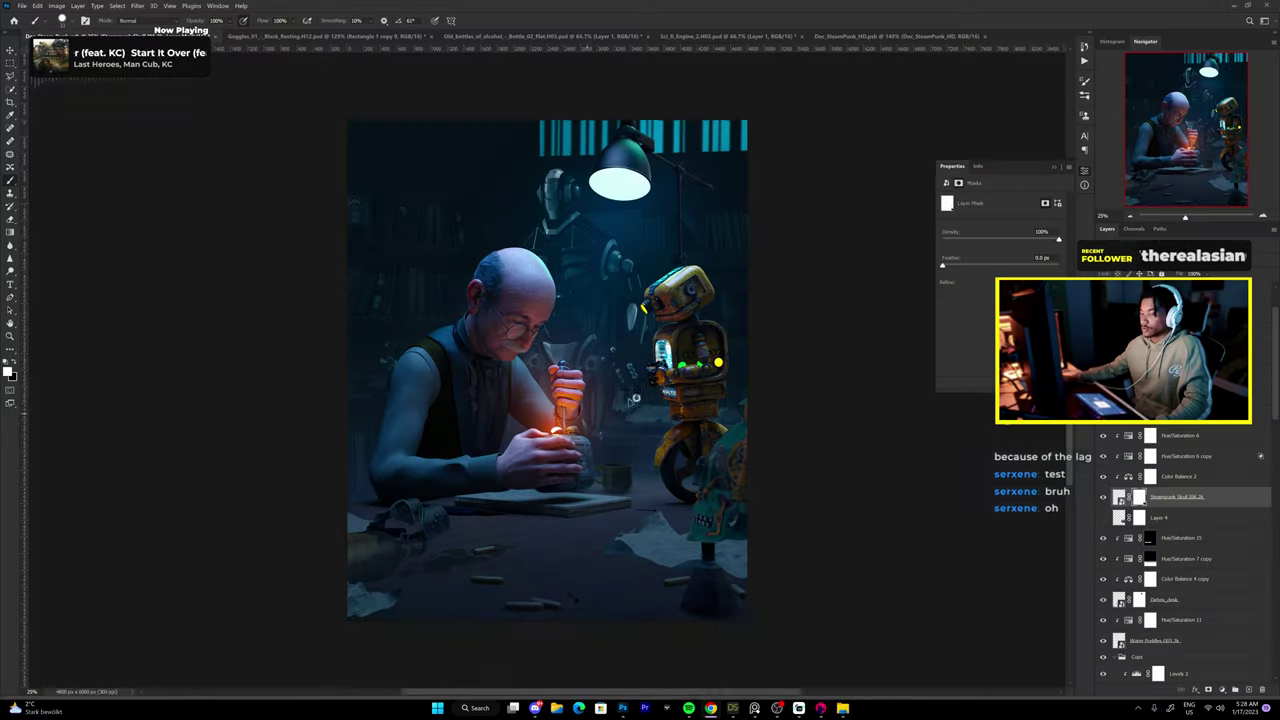
key(alt+Tab)
key(alt+Tab)
key(Escape)
key(alt+Tab)
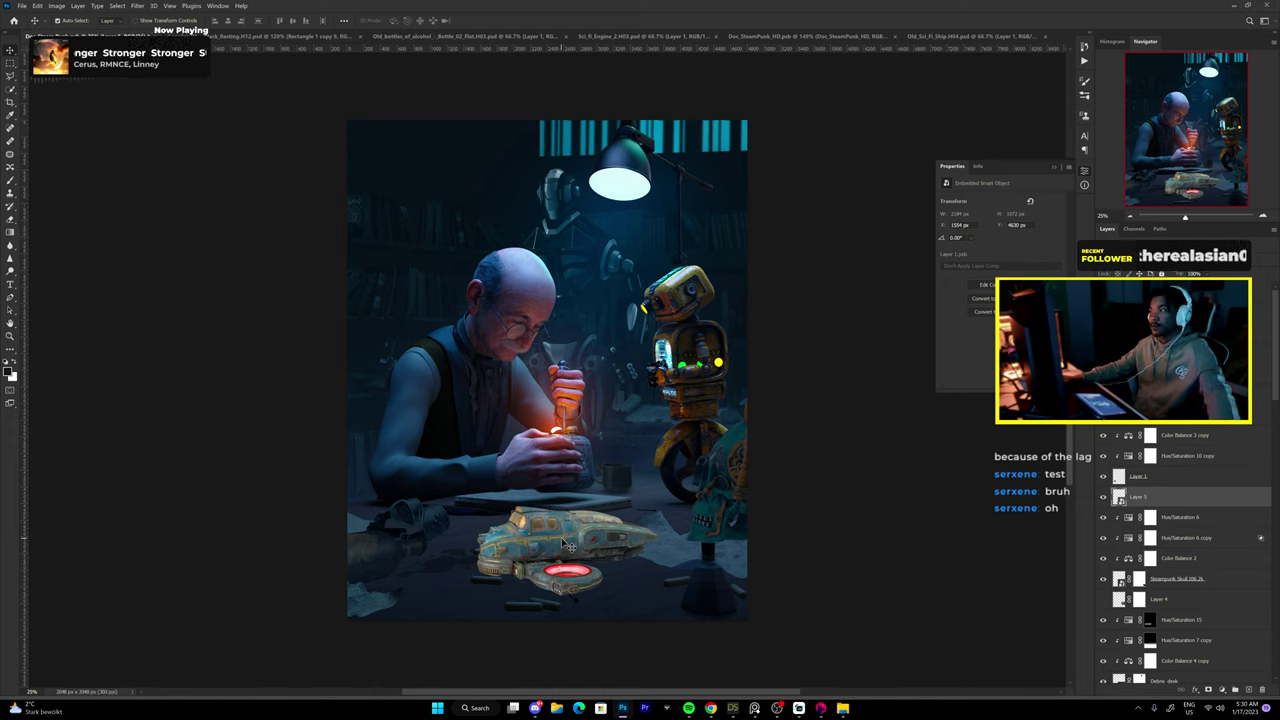
mouse_move(568, 545)
mouse_down()
mouse_move(619, 517)
mouse_move(602, 554)
mouse_up()
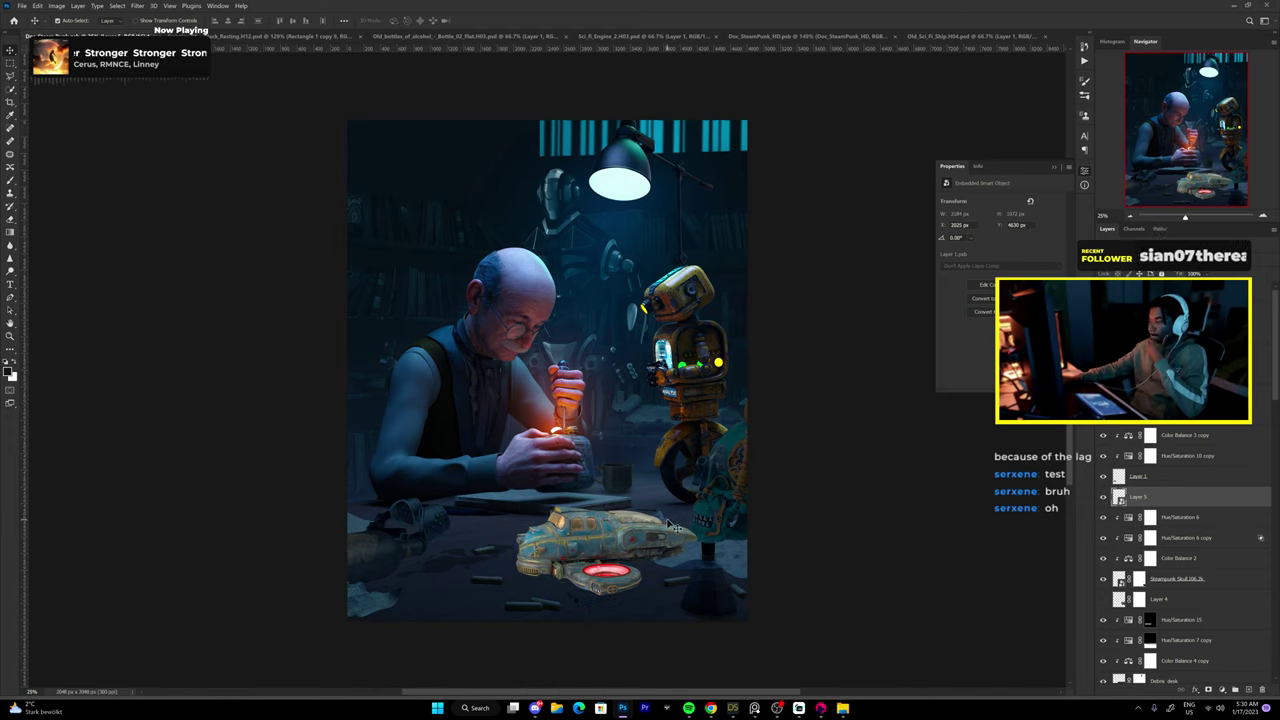
Darken the spaceship with a clipped Hue/Saturation adjustment and paint its mask in black.
drag(1186, 550, 1190, 557)
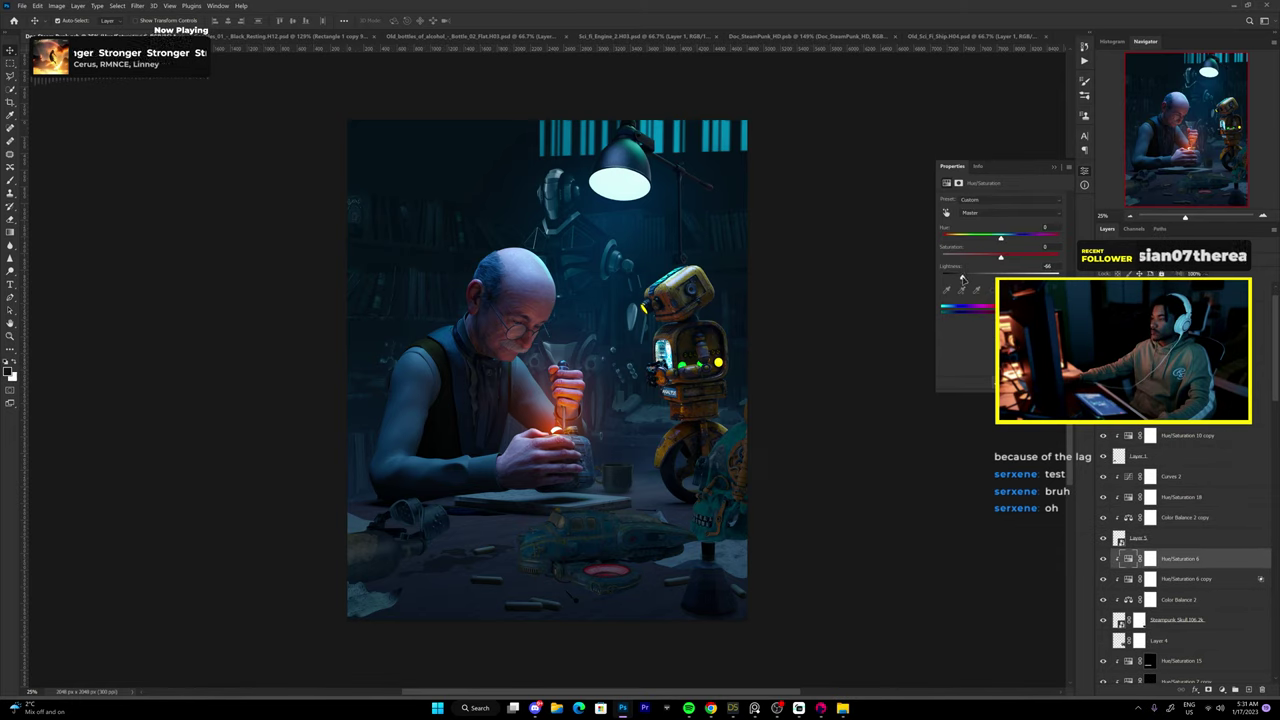
scroll(1180, 560, down, 2)
click(1180, 611)
key(b)
key(x)
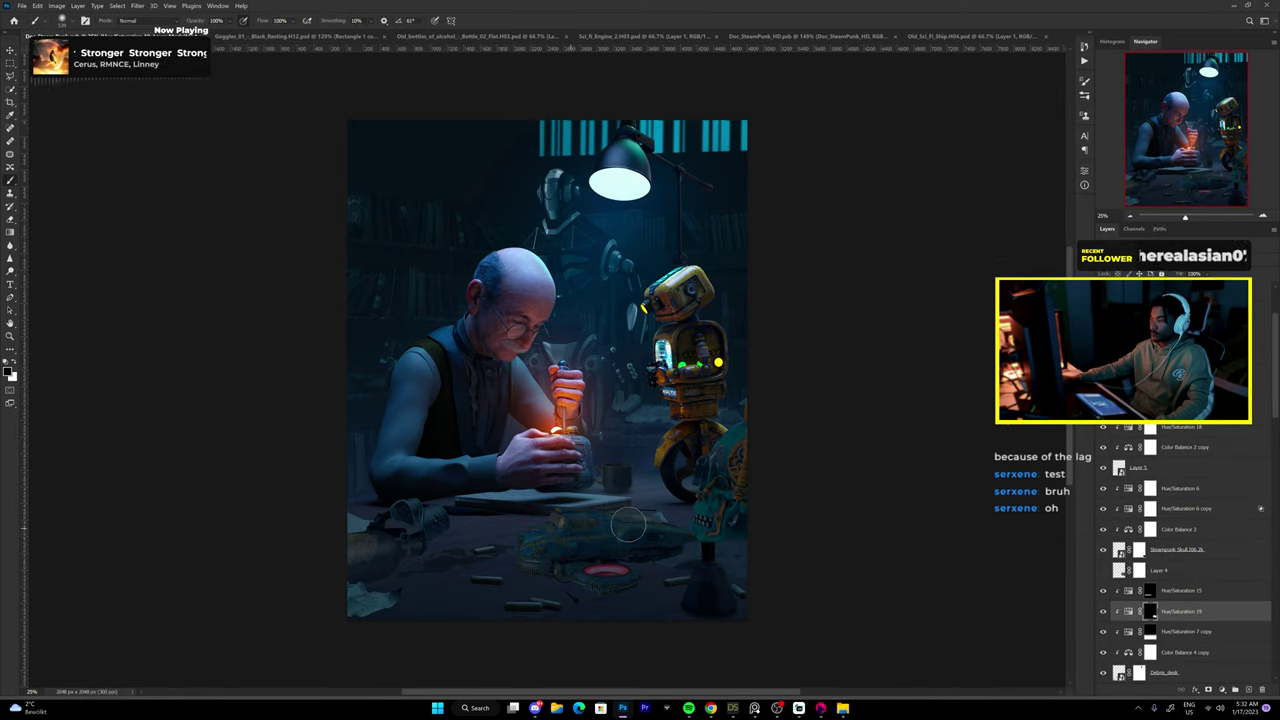
scroll(730, 610, up, 5)
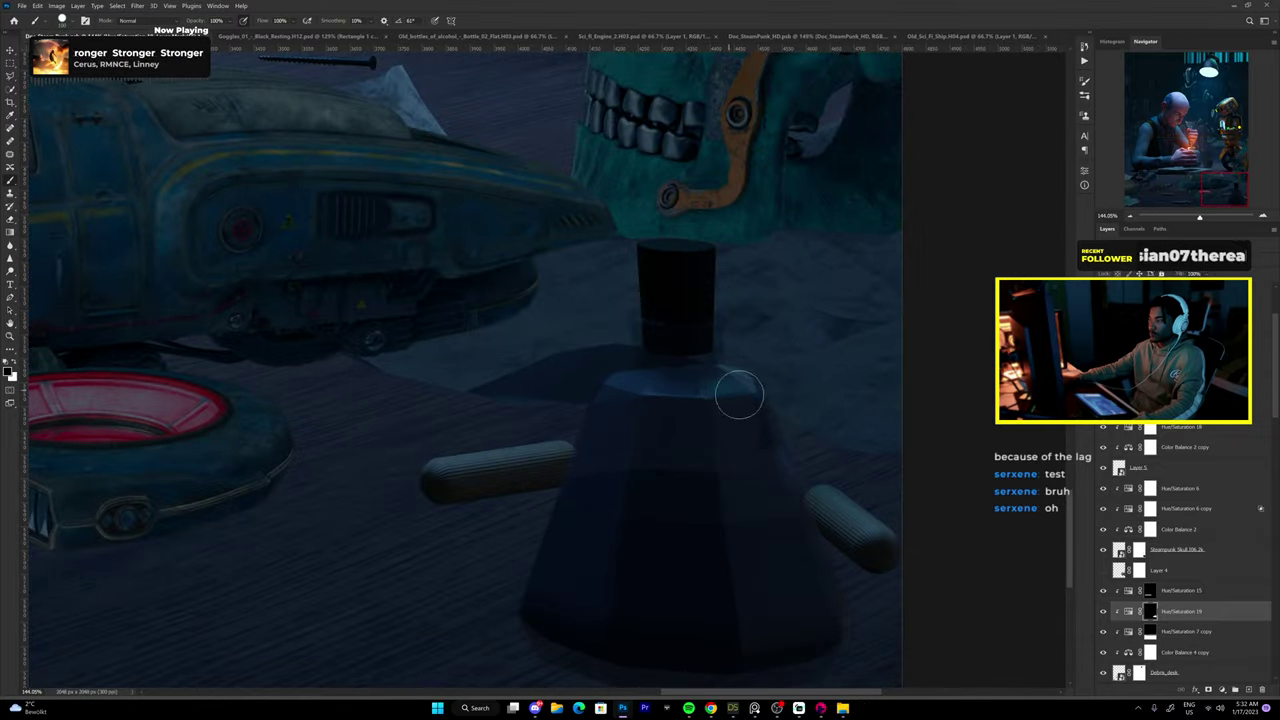
key(ctrl+0)
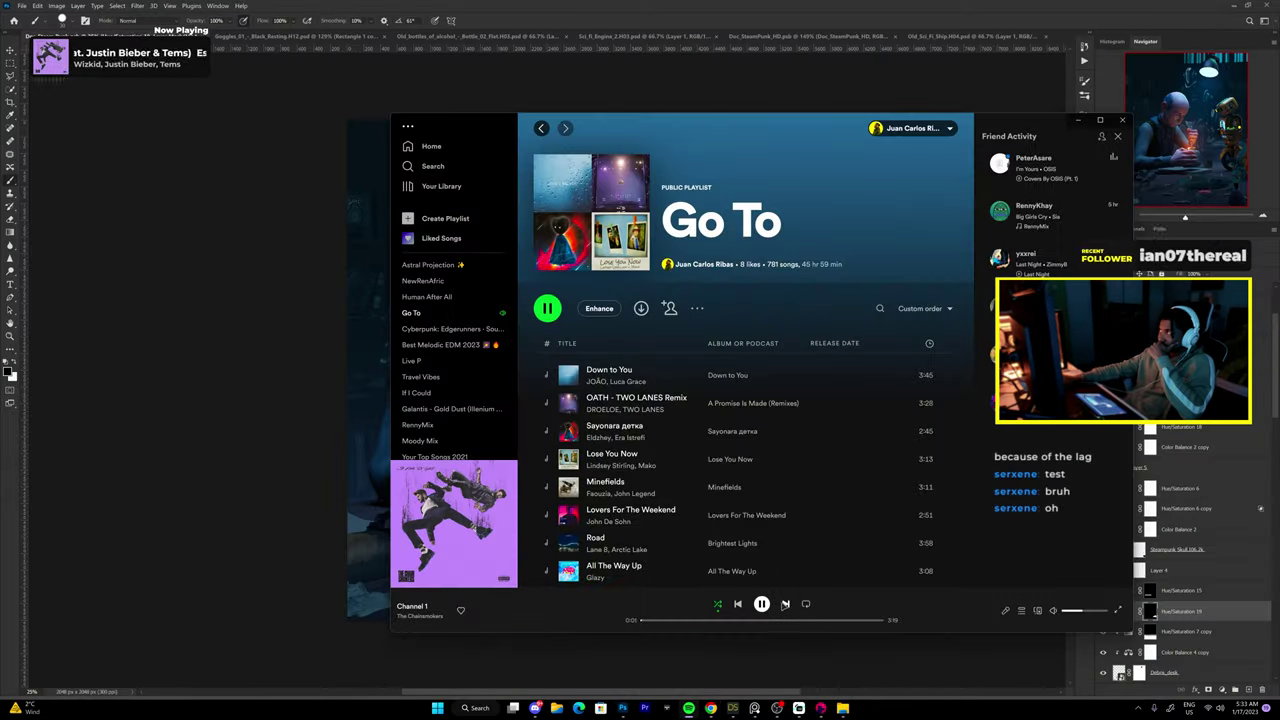
Add a black-masked cyan Color Fill layer and paint its glow beside the top lamp.
key(v)
scroll(1119, 481, down, 2)
click(1120, 474)
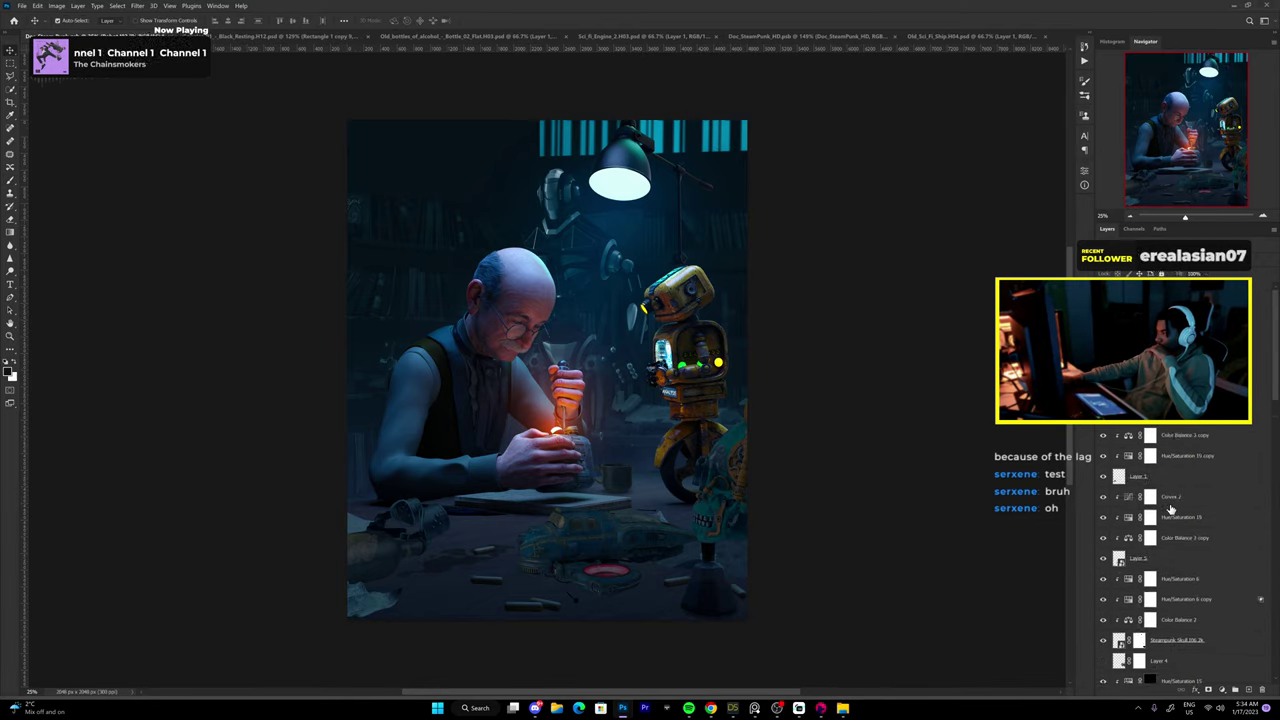
click(1221, 690)
key(Return)
key(ctrl+i)
key(b)
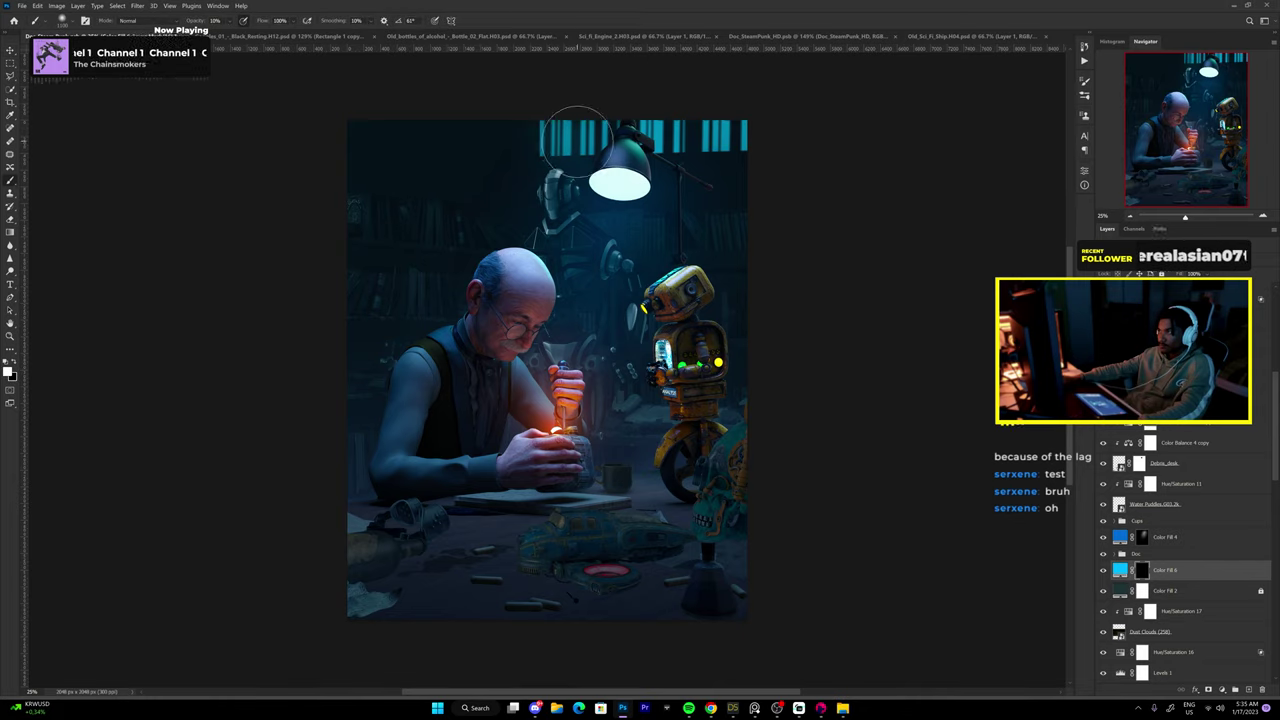
drag(620, 140, 700, 155)
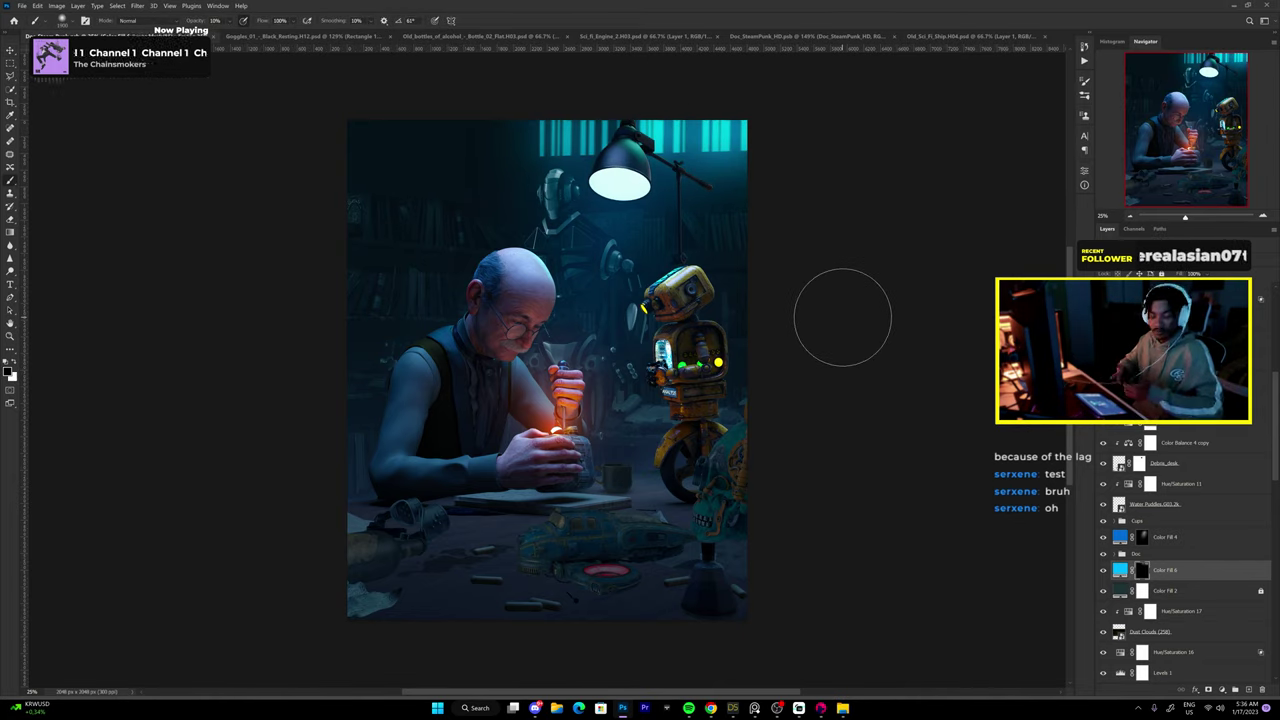
Add a new Hue/Saturation adjustment with an inverted black mask.
click(1221, 690)
key(ctrl+i)
key(ctrl+plus)
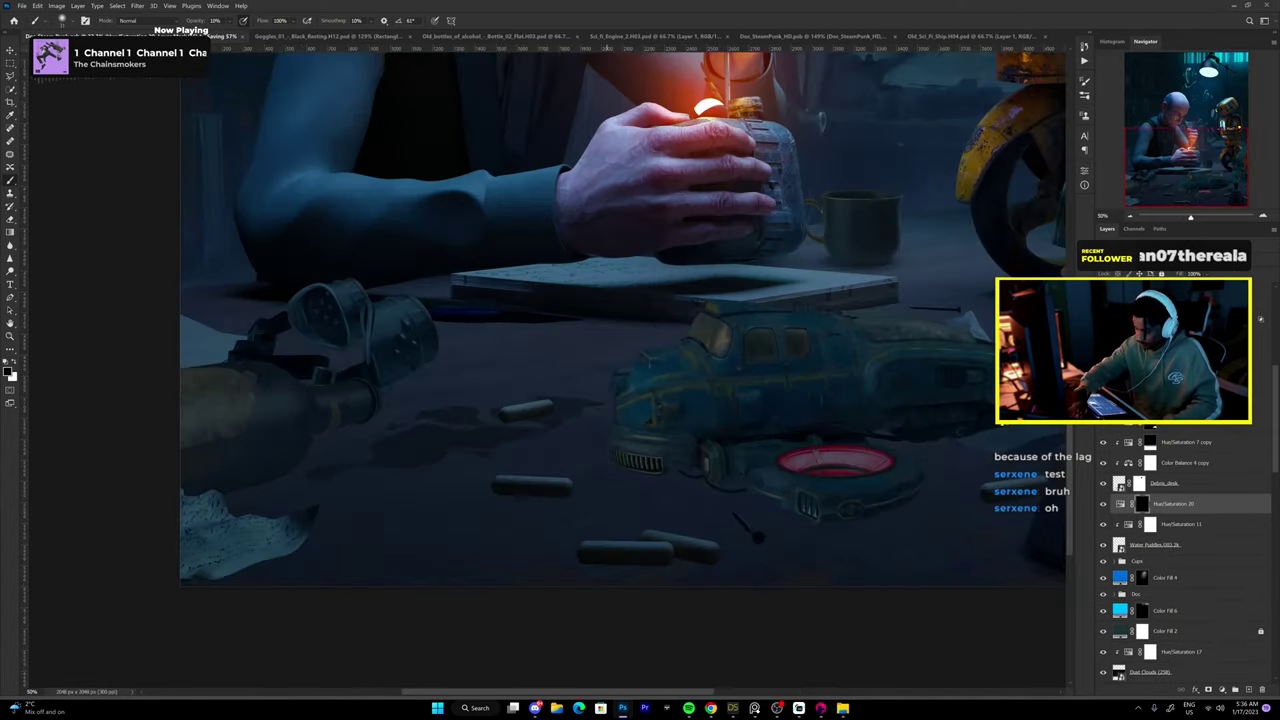
Pan around the desk area and zoom out to view the whole workshop composite.
scroll(528, 517, up, 5)
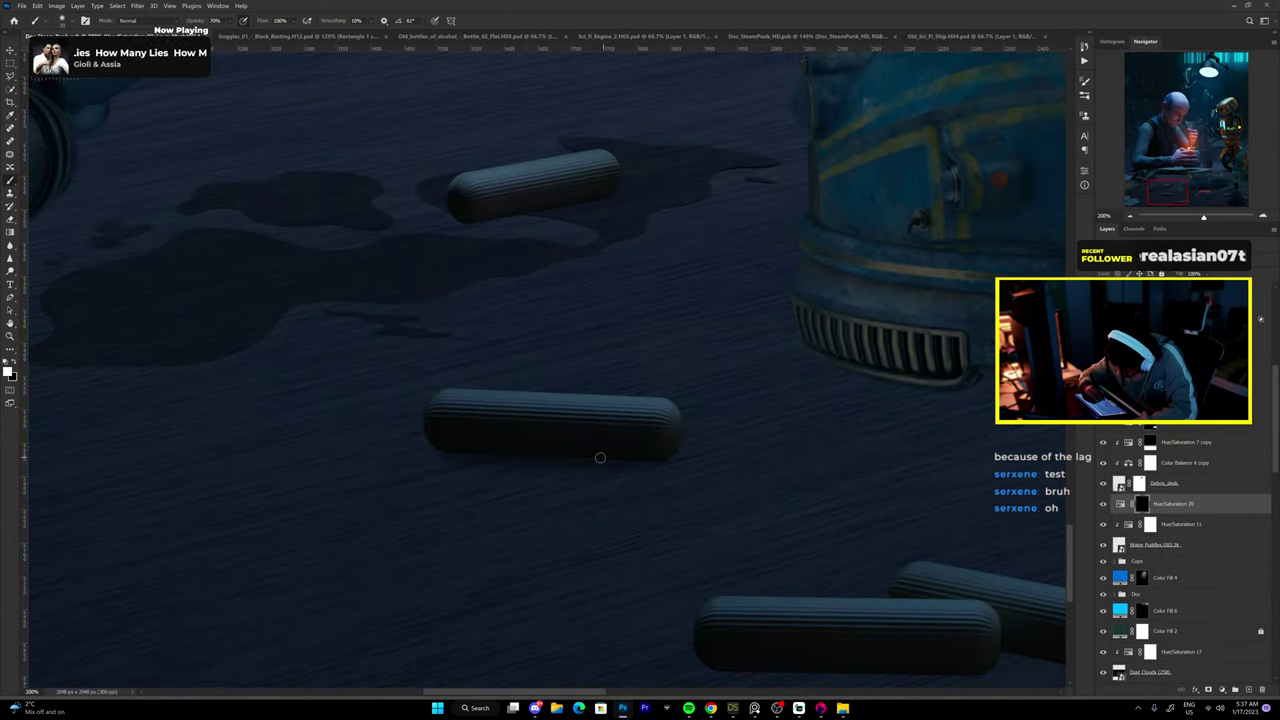
scroll(600, 458, down, 3)
scroll(580, 462, right, 5)
scroll(571, 472, down, 1)
scroll(571, 472, right, 3)
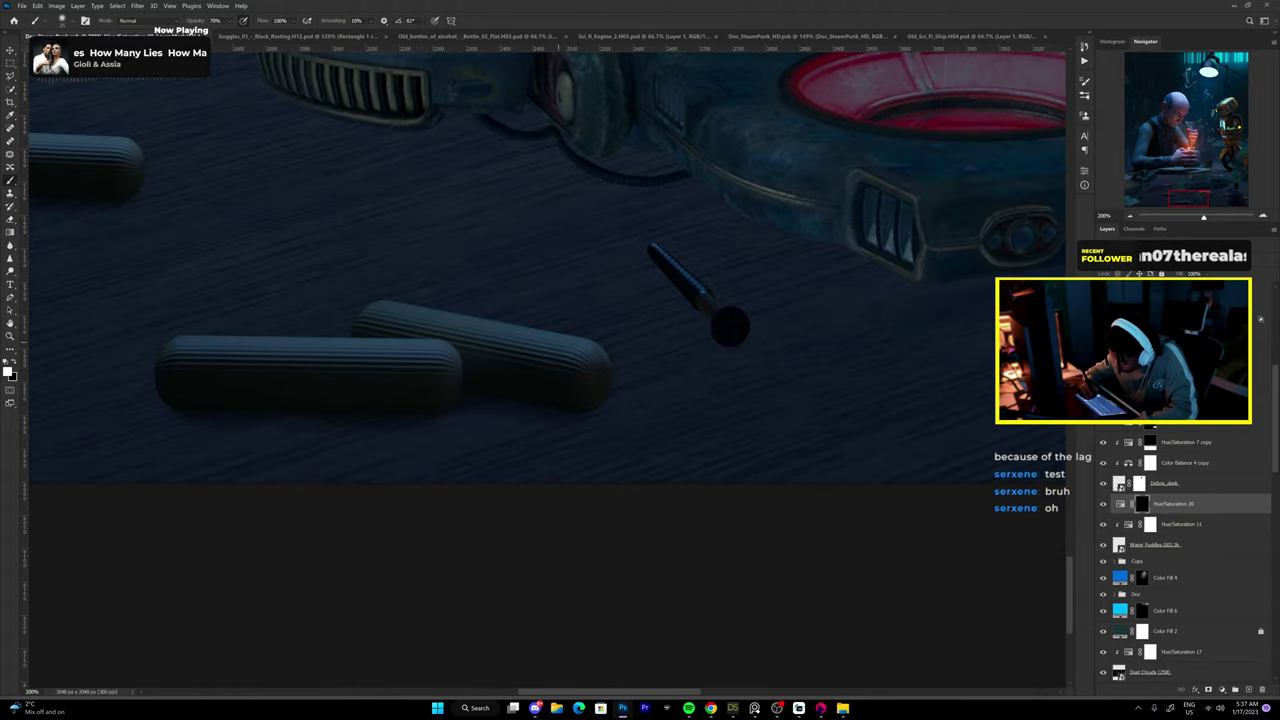
scroll(574, 259, up, 3)
scroll(574, 259, left, 5)
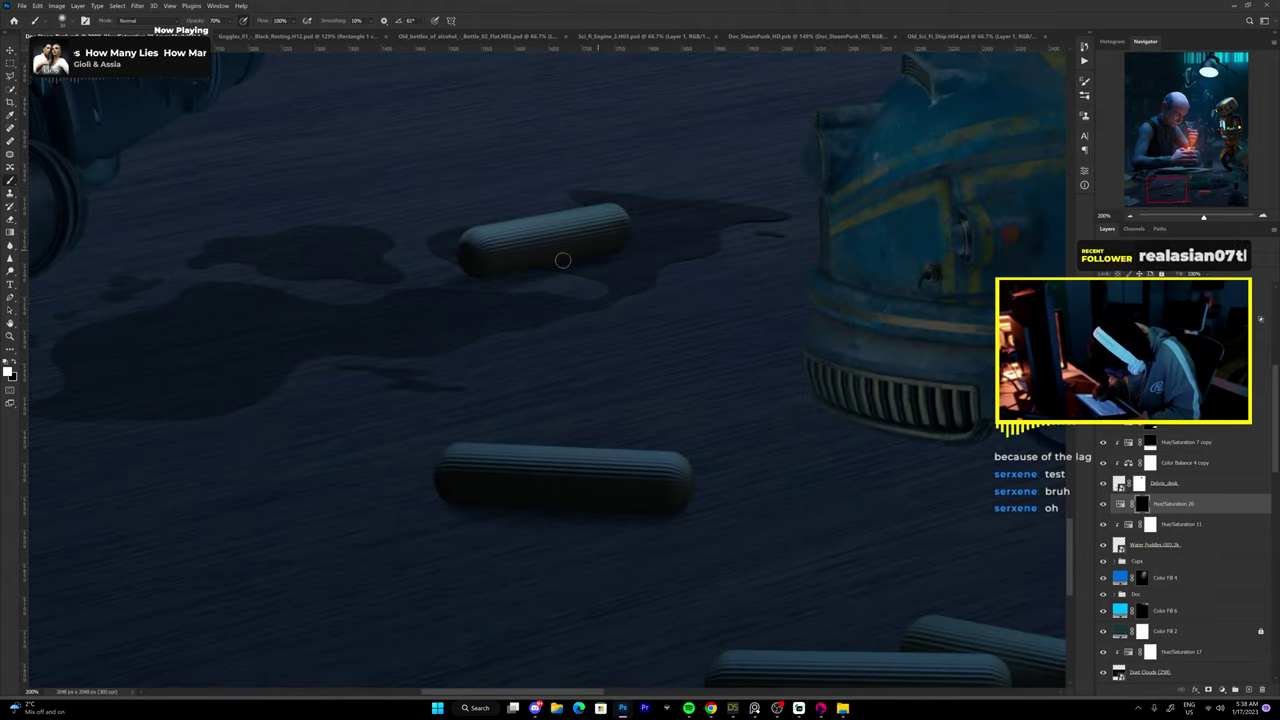
scroll(594, 252, down, 2)
scroll(644, 416, left, 5)
scroll(544, 300, right, 5)
scroll(544, 300, down, 4)
scroll(544, 300, right, 5)
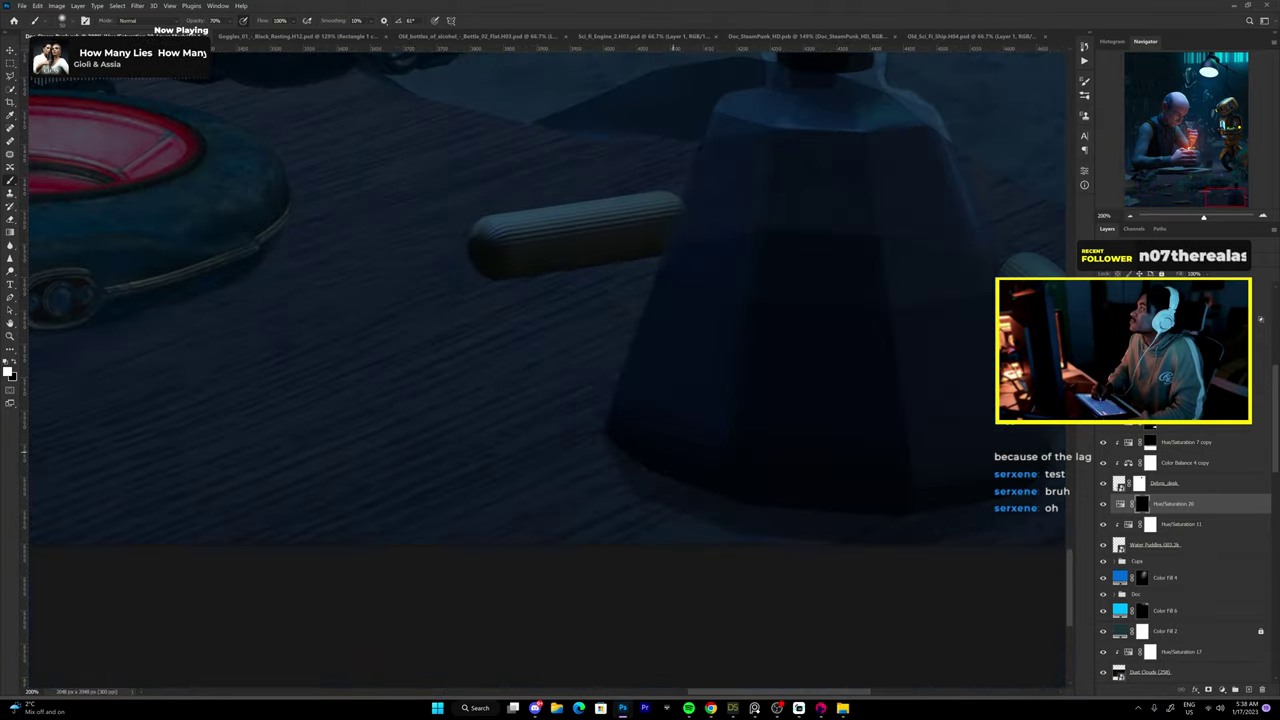
scroll(596, 296, down, 2)
scroll(700, 330, right, 5)
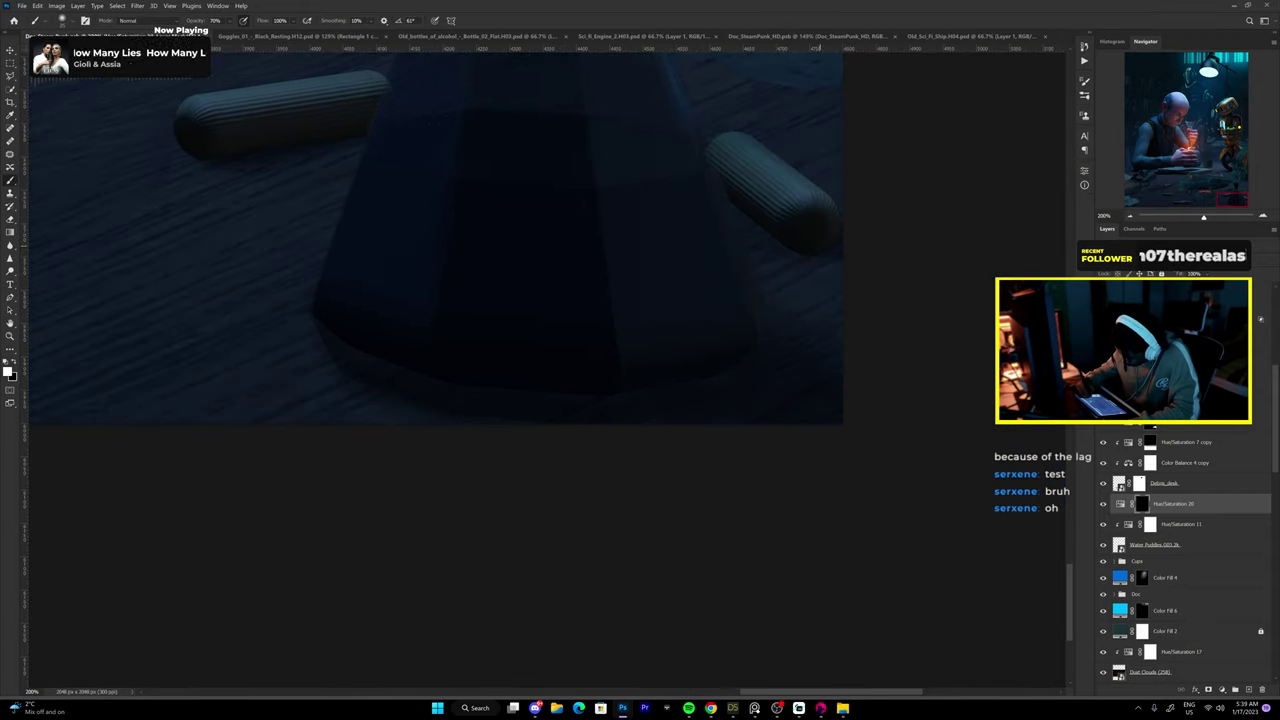
scroll(812, 276, up, 5)
scroll(812, 276, right, 1)
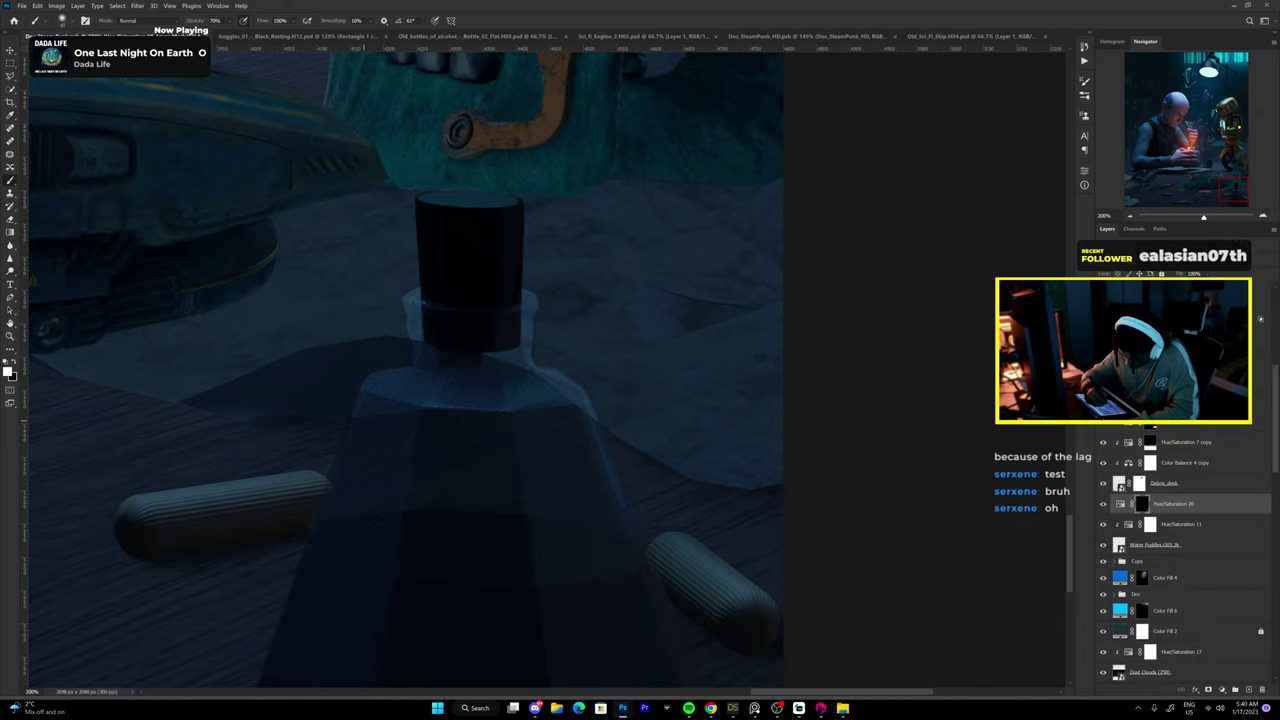
scroll(480, 360, left, 2)
key(ctrl+minus)
key(ctrl+minus)
key(ctrl+minus)
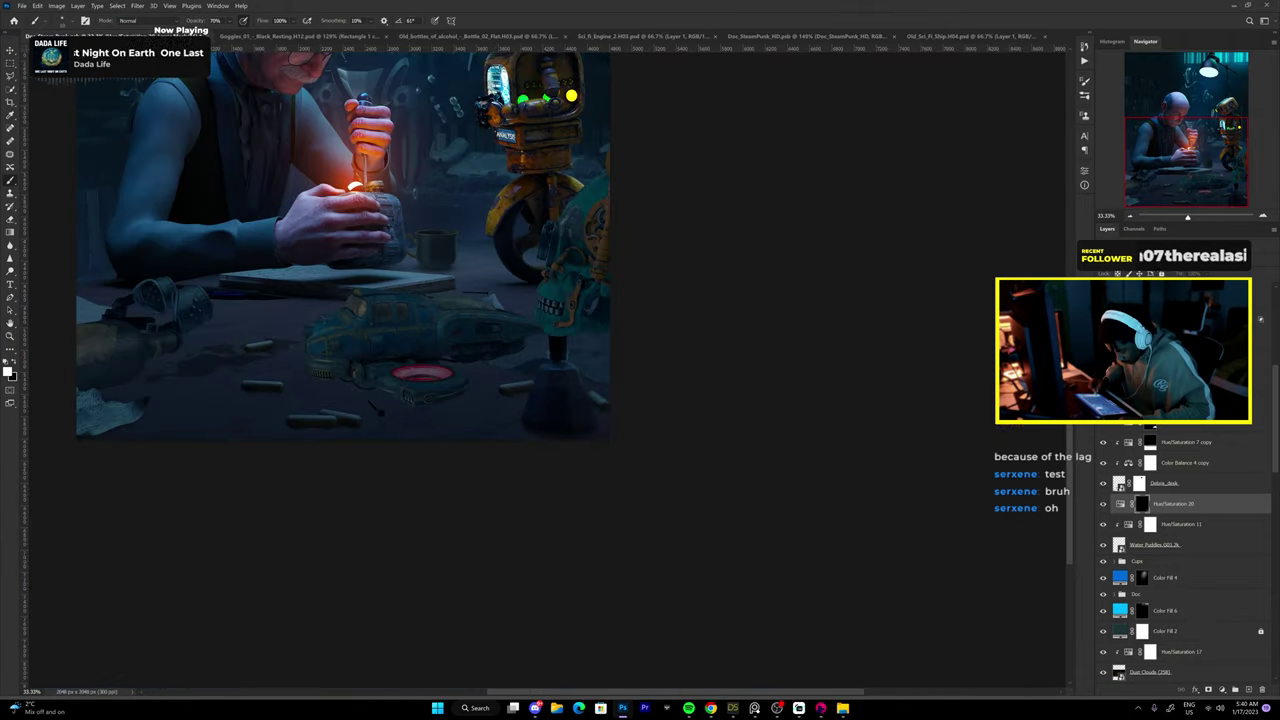
key(ctrl+minus)
Duplicate the Hue/Saturation 10 adjustment to lighten and cyan-tint the fallen bottle.
key(b)
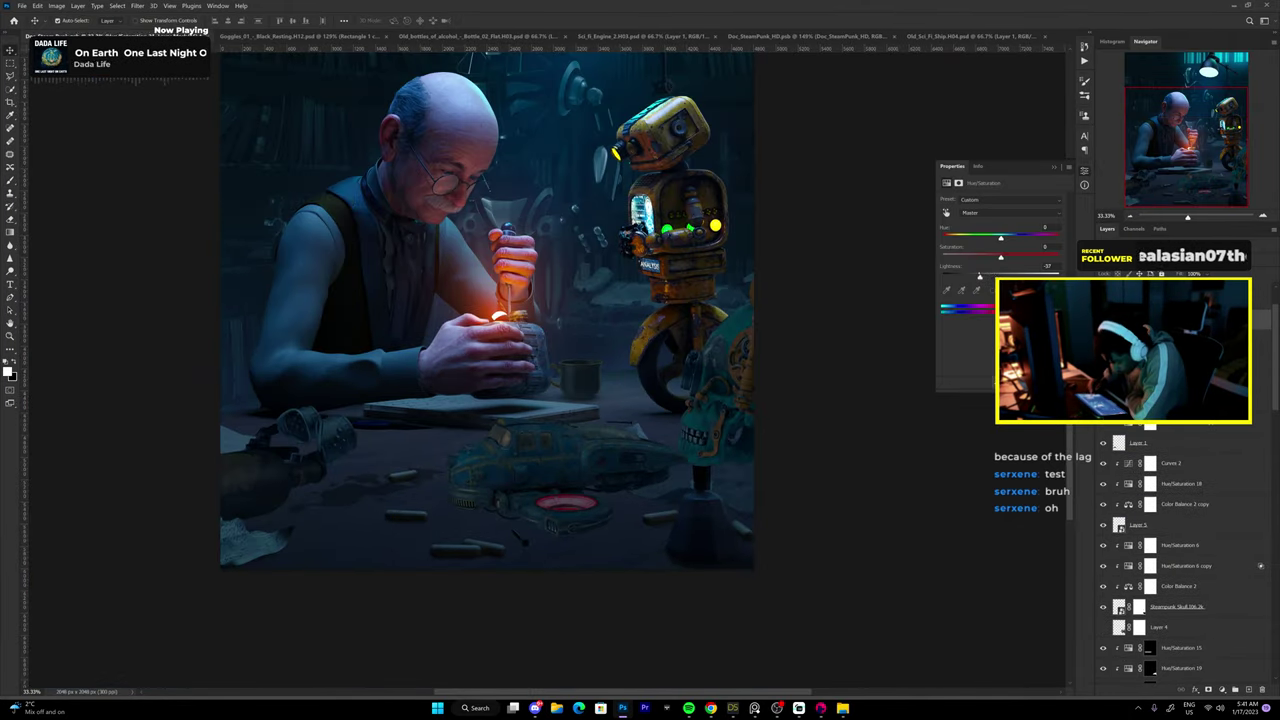
scroll(659, 295, up, 3)
scroll(659, 295, up, 2)
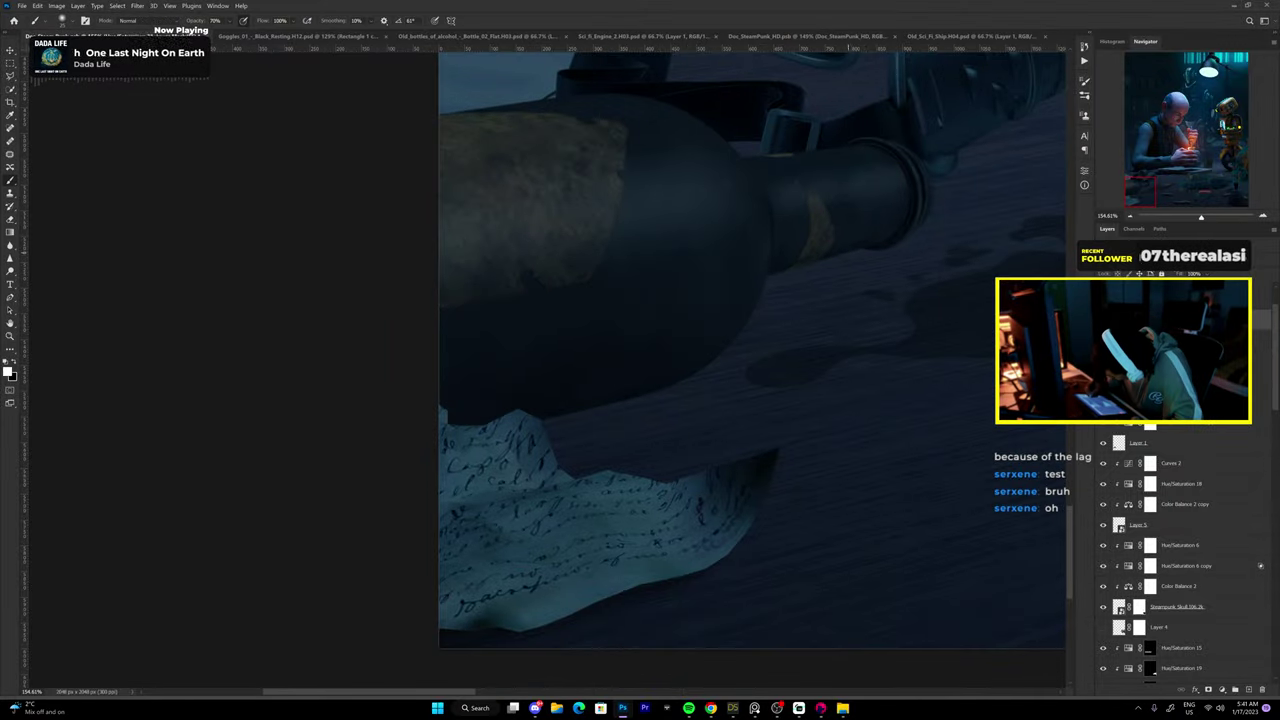
key(ctrl+j)
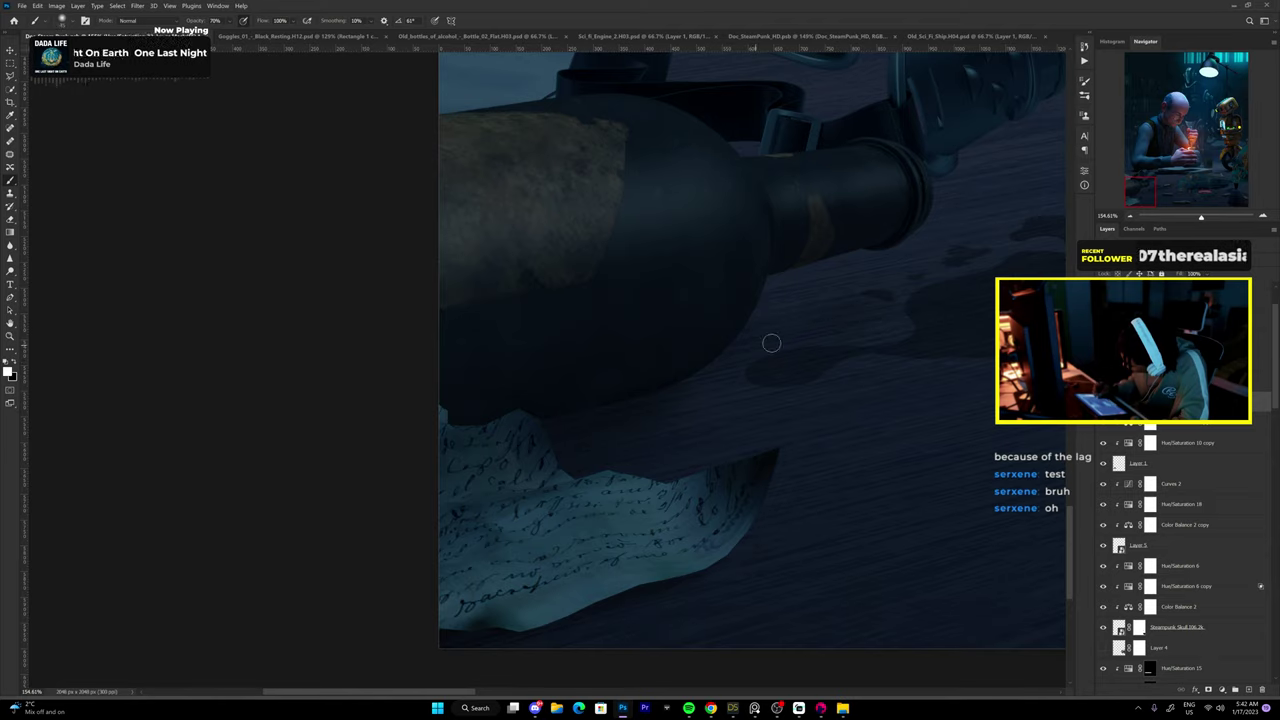
key(ctrl+minus)
key(ctrl+minus)
key(ctrl+minus)
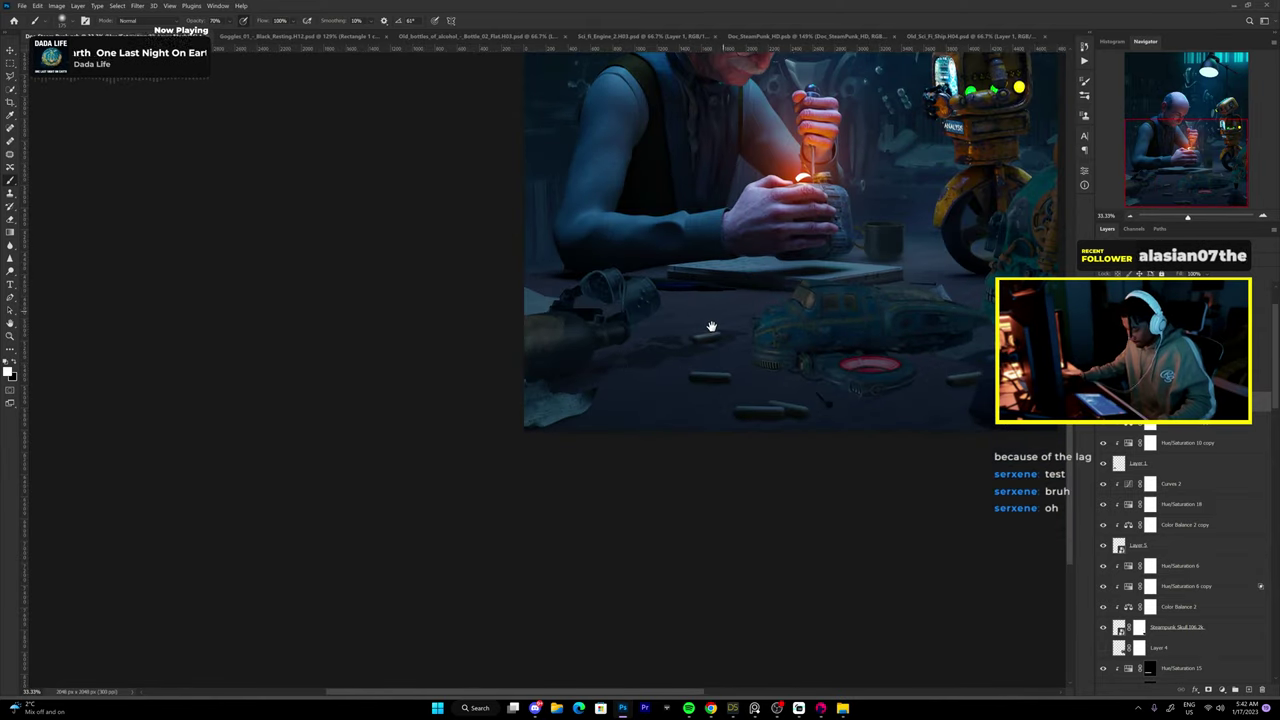
key(ctrl+j)
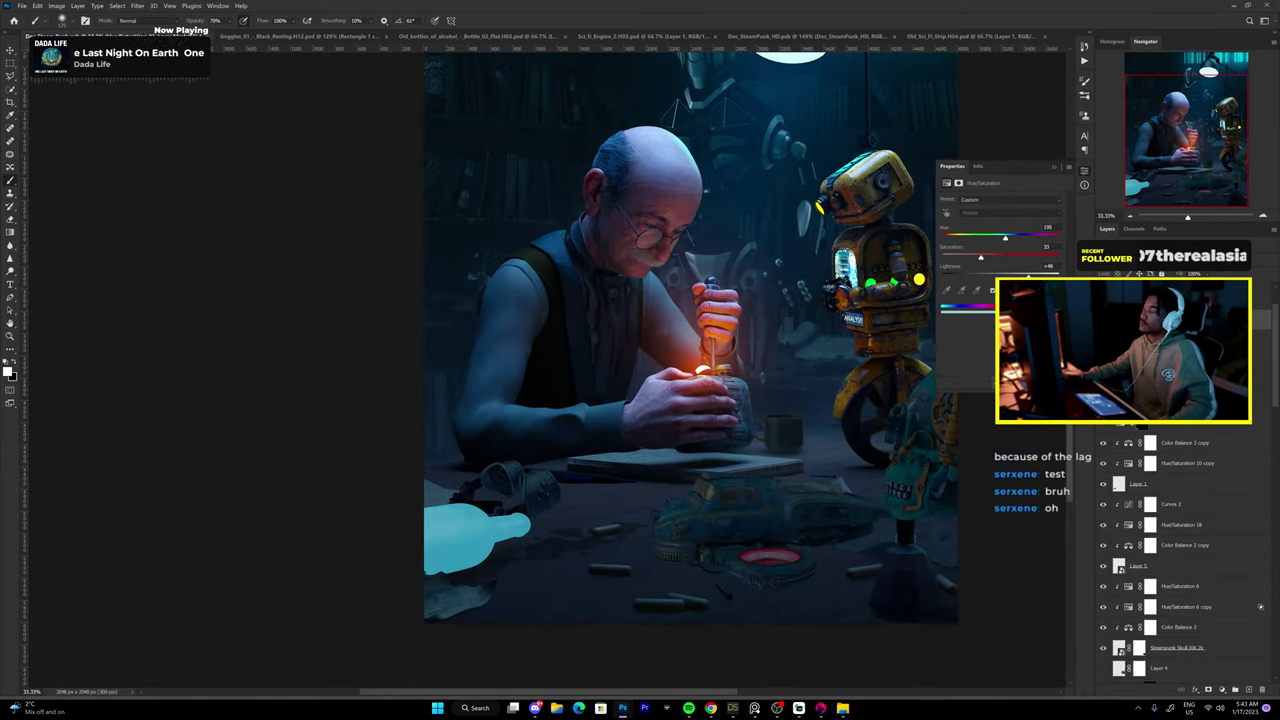
scroll(432, 539, up, 5)
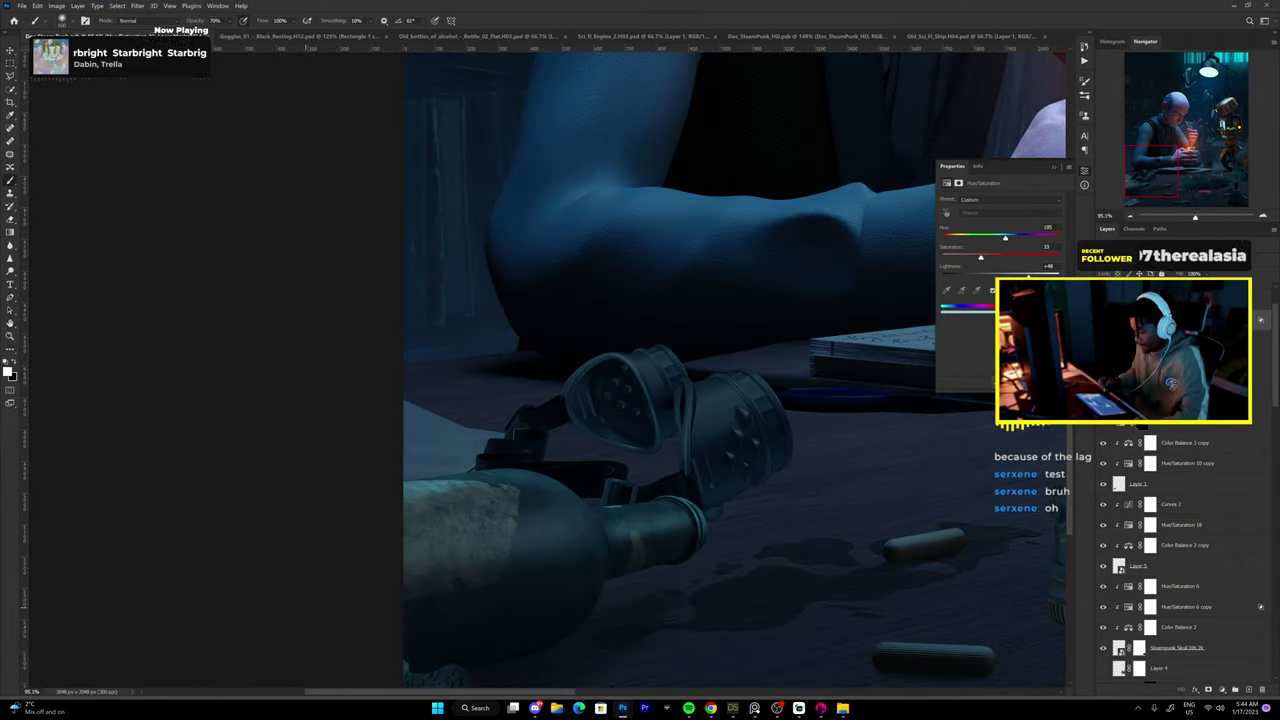
scroll(550, 380, down, 5)
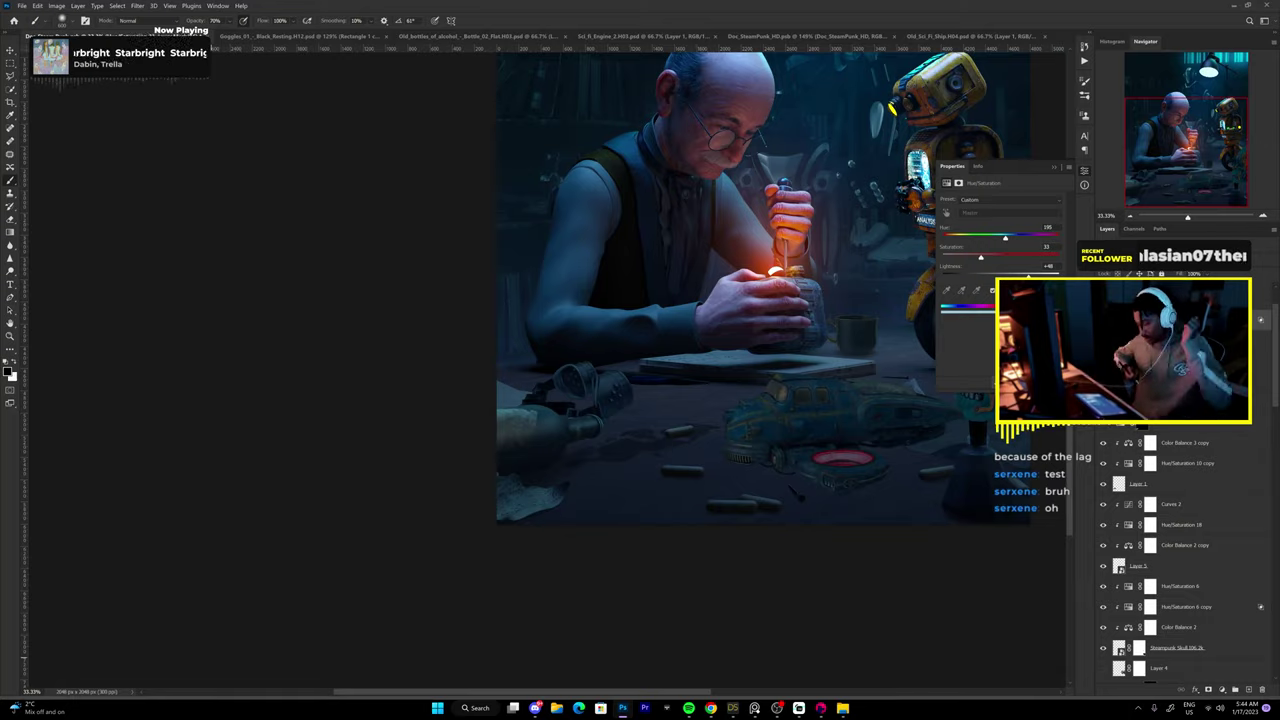
scroll(557, 386, up, 5)
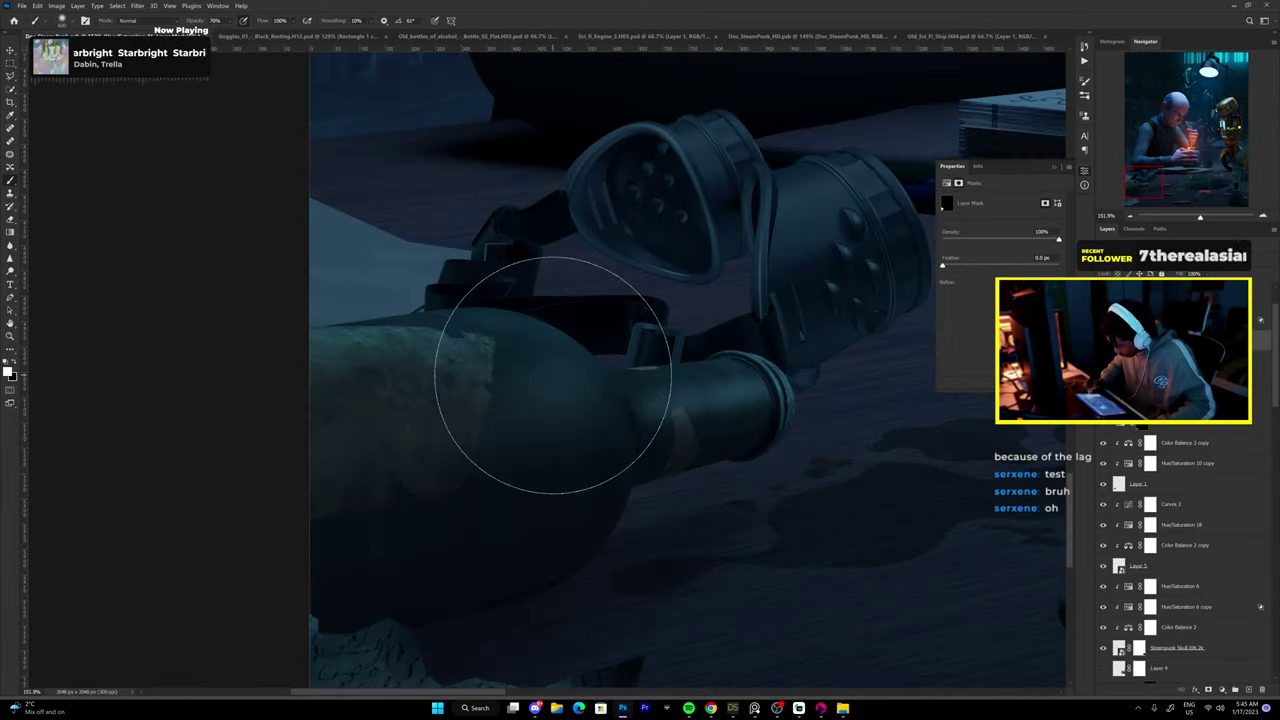
scroll(633, 478, down, 4)
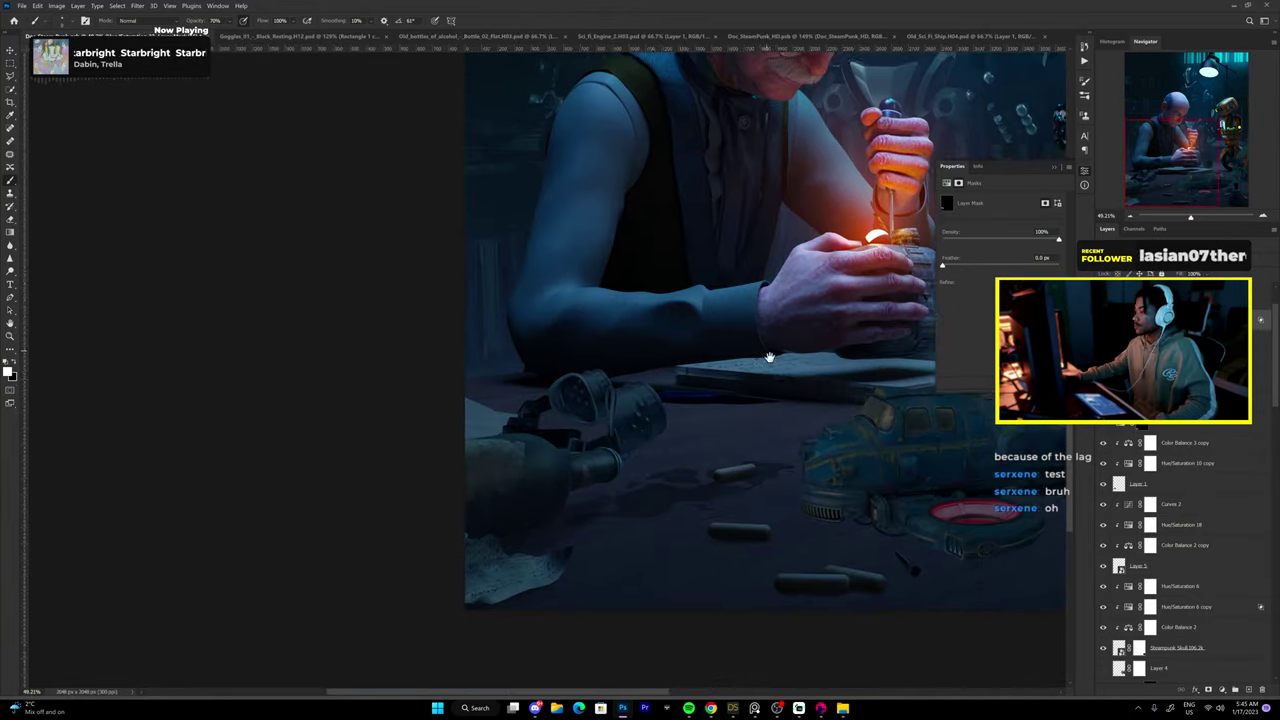
scroll(489, 415, up, 3)
Invert the Curves 3 mask and paint it white over the goggle lens and bridge.
key(b)
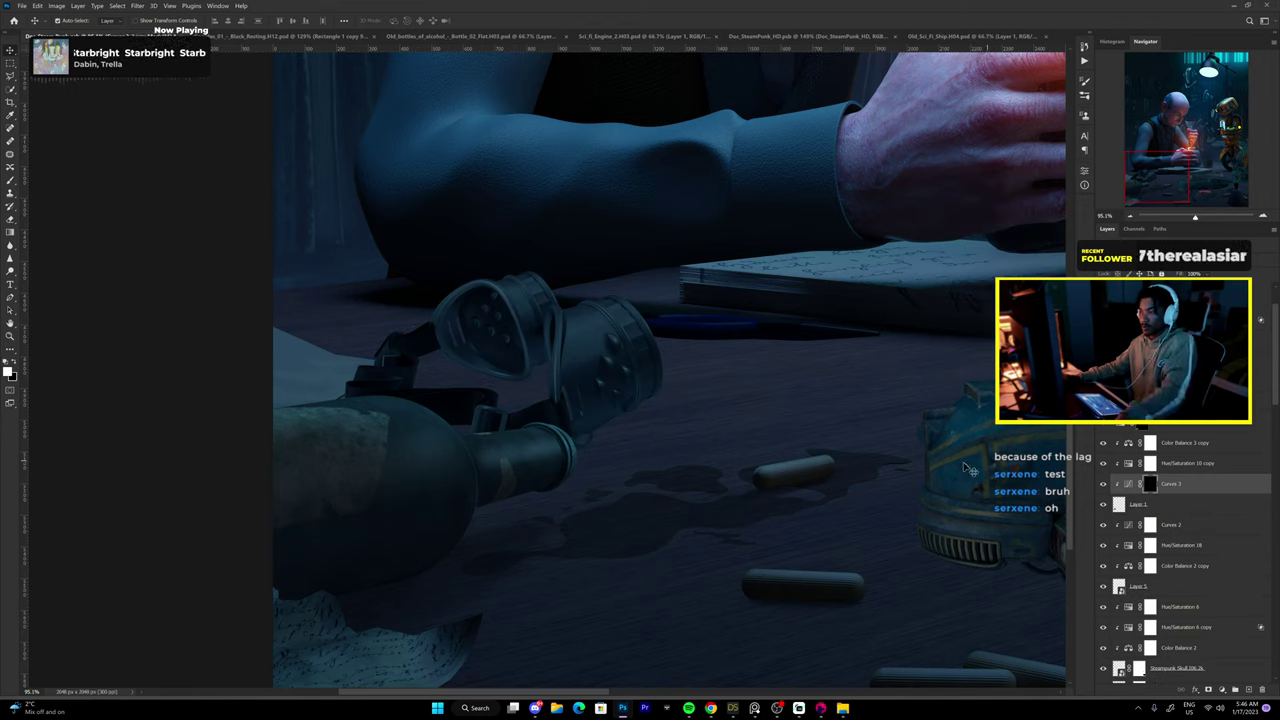
key(ctrl+i)
scroll(470, 315, up, 3)
right_click(545, 368)
key(Escape)
mouse_move(483, 312)
mouse_down()
mouse_move(508, 394)
mouse_move(526, 331)
mouse_move(523, 343)
mouse_move(492, 277)
mouse_move(618, 455)
mouse_up()
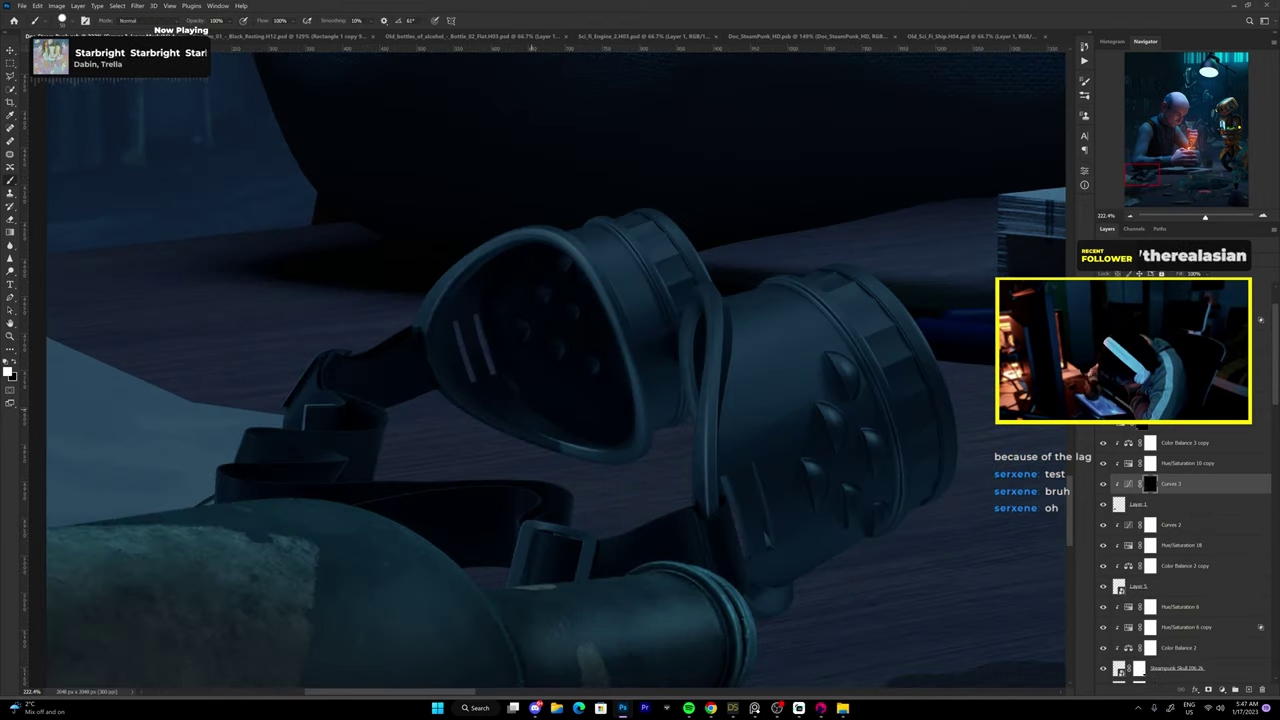
mouse_move(692, 302)
mouse_down()
mouse_move(686, 420)
mouse_move(656, 390)
mouse_move(670, 372)
mouse_up()
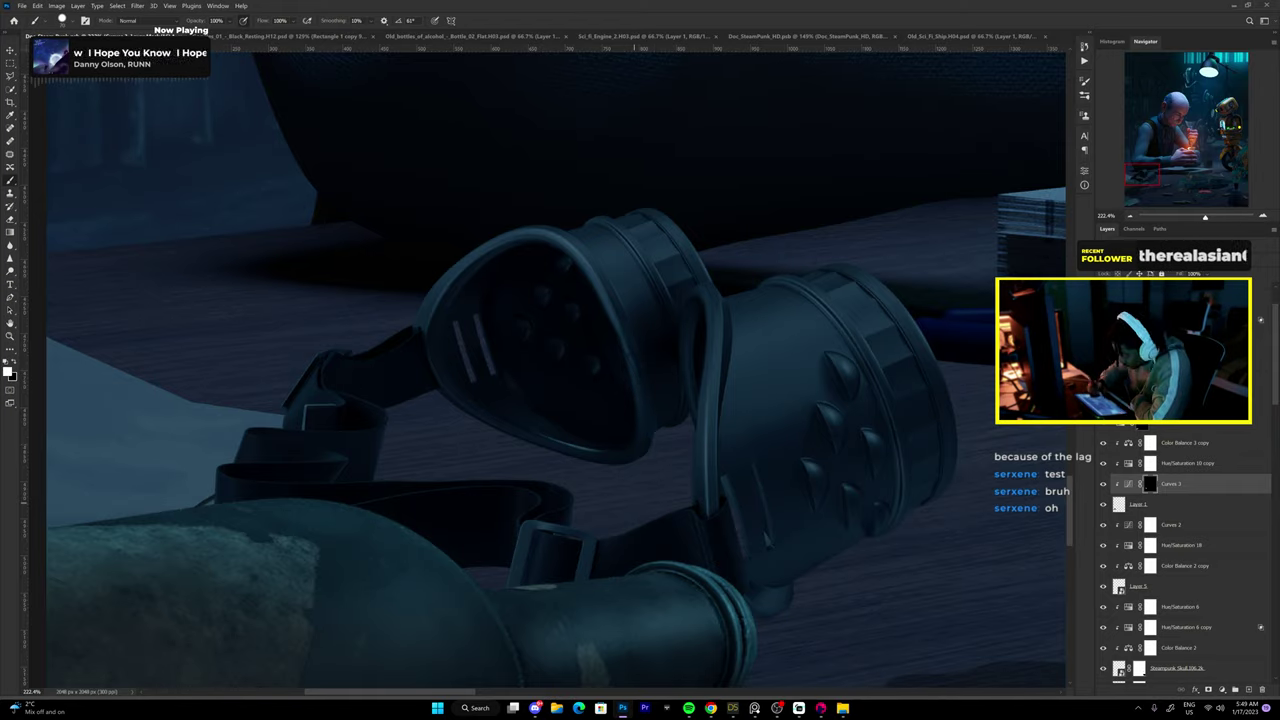
drag(600, 450, 530, 315)
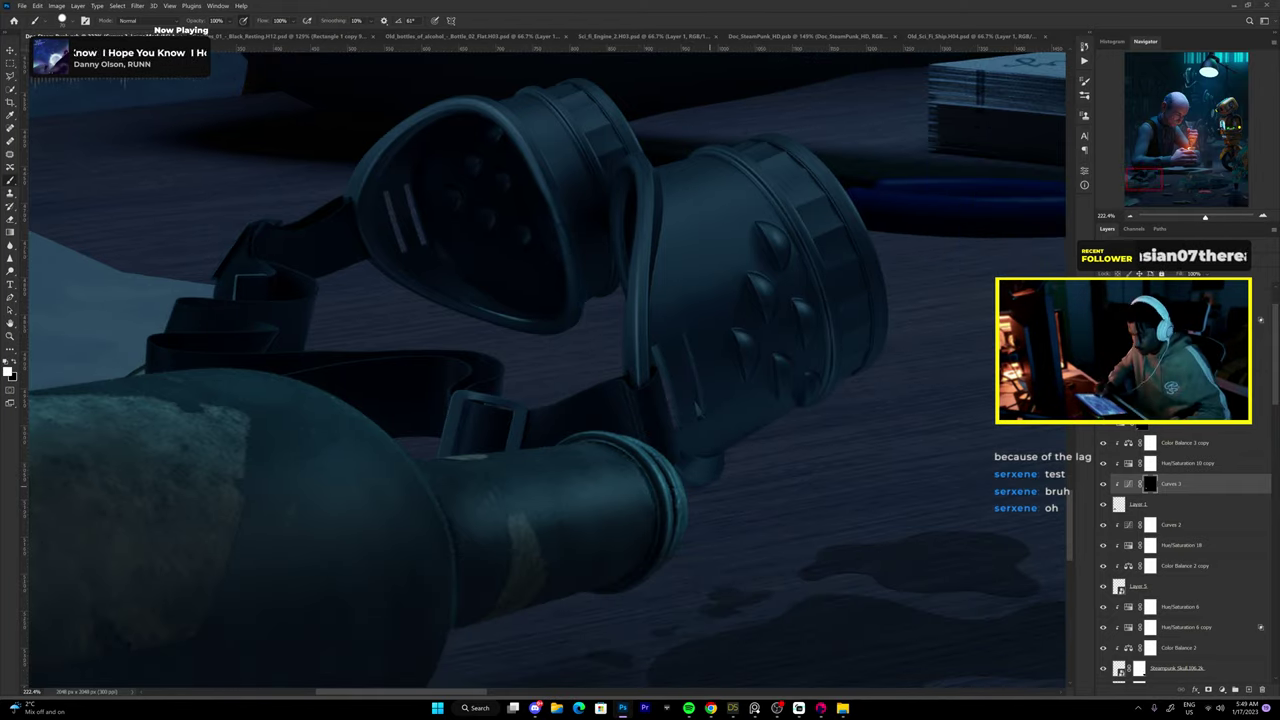
Add a new Hue/Saturation adjustment layer and reselect Curves 3.
click(1221, 690)
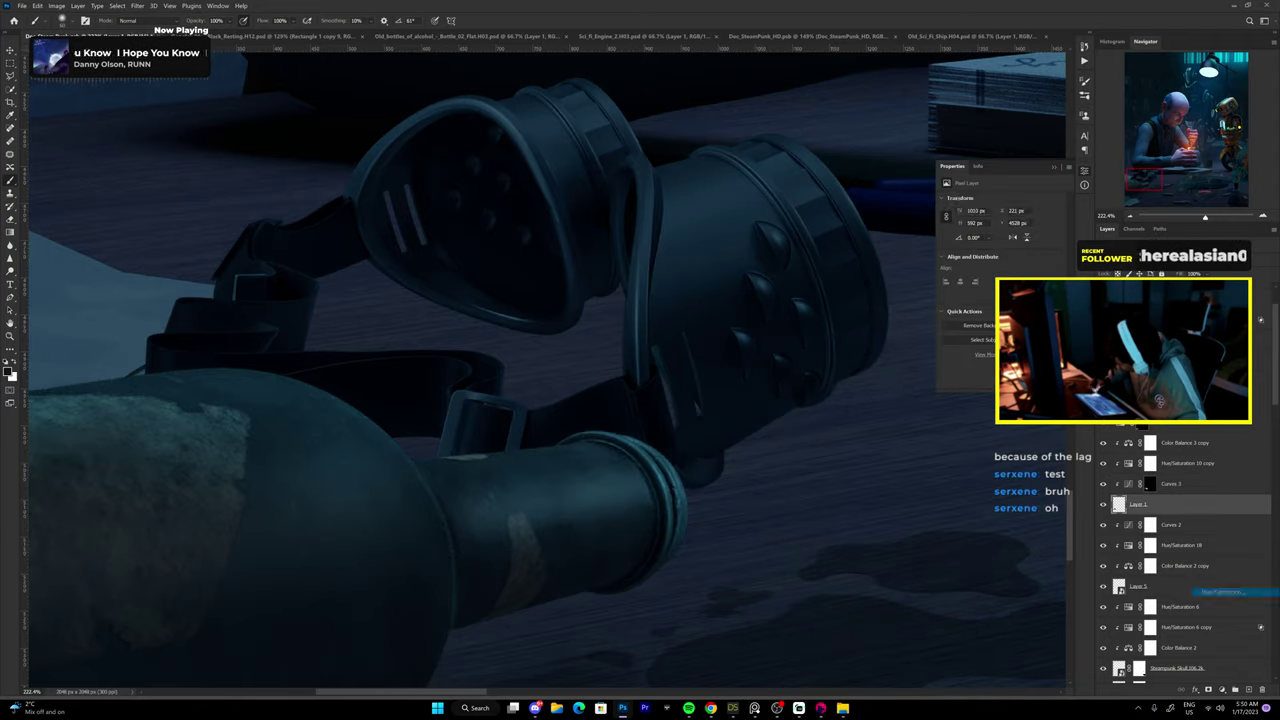
click(1140, 584)
key(bracketright)
key(bracketright)
key(bracketright)
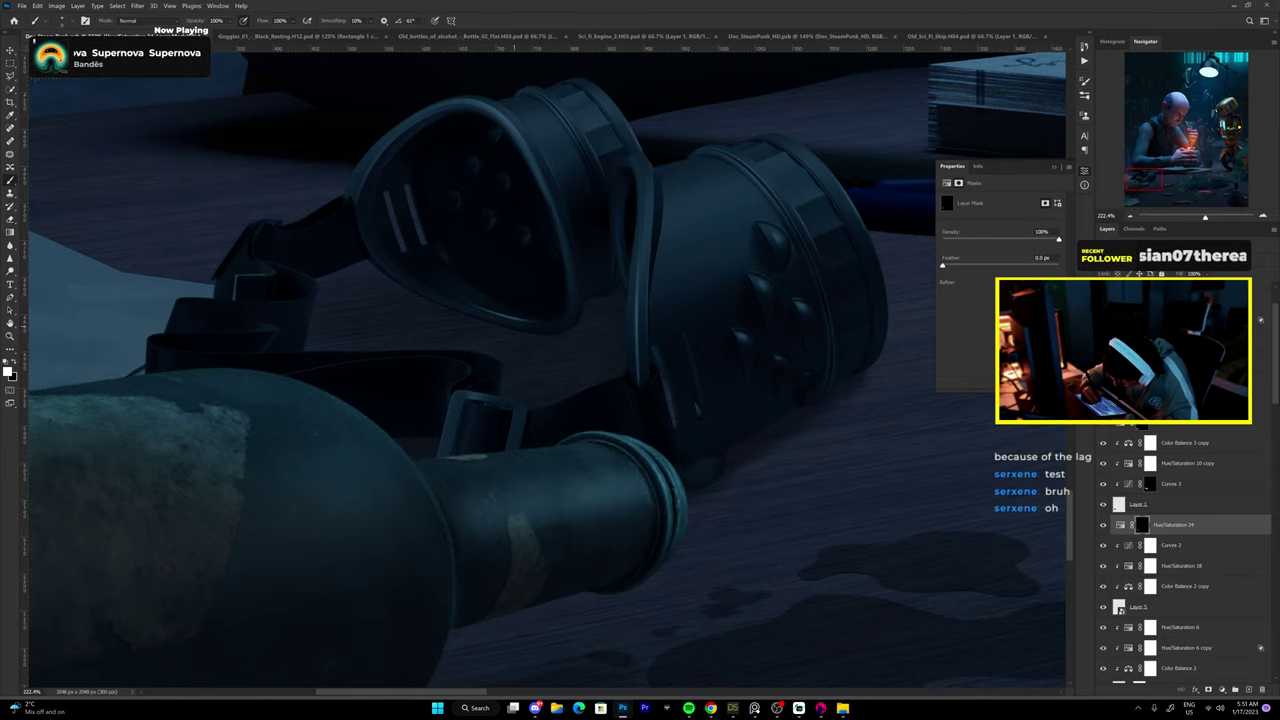
key(ctrl+0)
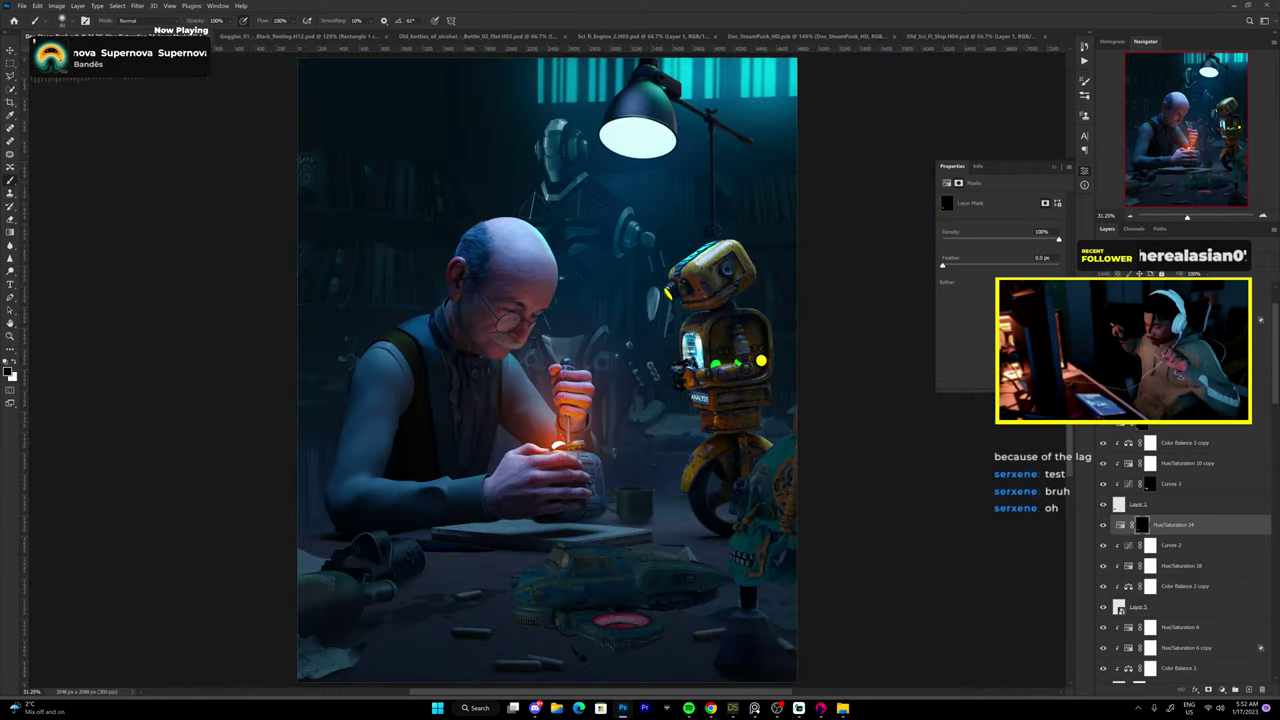
click(1170, 483)
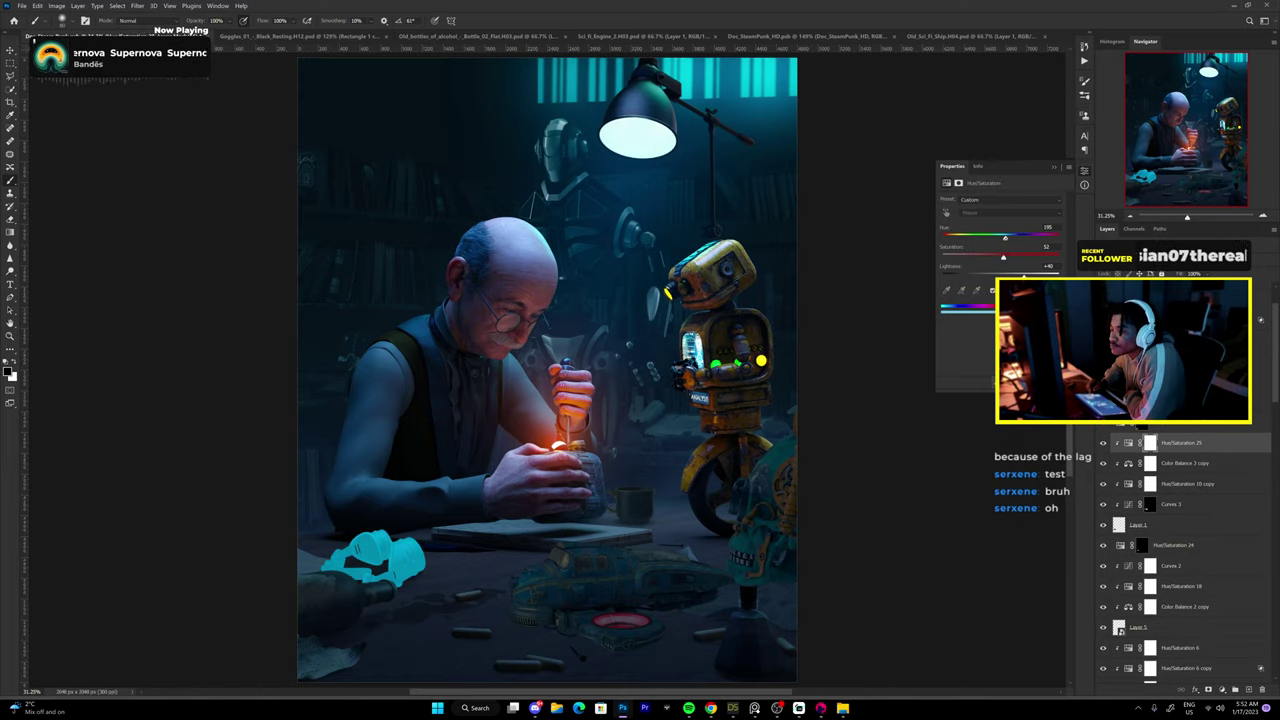
Paint a cyan tint over each goggle lens through the Hue/Saturation 25 mask.
double_click(1170, 421)
key(Escape)
scroll(572, 630, up, 10)
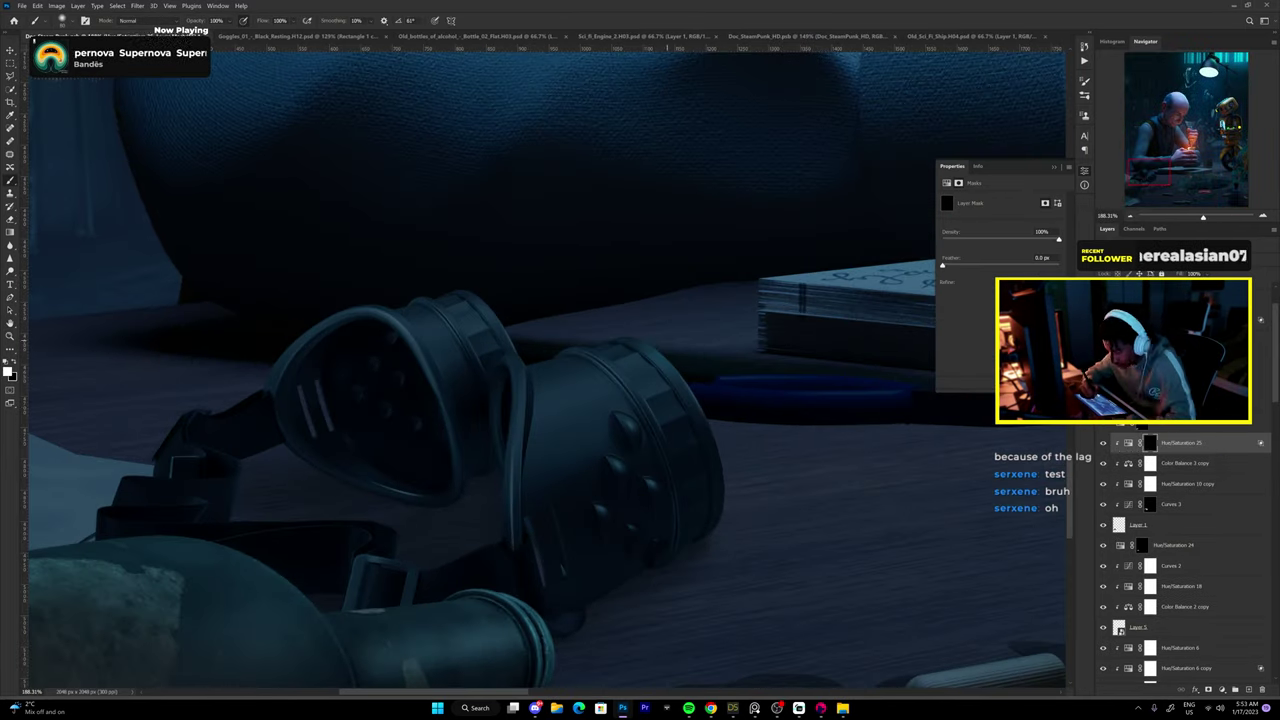
drag(400, 320, 690, 450)
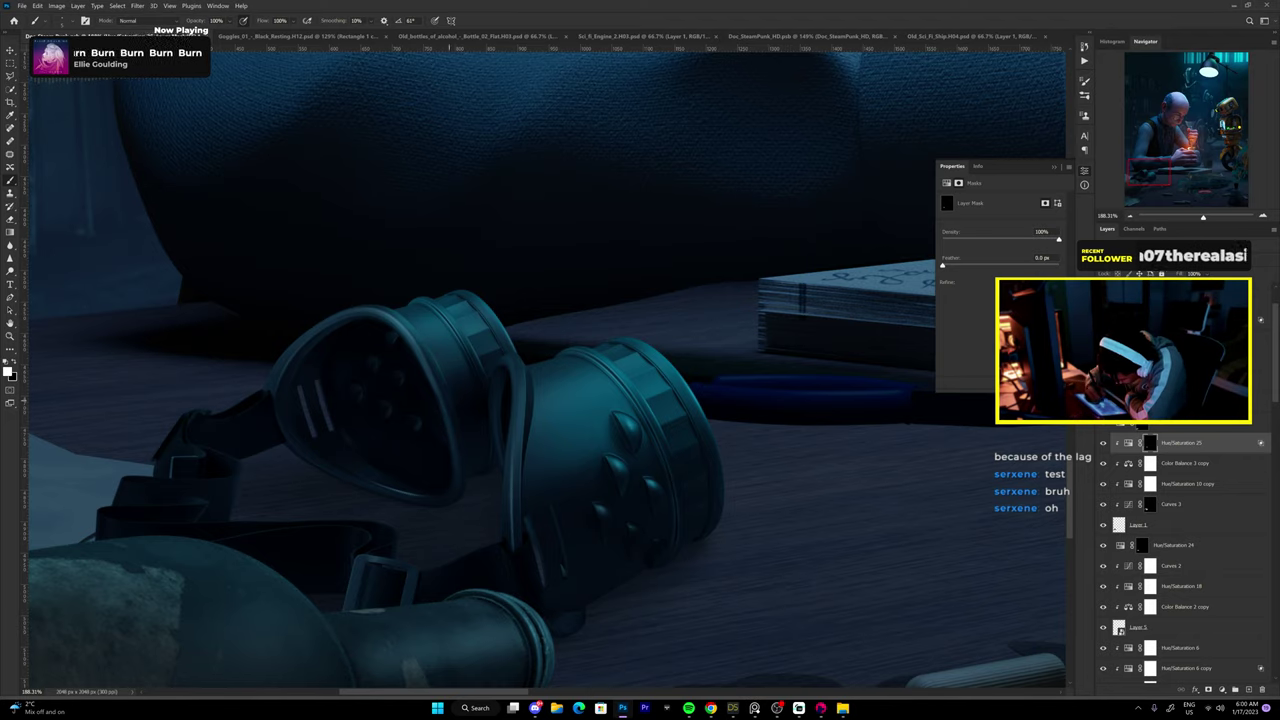
key(ctrl+0)
scroll(635, 276, up, 5)
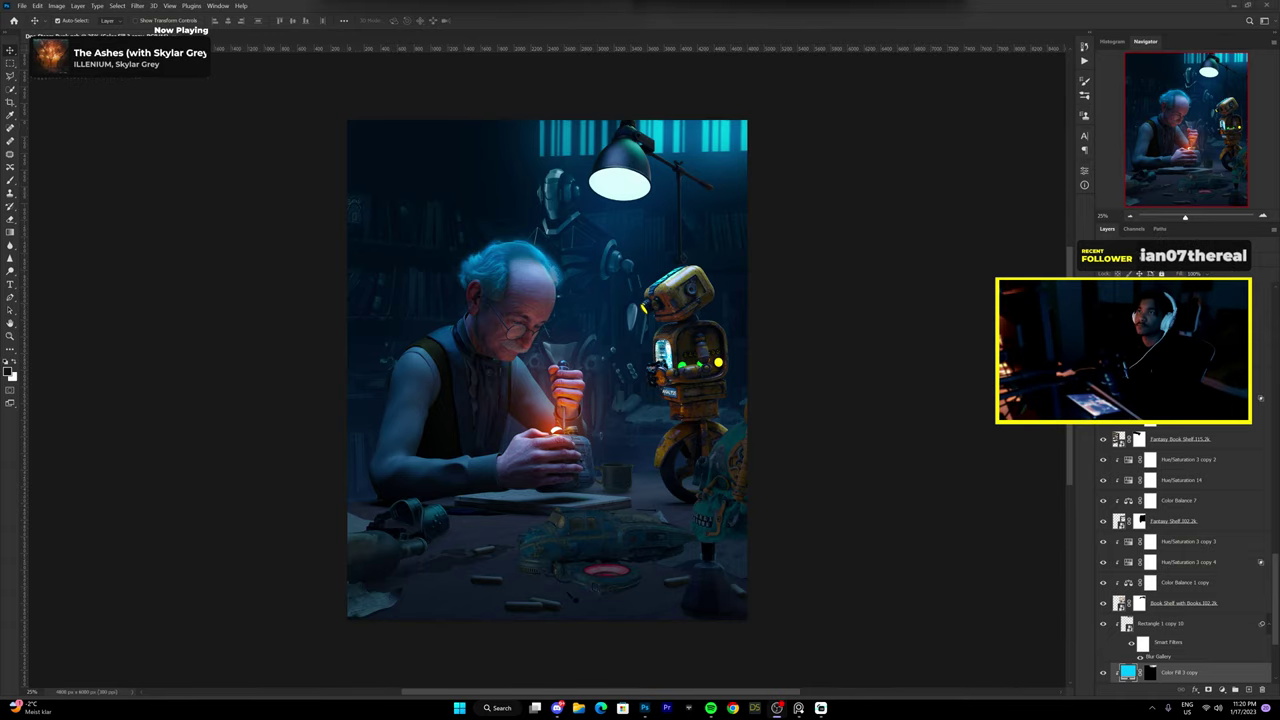
Return to the Photoshop composite and select the Color Fill 4 layer.
key(alt+Tab)
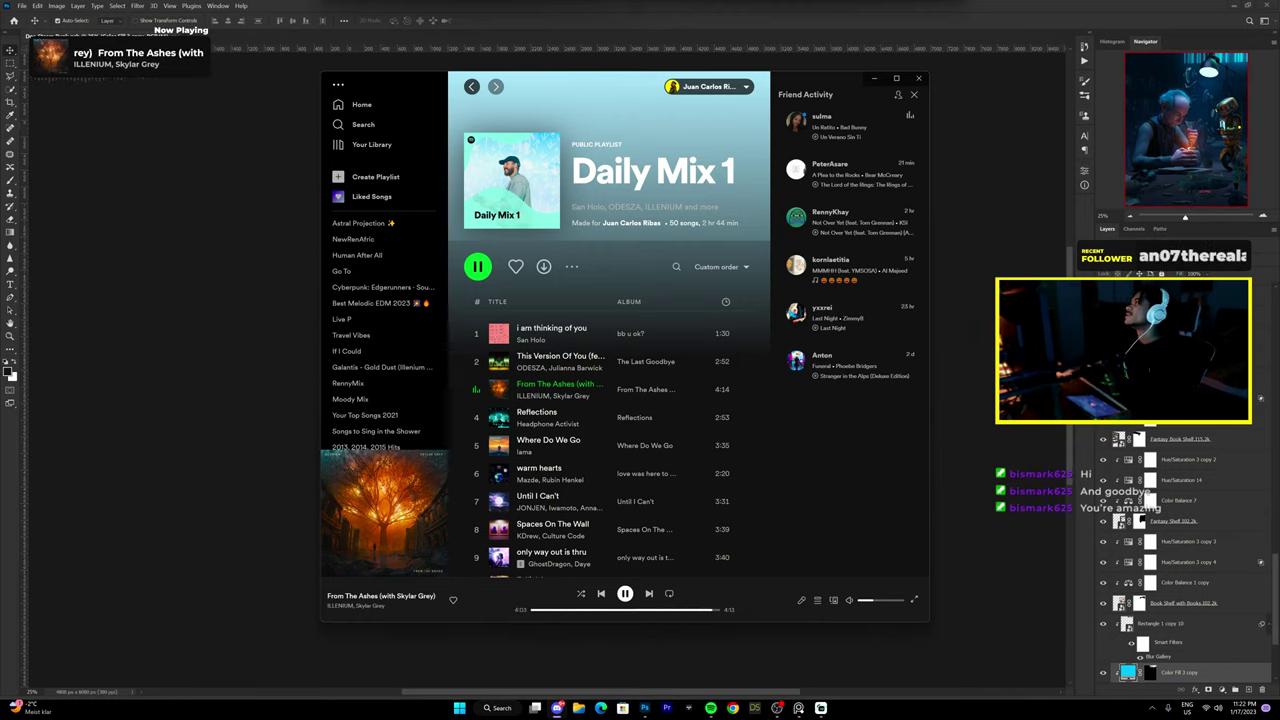
key(alt+Tab)
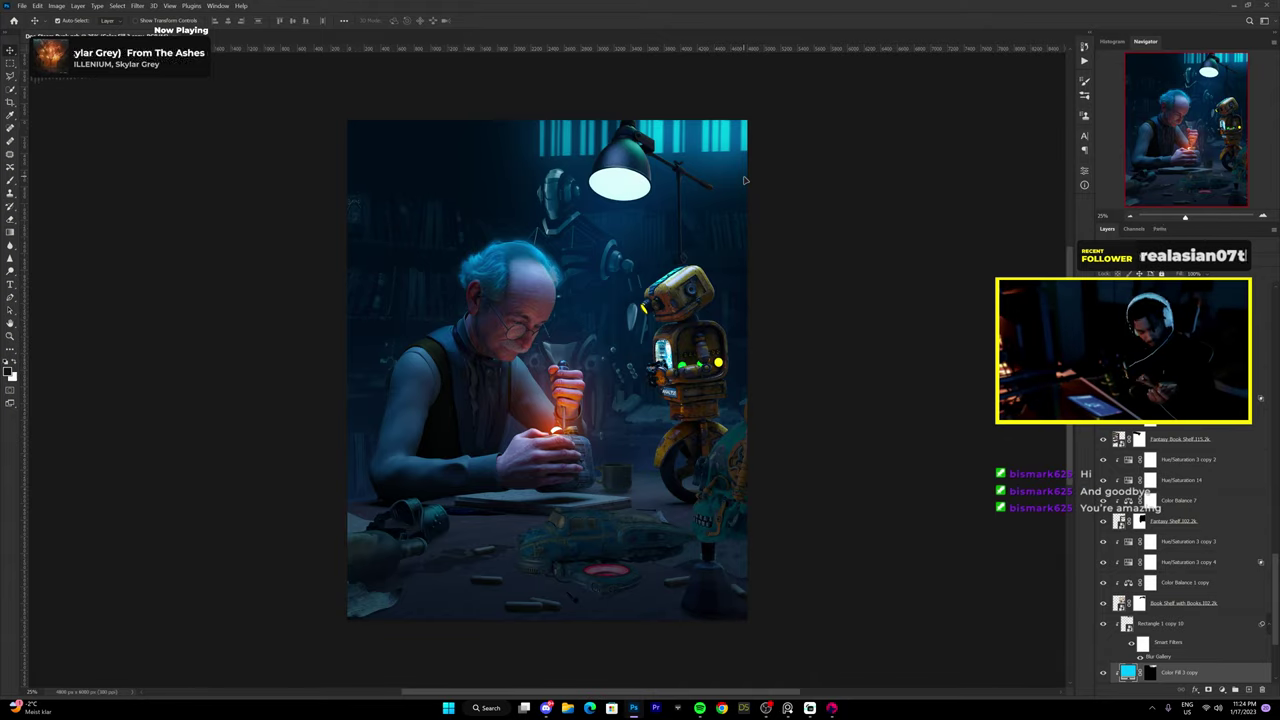
scroll(1180, 560, up, 5)
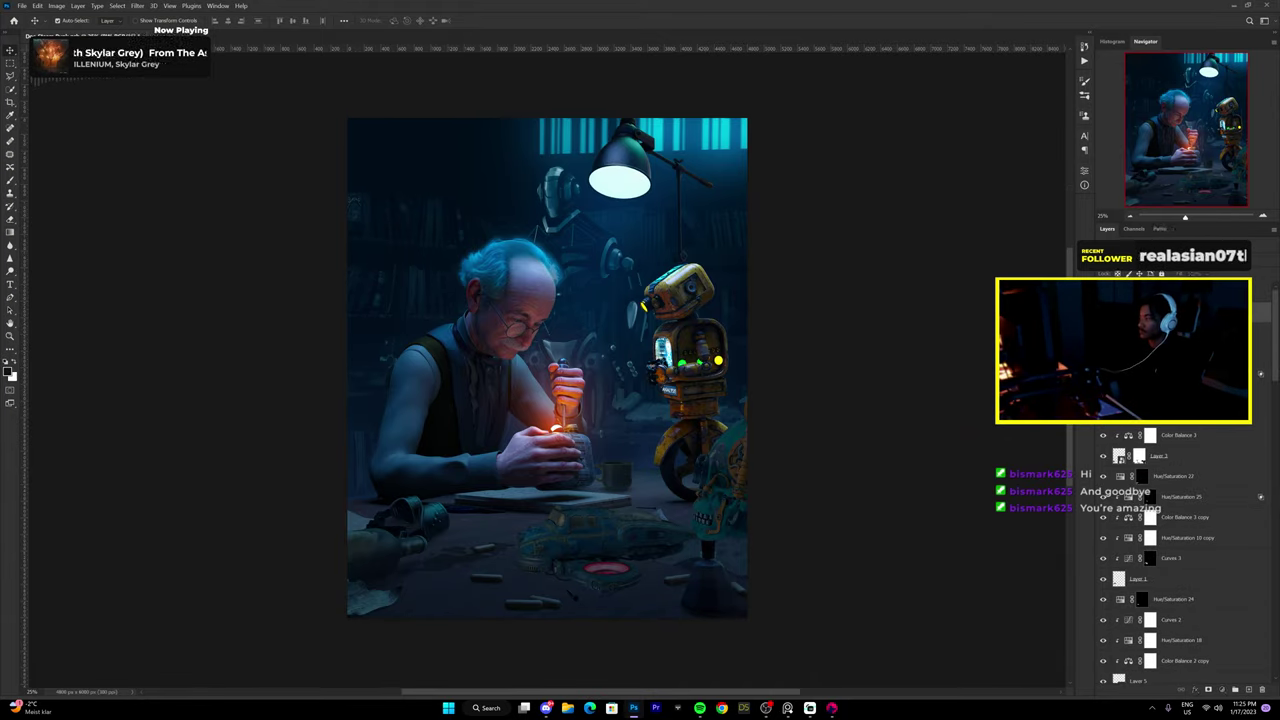
scroll(1180, 560, down, 1)
scroll(1180, 560, down, 1)
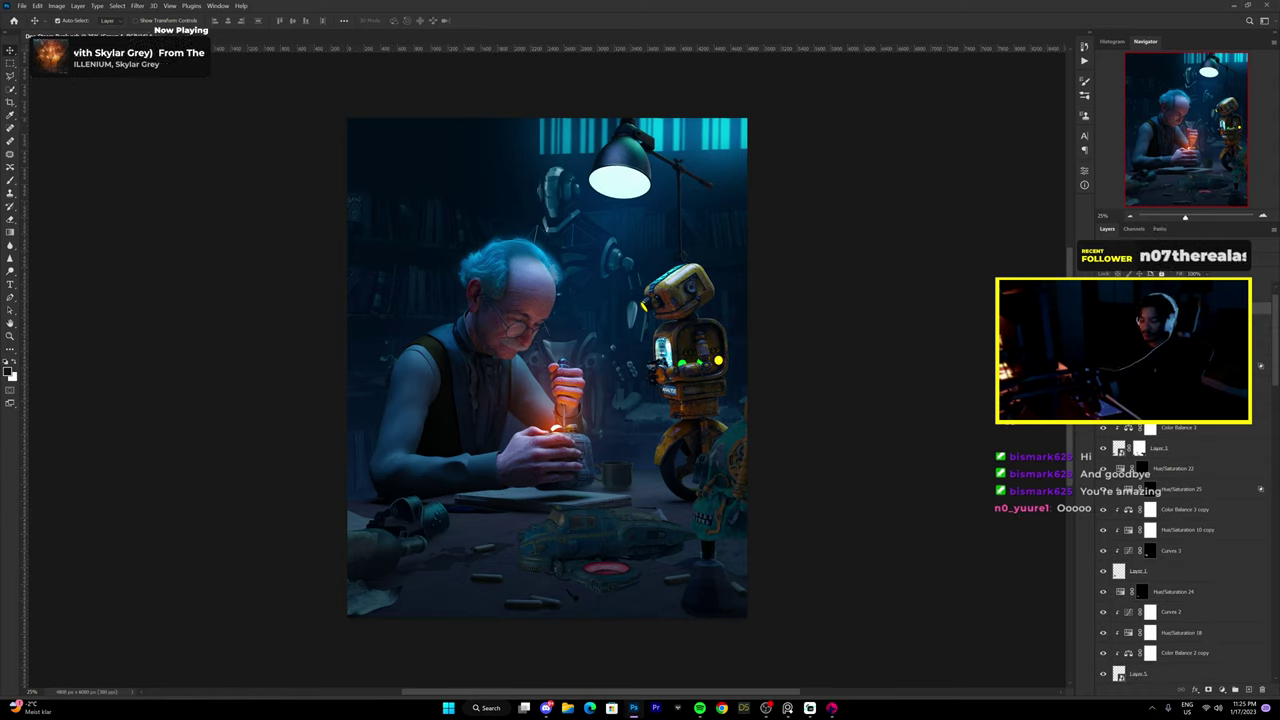
scroll(1180, 560, down, 1)
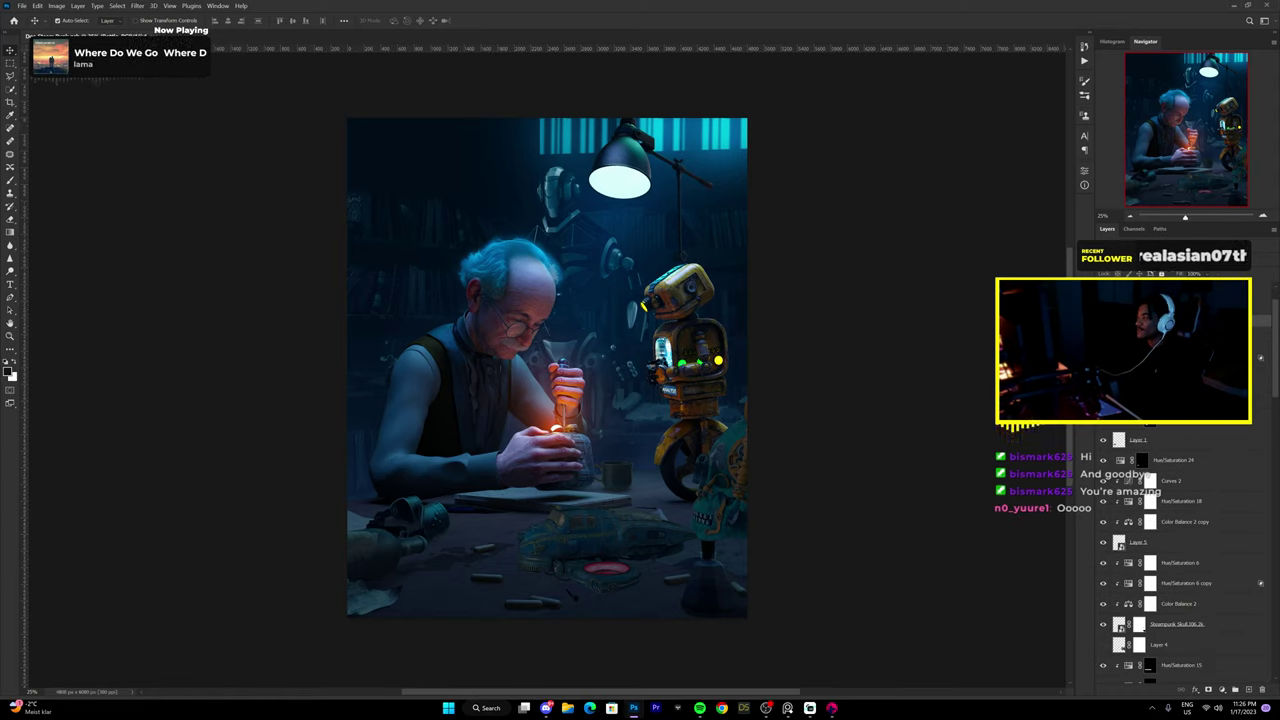
scroll(1180, 560, down, 8)
scroll(1260, 493, down, 2)
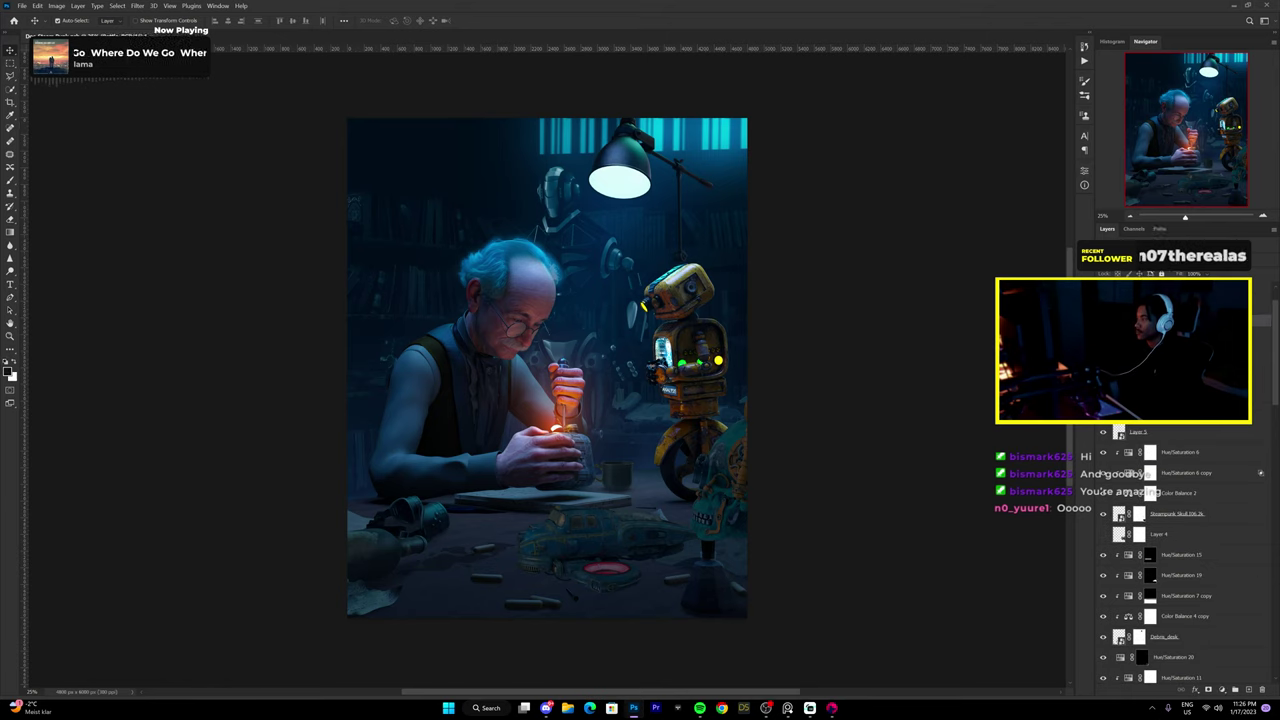
scroll(1260, 493, down, 2)
scroll(1260, 450, down, 1)
scroll(1260, 382, down, 3)
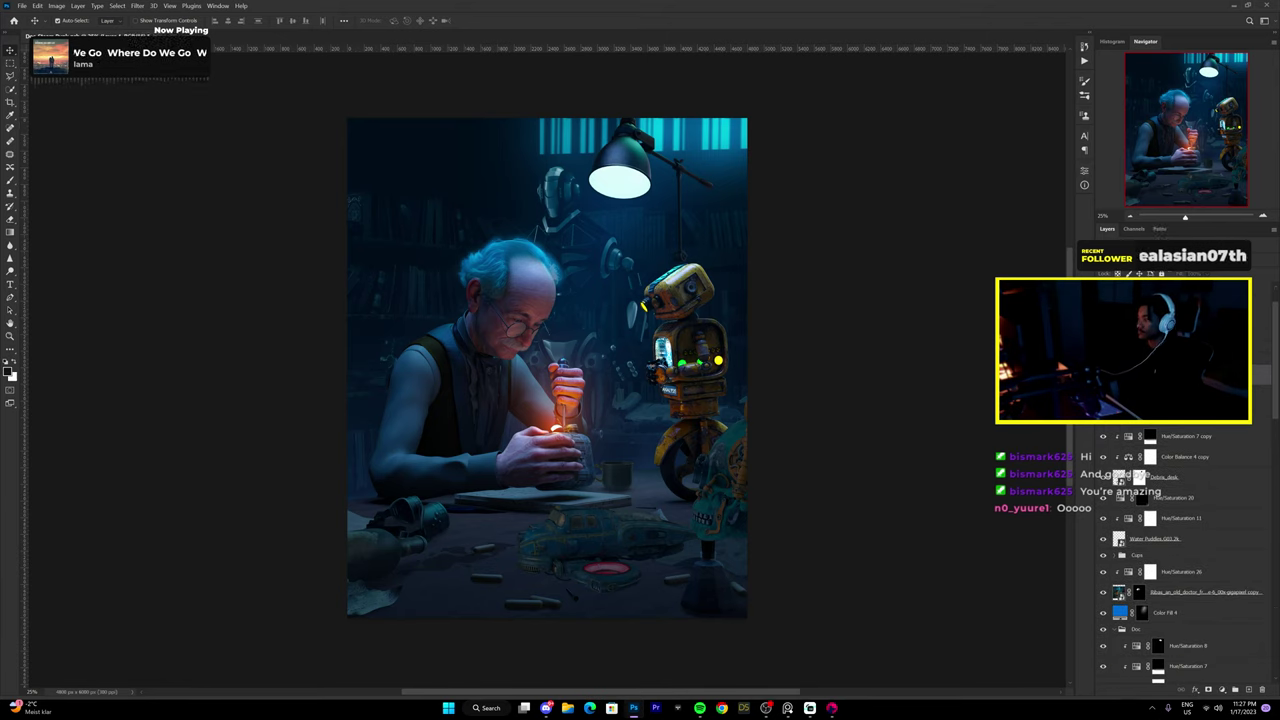
scroll(1102, 434, down, 2)
scroll(1102, 434, down, 1)
scroll(1102, 434, down, 2)
scroll(1102, 434, down, 2)
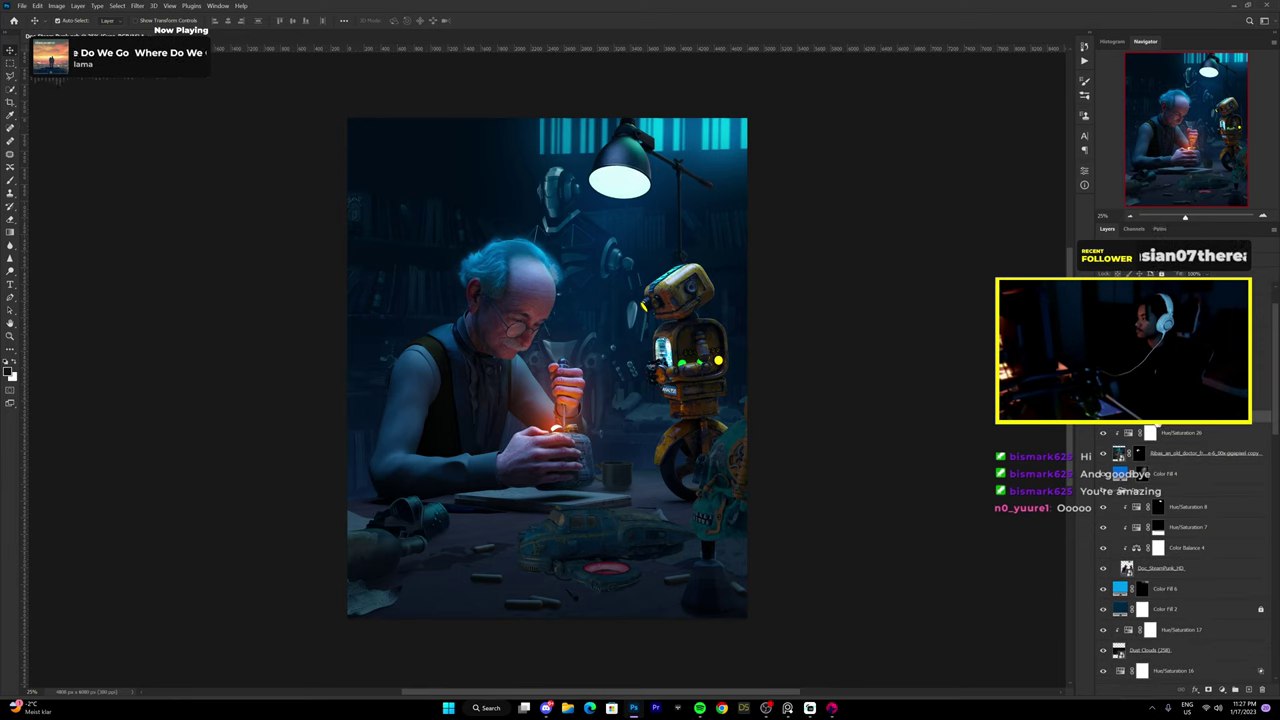
click(1165, 448)
Collapse the expanded layer groups and delete the Hue/Saturation 2 and Color Fill 1 layers.
scroll(1165, 452, down, 2)
scroll(1165, 452, down, 2)
scroll(1165, 452, down, 2)
scroll(1185, 514, down, 3)
scroll(1185, 514, down, 3)
scroll(1185, 514, down, 2)
scroll(1185, 514, down, 3)
scroll(1160, 495, down, 3)
scroll(1138, 478, down, 3)
scroll(1140, 476, down, 2)
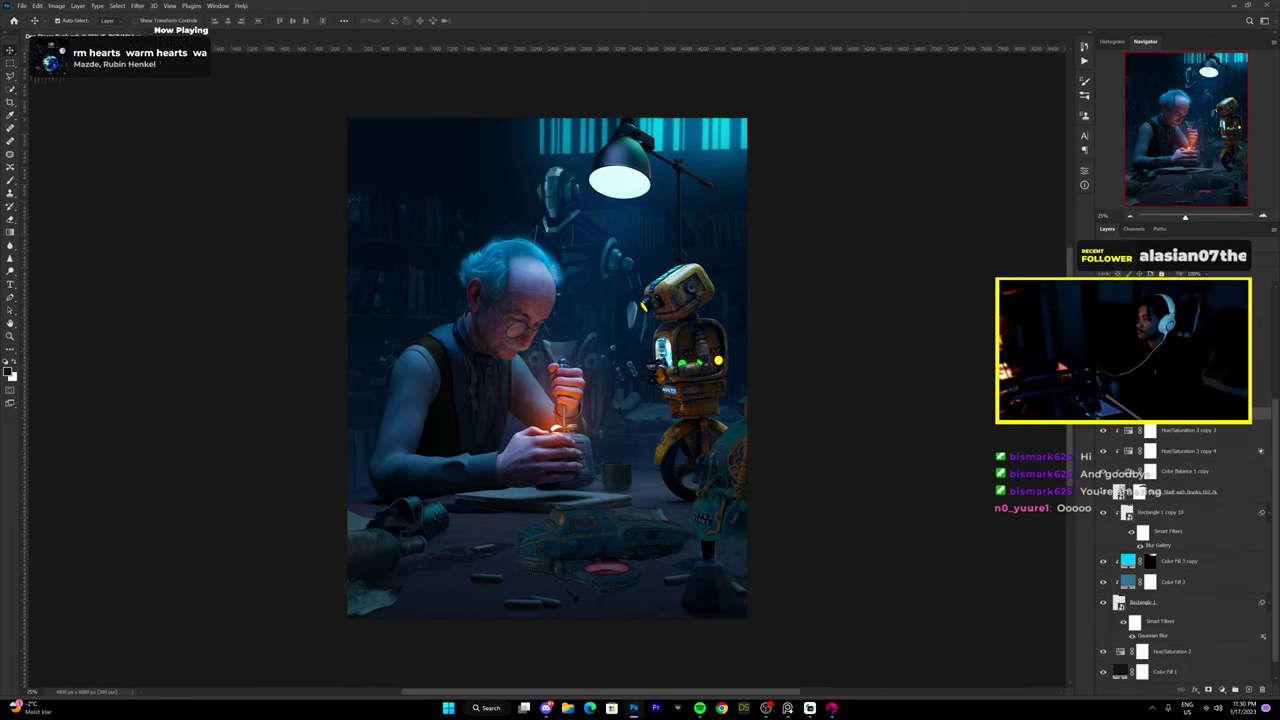
scroll(1144, 474, down, 2)
click(1120, 495)
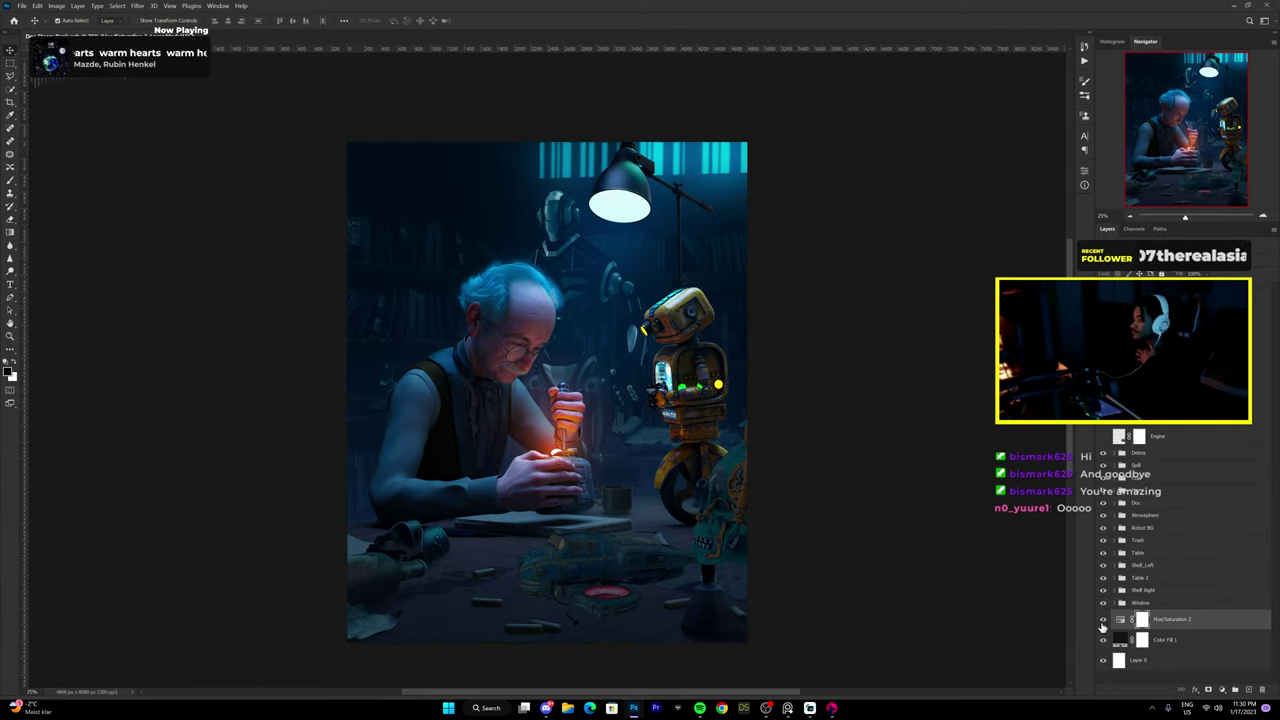
key(Delete)
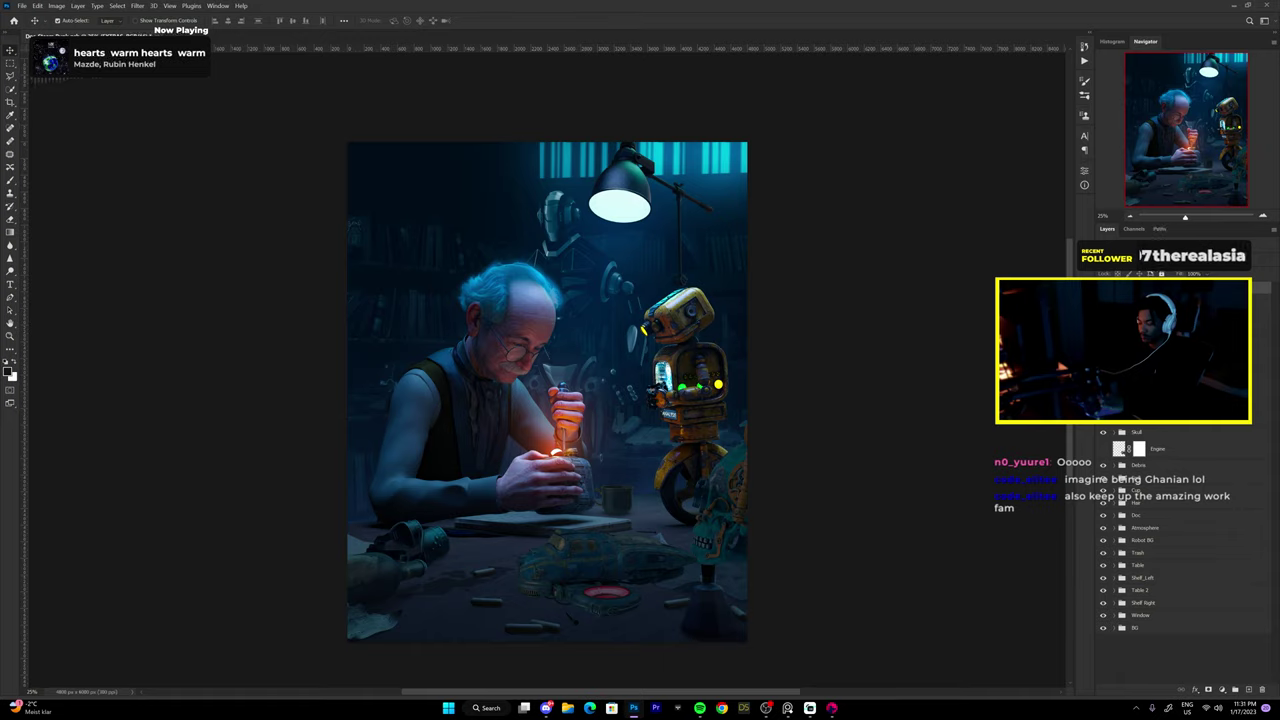
Give the bottom BG group a gray colour label.
scroll(1180, 520, down, 1)
scroll(1170, 480, down, 5)
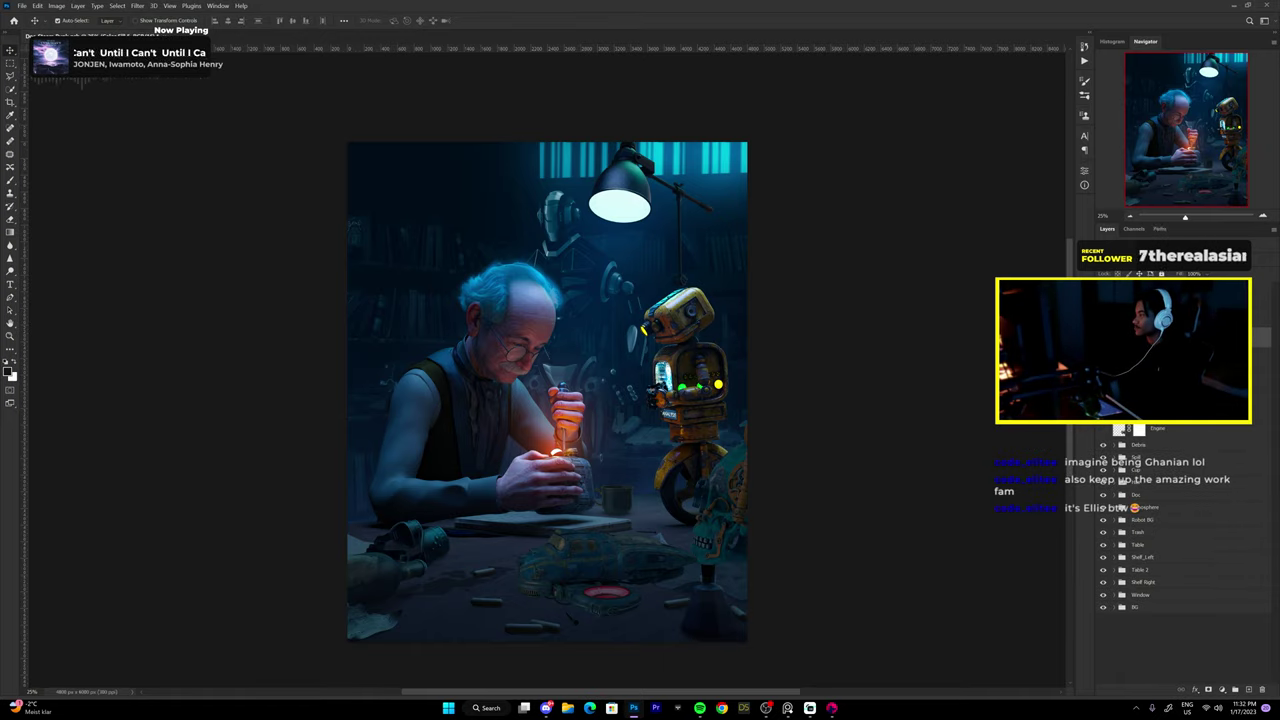
scroll(1170, 480, down, 3)
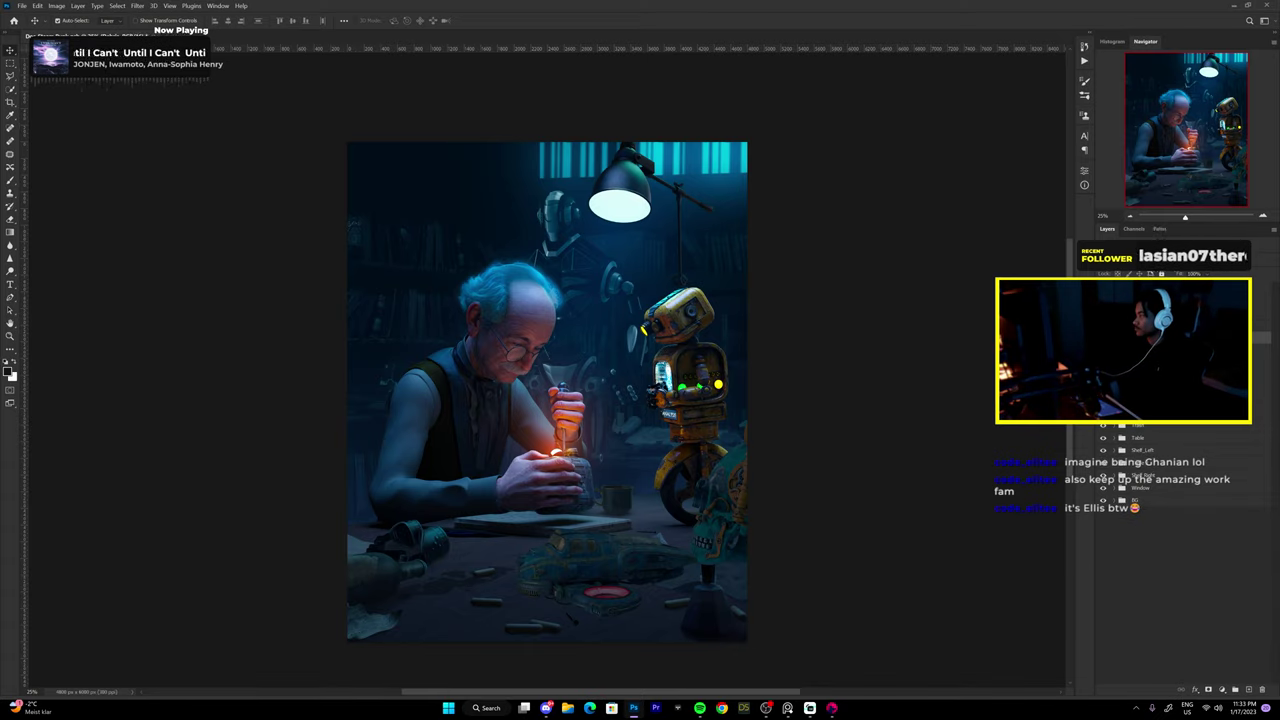
right_click(1118, 440)
click(1124, 438)
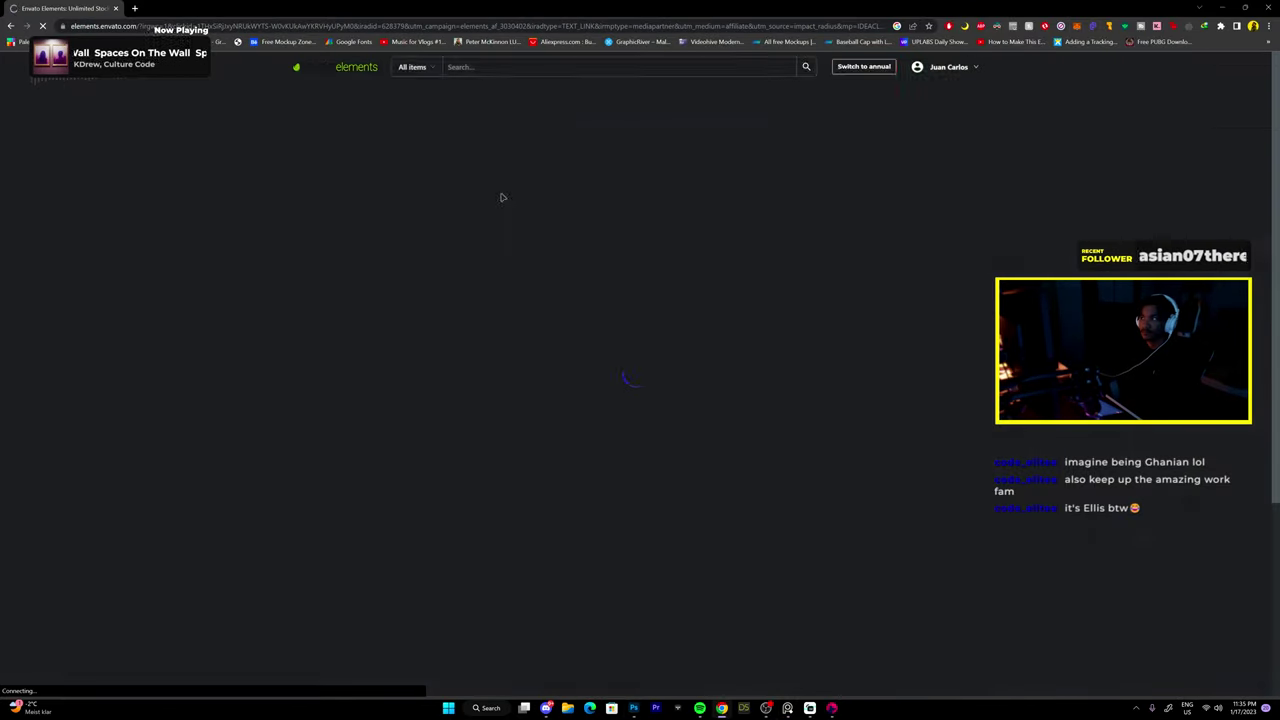
Open the first Bicycle item from the 'bicycle' 3D results in a new tab.
click(805, 67)
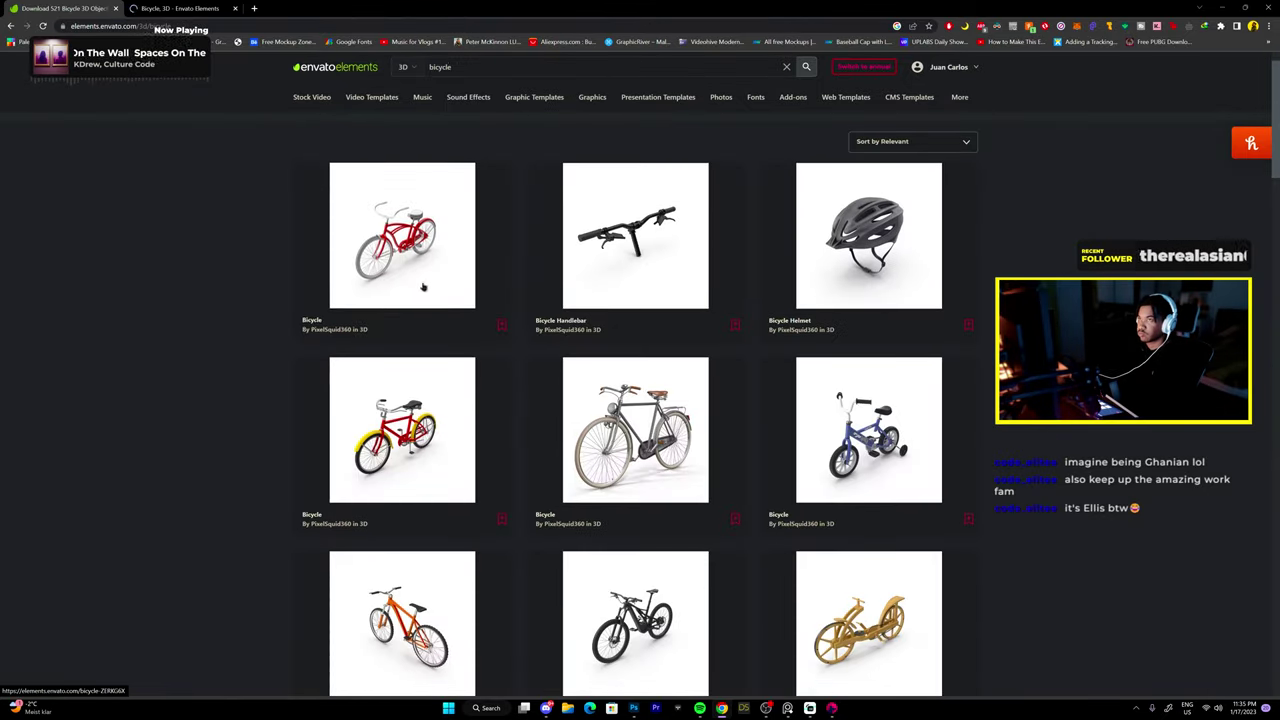
click(400, 250)
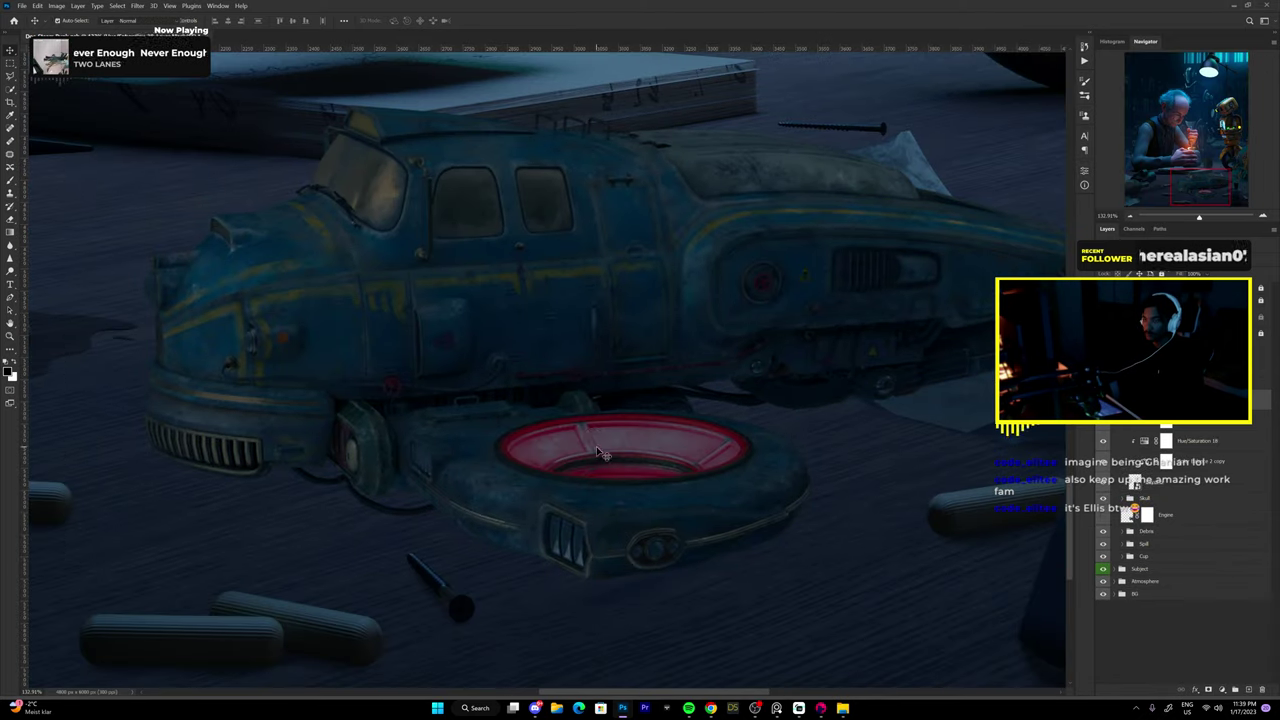
Paint out the red tint inside the ring and darken the ship's underside and engine on the mask.
mouse_move(631, 433)
mouse_down()
mouse_move(700, 445)
mouse_move(698, 456)
mouse_up()
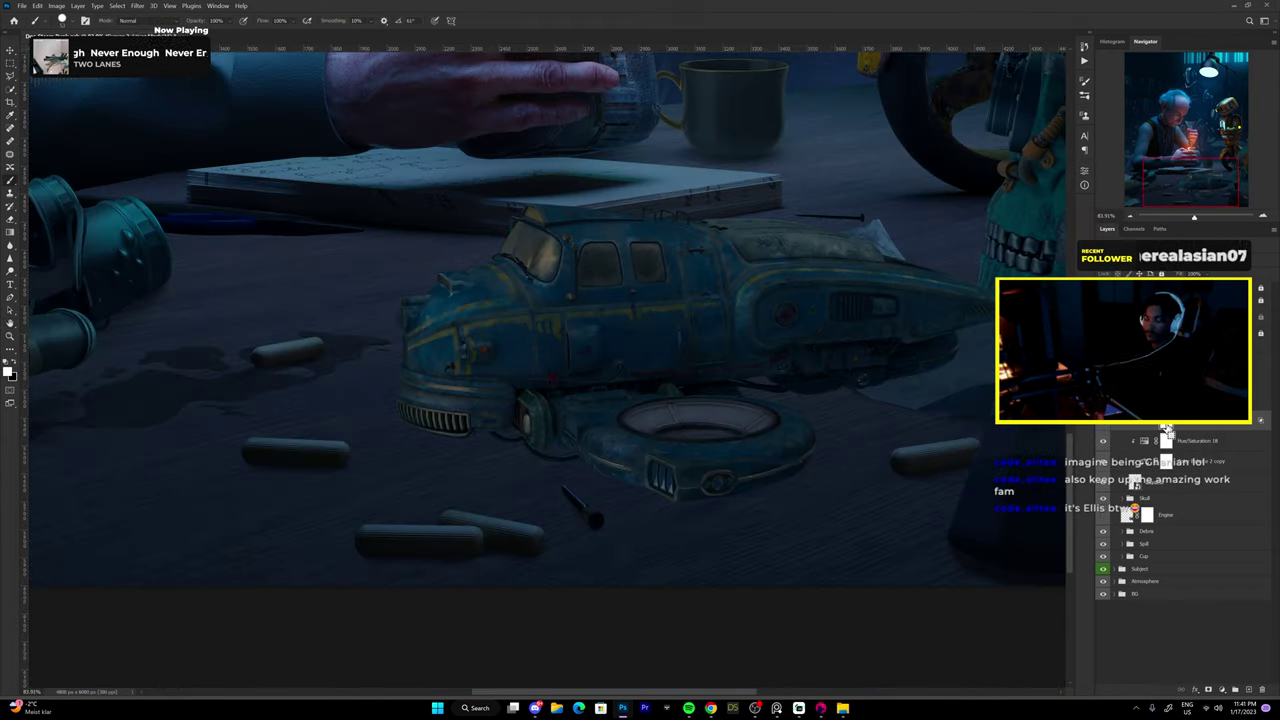
mouse_move(750, 507)
mouse_down()
mouse_move(771, 491)
mouse_move(563, 449)
mouse_move(859, 331)
mouse_move(442, 387)
mouse_move(733, 221)
mouse_up()
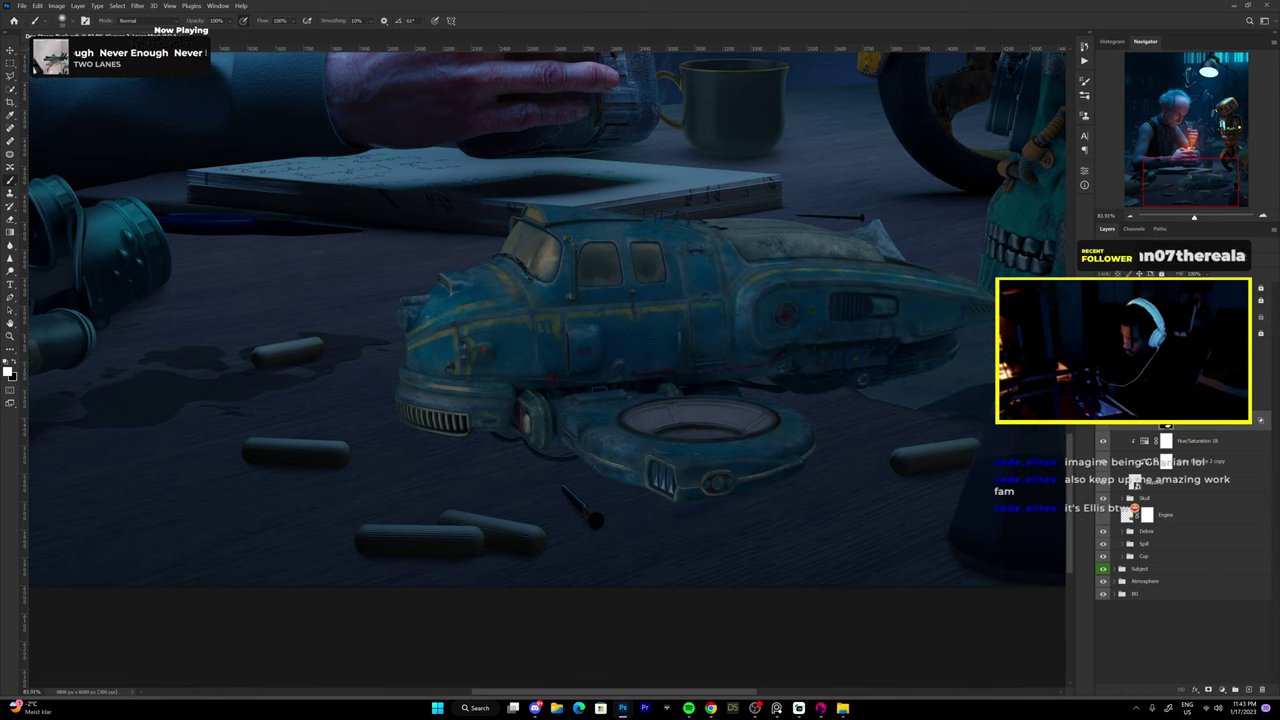
click(1166, 440)
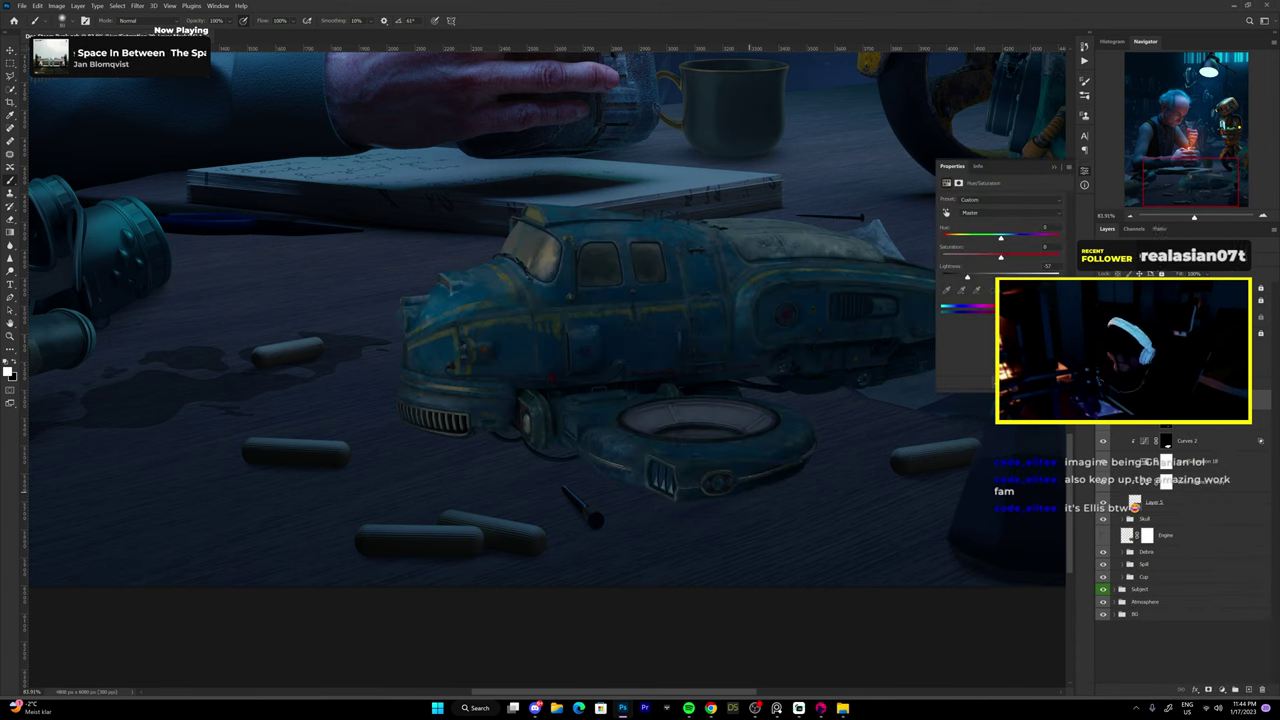
Add a darkening Hue/Saturation 30 layer above Skull and enlarge the brush for the hovercraft floor.
click(902, 377)
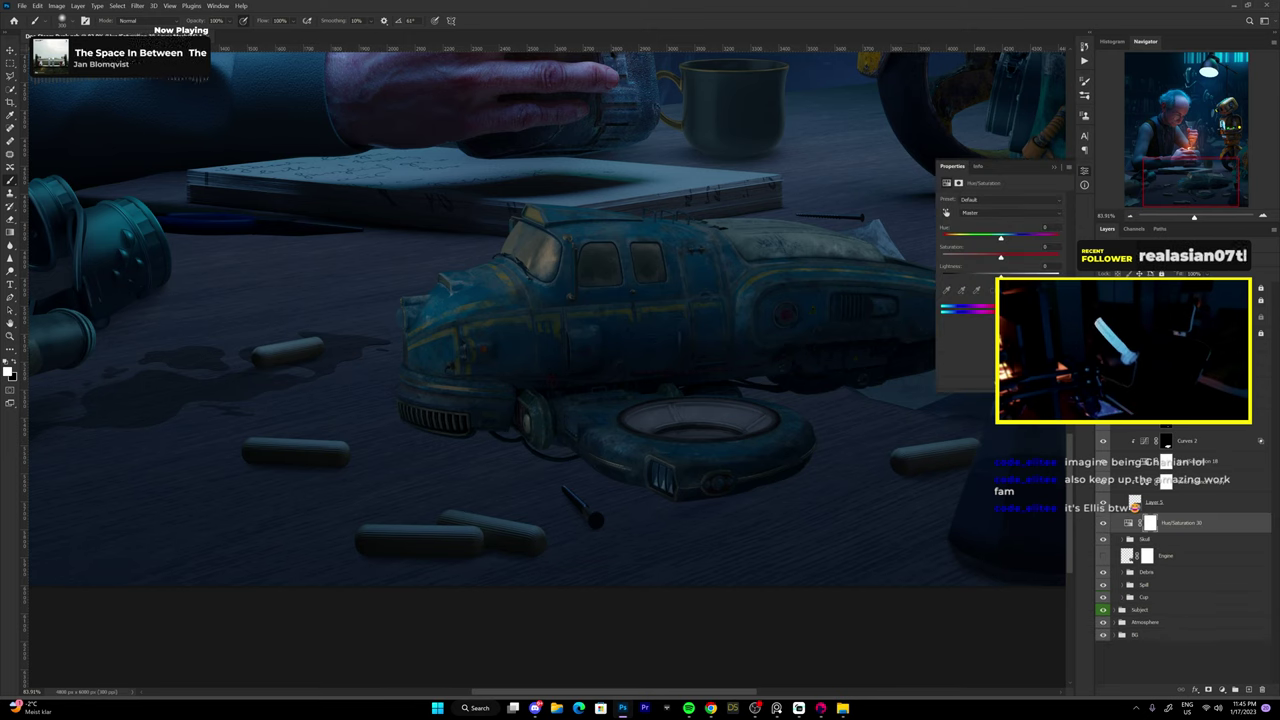
key(ctrl+u)
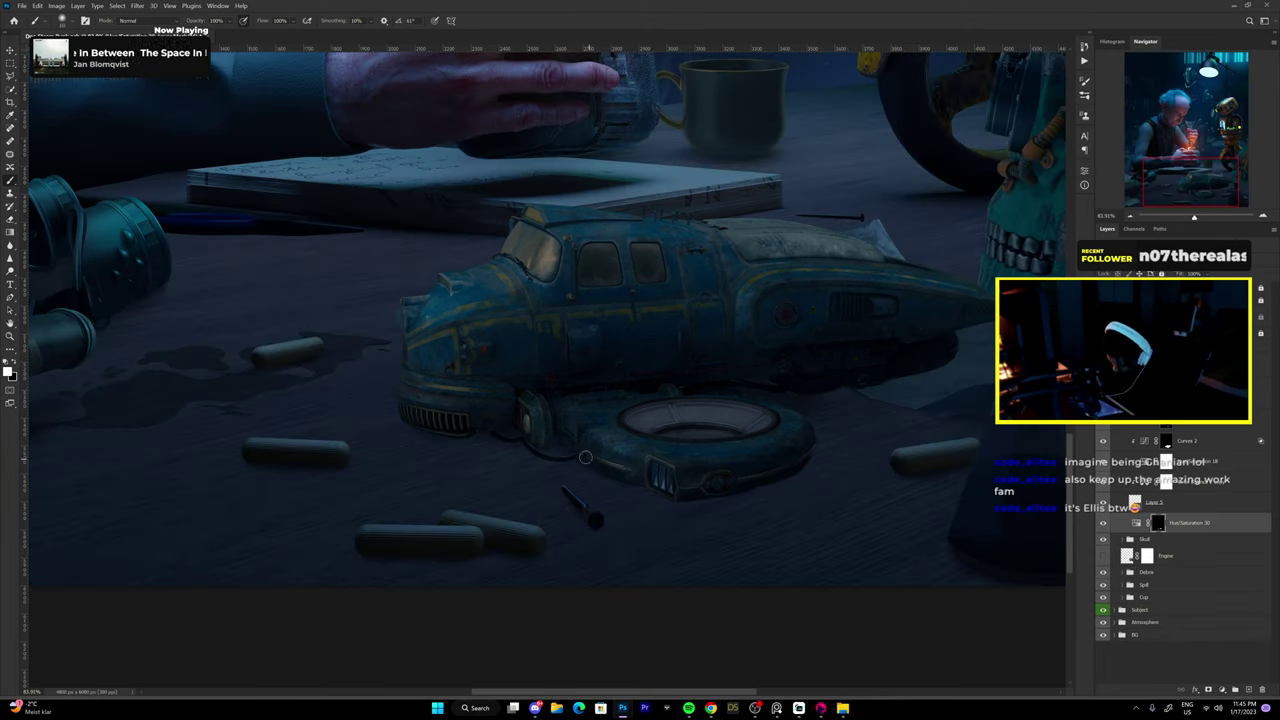
key(bracketright)
key(bracketright)
key(bracketright)
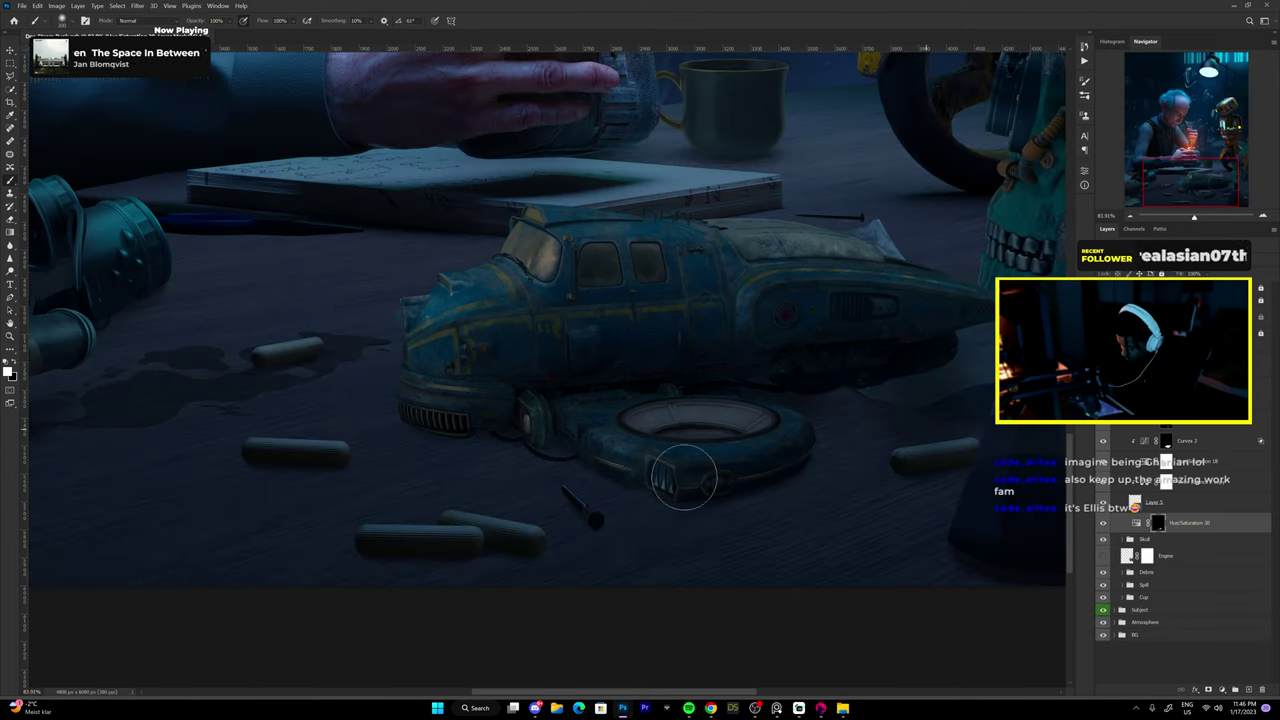
scroll(894, 457, down, 1)
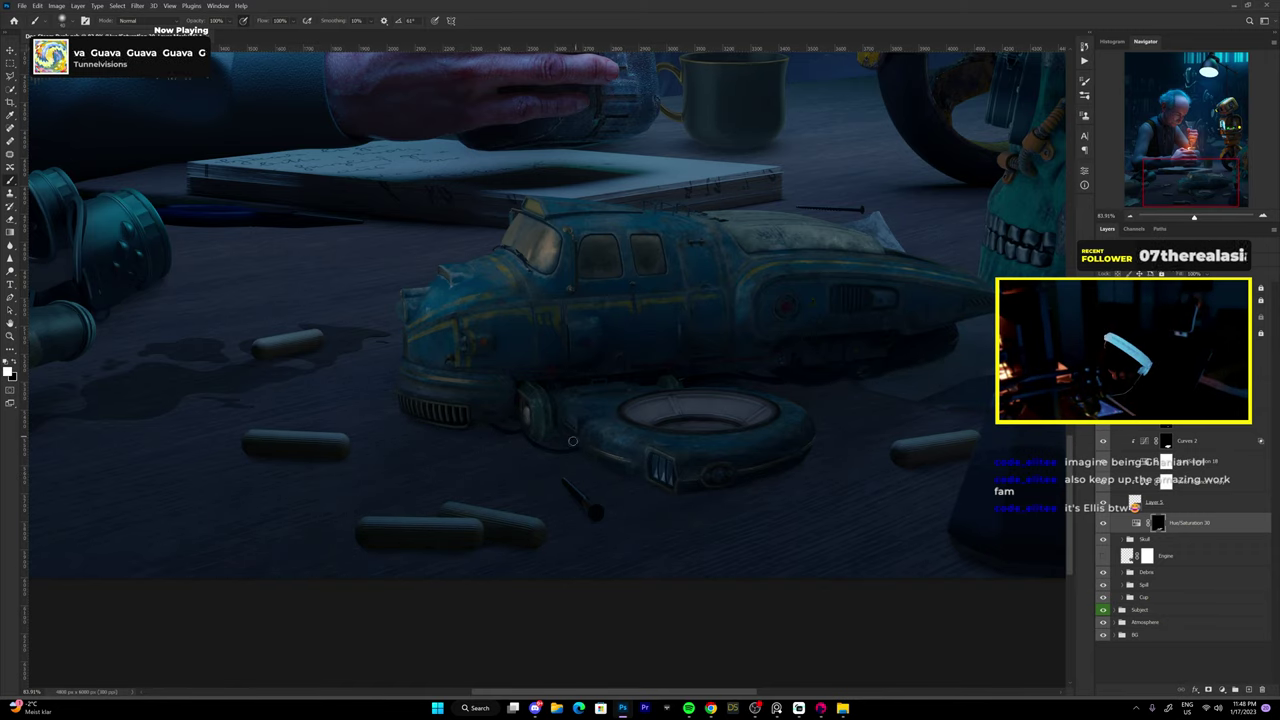
scroll(577, 440, up, 5)
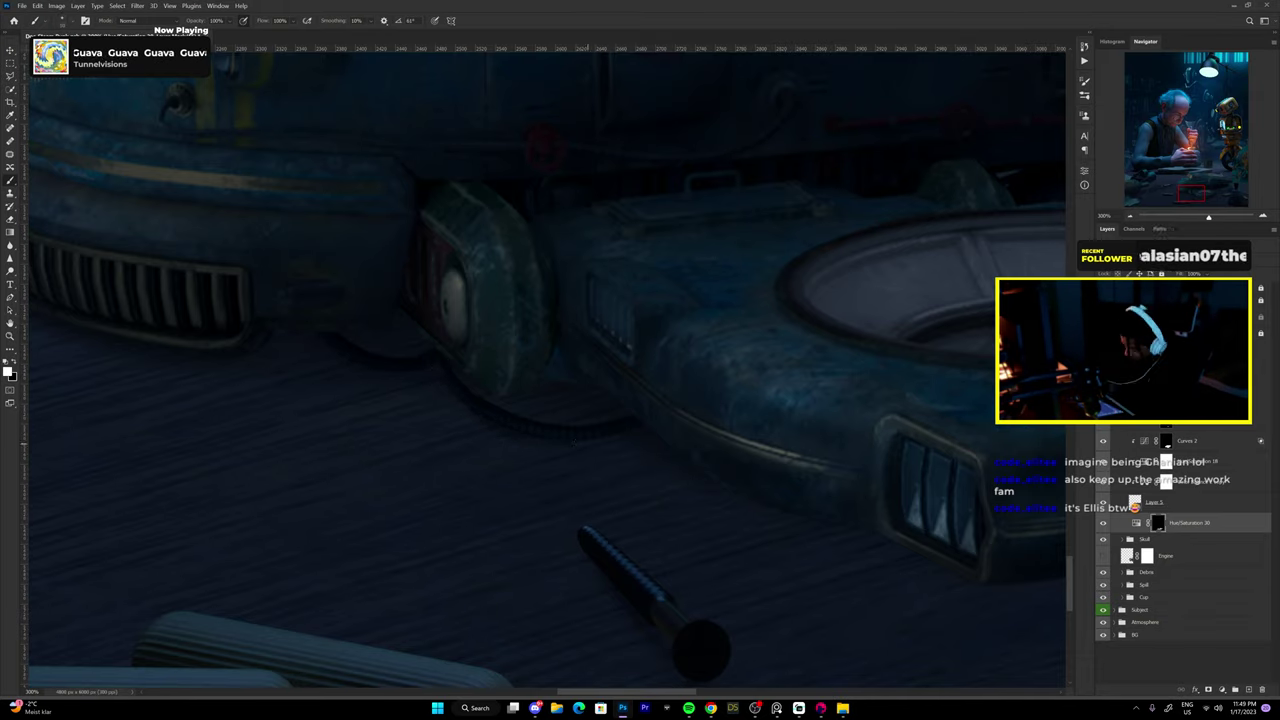
mouse_move(813, 519)
mouse_down()
mouse_move(642, 395)
mouse_move(604, 477)
mouse_up()
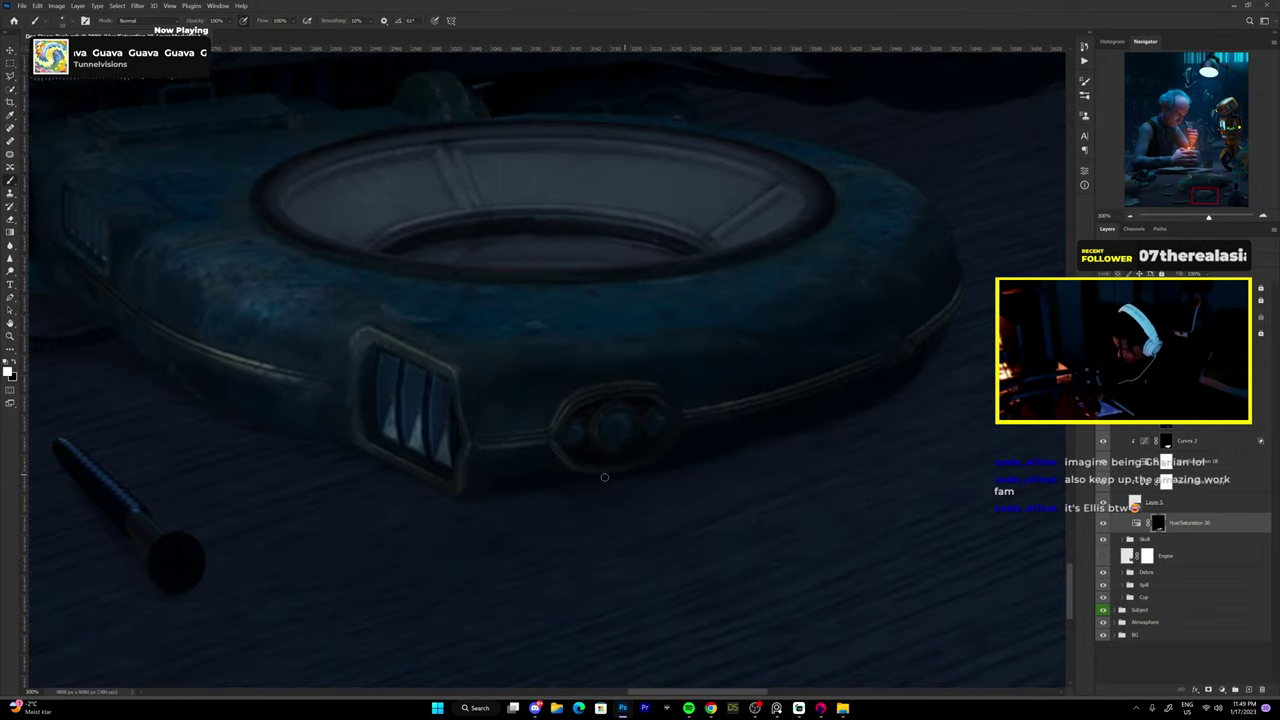
scroll(477, 540, down, 2)
scroll(477, 540, down, 2)
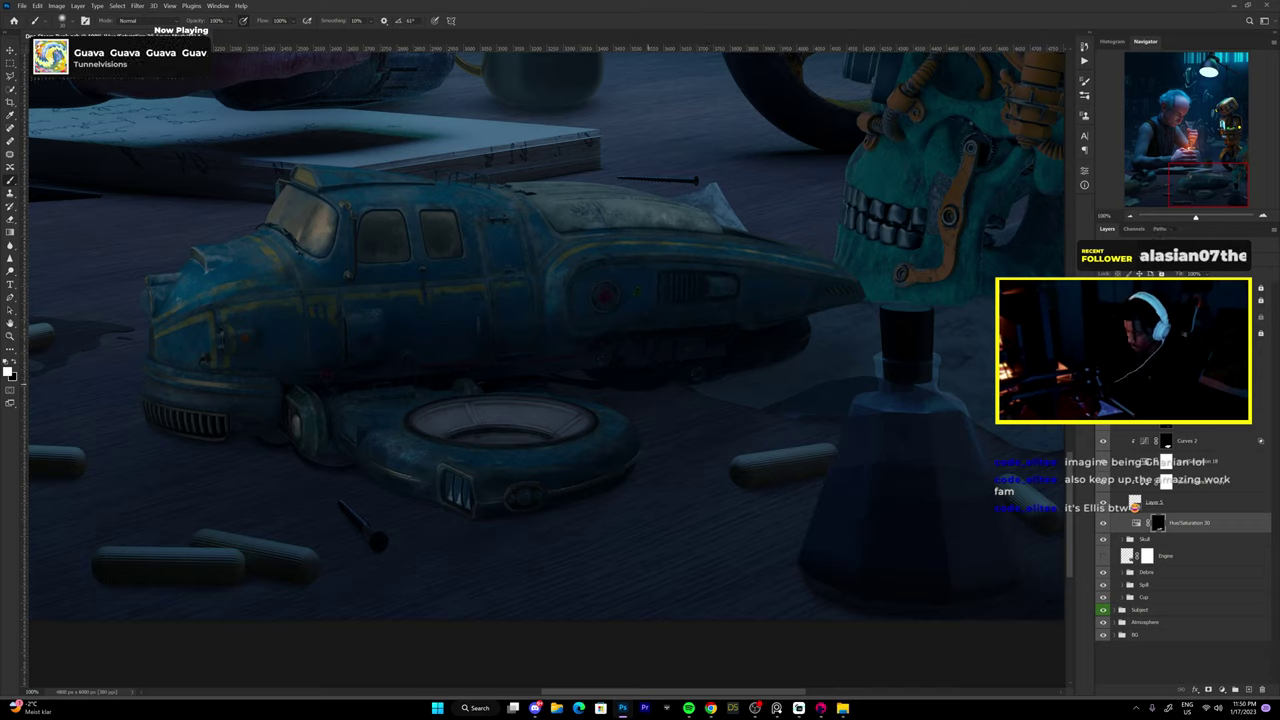
drag(260, 458, 388, 408)
scroll(490, 343, down, 5)
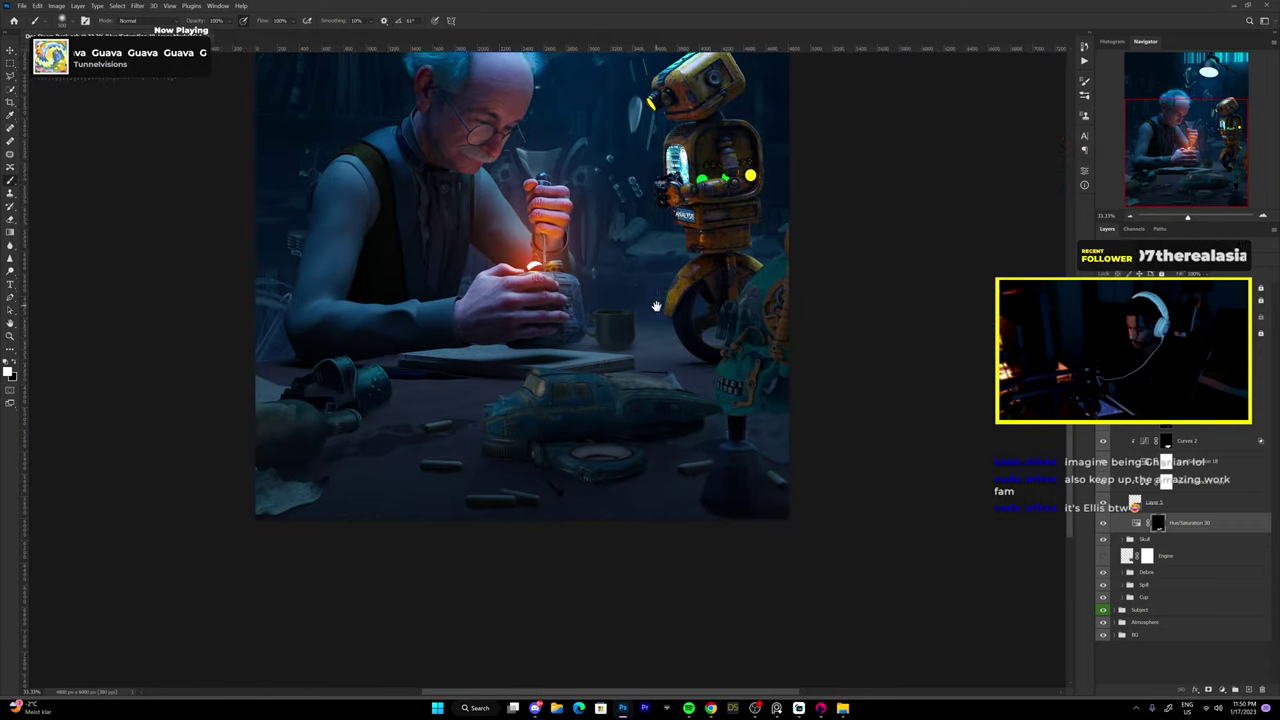
scroll(490, 343, up, 4)
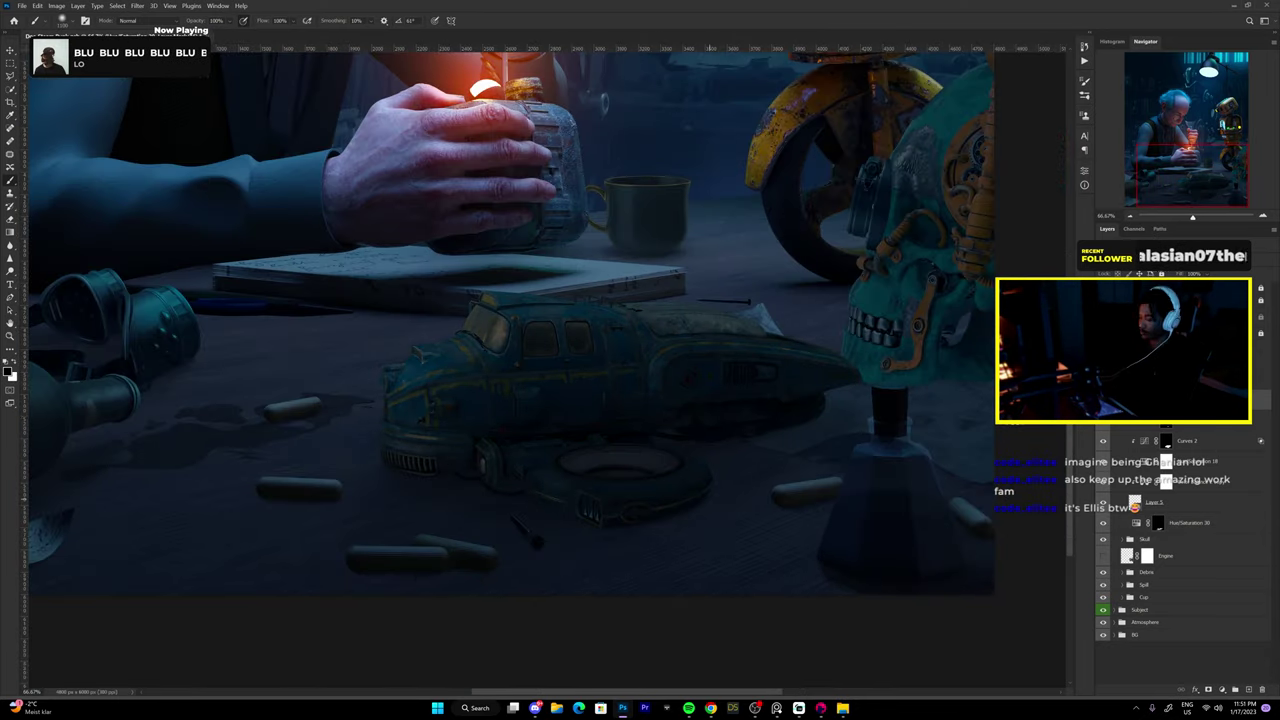
Add a strong brightening Hue/Saturation 31 layer over the hovercraft and invert its mask to black.
scroll(548, 366, down, 3)
scroll(548, 366, up, 1)
click(1226, 692)
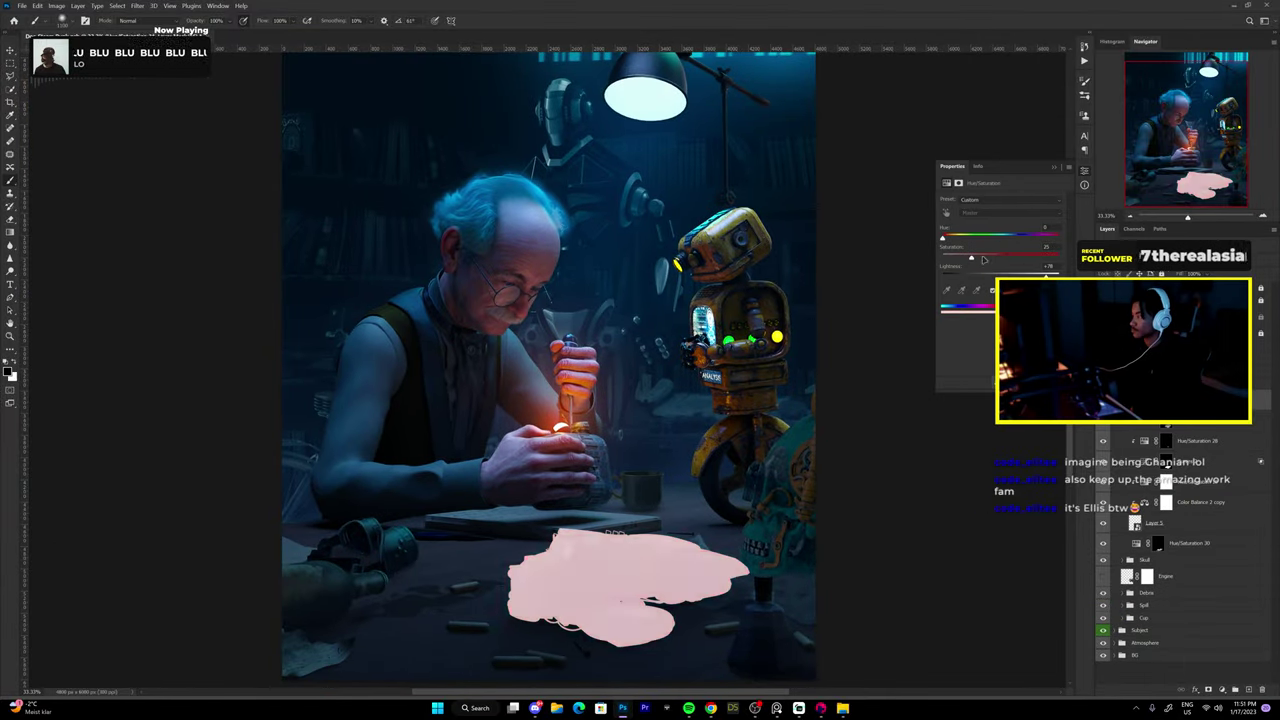
key(ctrl+i)
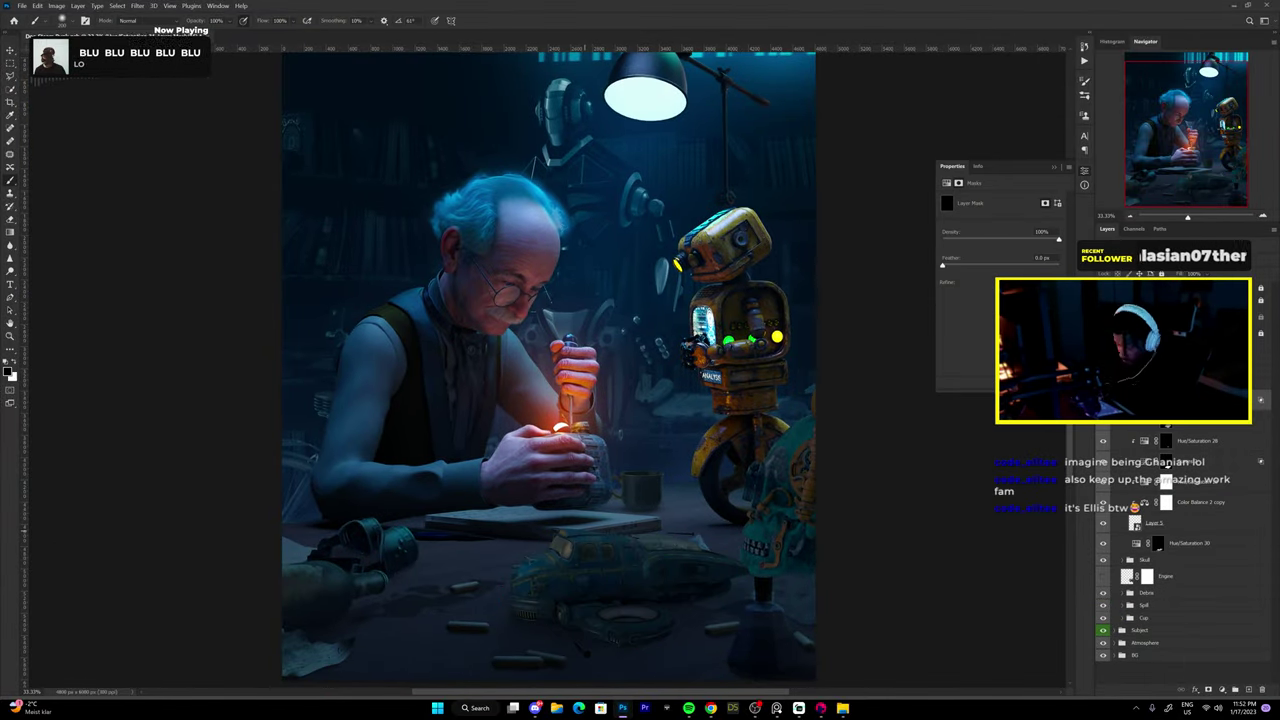
Brush white highlights onto the toy car's roof and side, then fit the image on screen.
scroll(660, 570, up, 2)
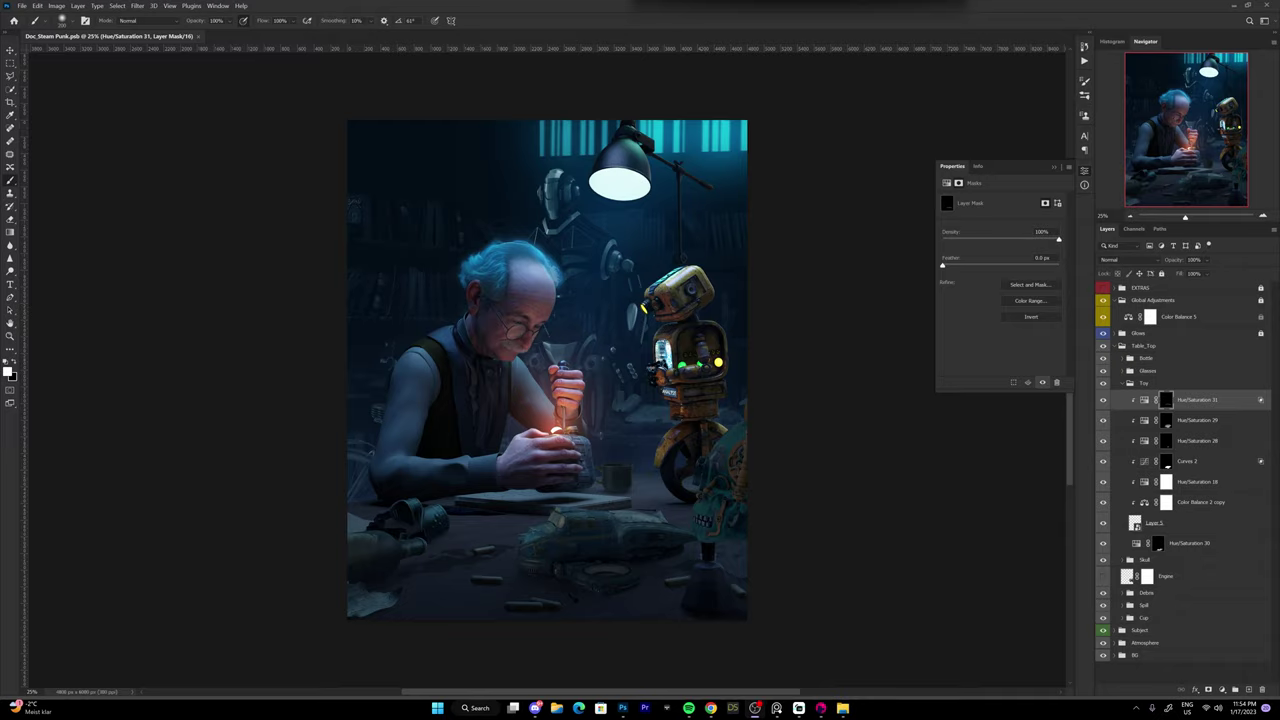
scroll(608, 531, up, 2)
scroll(586, 466, up, 5)
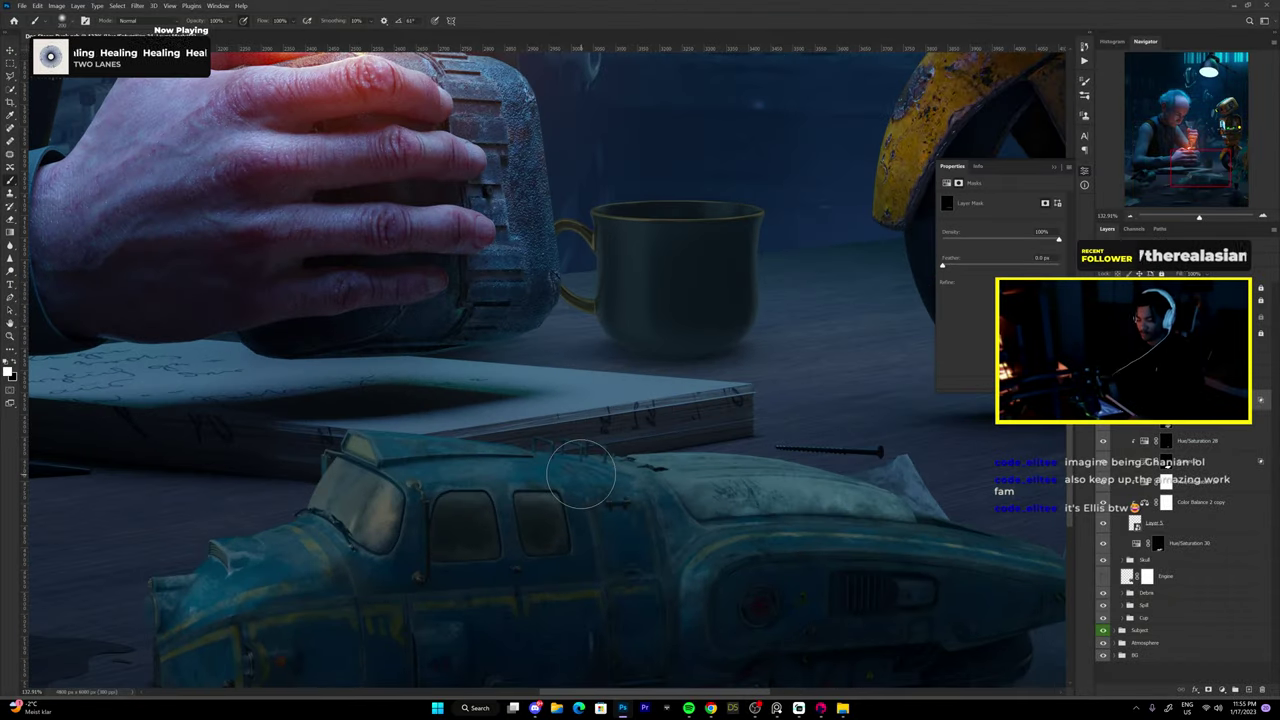
drag(650, 455, 890, 480)
drag(710, 465, 900, 490)
drag(690, 560, 1010, 545)
mouse_move(390, 485)
mouse_down()
mouse_move(660, 483)
mouse_move(690, 470)
mouse_up()
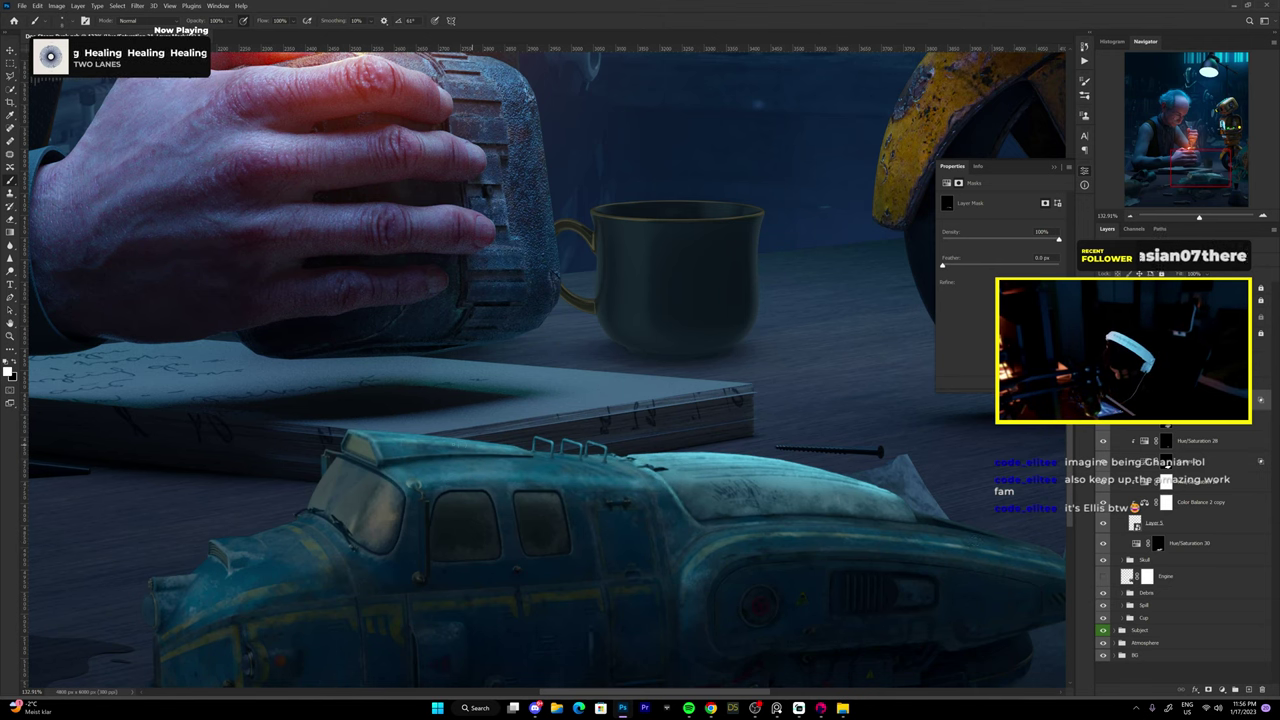
drag(620, 560, 320, 290)
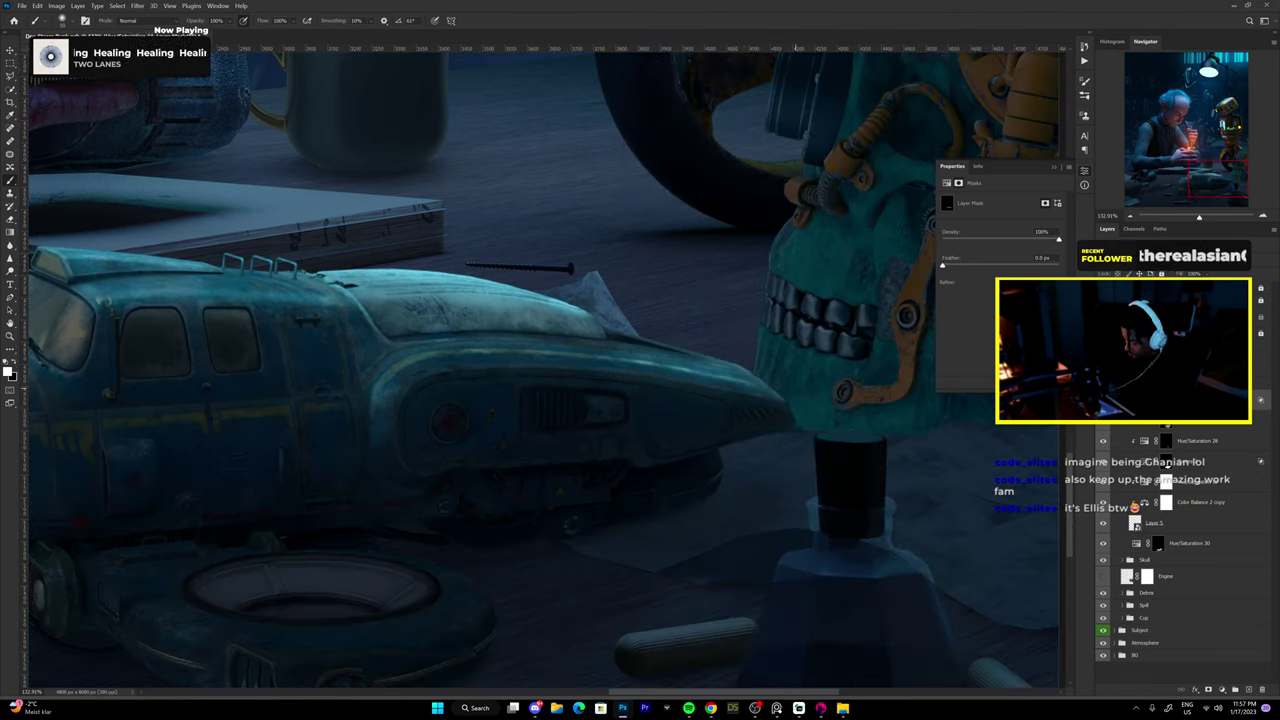
scroll(600, 500, down, 2)
scroll(561, 506, left, 3)
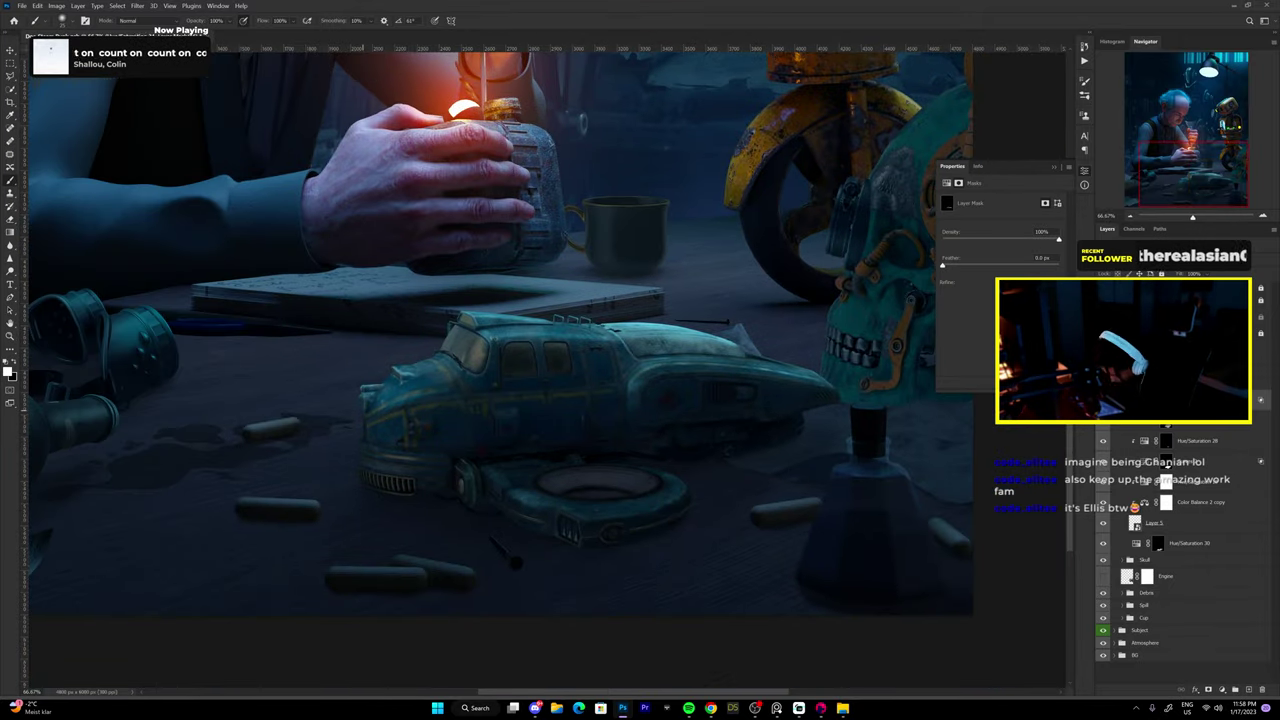
key(ctrl+0)
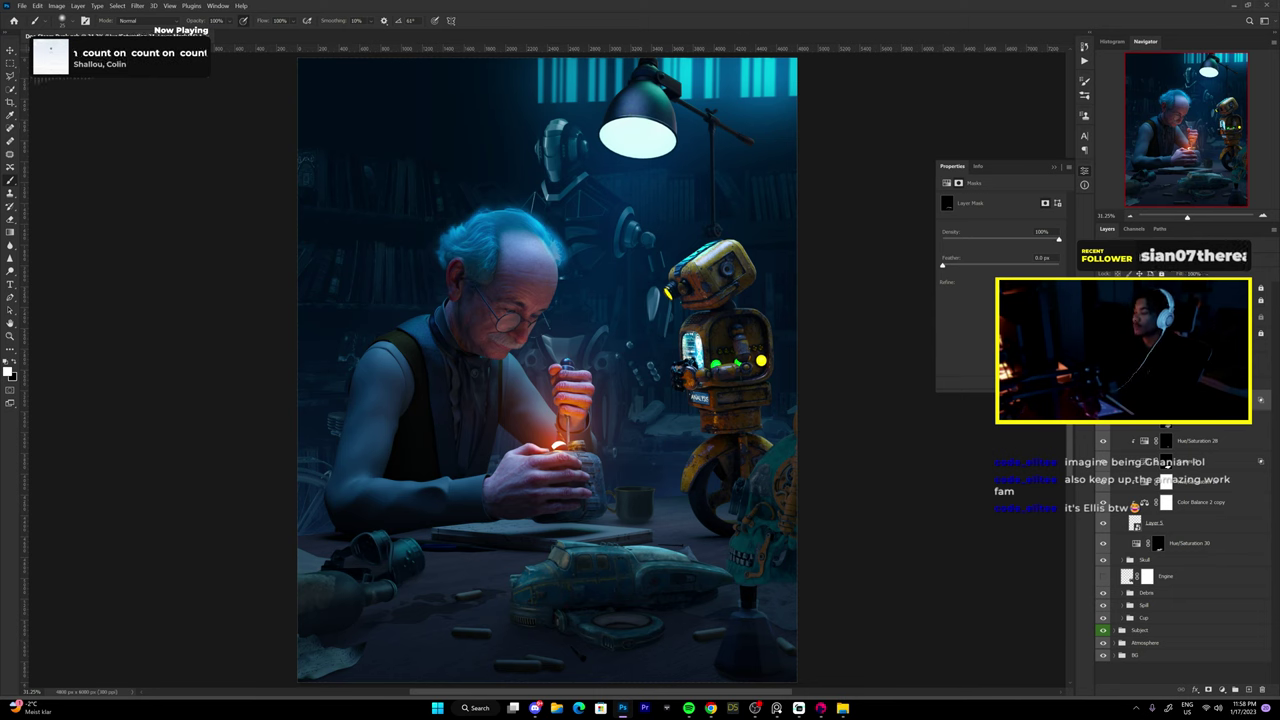
Add a Selective Color adjustment above Levels 3 and open its layer mask options.
key(v)
click(1185, 647)
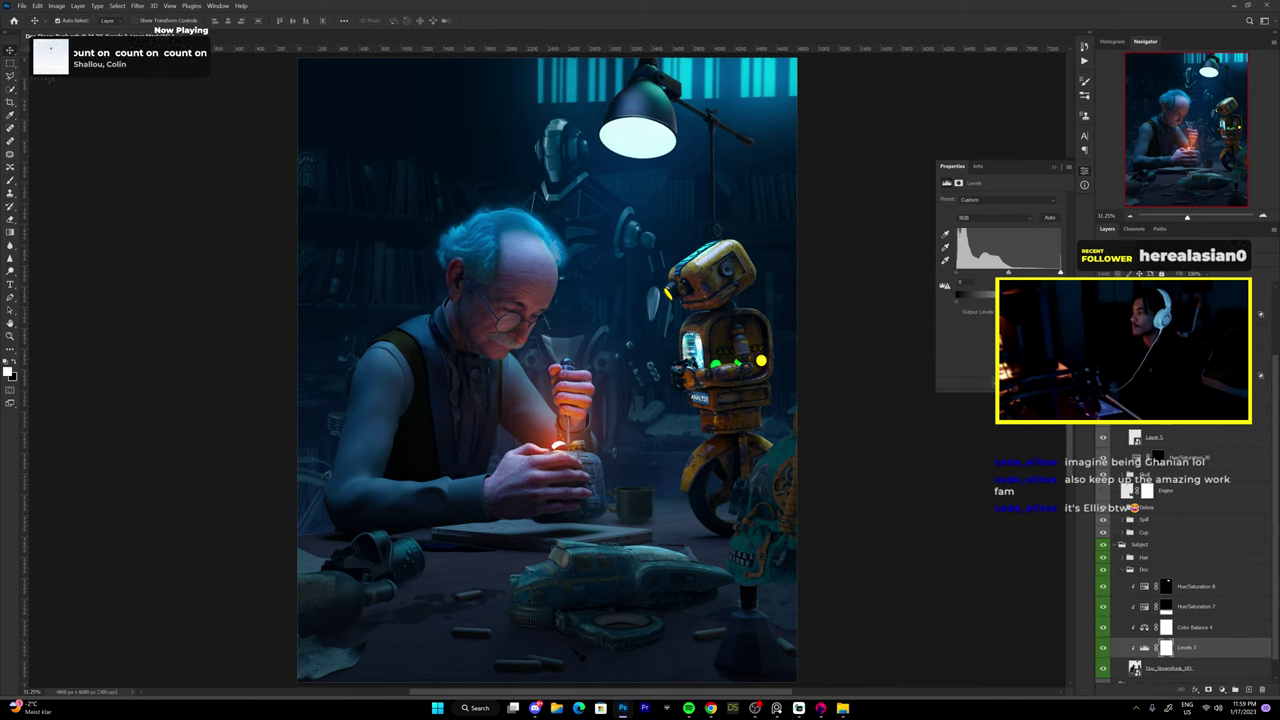
key(ctrl+alt+shift+s)
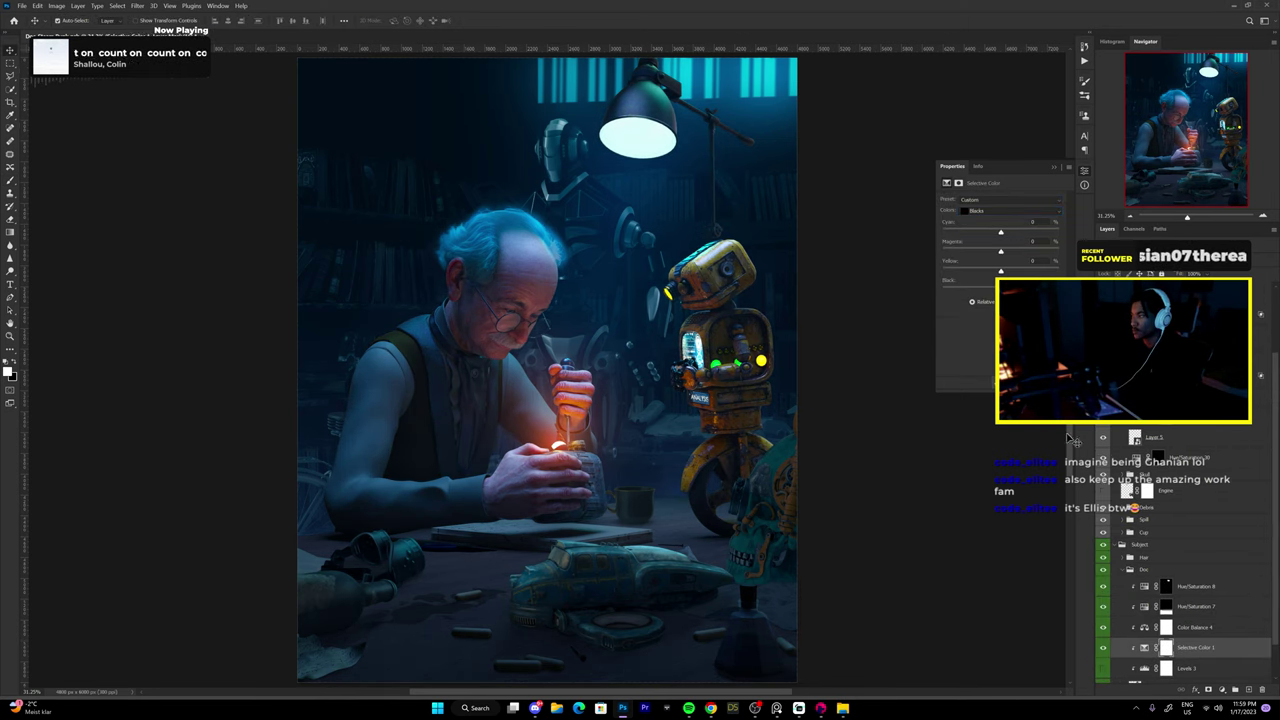
scroll(724, 400, up, 3)
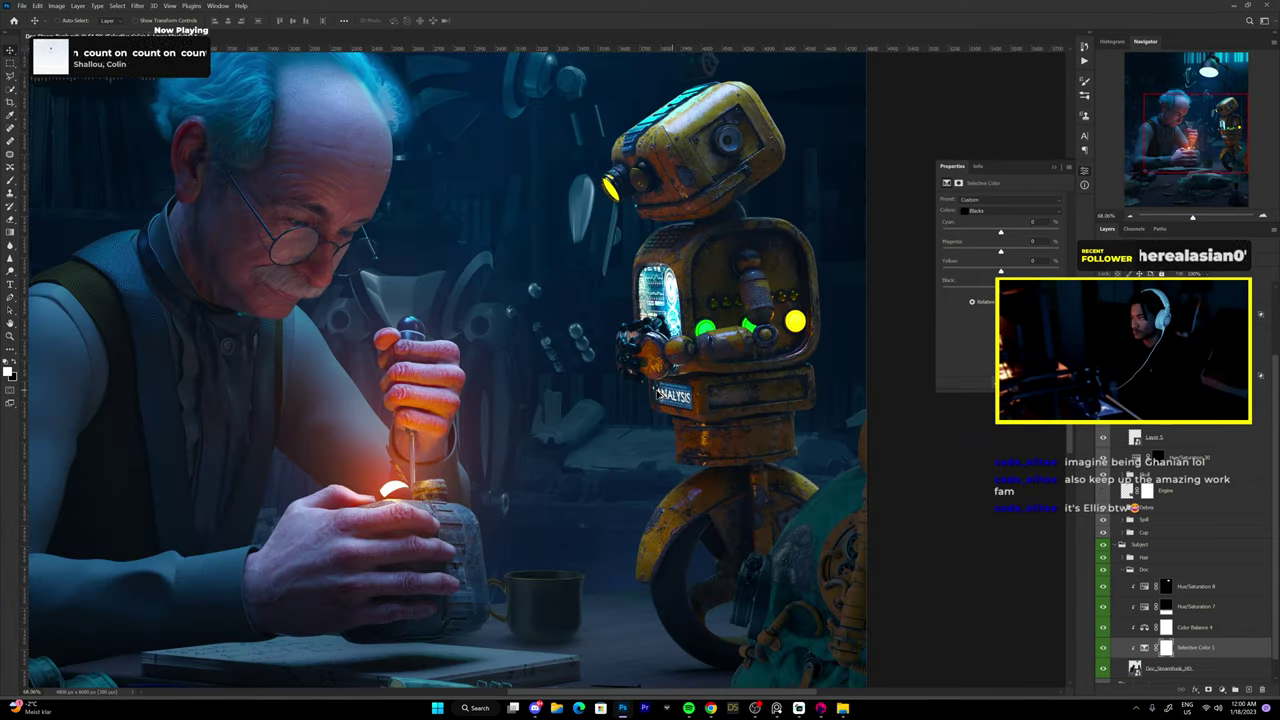
key(ctrl+0)
right_click(1120, 510)
Paint light arcs above the man's head and hand, four lamp rays, and brighten the table.
key(b)
drag(452, 260, 752, 268)
drag(548, 384, 590, 386)
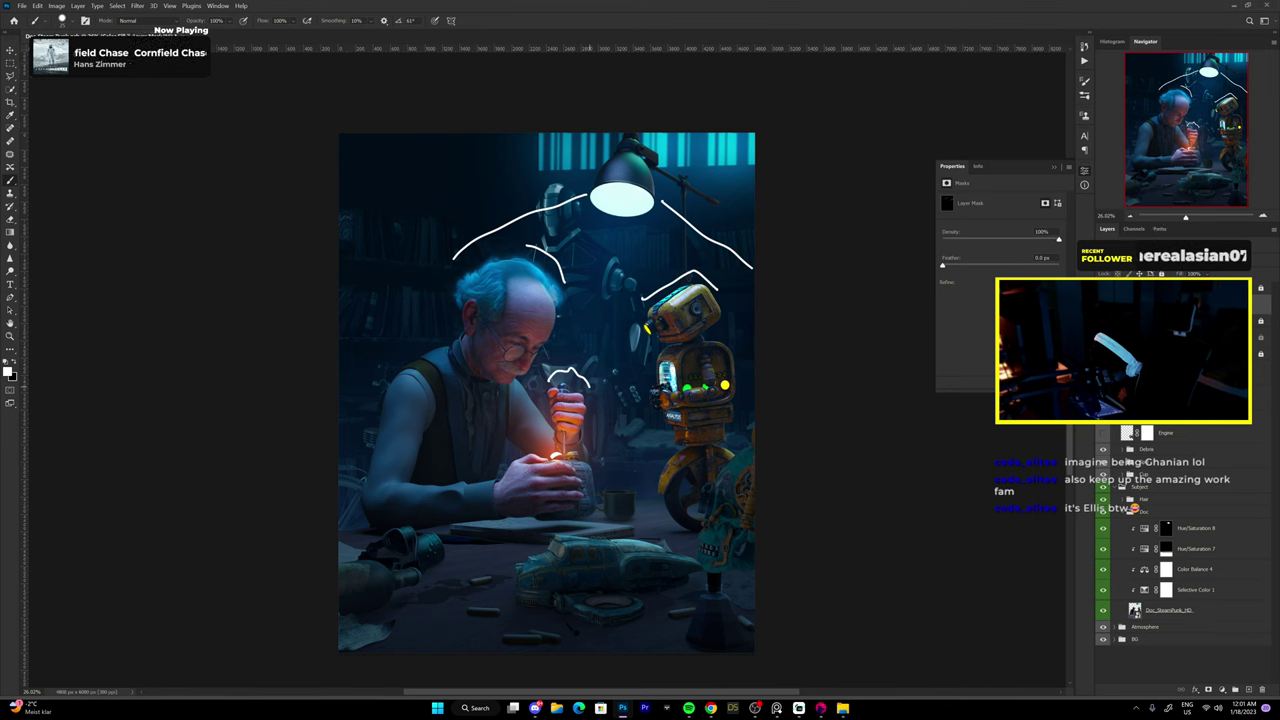
drag(596, 214, 340, 482)
drag(615, 215, 434, 632)
drag(638, 216, 597, 652)
drag(655, 216, 754, 600)
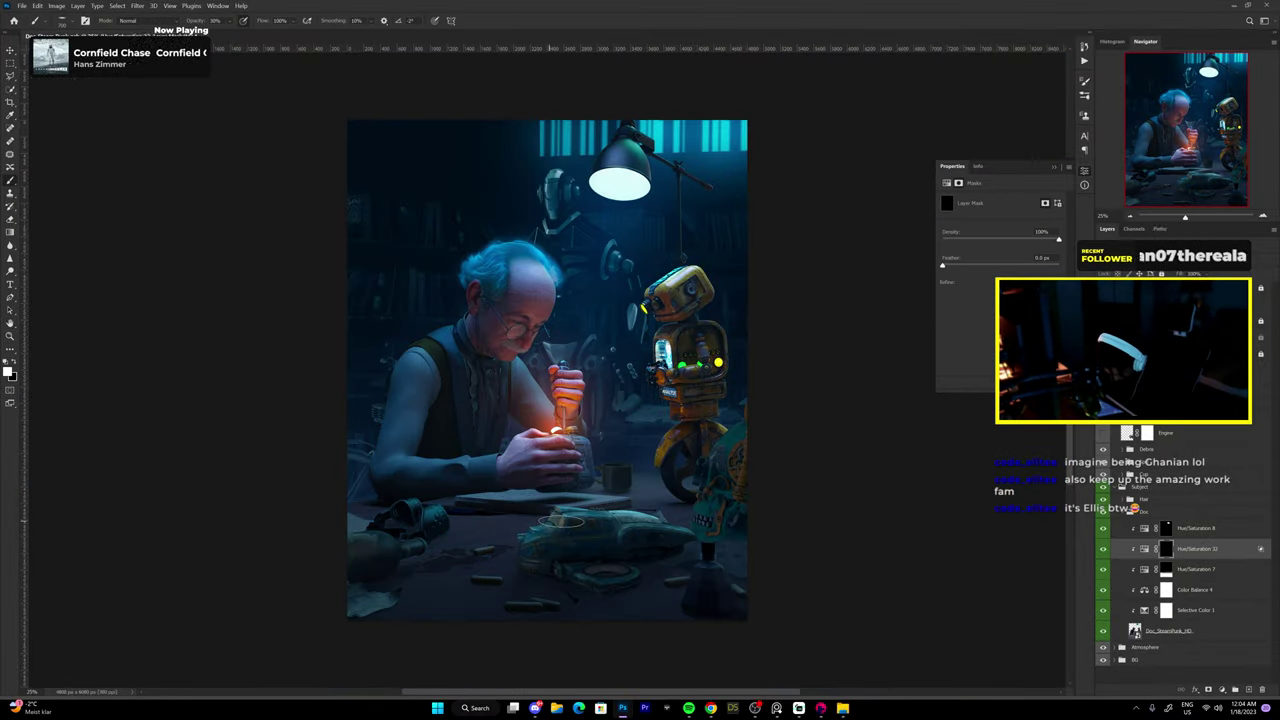
key(0)
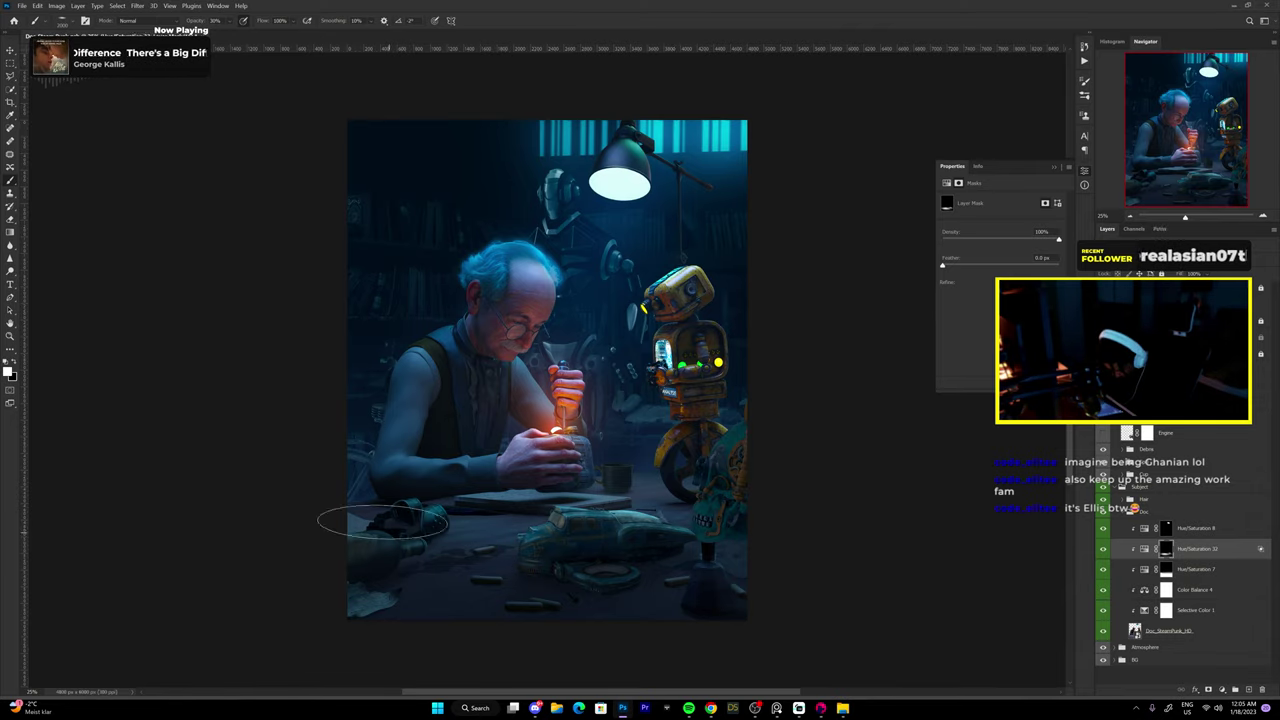
drag(631, 513, 531, 532)
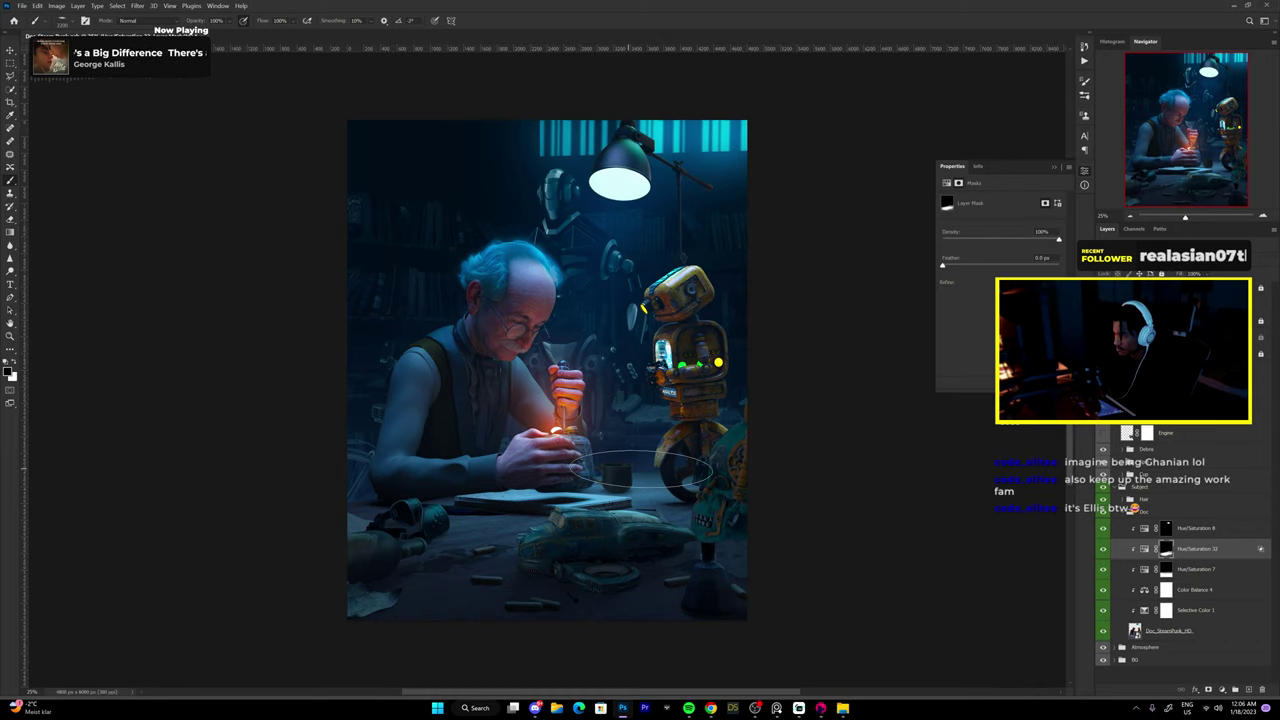
Add a black-masked Curves 4 adjustment above Hue/Saturation 32 for the old man.
key(ctrl+m)
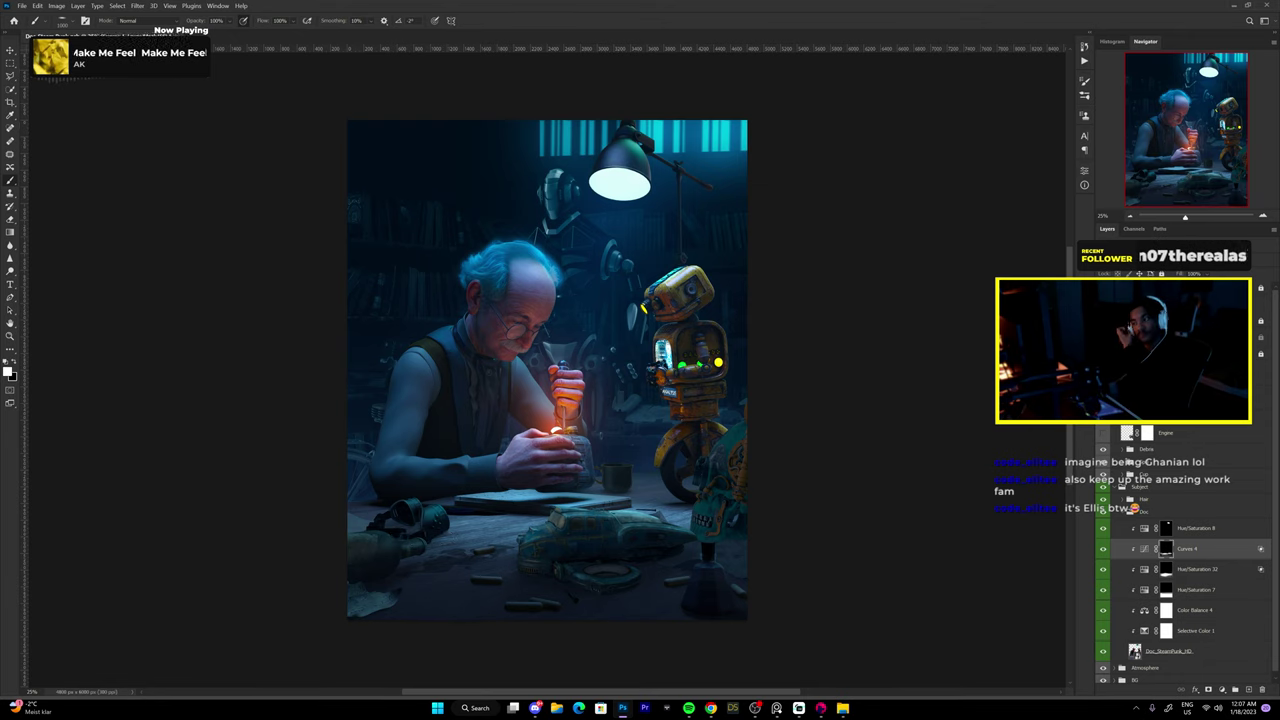
key(v)
scroll(1104, 432, up, 3)
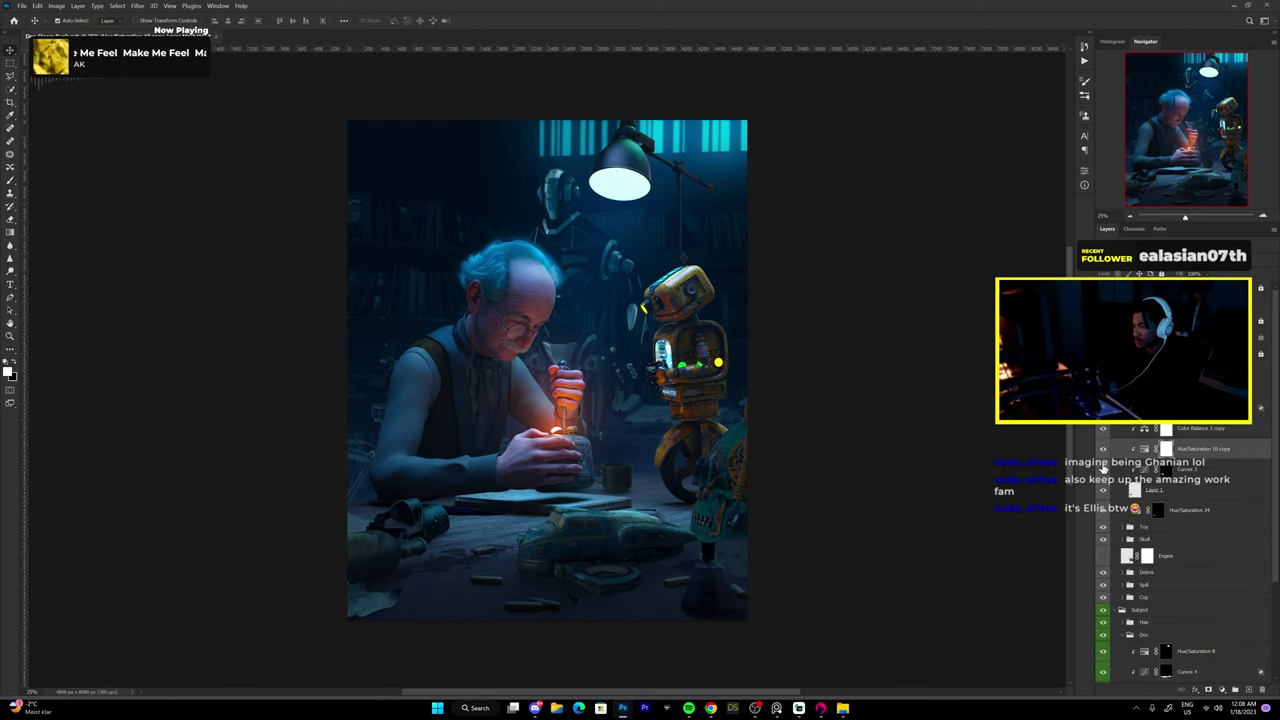
Add a Levels 3 adjustment, move it above Hue/Saturation 10 copy, and shrink the brush.
key(ctrl+alt+l)
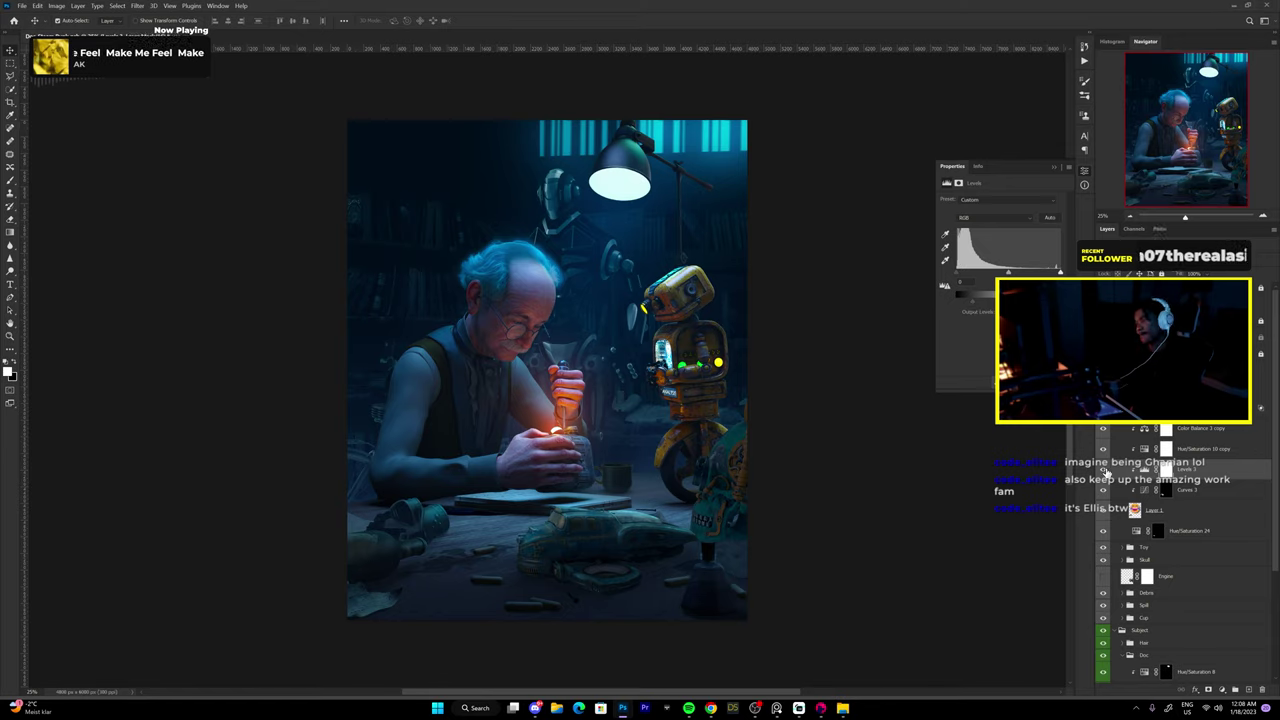
drag(1184, 470, 1184, 446)
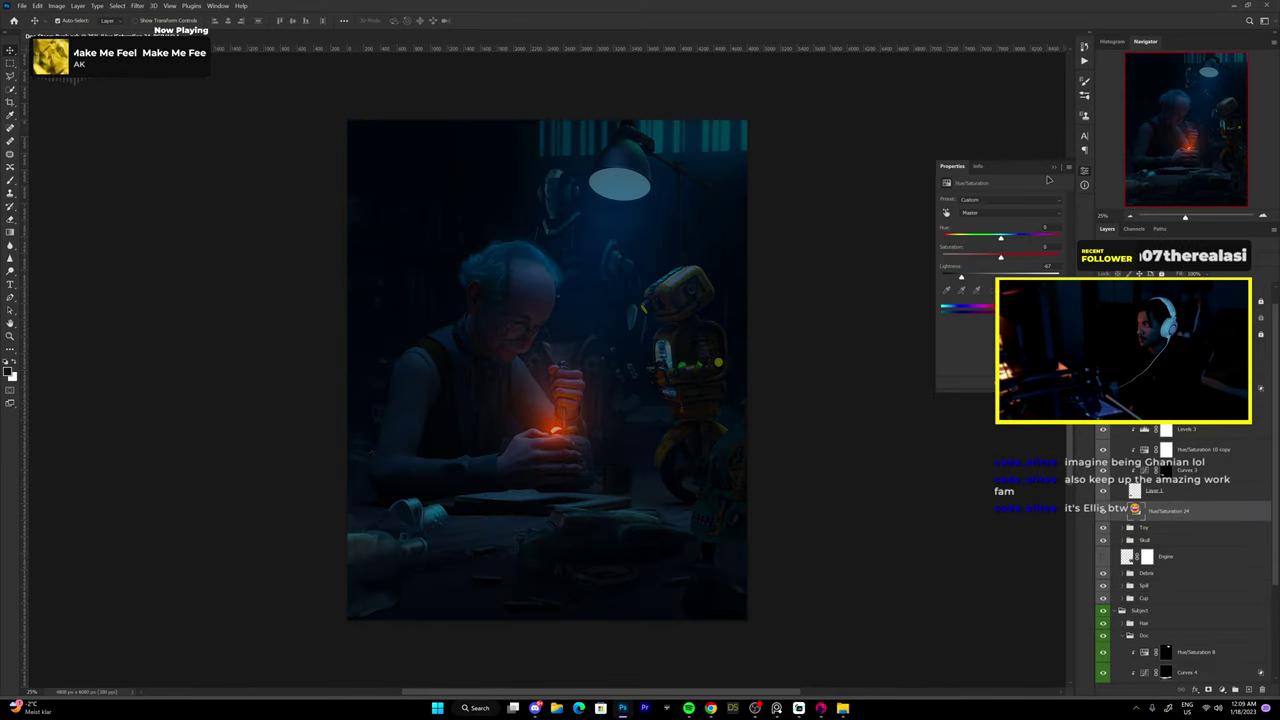
scroll(418, 527, up, 5)
key(b)
key(bracketleft)
key(bracketleft)
key(bracketleft)
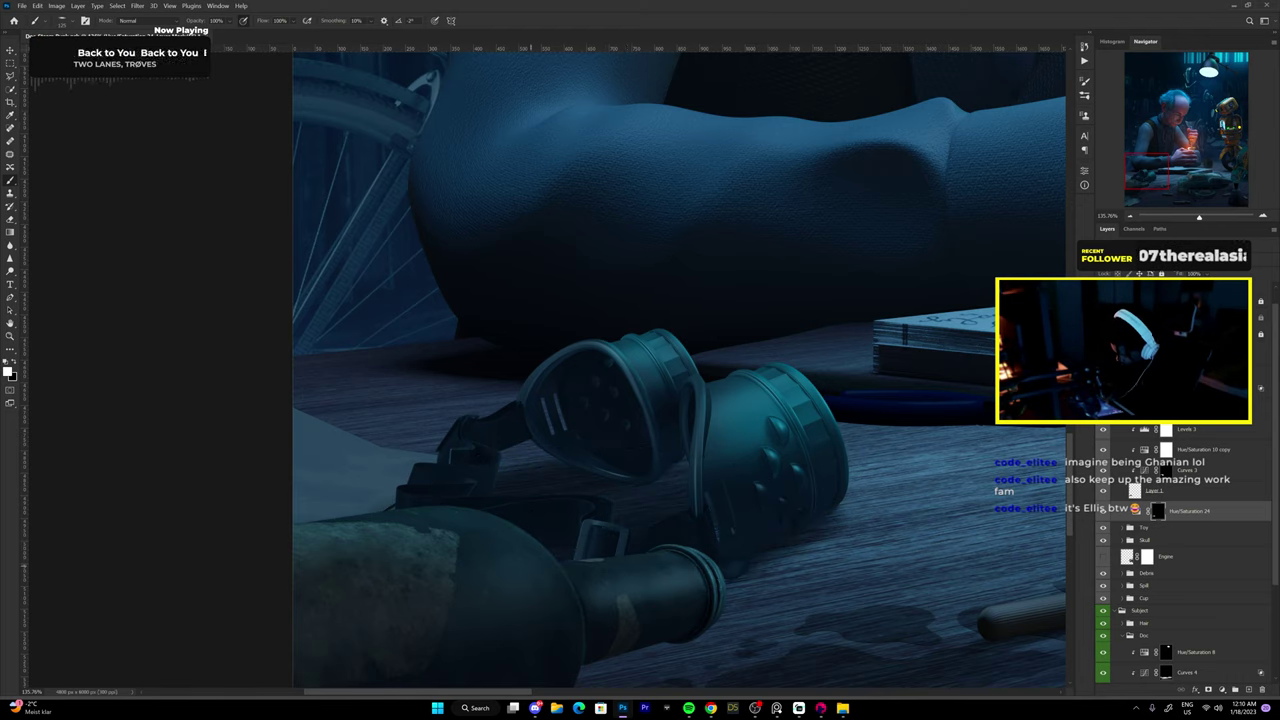
scroll(863, 397, down, 2)
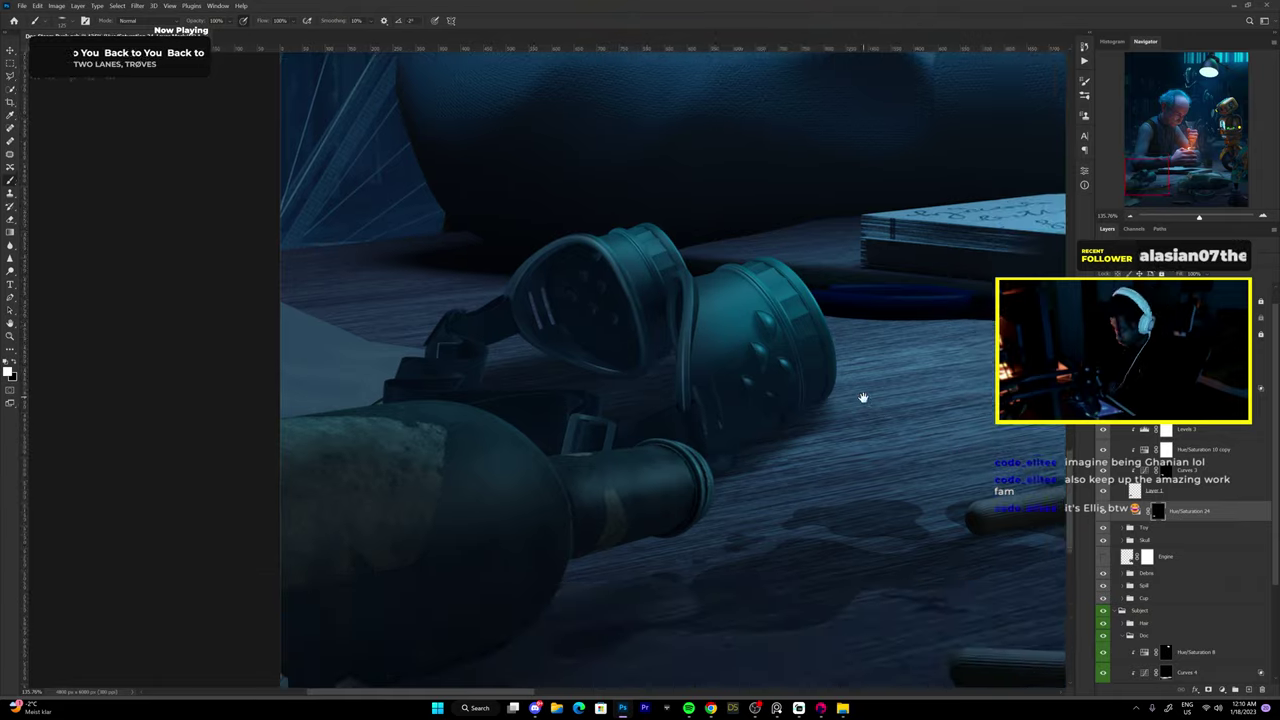
Add a Curves adjustment for the desk goggles.
click(1221, 689)
click(1197, 502)
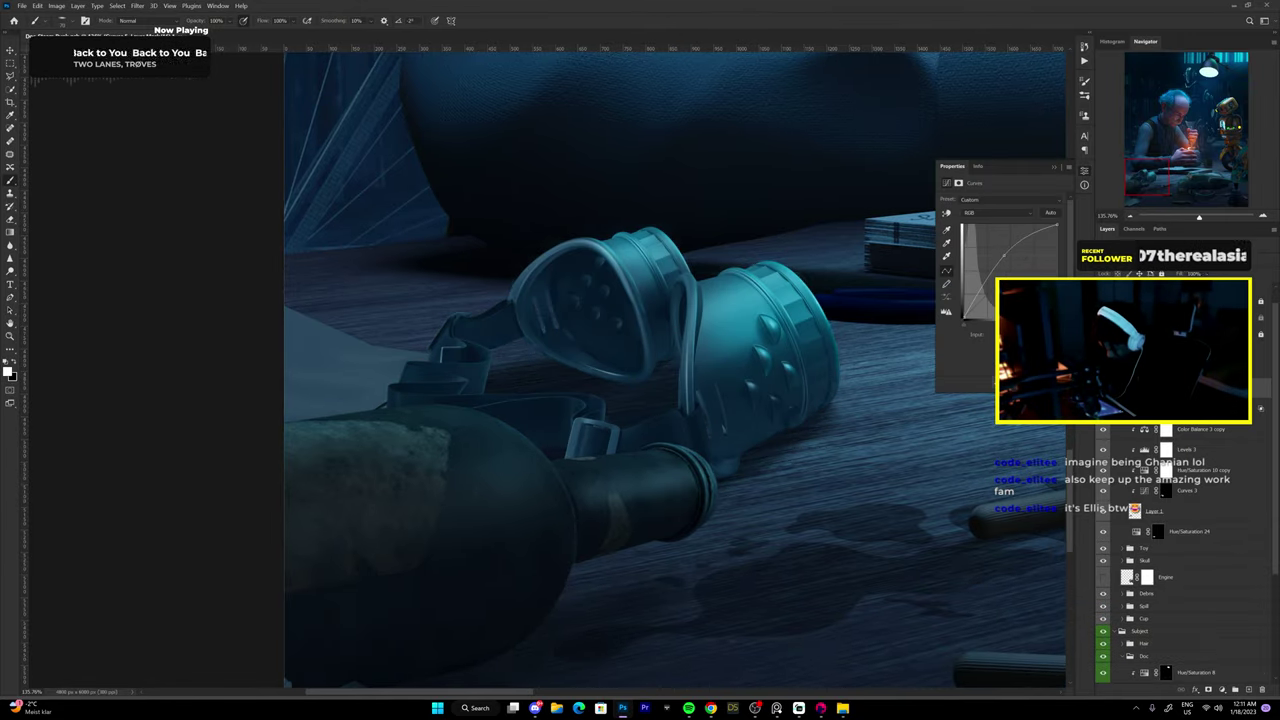
double_click(1197, 502)
key(Escape)
scroll(462, 500, down, 5)
scroll(462, 500, up, 3)
scroll(462, 500, up, 6)
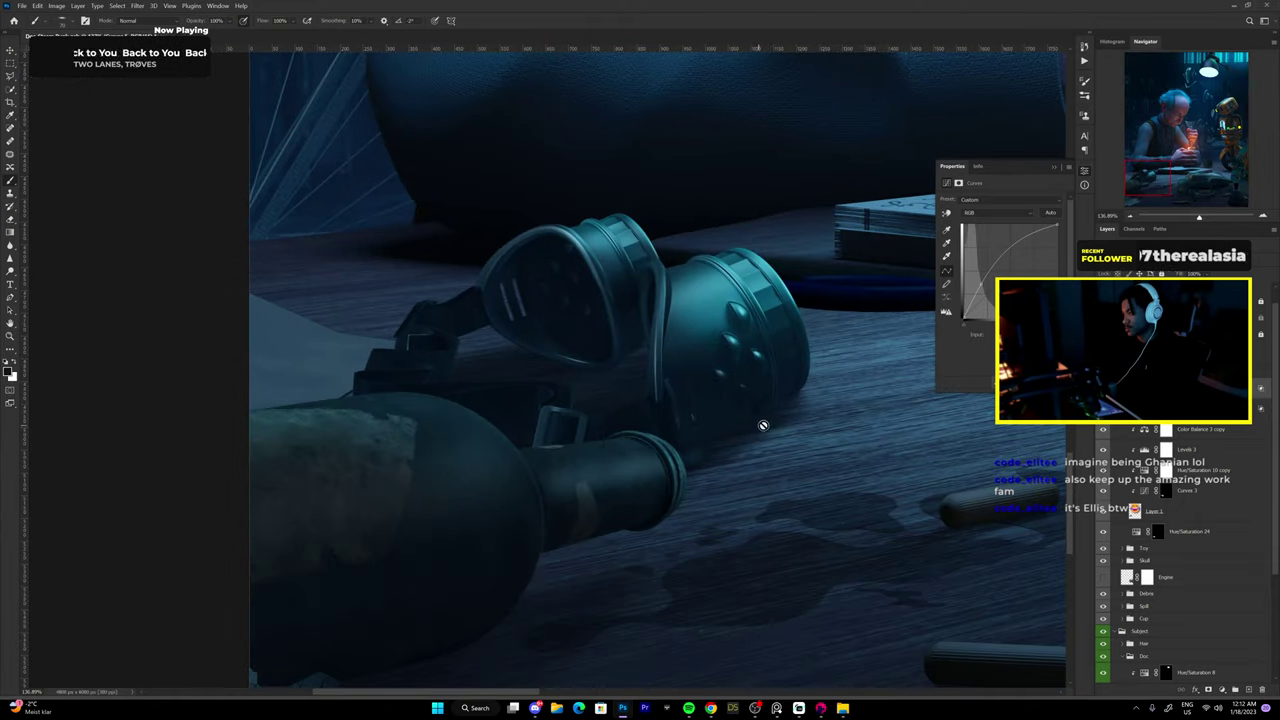
Select Hue/Saturation 24, switch to painting with white, and zoom out.
click(1190, 531)
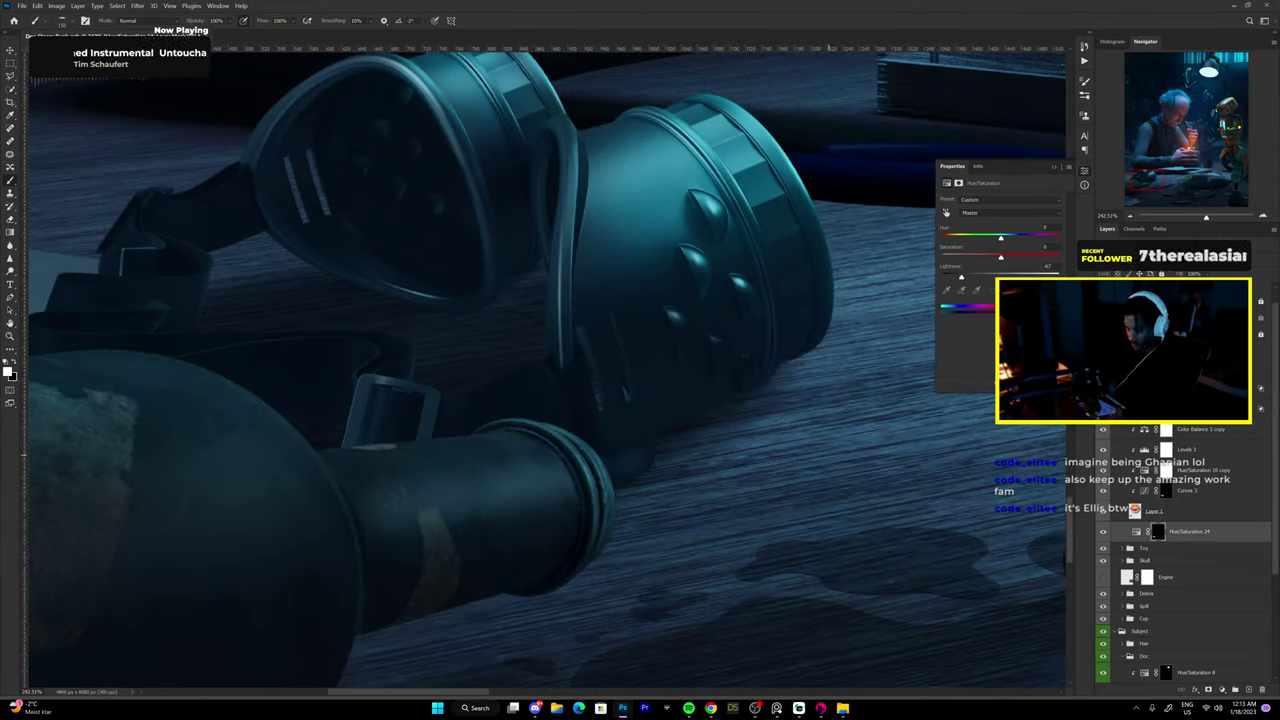
scroll(700, 420, down, 3)
scroll(700, 420, up, 3)
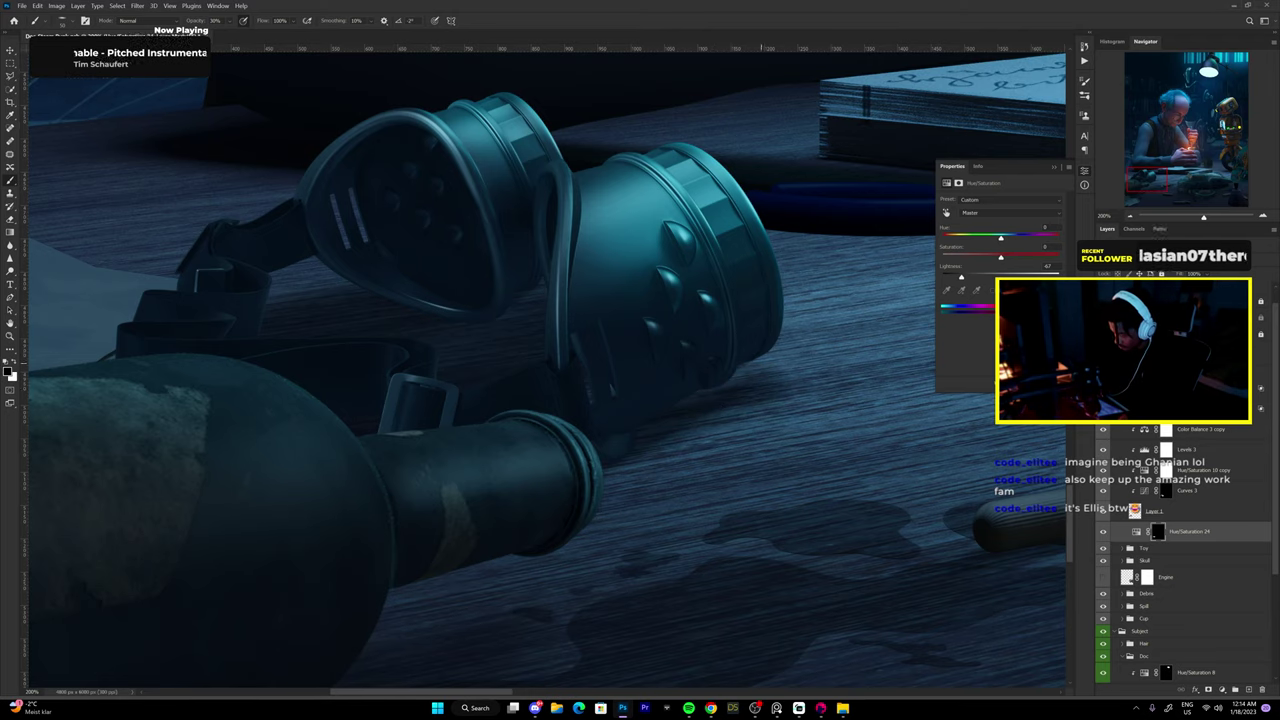
key(x)
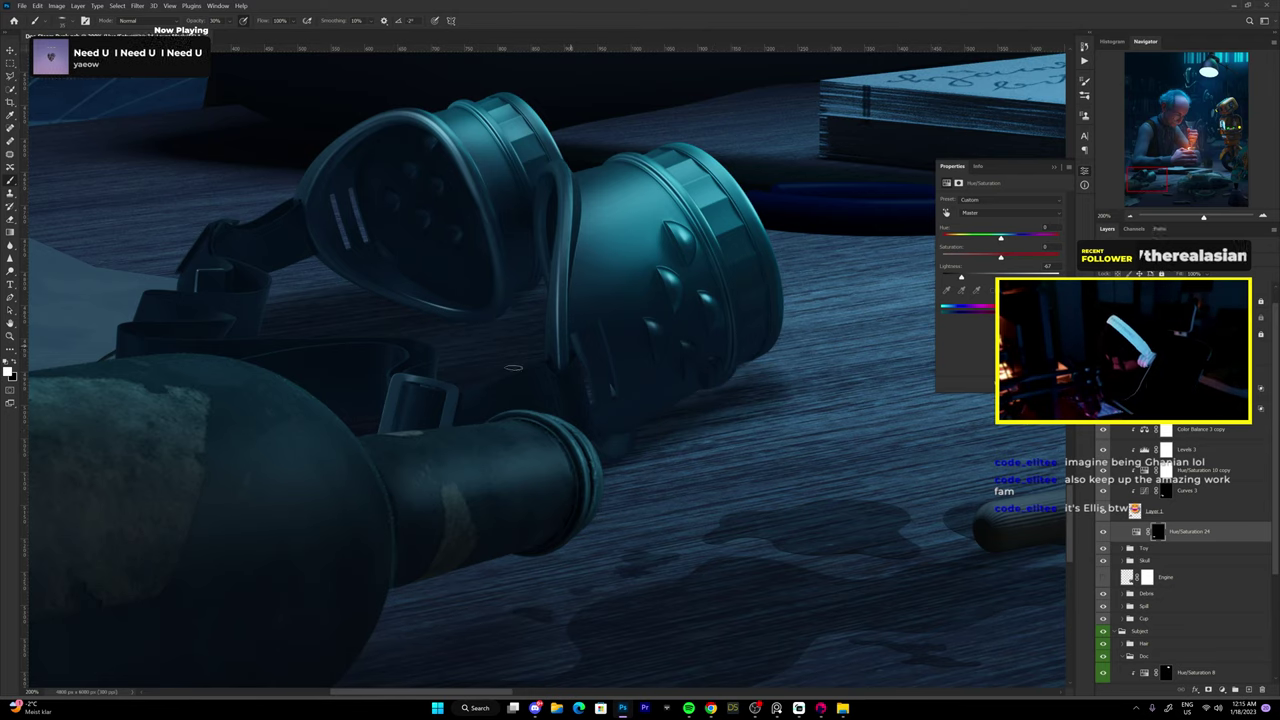
key(ctrl+minus)
scroll(533, 435, down, 2)
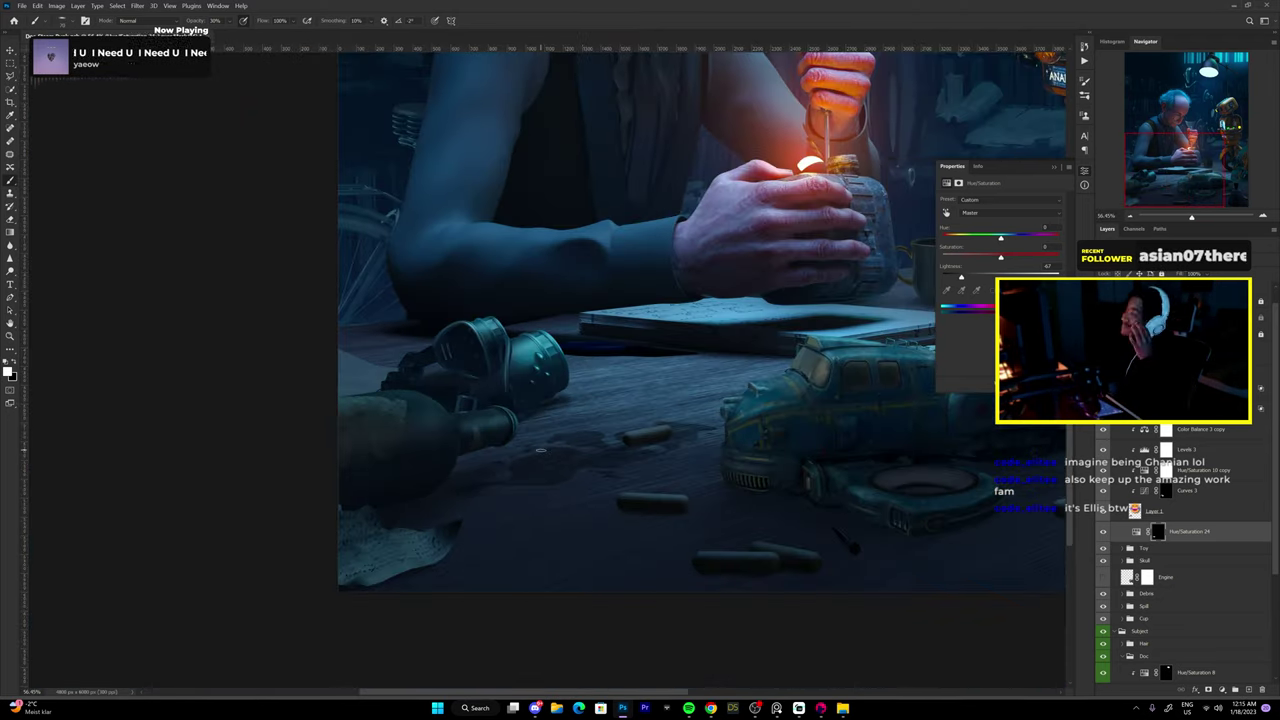
Check a layer's blending settings and open the Hue/Saturation 33 adjustment settings.
key(v)
scroll(533, 435, down, 2)
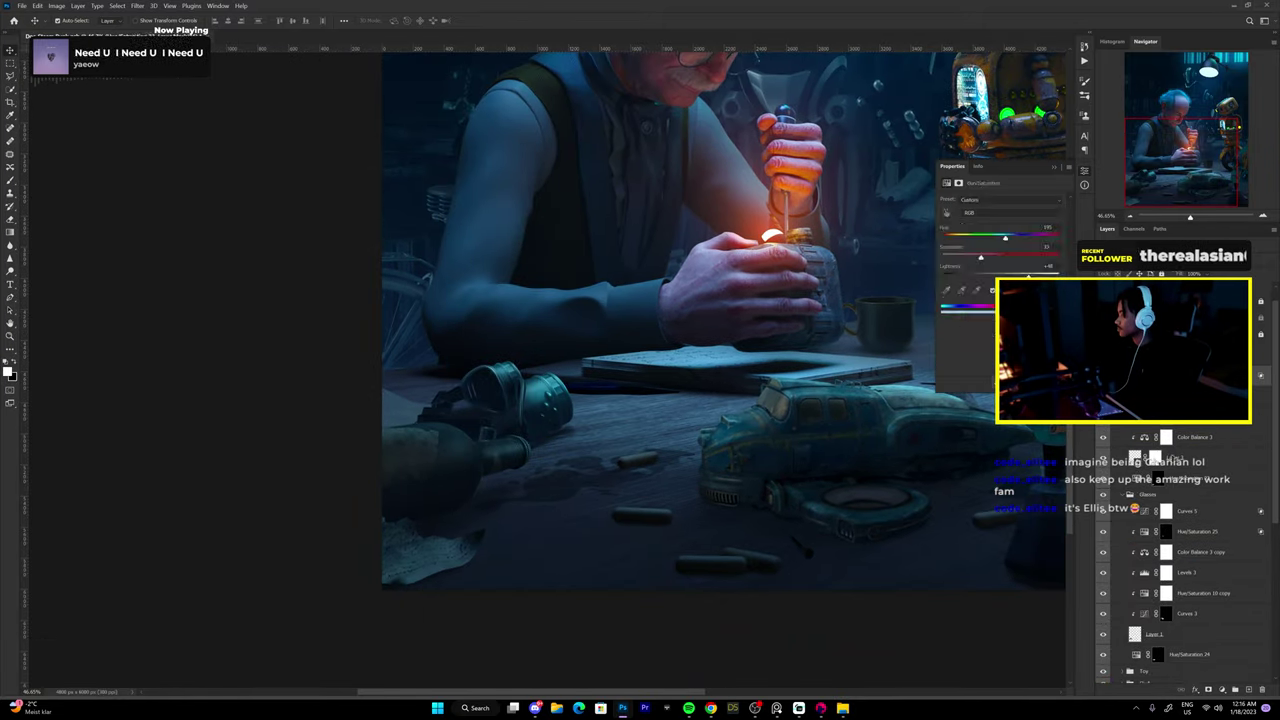
double_click(1150, 480)
key(Escape)
key(b)
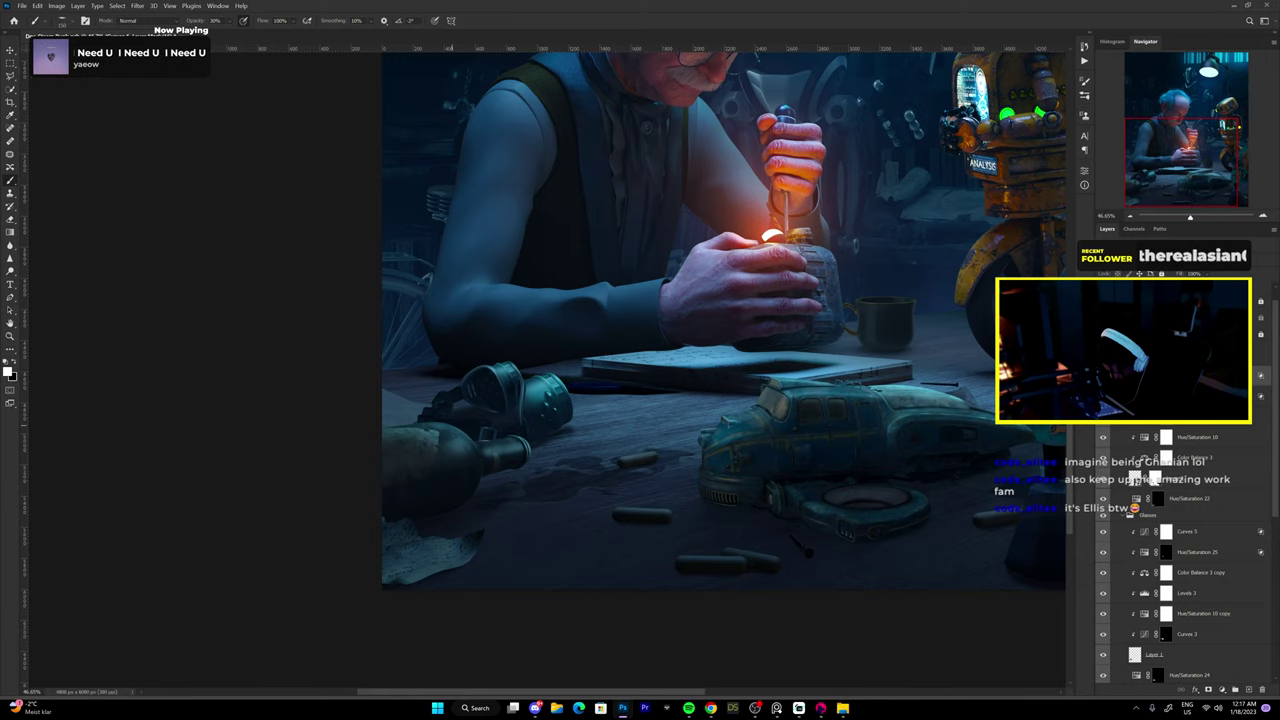
key(v)
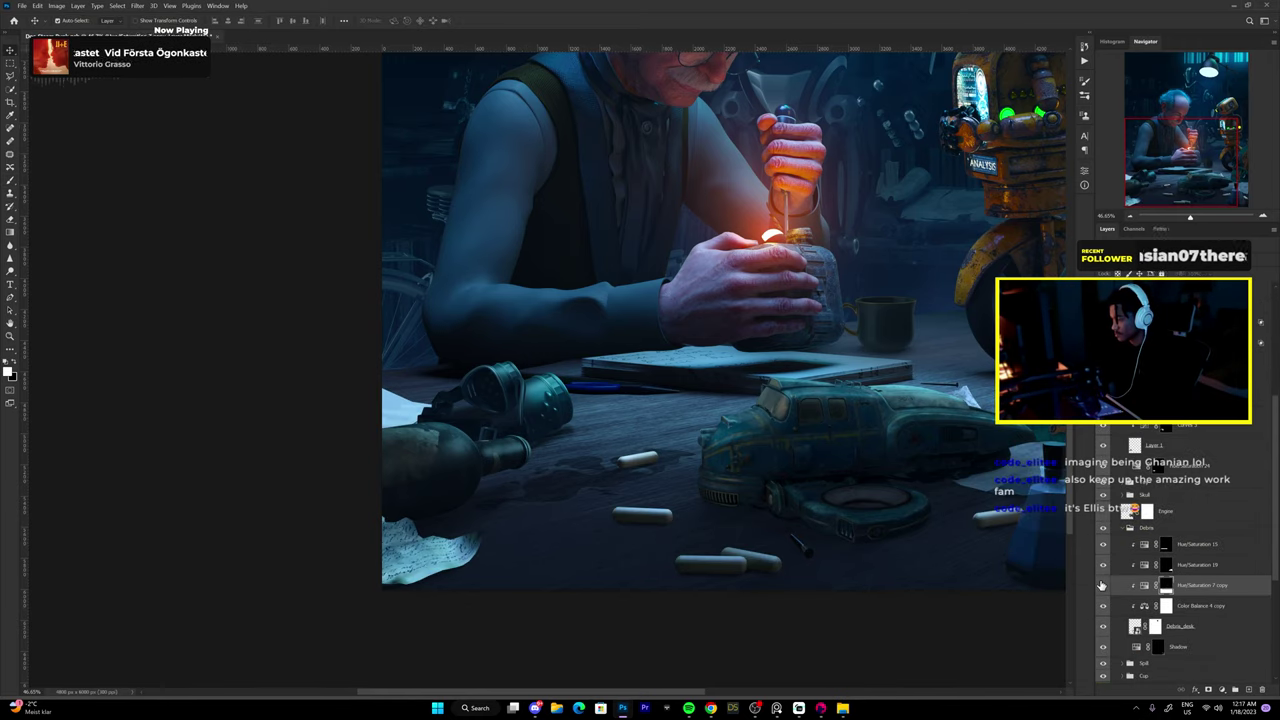
double_click(1165, 573)
Paint the Hue/Saturation 33 mask to brighten the cylinders lying on the desk.
key(b)
mouse_move(685, 556)
mouse_down()
mouse_move(595, 541)
mouse_move(625, 585)
mouse_up()
drag(645, 532, 545, 445)
drag(571, 534, 592, 479)
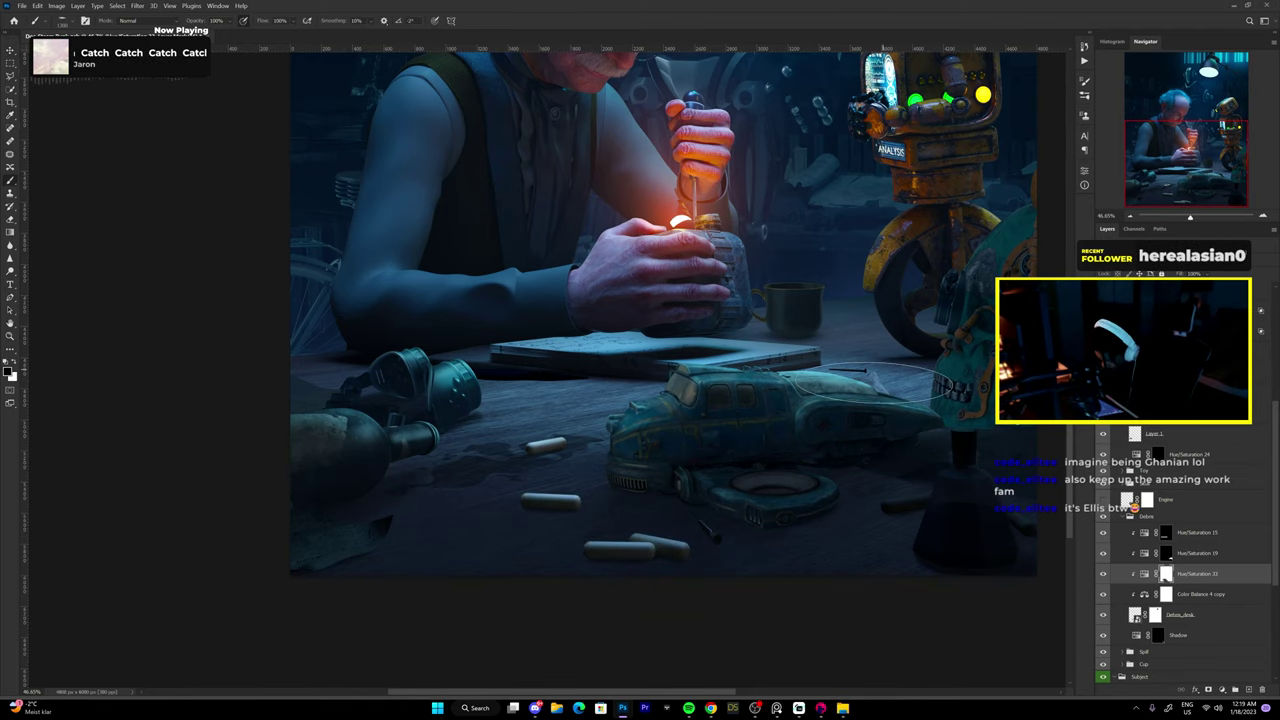
Duplicate Hue/Saturation 33 and move the copy lower in the Debris group.
key(ctrl+j)
drag(1200, 573, 1216, 621)
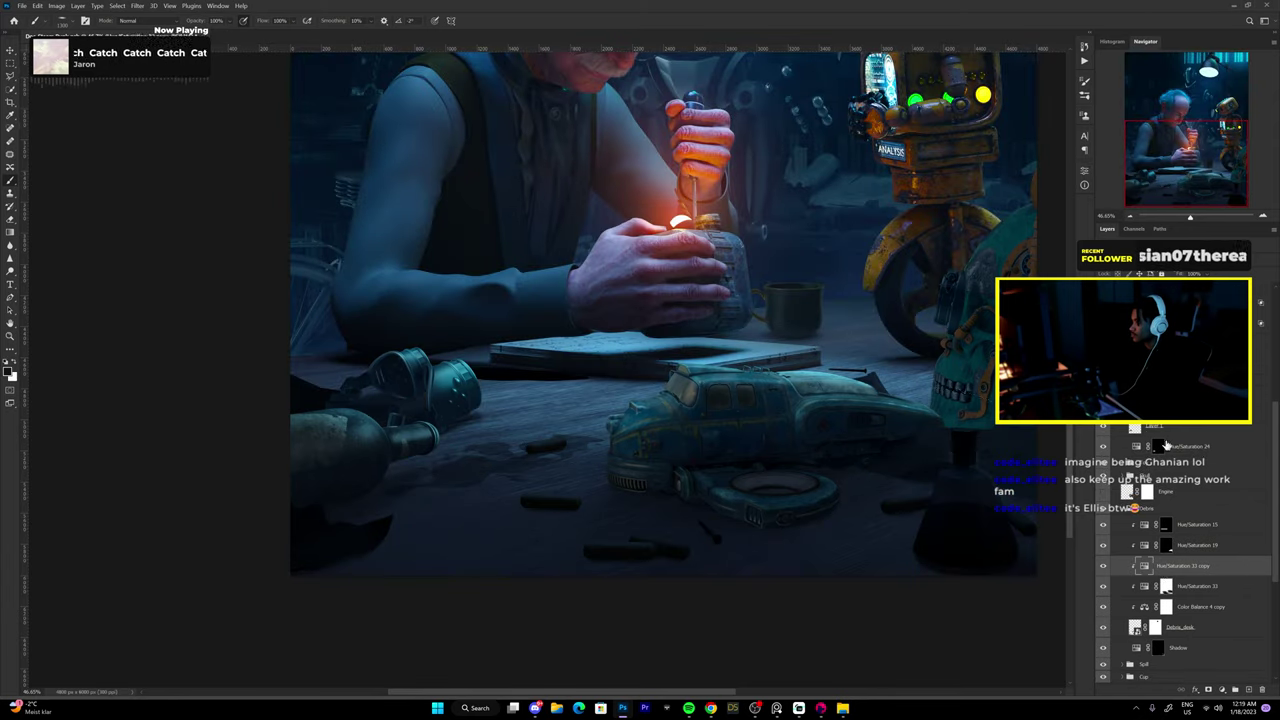
right_click(845, 372)
key(Escape)
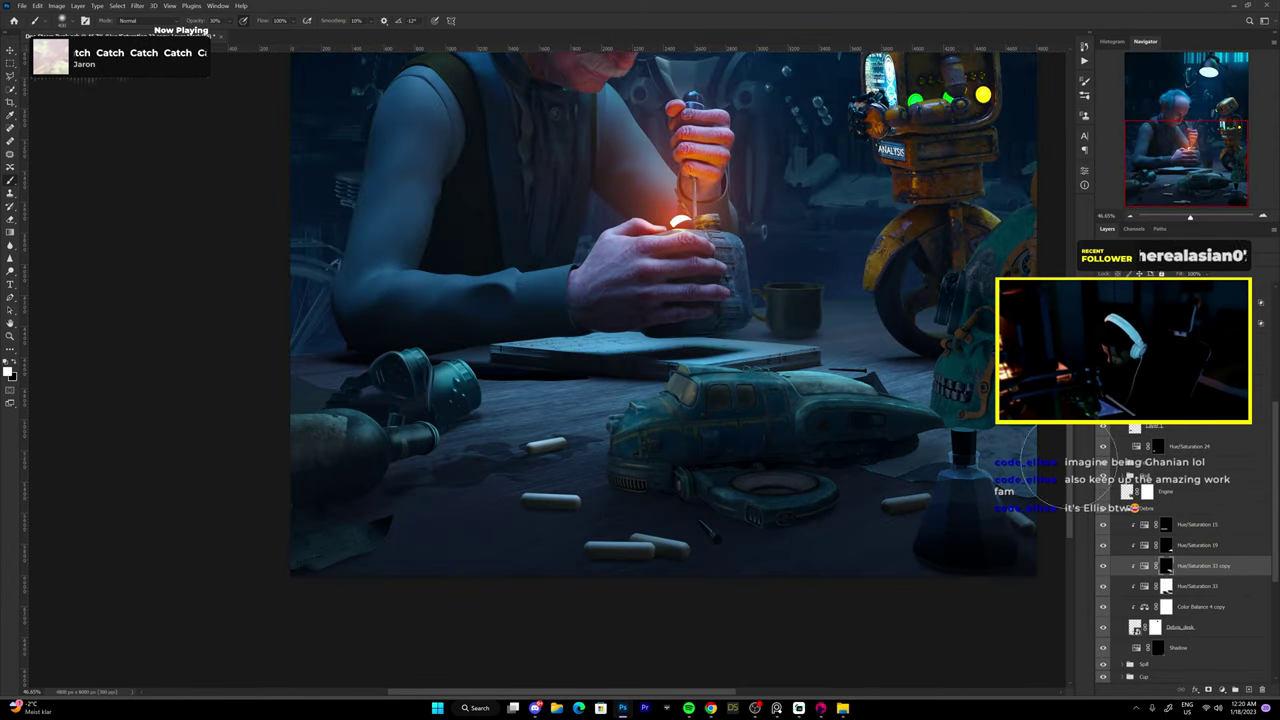
key(ctrl+0)
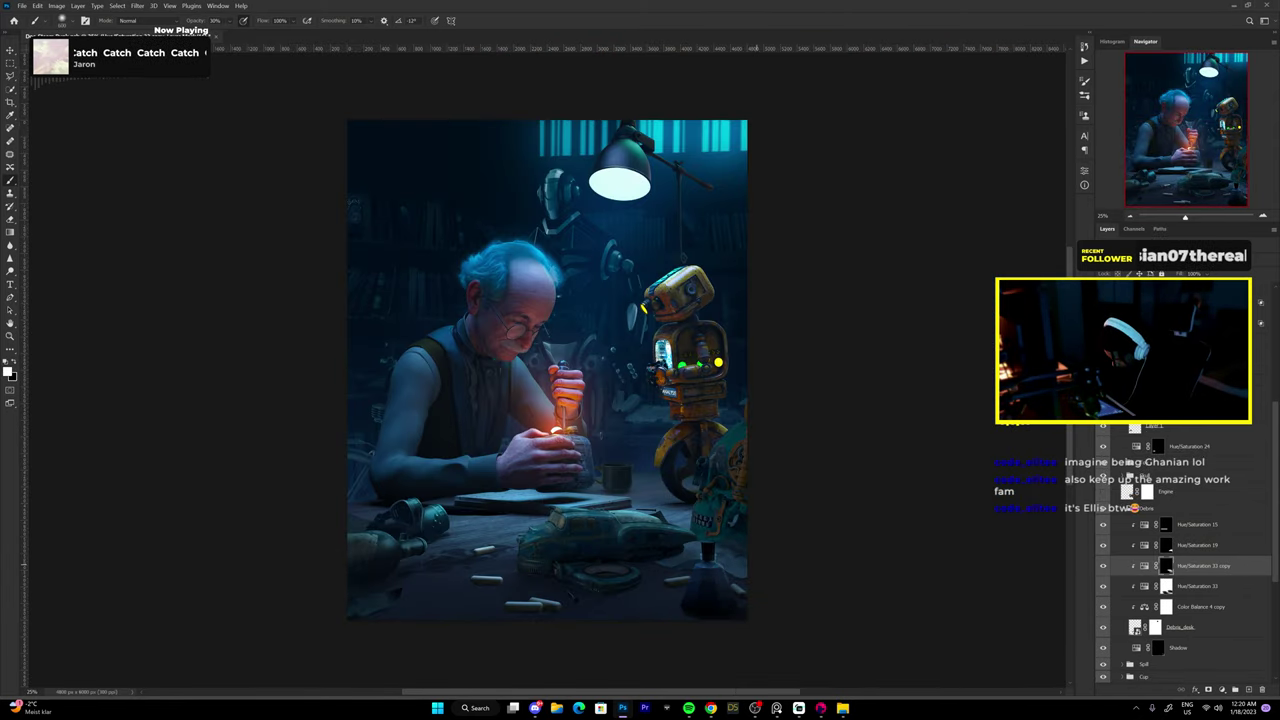
Fit the whole composite on screen and select the Hue/Saturation 33 adjustment.
scroll(710, 556, up, 1)
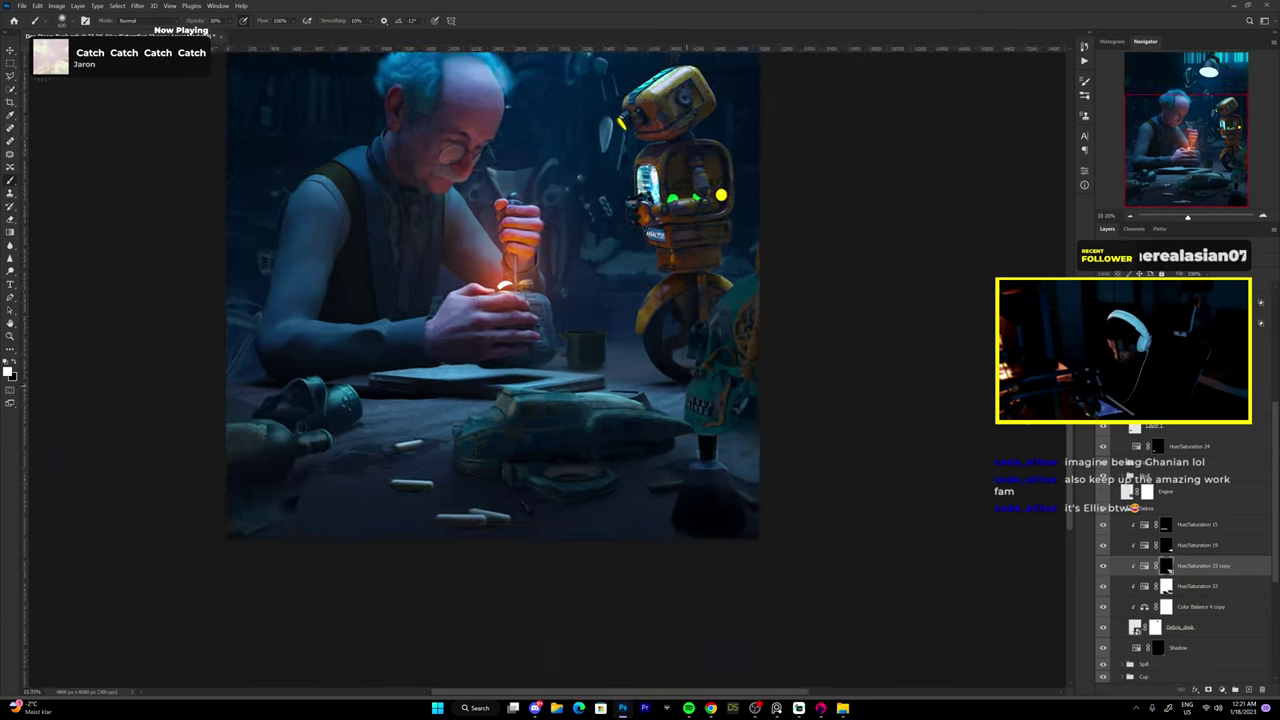
scroll(602, 438, up, 2)
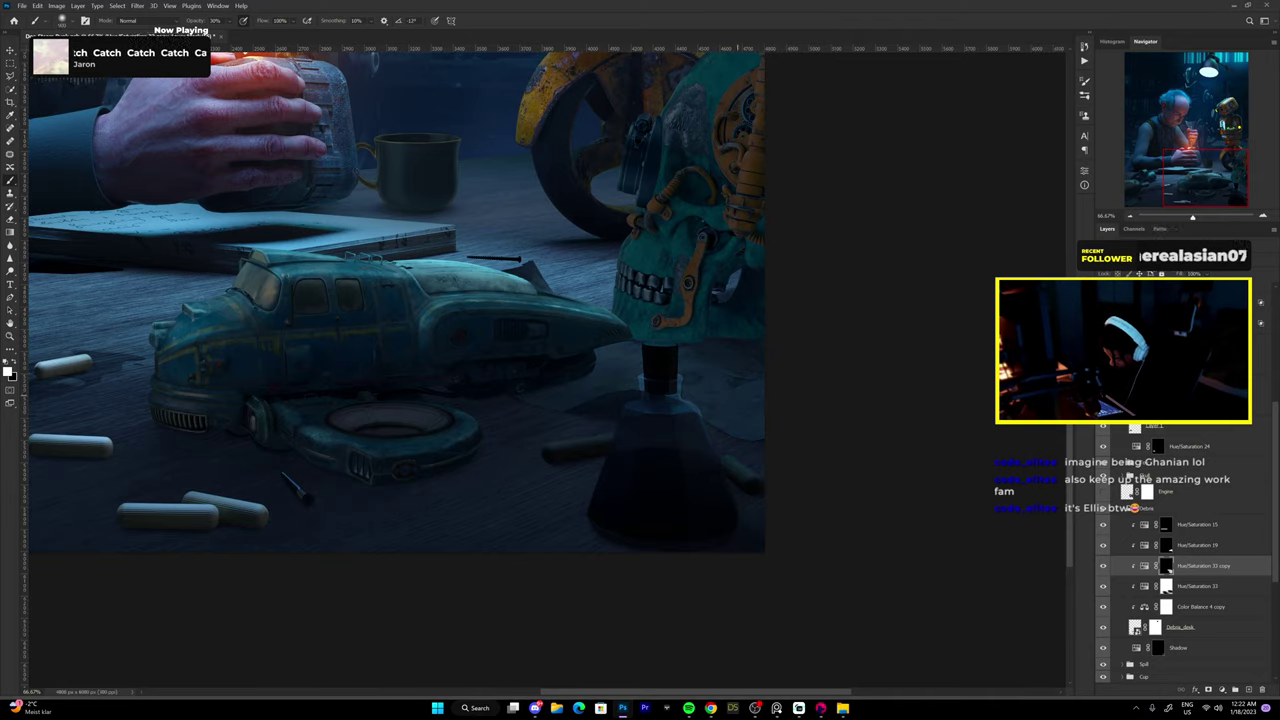
key(ctrl+0)
scroll(500, 555, up, 5)
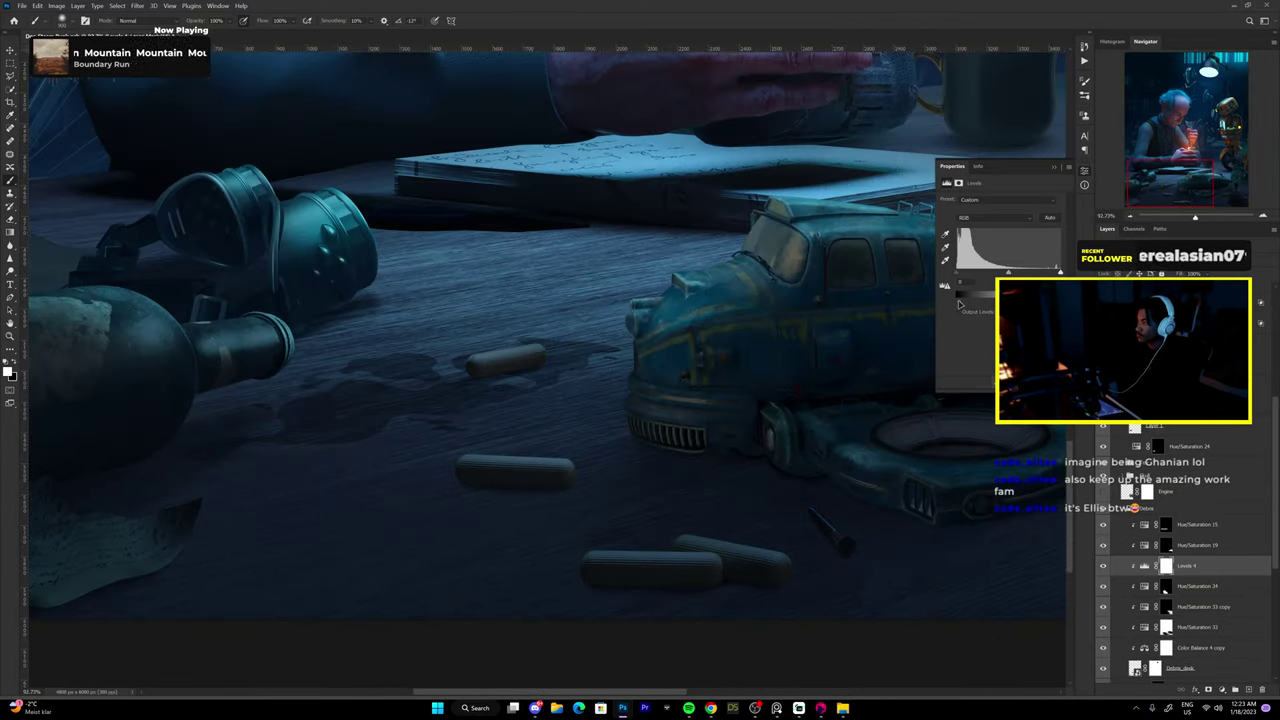
key(alt+bracketleft)
key(alt+bracketleft)
key(alt+bracketleft)
scroll(1153, 545, up, 2)
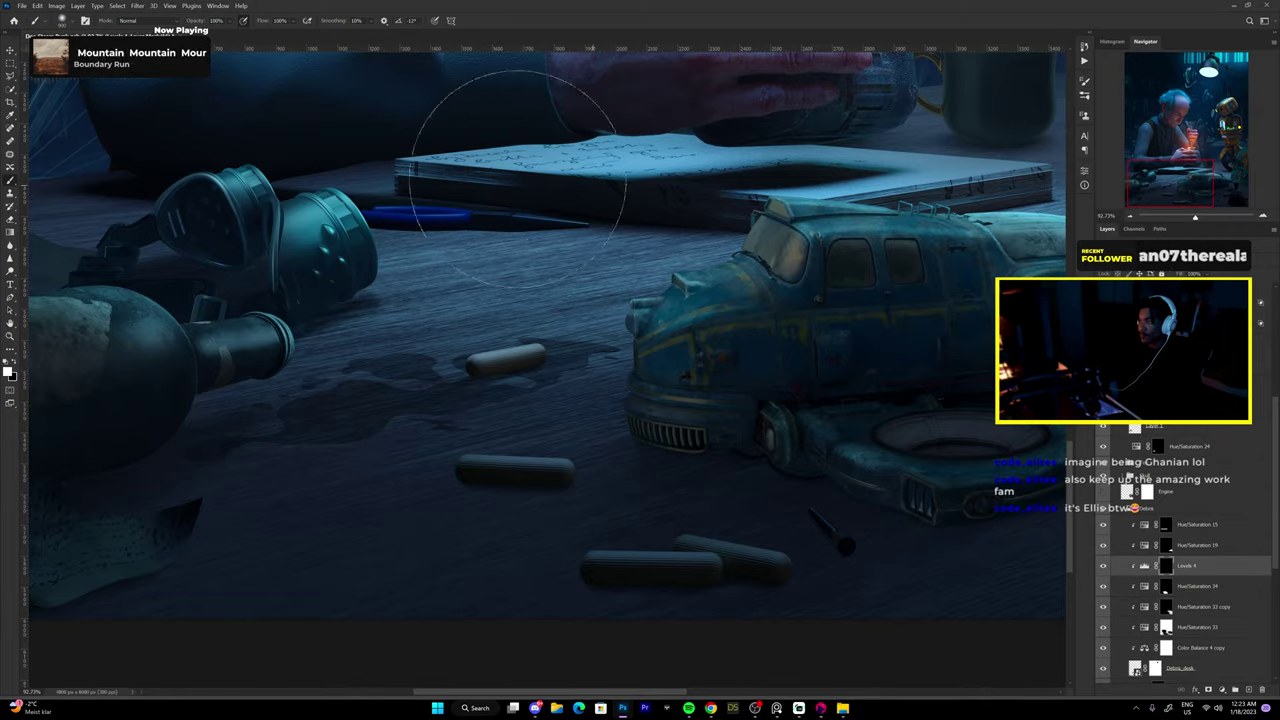
scroll(629, 449, down, 2)
scroll(629, 449, down, 5)
scroll(578, 395, up, 5)
Open the Levels 4 adjustment settings in the Debris group.
key(v)
scroll(578, 395, up, 3)
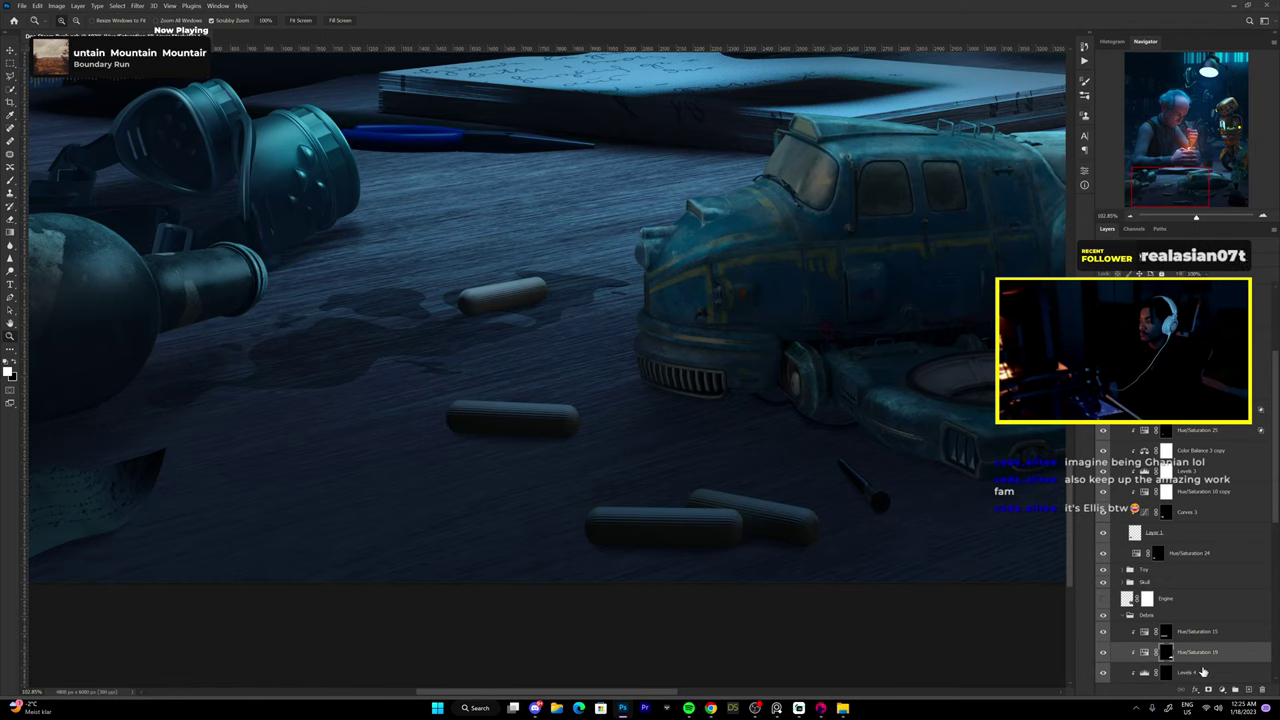
scroll(787, 496, up, 3)
scroll(829, 363, down, 3)
key(b)
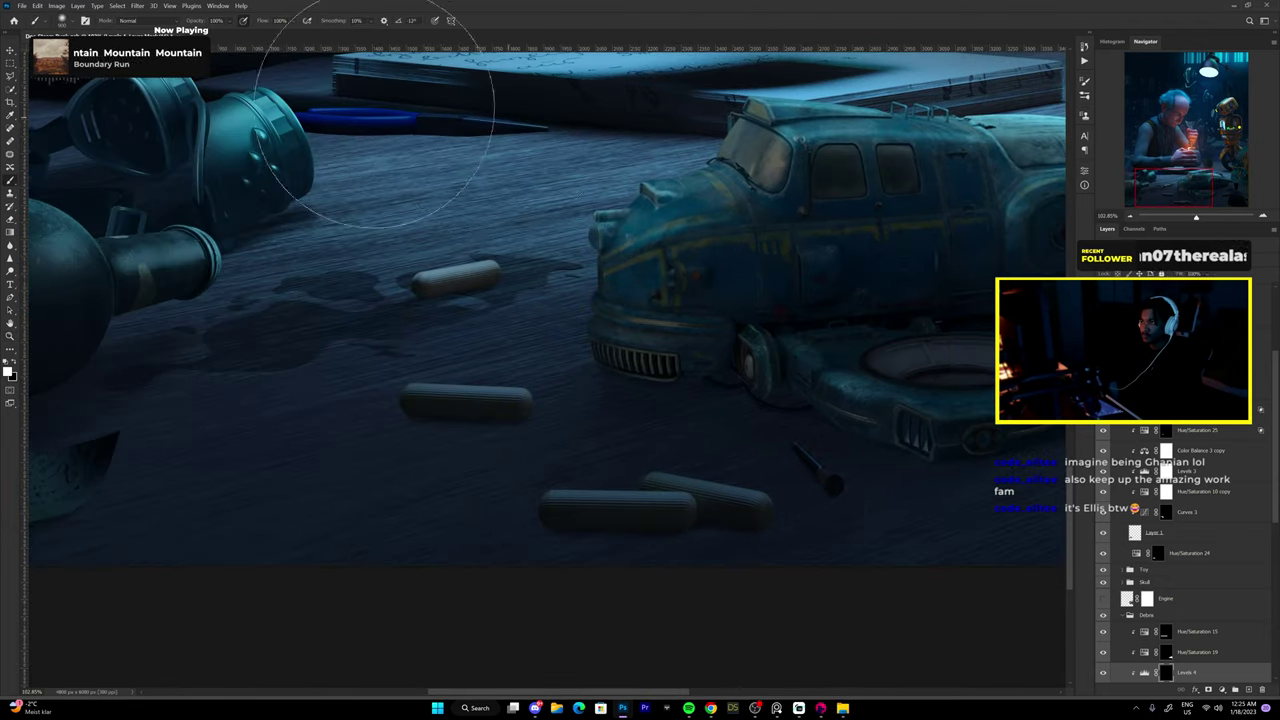
double_click(1145, 673)
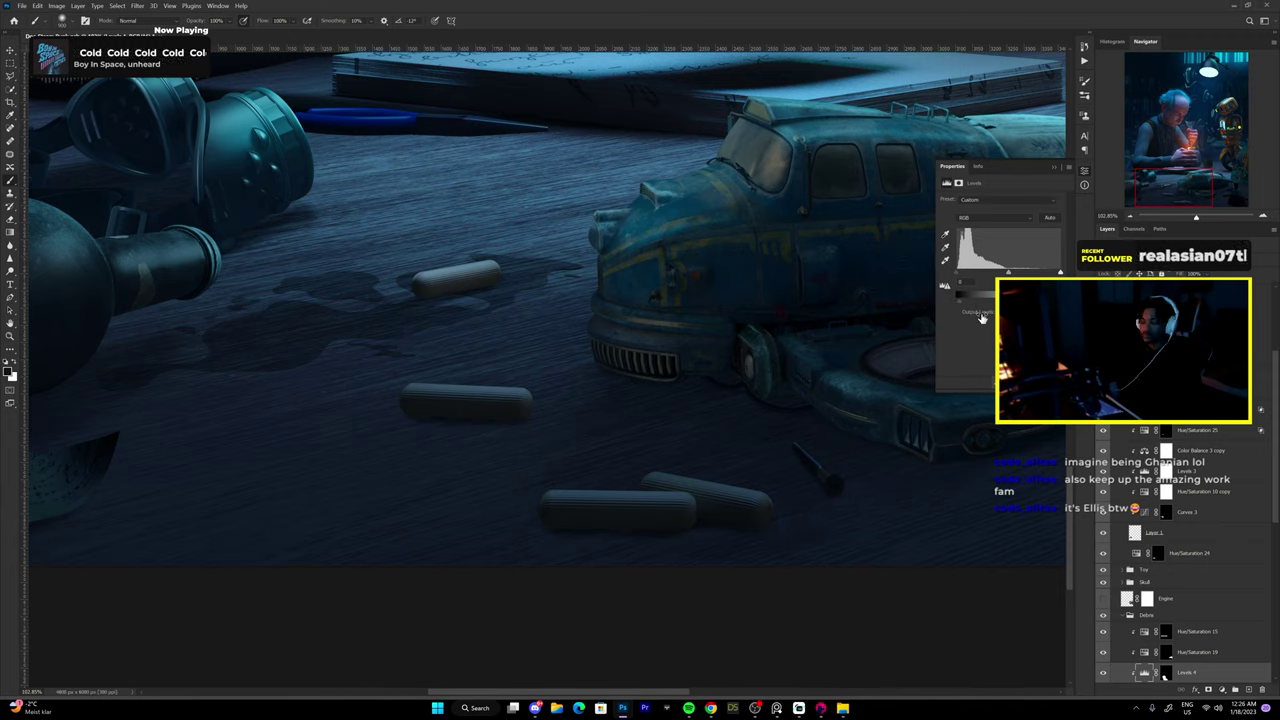
key(v)
scroll(1124, 600, down, 3)
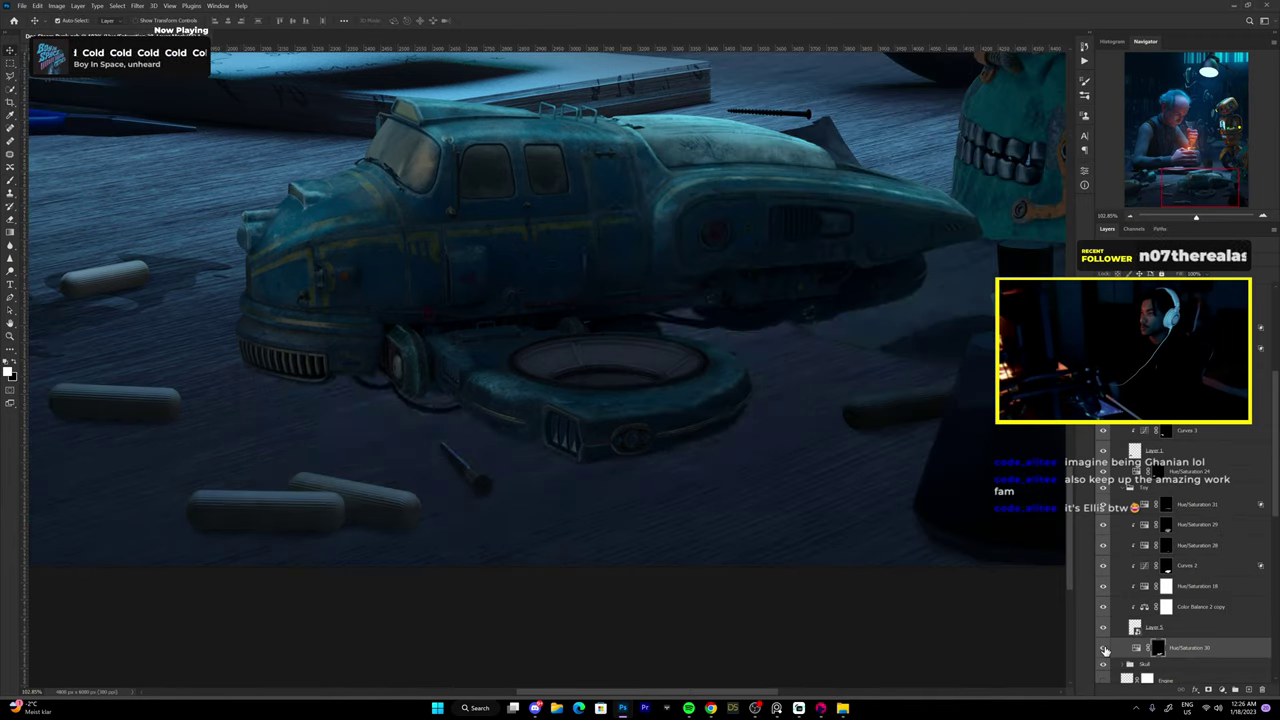
With the Brush active, zoom and pan along the spaceship toy on the desk.
key(b)
scroll(1160, 560, down, 2)
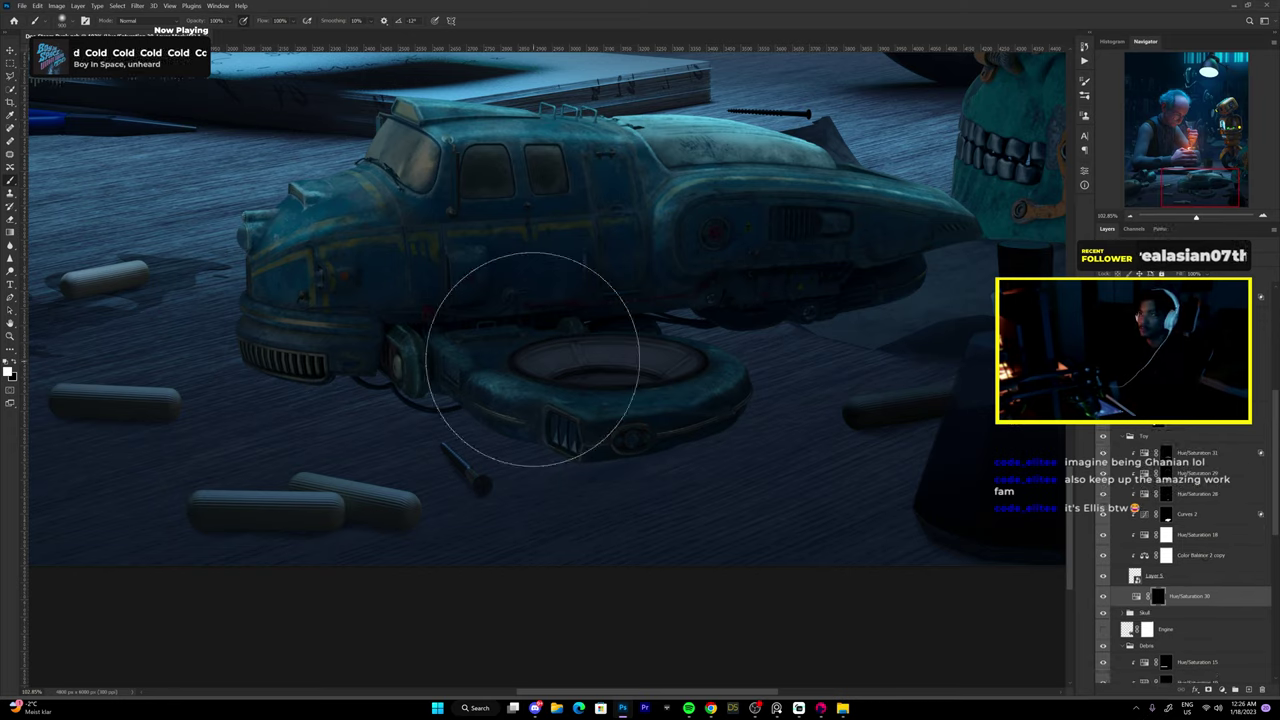
scroll(441, 361, up, 2)
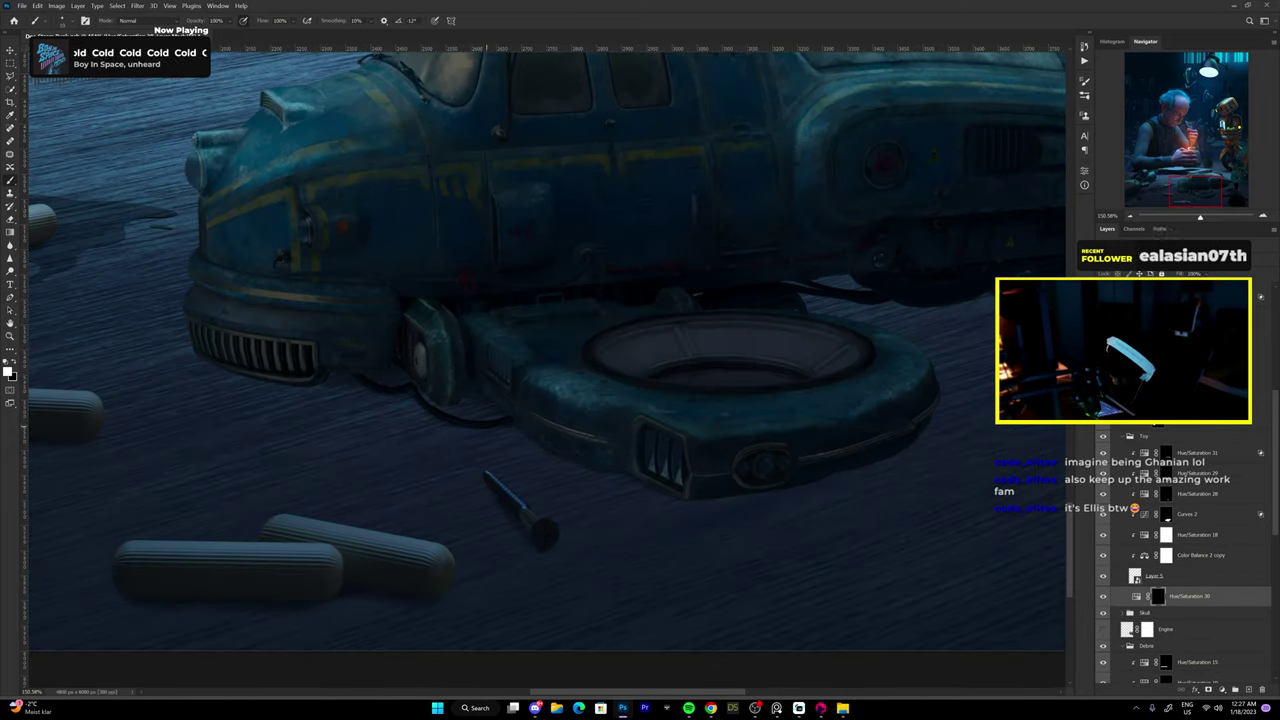
drag(543, 443, 748, 423)
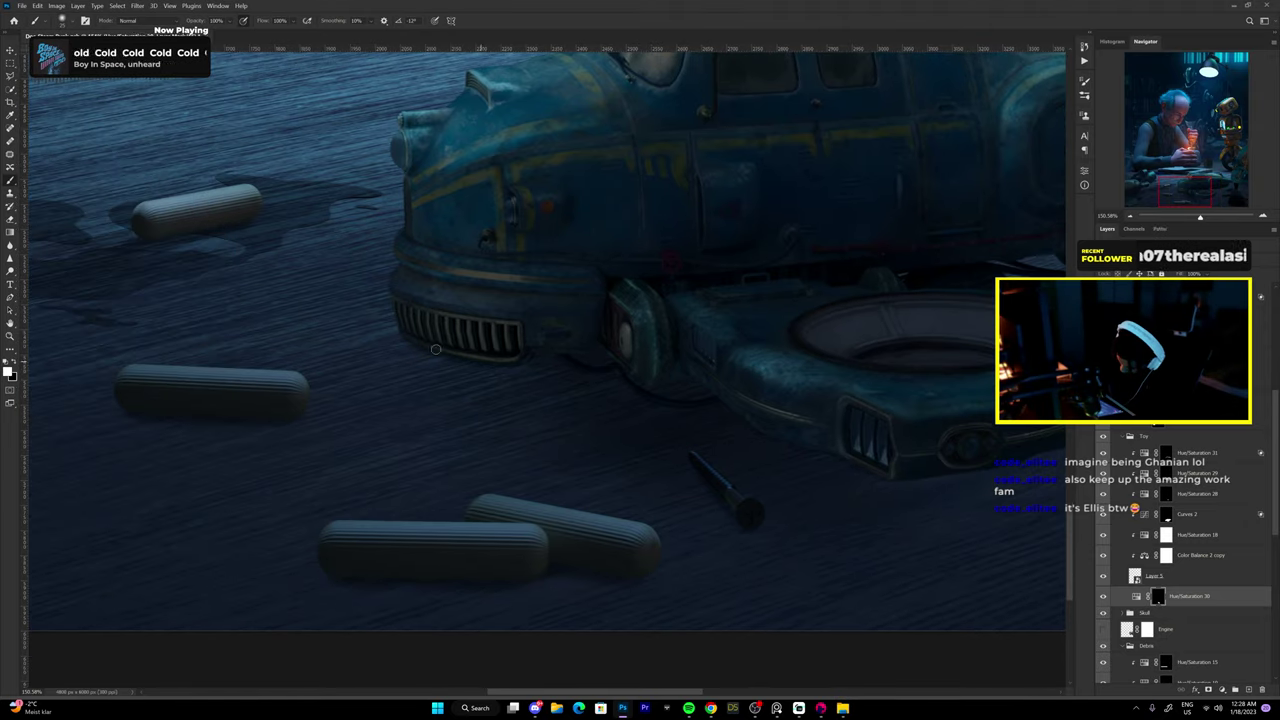
drag(850, 400, 360, 375)
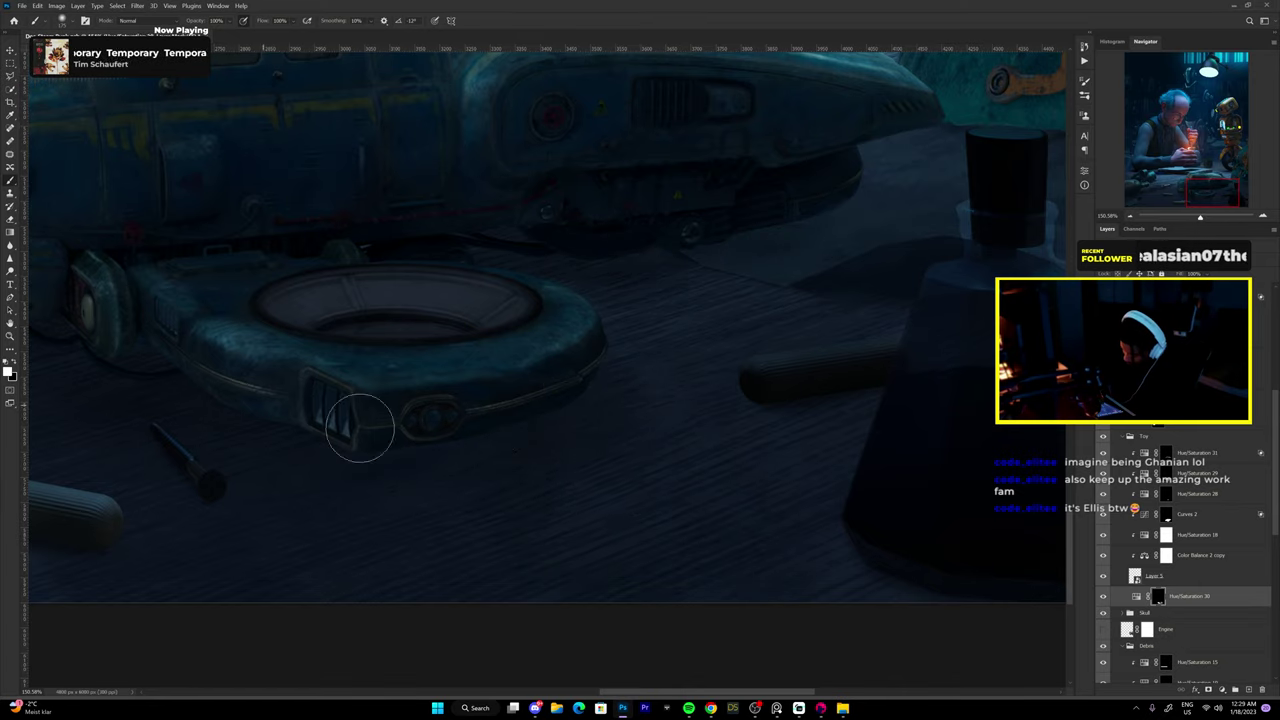
scroll(360, 428, down, 5)
scroll(407, 396, up, 3)
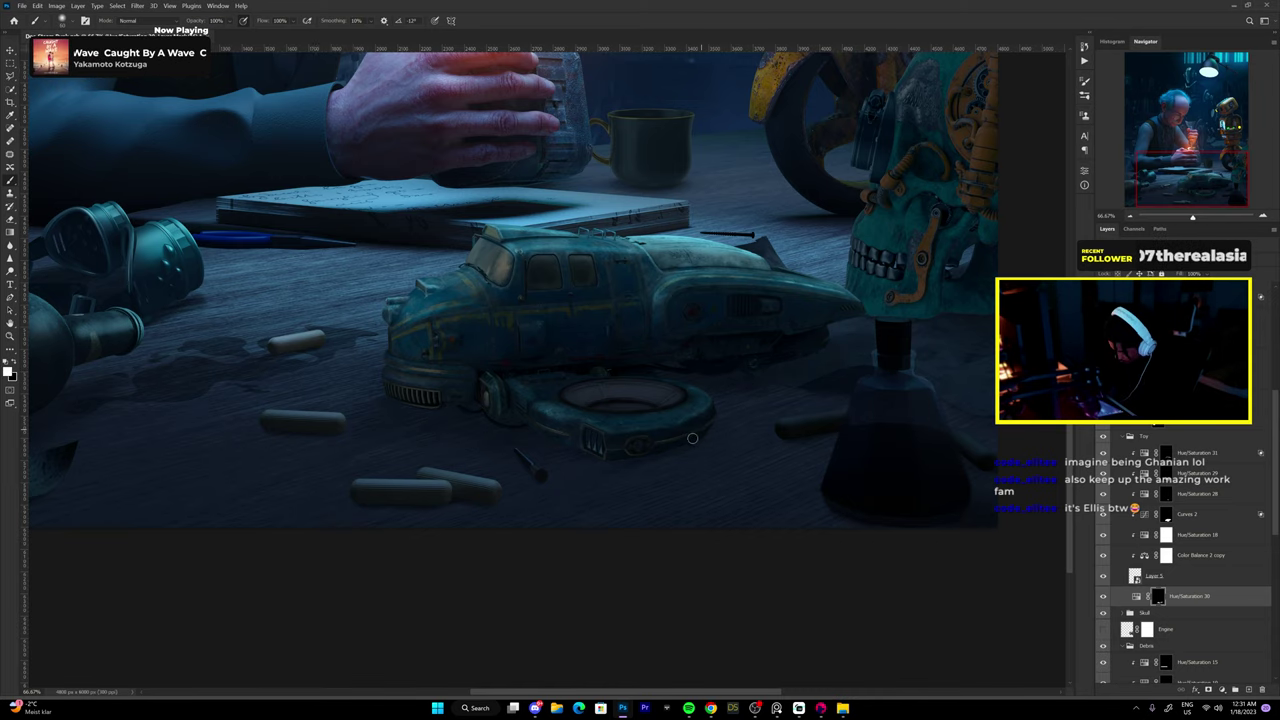
scroll(545, 434, down, 5)
scroll(545, 434, up, 5)
Add a Hue/Saturation adjustment and check the vehicle's grille, tire and surrounding floor.
key(ctrl+u)
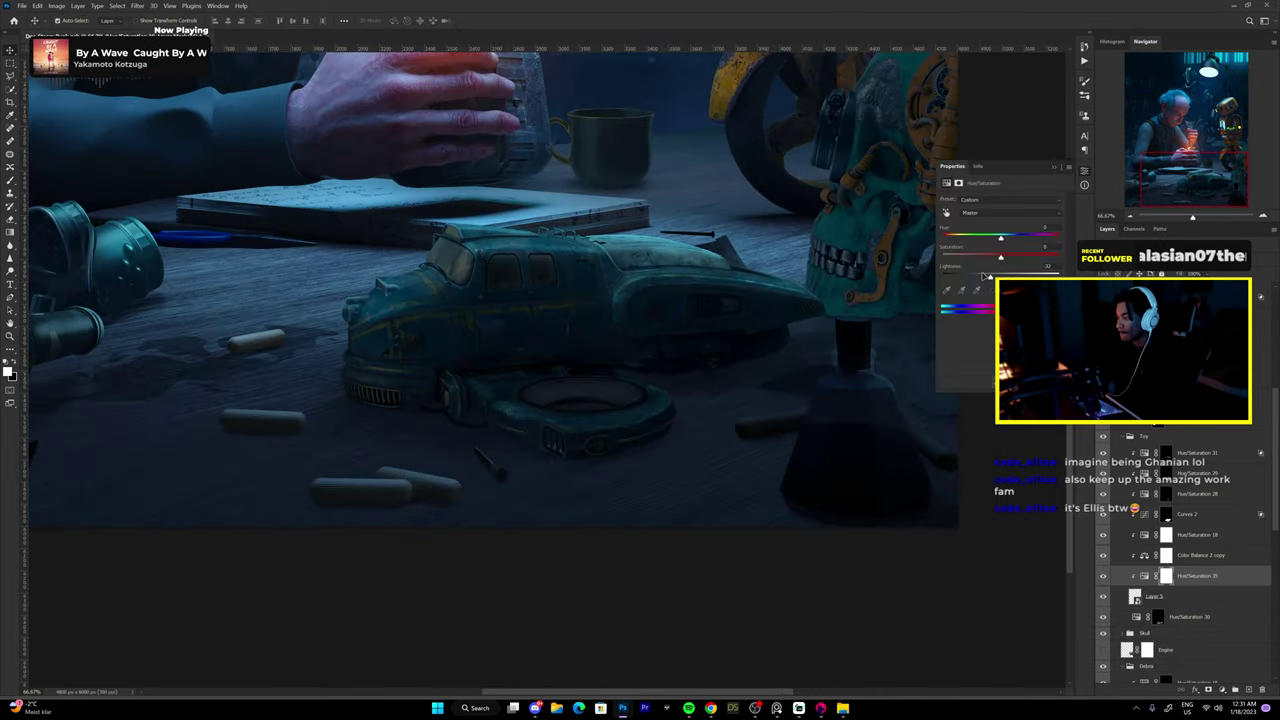
scroll(479, 449, up, 2)
scroll(479, 449, up, 3)
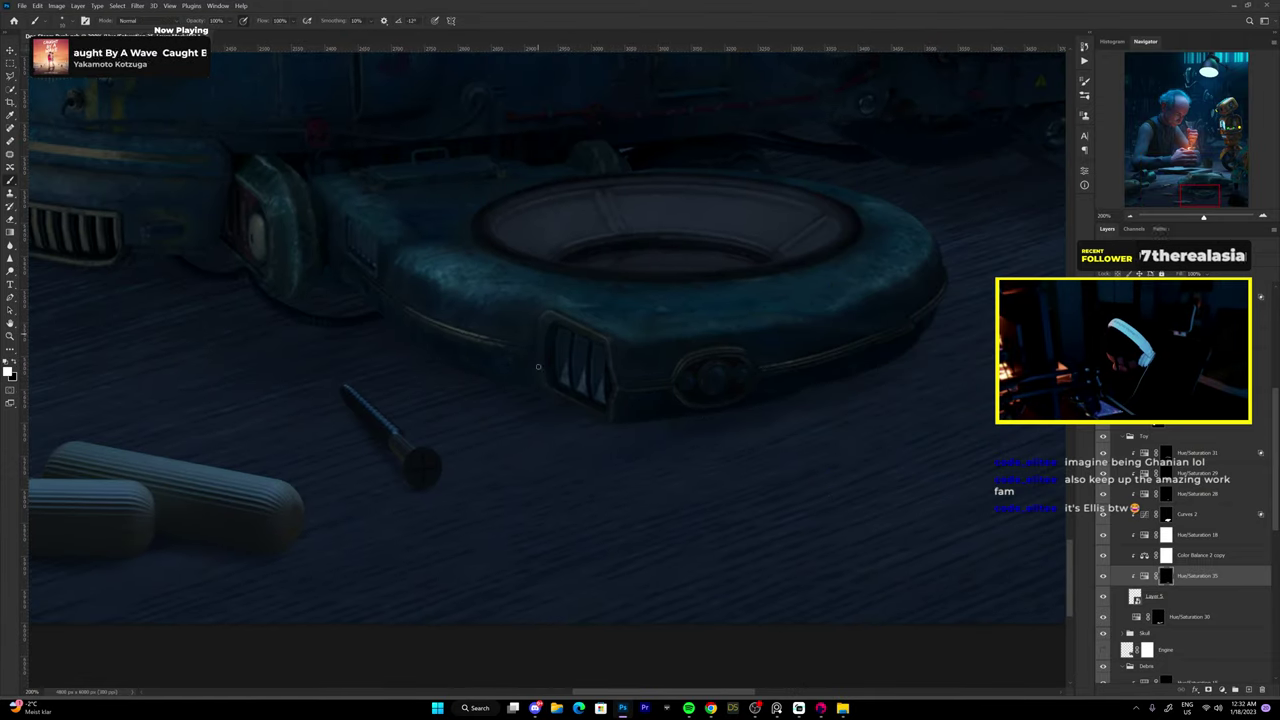
drag(177, 238, 342, 293)
drag(171, 321, 411, 366)
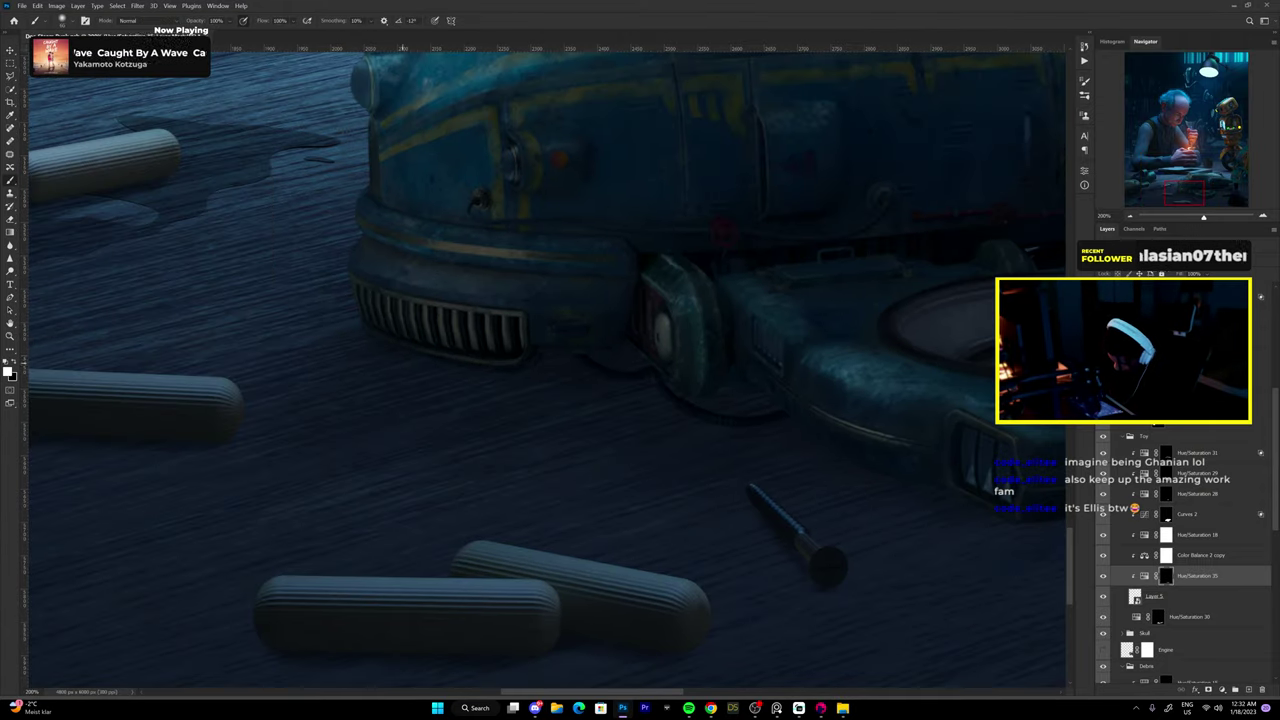
drag(692, 381, 542, 291)
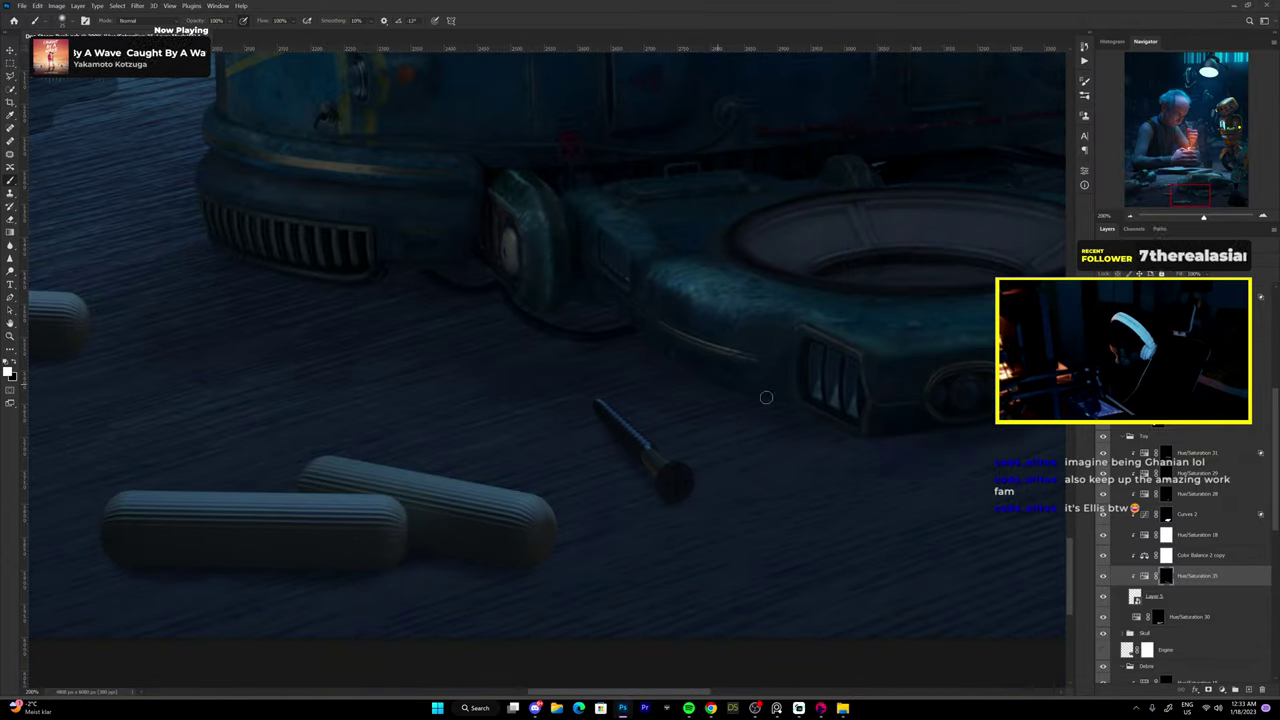
drag(735, 388, 205, 598)
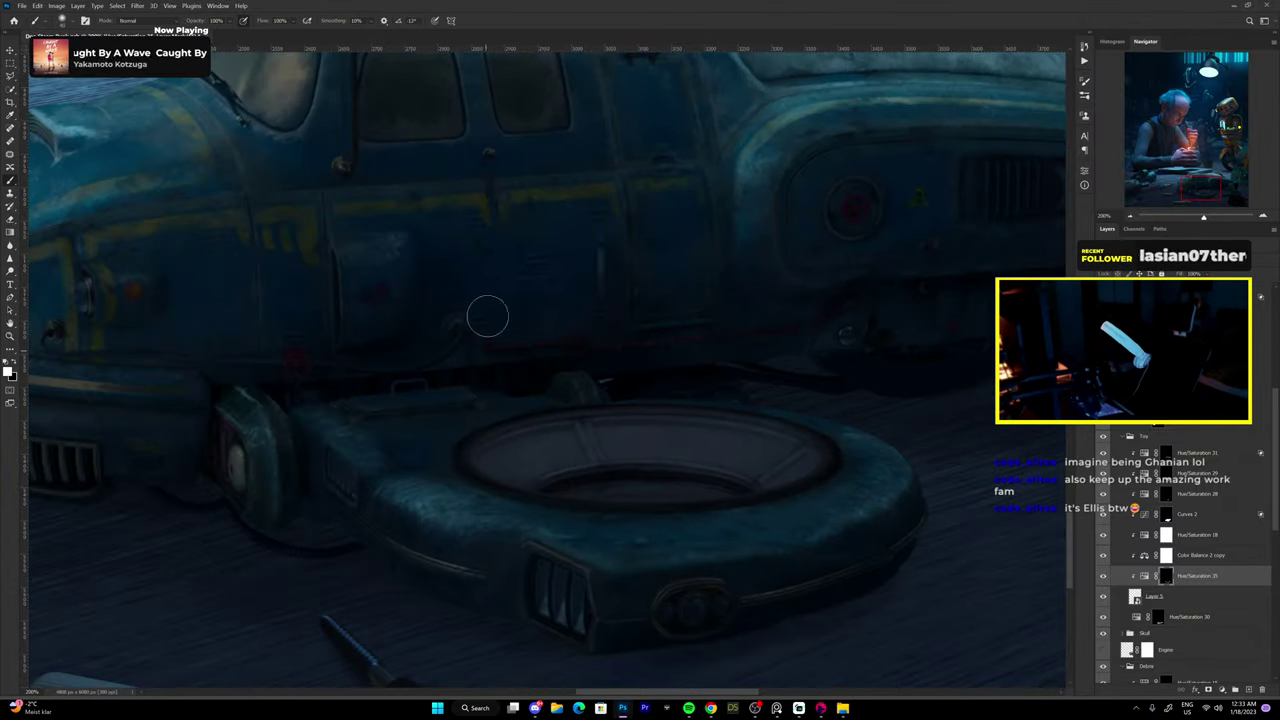
scroll(548, 310, down, 5)
scroll(548, 310, down, 2)
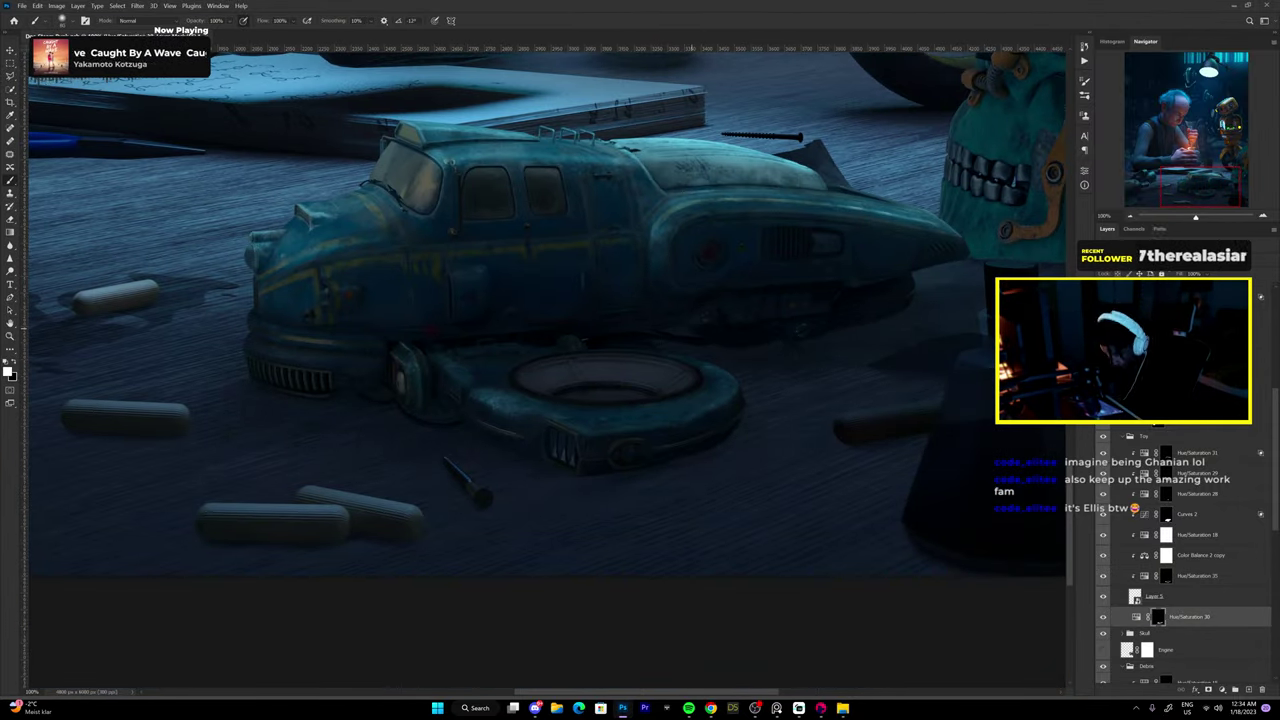
scroll(548, 310, down, 1)
scroll(548, 310, down, 1)
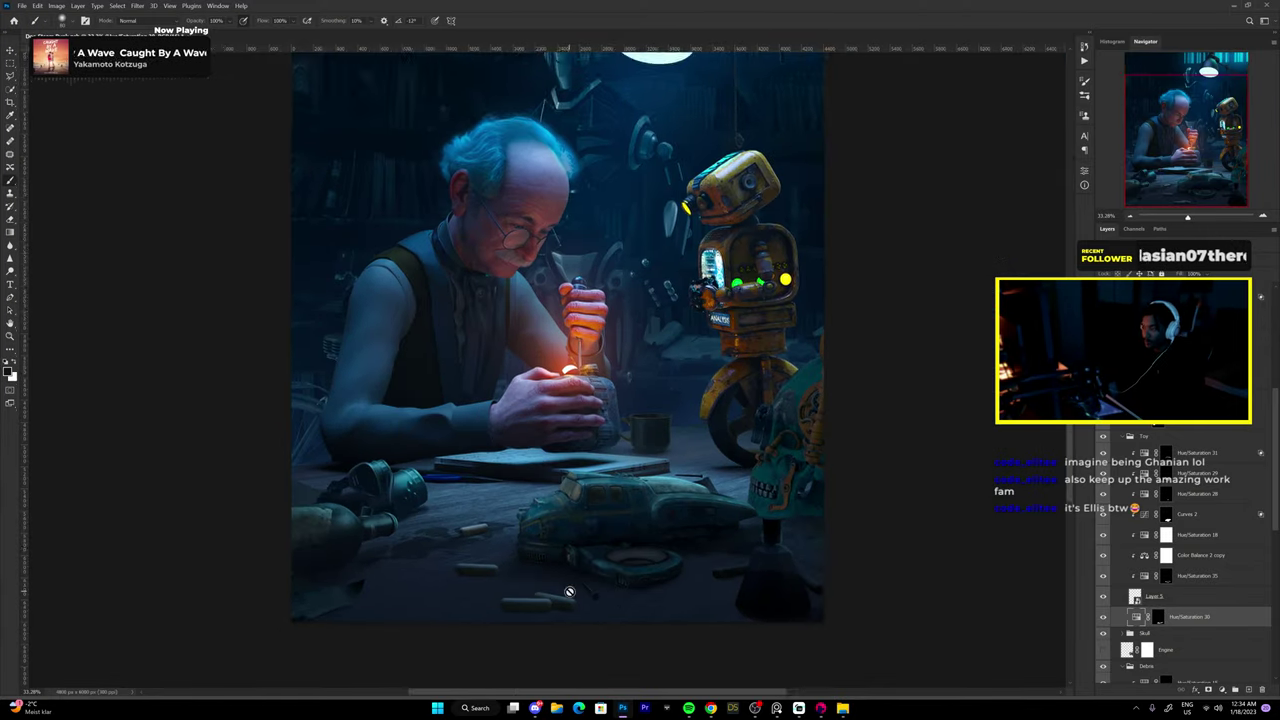
With the Brush active, zoom in on the pegs and their shadows on the desk.
scroll(520, 560, up, 5)
key(b)
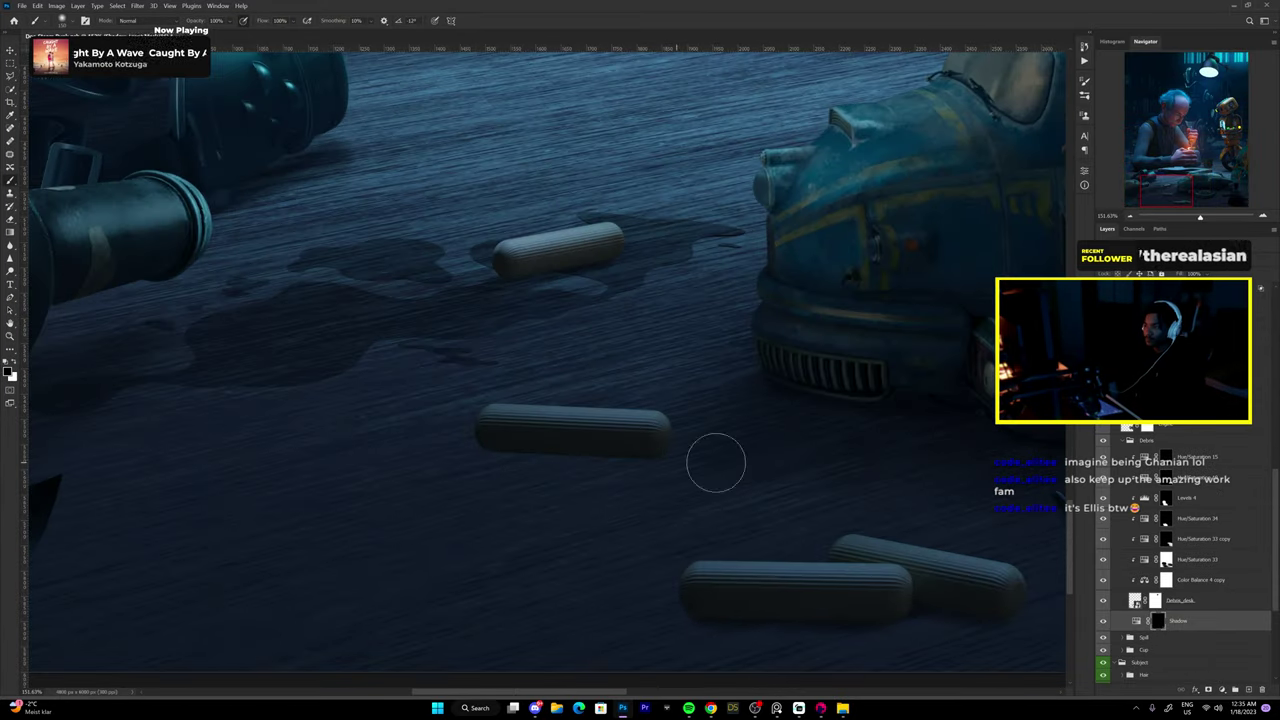
drag(714, 457, 424, 248)
scroll(543, 340, up, 3)
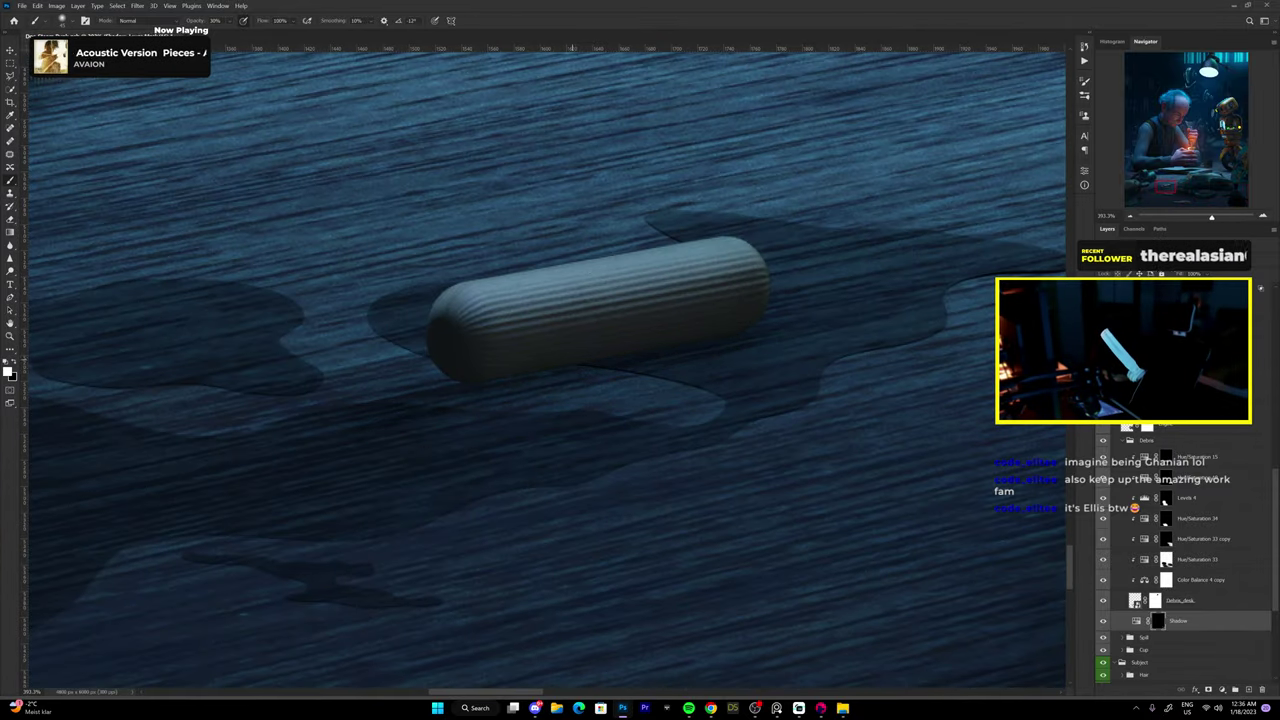
scroll(543, 365, down, 5)
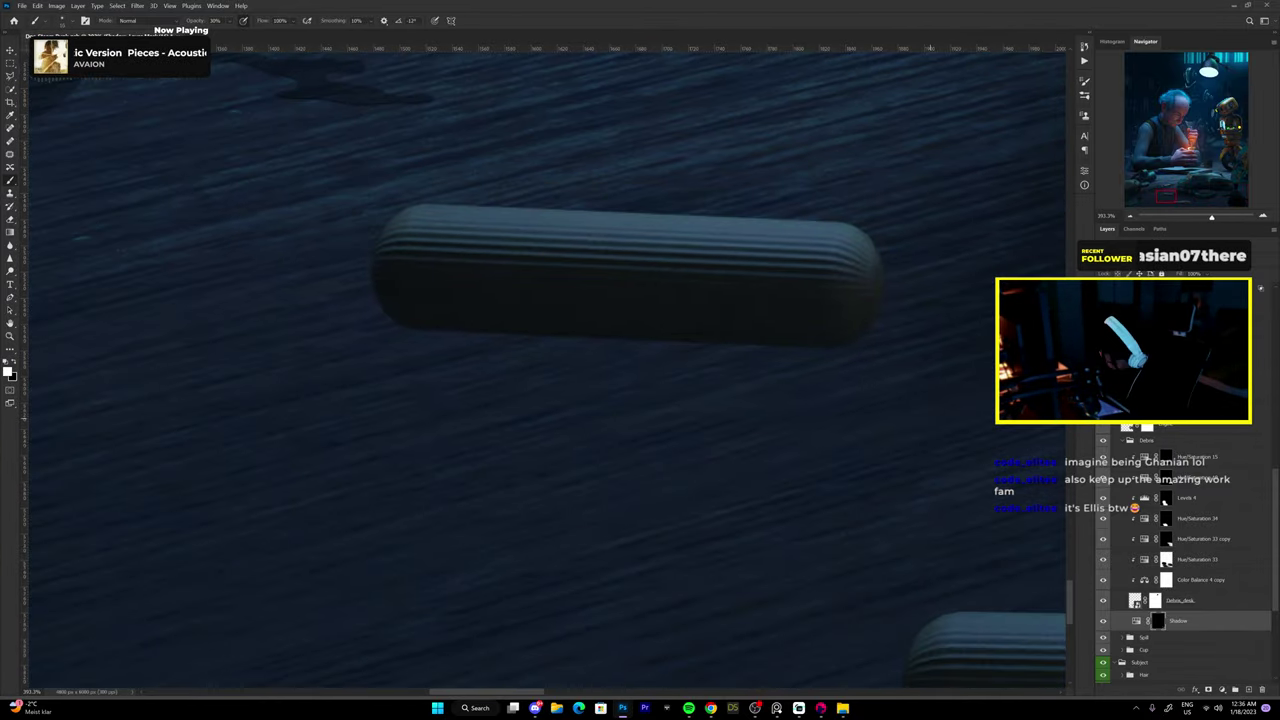
scroll(579, 278, right, 3)
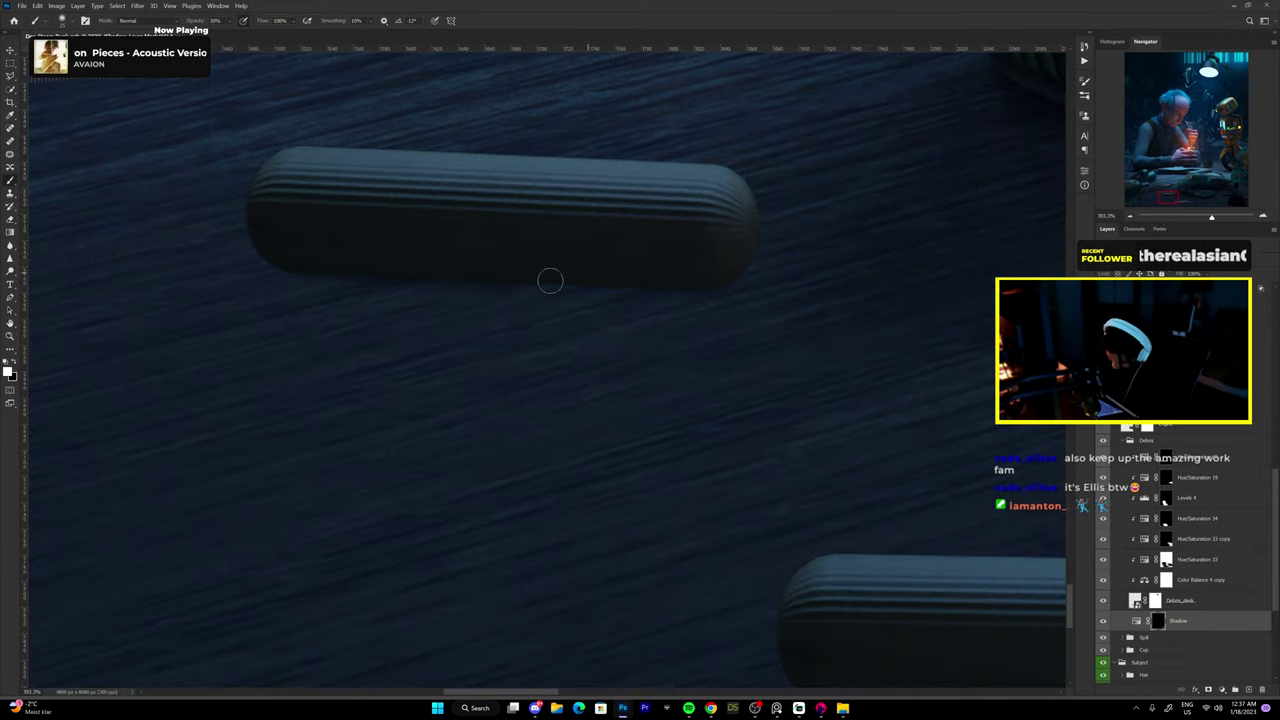
scroll(659, 304, down, 3)
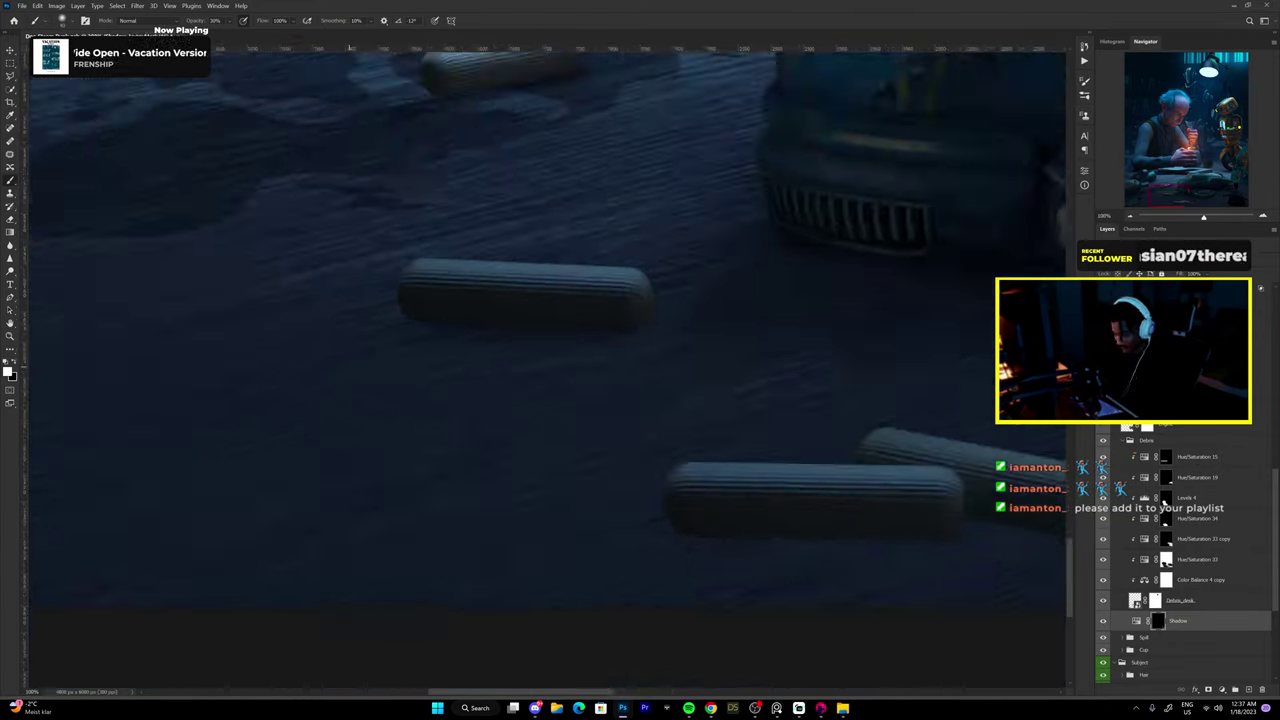
scroll(659, 304, right, 3)
click(688, 708)
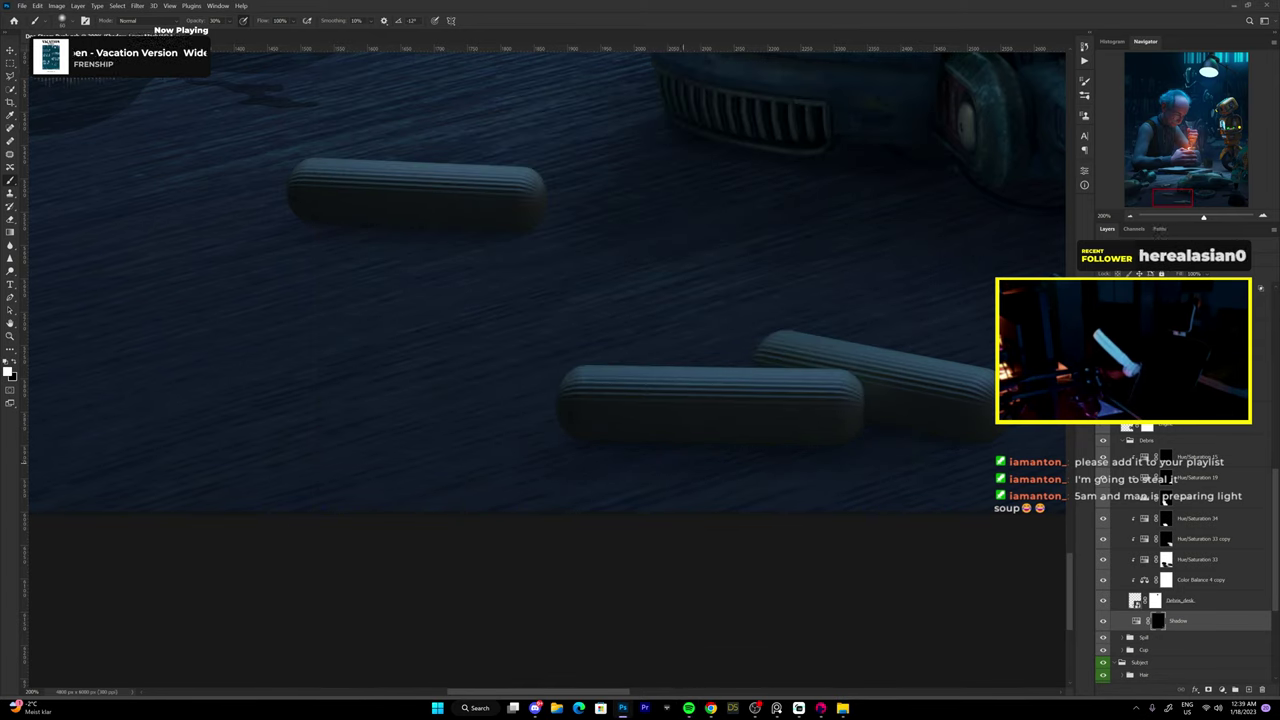
Fit the whole image in view, zoom in and out, then return to the Envato 'tools in cup' results.
key(ctrl+0)
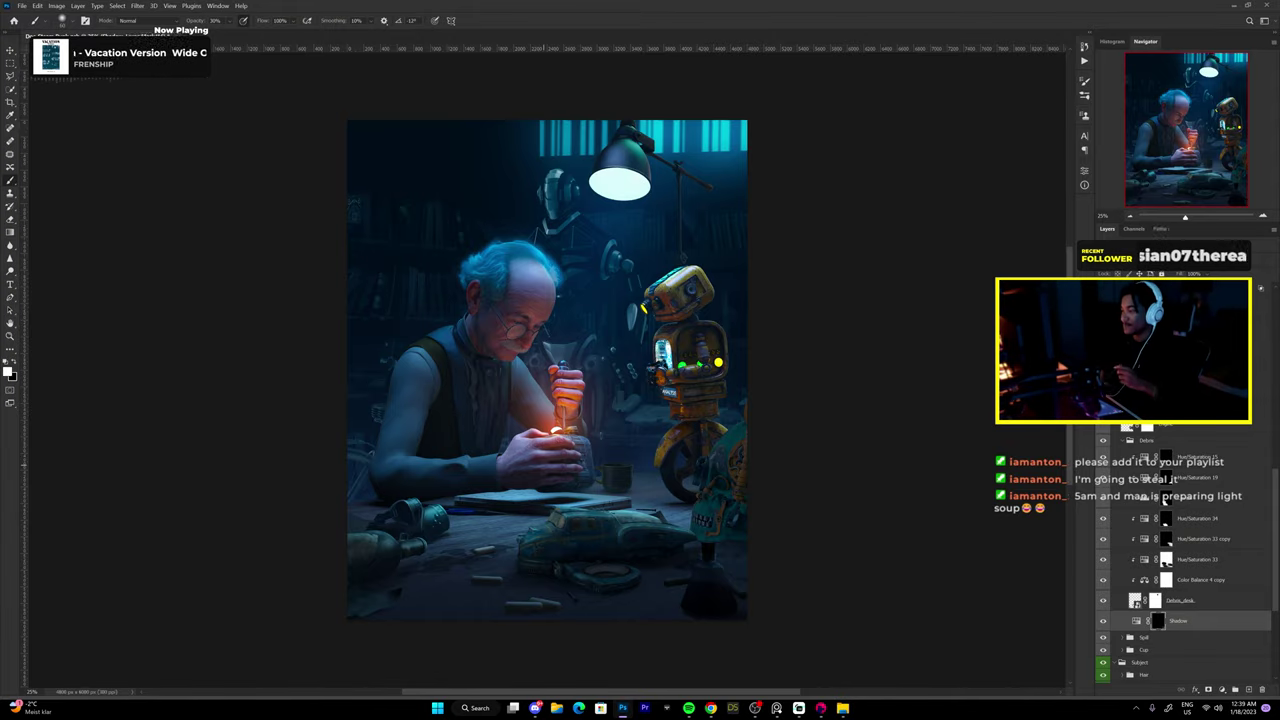
scroll(580, 329, up, 2)
scroll(580, 329, up, 3)
scroll(580, 329, up, 4)
scroll(659, 391, down, 8)
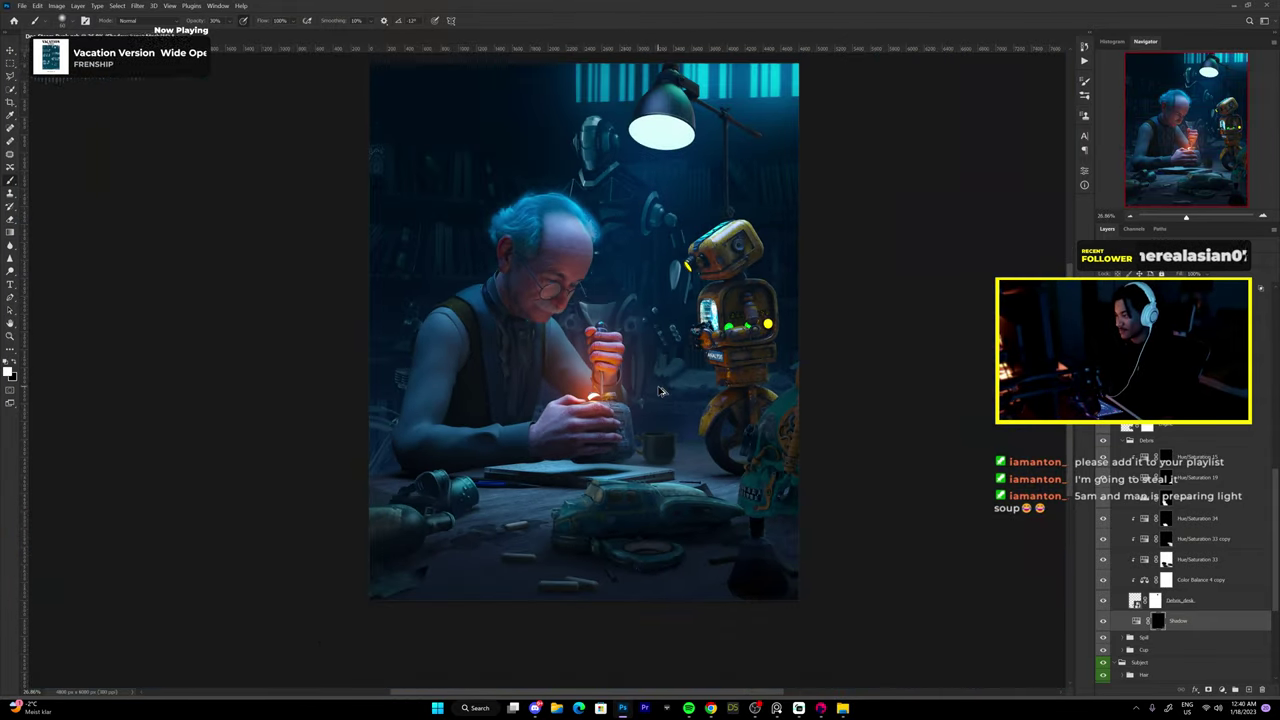
scroll(659, 391, up, 2)
scroll(659, 391, down, 2)
scroll(605, 395, up, 2)
scroll(595, 423, up, 4)
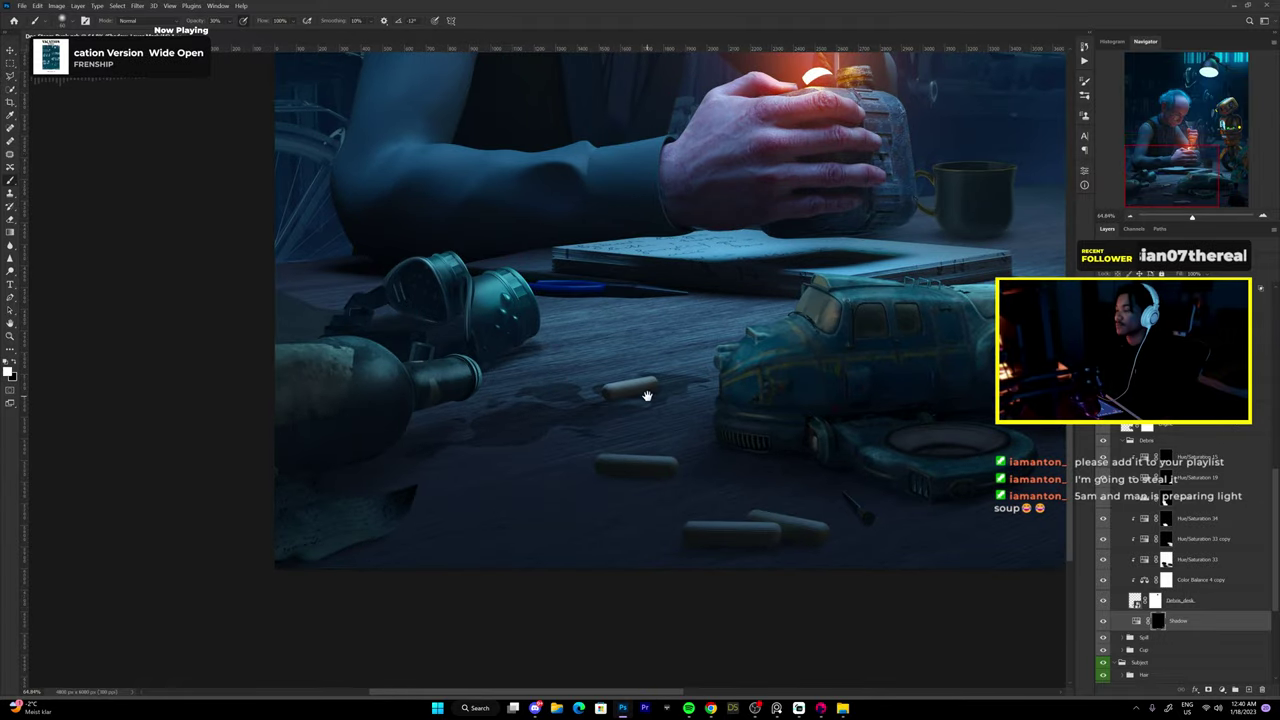
scroll(595, 423, down, 2)
scroll(595, 423, down, 3)
key(alt+Tab)
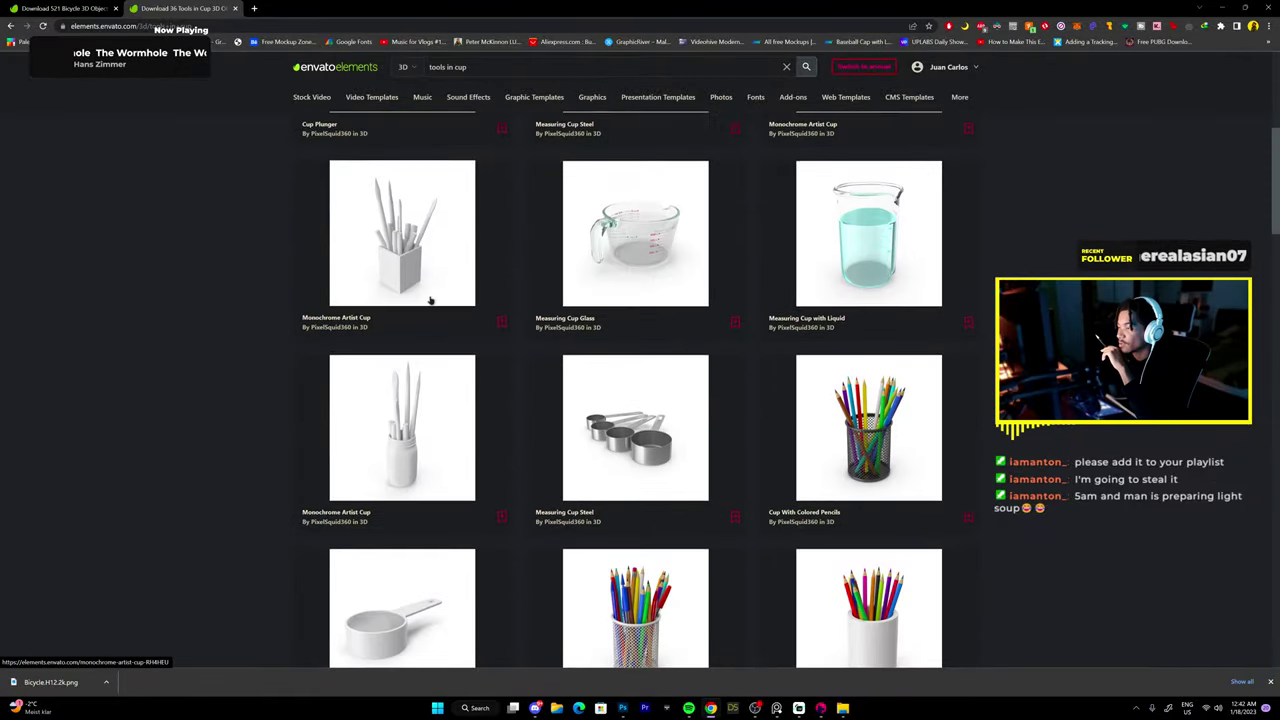
Rotate the Artist Tool Holder preview and position the pen cup on the left of the desk.
drag(514, 449, 600, 456)
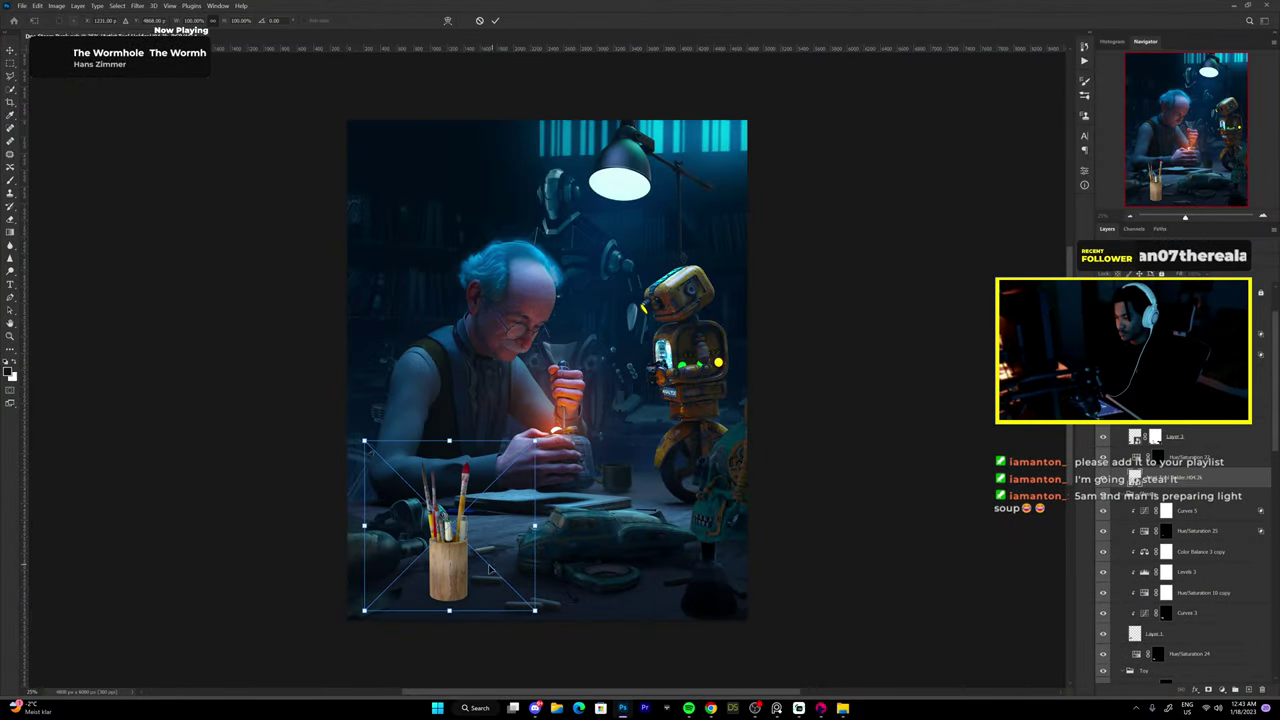
mouse_move(490, 568)
mouse_down()
mouse_move(710, 556)
mouse_move(500, 562)
mouse_up()
key(Return)
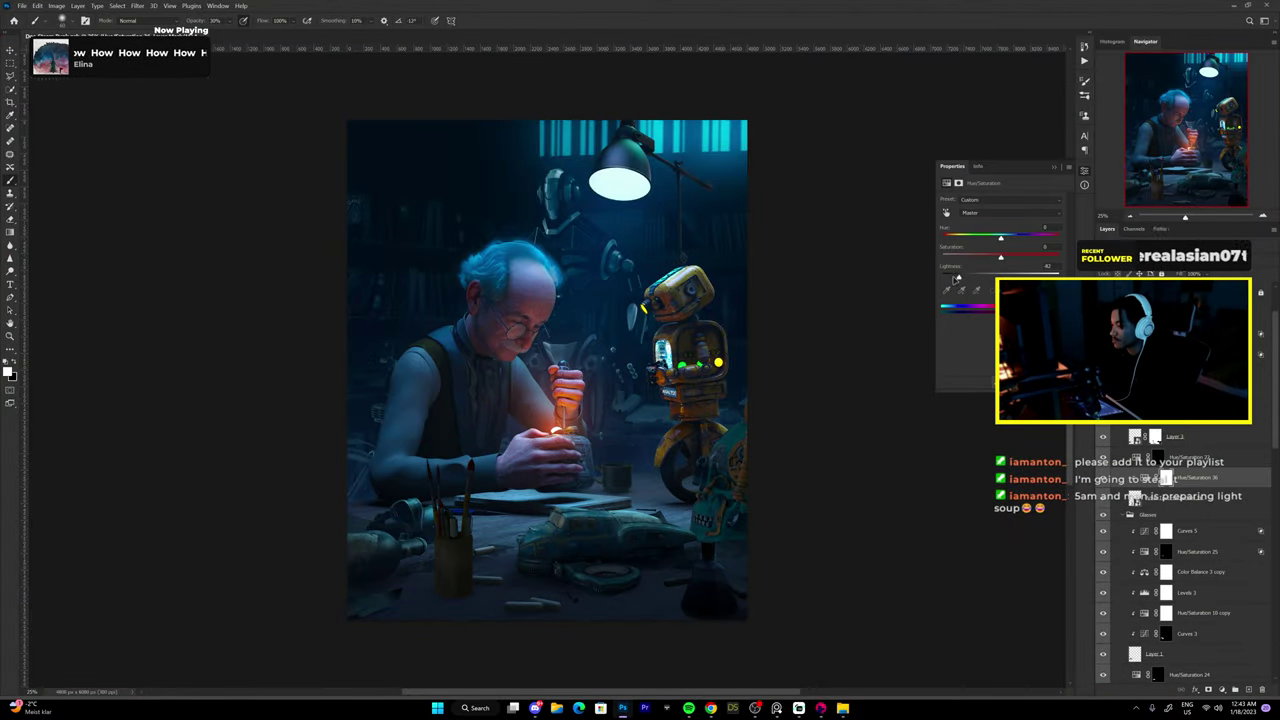
Undo the last adjustment and cancel the cup's Layer Style dialog without changes.
key(ctrl+z)
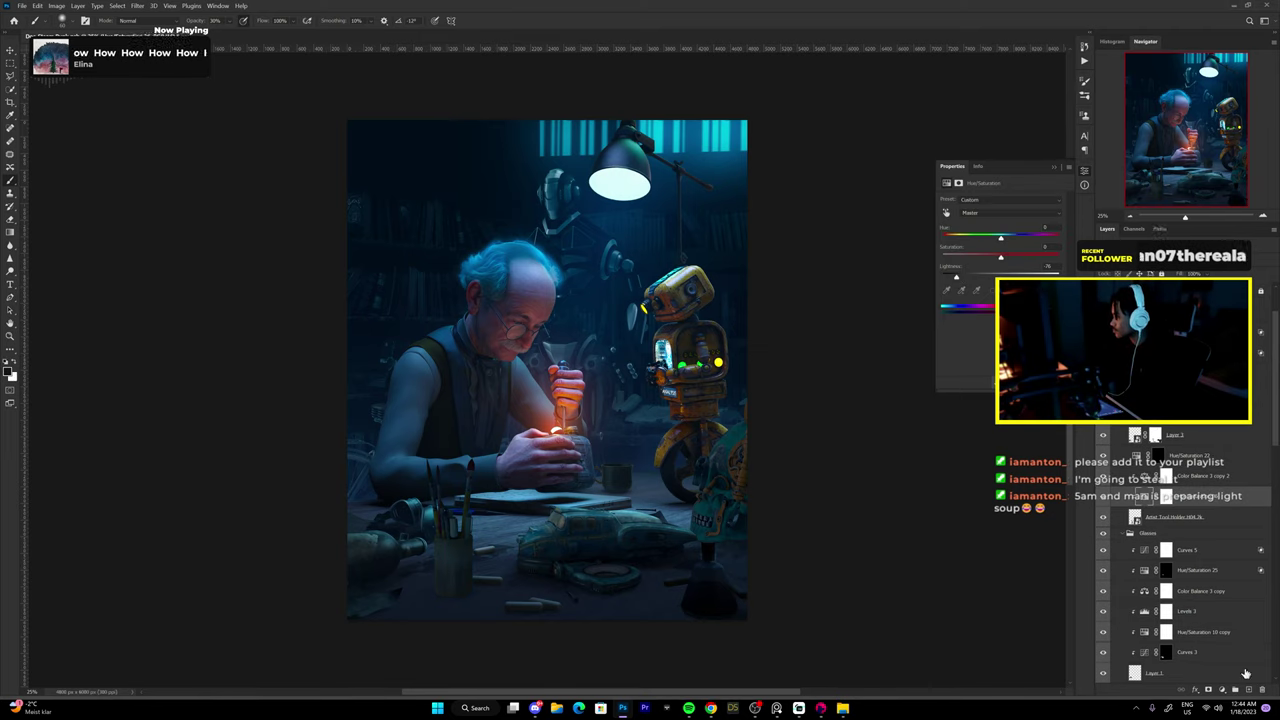
double_click(1180, 436)
key(Escape)
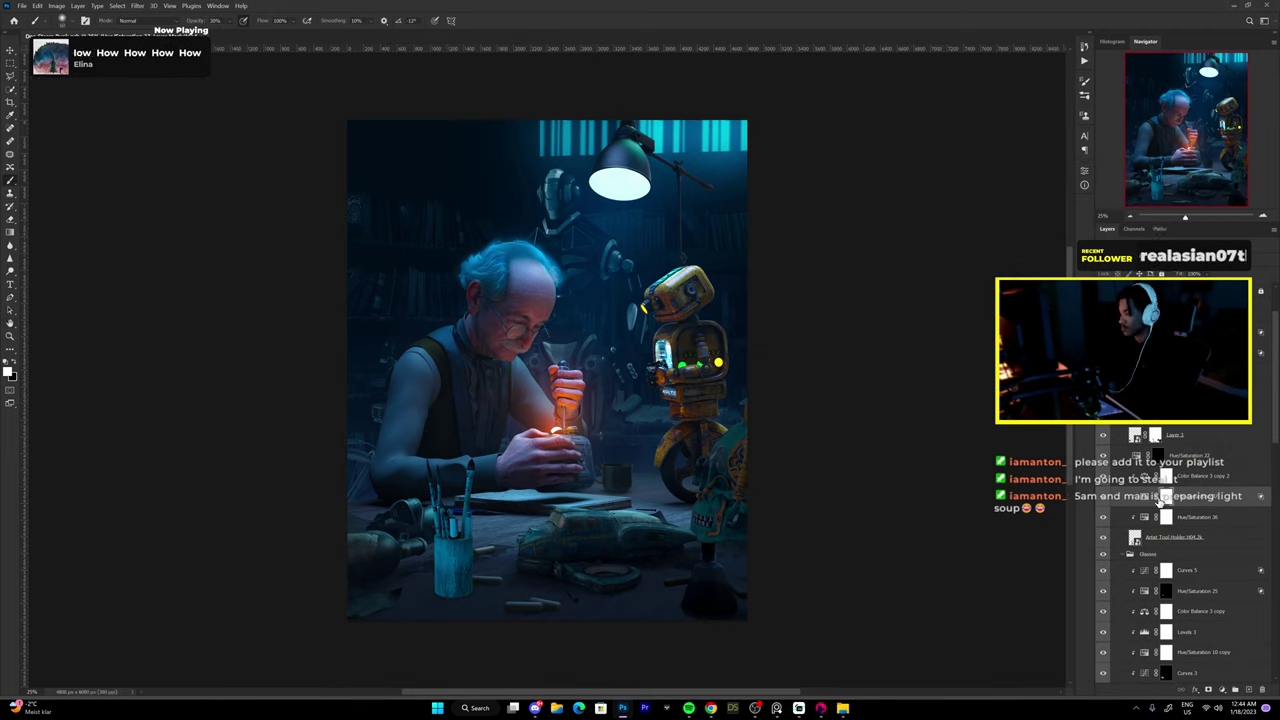
key(b)
scroll(530, 387, up, 5)
scroll(511, 391, down, 3)
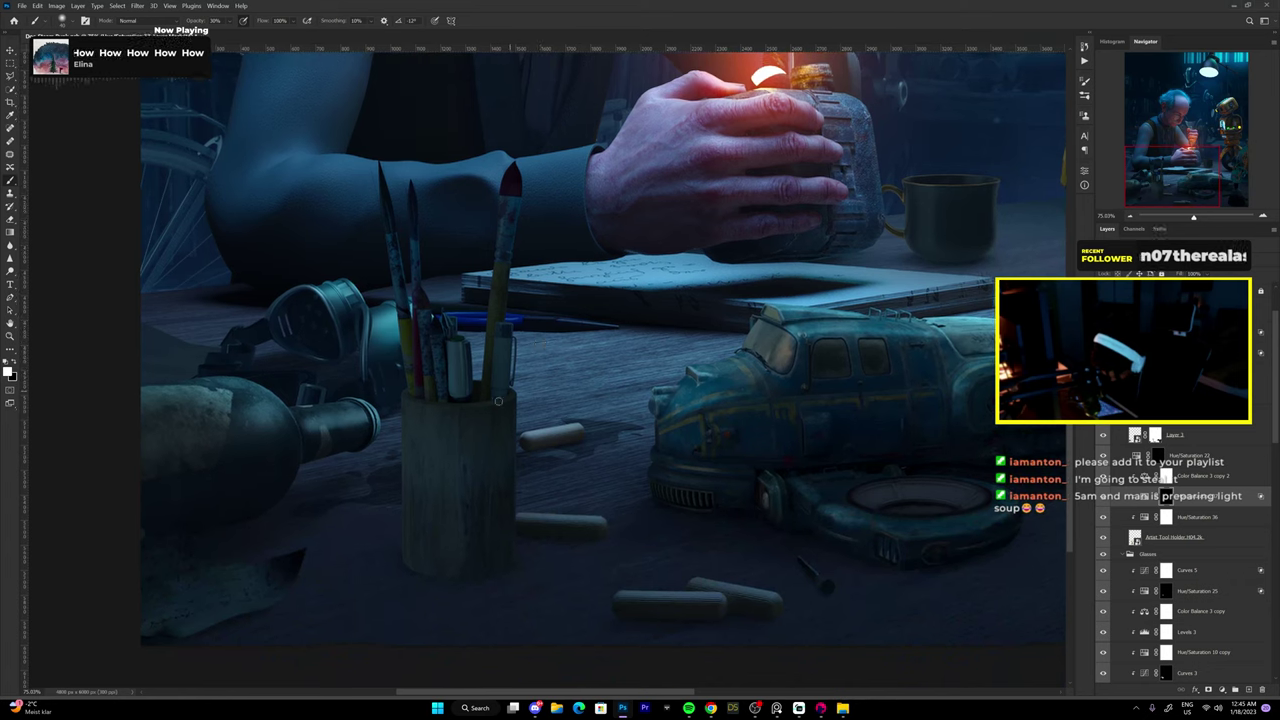
Add two Hue/Saturation adjustments to darken the cup, the second with a black mask.
key(ctrl+u)
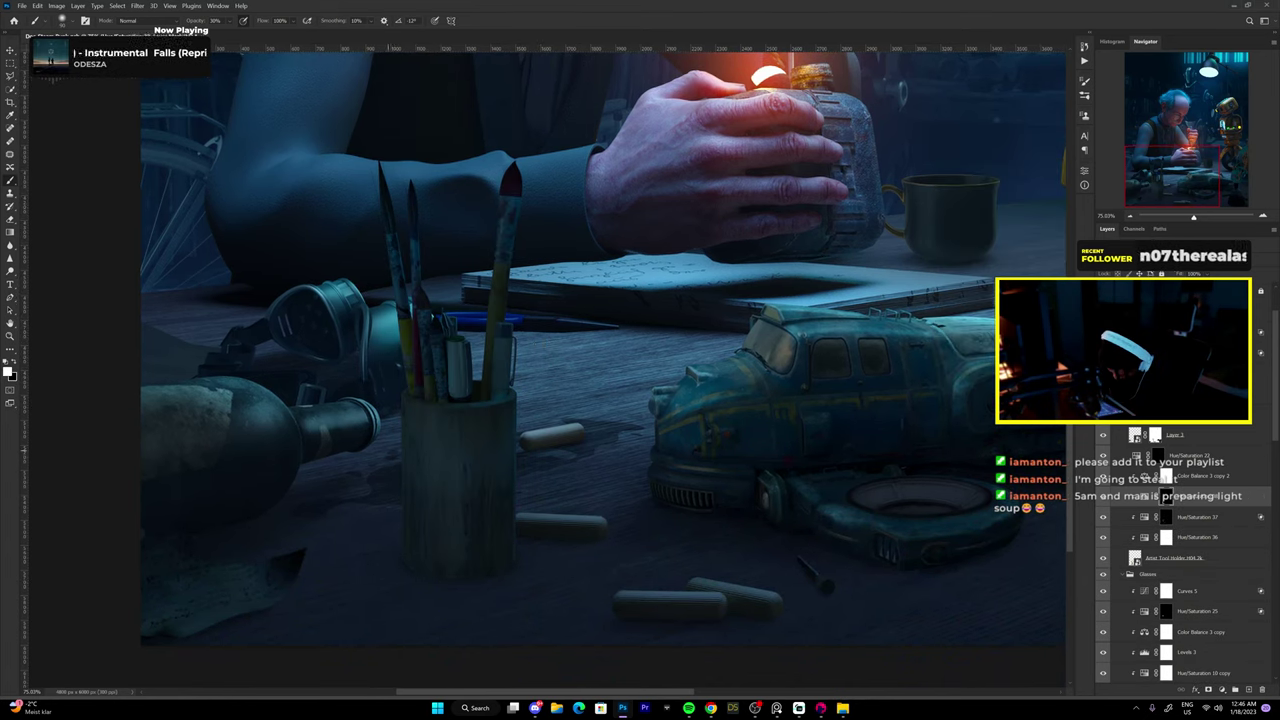
scroll(382, 496, up, 4)
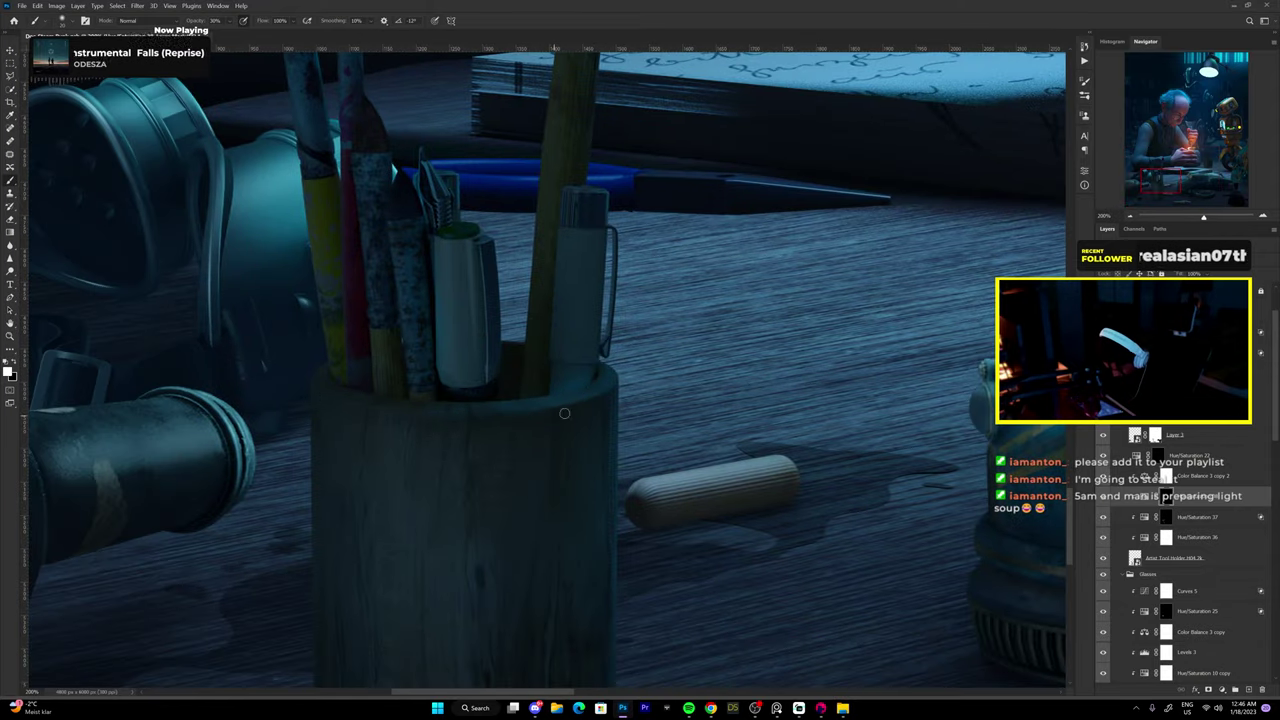
scroll(549, 370, down, 3)
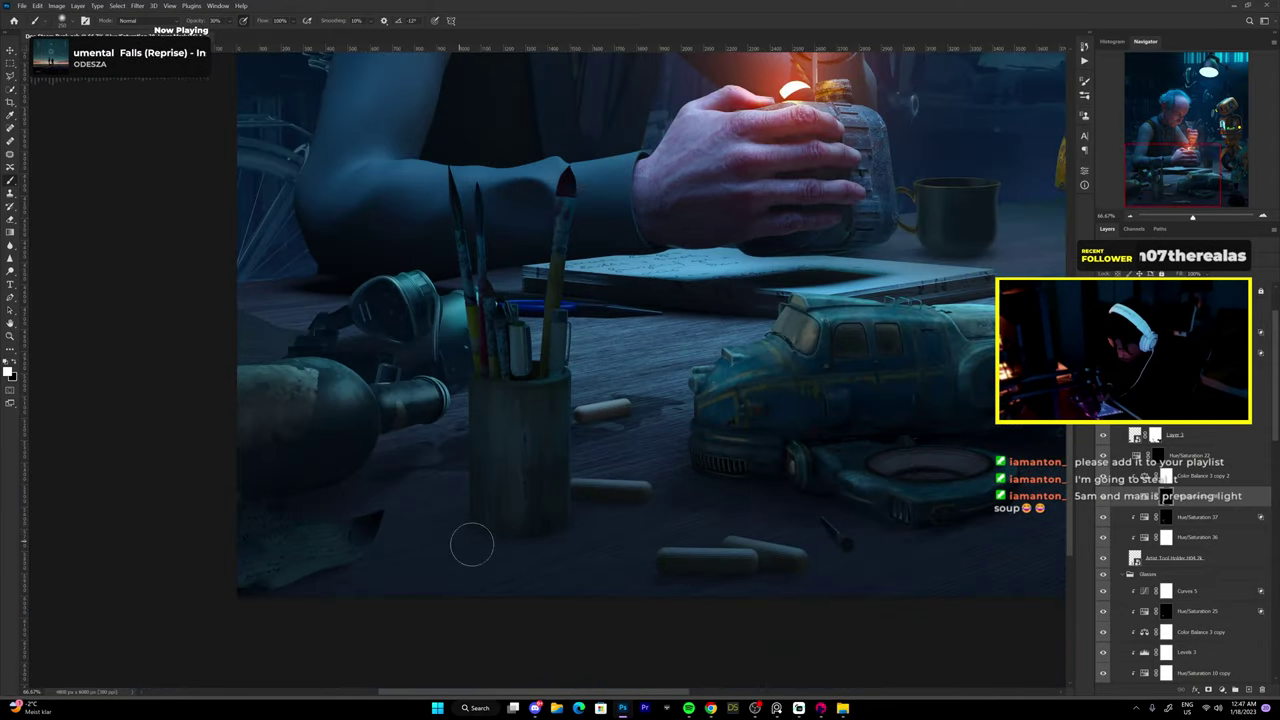
key(ctrl+u)
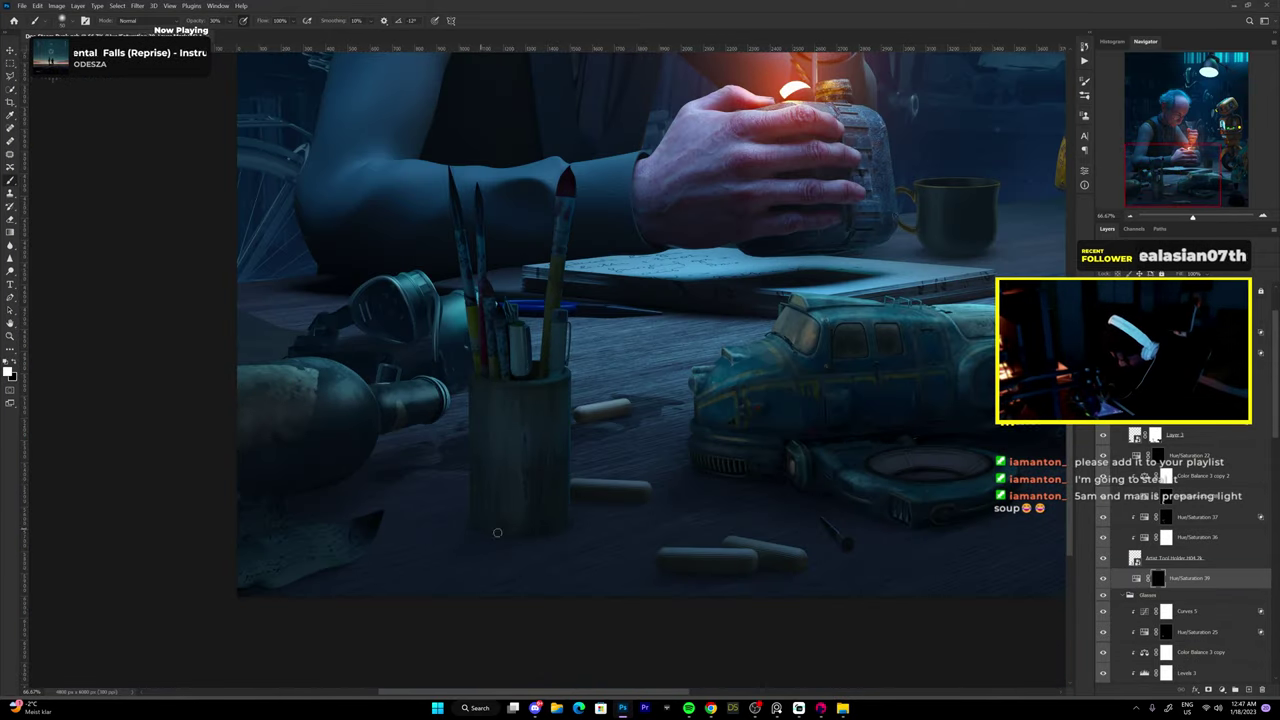
scroll(440, 580, down, 3)
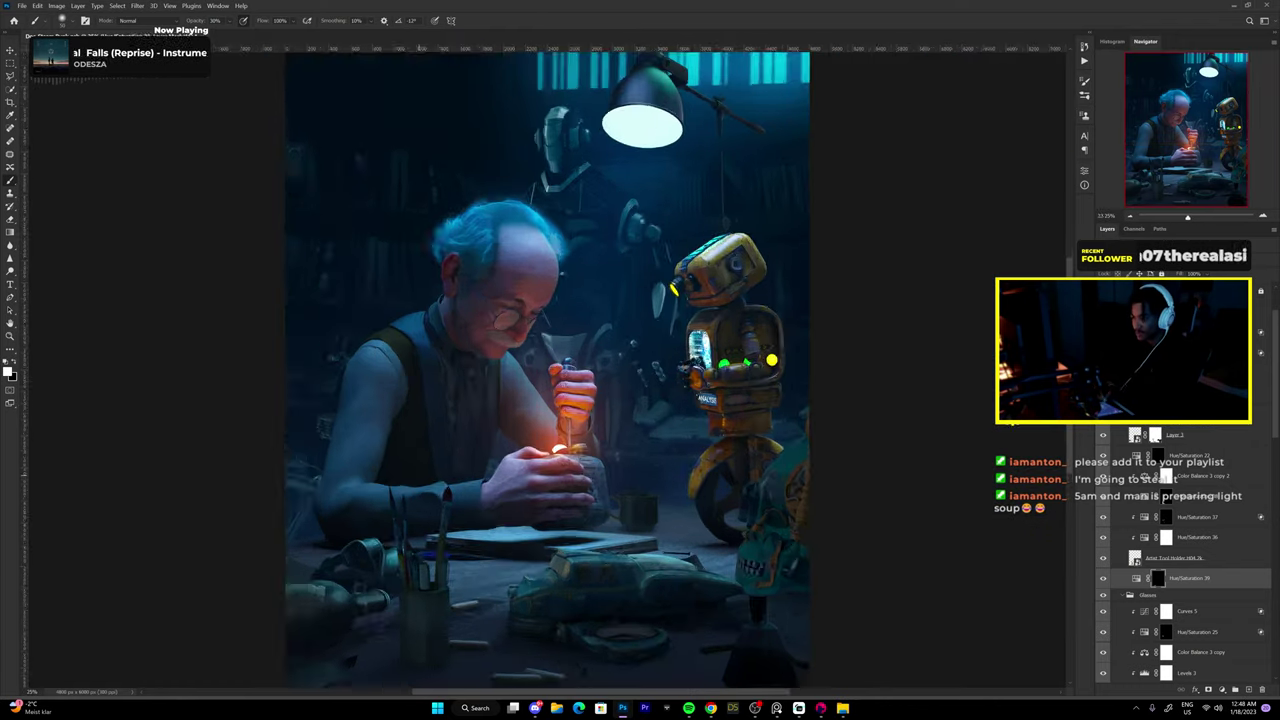
scroll(1180, 560, up, 3)
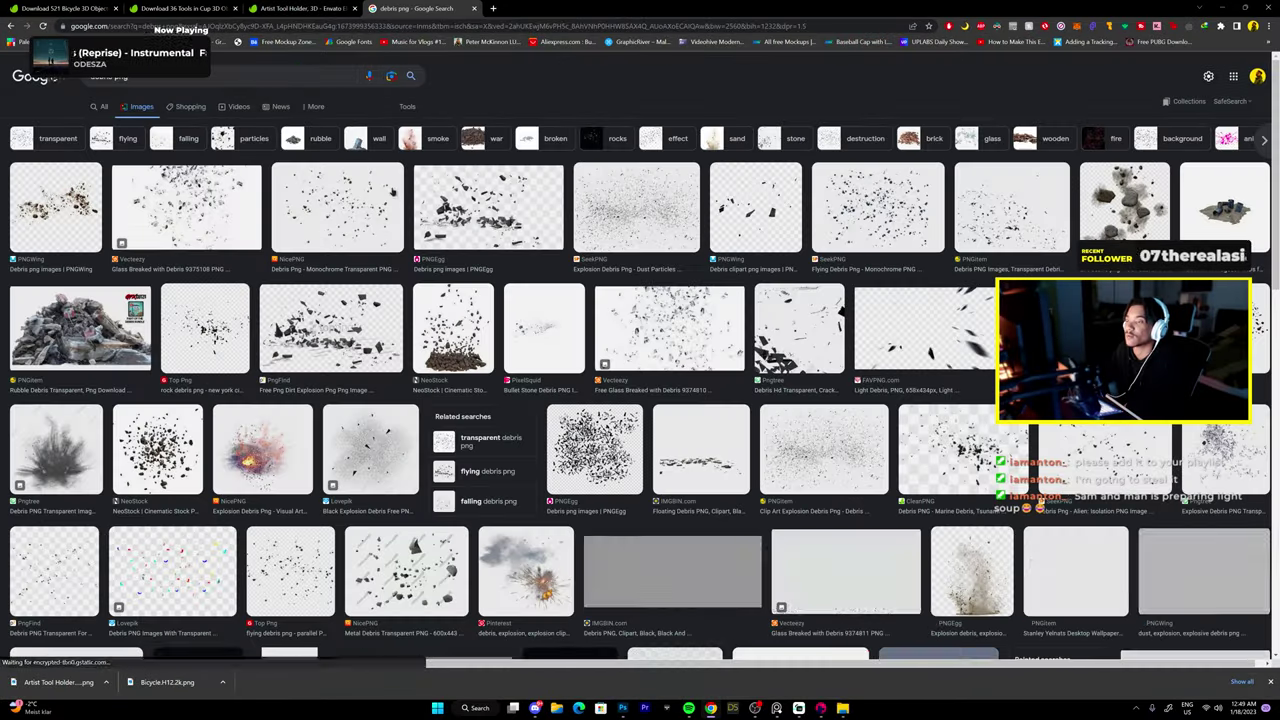
Scroll through the Google Images results for 'debris png'.
scroll(595, 409, up, 4)
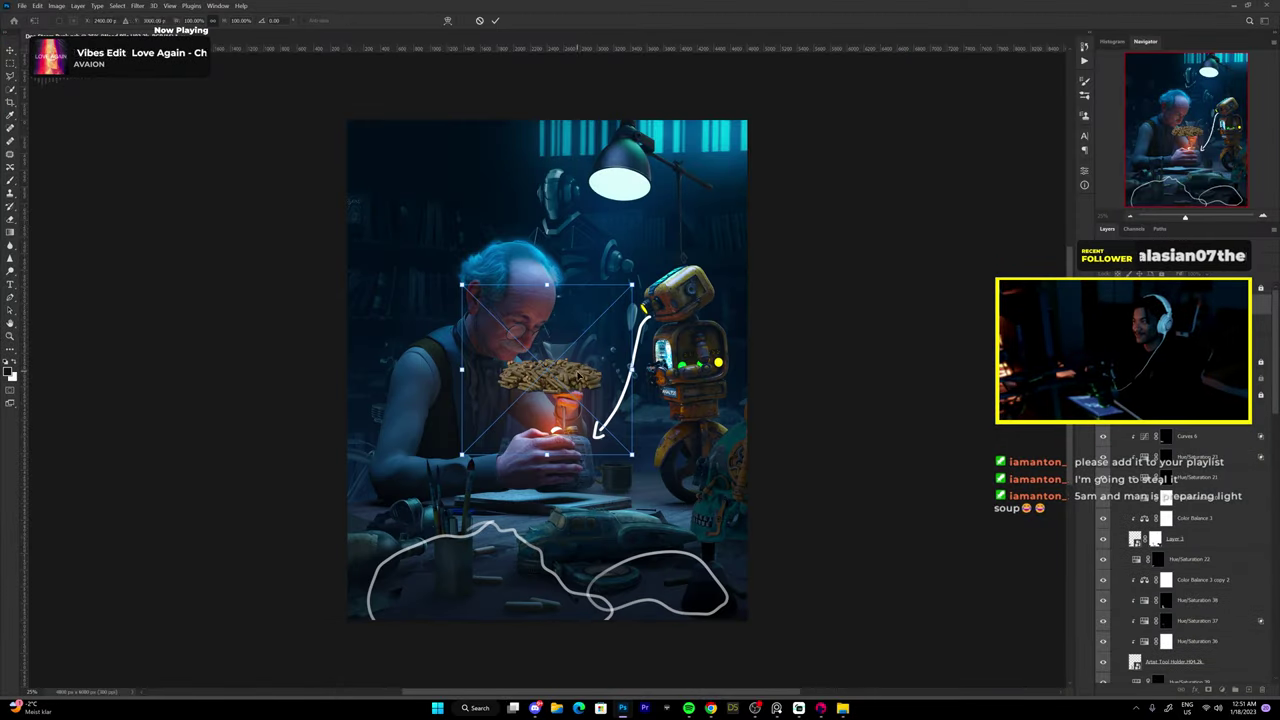
Move the wood chips to the robot's base and reorder the wood-chips layer in the stack.
drag(555, 410, 763, 523)
drag(1148, 538, 1136, 430)
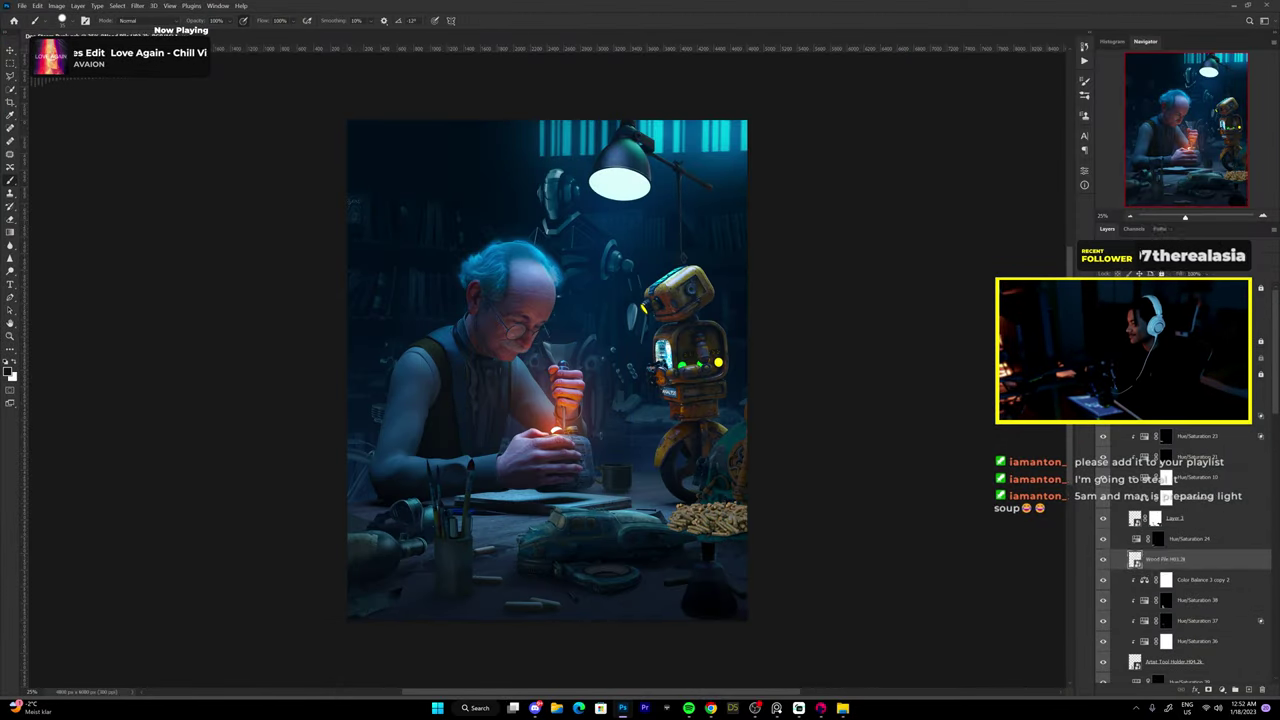
drag(836, 471, 664, 558)
right_click(1150, 542)
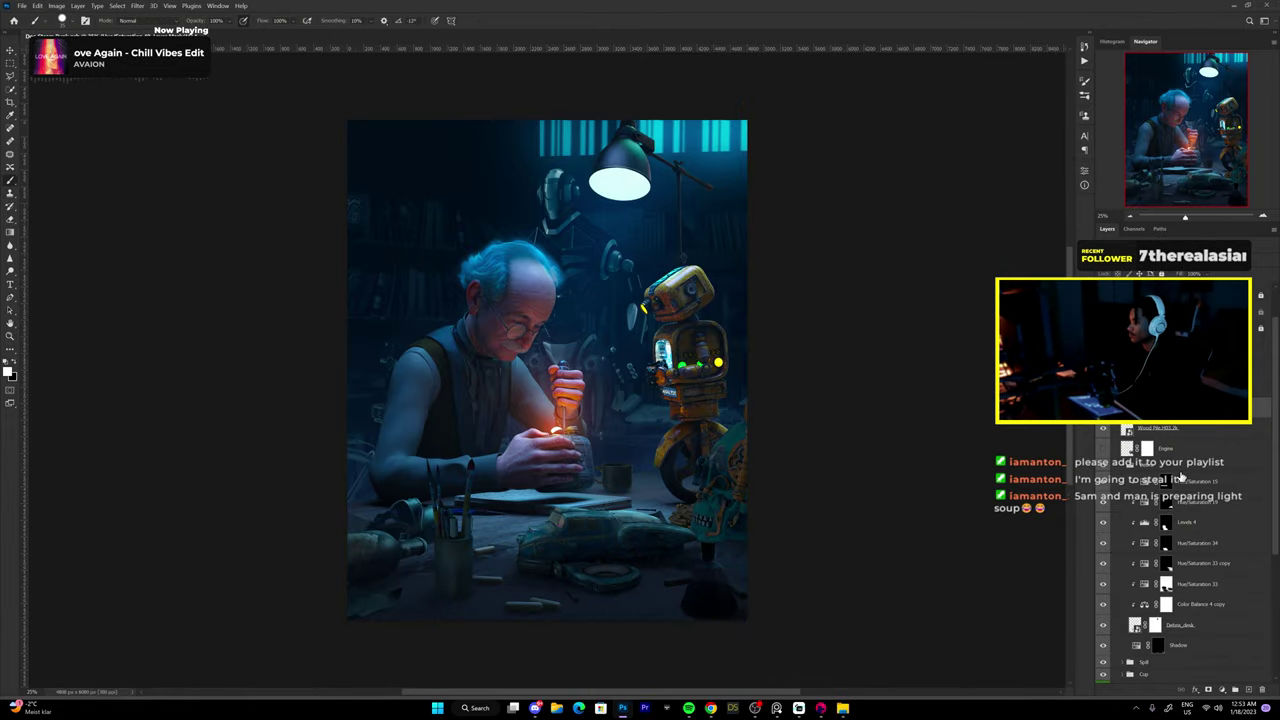
Download the Splintered Wood render as a PNG and place it in the composite.
key(alt+Tab)
click(900, 8)
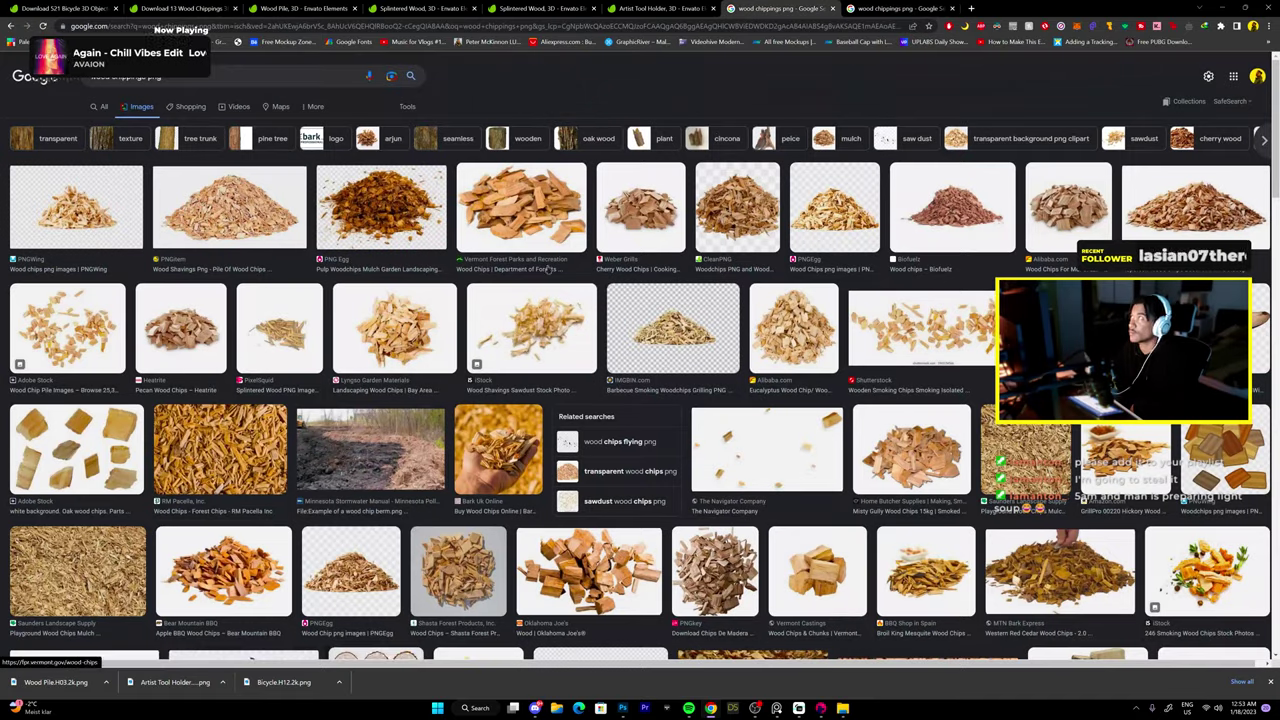
click(420, 8)
click(897, 431)
click(657, 518)
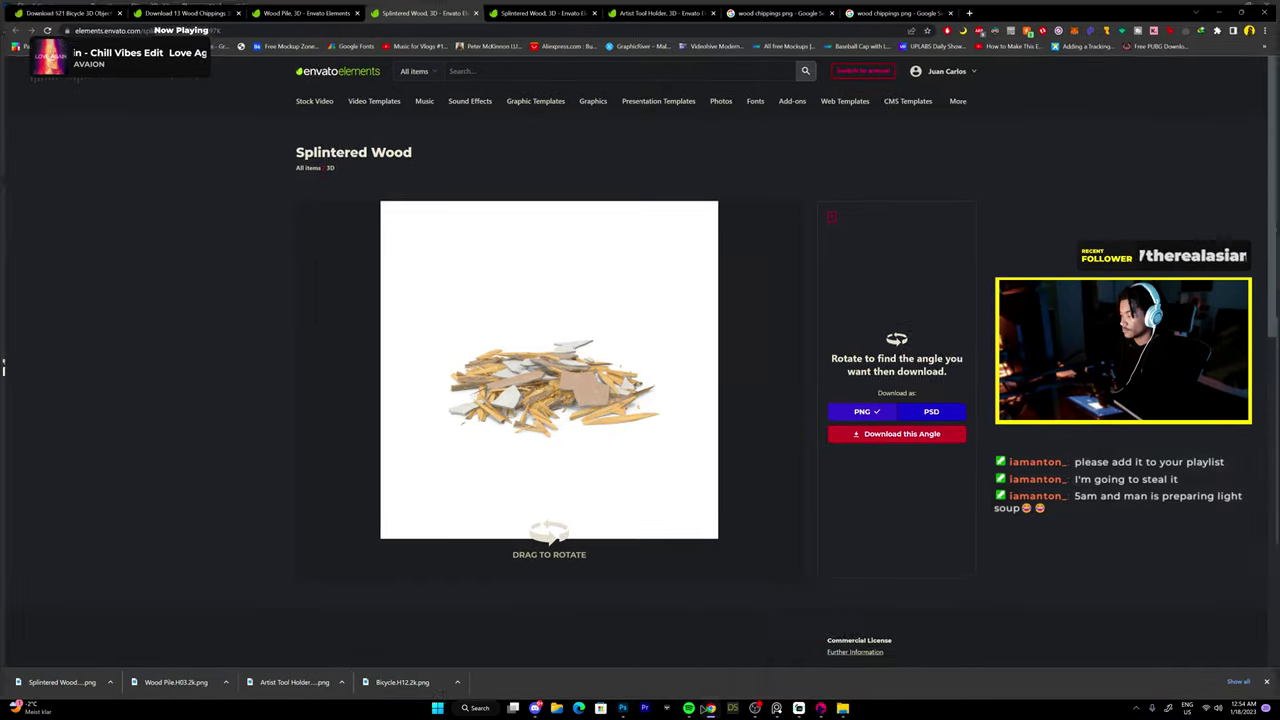
key(alt+Tab)
double_click(400, 304)
key(Return)
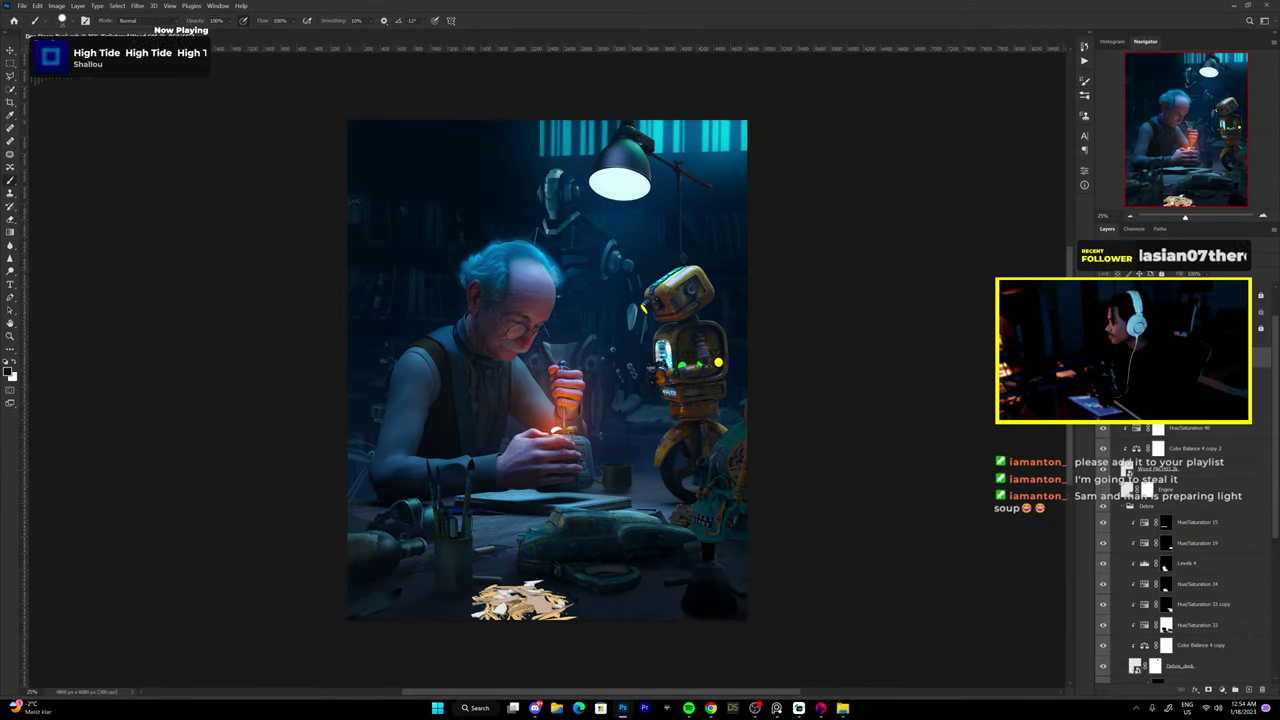
Search the web for a YouTube creator, open their channel, then go back to the results.
key(alt+Tab)
key(ctrl+t)
text(markuplier)
key(Return)
click(130, 282)
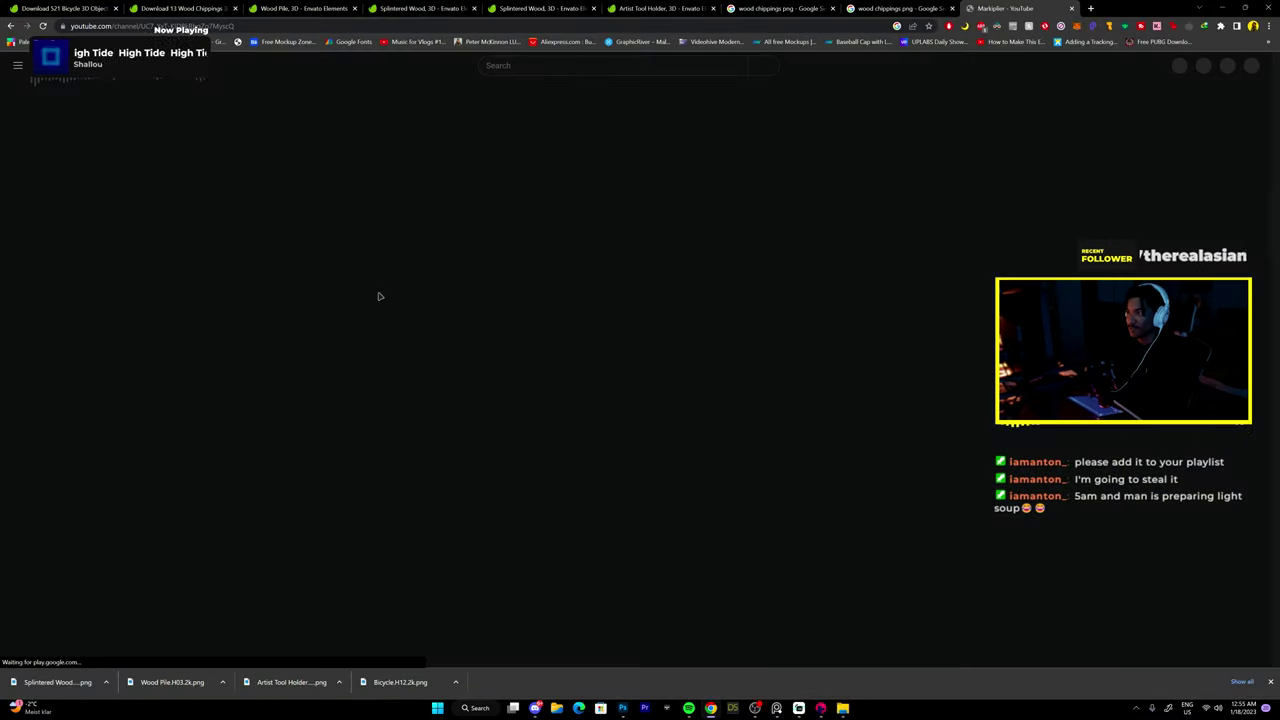
click(10, 27)
Back in Photoshop, select the Hue/Saturation and Color Balance adjustment layers.
key(alt+Tab)
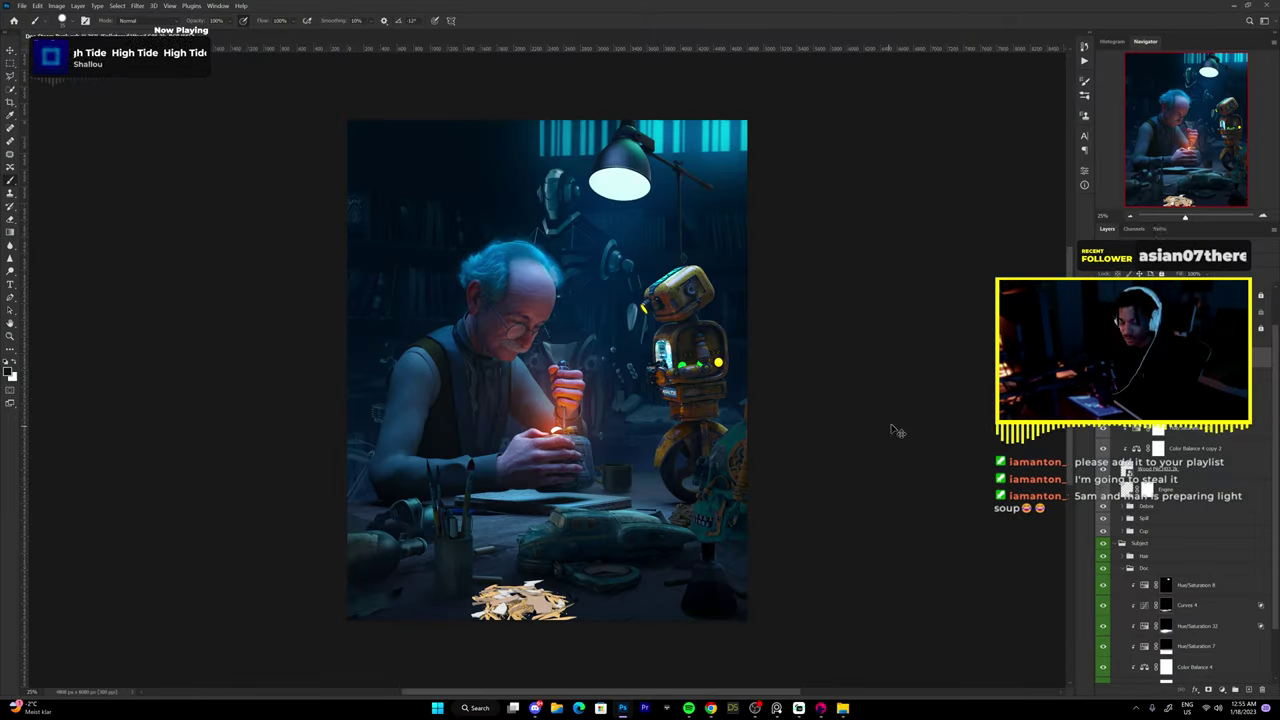
scroll(1180, 560, up, 1)
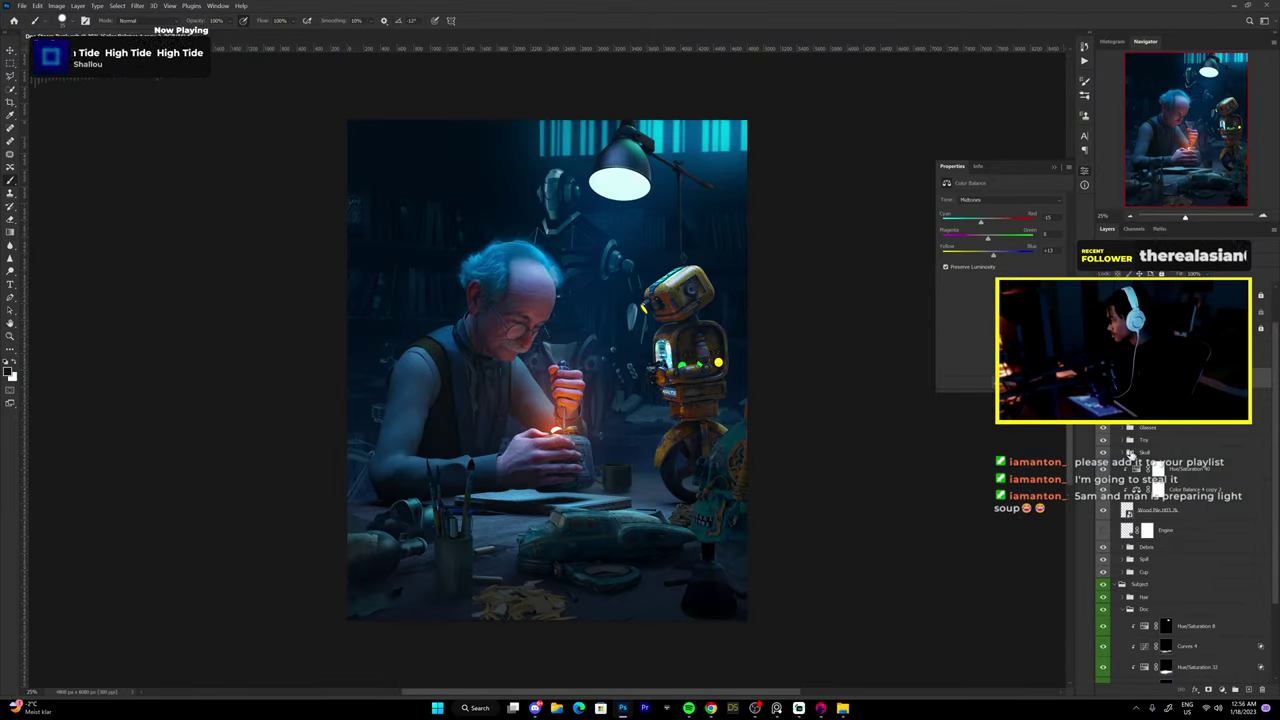
click(1190, 468)
scroll(1180, 560, up, 1)
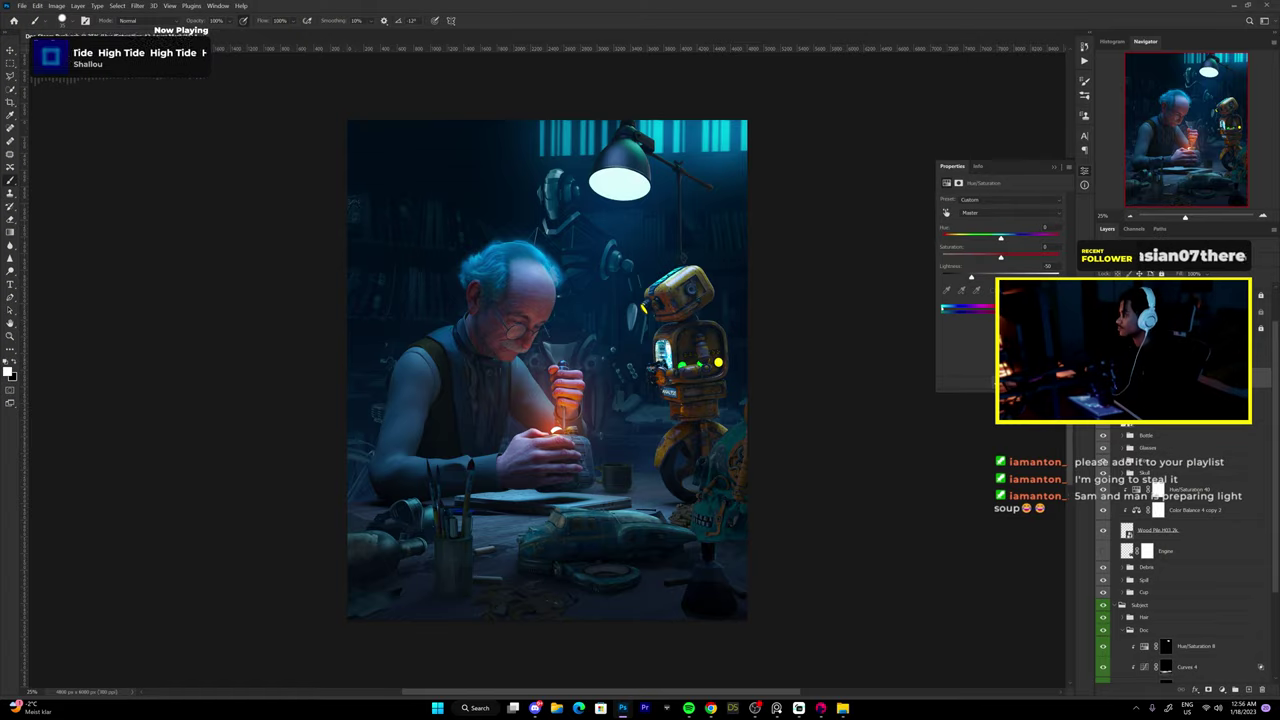
click(1190, 510)
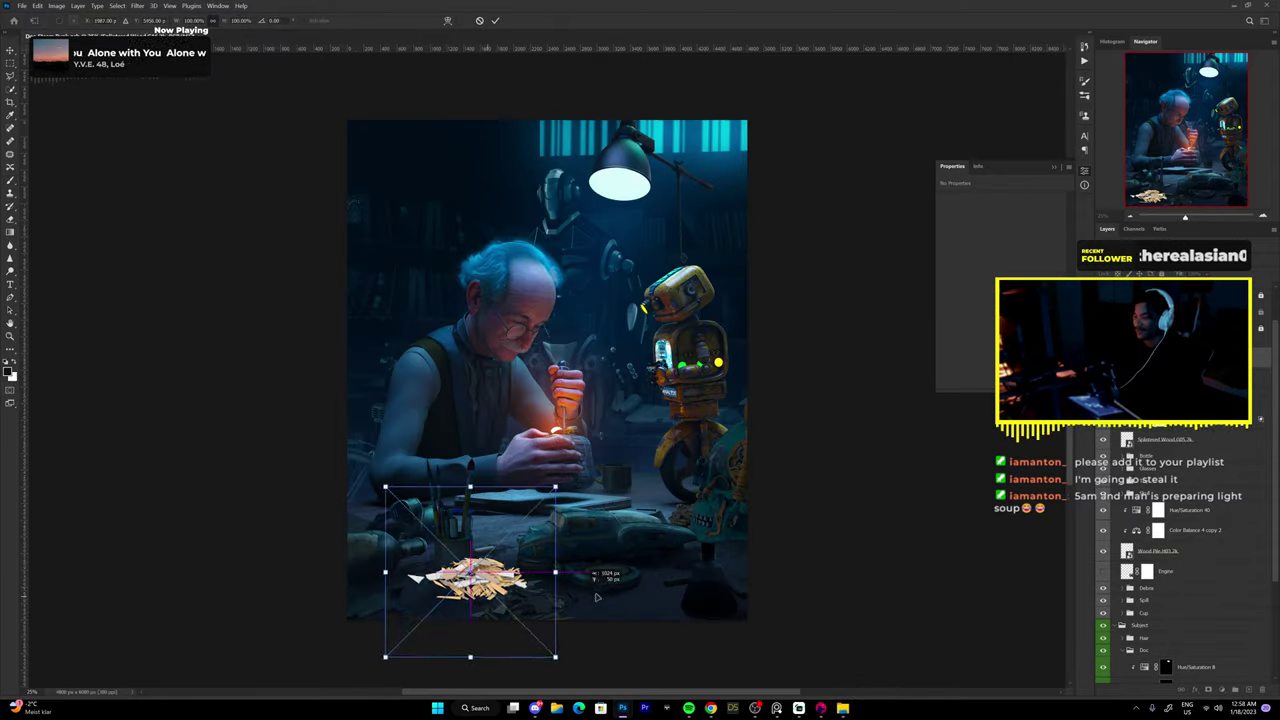
Move the second Splintered Wood render lower and right along the desk front, and commit it.
drag(530, 565, 705, 598)
key(Return)
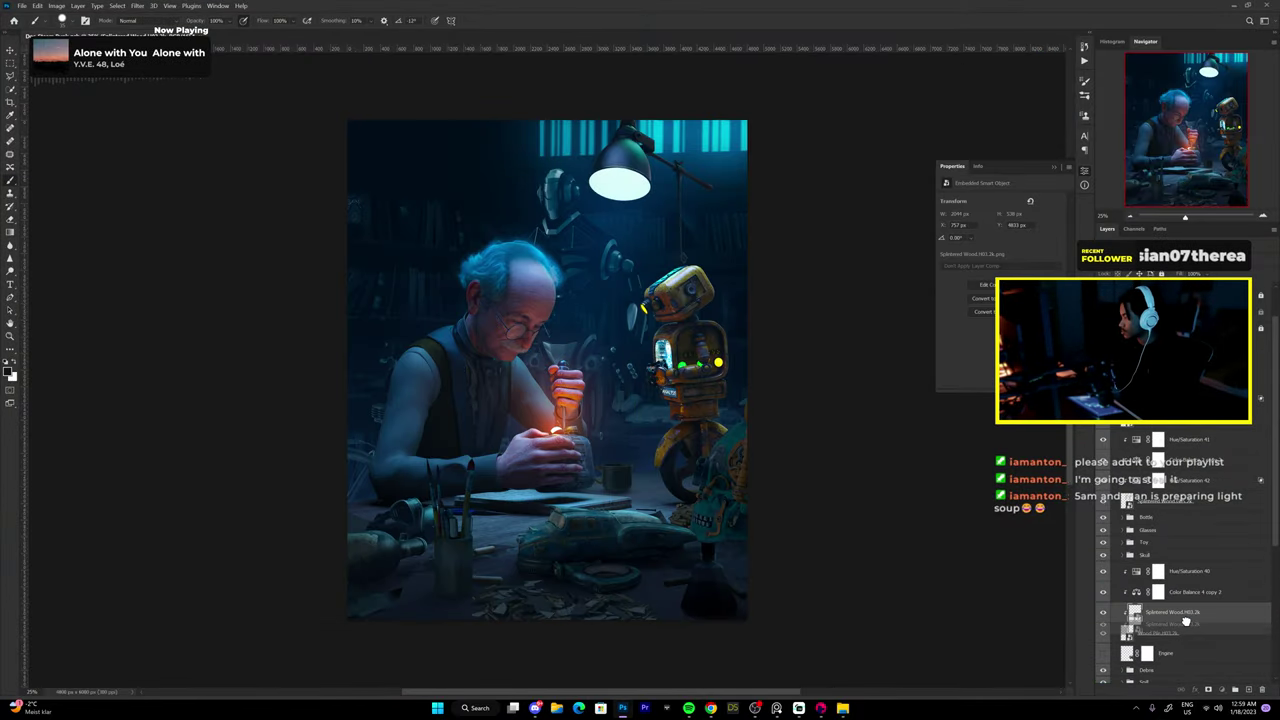
Move the Splintered Wood layer below Debris and reposition the wood pile on the desk.
drag(1160, 521, 1178, 637)
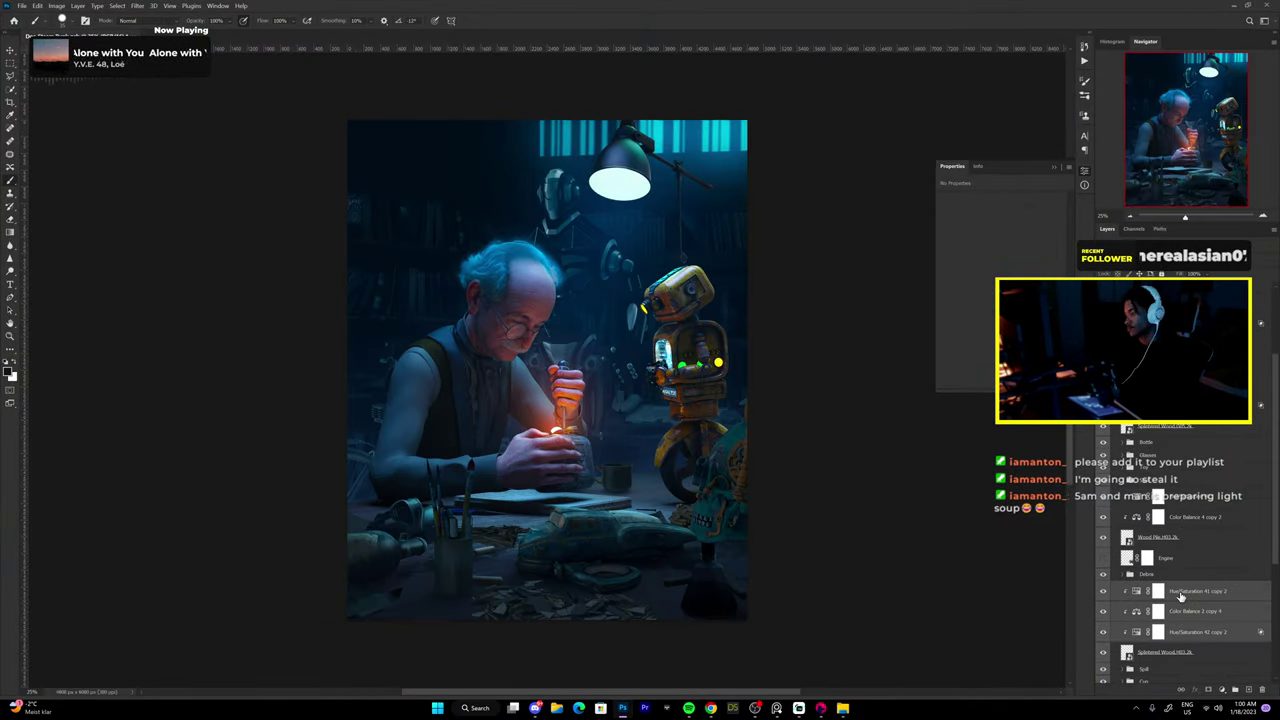
key(ctrl+t)
drag(546, 539, 602, 566)
key(Return)
key(b)
Mask the wood around the skull robot and select the Splintered Wood copy layer.
drag(711, 566, 857, 557)
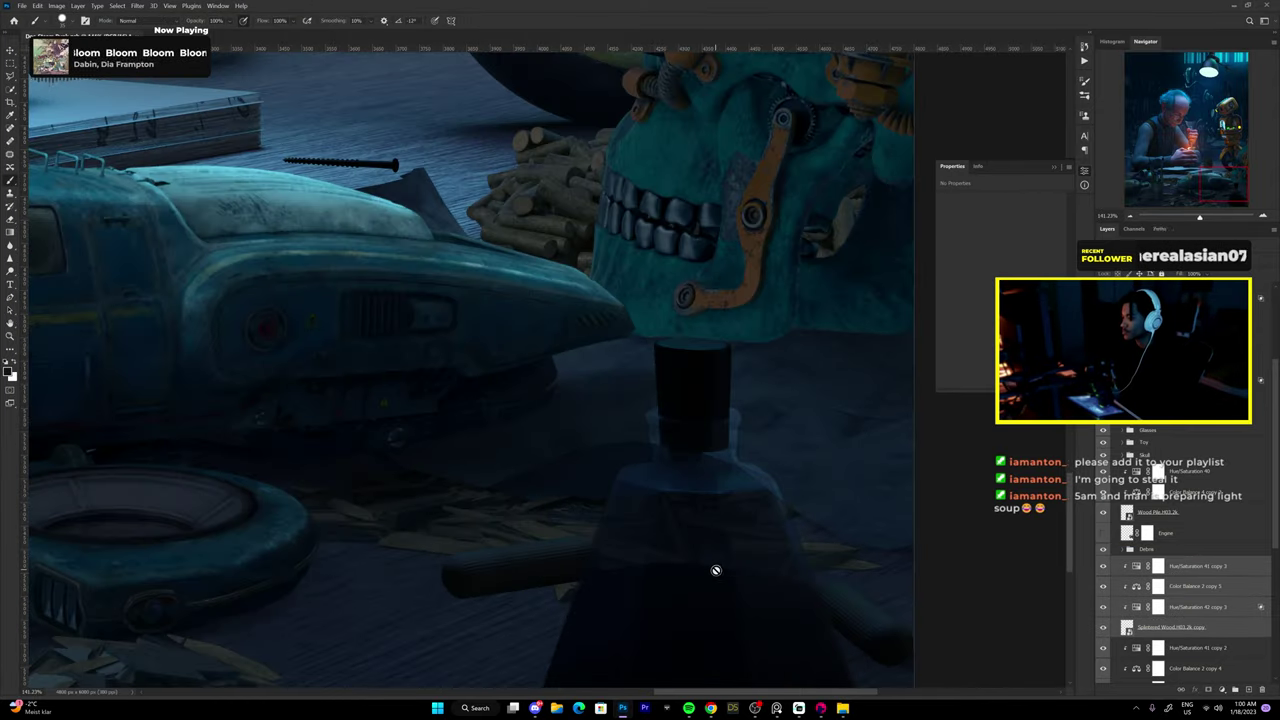
ctrl+click(1135, 615)
key(v)
right_click(528, 234)
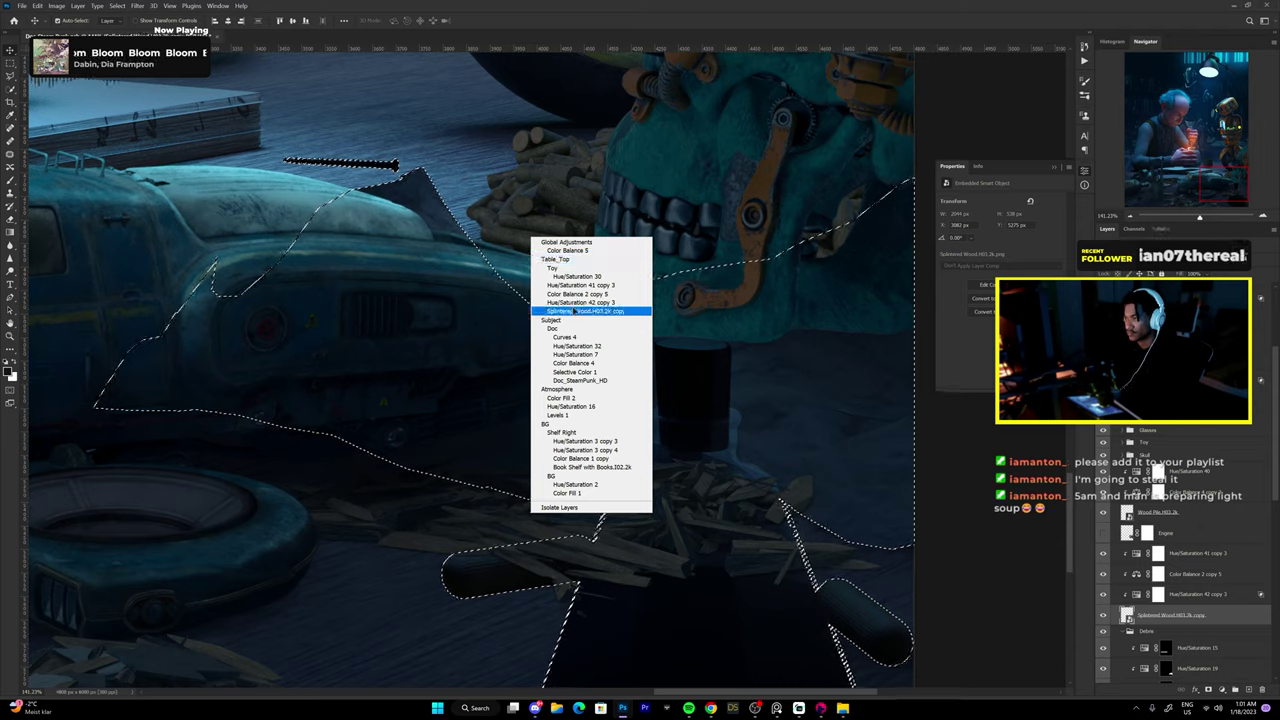
click(560, 300)
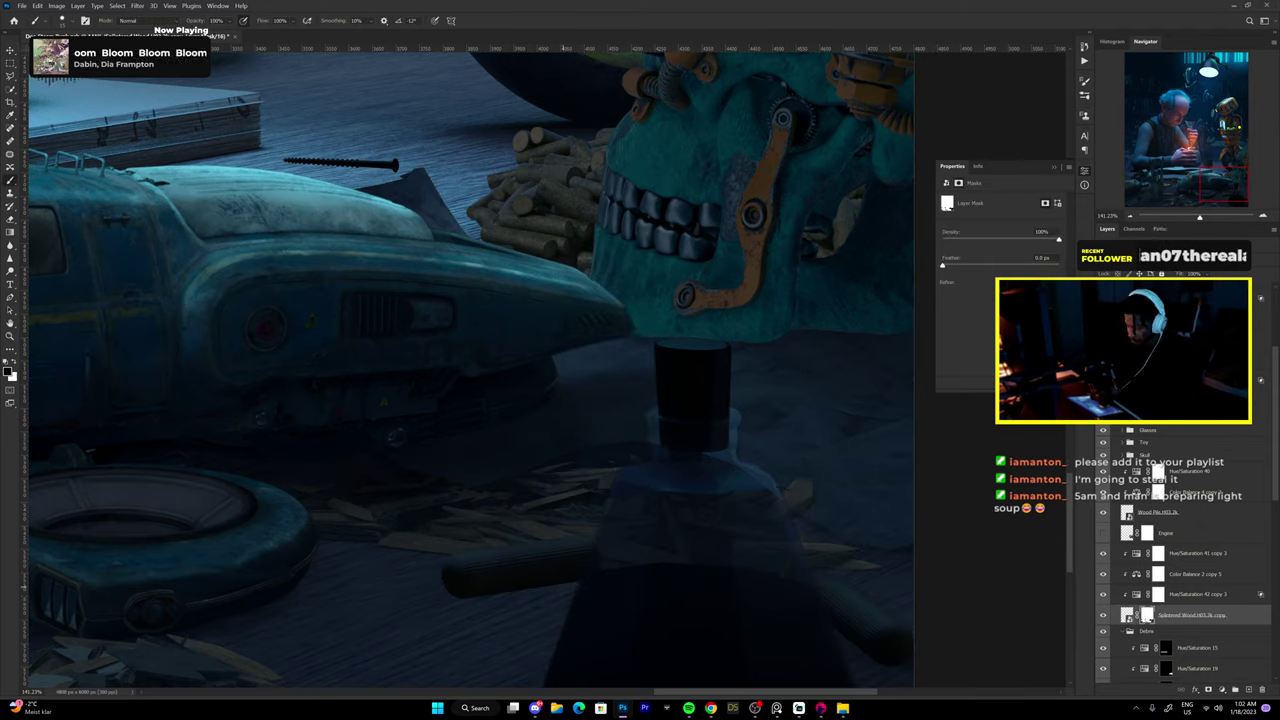
key(ctrl+0)
Rotate the Envato wood model to a flatter angle, then duplicate the wood layer and transform it.
click(710, 708)
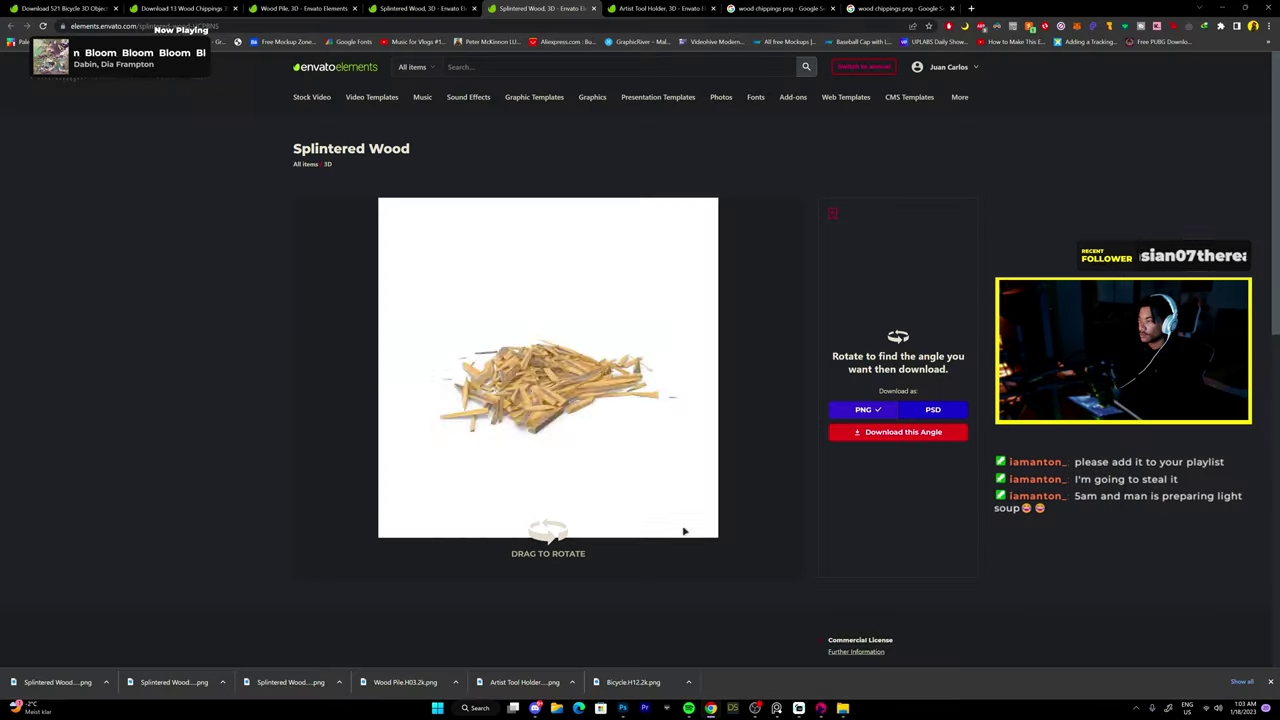
drag(683, 529, 660, 409)
key(alt+Tab)
key(ctrl+j)
key(ctrl+t)
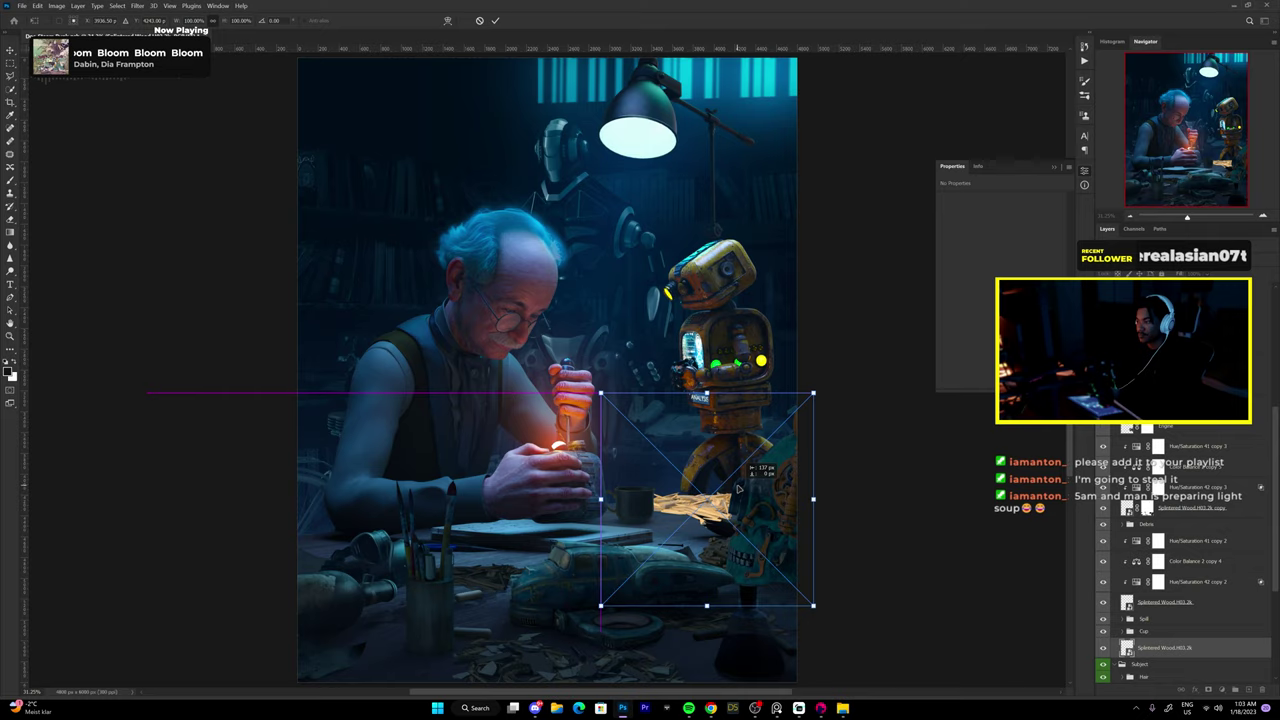
Commit the new wood pile and mask it out where it overlaps the wheel.
key(Return)
scroll(738, 490, up, 5)
key(b)
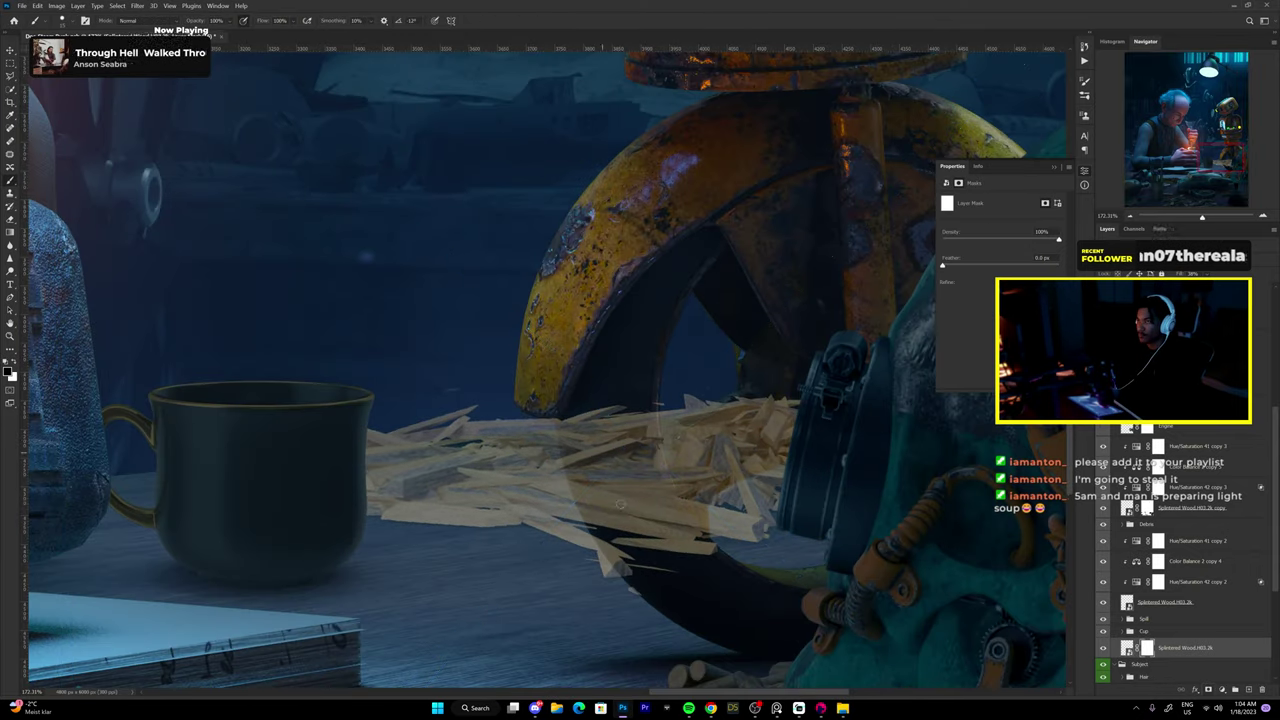
drag(603, 375, 704, 558)
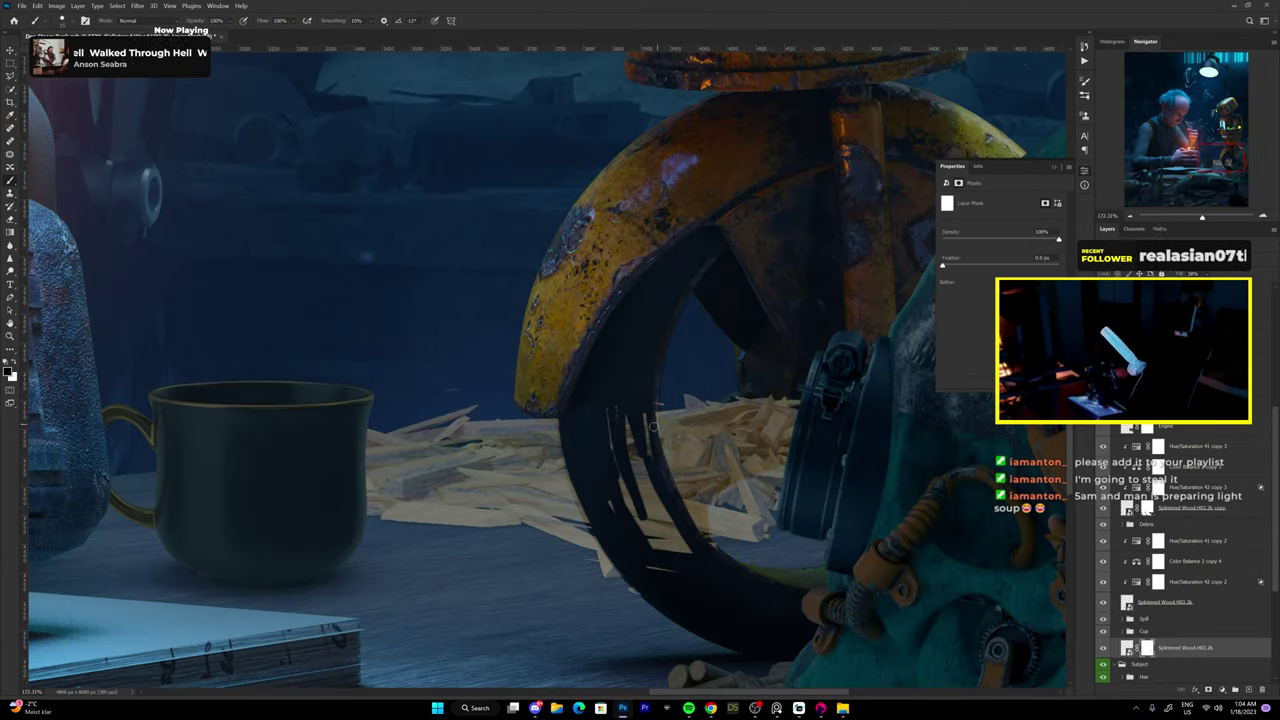
drag(700, 400, 713, 483)
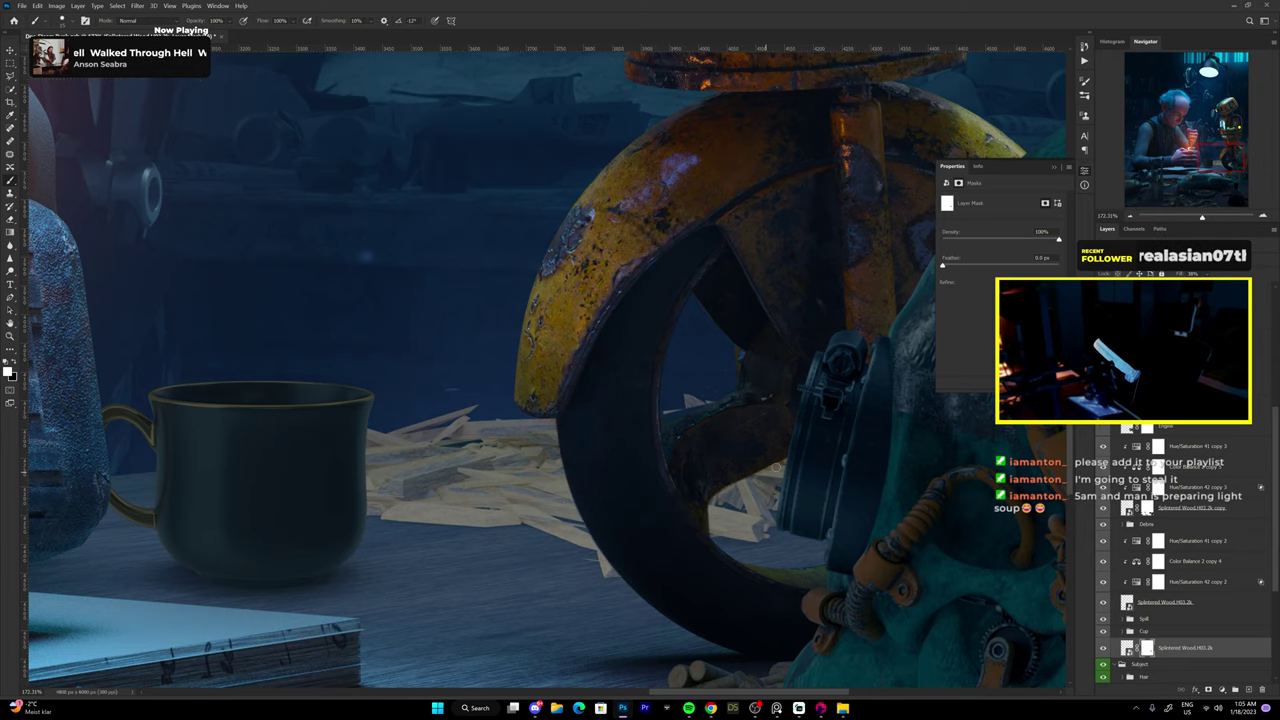
scroll(688, 464, down, 2)
Darken the splintered wood with a Levels adjustment and two Hue/Saturation adjustments.
click(1127, 638)
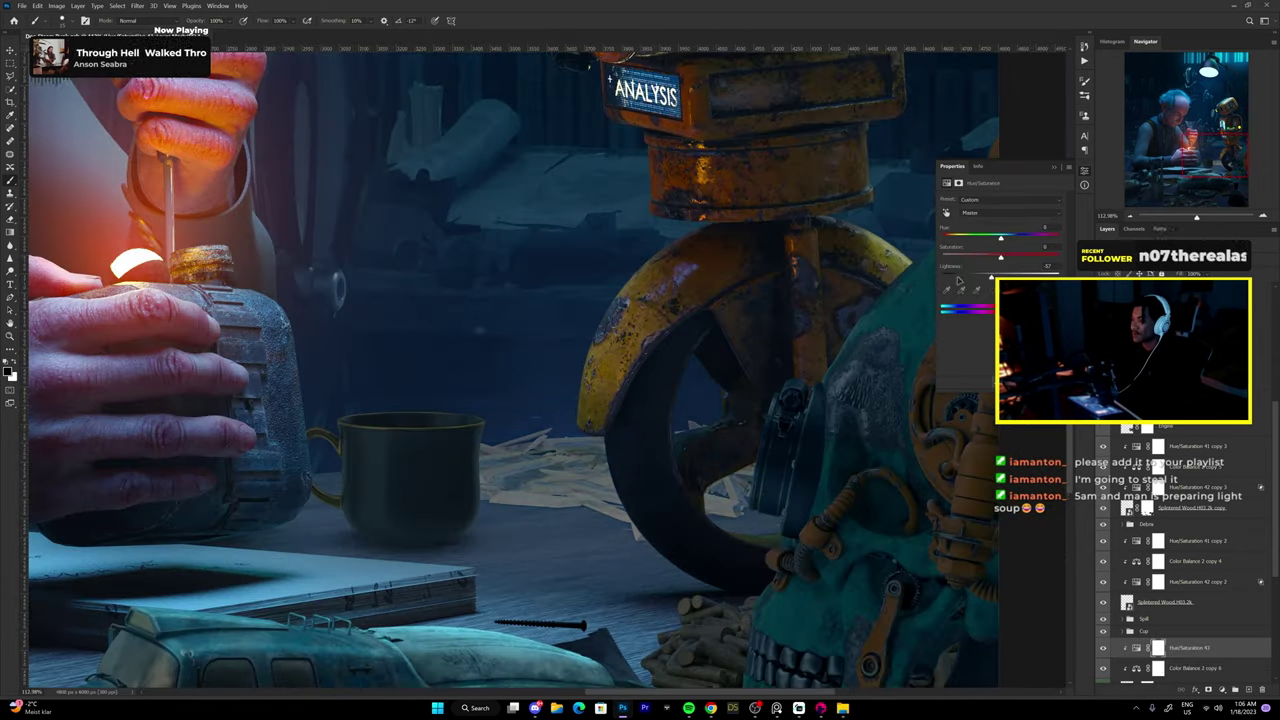
key(ctrl+l)
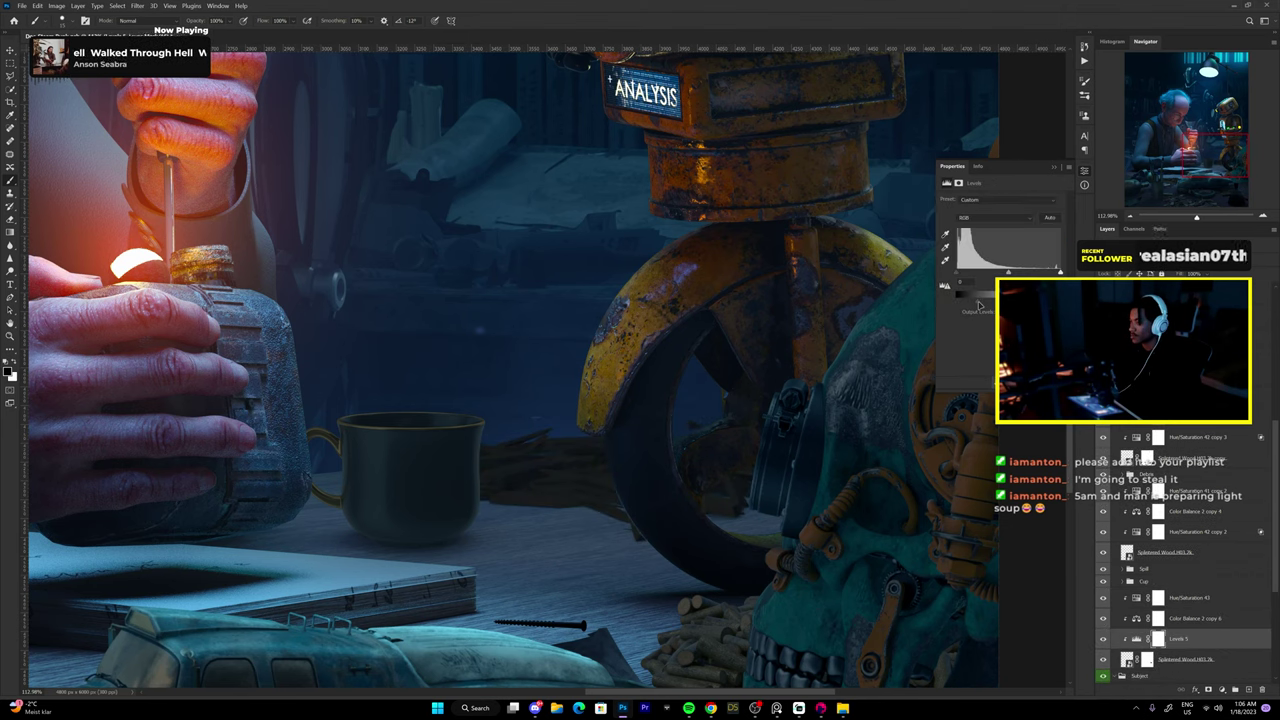
key(ctrl+u)
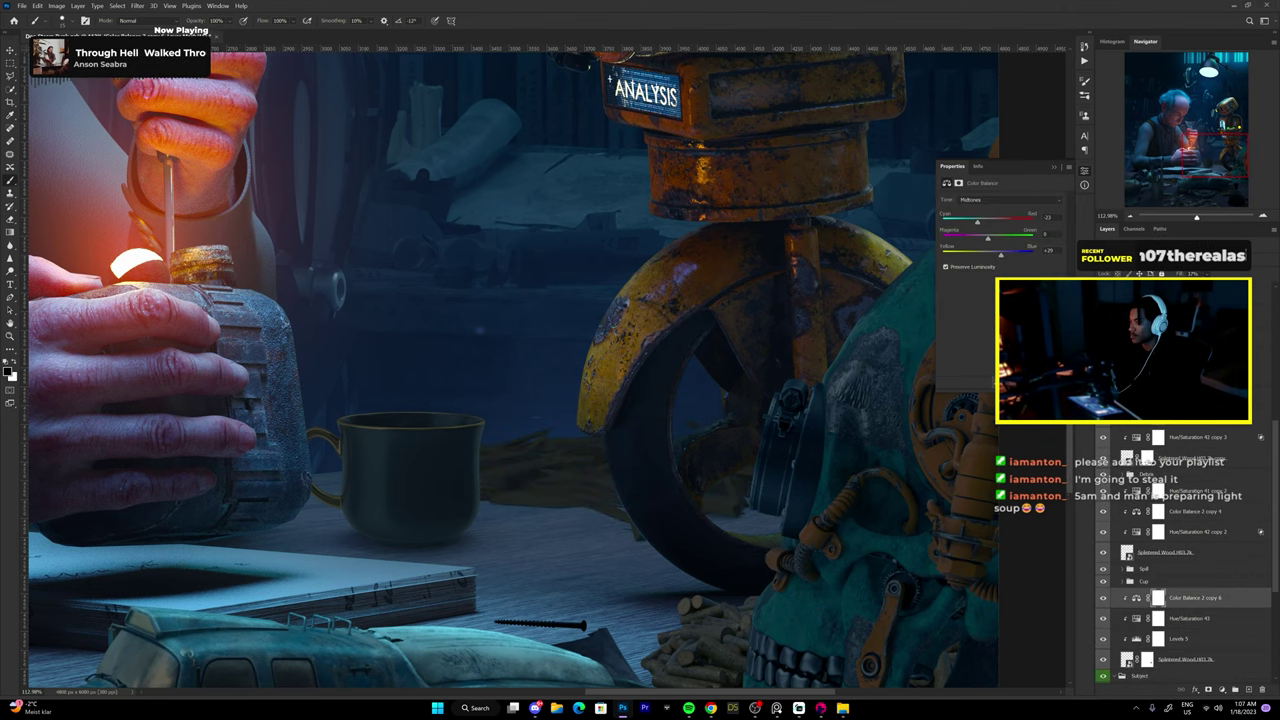
key(ctrl+j)
double_click(1230, 618)
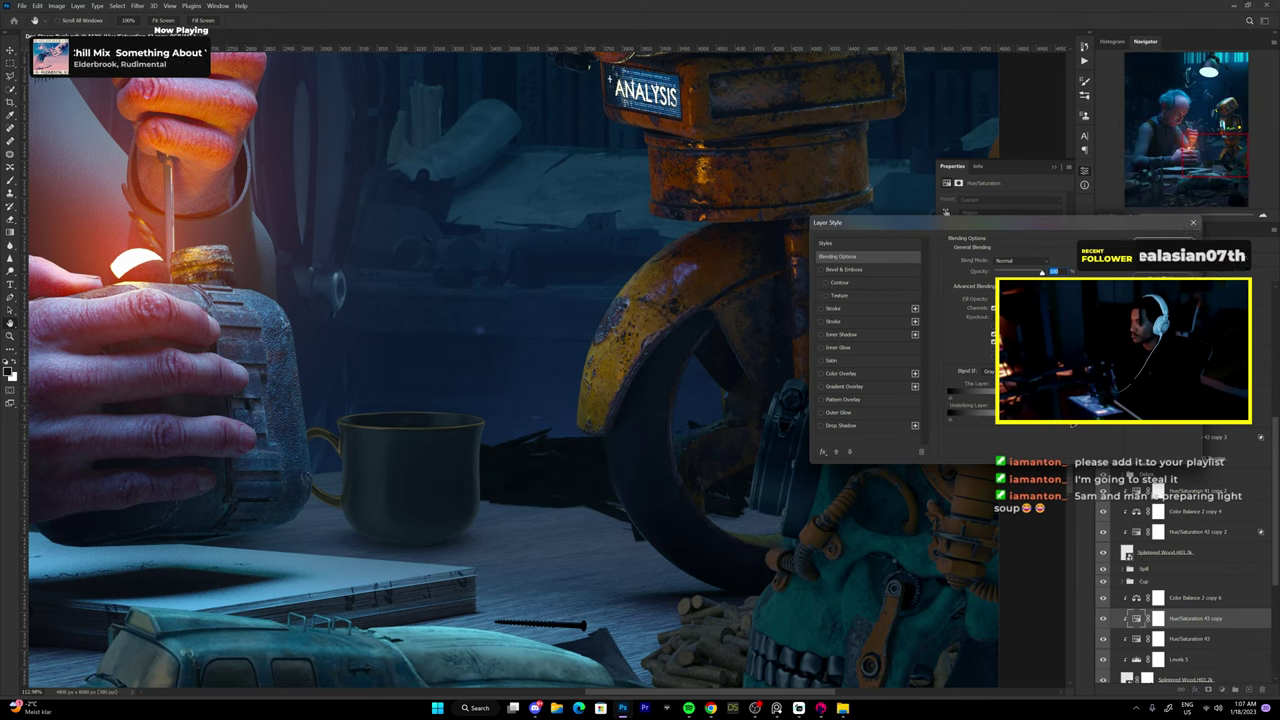
key(Escape)
click(1178, 659)
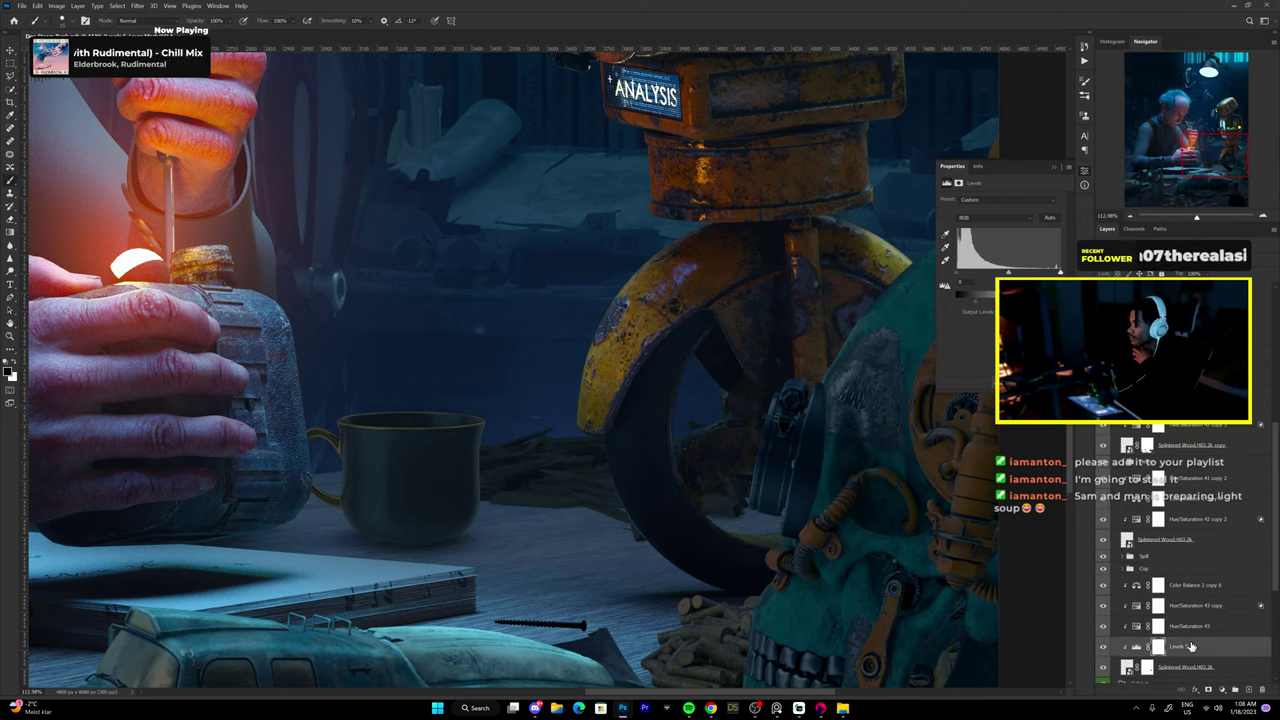
key(ctrl+0)
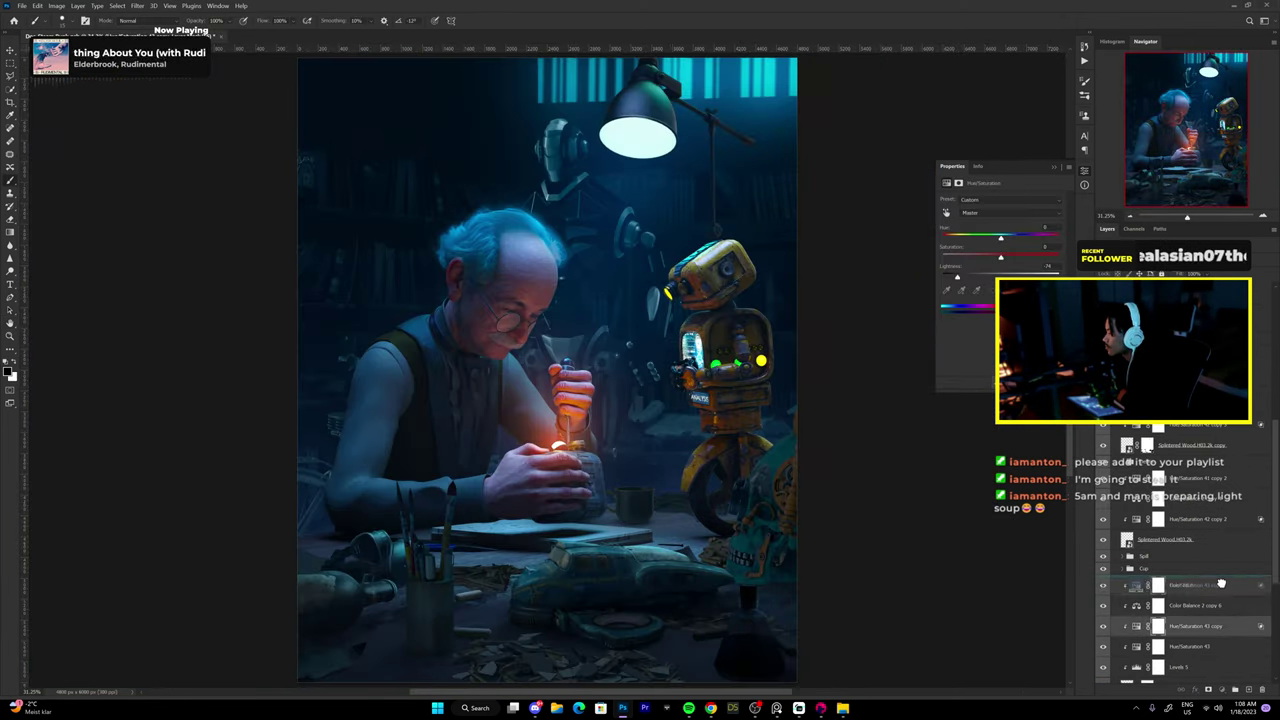
Delete a layer, select Color Fill 8, and extract the scratch texture archive to the default folder.
click(1105, 622)
key(Delete)
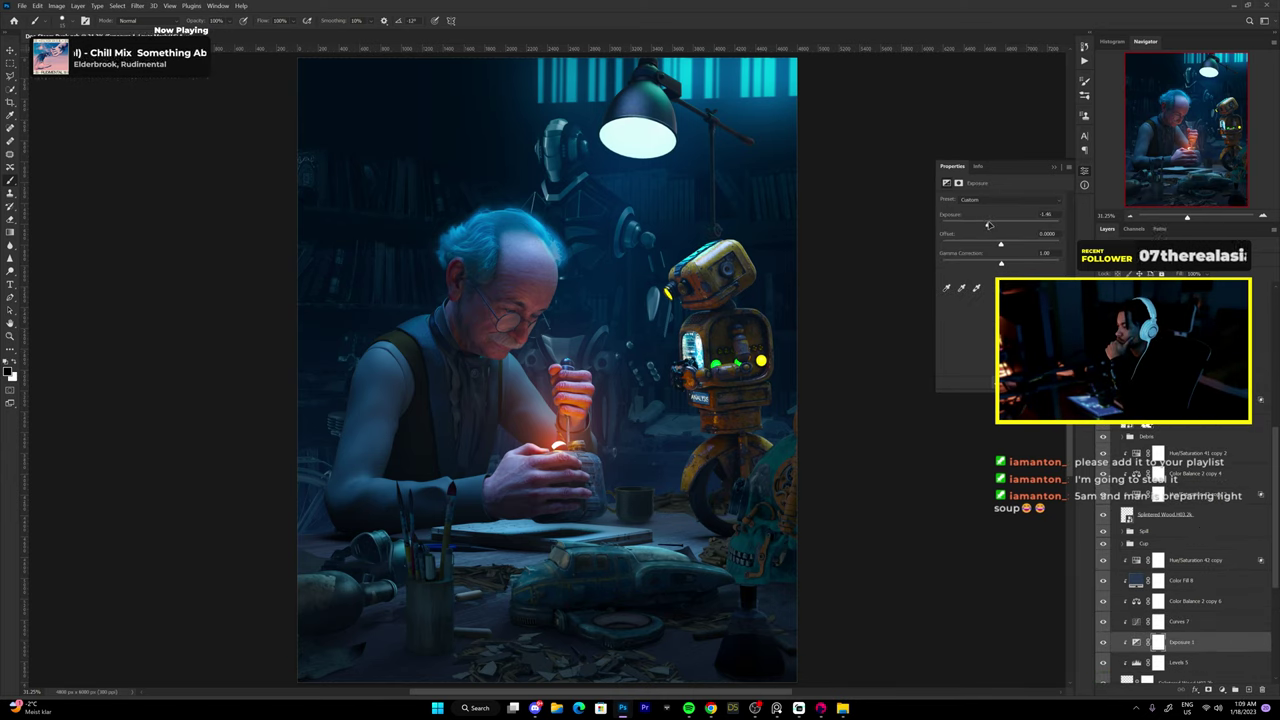
click(1137, 580)
scroll(1143, 528, down, 3)
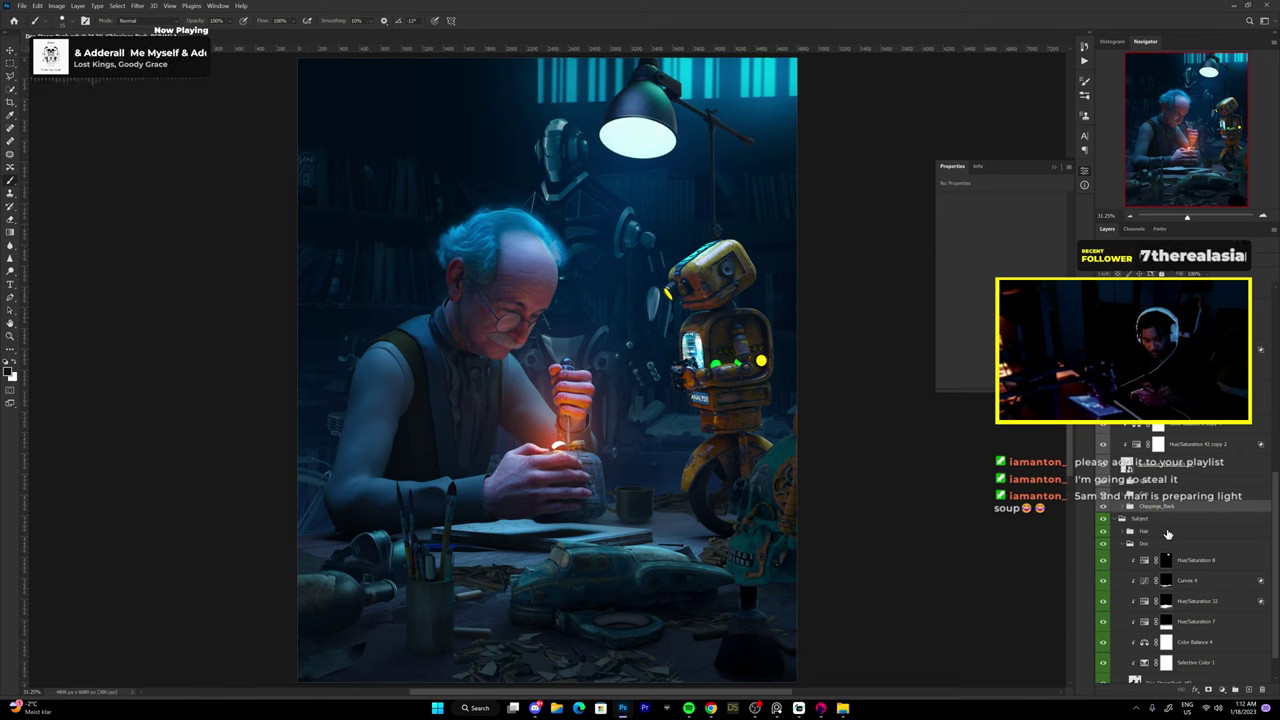
scroll(1167, 535, up, 2)
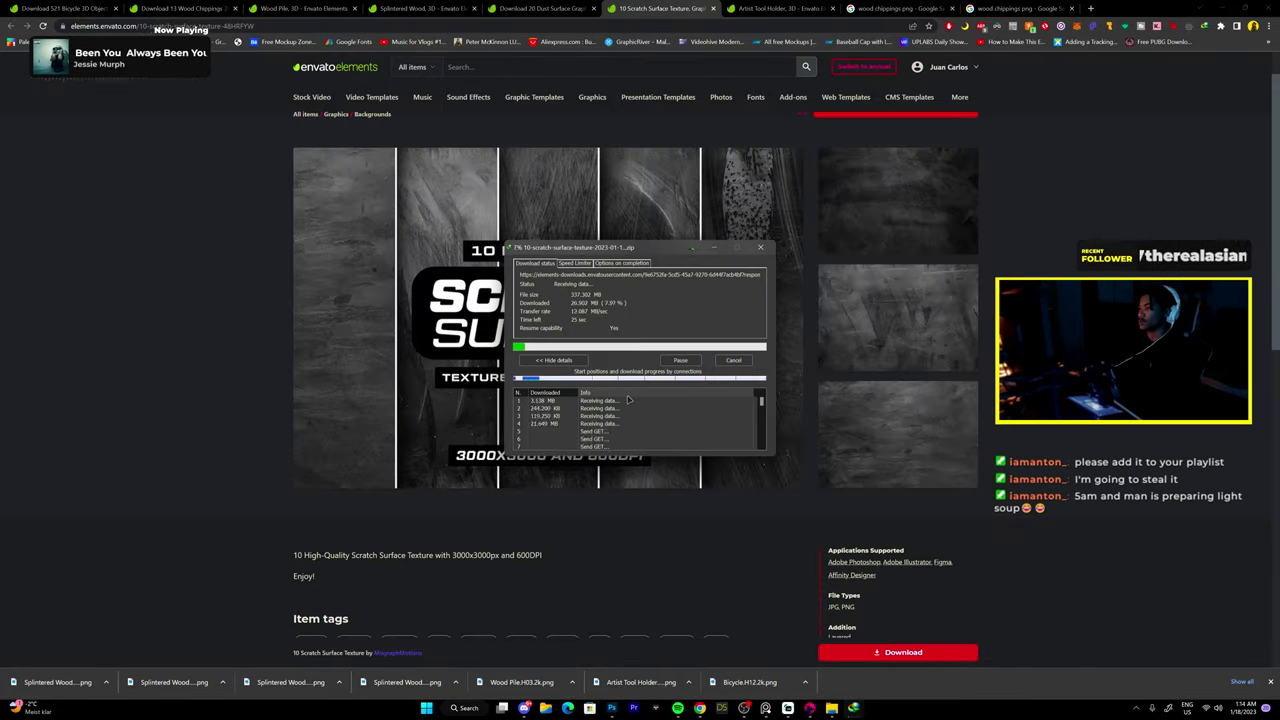
click(468, 419)
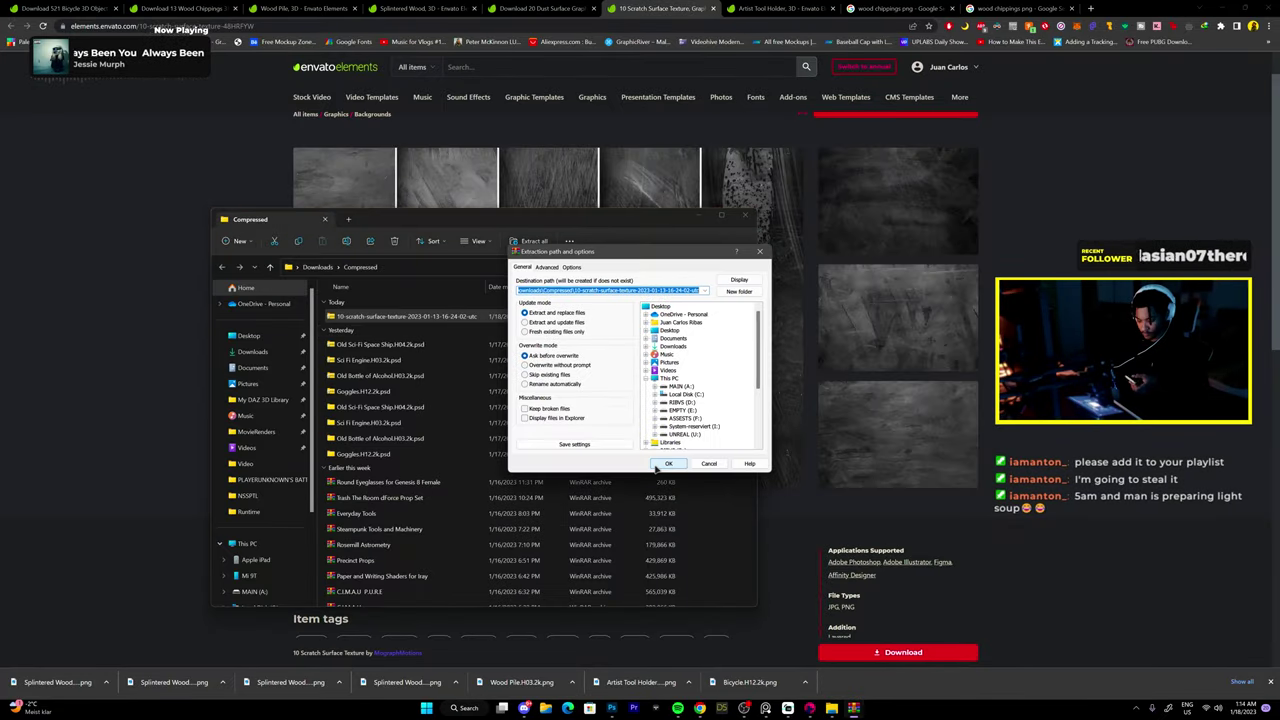
click(667, 463)
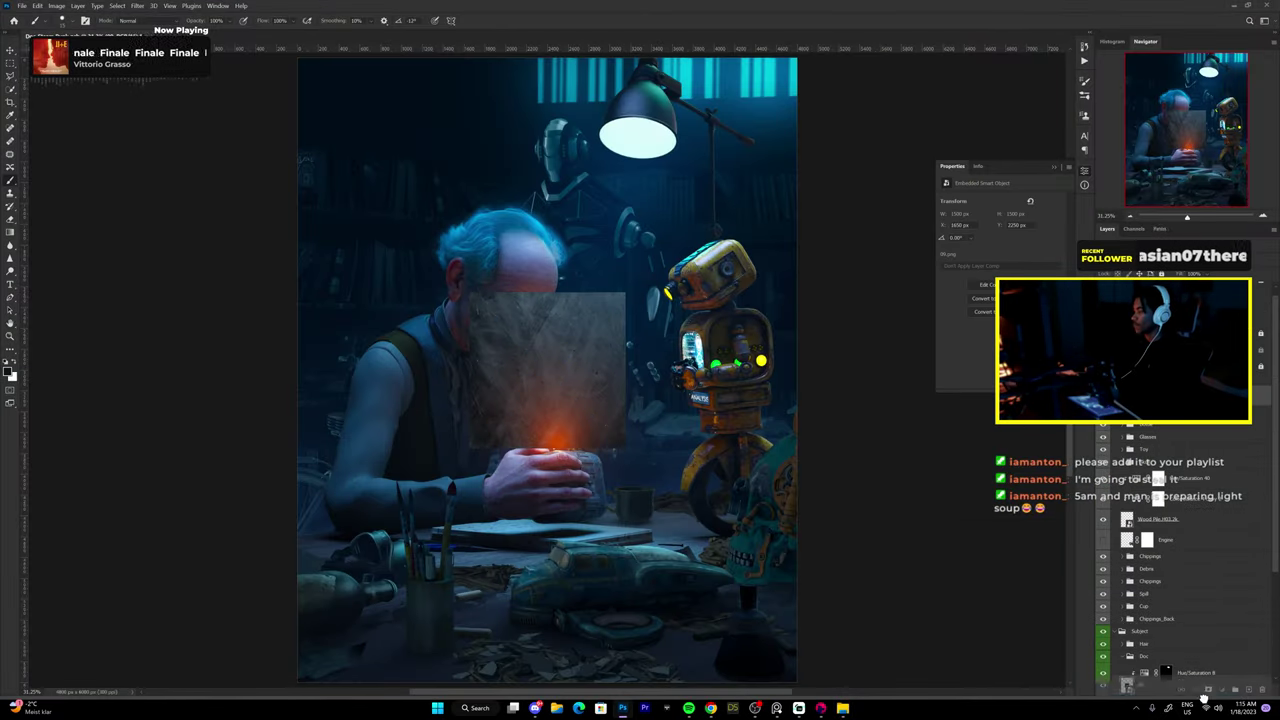
Start a free transform (Ctrl+T) on the placed scratch texture over the old man's workshop scene.
scroll(623, 377, down, 1)
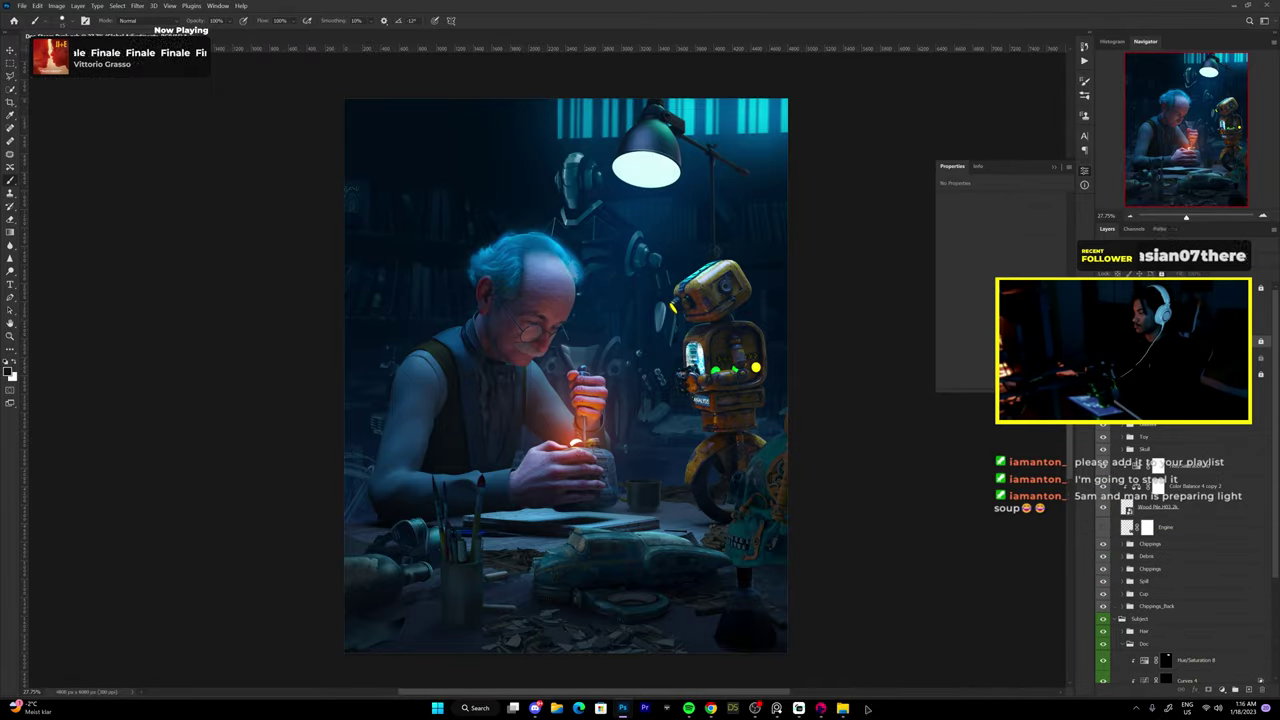
key(ctrl+t)
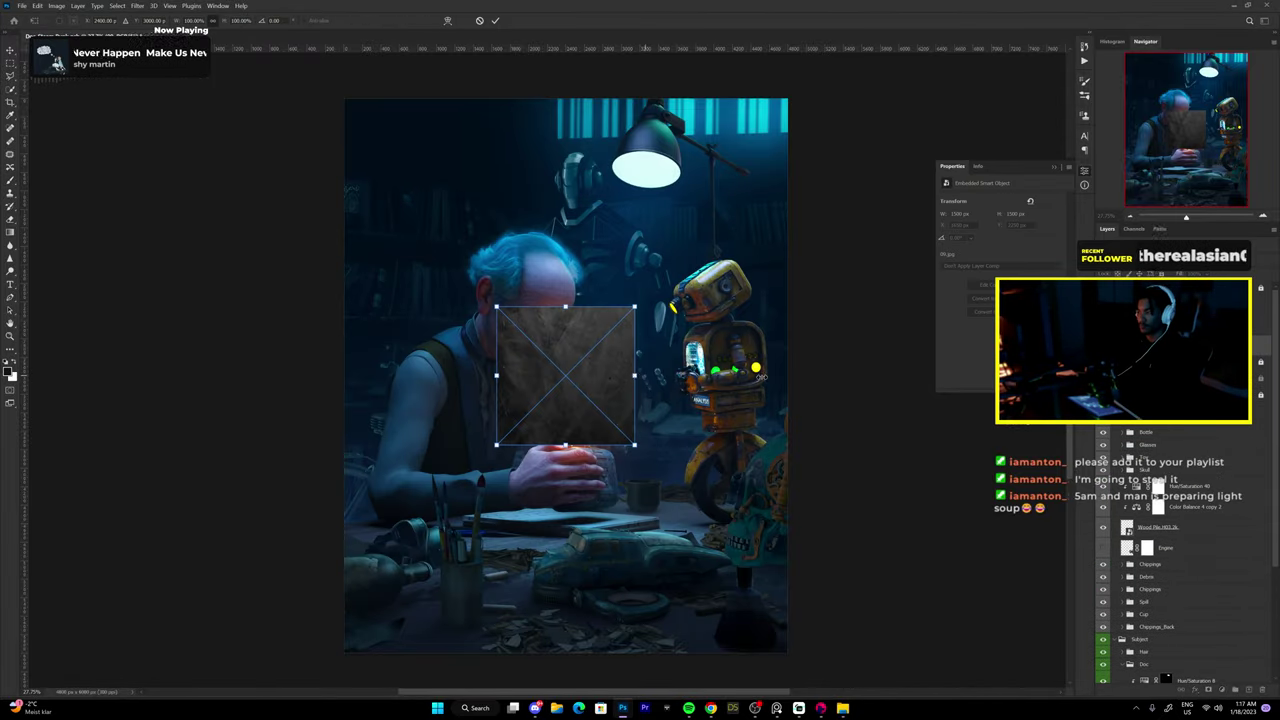
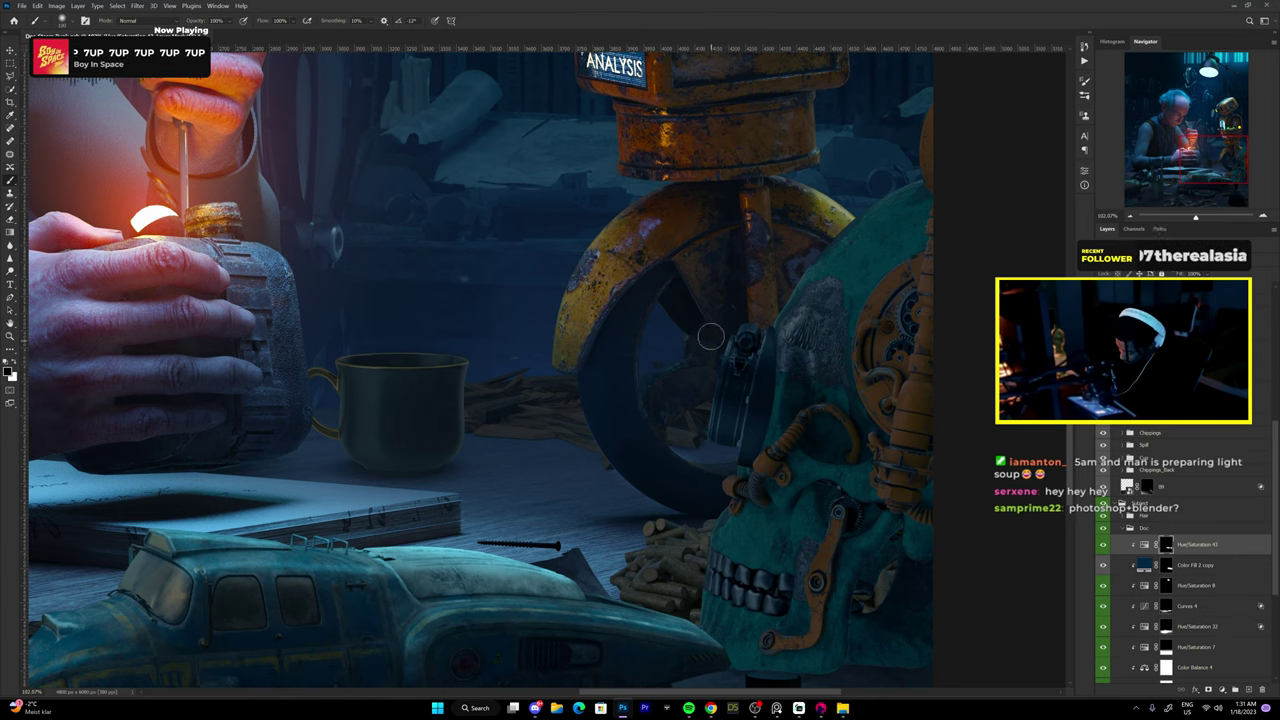
Fit the whole composite in the window and show the Color Balance adjustment settings.
drag(265, 345, 400, 447)
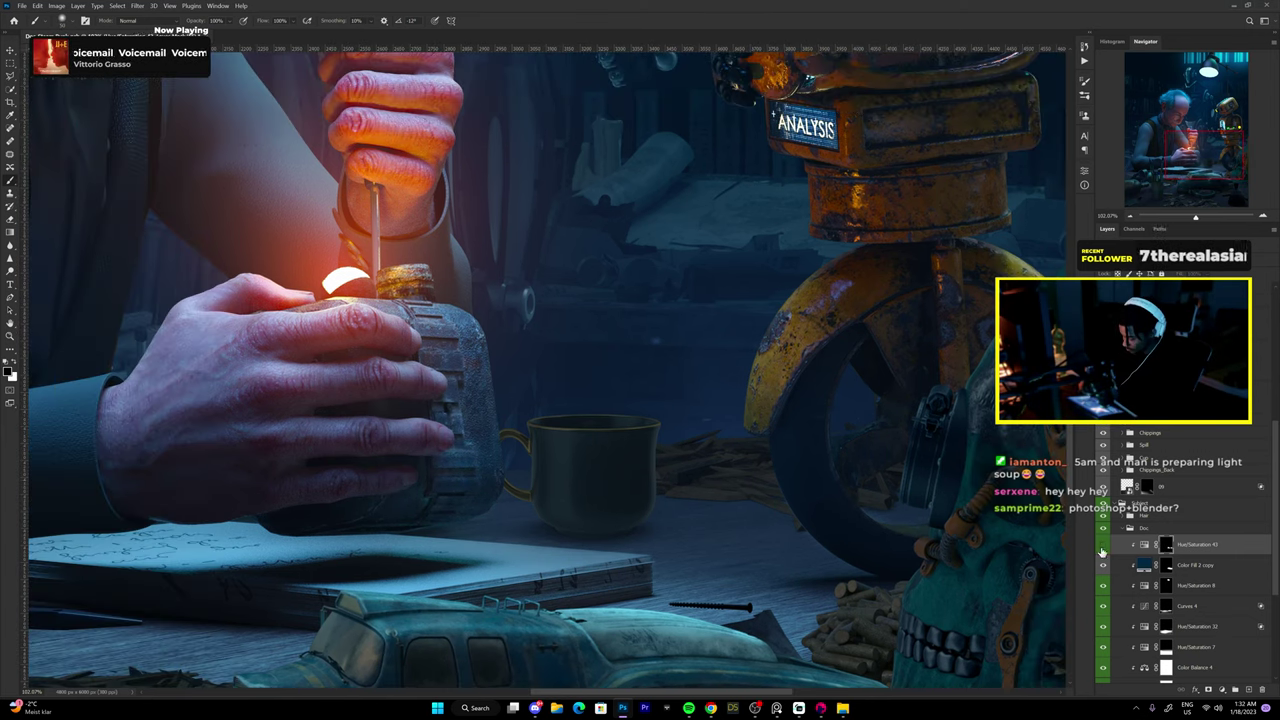
key(ctrl+0)
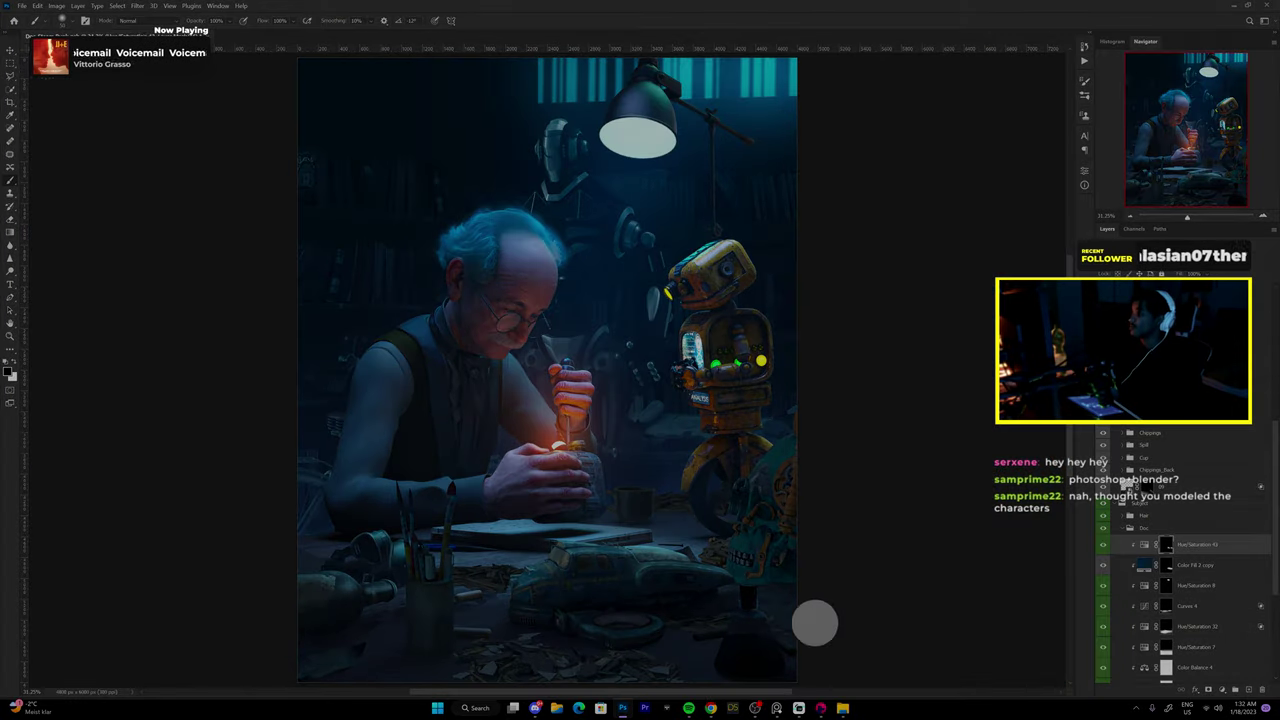
key(v)
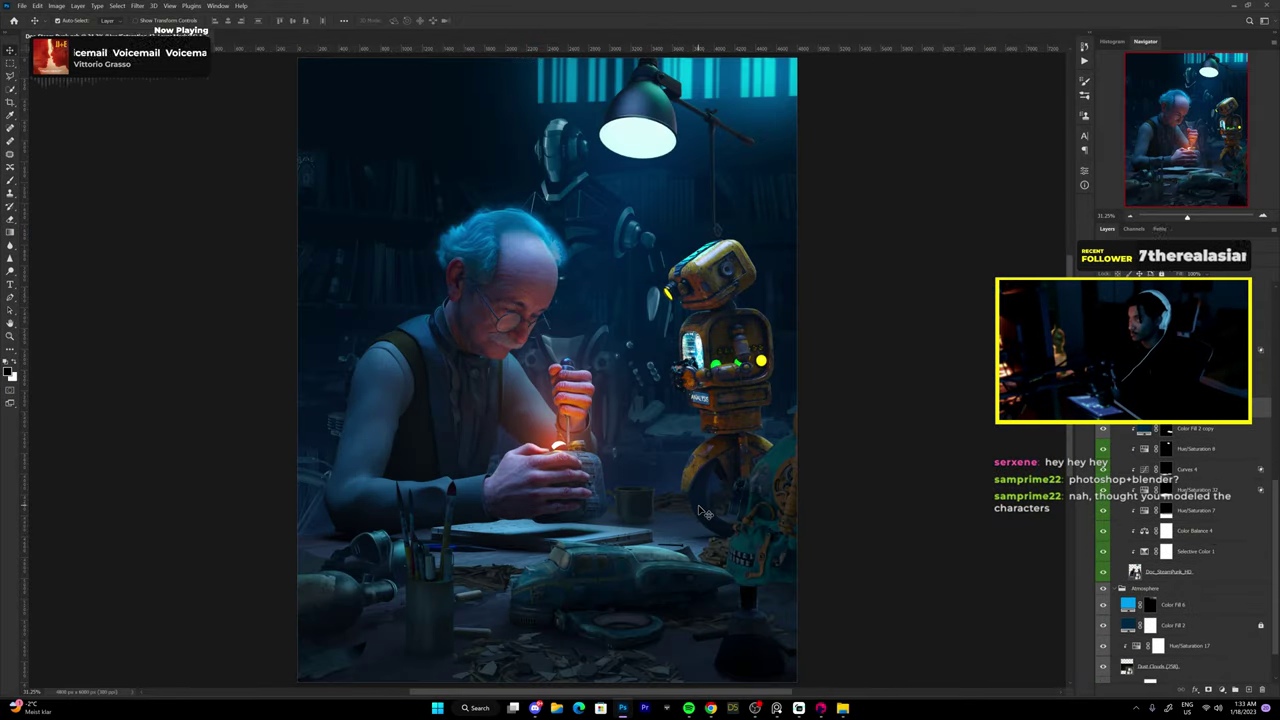
scroll(705, 513, up, 3)
scroll(705, 513, up, 2)
click(1084, 170)
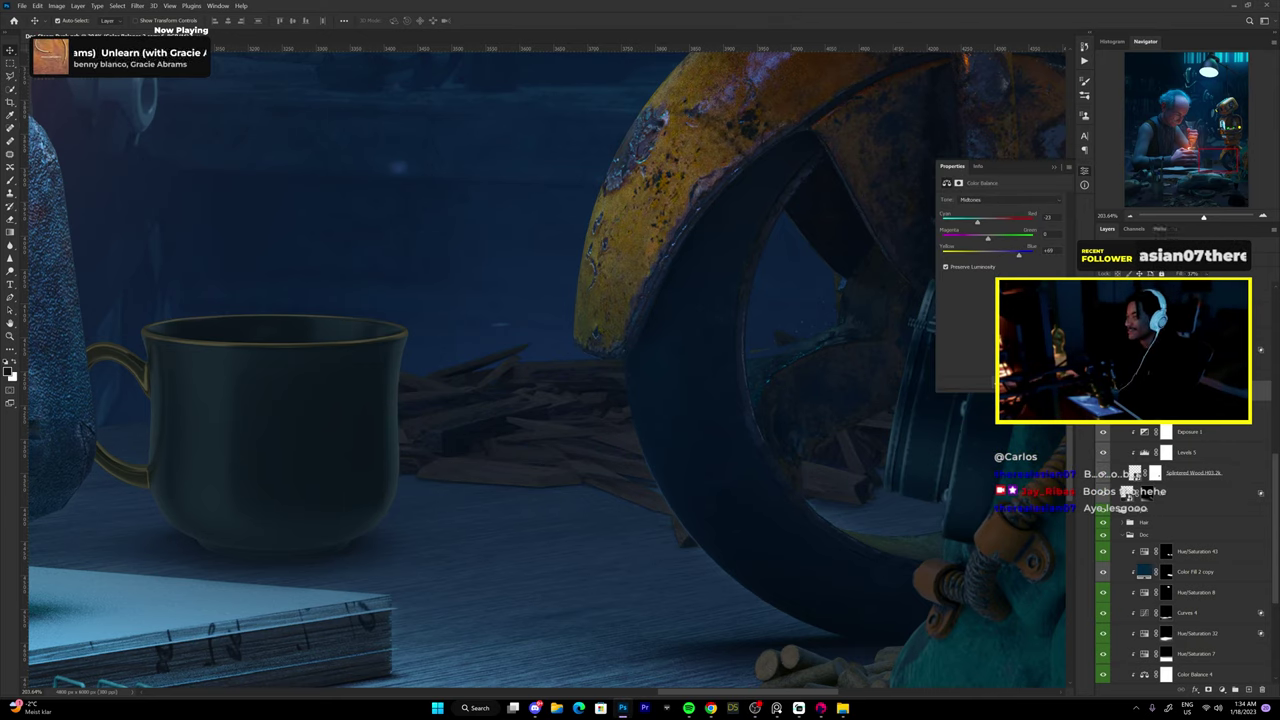
Add a darkening Hue/Saturation 44 layer, invert its mask, and set a 30% opacity brush.
key(ctrl+u)
drag(1000, 253, 985, 253)
key(ctrl+i)
key(b)
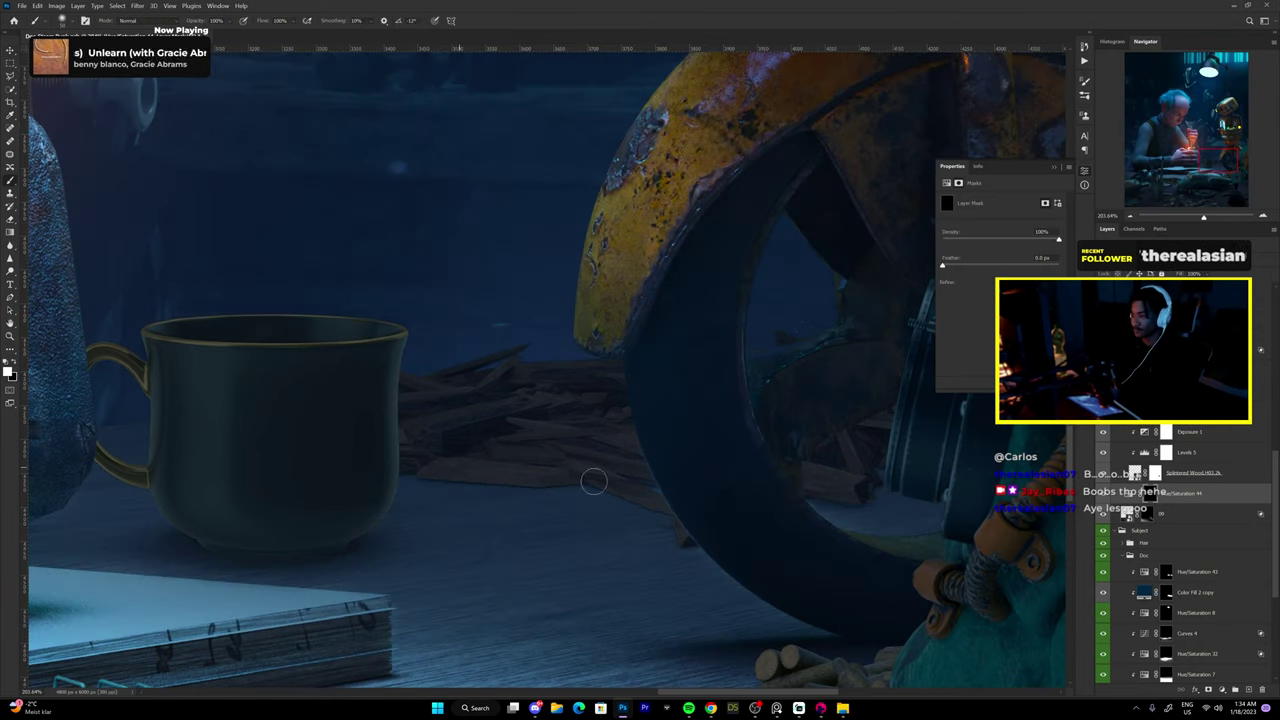
key(3)
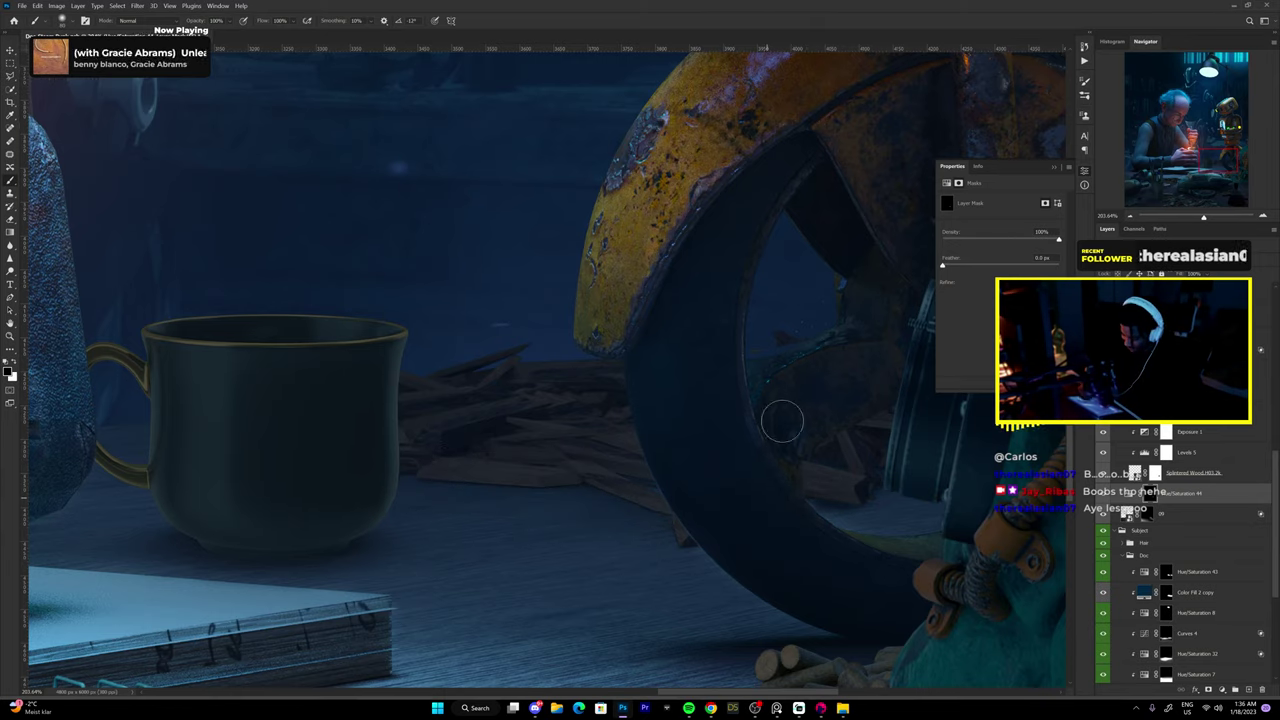
scroll(837, 571, down, 3)
right_click(572, 245)
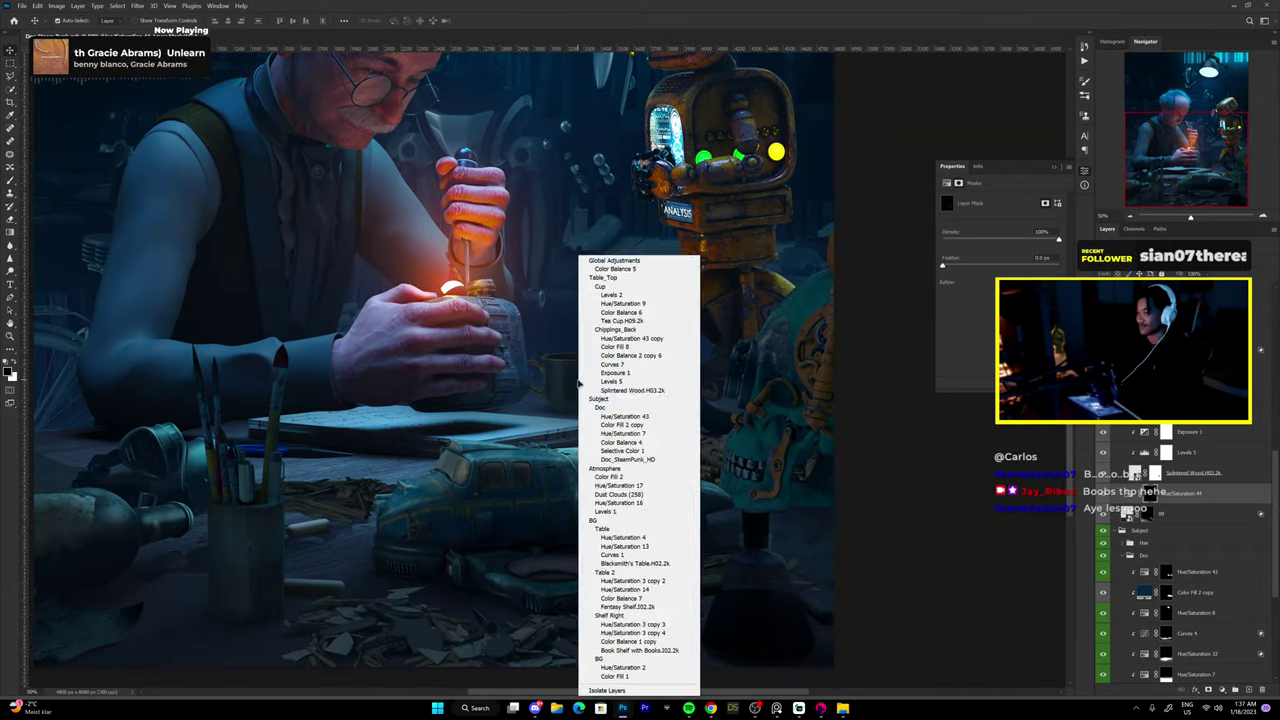
Pick a layer from the canvas list and limit the Hue/Saturation edit to Yellows.
click(610, 420)
right_click(530, 355)
click(570, 385)
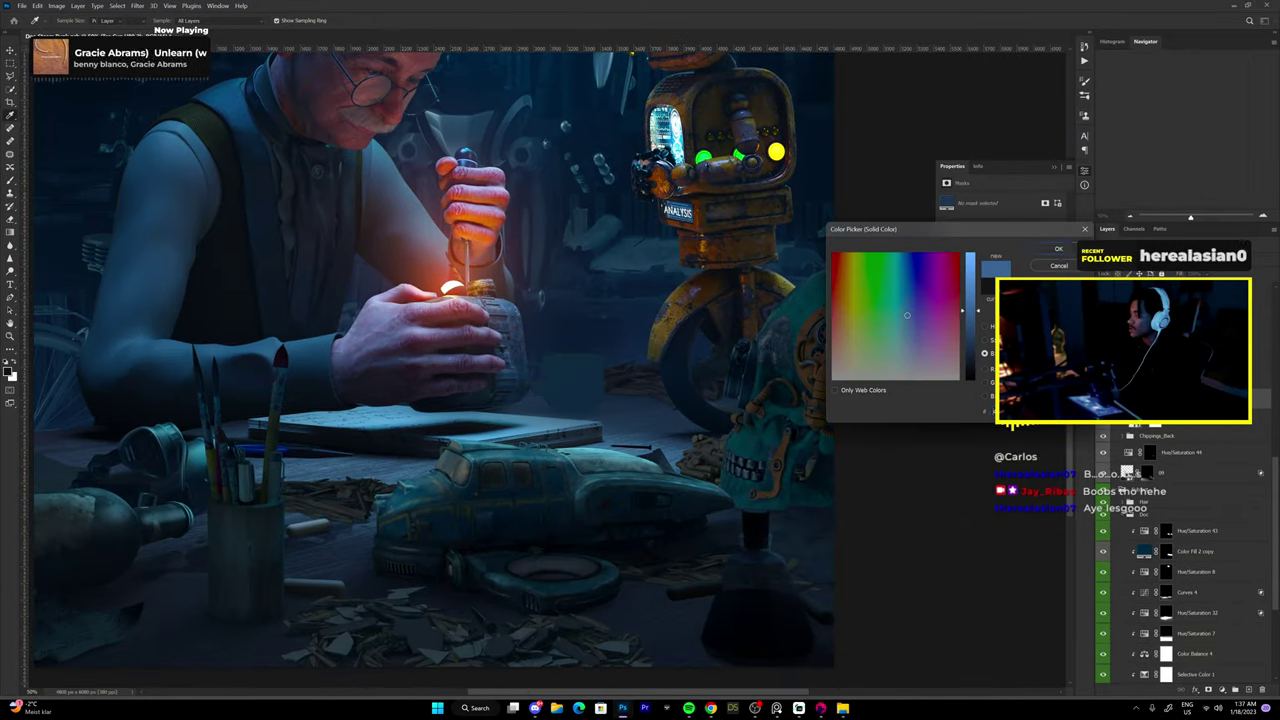
key(Escape)
click(1010, 212)
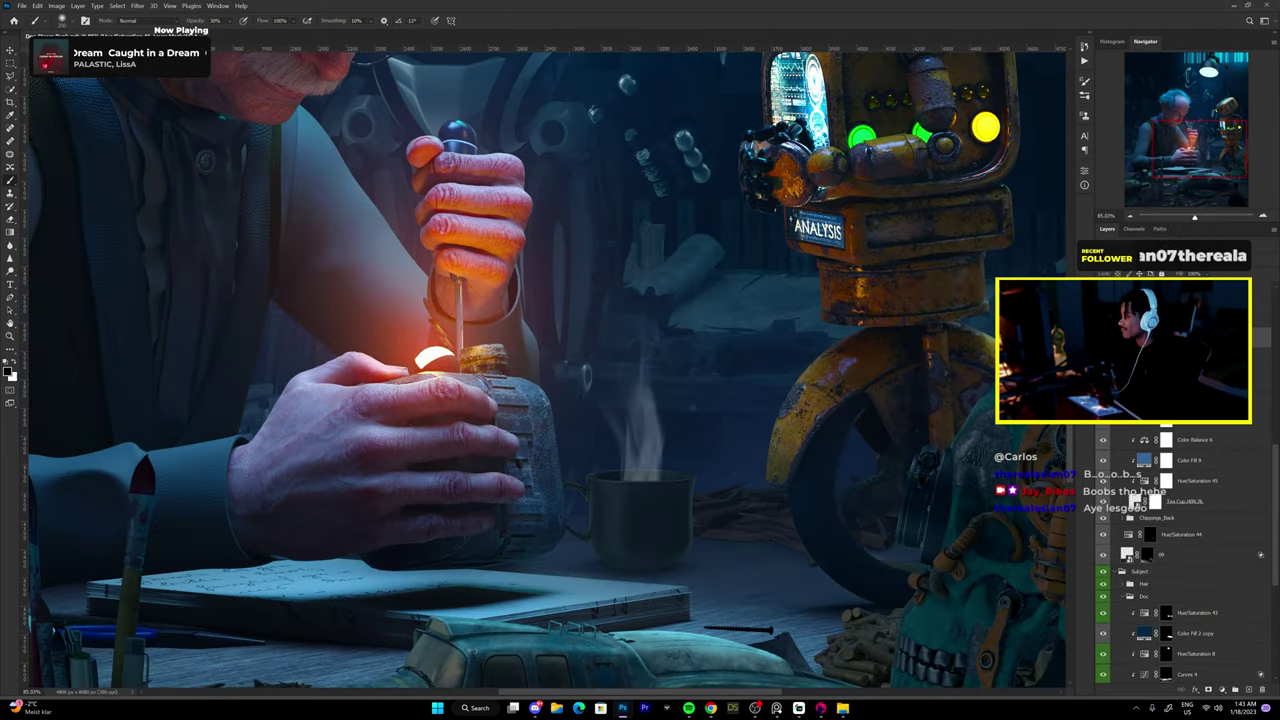
Commit the steam placement above the mug.
key(Return)
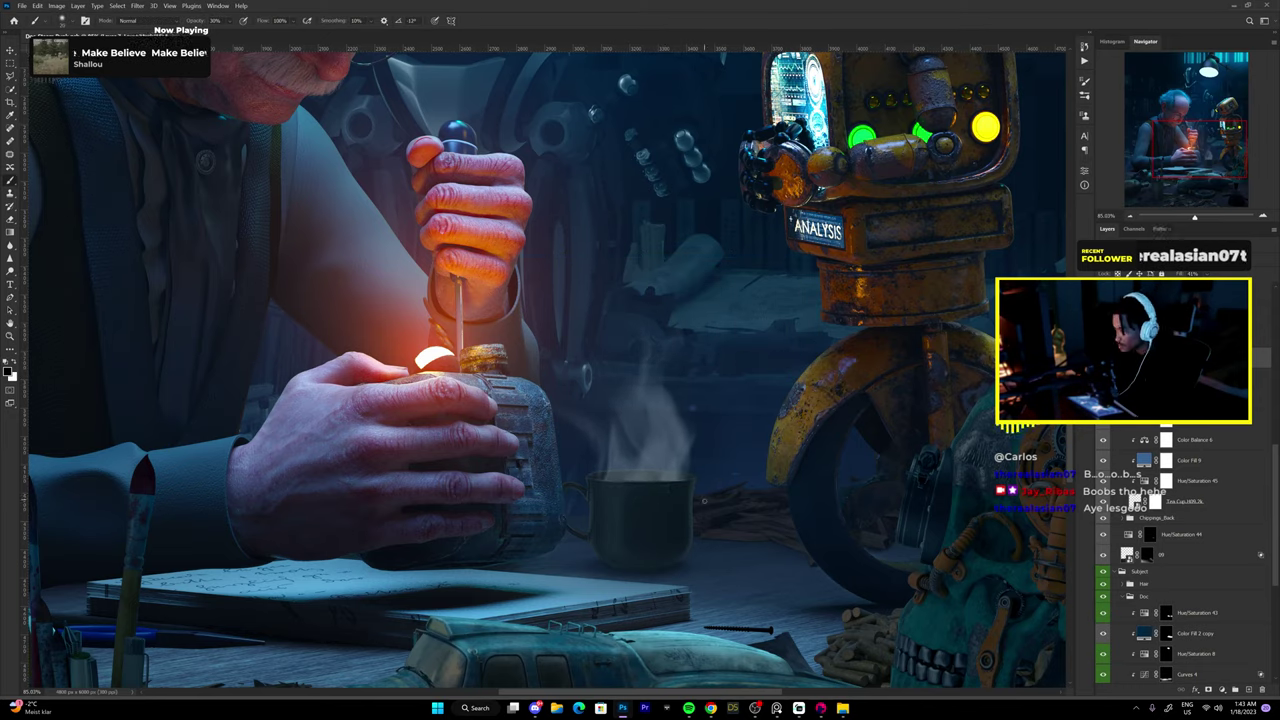
scroll(704, 500, up, 5)
scroll(548, 427, down, 5)
scroll(548, 427, down, 5)
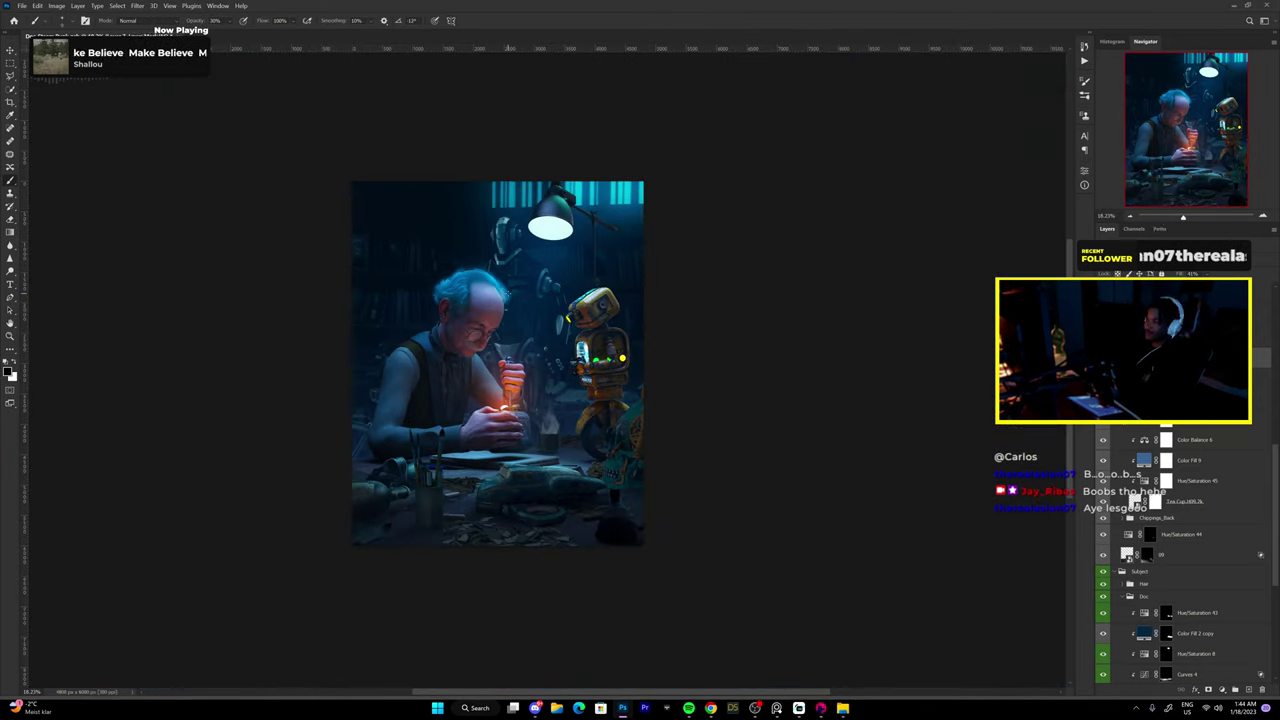
scroll(501, 432, up, 5)
Copy a smoke image from the browser results and paste it into the composite.
key(alt+Tab)
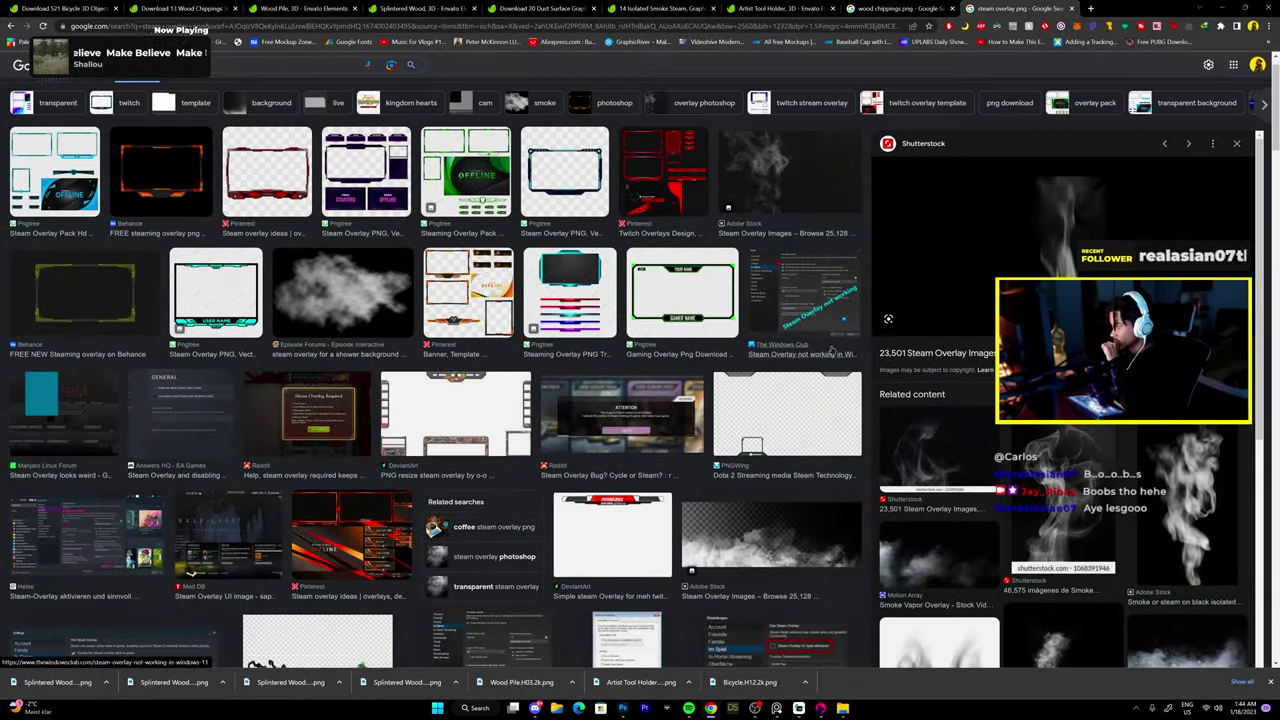
right_click(1014, 205)
key(alt+Tab)
key(ctrl+v)
Search for hot coffee cup images, then paste the smoke image into the composite again.
key(alt+Tab)
click(200, 64)
click(150, 94)
scroll(657, 275, down, 3)
scroll(657, 275, up, 5)
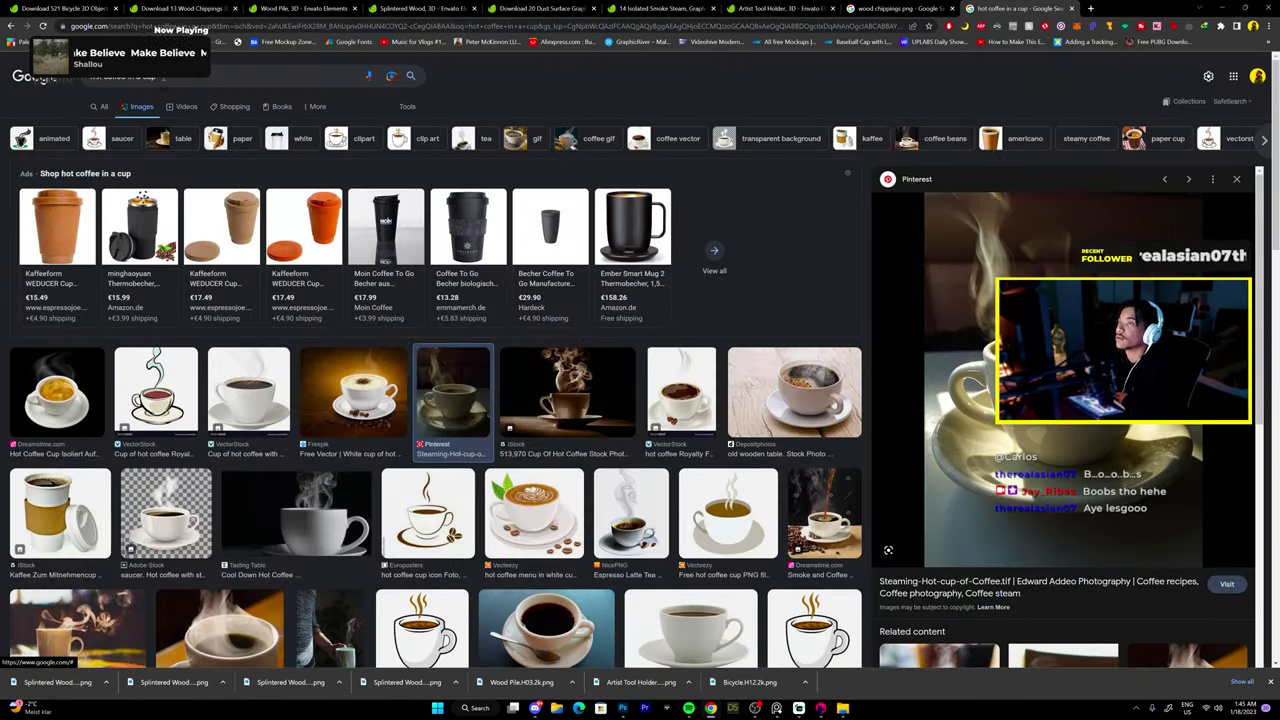
key(alt+Left)
key(alt+Tab)
key(ctrl+v)
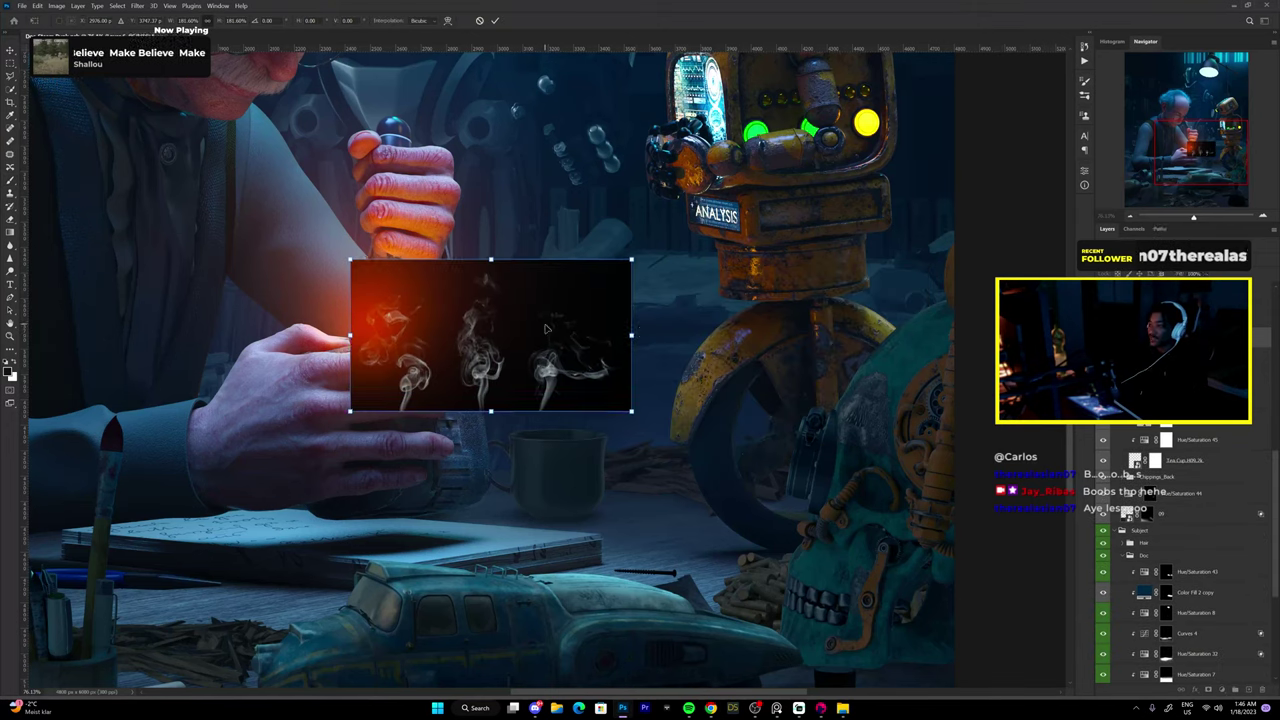
Move the pasted smoke wisps over the mug and commit their placement.
key(alt+Tab)
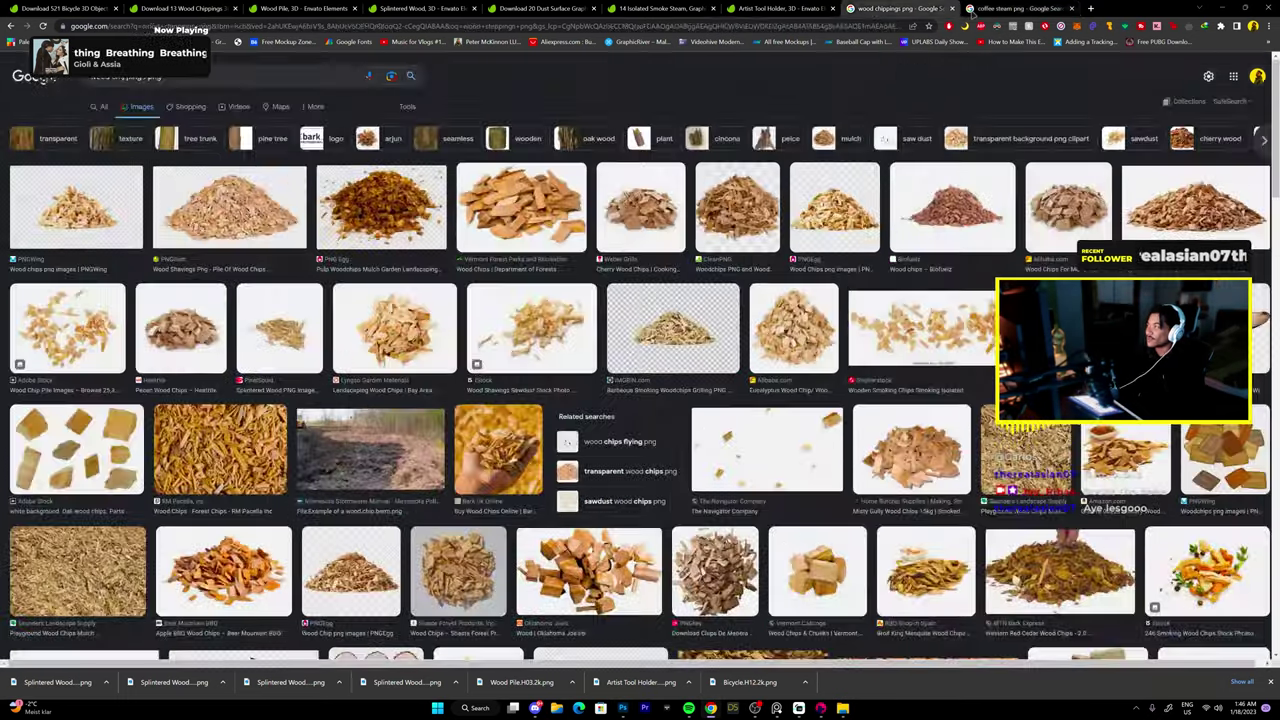
key(alt+Tab)
mouse_move(650, 358)
mouse_down()
mouse_move(658, 312)
mouse_move(850, 312)
mouse_up()
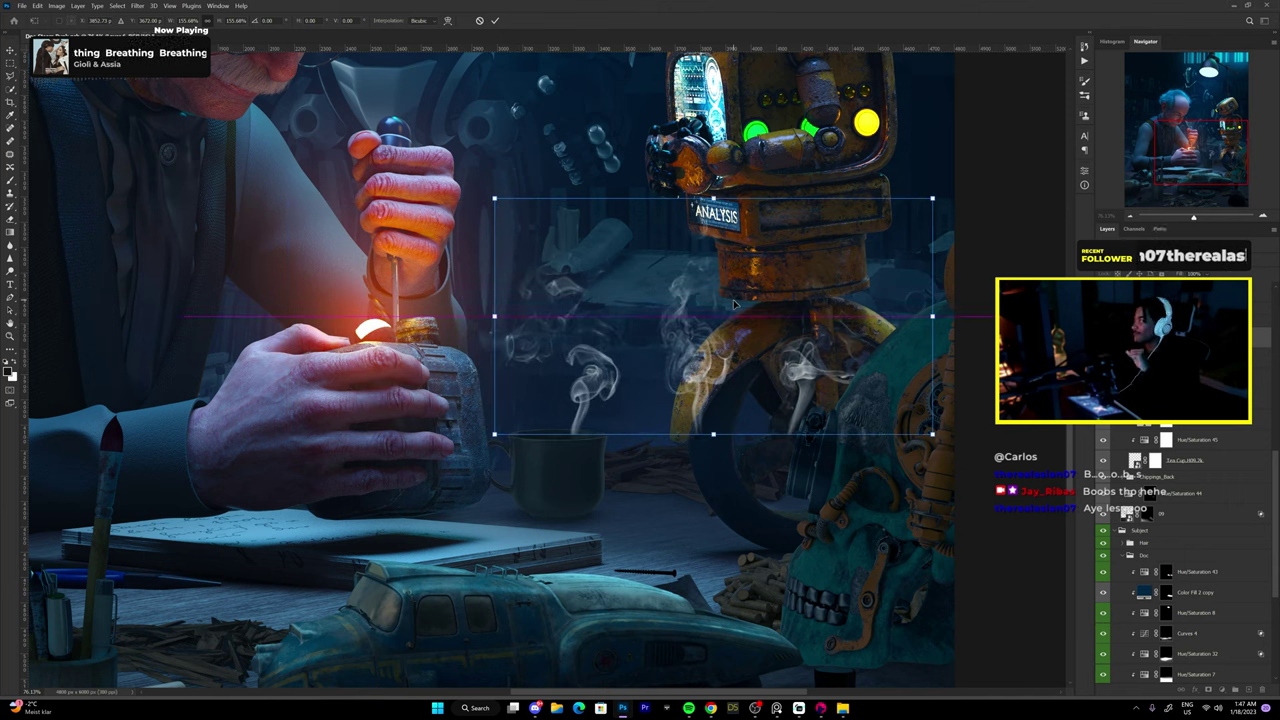
key(Return)
key(b)
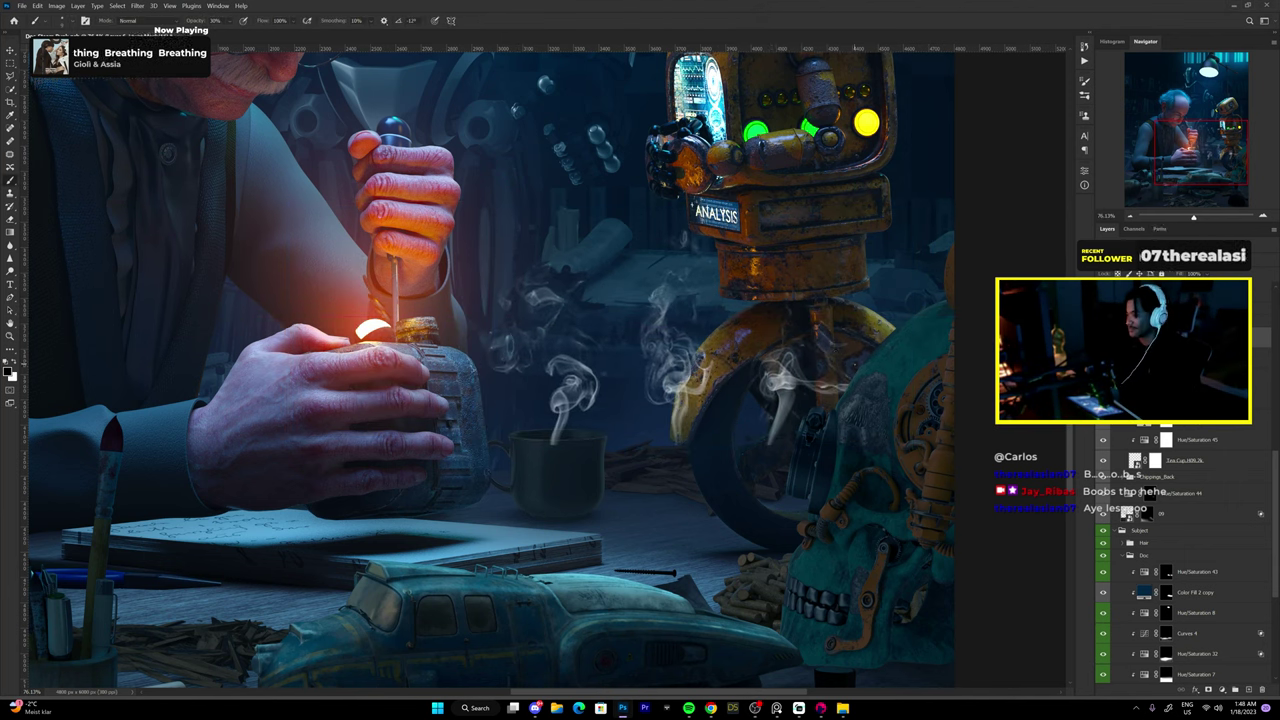
Add a new Solid Color fill layer and confirm its colour.
scroll(806, 378, down, 3)
scroll(700, 450, down, 2)
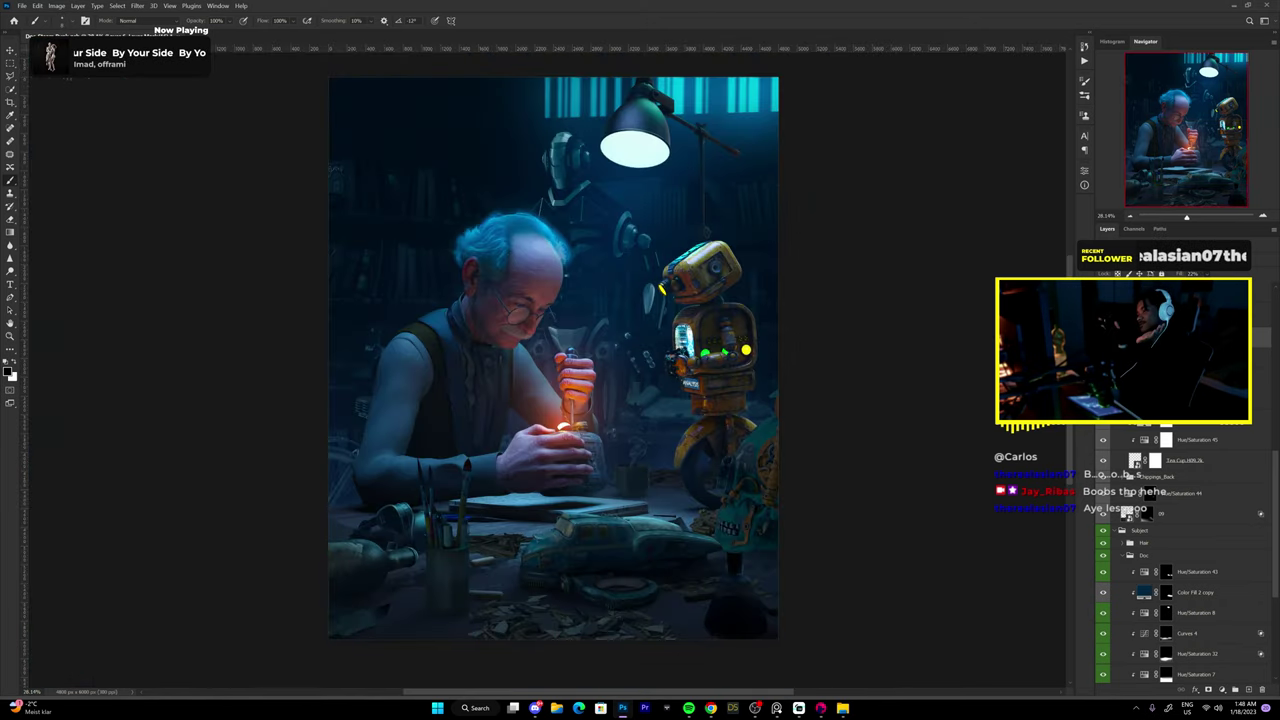
scroll(555, 520, up, 10)
click(1226, 690)
key(Return)
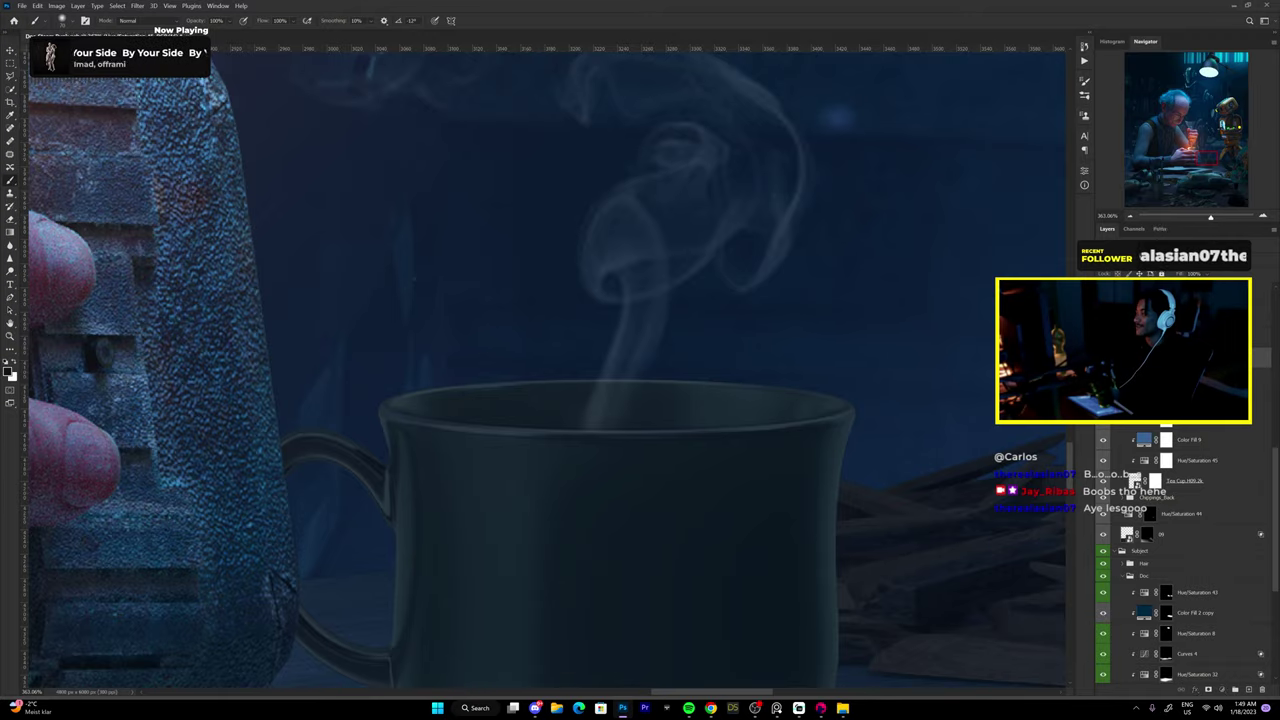
scroll(396, 429, down, 1)
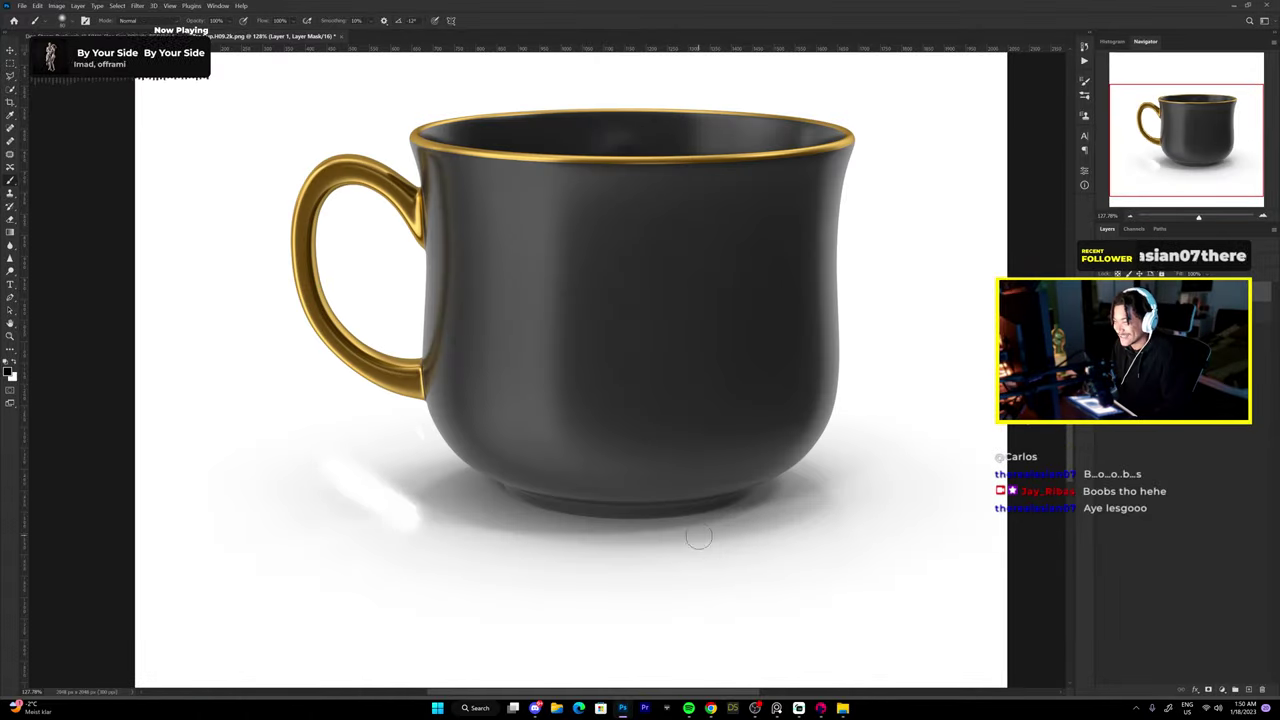
Paint the grey shadow off the tea cup's mask along its base and lower edges.
drag(300, 500, 943, 536)
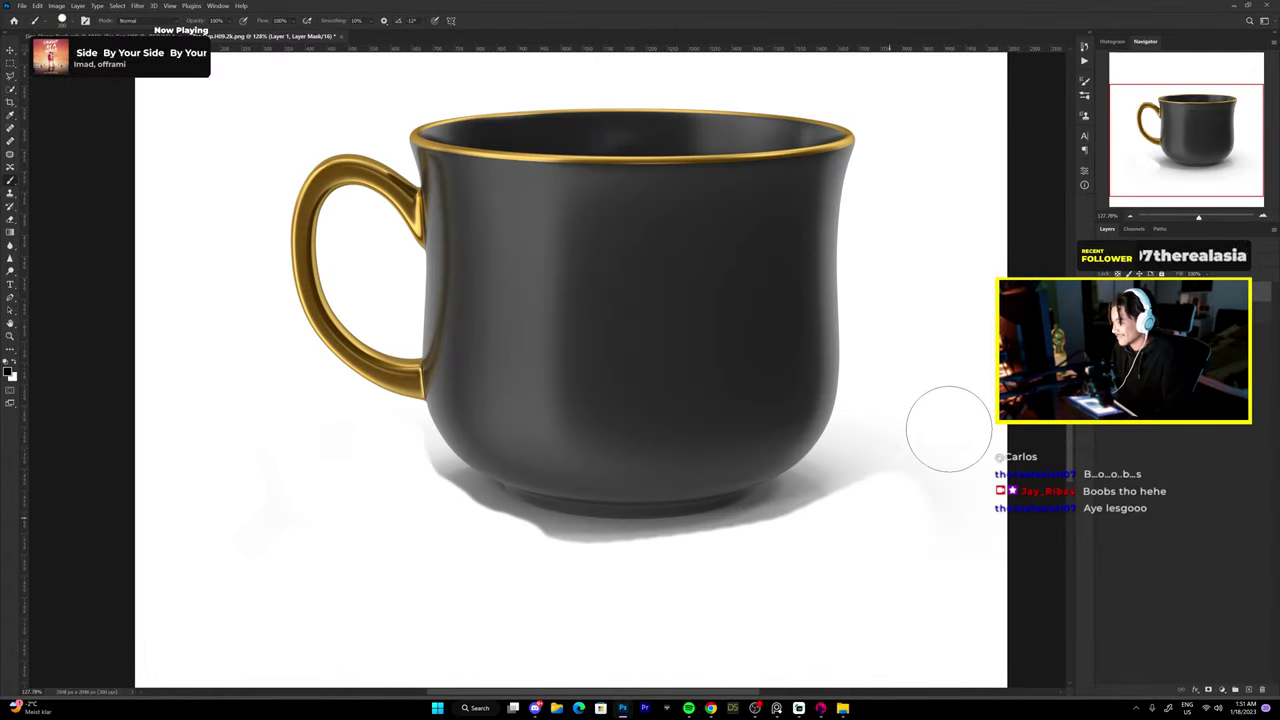
click(8, 371)
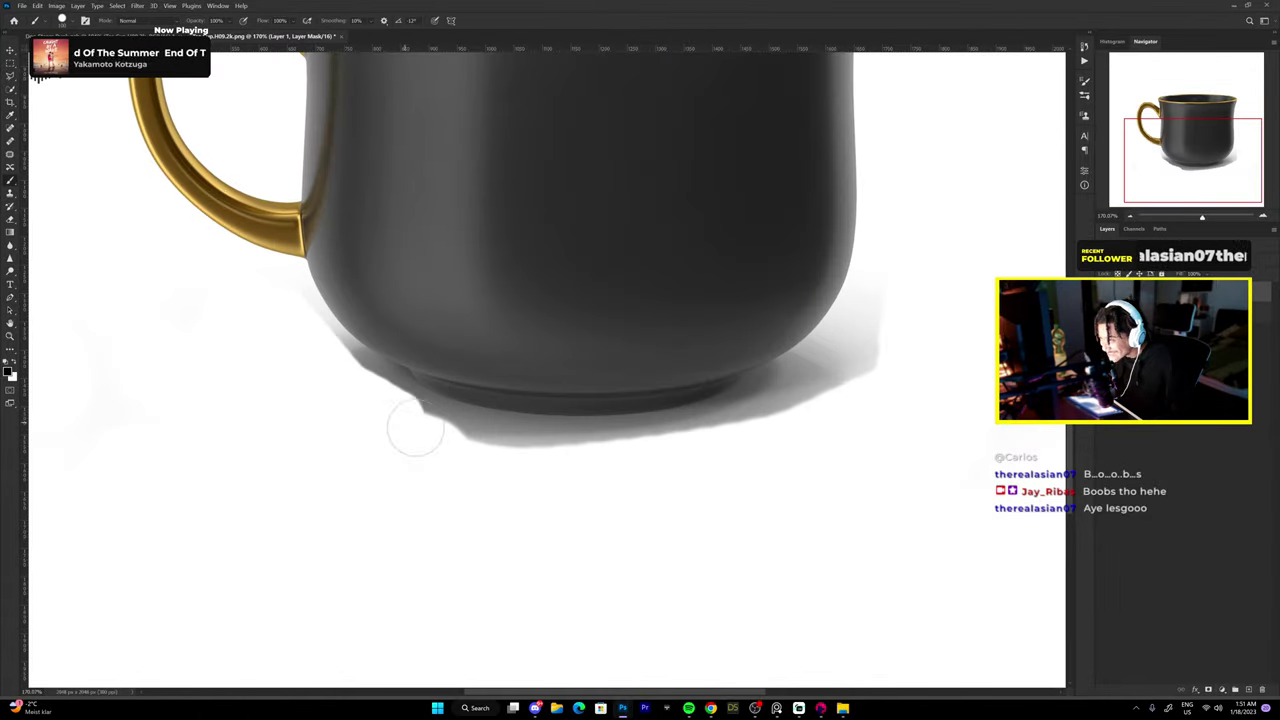
mouse_move(880, 360)
mouse_down()
mouse_move(811, 366)
mouse_move(695, 425)
mouse_up()
scroll(815, 348, left, 3)
scroll(815, 348, down, 1)
drag(495, 325, 449, 278)
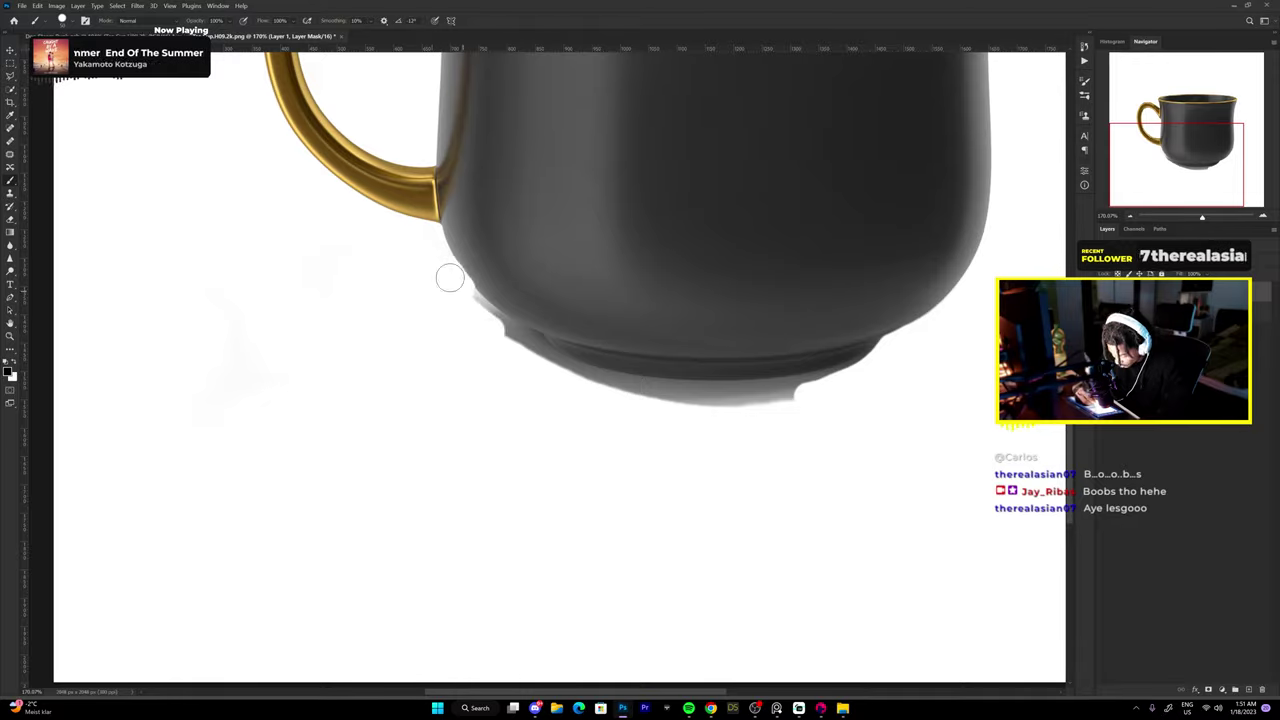
drag(540, 355, 799, 393)
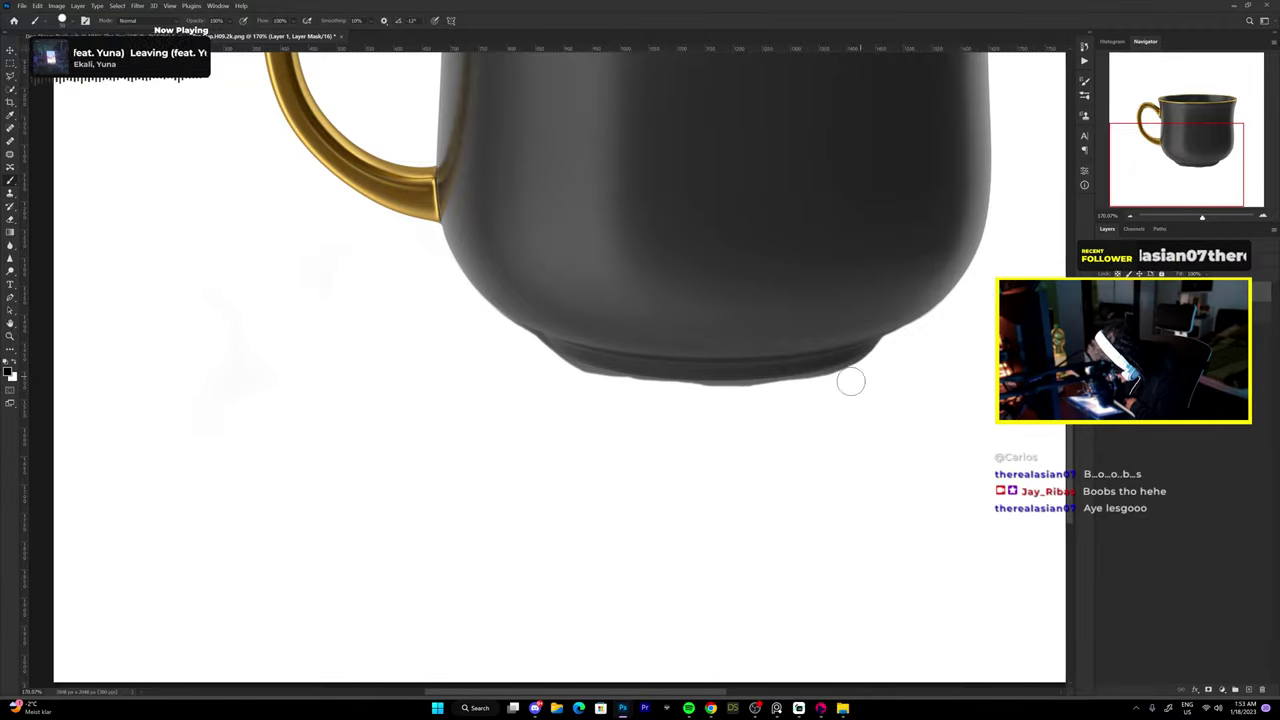
scroll(528, 361, up, 3)
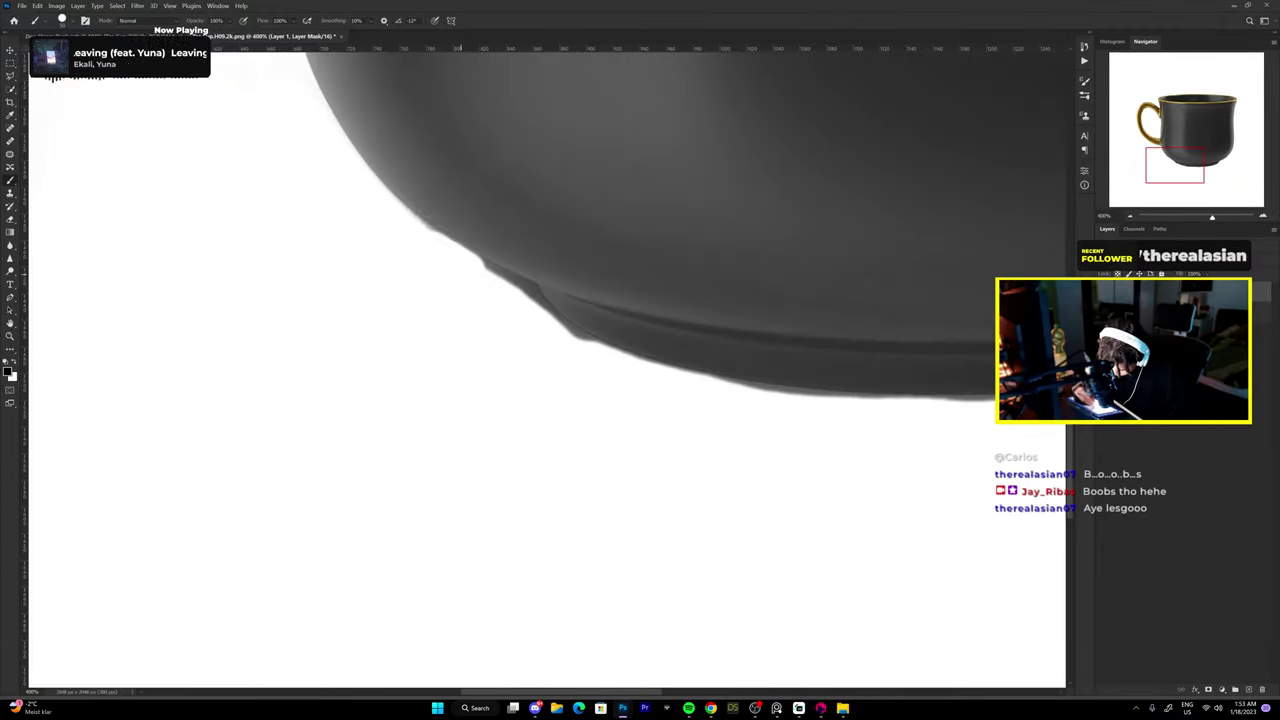
Return to the main composition and invert the Hue/Saturation mask to hide its effect.
key(ctrl+0)
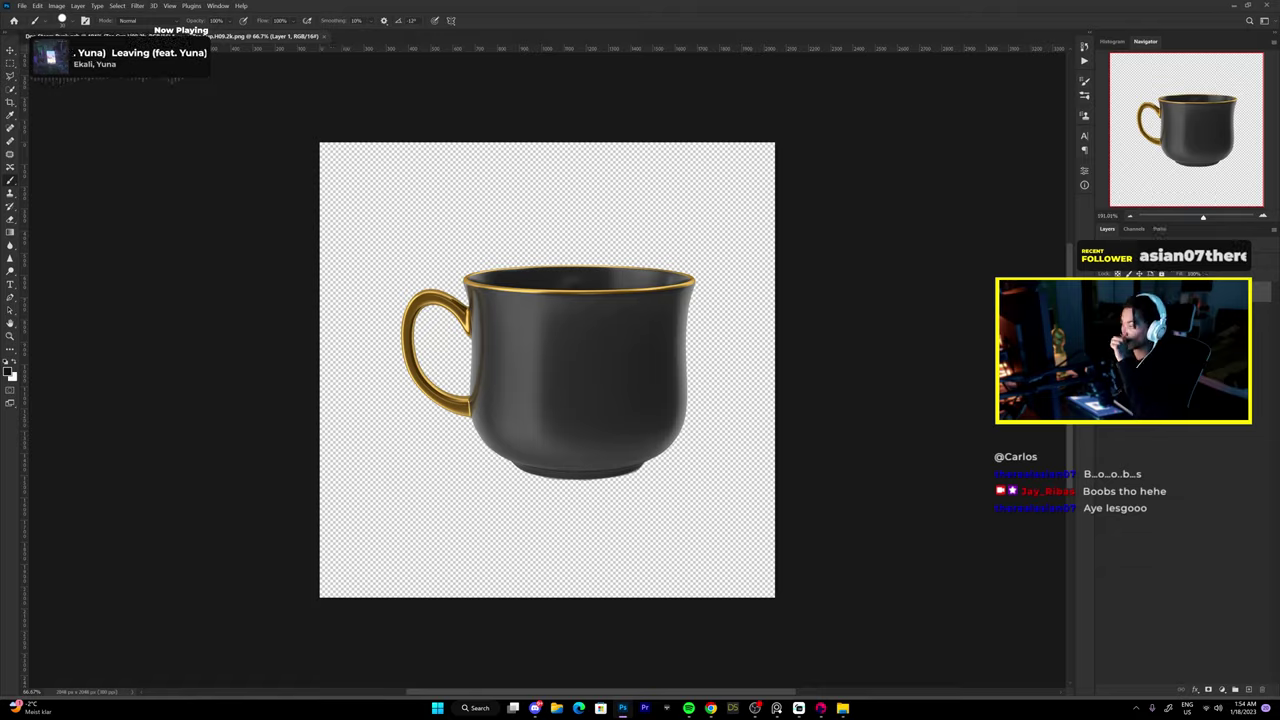
key(ctrl+Tab)
key(ctrl+i)
right_click(640, 510)
key(Escape)
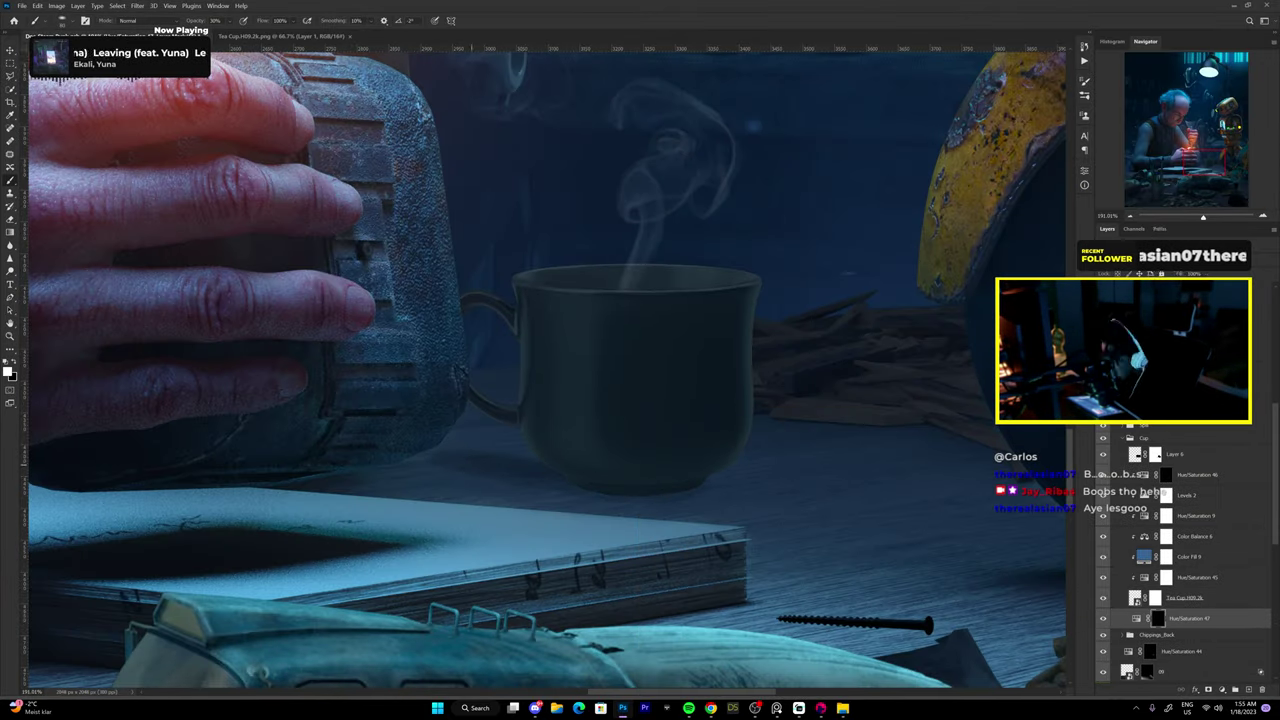
Choose a larger, flatter brush preset and bring the hand and mug area into view.
right_click(585, 482)
key(Return)
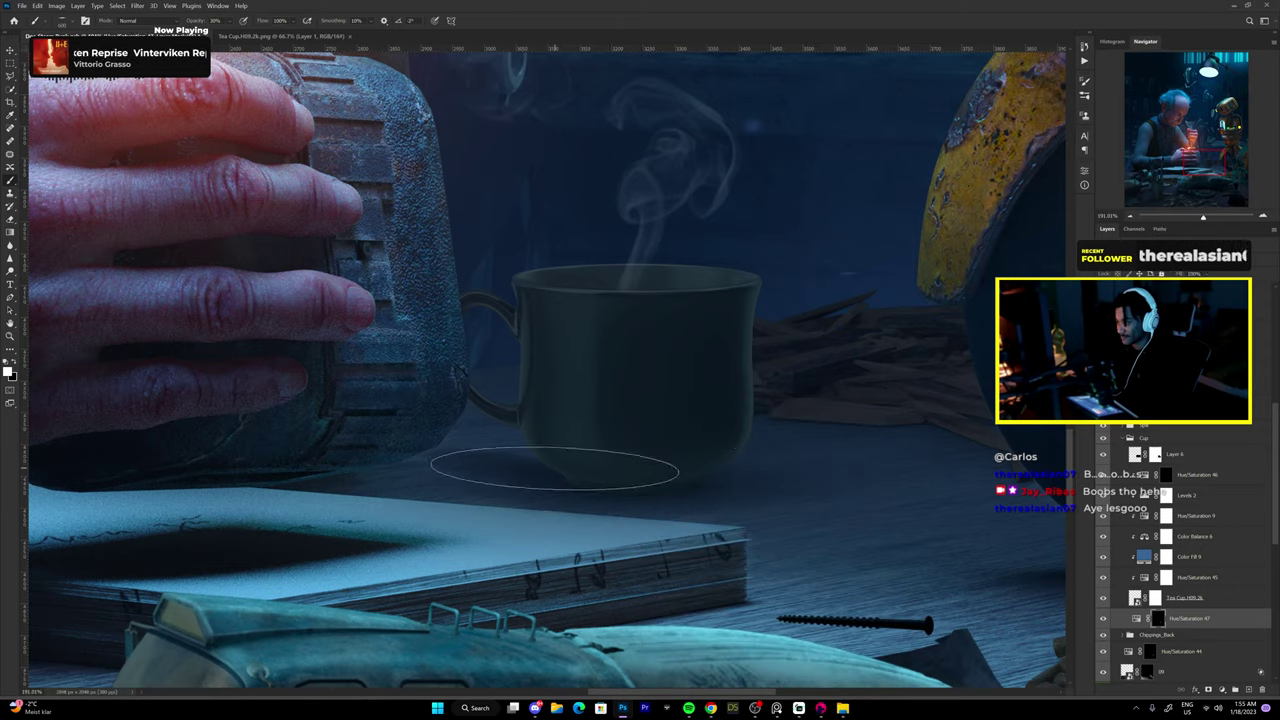
scroll(851, 532, down, 3)
drag(739, 490, 624, 472)
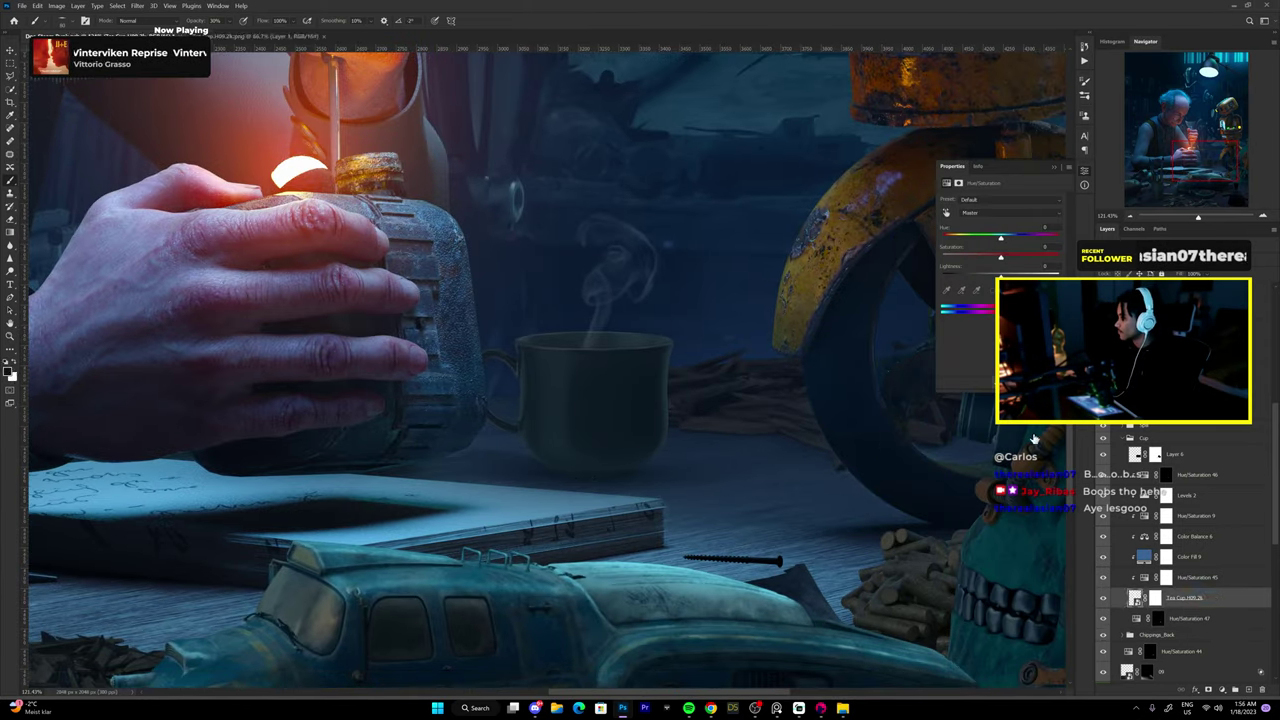
Add masked Hue/Saturation 48, select Color Fill 8, and fit the whole image.
key(ctrl+i)
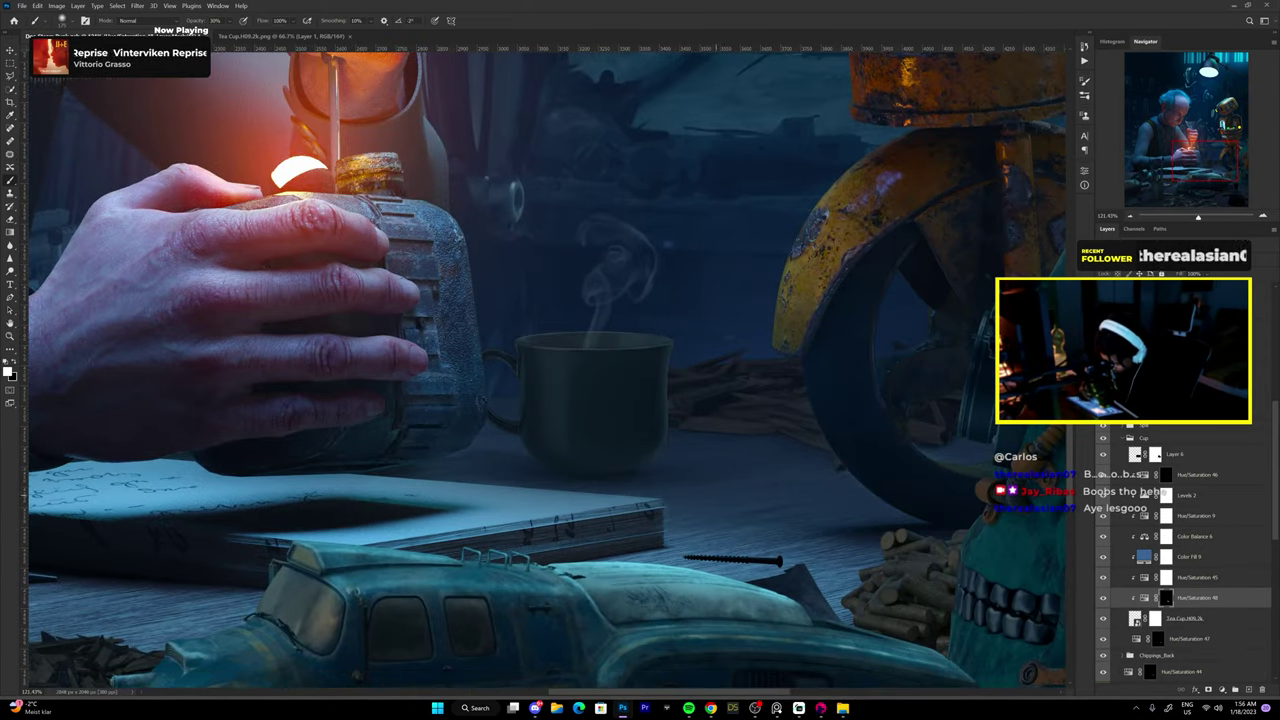
key(ctrl+0)
key(ctrl+1)
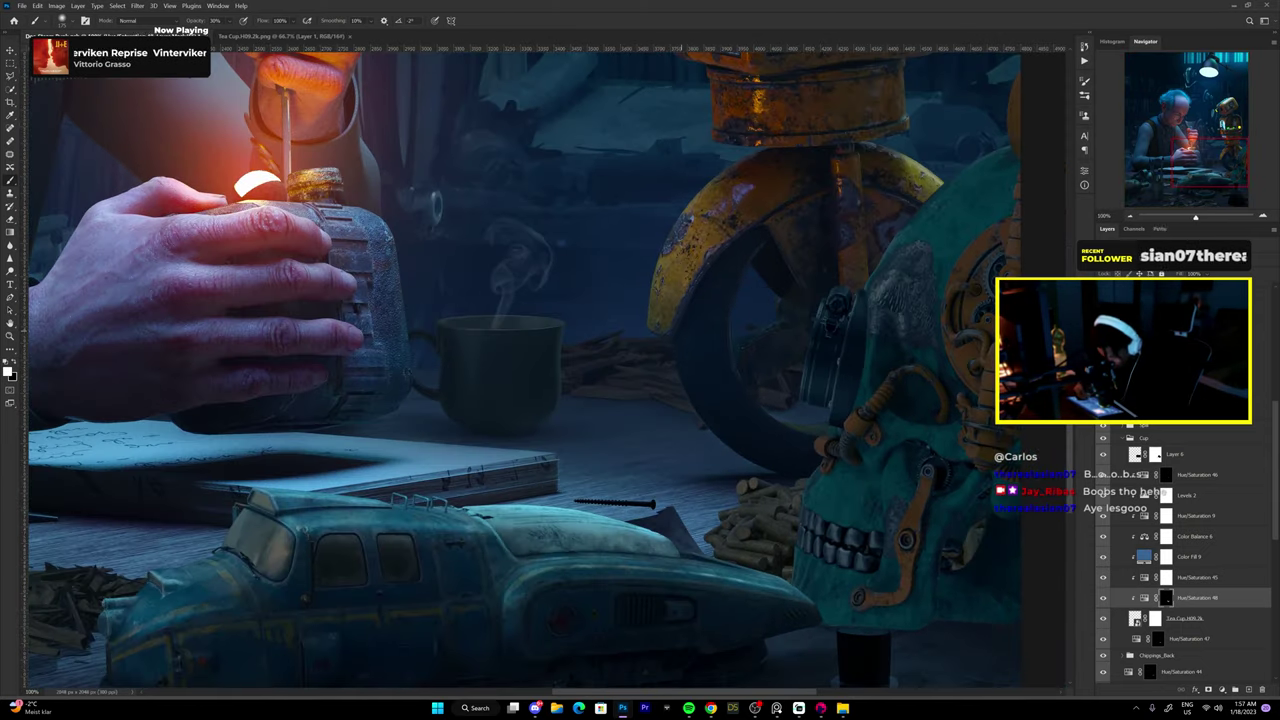
click(1143, 546)
key(ctrl+0)
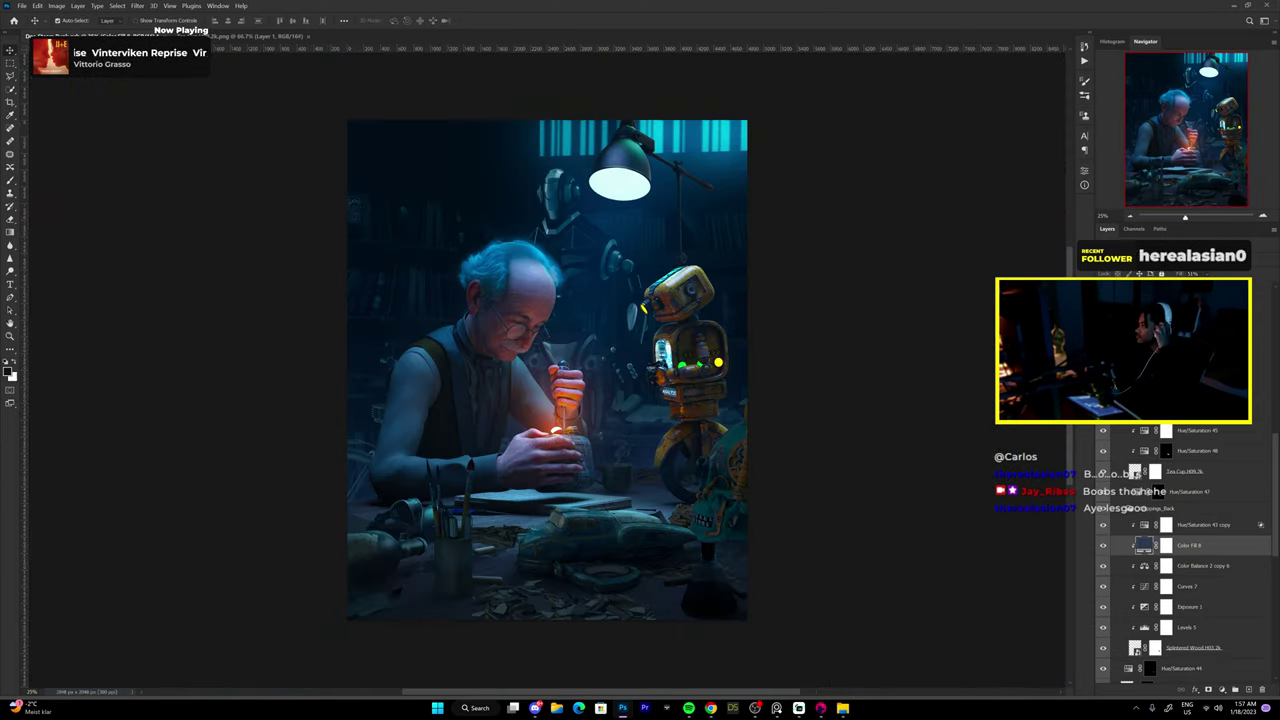
Select the Bicycle group and reorder its adjustment layers so Curves 8 moves up.
double_click(1144, 451)
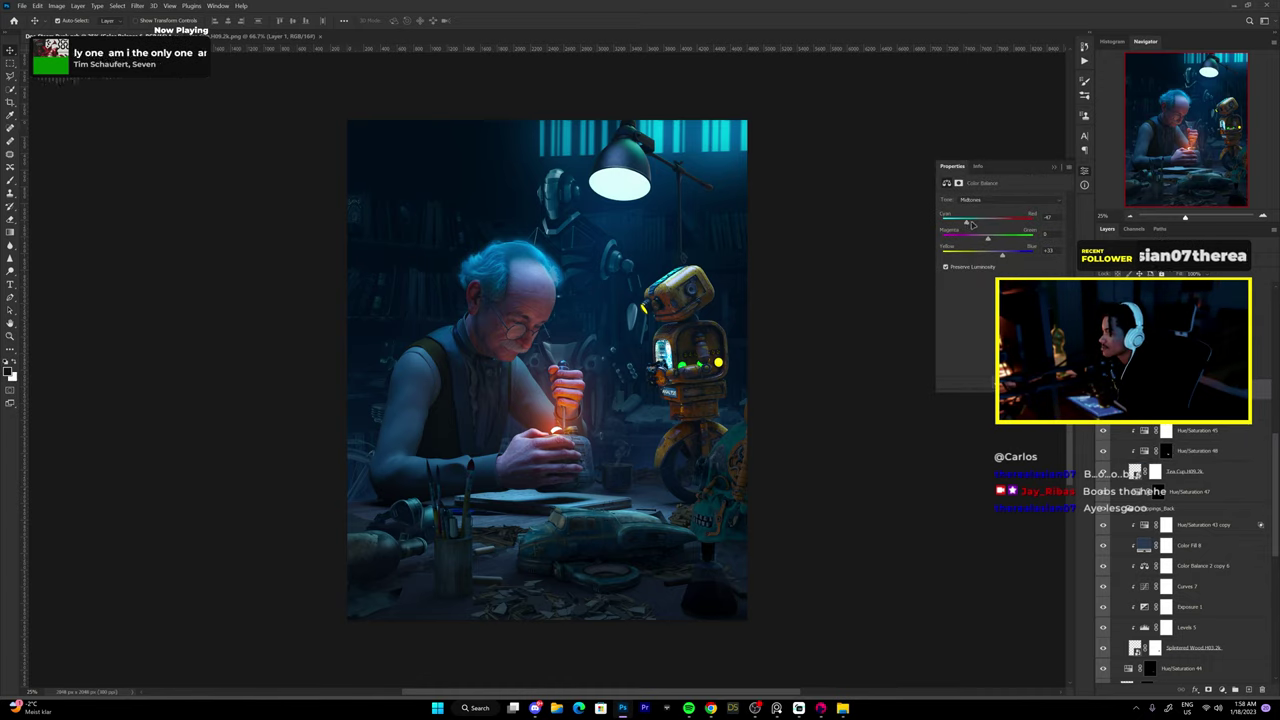
key(Escape)
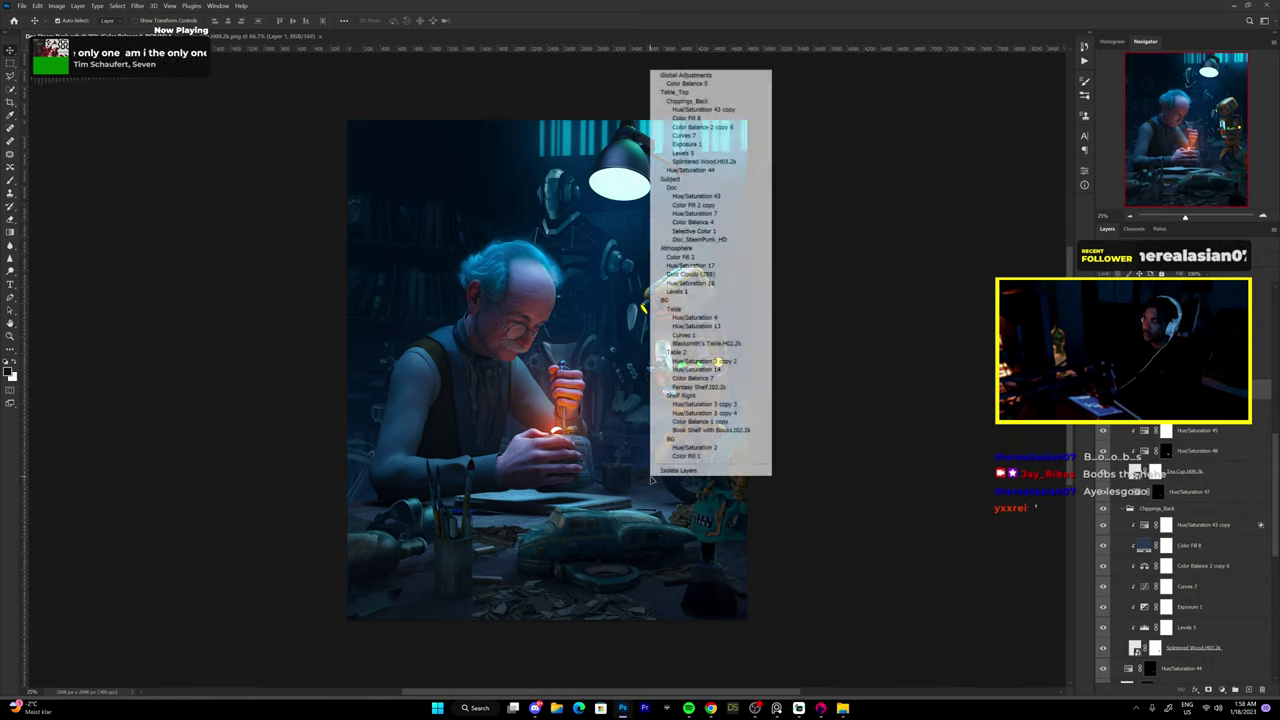
right_click(366, 456)
click(397, 541)
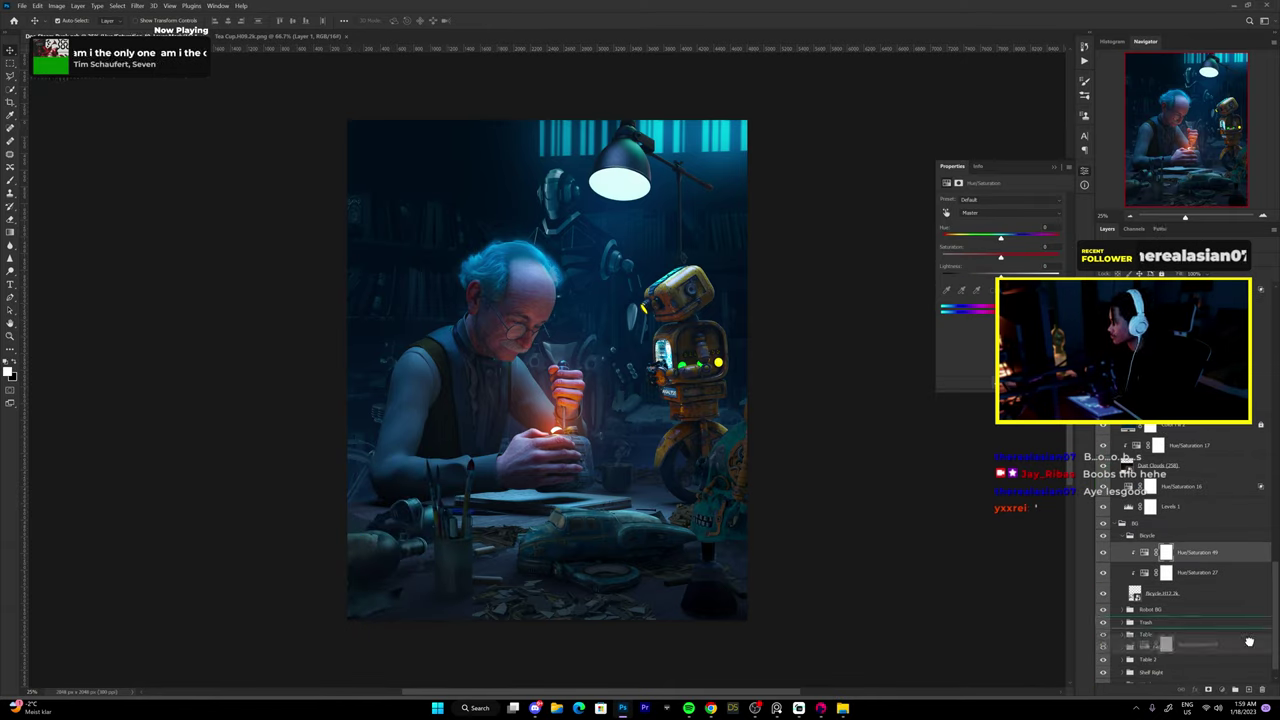
drag(1249, 641, 1200, 552)
double_click(1230, 552)
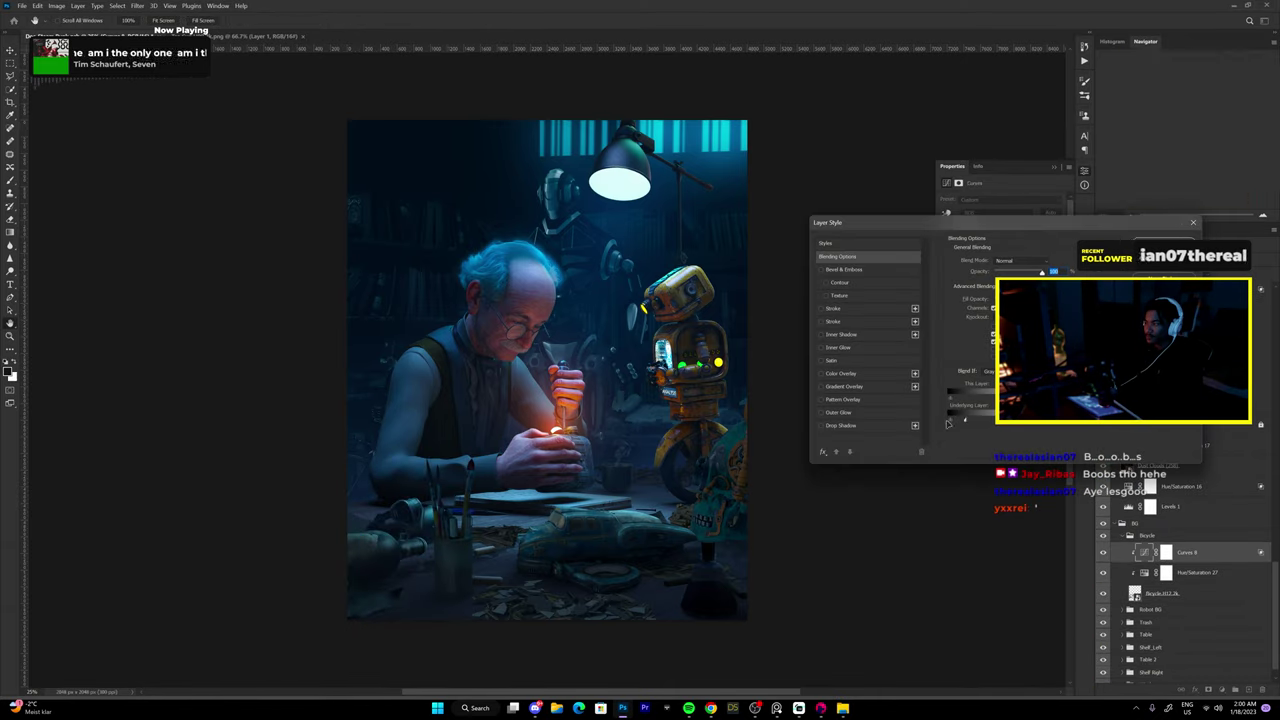
key(Escape)
click(1145, 556)
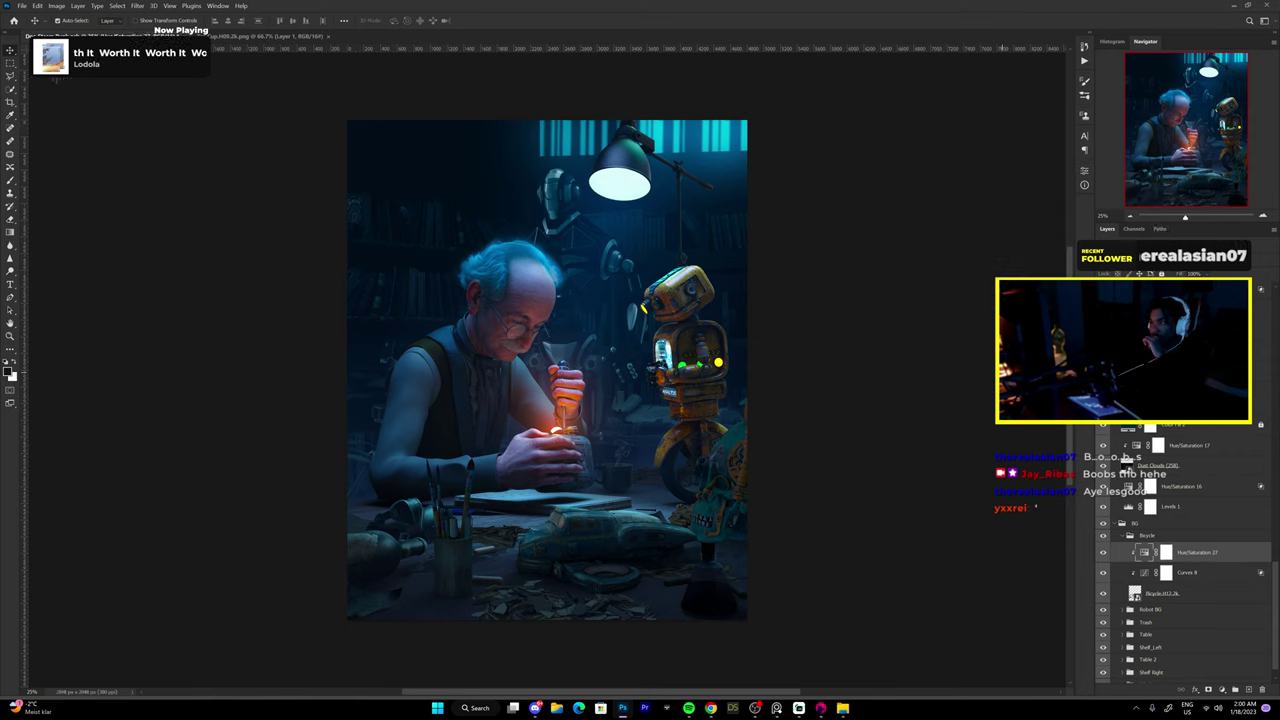
Set Robot BG's Color Fill 10 to dark navy and add Hue/Saturation 49 above it.
scroll(1180, 560, down, 2)
click(1129, 559)
double_click(1144, 576)
key(Escape)
click(1150, 577)
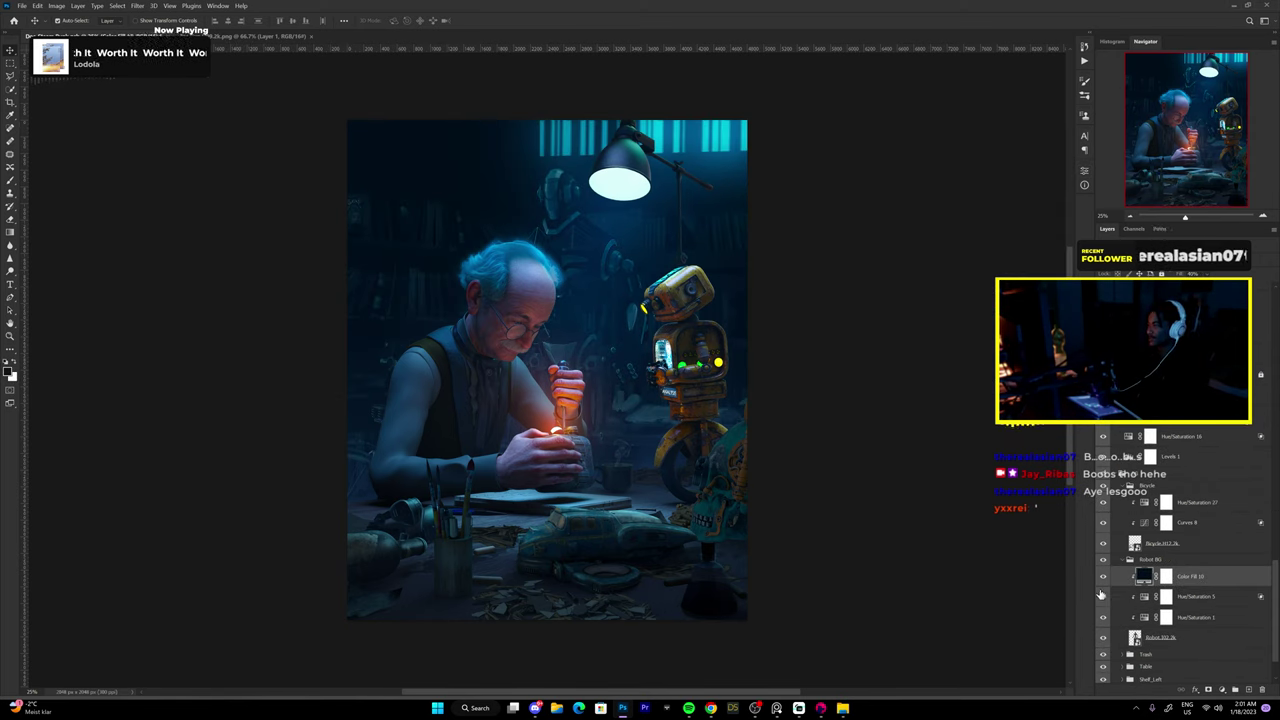
click(1222, 690)
double_click(1230, 577)
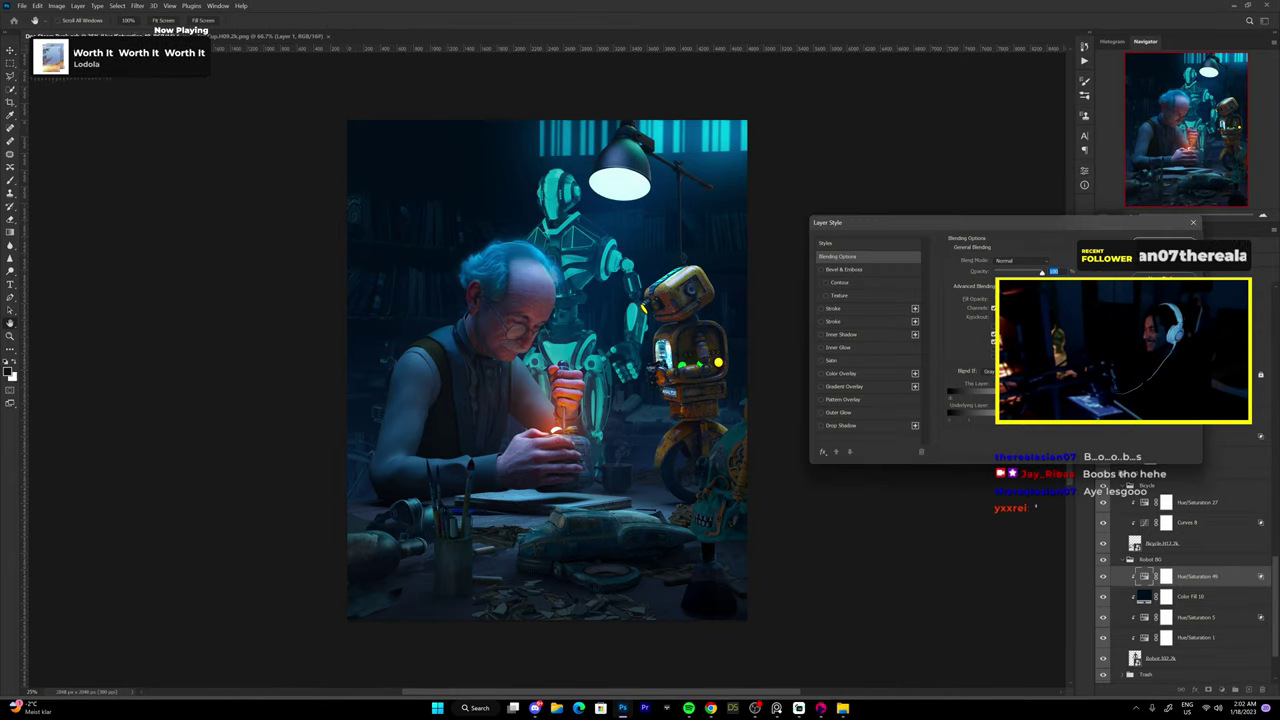
Hide Hue/Saturation 49 behind a black mask and paint cyan onto the robot's ear cap rim.
key(Escape)
key(ctrl+i)
scroll(584, 186, up, 6)
key(b)
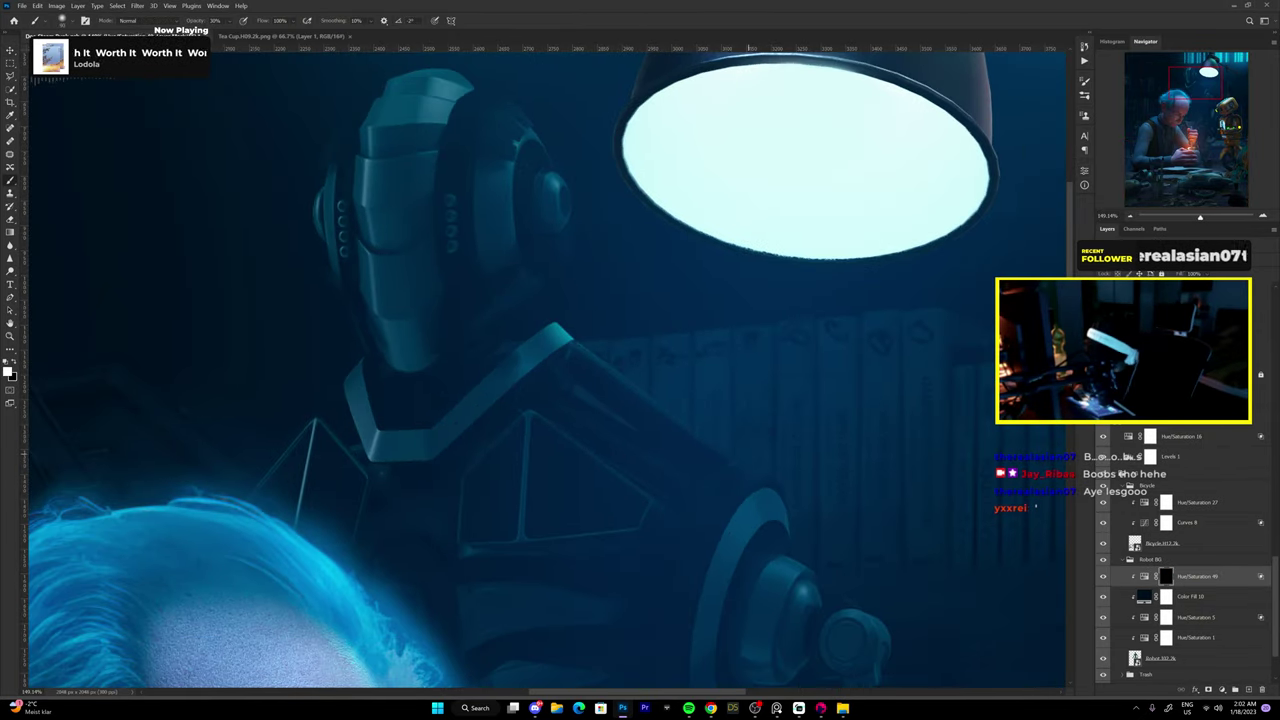
drag(559, 183, 555, 226)
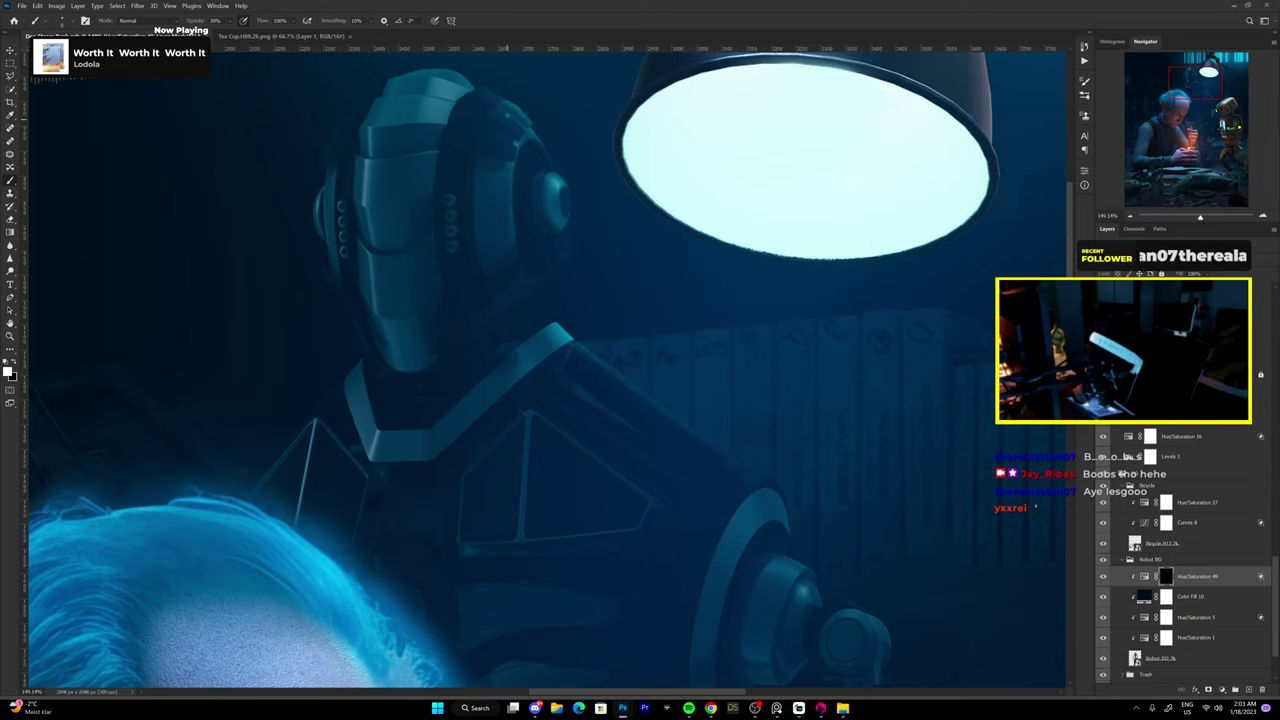
Pan across the robot's head and shoulder, then reselect Hue/Saturation 49 in Robot BG.
drag(515, 145, 555, 173)
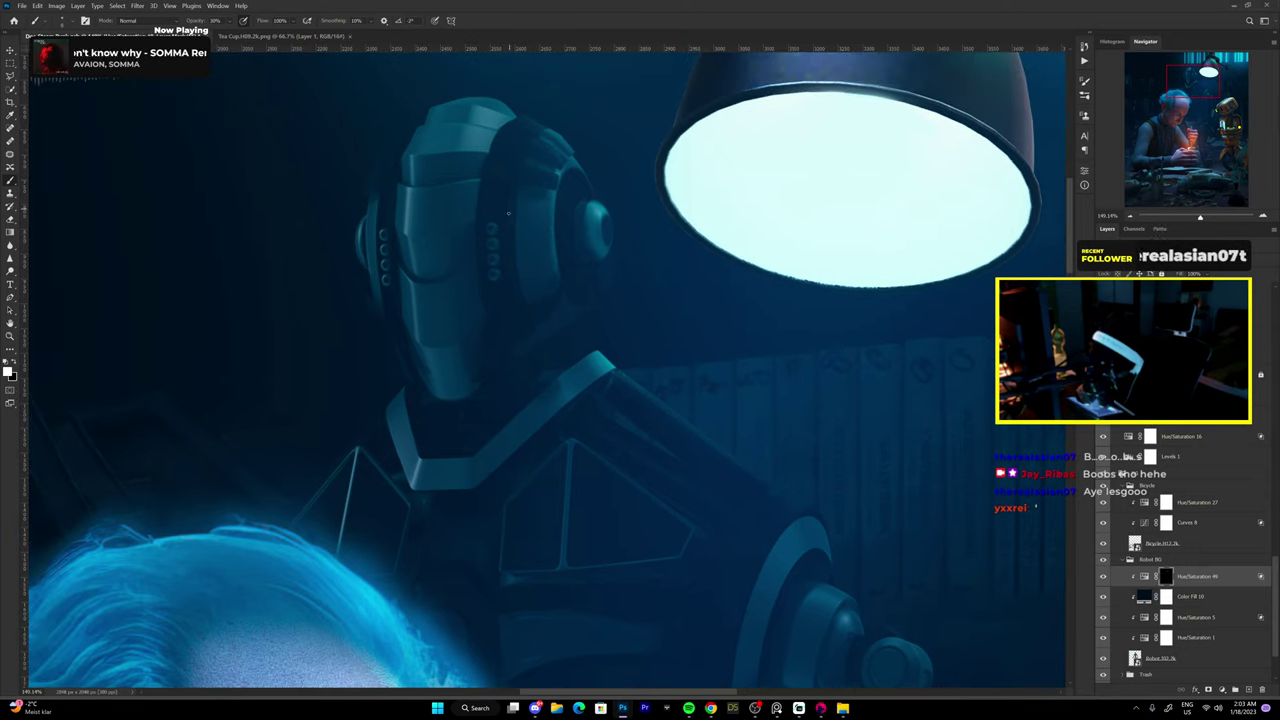
mouse_move(666, 380)
mouse_down()
mouse_move(606, 300)
mouse_move(576, 230)
mouse_up()
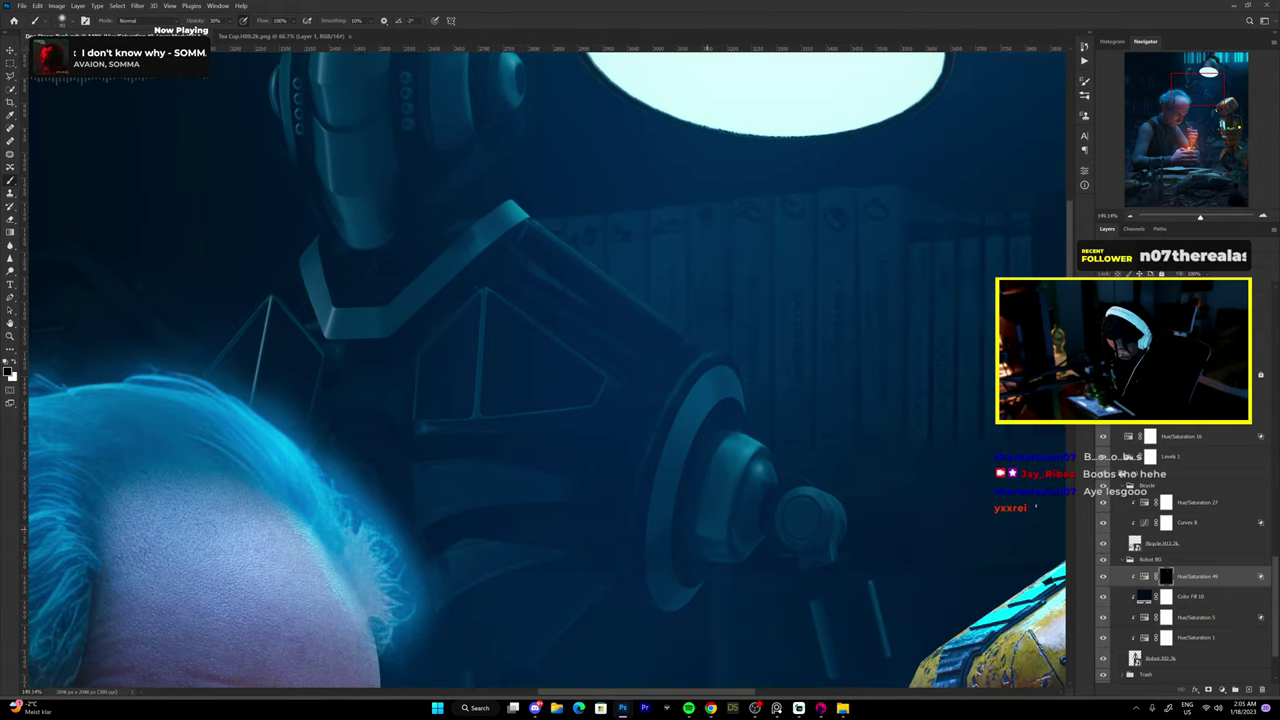
mouse_move(593, 590)
mouse_down()
mouse_move(508, 430)
mouse_move(608, 300)
mouse_up()
ctrl+right_click(592, 298)
click(630, 363)
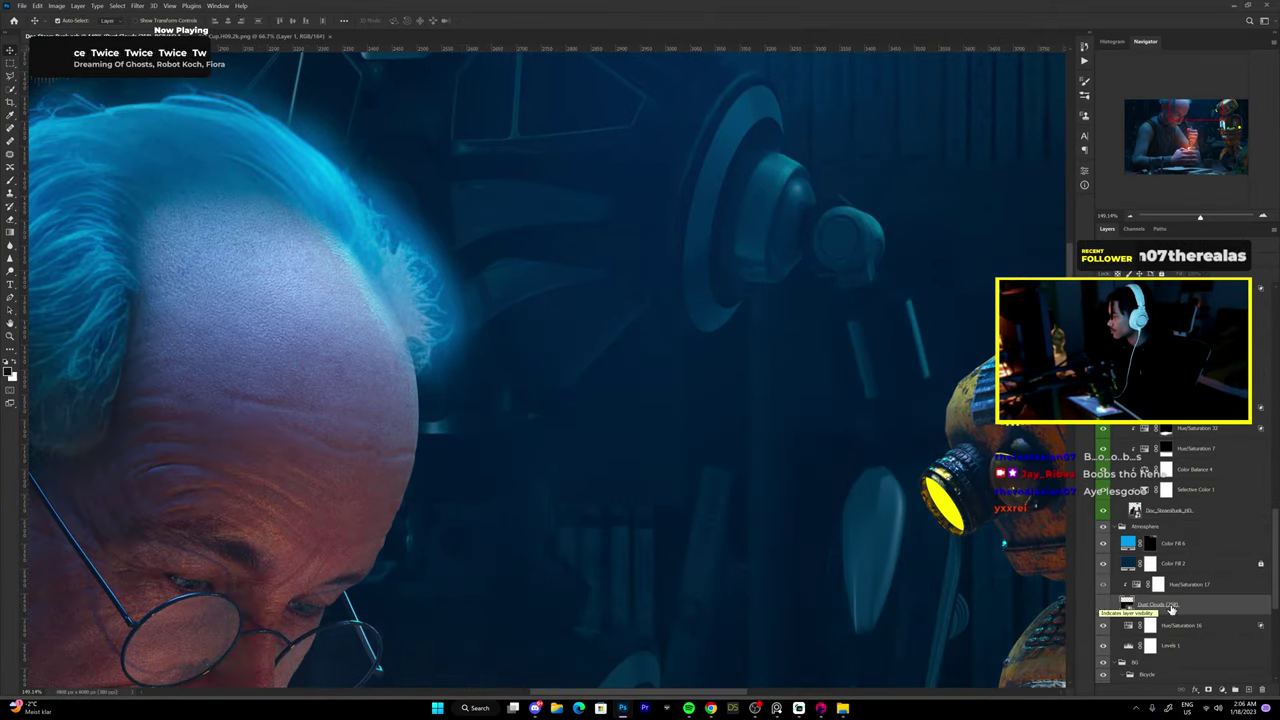
scroll(325, 340, down, 5)
key(b)
scroll(692, 300, up, 3)
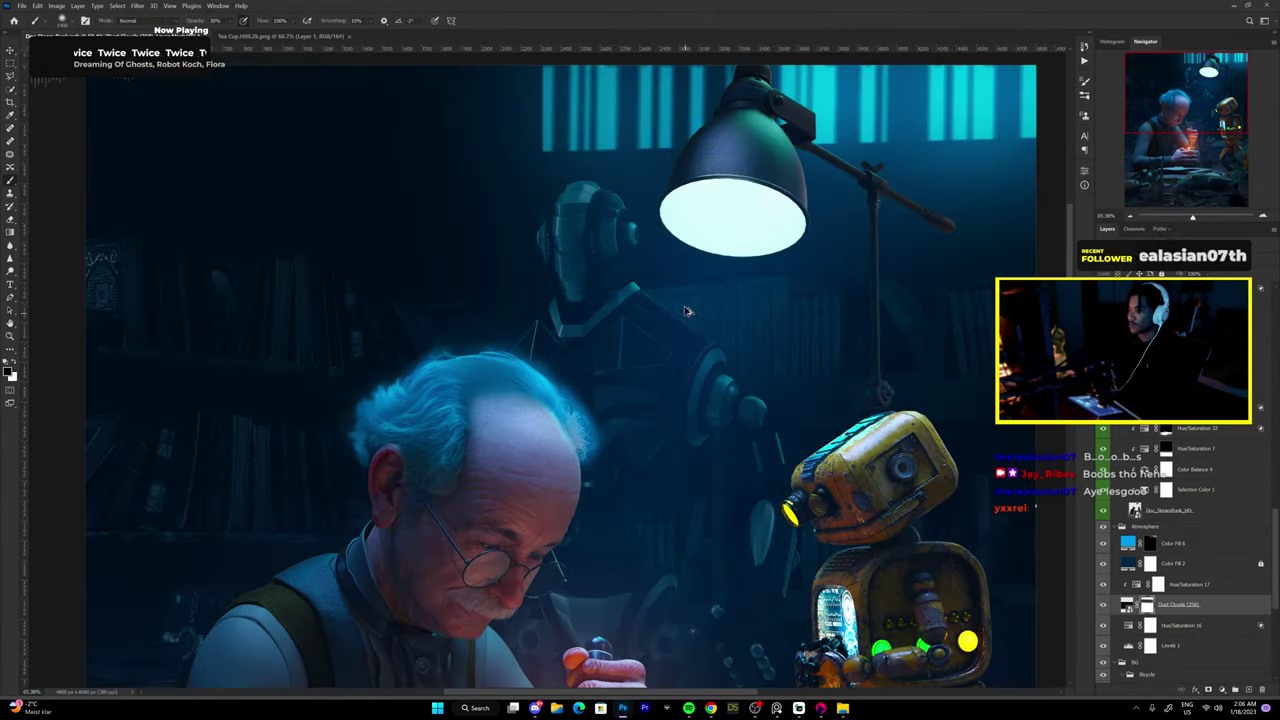
scroll(650, 295, up, 3)
ctrl+click(571, 291)
Zoom and pan over the robot's head and background machinery, refining the cyan rim highlights.
scroll(571, 291, up, 1)
scroll(571, 291, up, 3)
key(b)
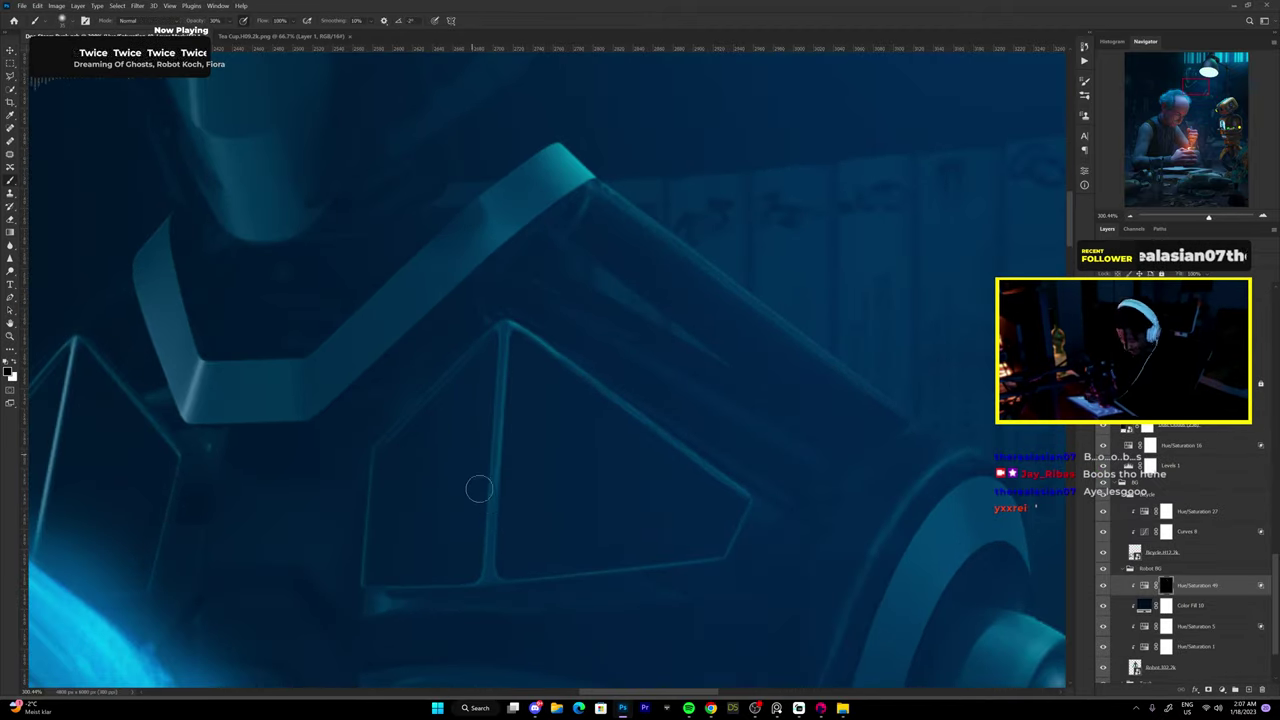
scroll(629, 391, up, 3)
scroll(629, 391, up, 3)
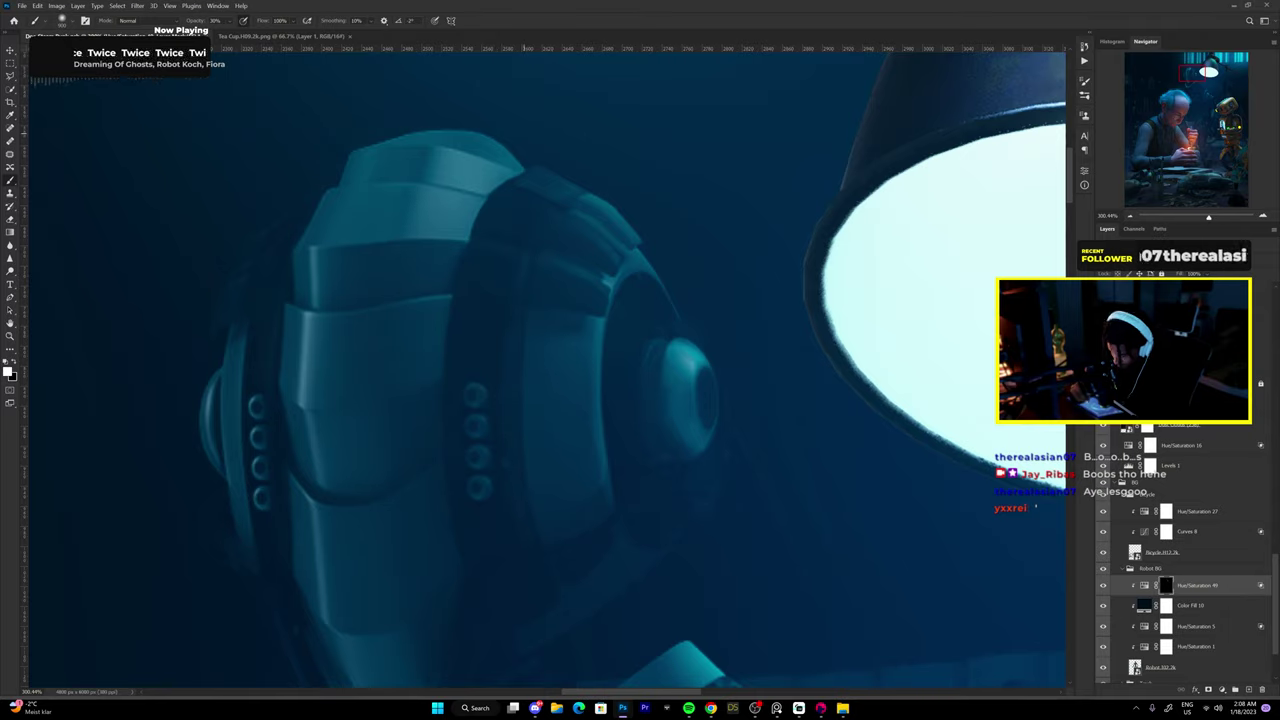
scroll(467, 170, down, 3)
scroll(492, 224, down, 3)
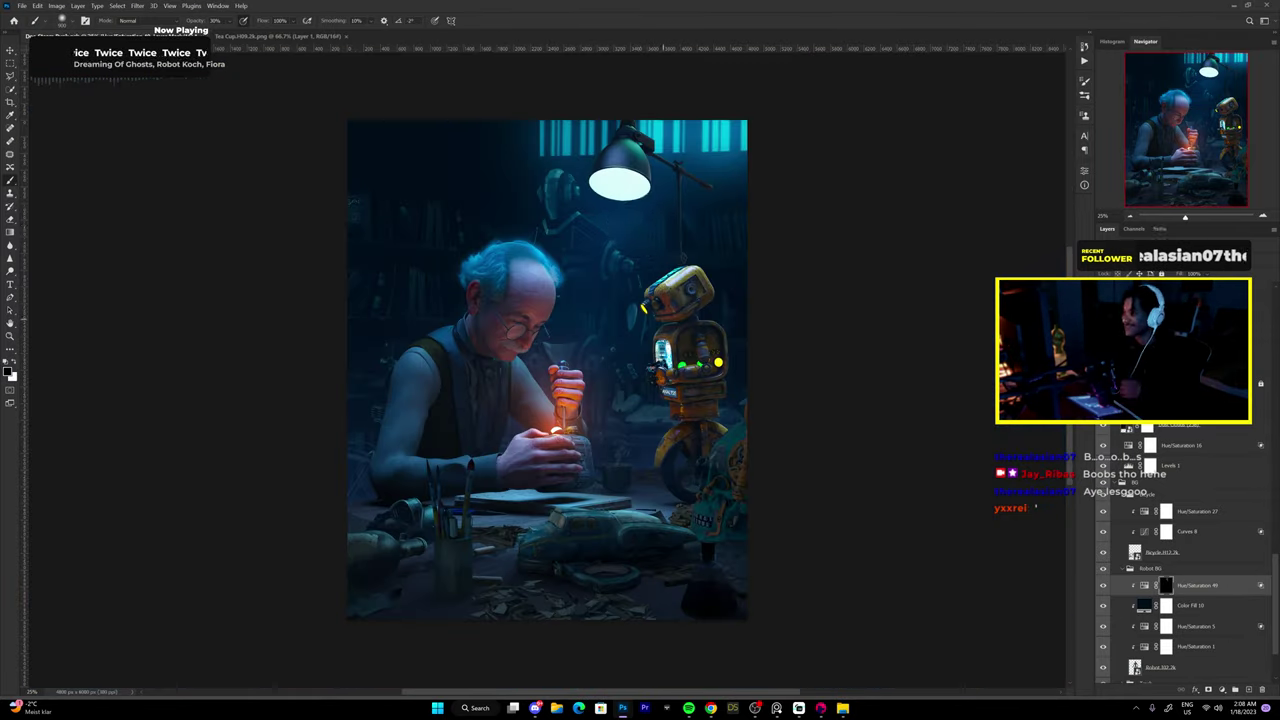
scroll(628, 328, up, 2)
scroll(628, 328, up, 3)
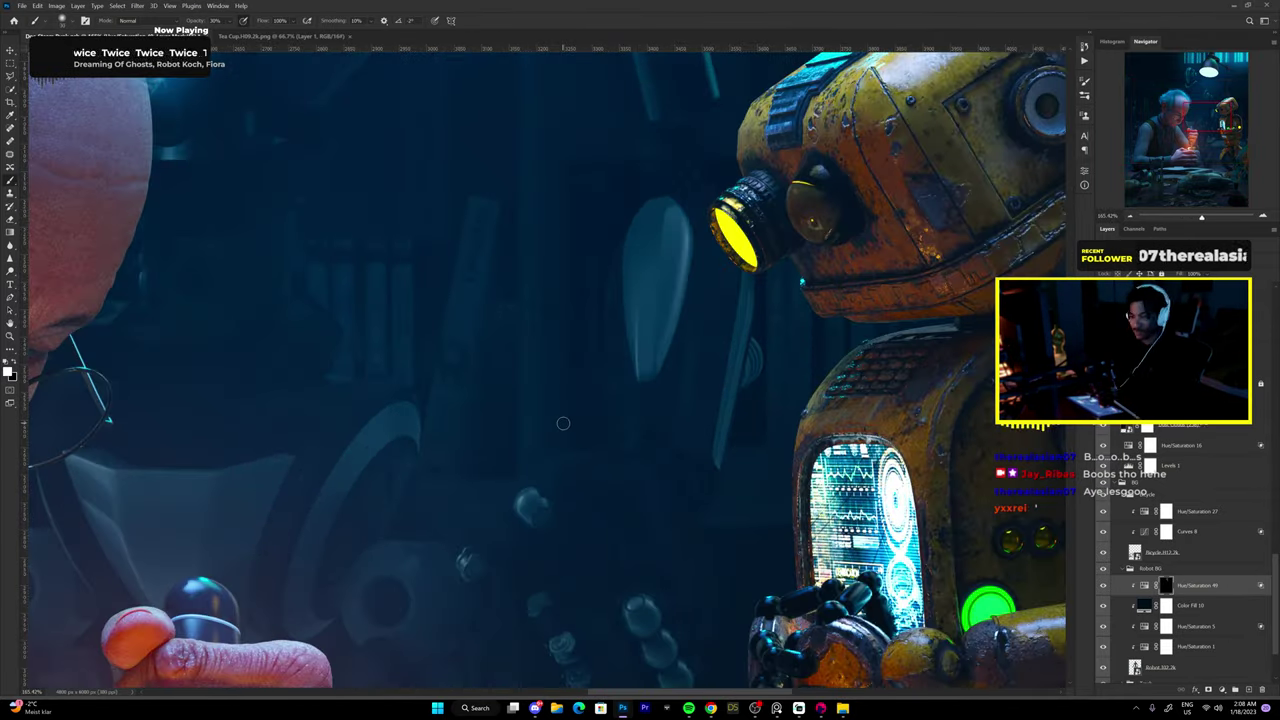
scroll(628, 328, up, 2)
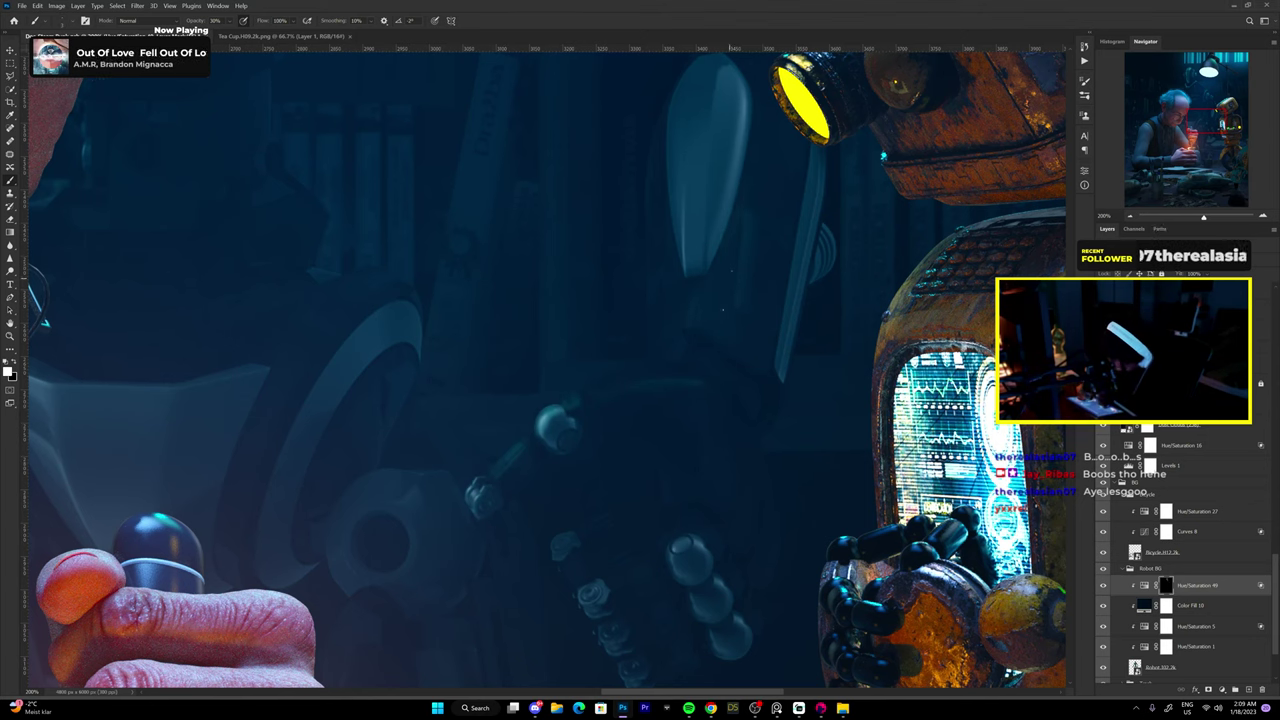
drag(734, 336, 664, 551)
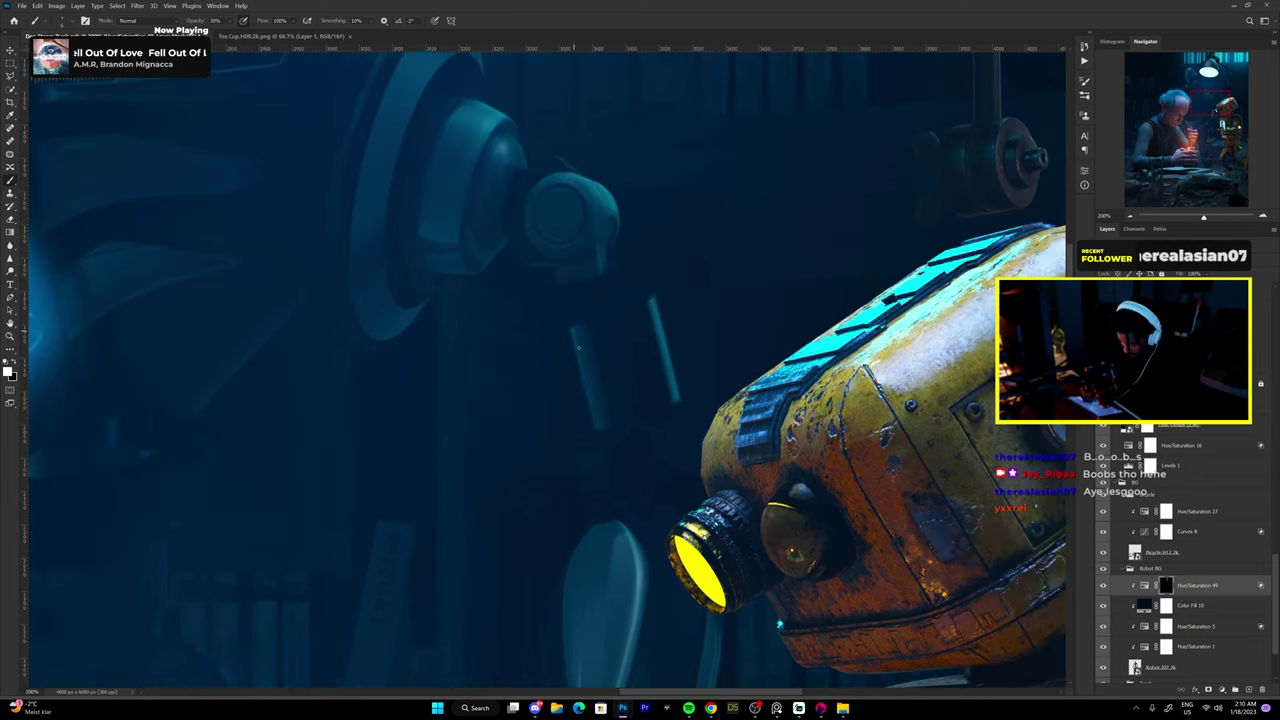
drag(740, 310, 742, 635)
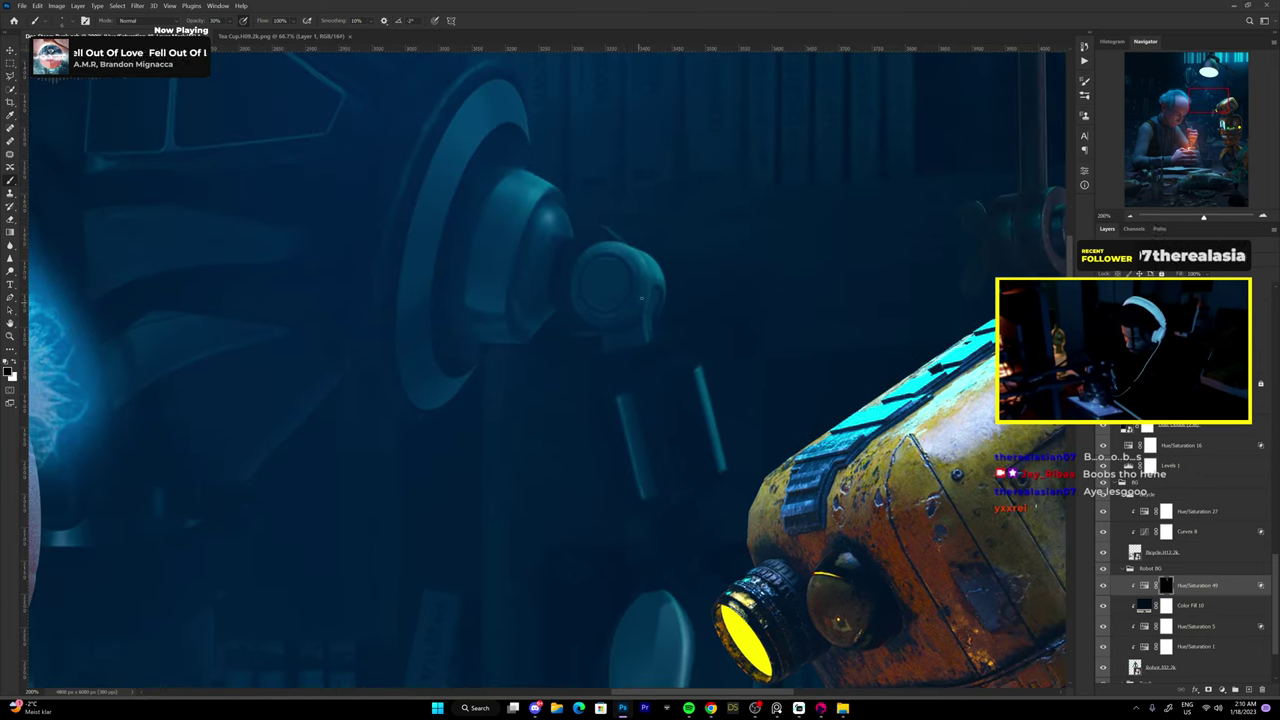
drag(610, 330, 745, 480)
mouse_move(662, 262)
mouse_down()
mouse_move(704, 429)
mouse_move(500, 470)
mouse_up()
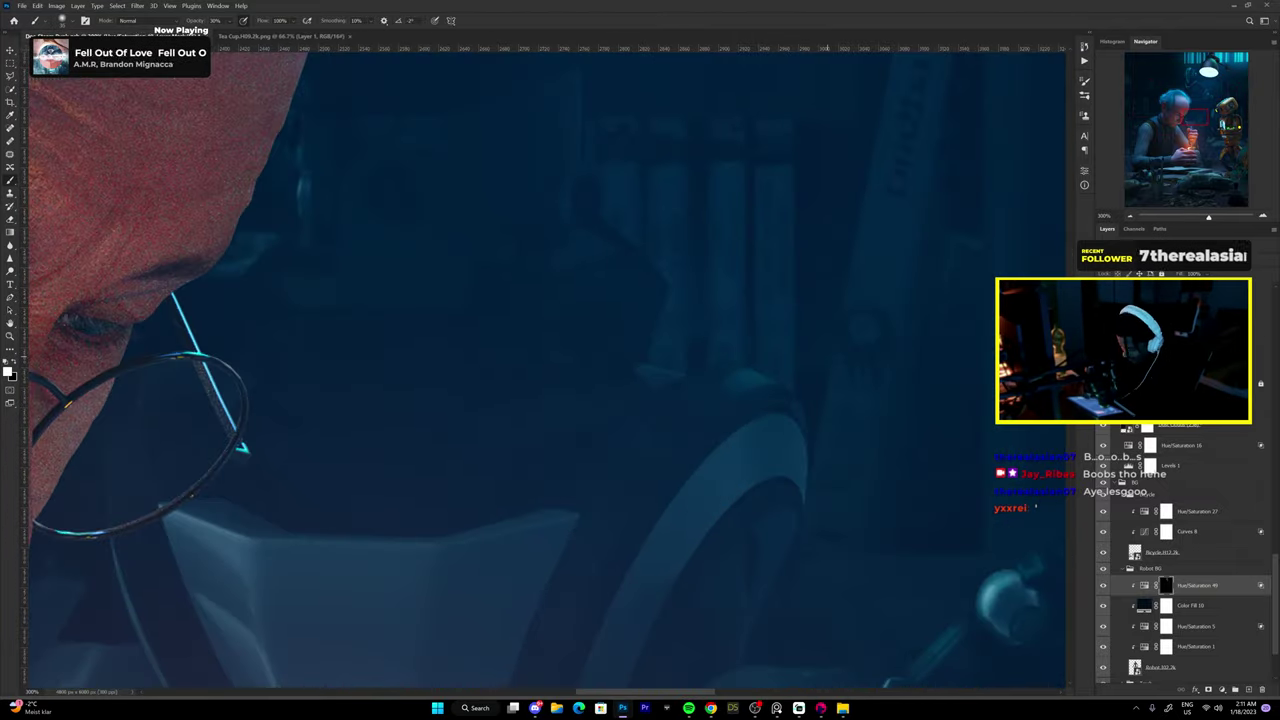
drag(599, 568, 713, 447)
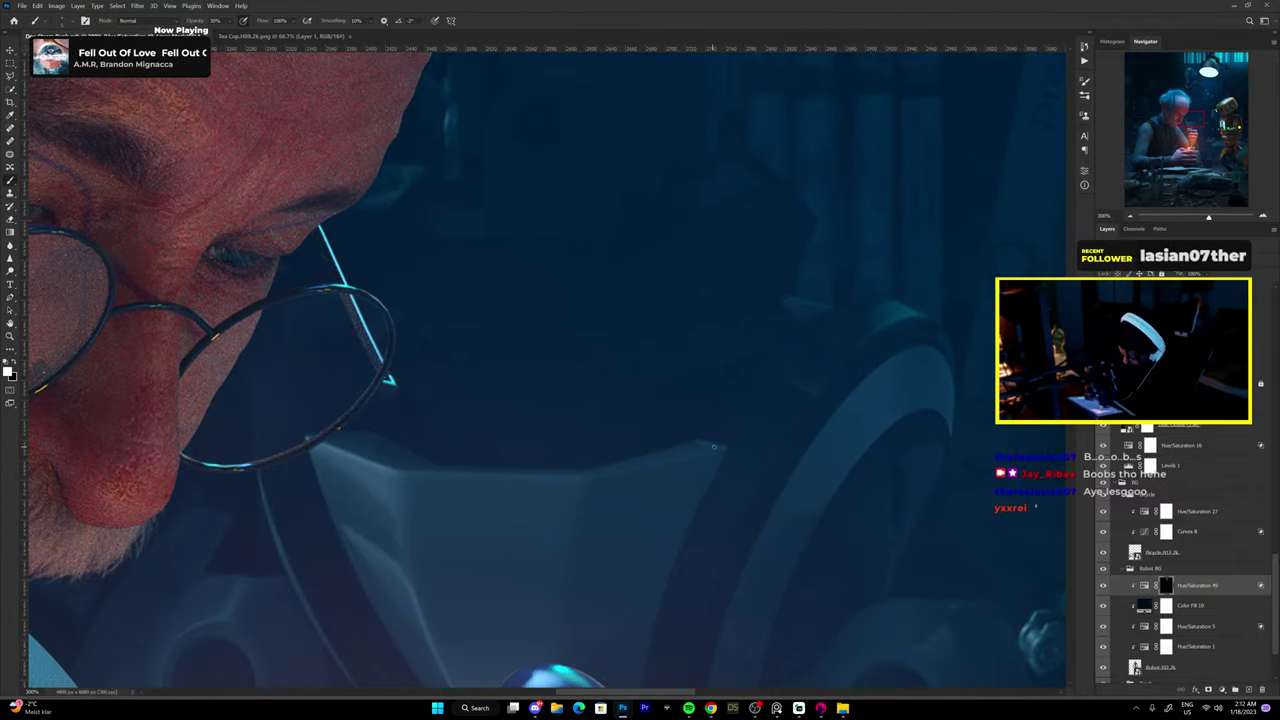
Fit the whole image and select the Hue/Saturation 16 layer.
key(ctrl+0)
scroll(634, 398, up, 5)
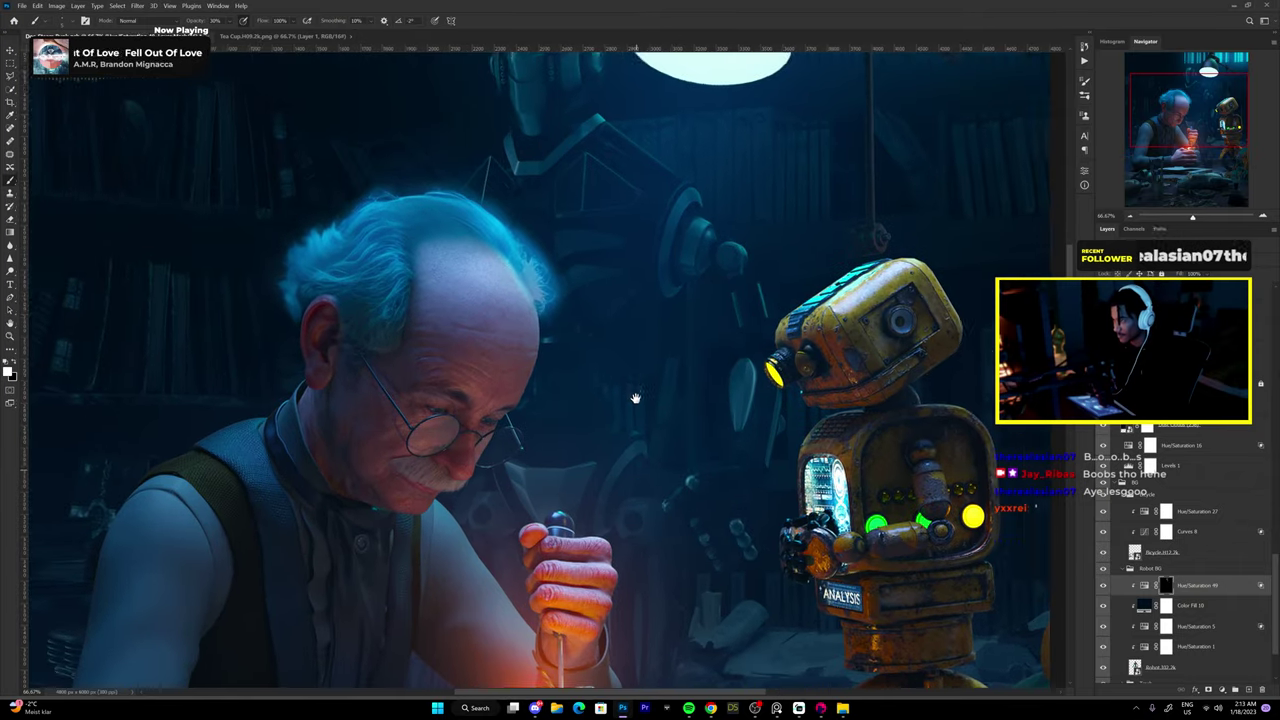
scroll(634, 398, down, 3)
key(v)
click(430, 290)
key(alt+bracketleft)
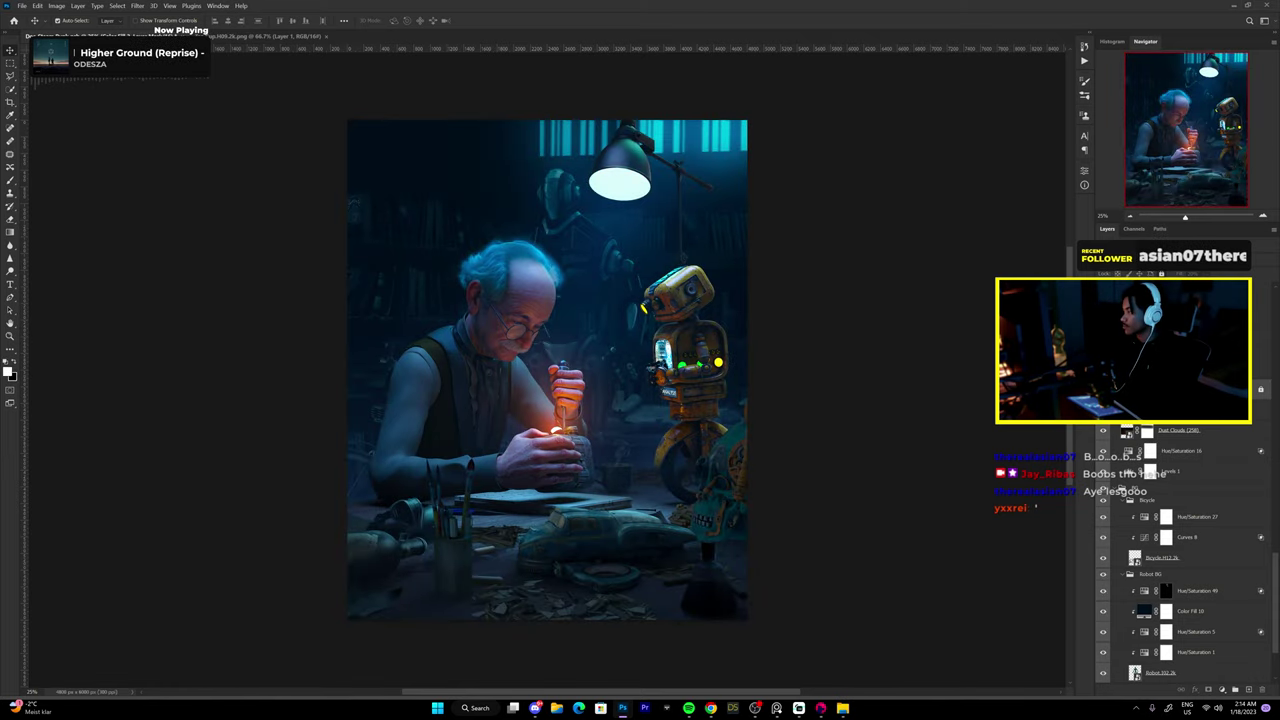
Inspect the Levels adjustment and select Hue/Saturation 6 in the Skull group.
click(1221, 690)
click(1140, 547)
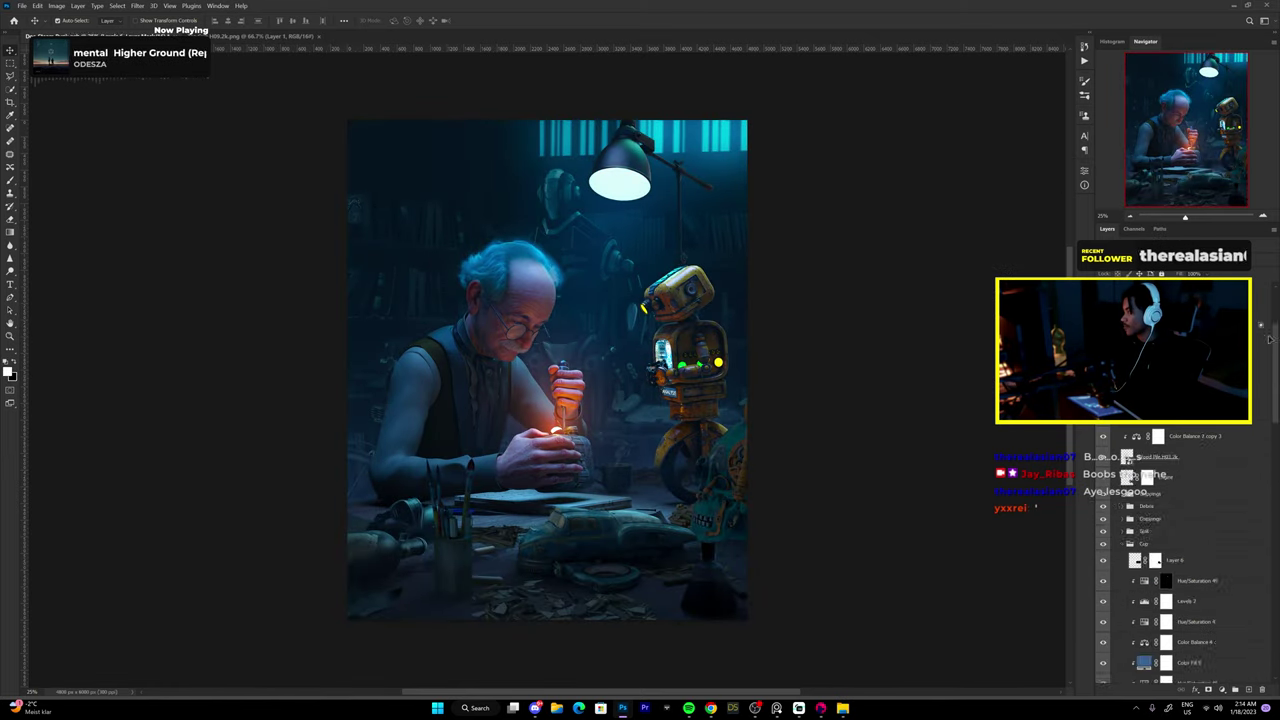
double_click(1180, 497)
key(Escape)
scroll(1150, 550, down, 2)
click(1098, 553)
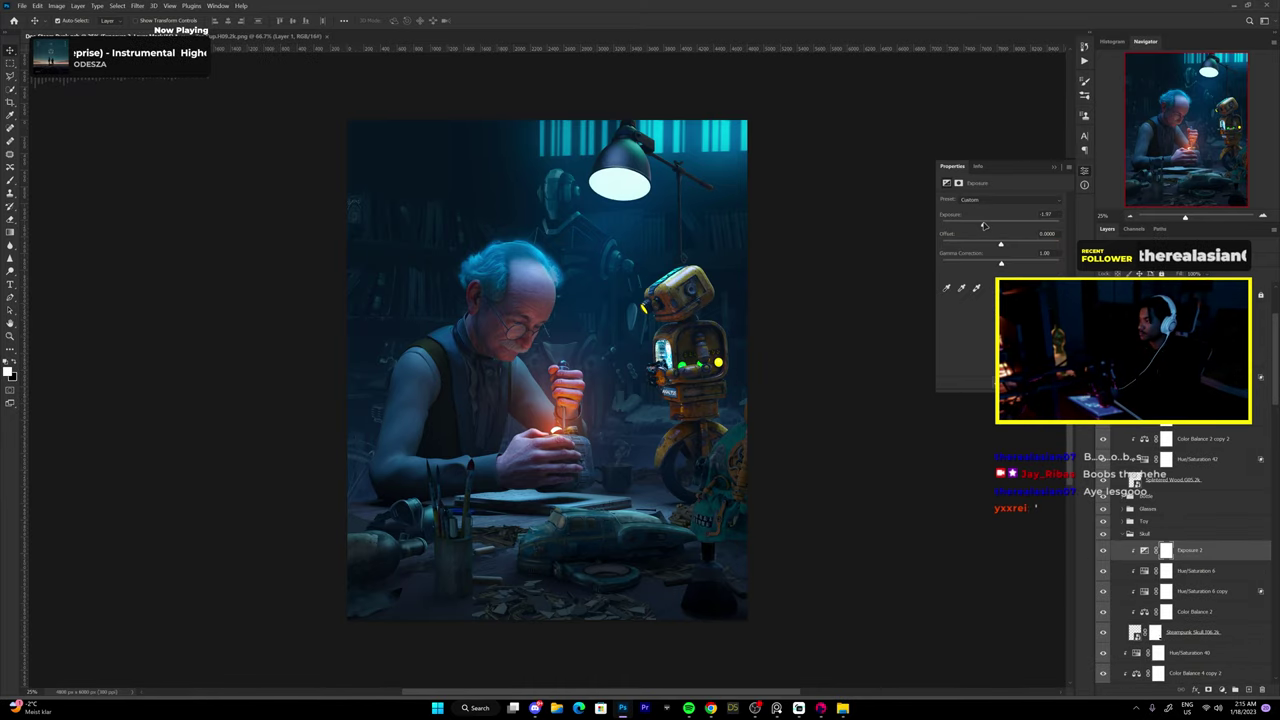
Shift the skull's tint to cyan, mask it black, and paint it onto the jaw and teeth.
key(b)
scroll(585, 380, up, 5)
scroll(585, 380, up, 3)
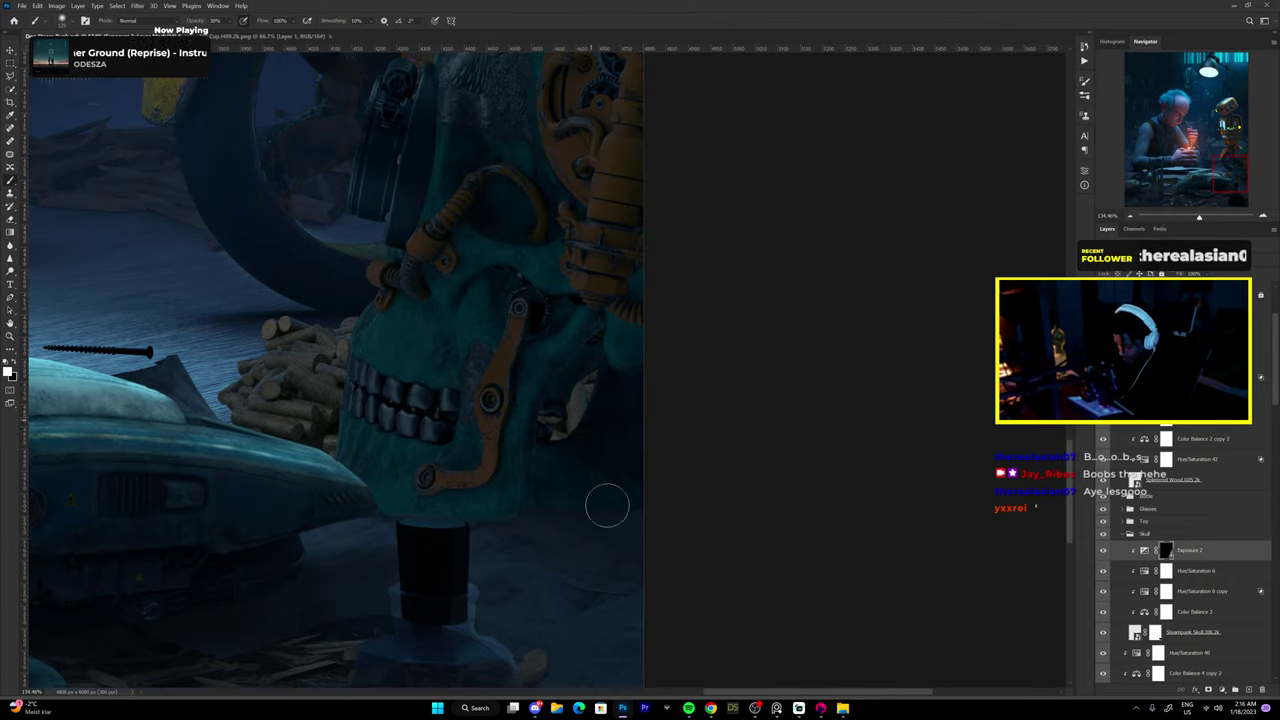
scroll(606, 506, down, 4)
drag(1000, 242, 975, 242)
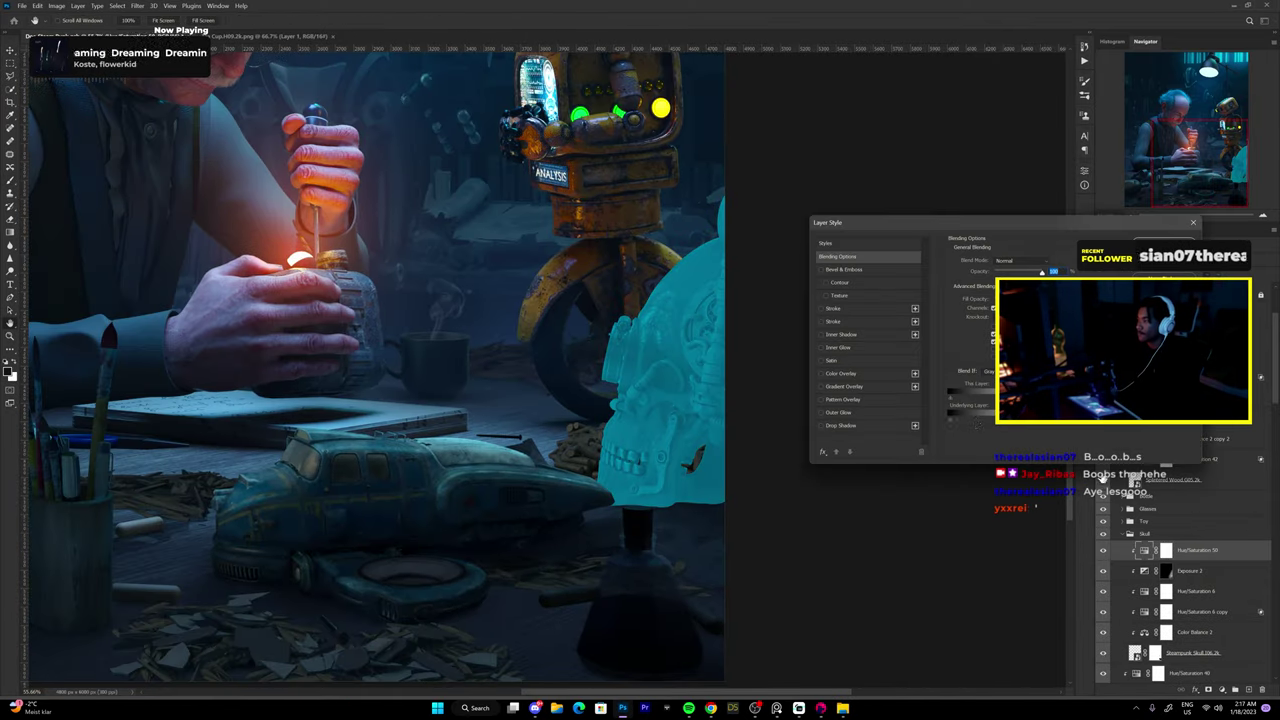
key(ctrl+i)
key(b)
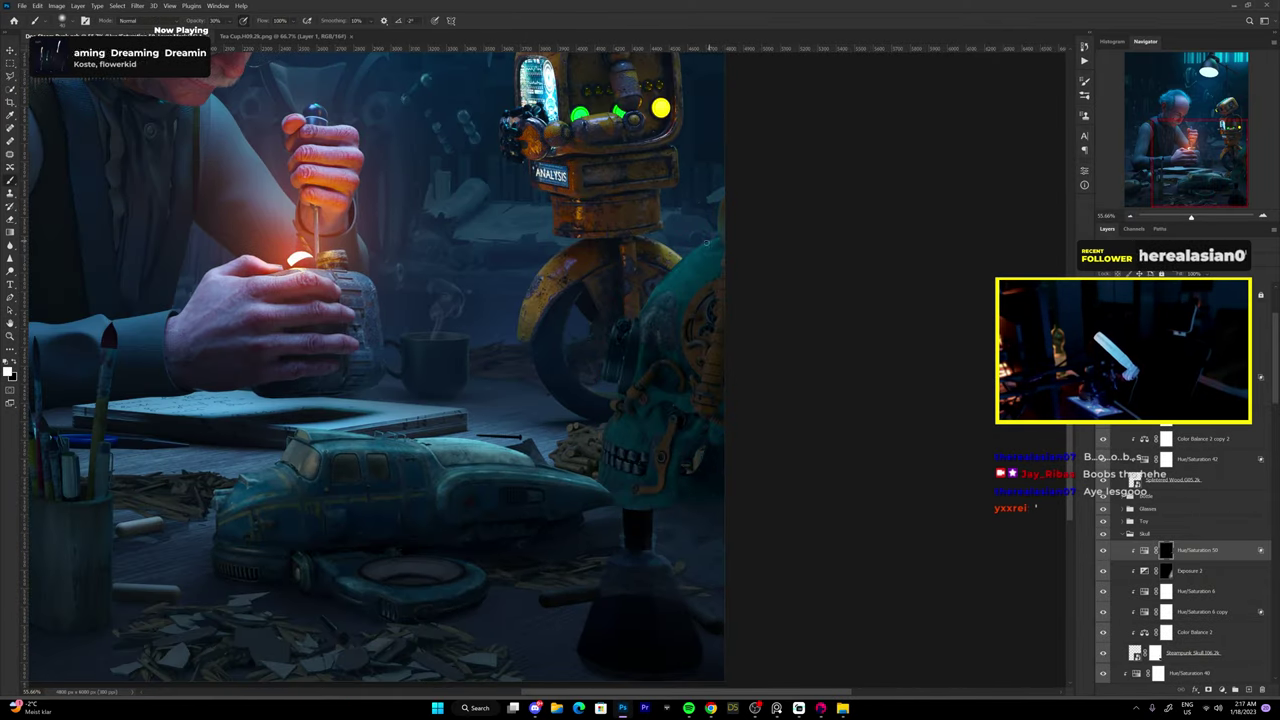
scroll(657, 353, up, 1)
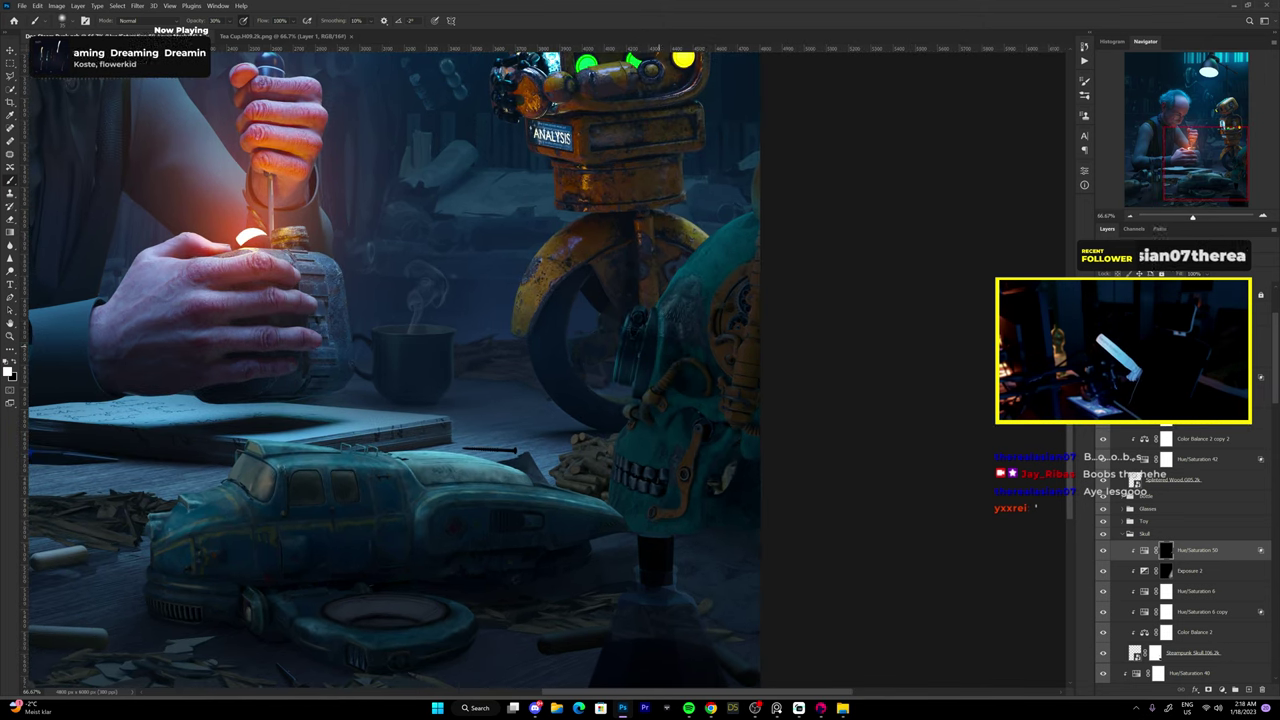
drag(632, 430, 626, 518)
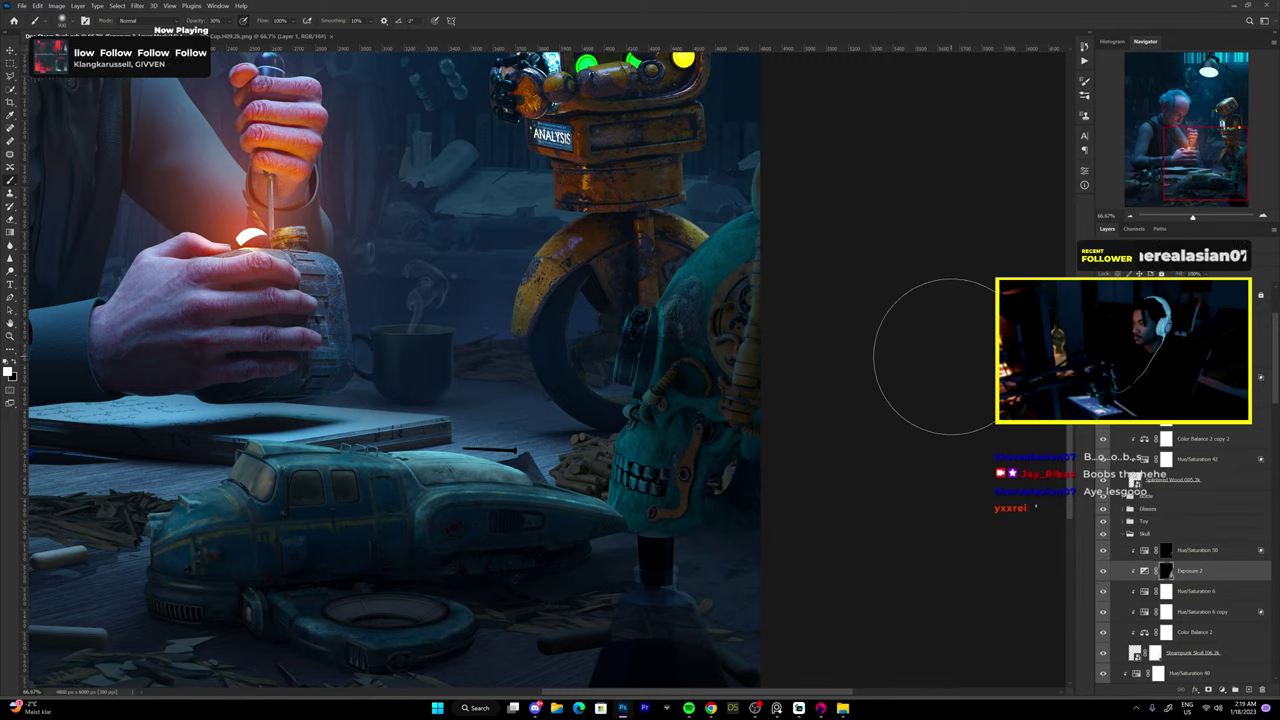
click(1223, 689)
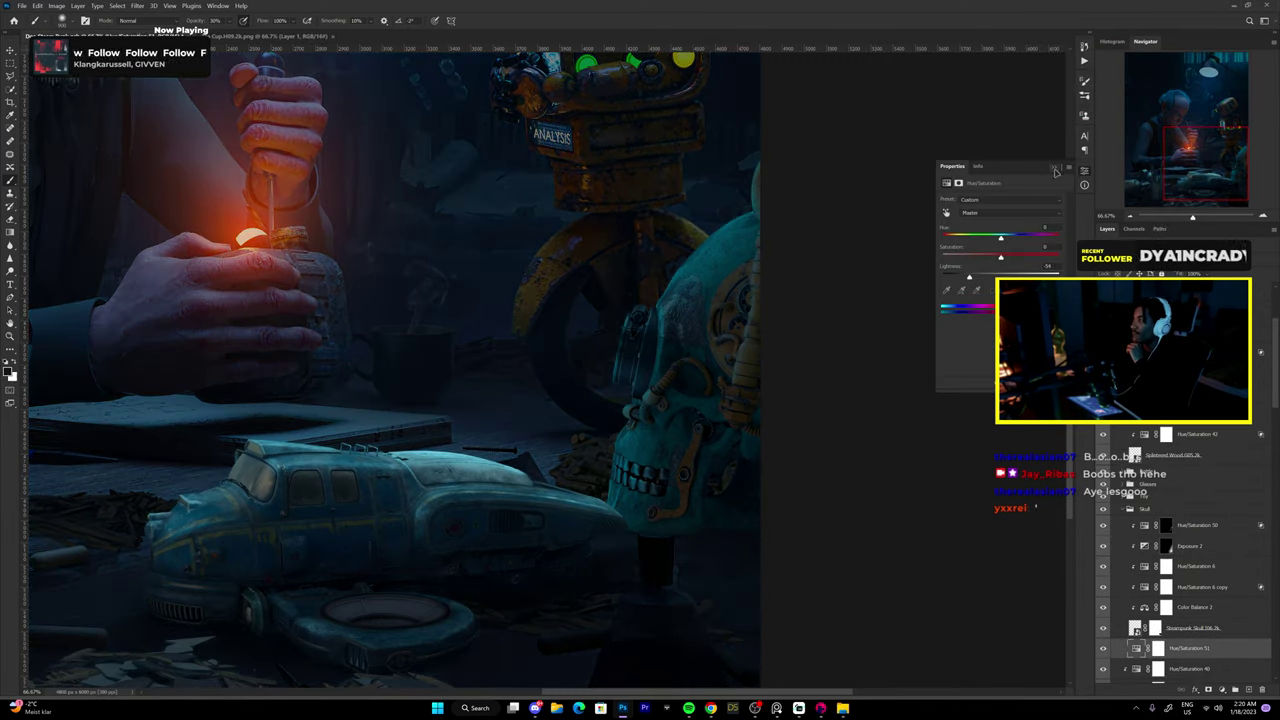
Select the Hue/Saturation 3 copy 2 layer from the canvas right-click layer list.
key(ctrl+i)
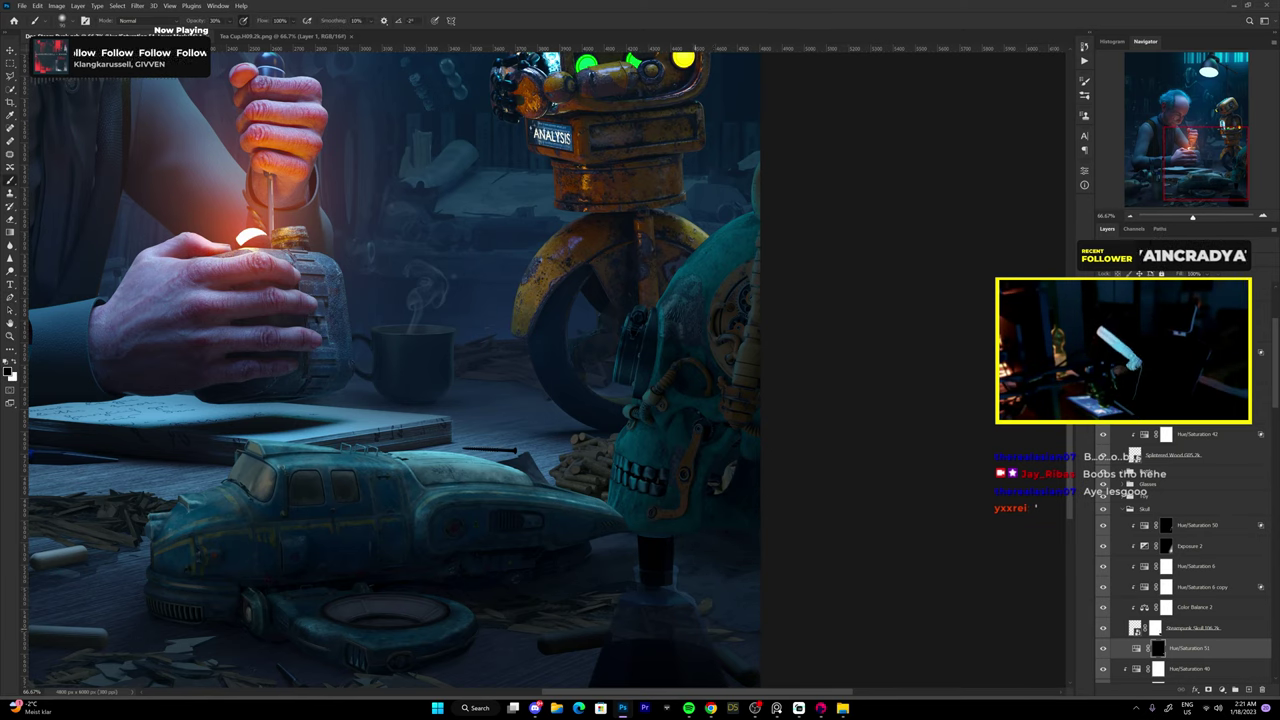
key(ctrl+minus)
key(ctrl+minus)
scroll(823, 414, left, 3)
key(v)
right_click(732, 528)
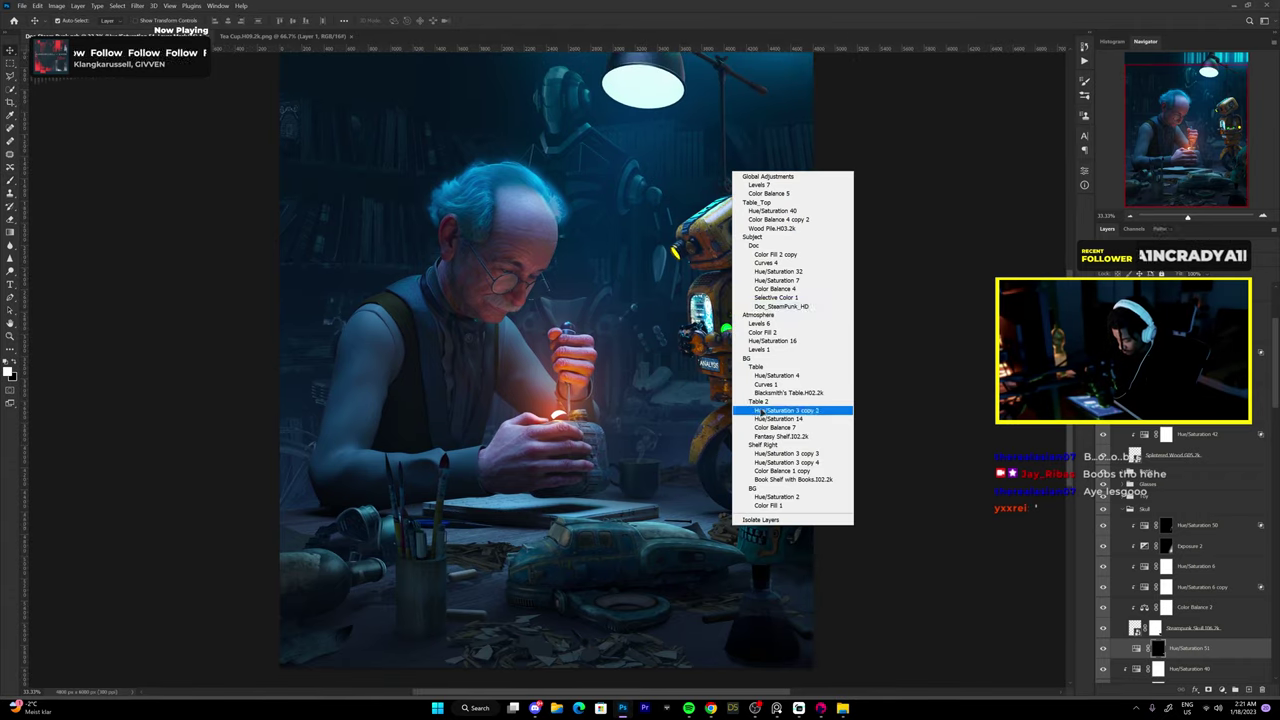
click(790, 449)
Add a Color Fill 11 solid colour layer and a Hue/Saturation 52 adjustment layer.
click(1218, 690)
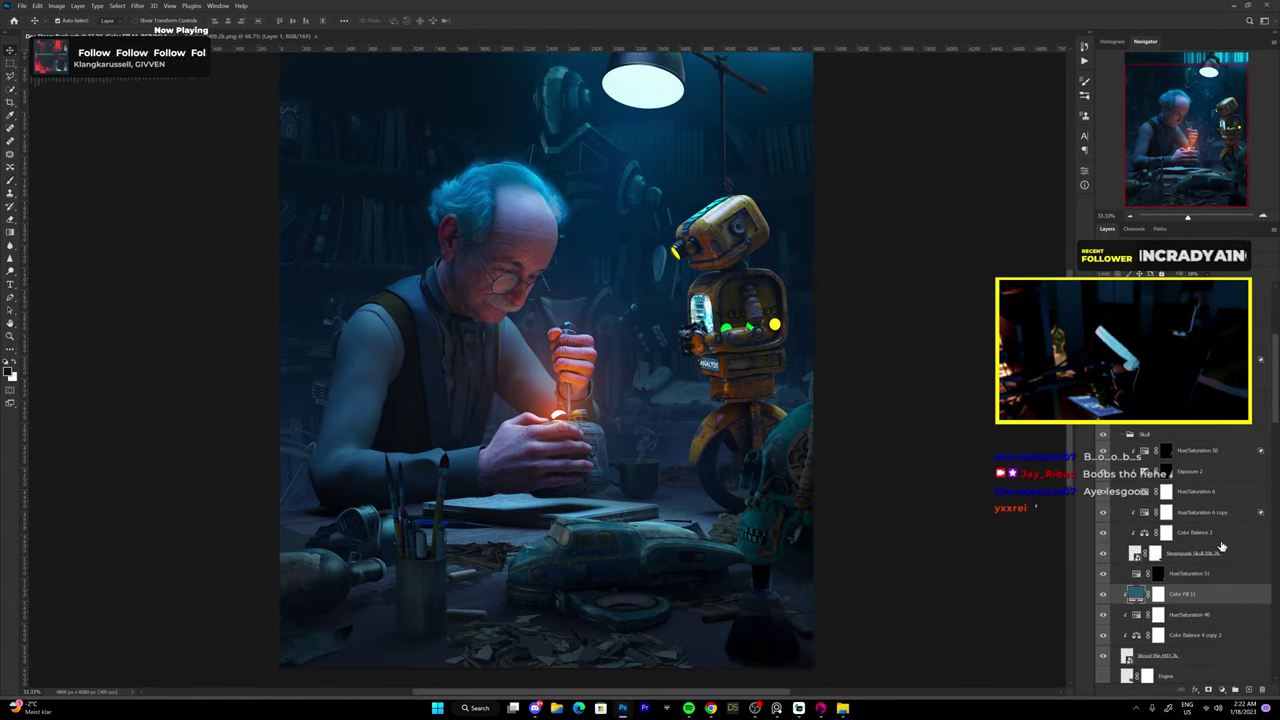
scroll(740, 512, up, 3)
scroll(740, 512, up, 3)
click(1232, 690)
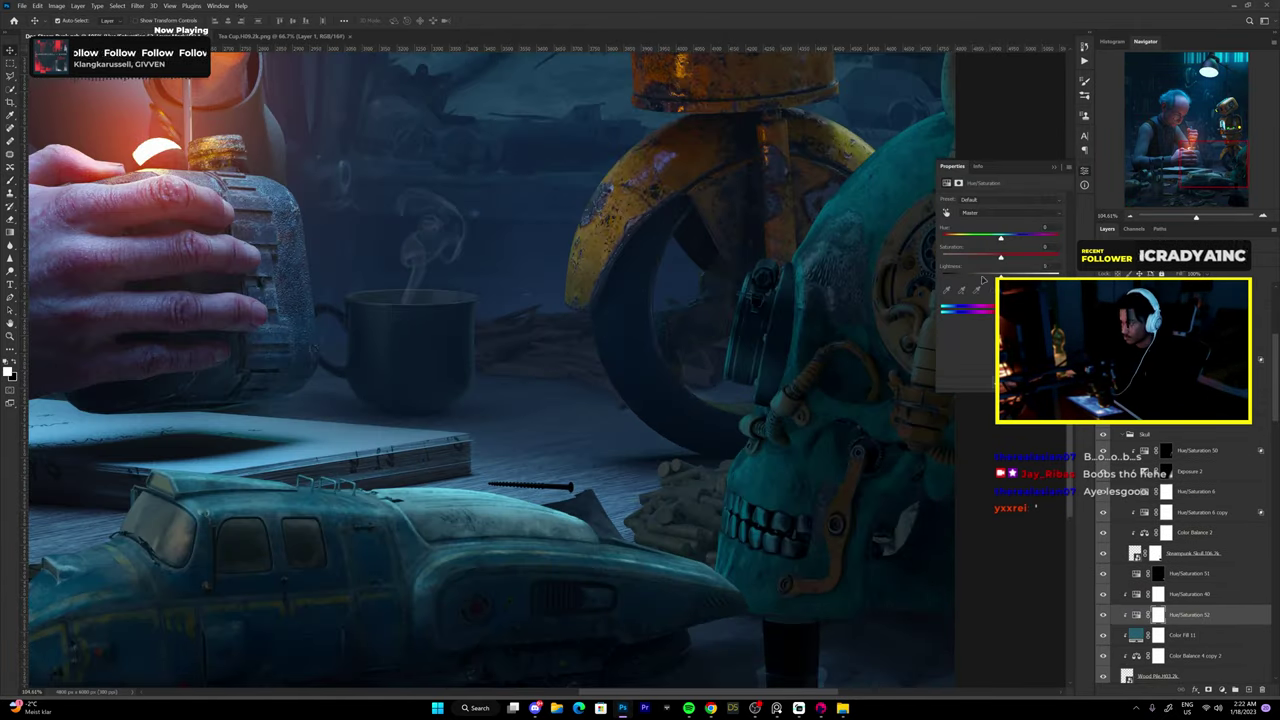
double_click(1230, 614)
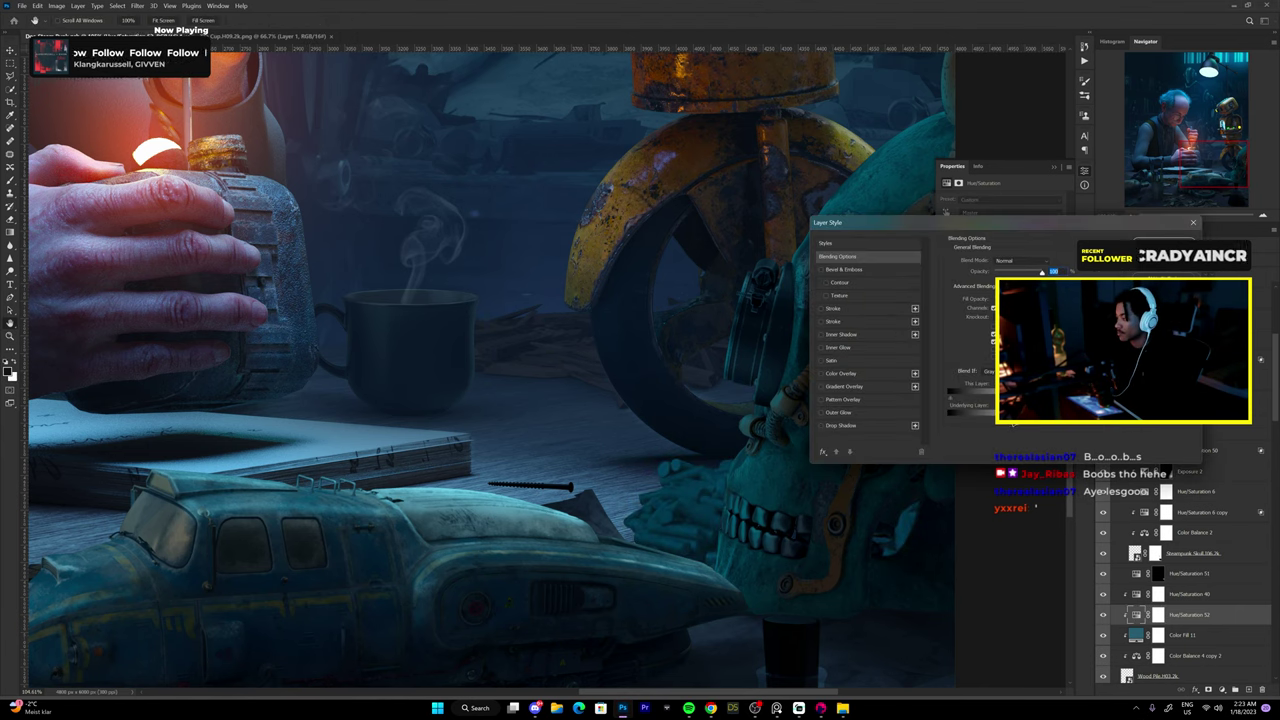
key(Escape)
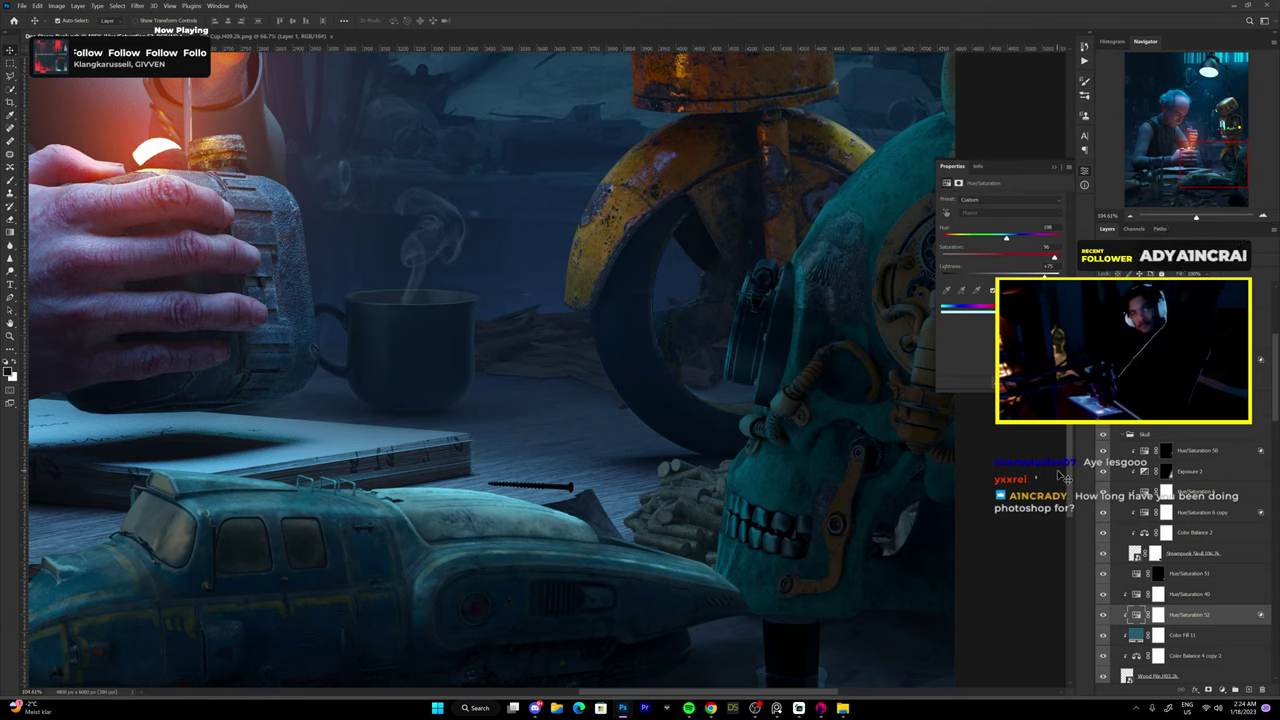
click(1193, 614)
Move Hue/Saturation 52 down below Color Fill 11.
key(ctrl+0)
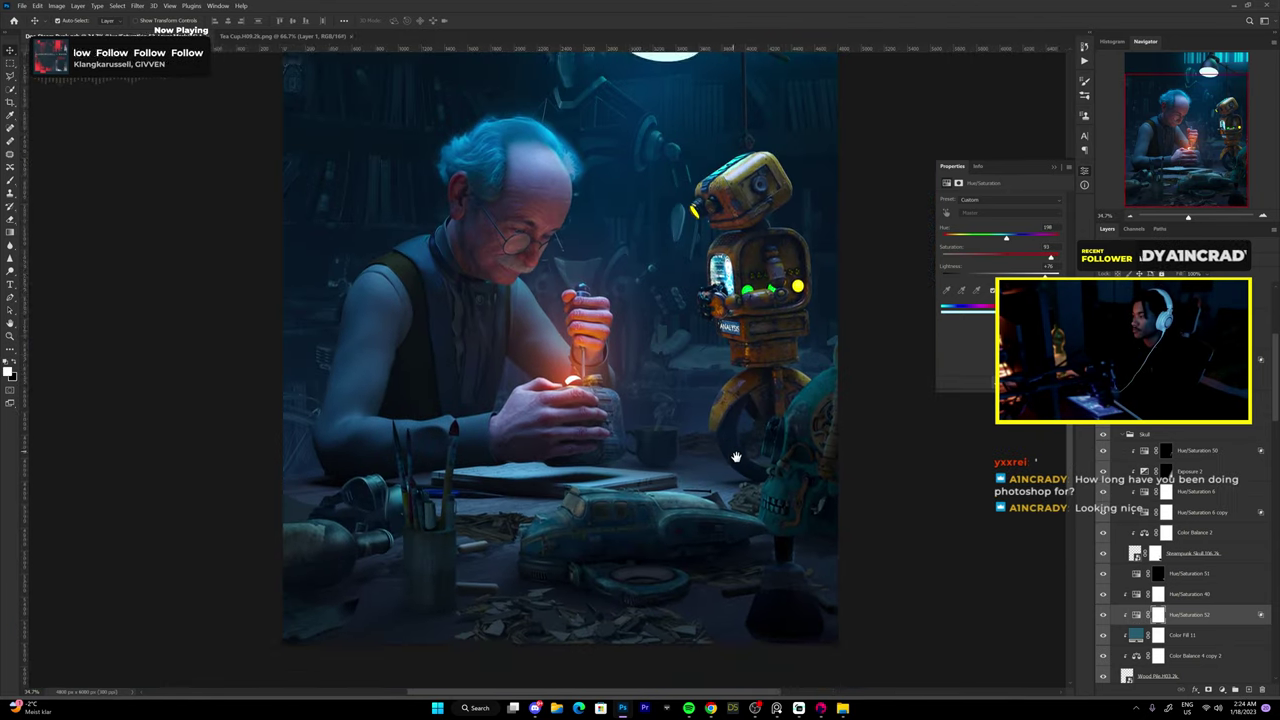
key(ctrl+bracketleft)
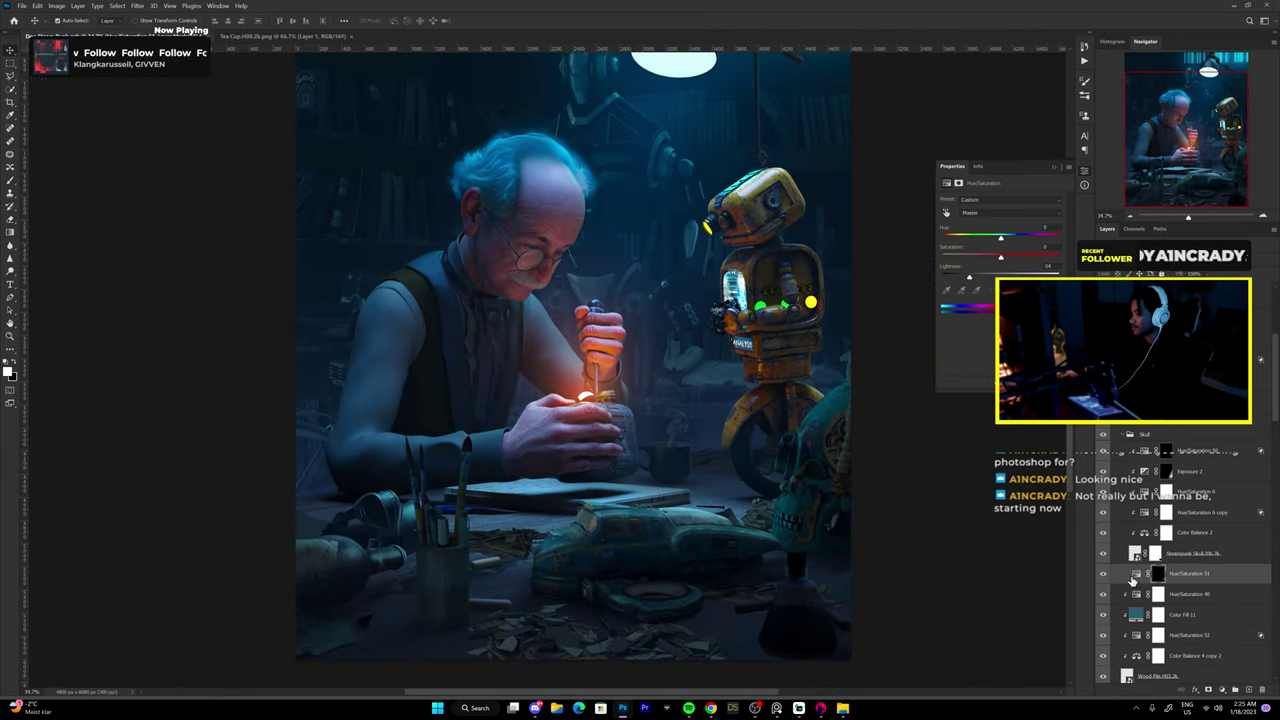
key(b)
alt+scroll(680, 460, down, 2)
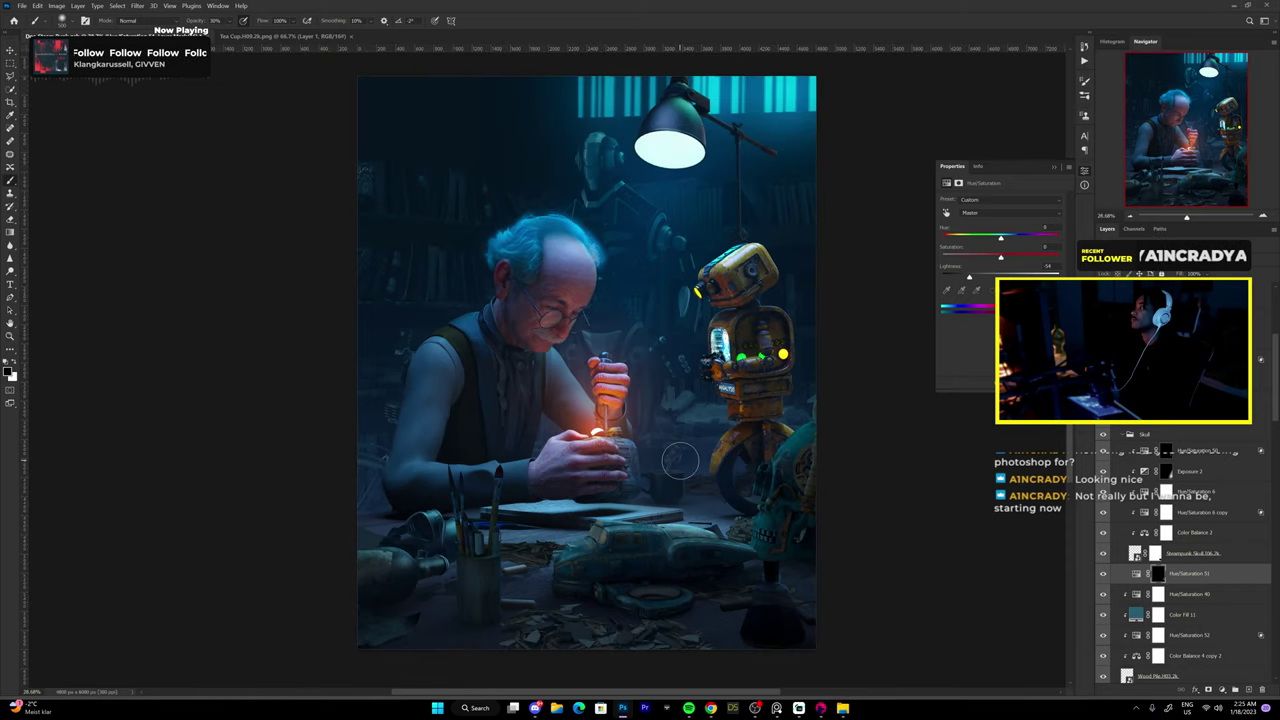
key(v)
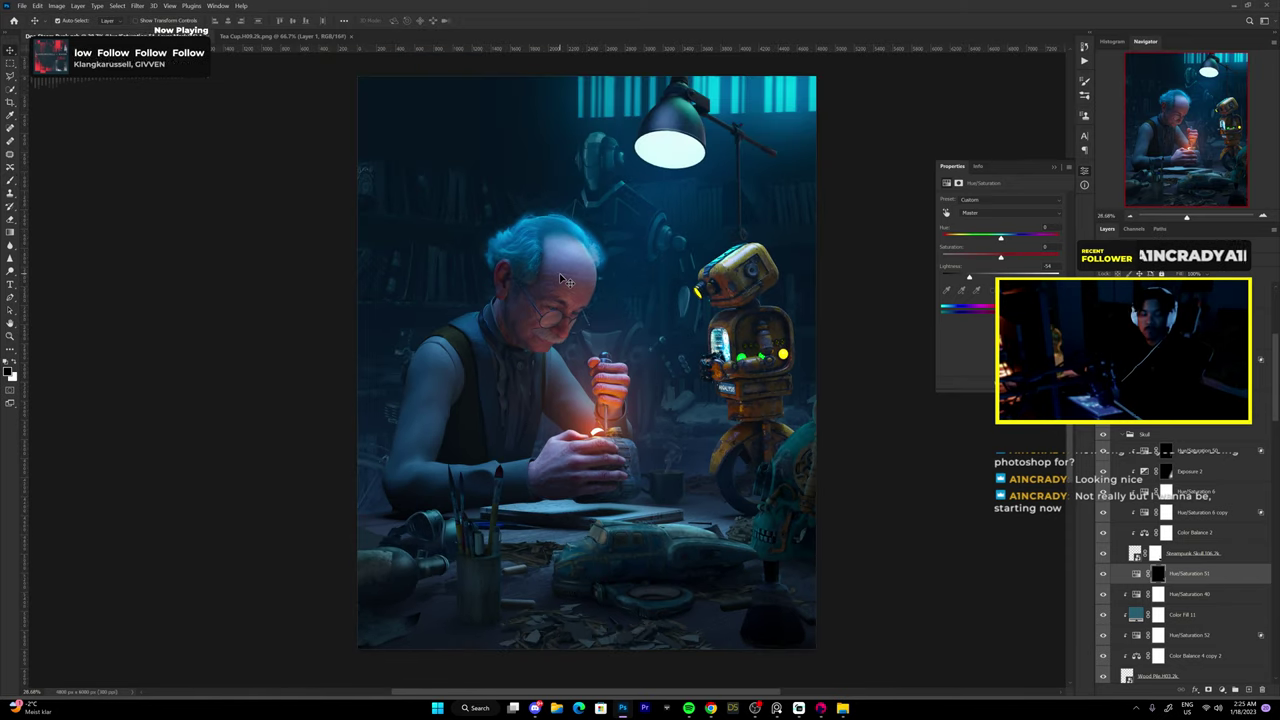
scroll(1180, 462, down, 3)
double_click(1180, 462)
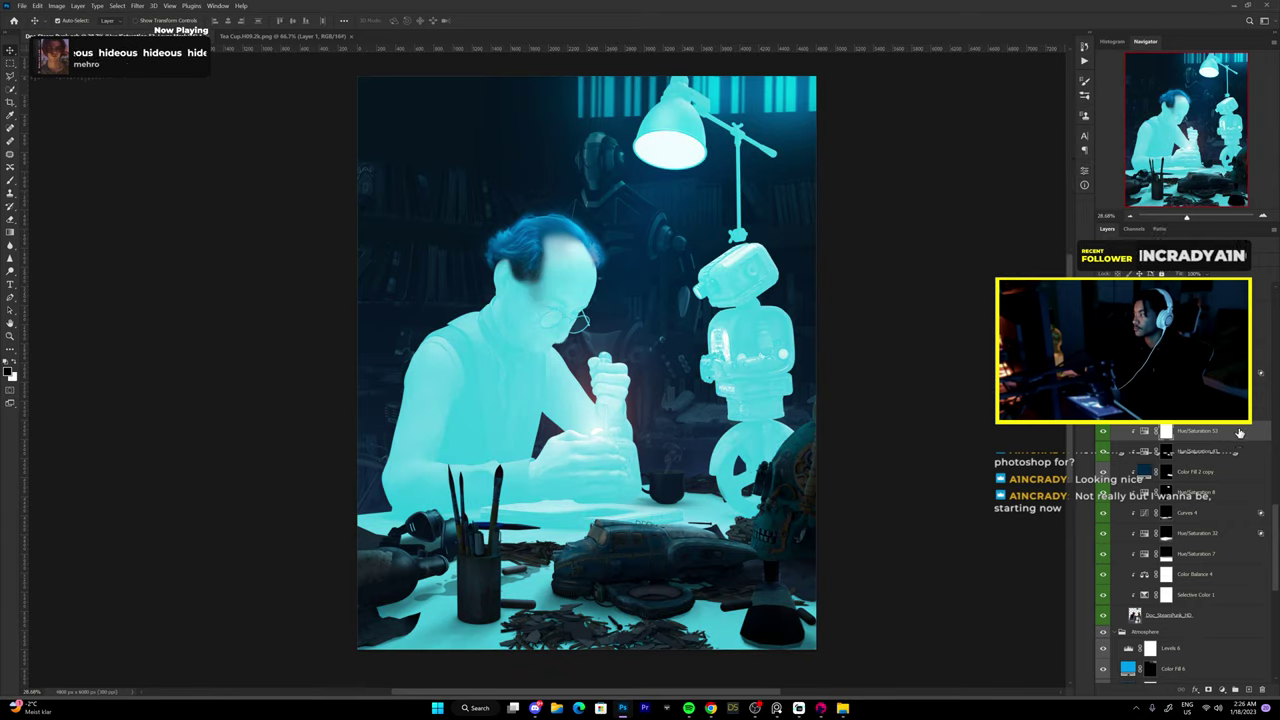
key(Escape)
alt+scroll(590, 270, up, 4)
key(b)
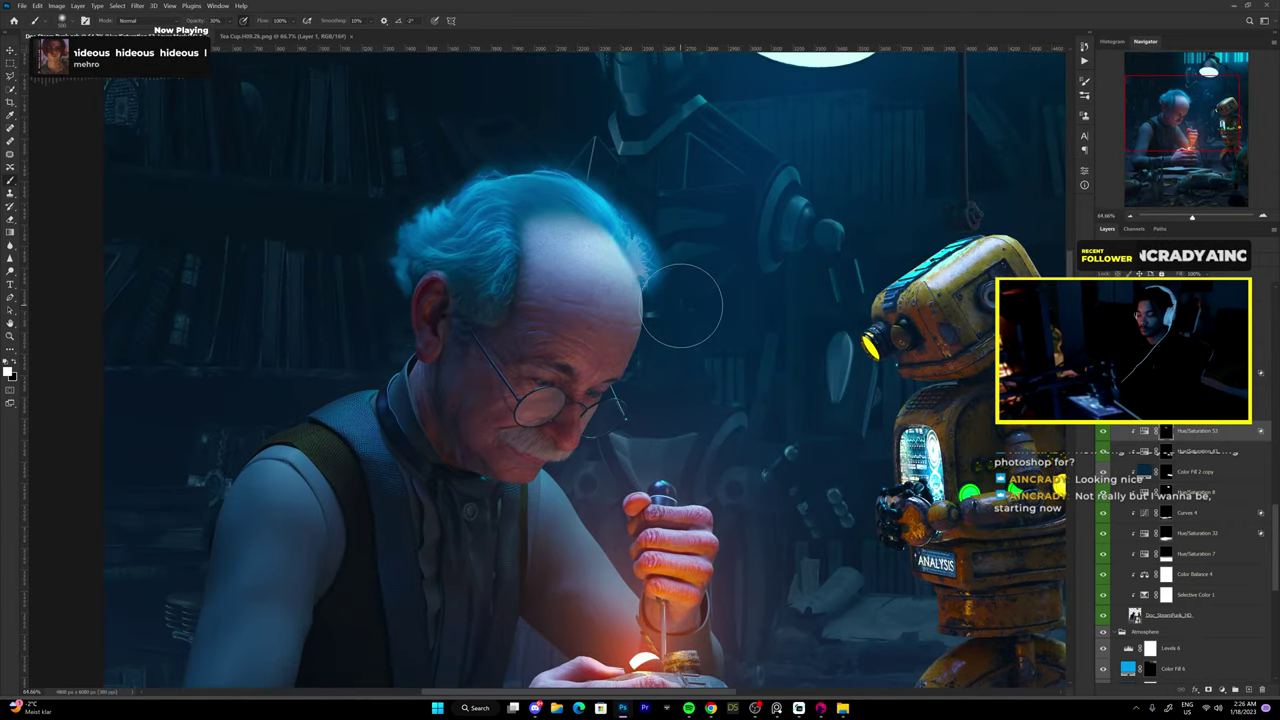
scroll(574, 449, up, 3)
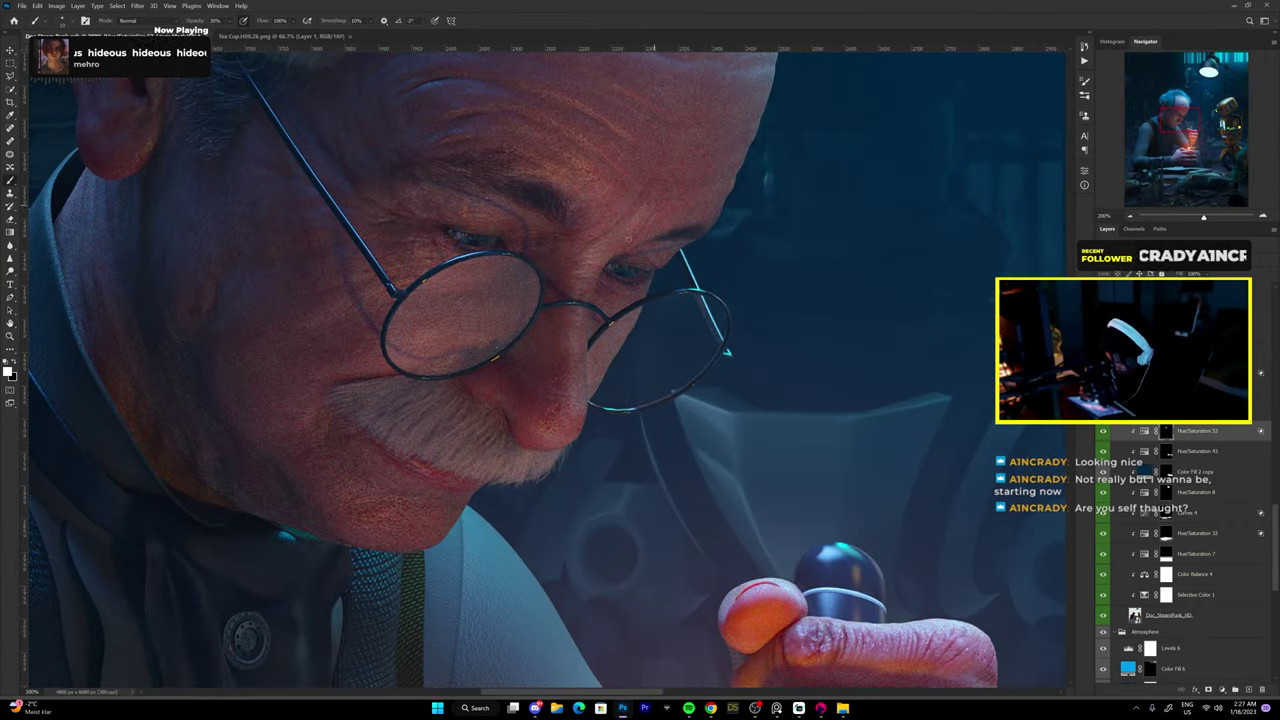
drag(708, 150, 765, 120)
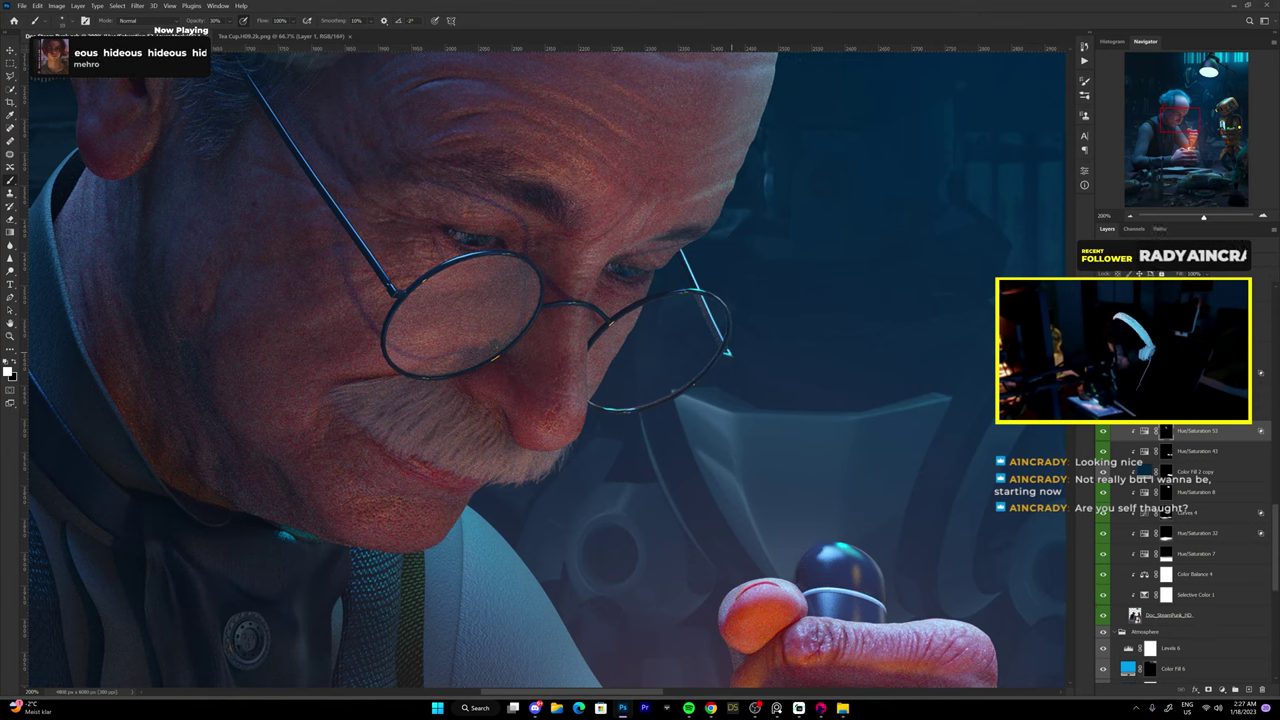
drag(500, 350, 572, 362)
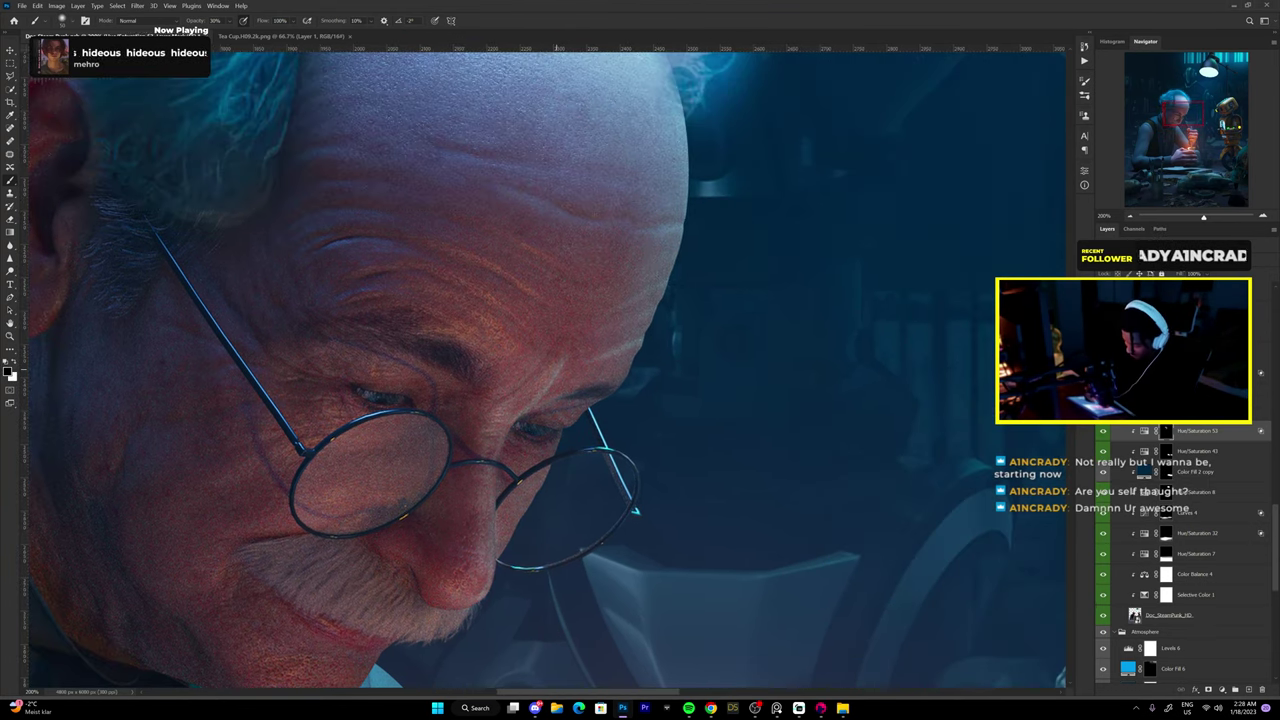
drag(796, 366, 743, 509)
mouse_move(775, 290)
mouse_down()
mouse_move(833, 522)
mouse_move(520, 428)
mouse_up()
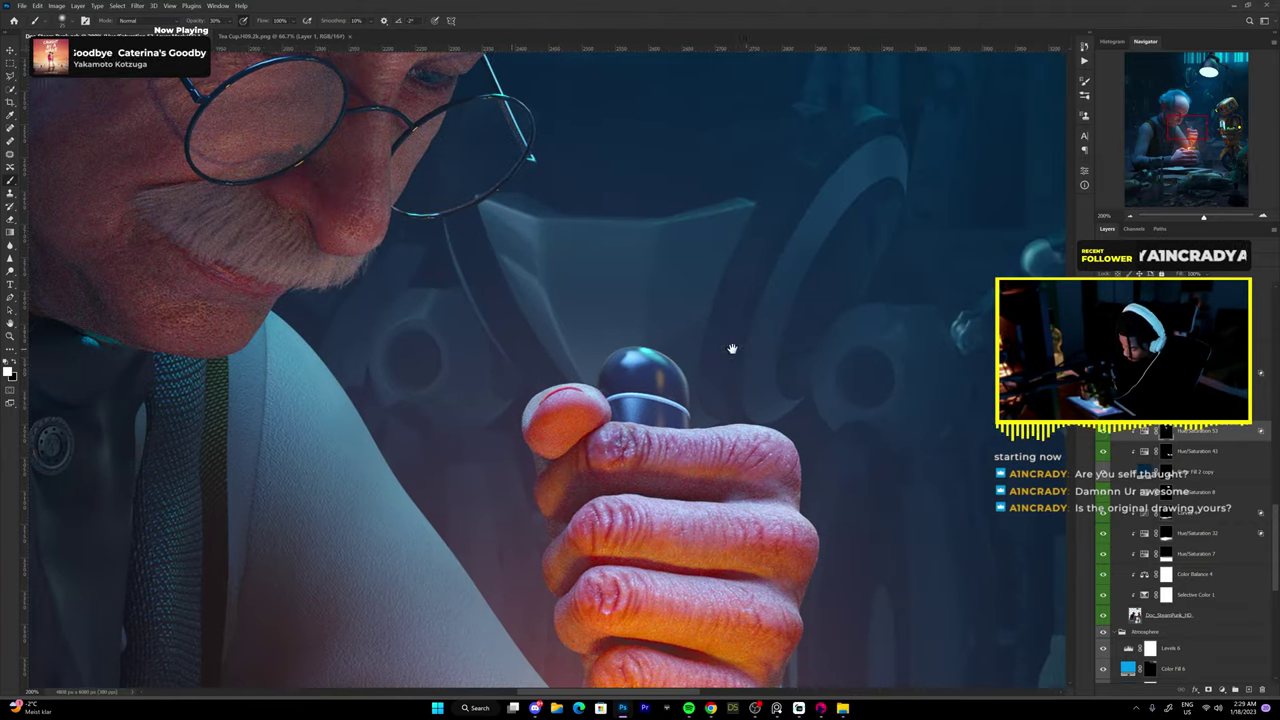
drag(799, 450, 638, 400)
drag(520, 400, 470, 385)
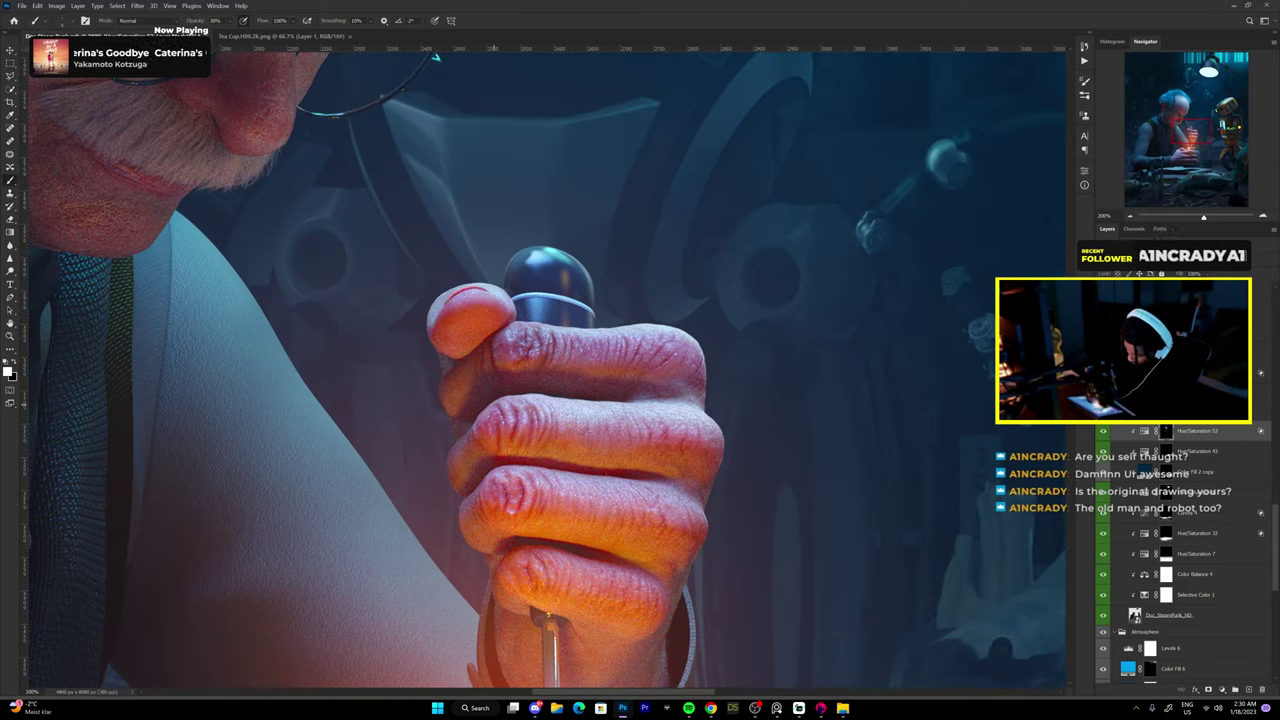
scroll(513, 345, up, 1)
scroll(540, 370, down, 1)
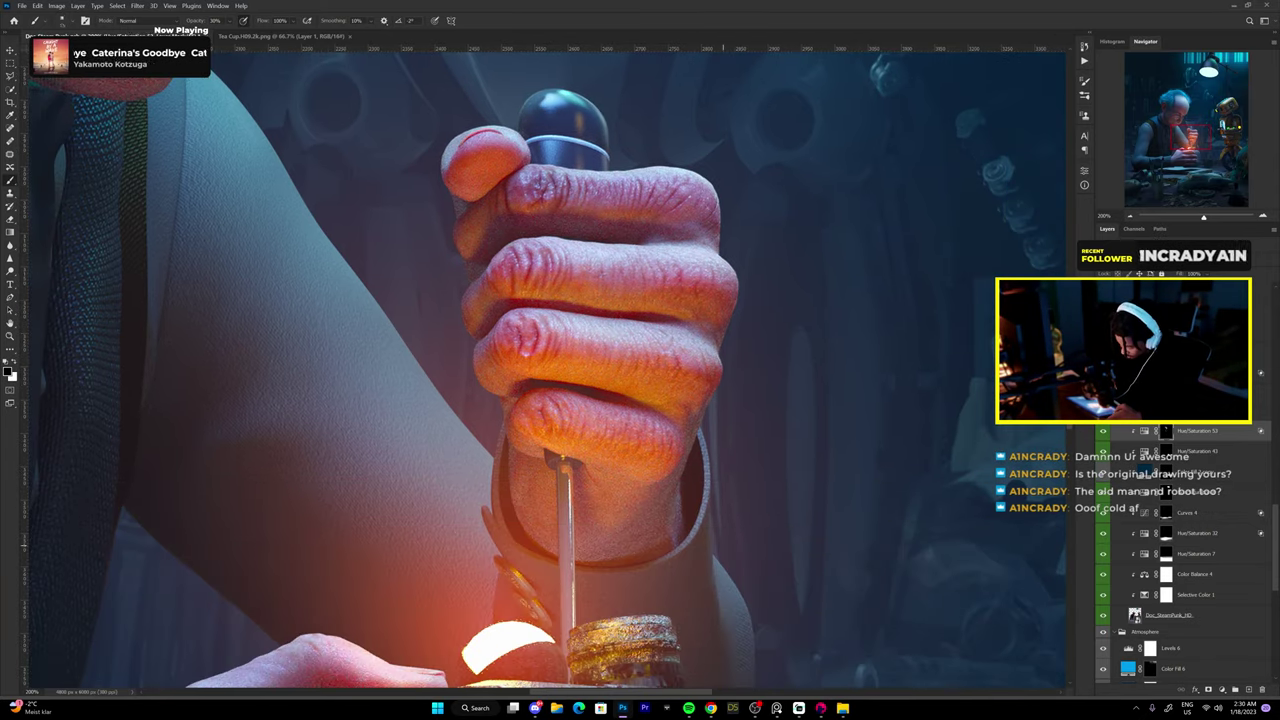
mouse_move(757, 640)
mouse_down()
mouse_move(686, 456)
mouse_move(679, 252)
mouse_move(821, 186)
mouse_move(766, 141)
mouse_move(840, 180)
mouse_up()
drag(528, 304, 84, 205)
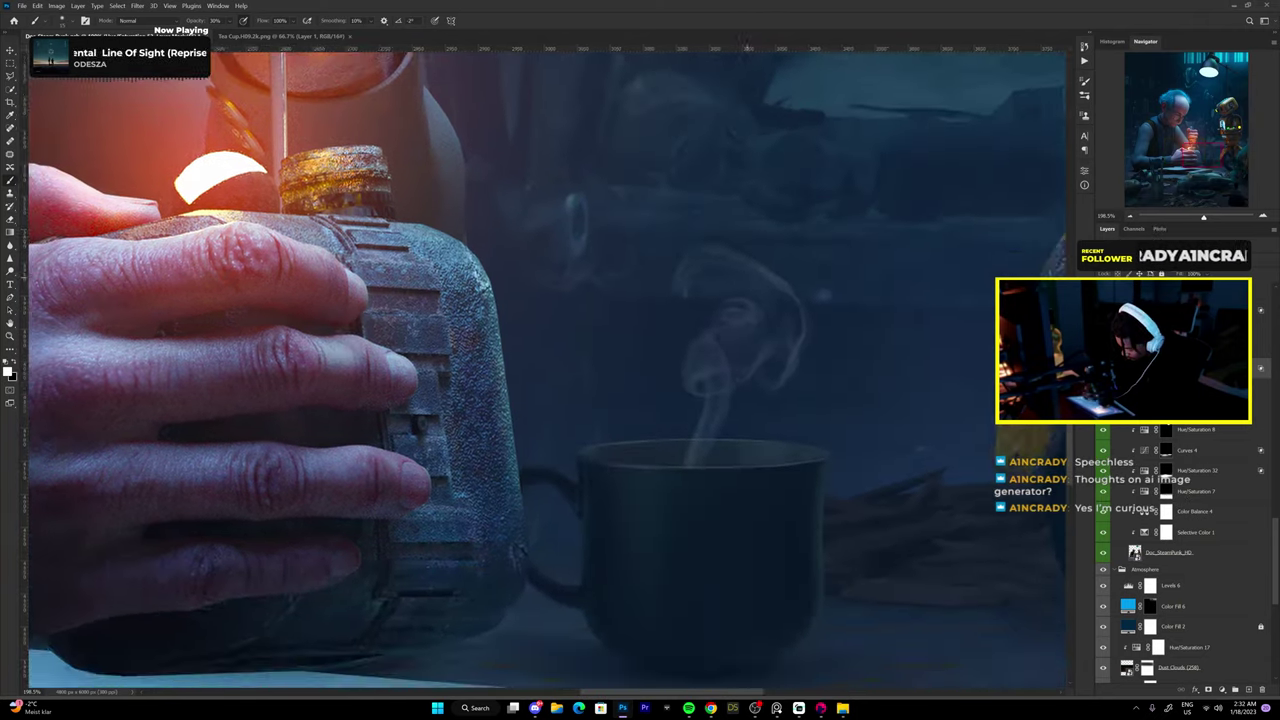
drag(831, 311, 985, 535)
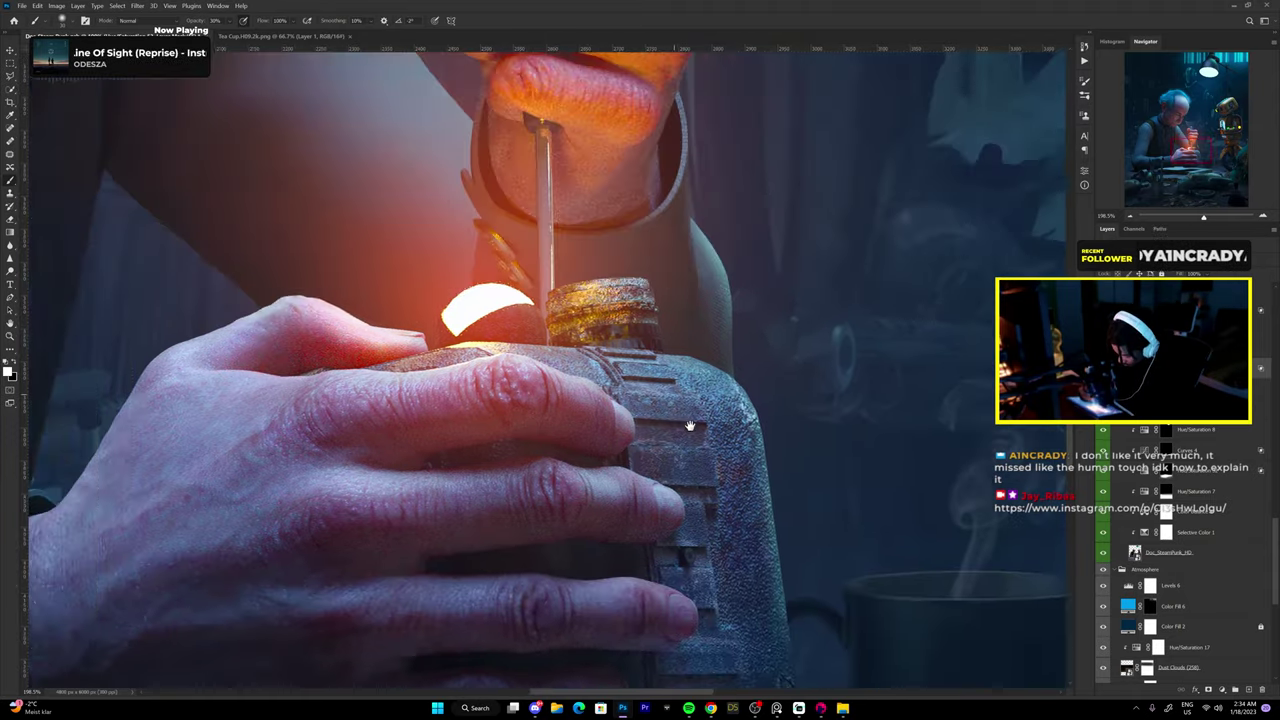
drag(500, 250, 800, 500)
scroll(672, 207, up, 3)
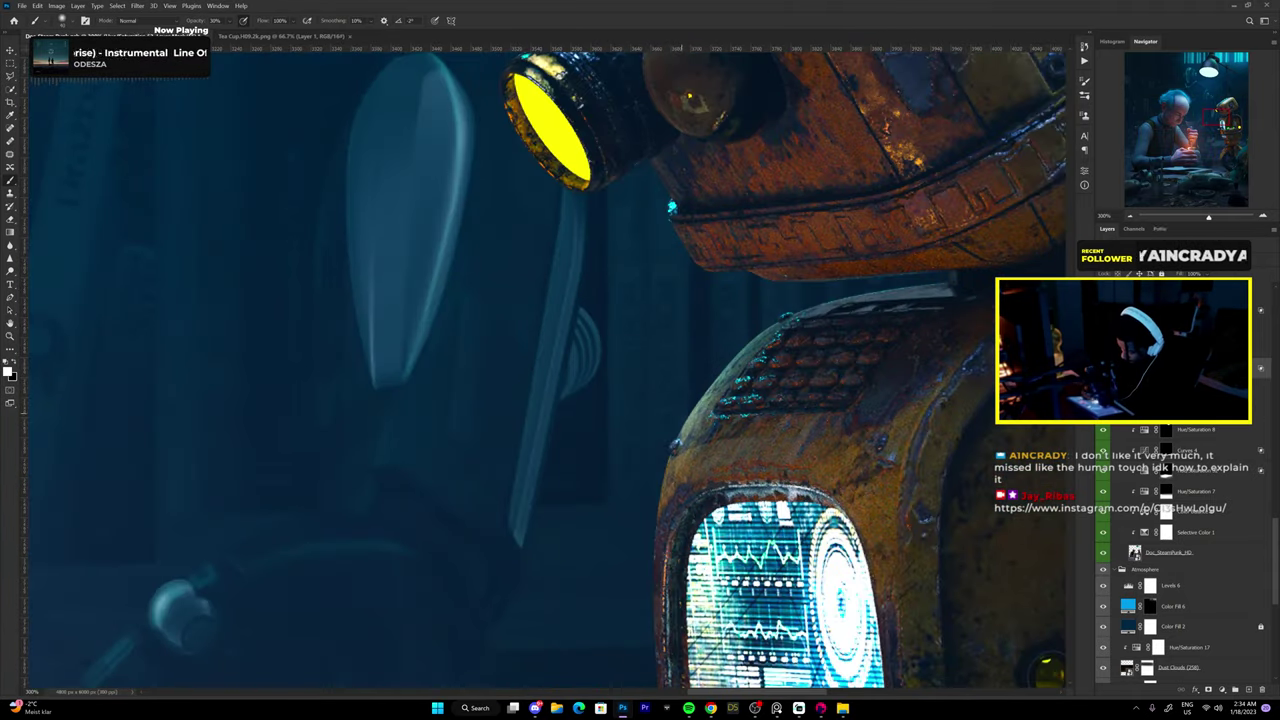
drag(680, 600, 655, 220)
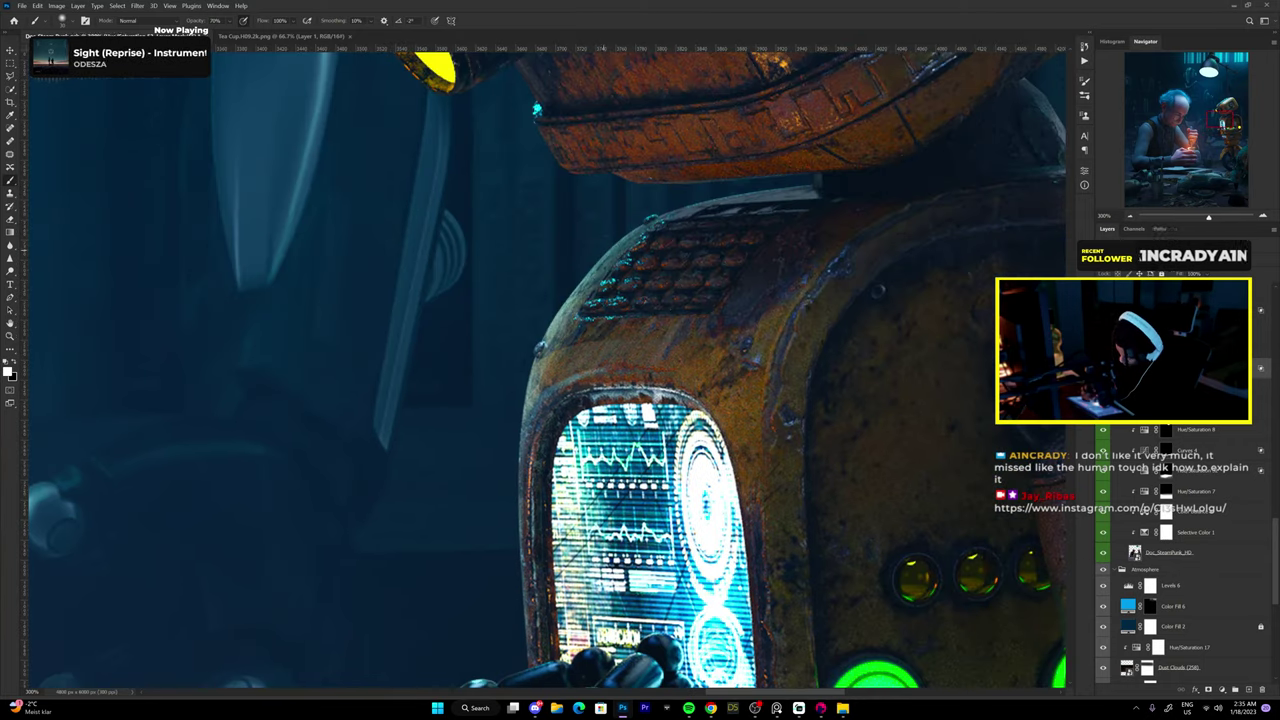
drag(640, 510, 619, 598)
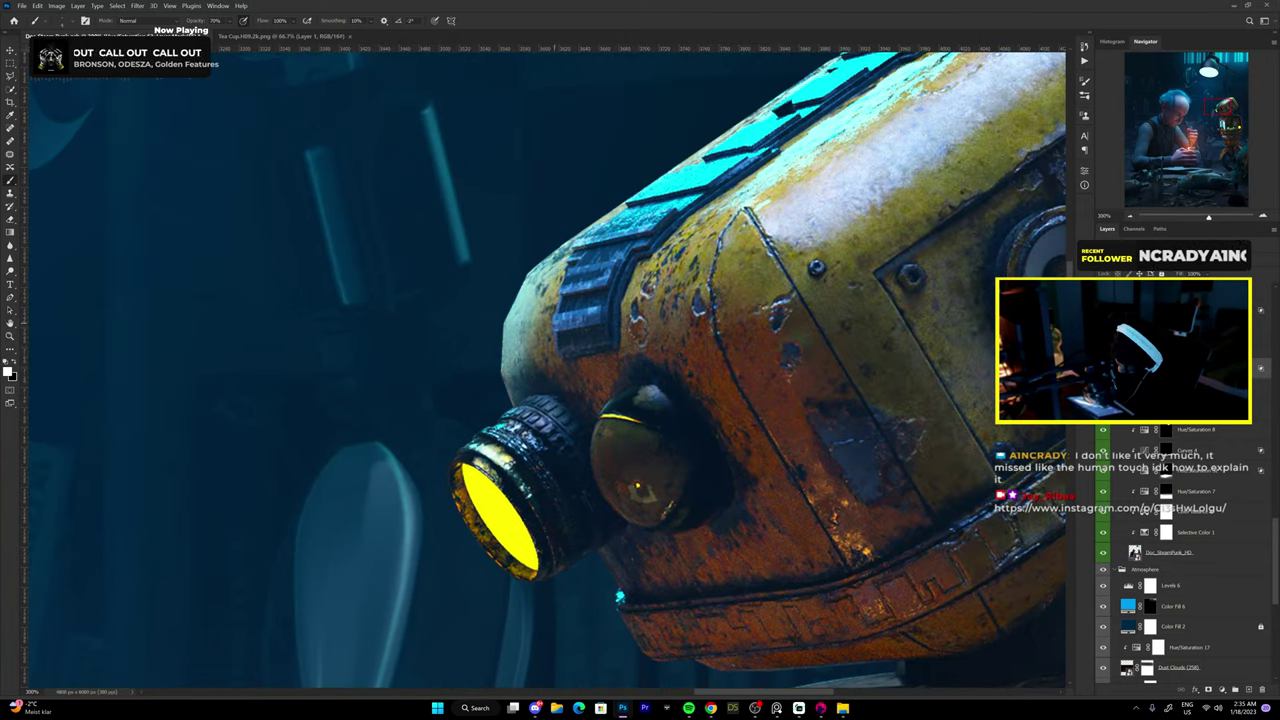
scroll(619, 598, down, 5)
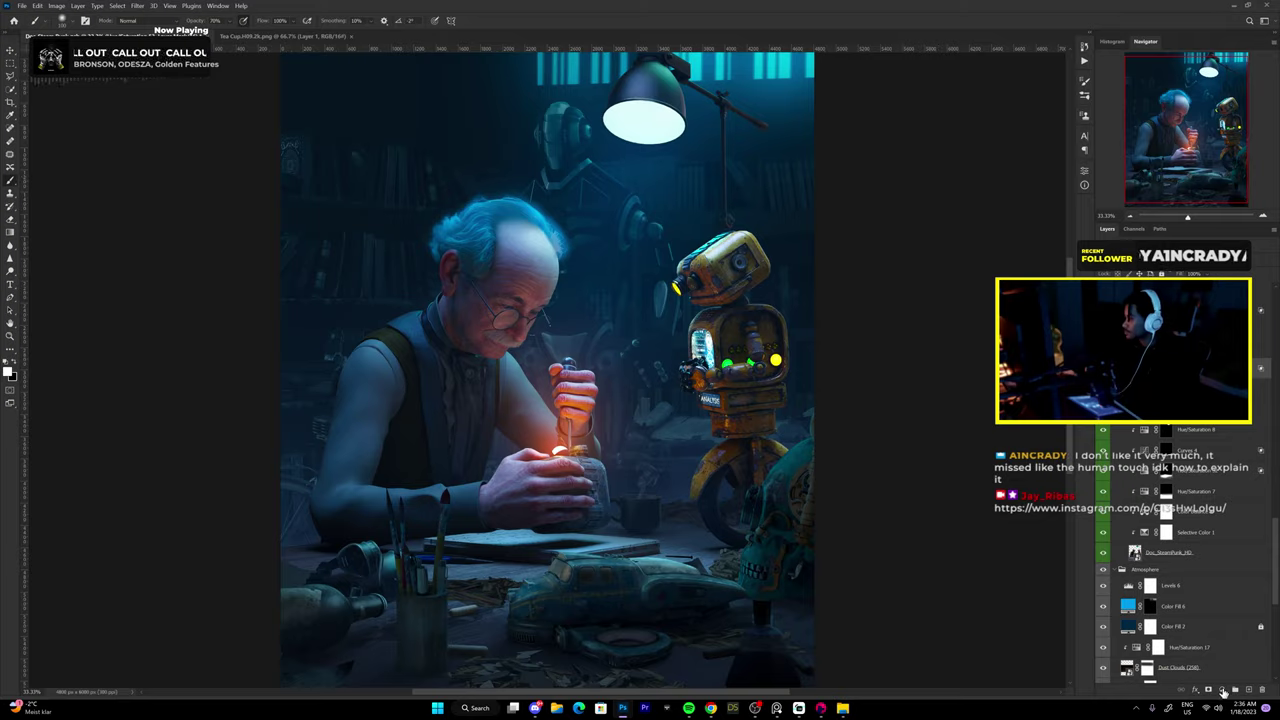
click(1222, 691)
drag(996, 240, 950, 240)
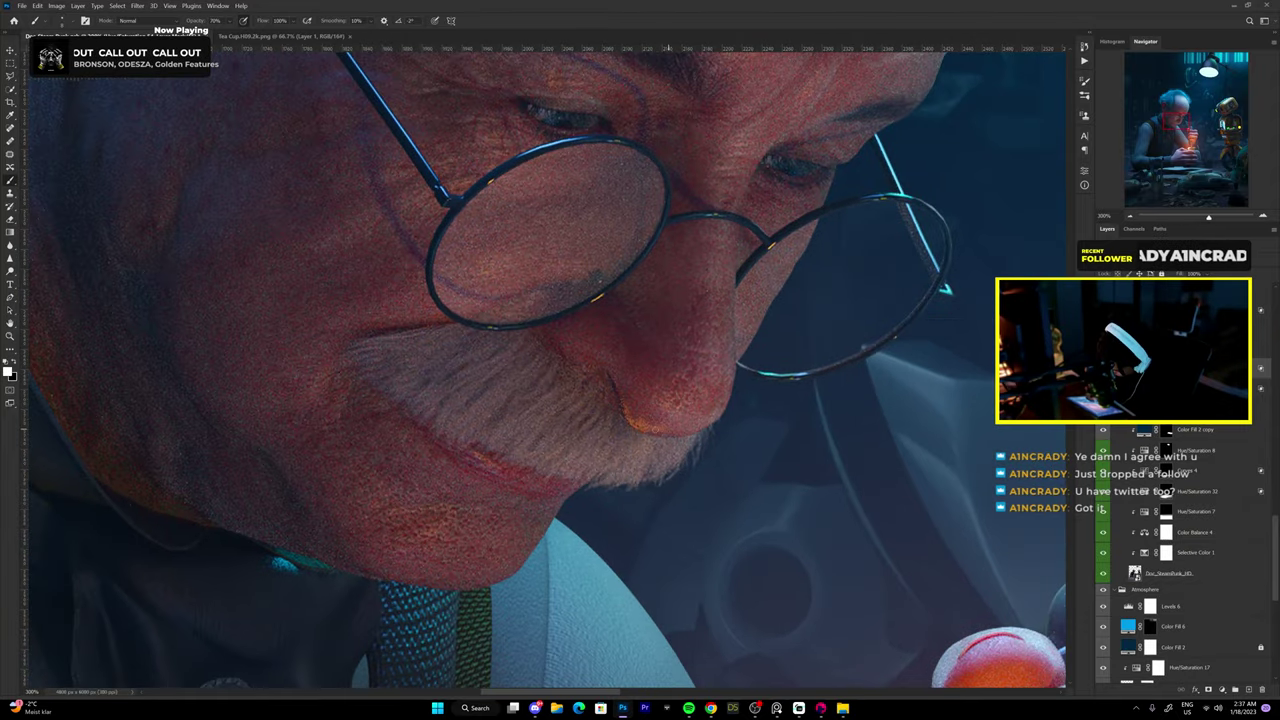
mouse_move(710, 350)
mouse_down()
mouse_move(590, 445)
mouse_move(445, 410)
mouse_up()
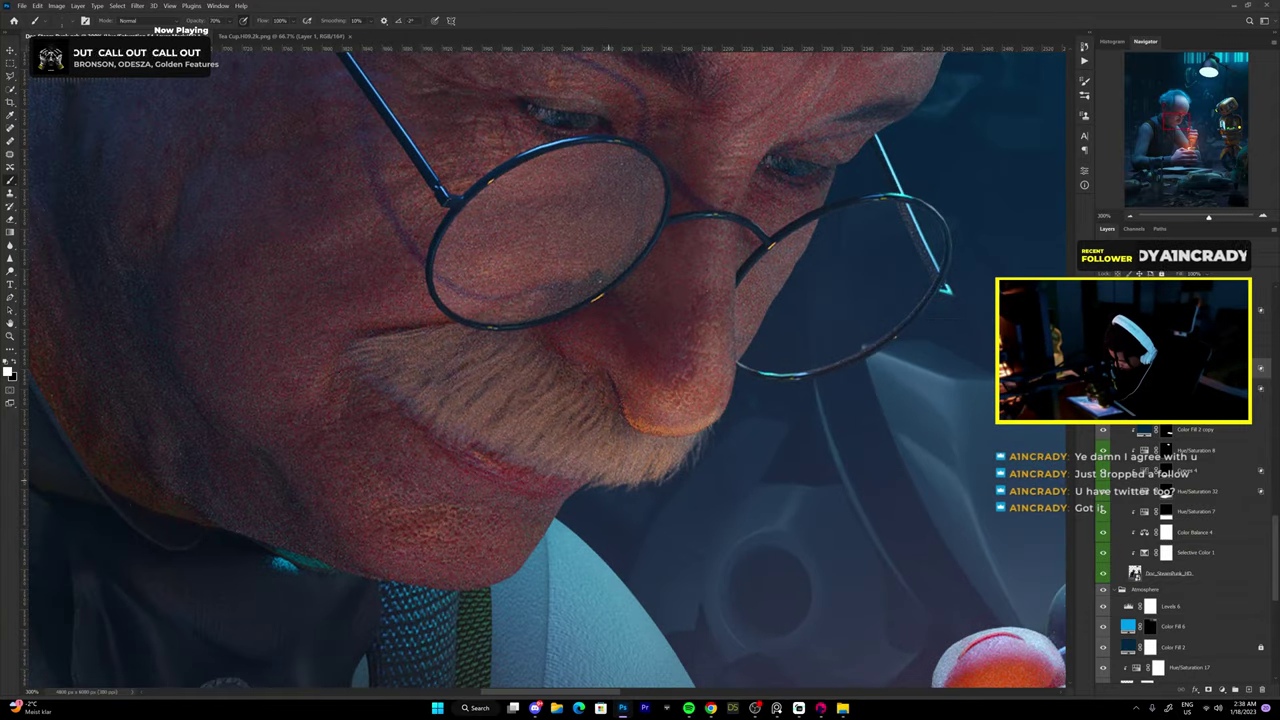
drag(630, 485, 440, 430)
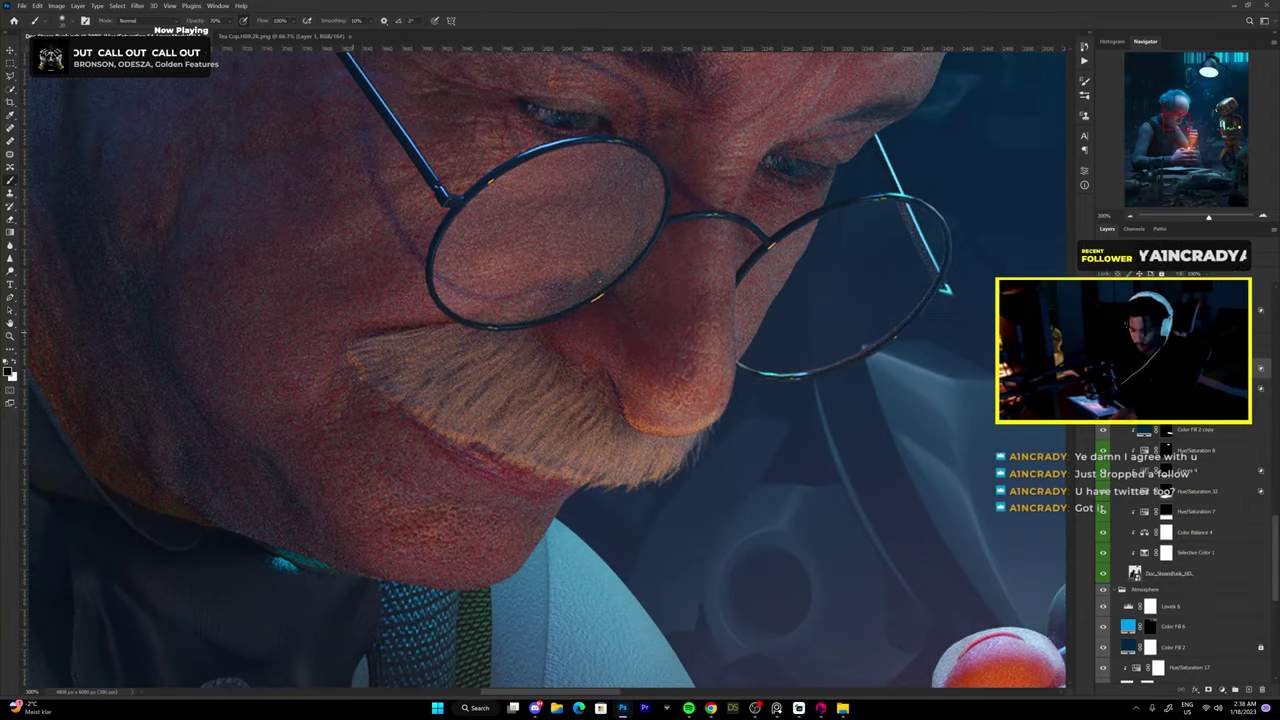
drag(473, 561, 543, 481)
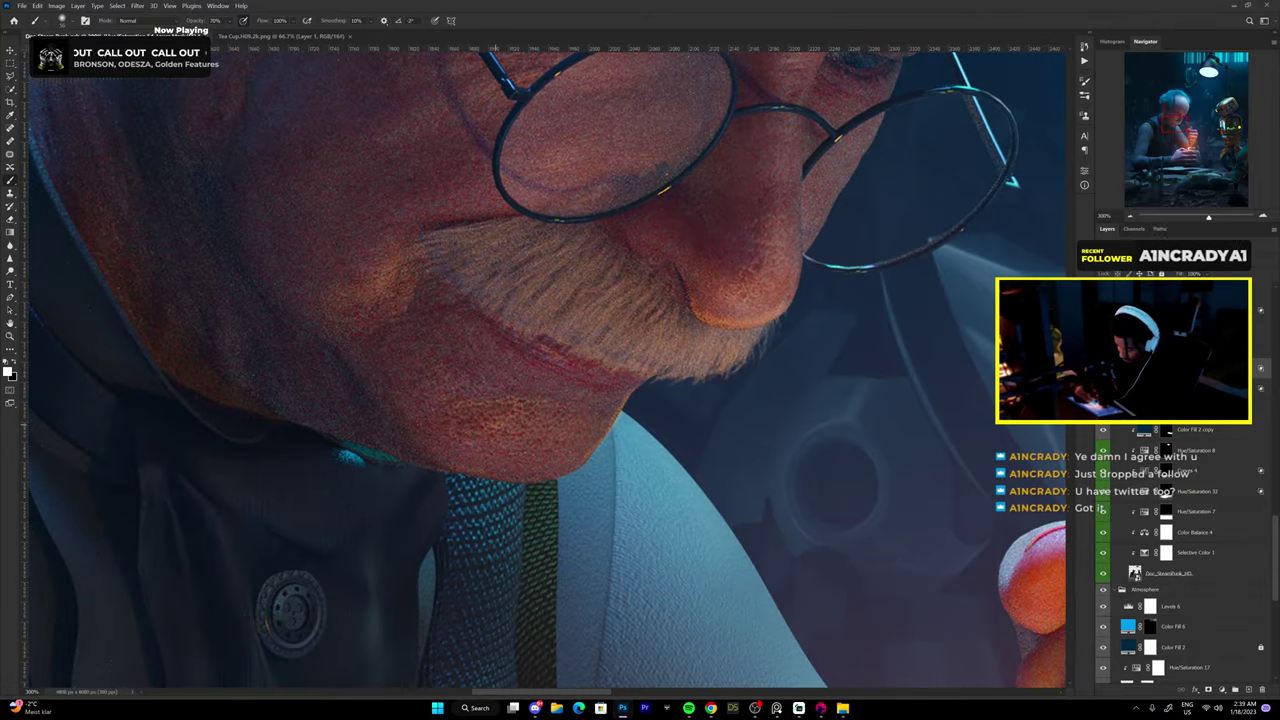
double_click(1145, 320)
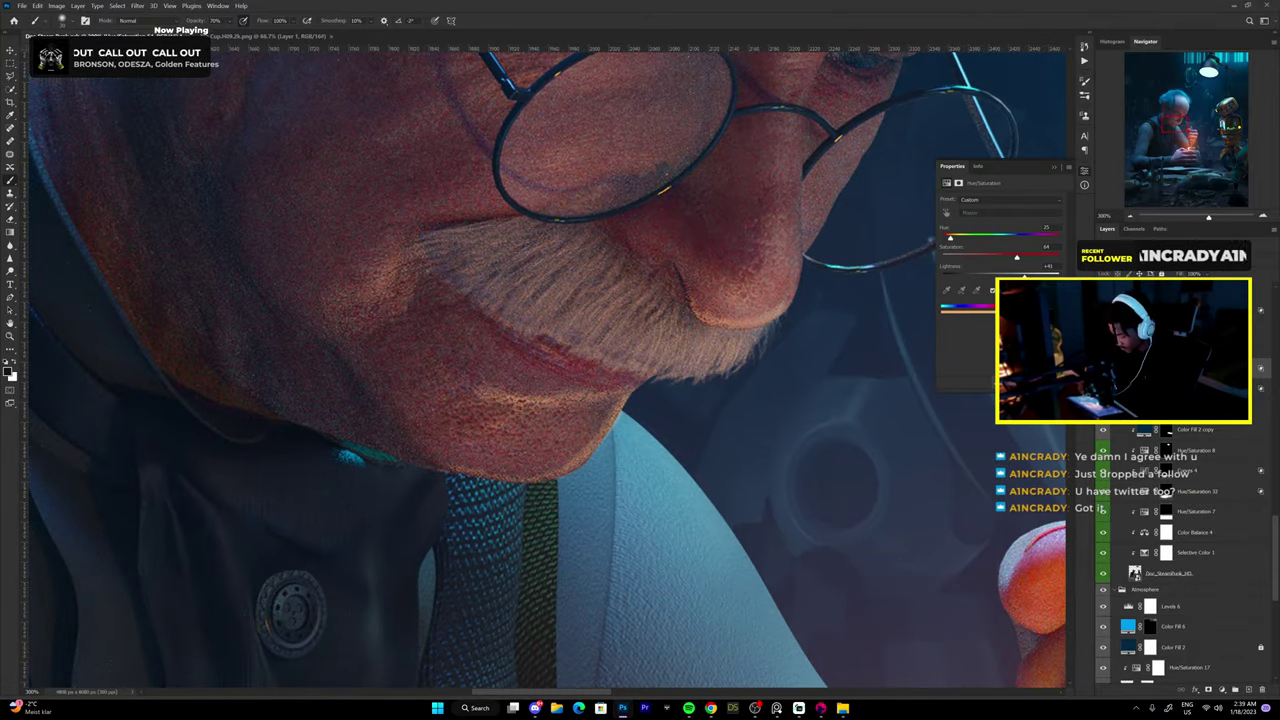
click(1012, 182)
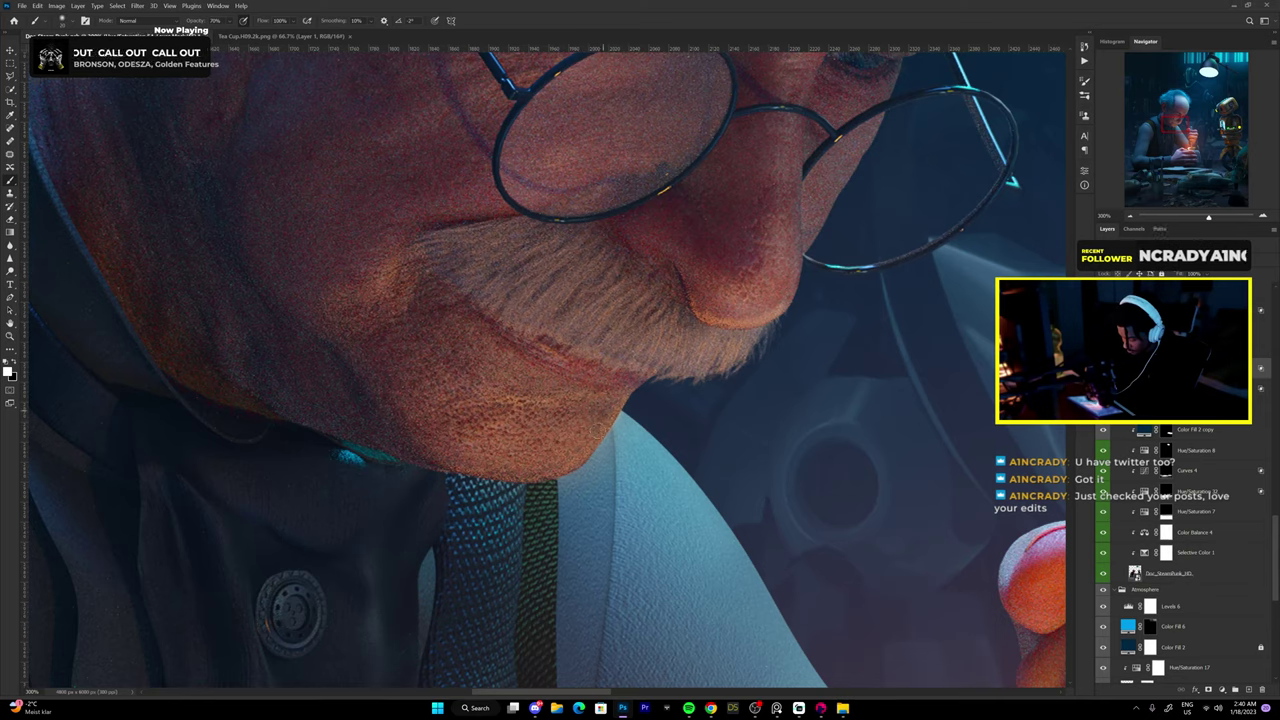
scroll(450, 395, up, 4)
scroll(549, 428, up, 1)
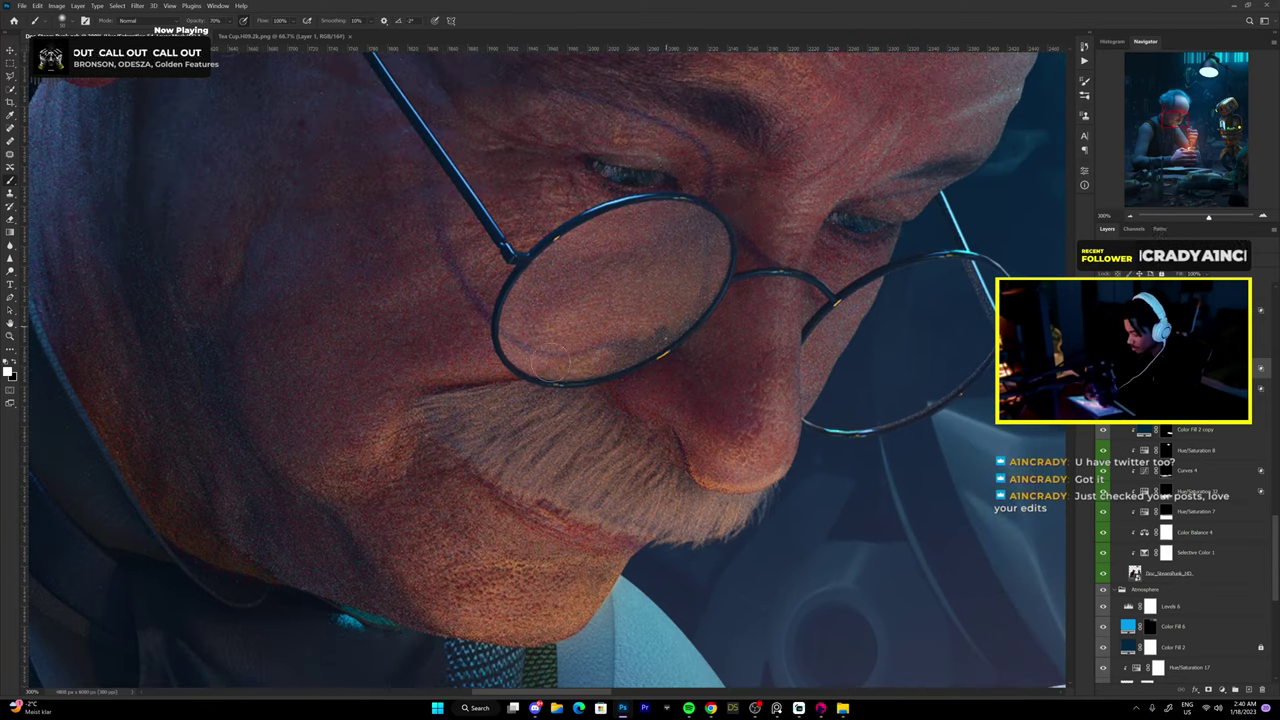
key(ctrl+1)
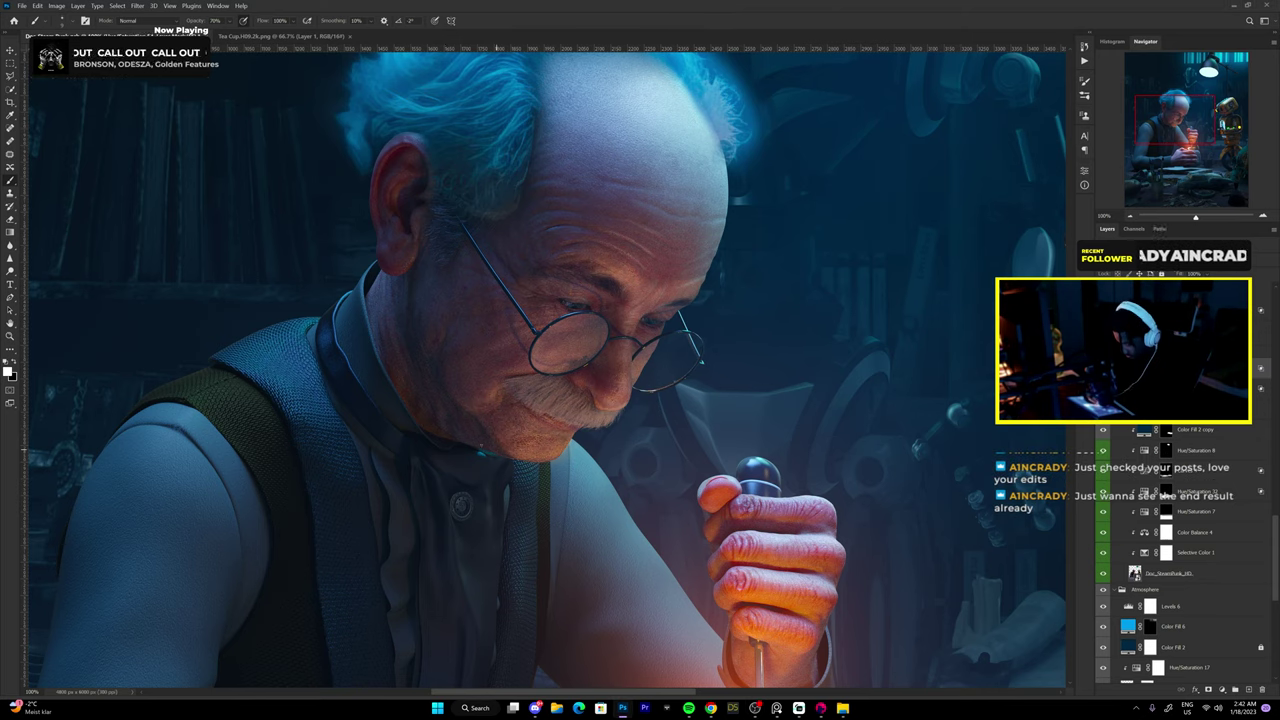
key(ctrl+0)
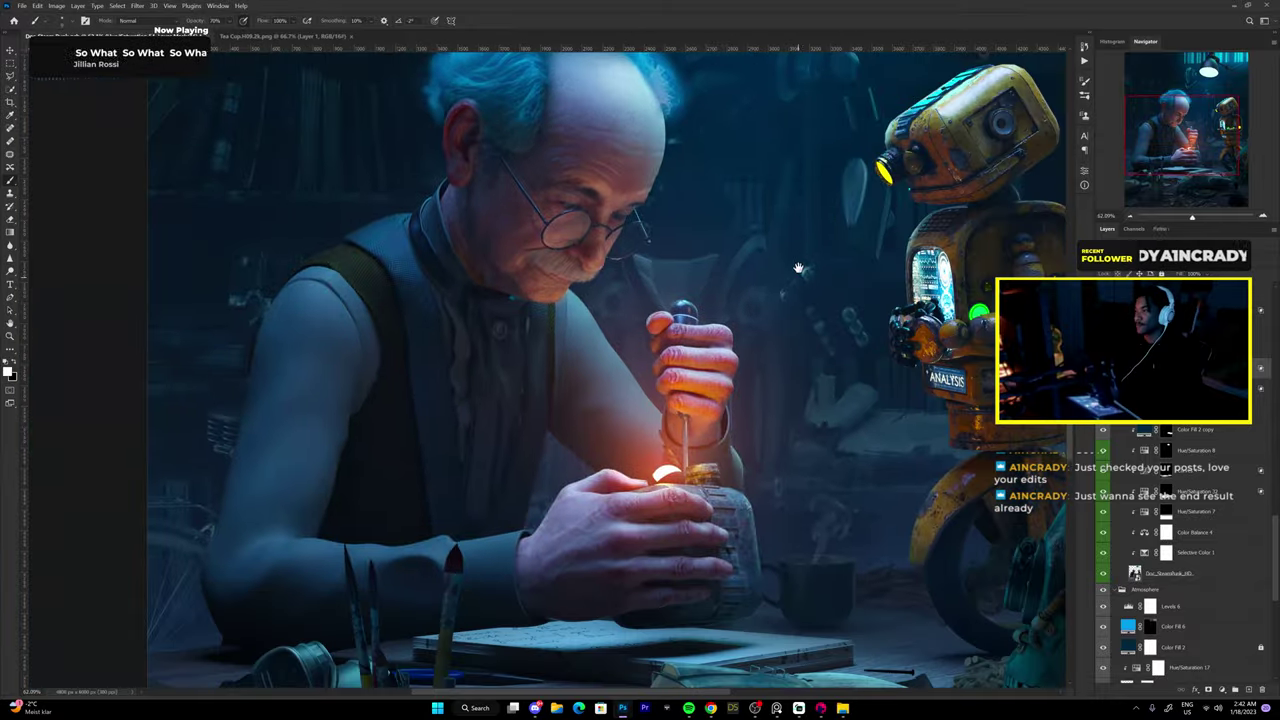
scroll(798, 249, up, 5)
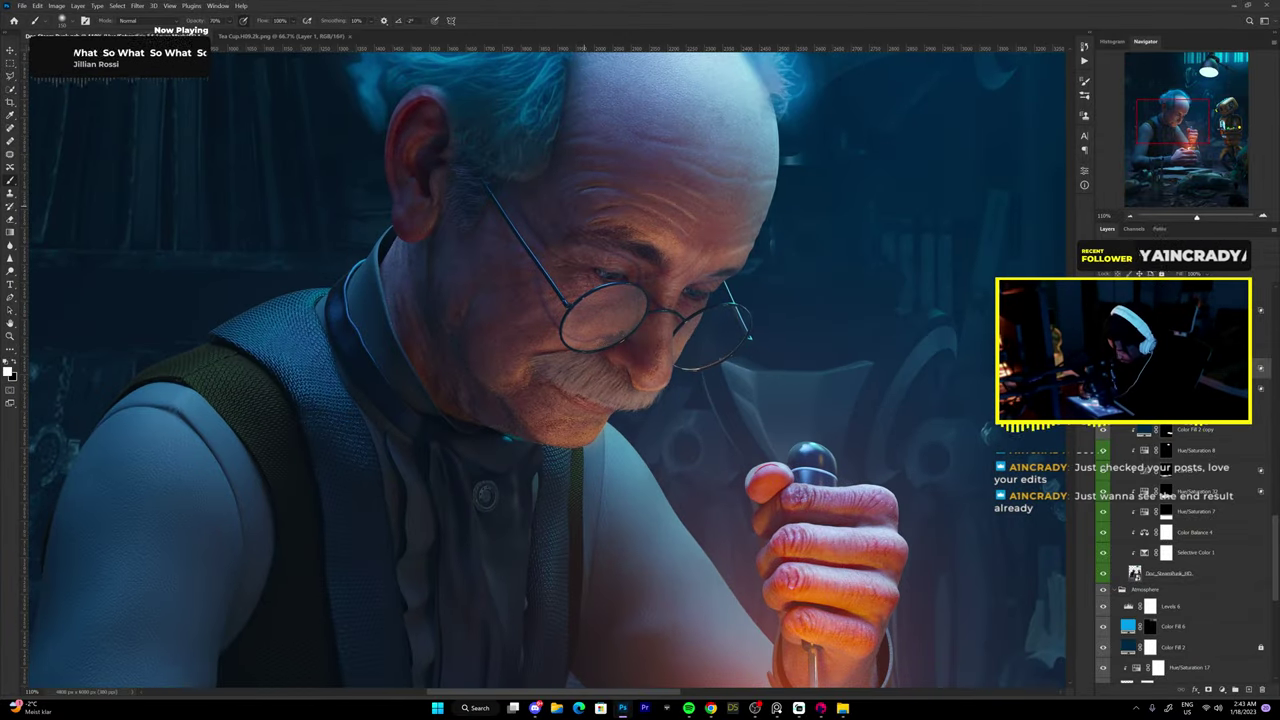
scroll(766, 346, down, 5)
scroll(700, 300, up, 1)
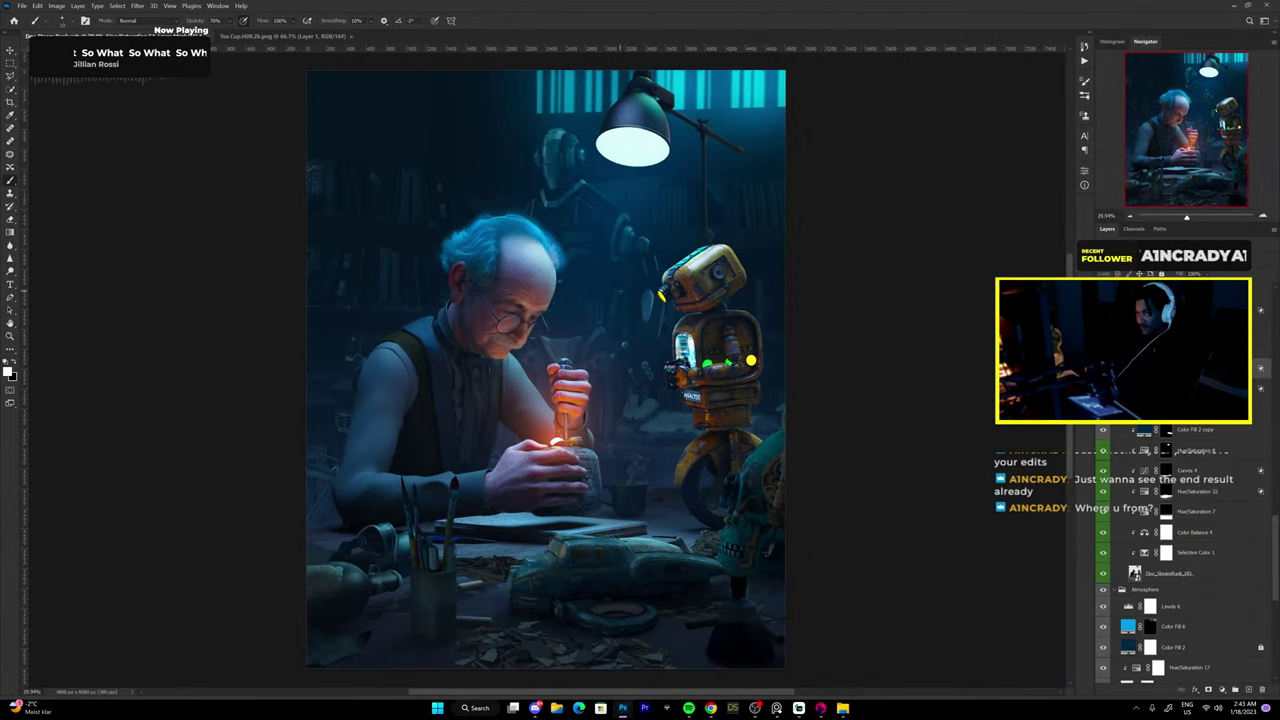
scroll(659, 273, up, 2)
scroll(450, 195, up, 6)
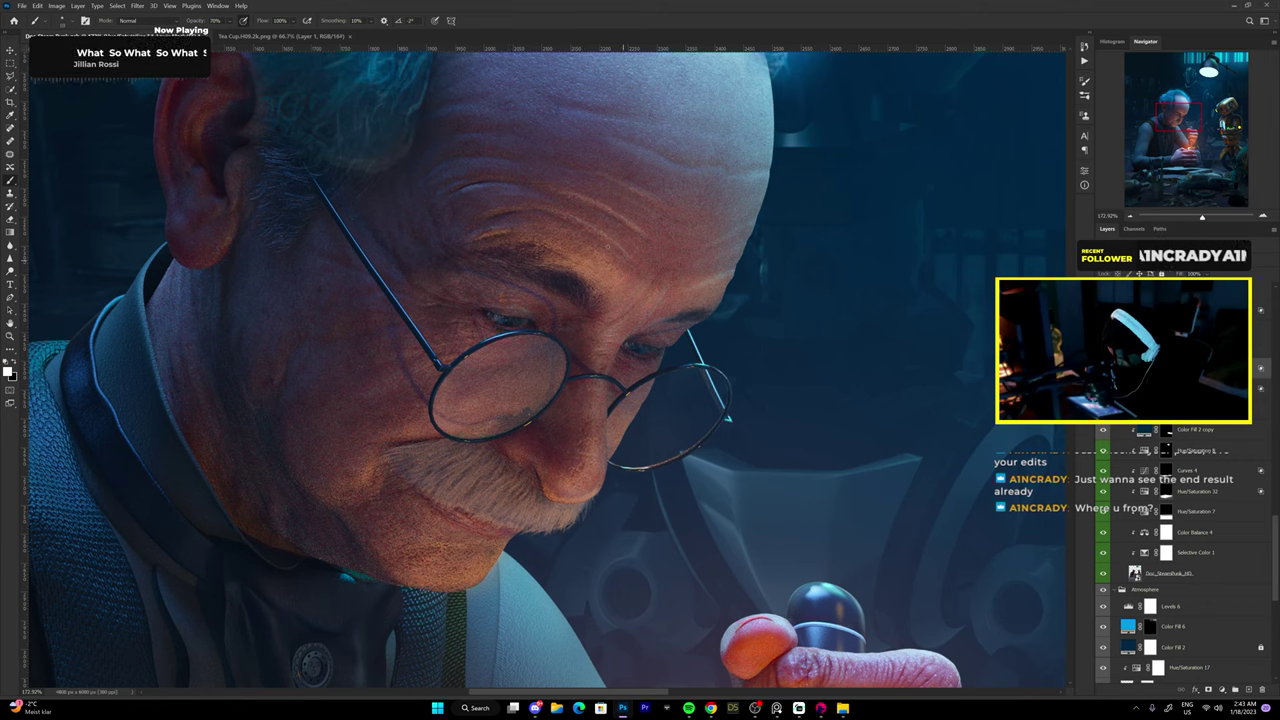
click(1190, 626)
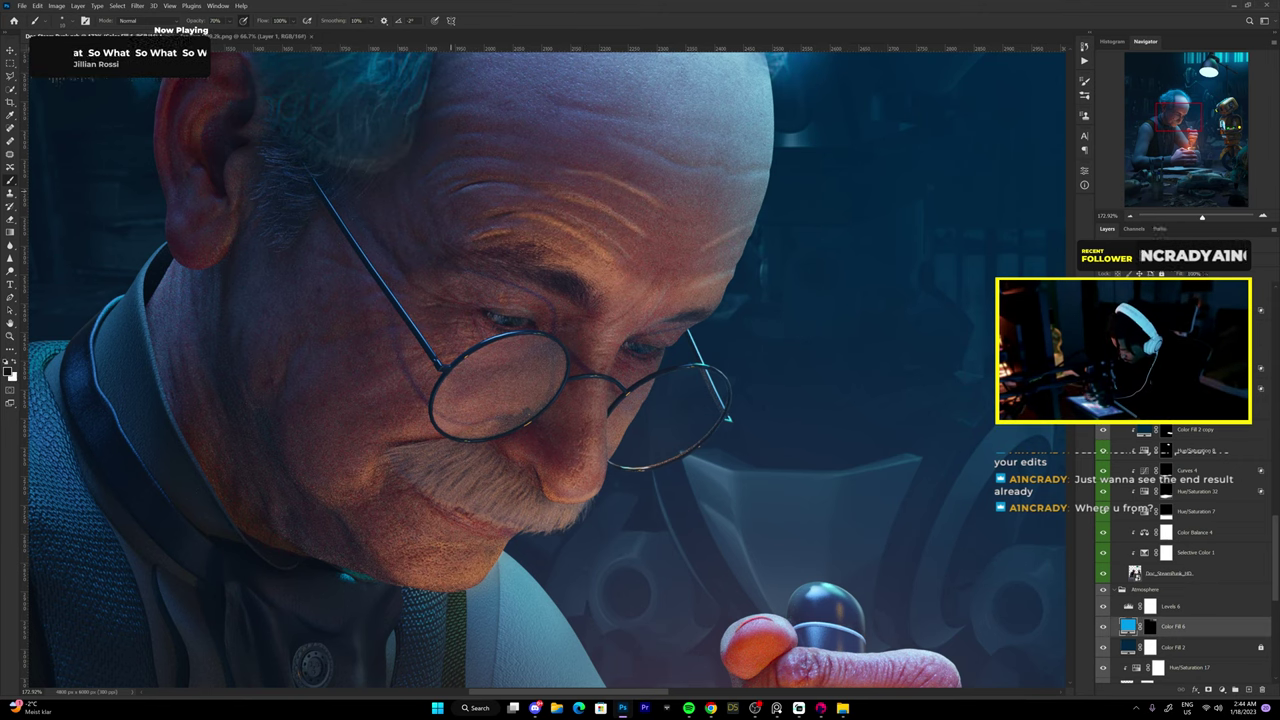
click(1170, 368)
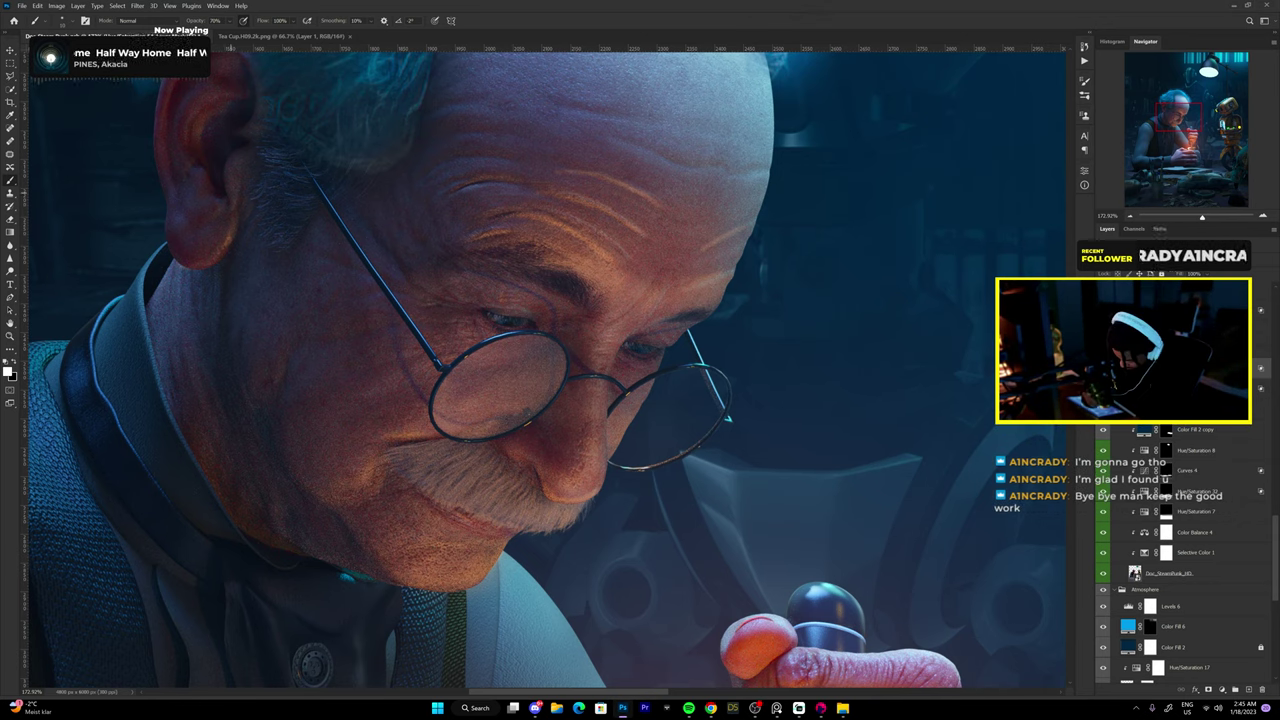
drag(333, 545, 478, 455)
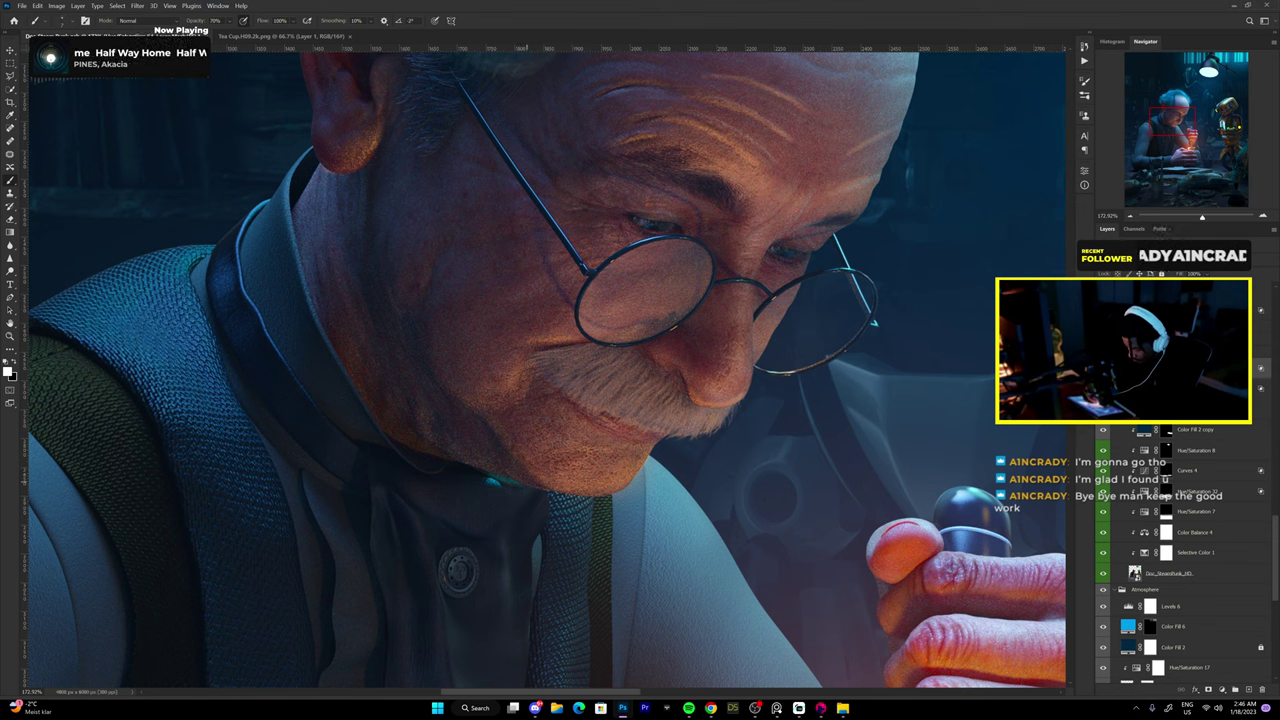
drag(600, 400, 470, 440)
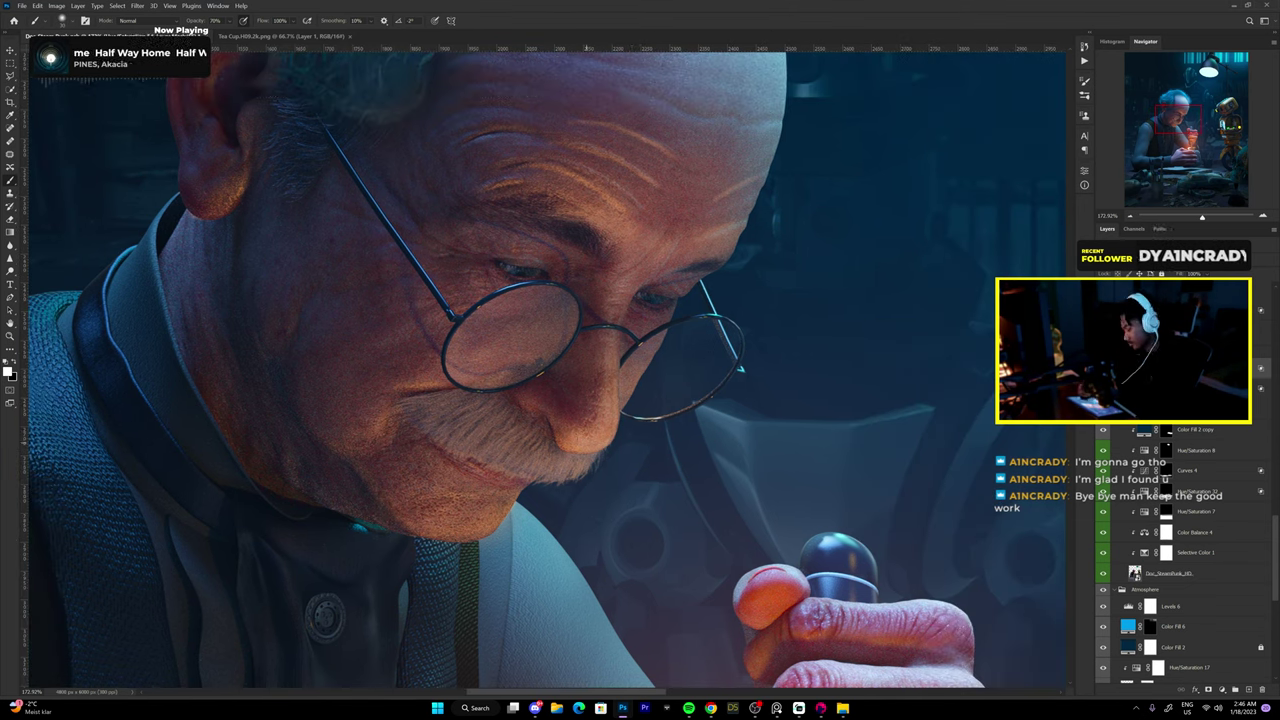
drag(556, 426, 456, 40)
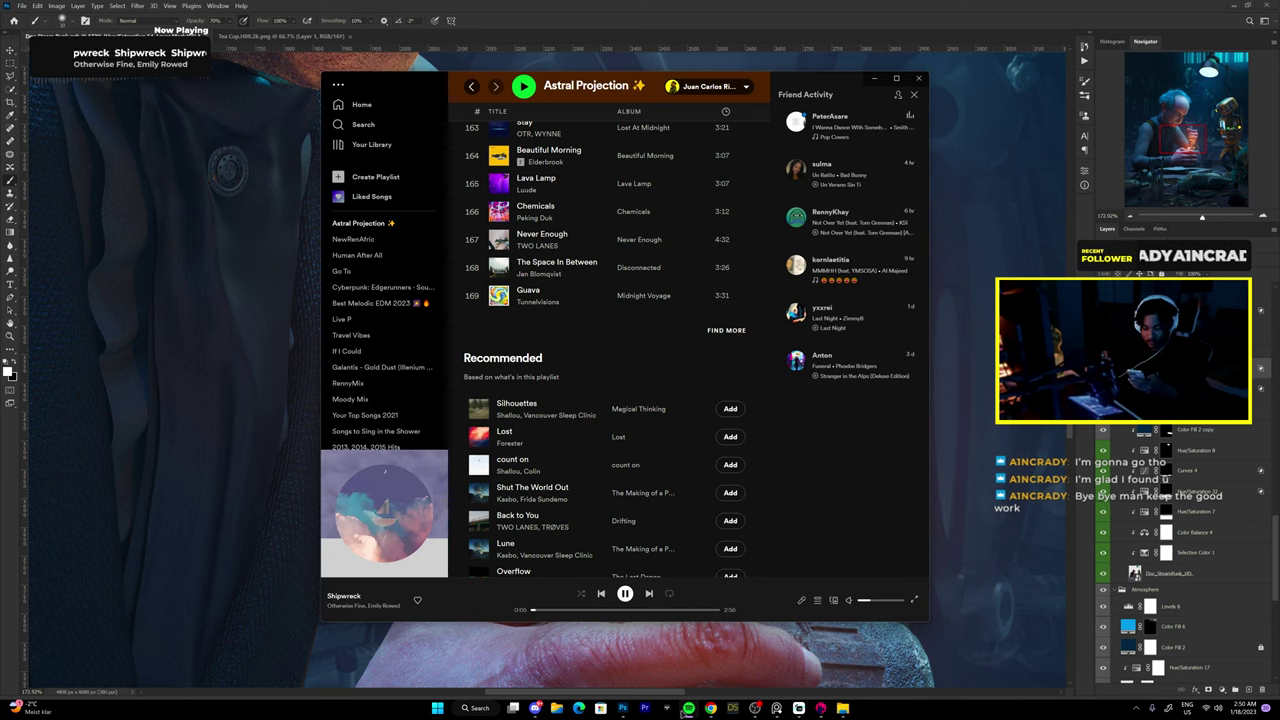
Minimize Spotify, playing Shipwreck, to bring the Photoshop composite back on screen.
click(685, 710)
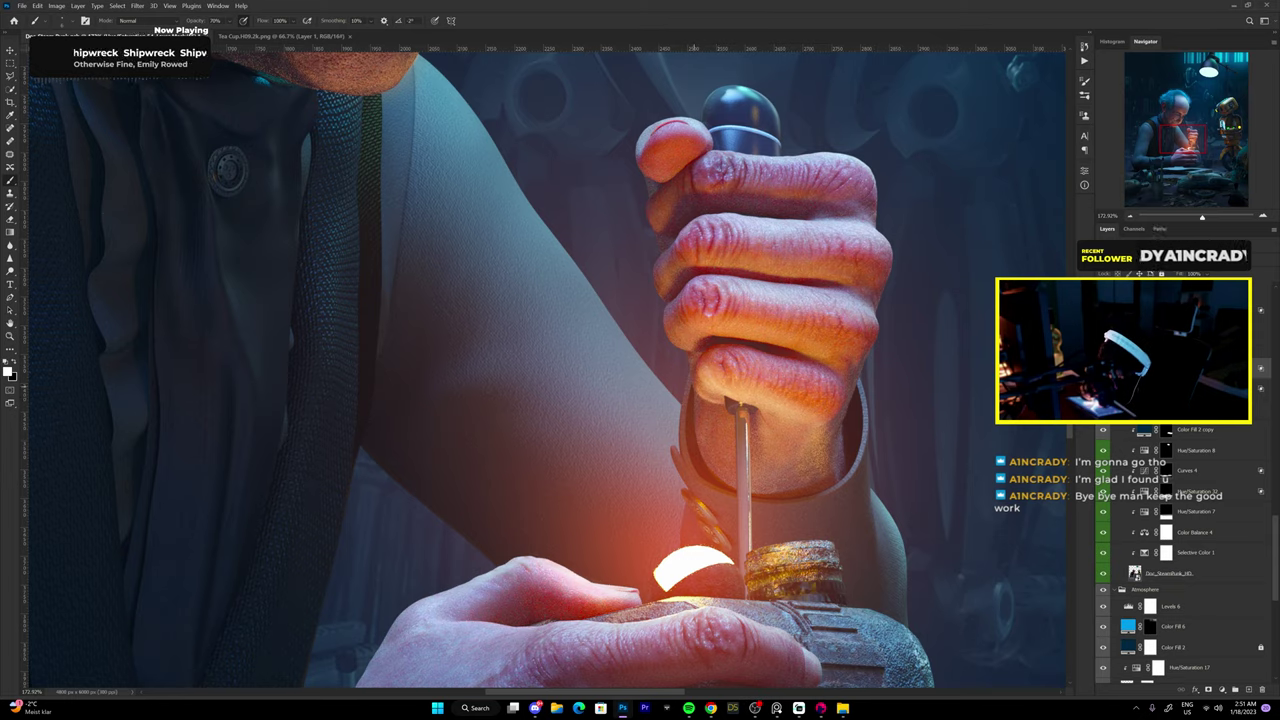
scroll(543, 366, down, 3)
scroll(543, 366, up, 3)
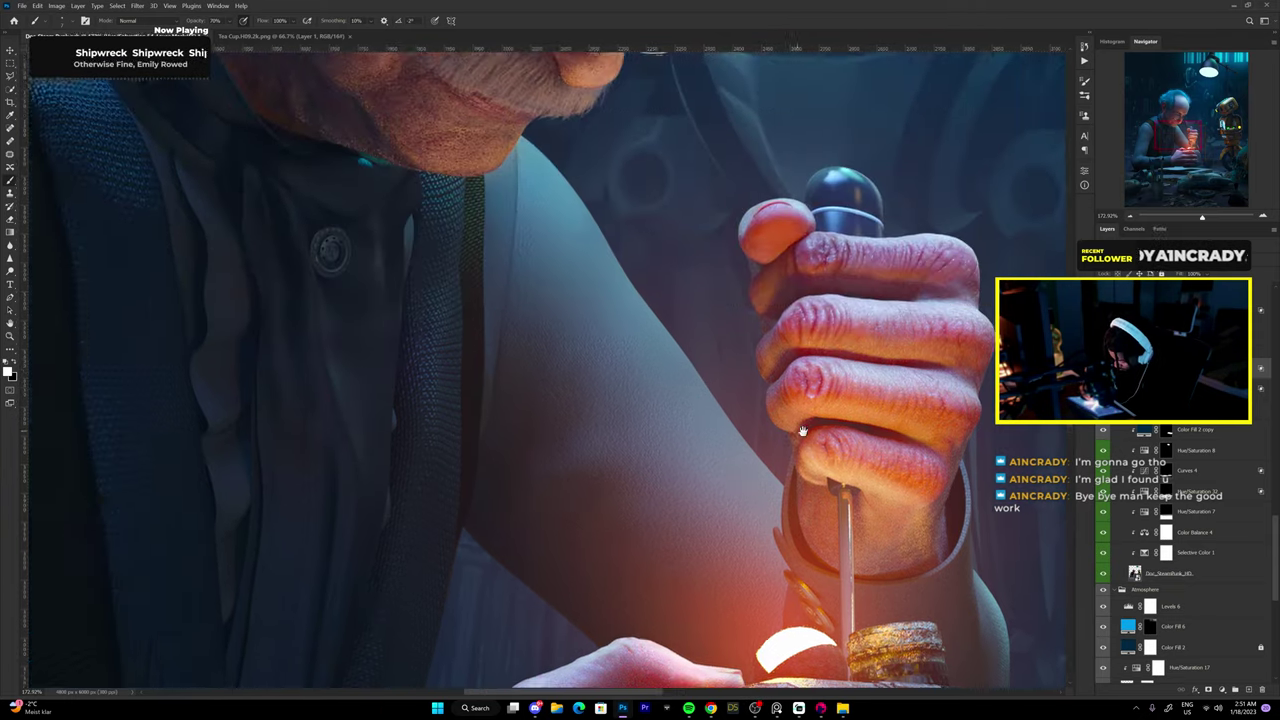
scroll(543, 366, left, 2)
scroll(543, 366, down, 3)
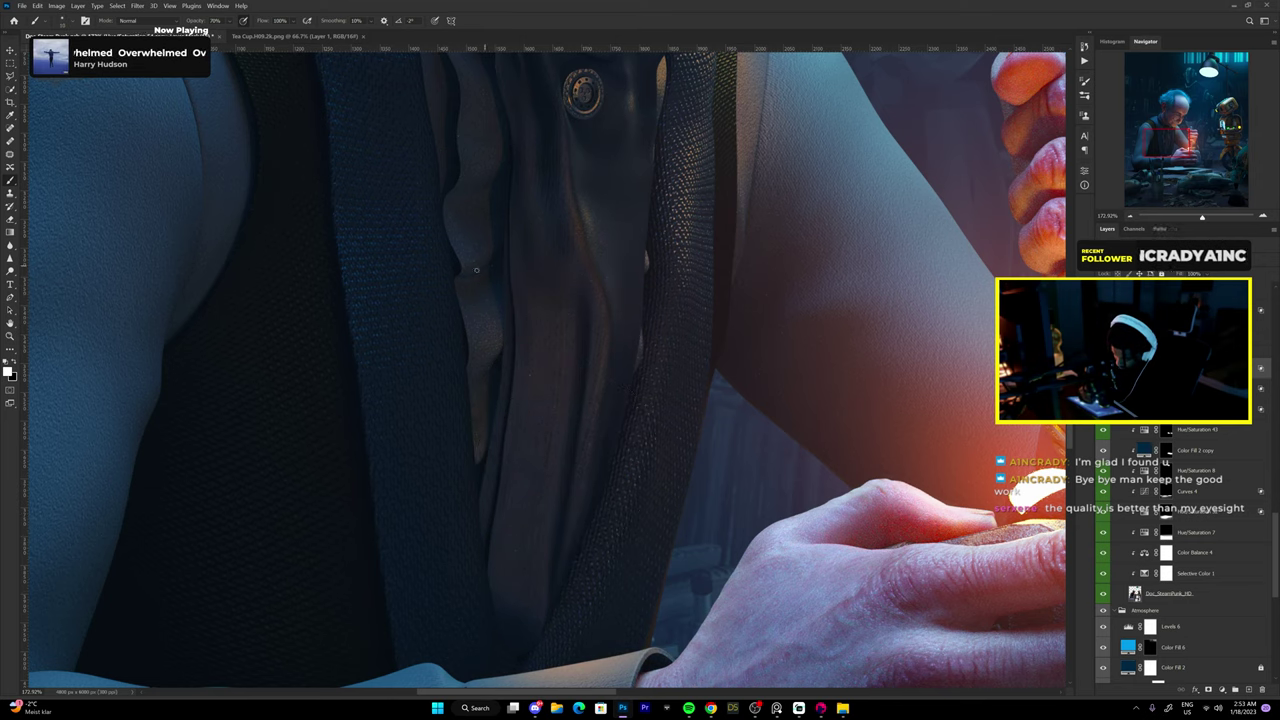
scroll(478, 372, up, 2)
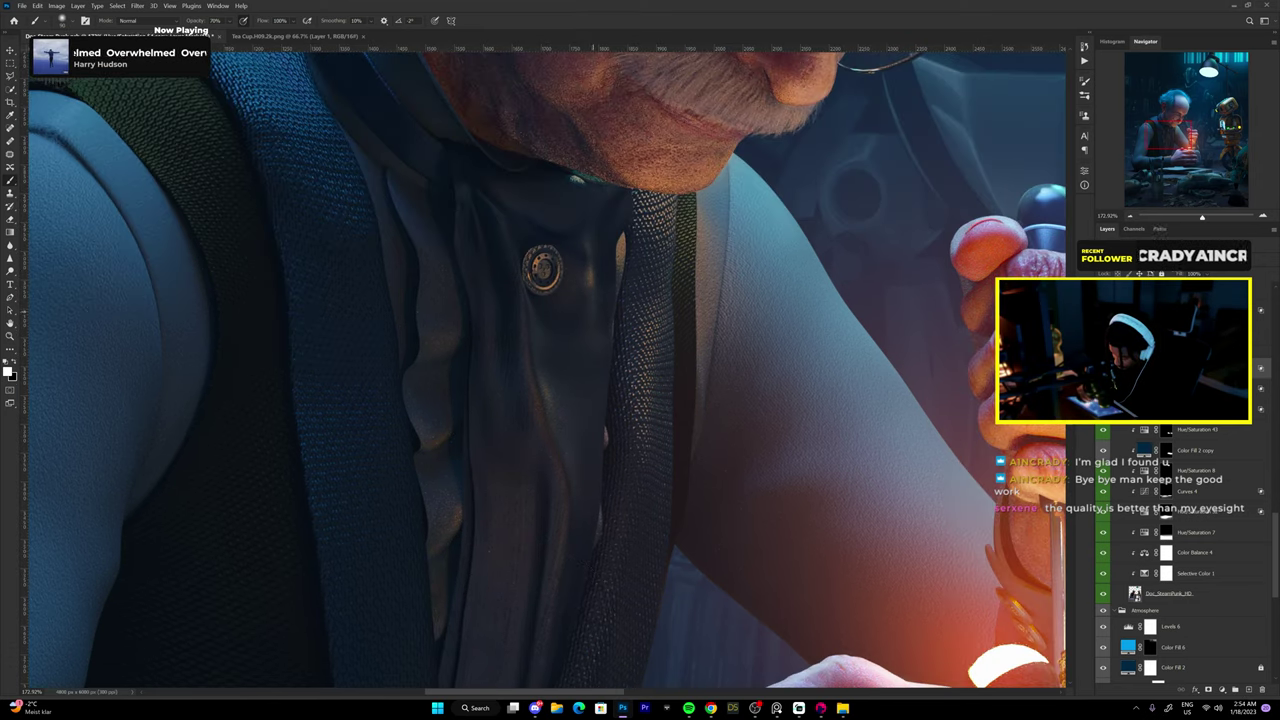
scroll(591, 317, down, 3)
scroll(574, 260, up, 3)
scroll(540, 370, up, 3)
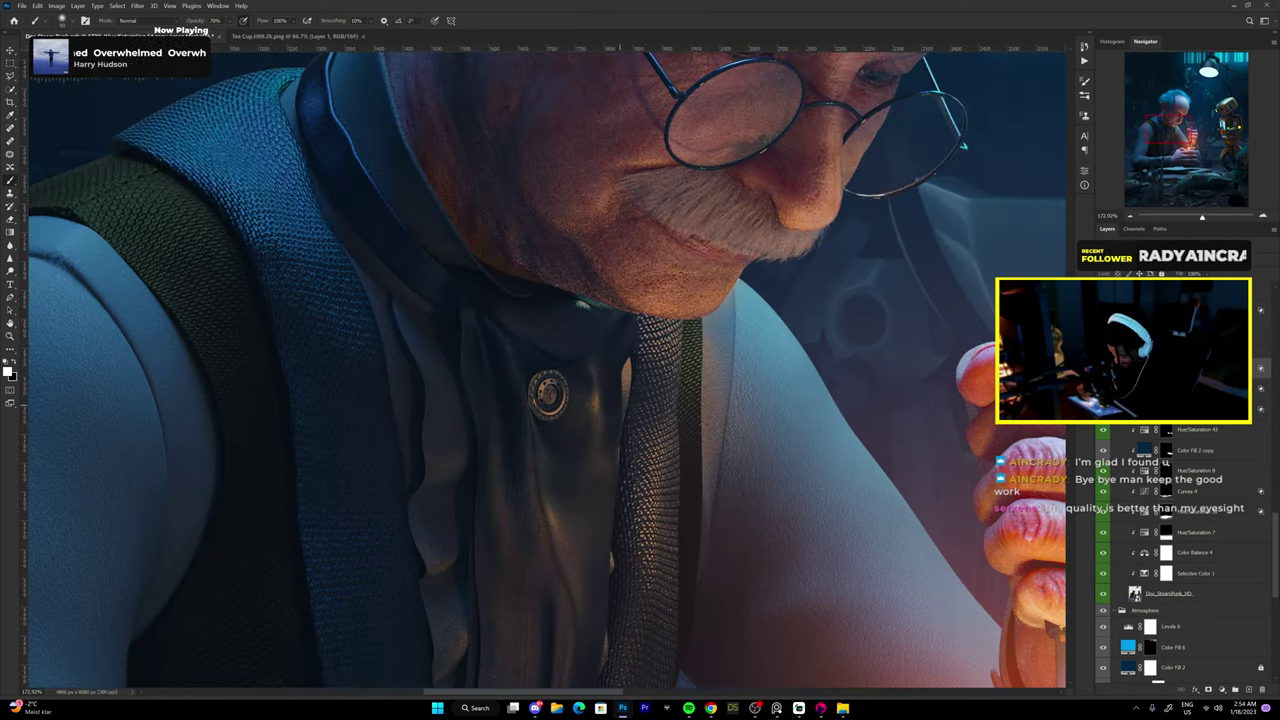
scroll(545, 370, down, 3)
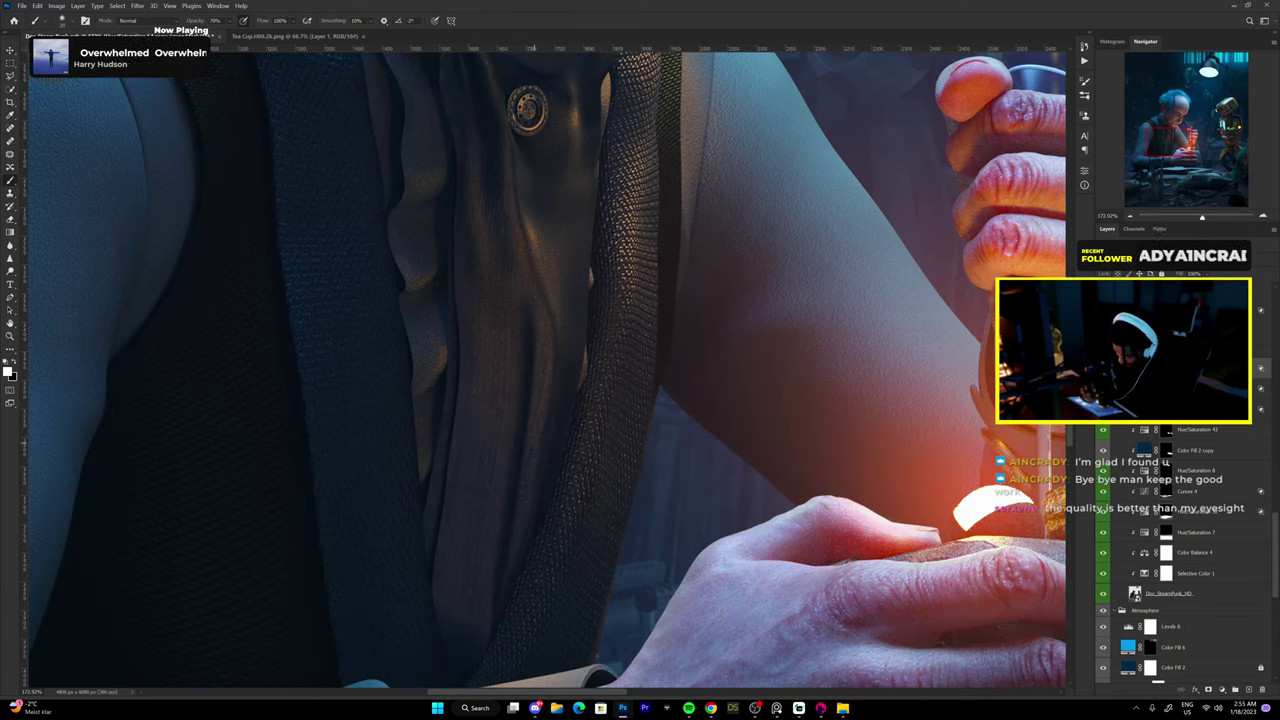
scroll(545, 370, down, 3)
scroll(545, 370, up, 2)
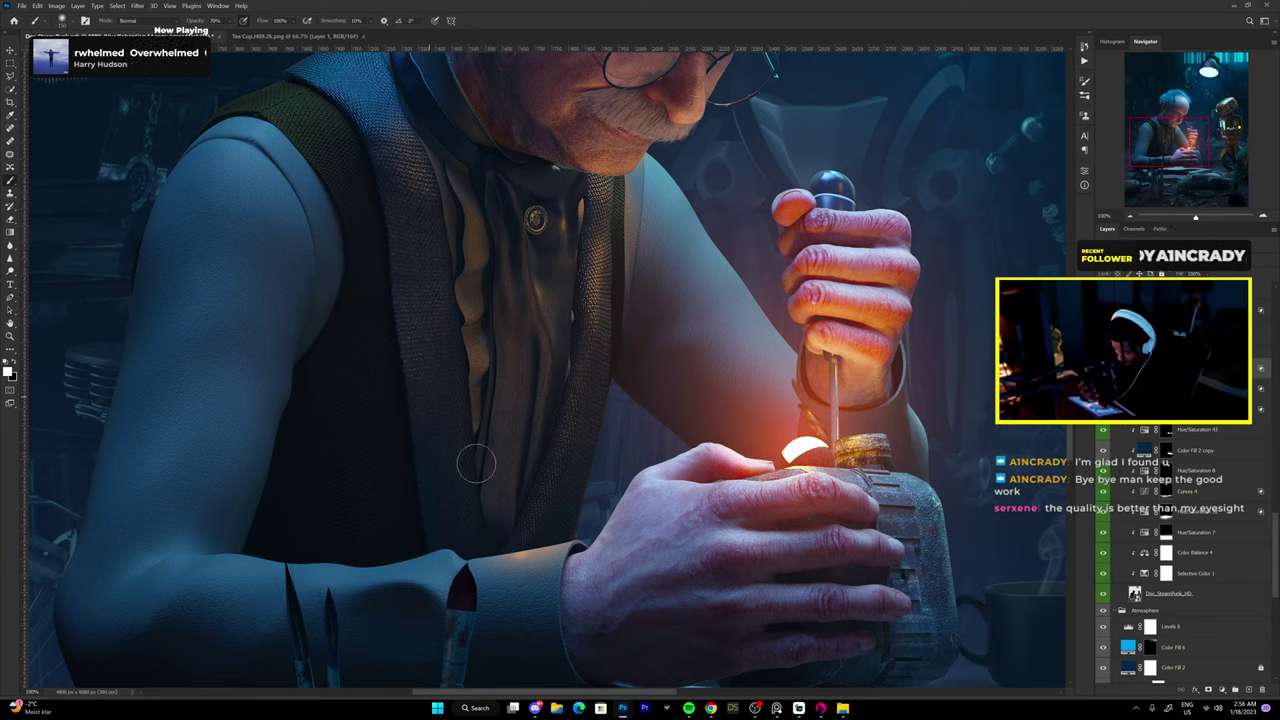
scroll(545, 370, down, 2)
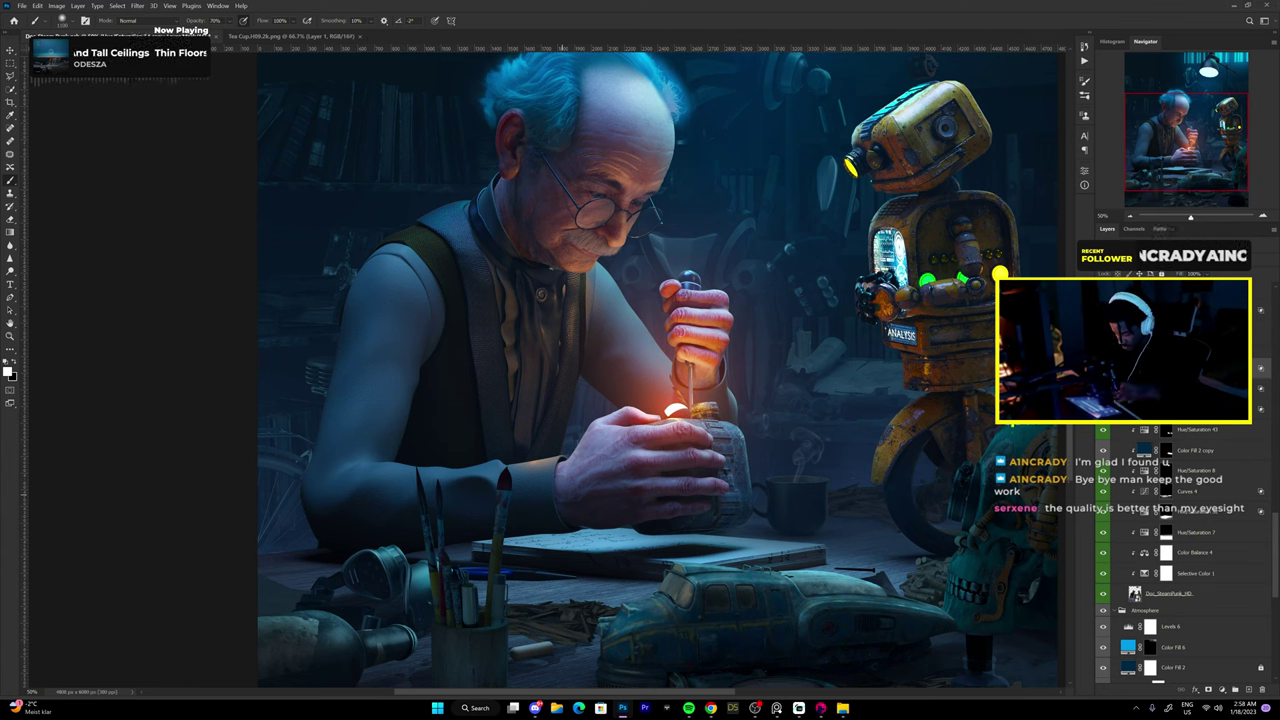
scroll(504, 389, up, 3)
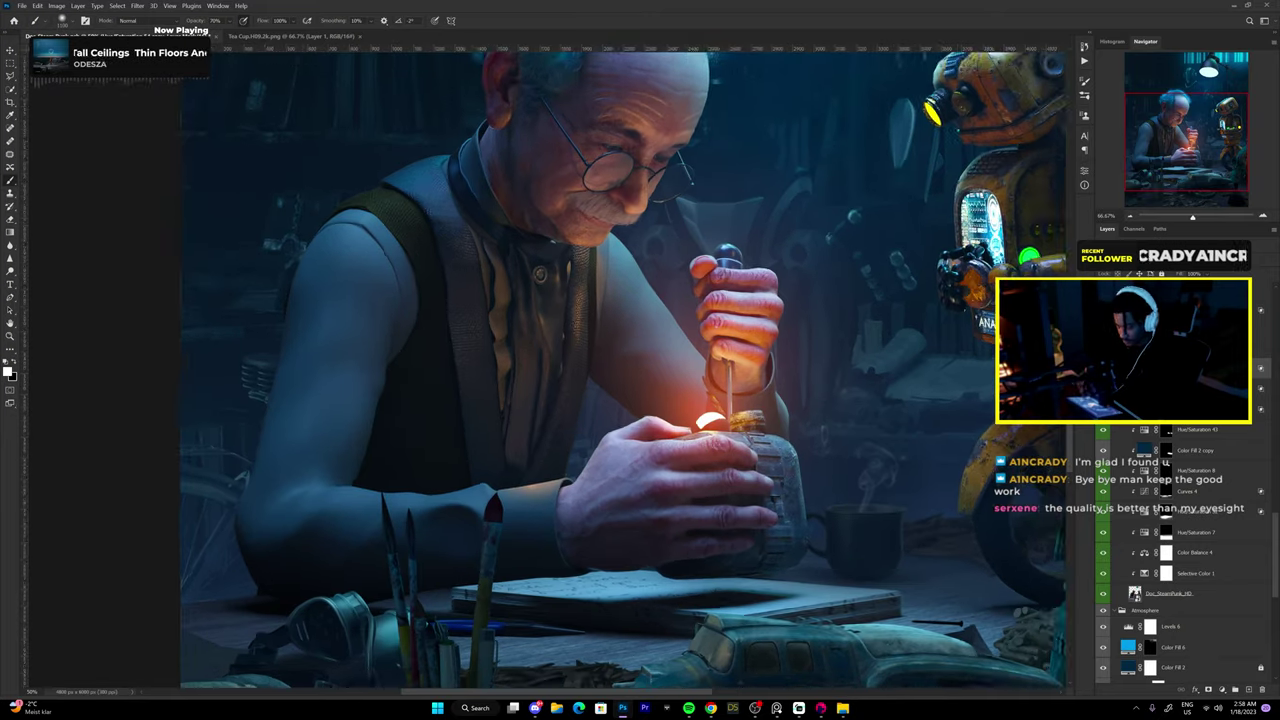
drag(548, 371, 532, 367)
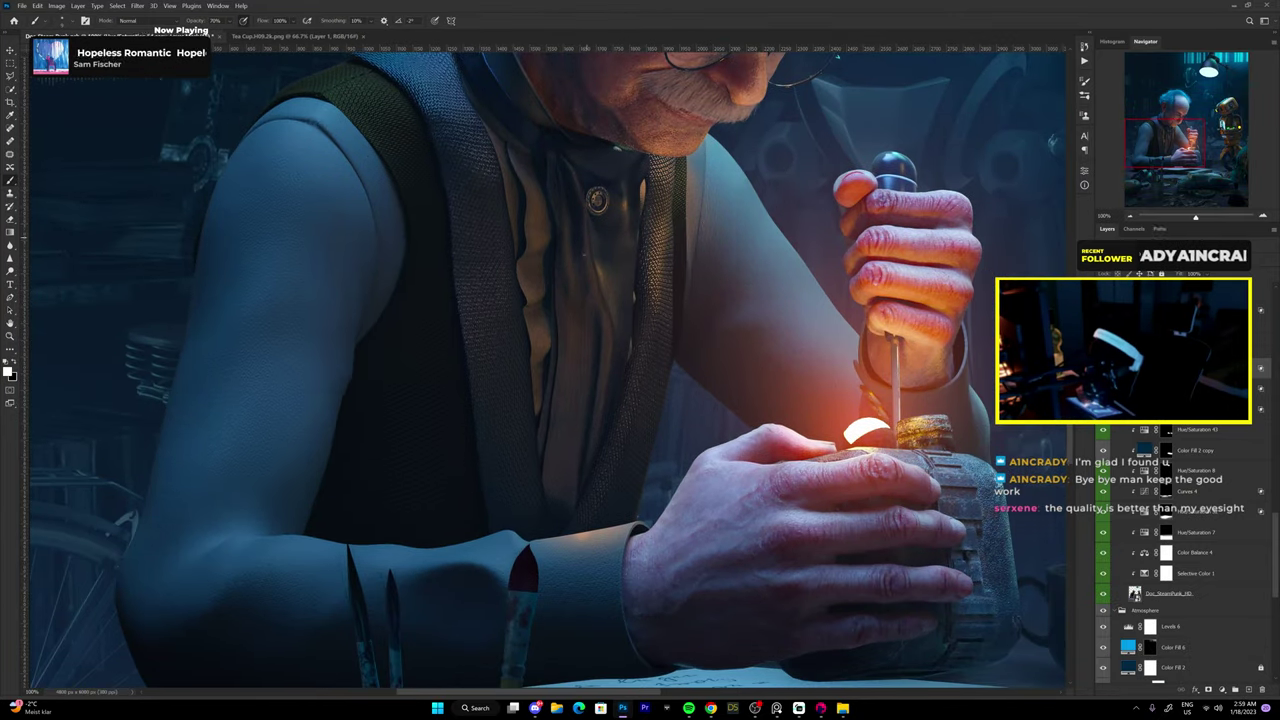
Check the Hue/Saturation settings, then polygonal-lasso the sleeve cuff above the gadget hand.
double_click(1145, 532)
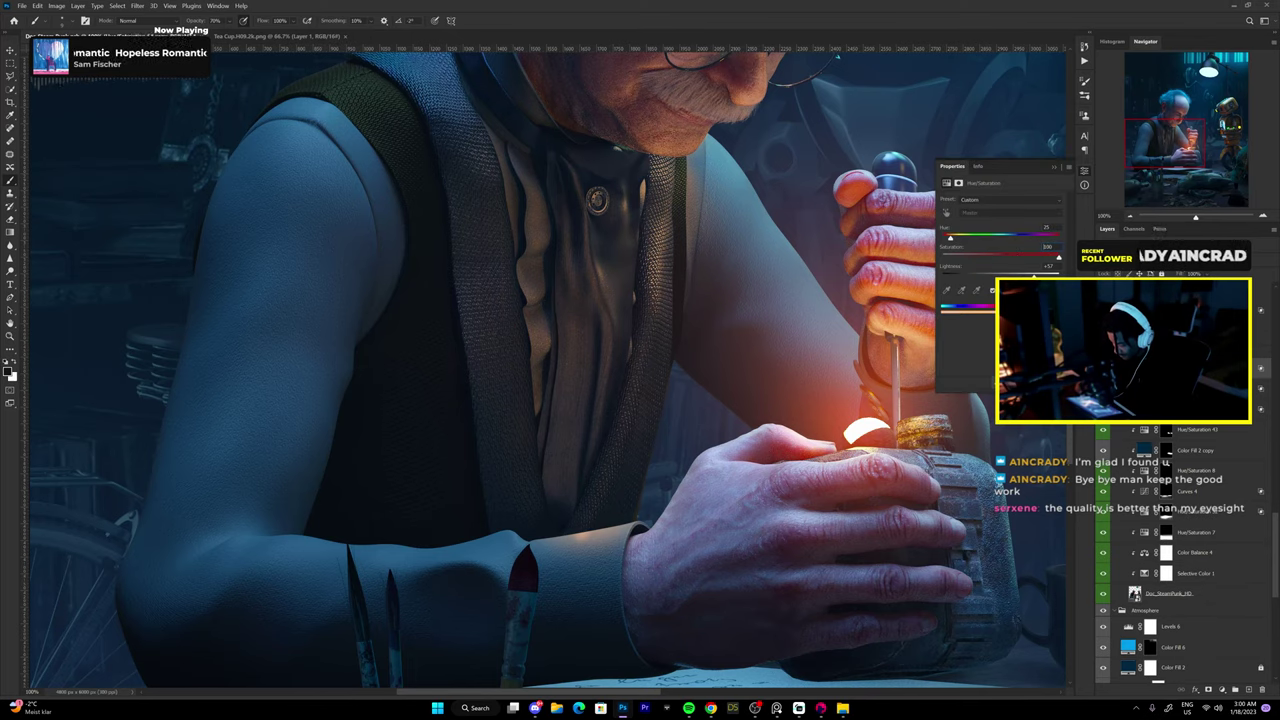
key(ctrl+0)
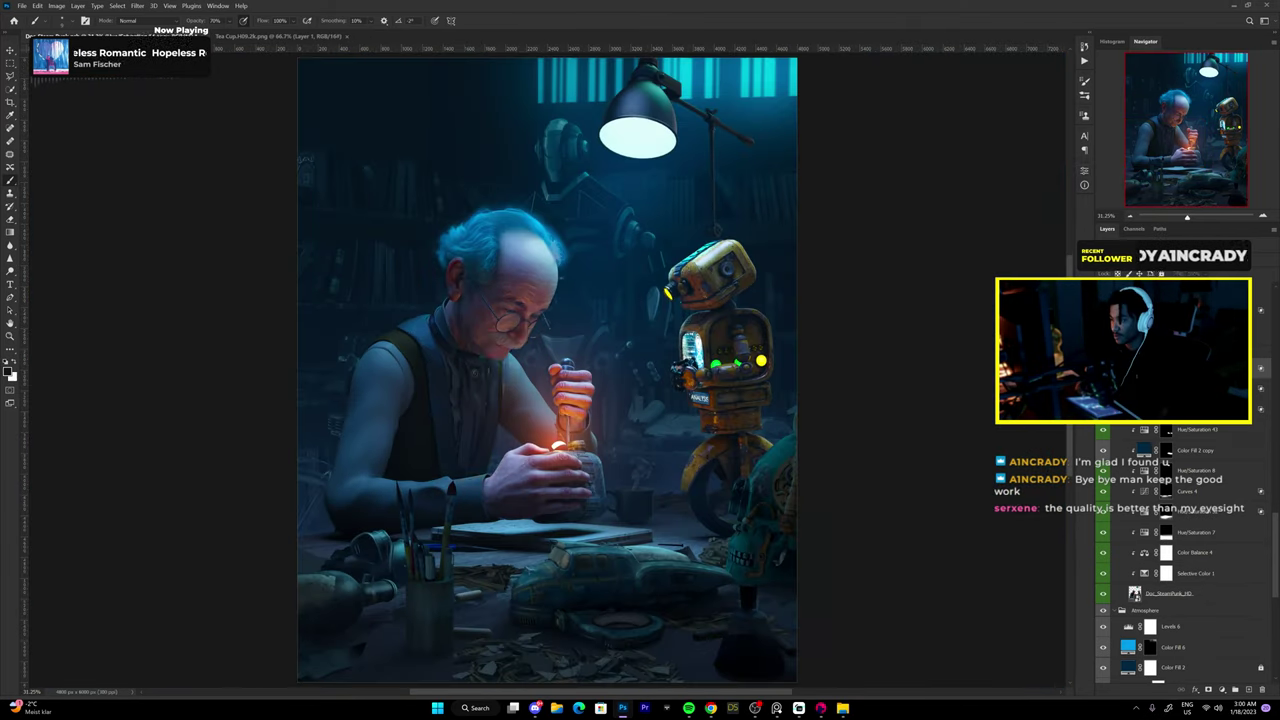
scroll(460, 450, up, 5)
key(l)
click(396, 415)
click(690, 365)
click(740, 385)
click(445, 522)
click(400, 505)
click(396, 415)
Brush the selected cuff darker on the mask and deselect.
key(b)
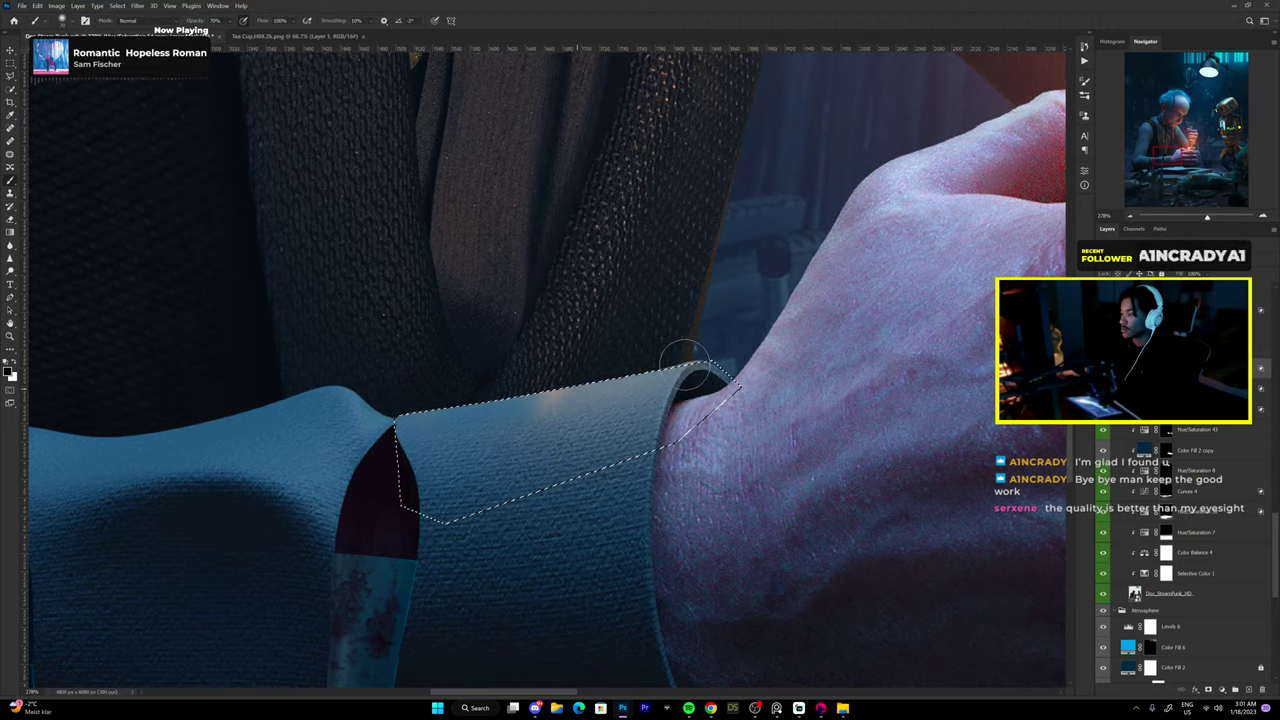
key(ctrl+d)
scroll(560, 300, down, 10)
scroll(560, 290, up, 3)
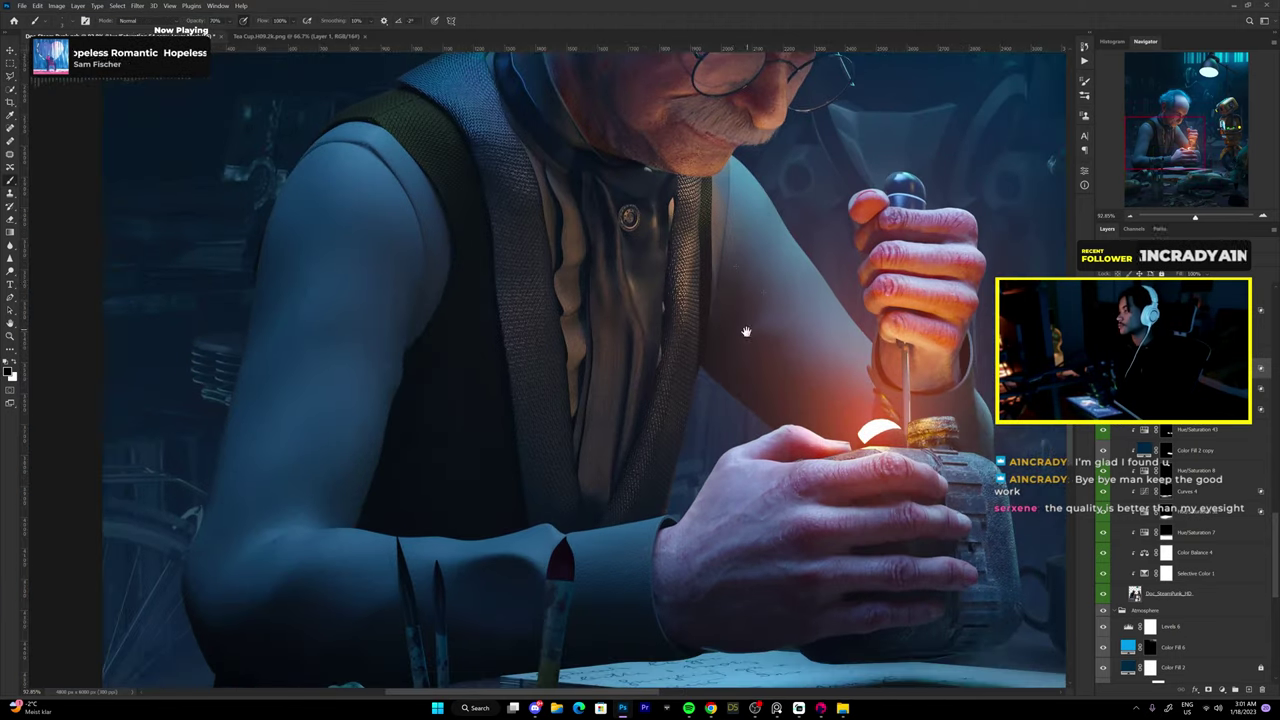
scroll(647, 403, up, 4)
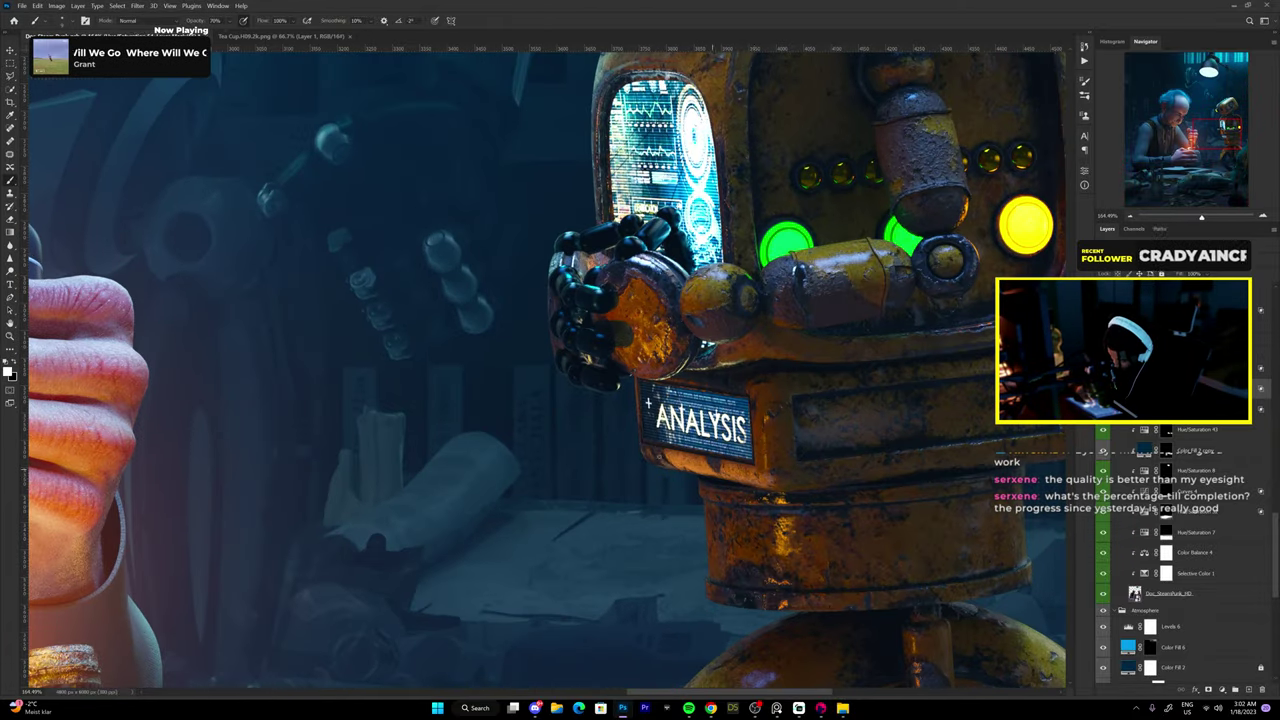
mouse_move(647, 403)
mouse_down()
mouse_move(735, 52)
mouse_move(857, 68)
mouse_up()
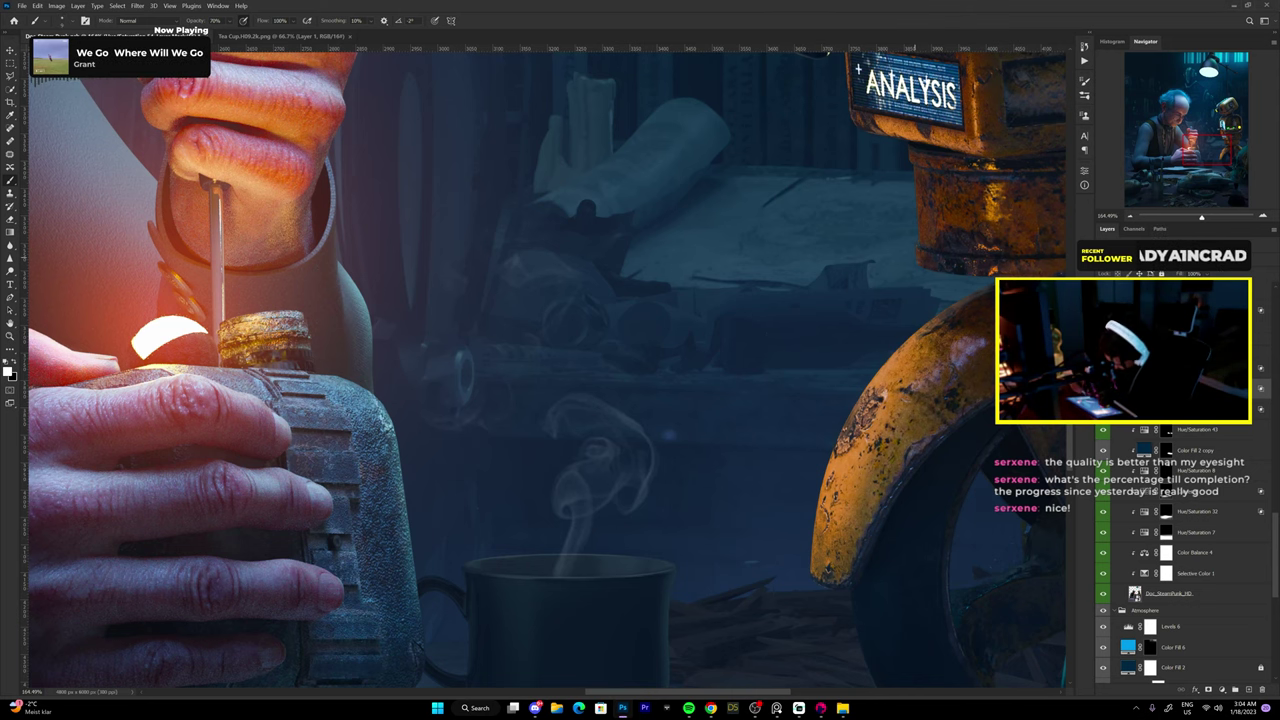
drag(773, 395, 543, 450)
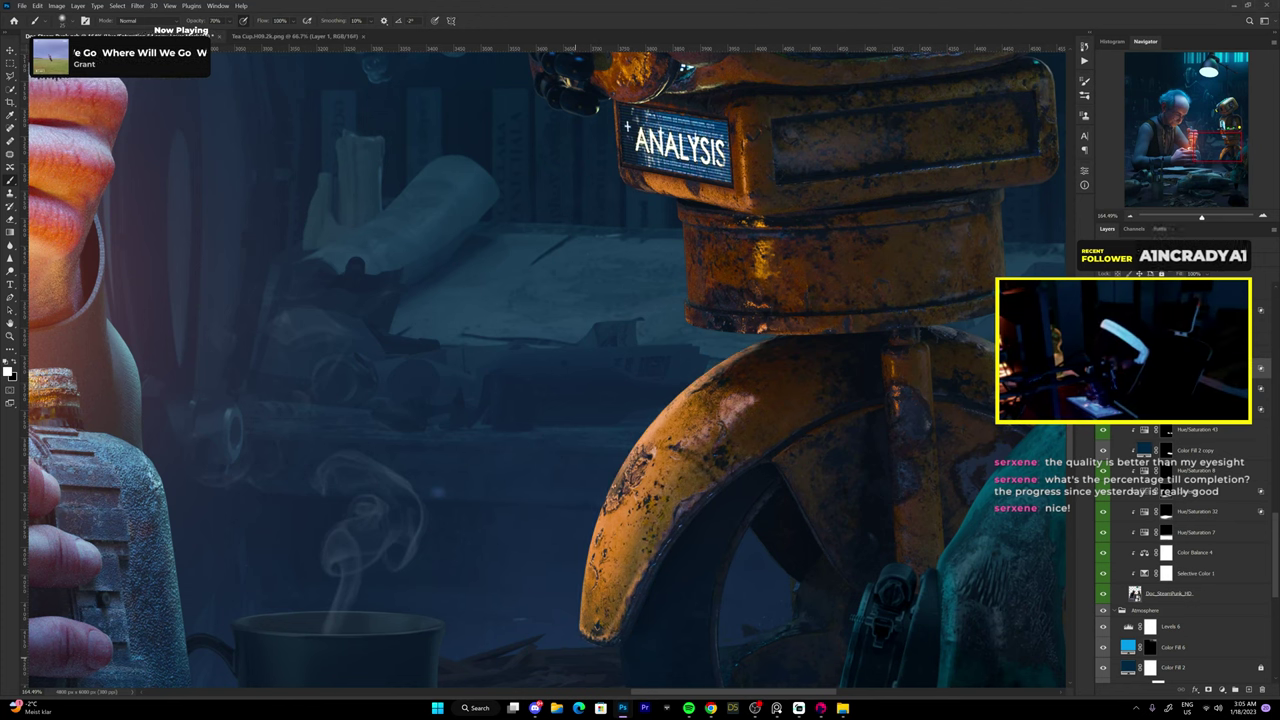
mouse_move(700, 350)
mouse_down()
mouse_move(625, 464)
mouse_move(742, 600)
mouse_up()
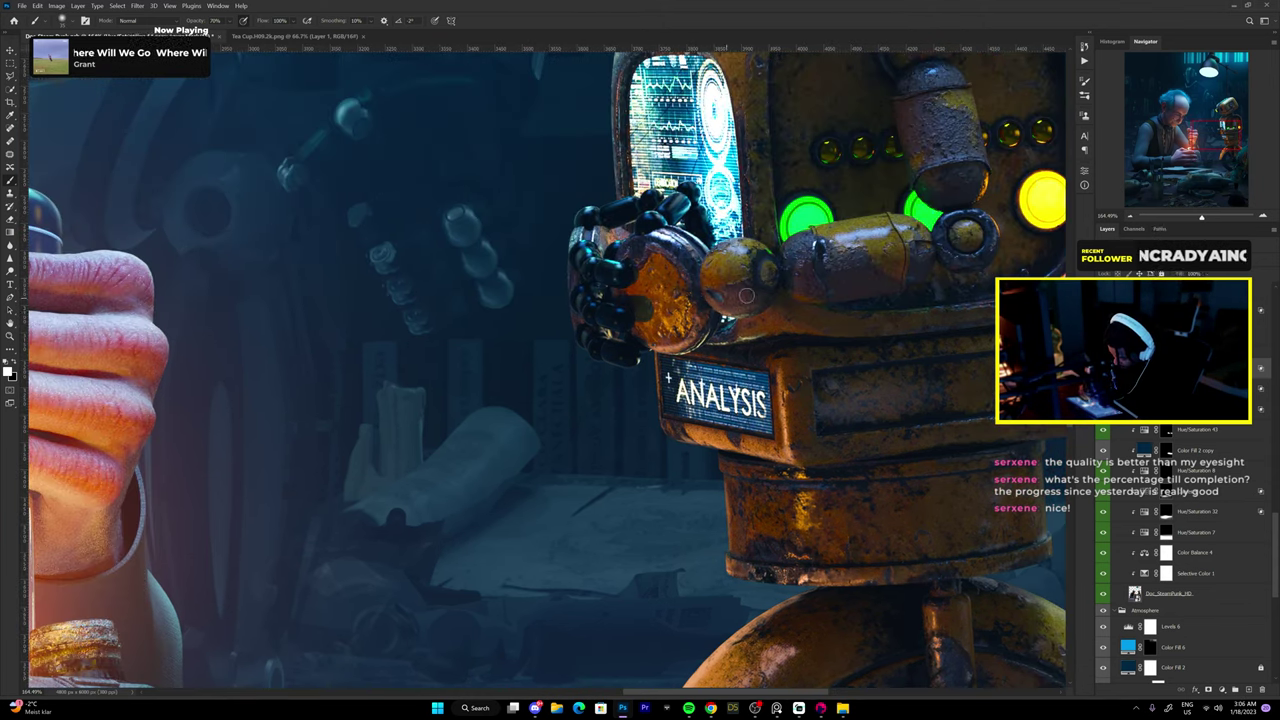
mouse_move(736, 295)
mouse_down()
mouse_move(742, 353)
mouse_move(571, 357)
mouse_up()
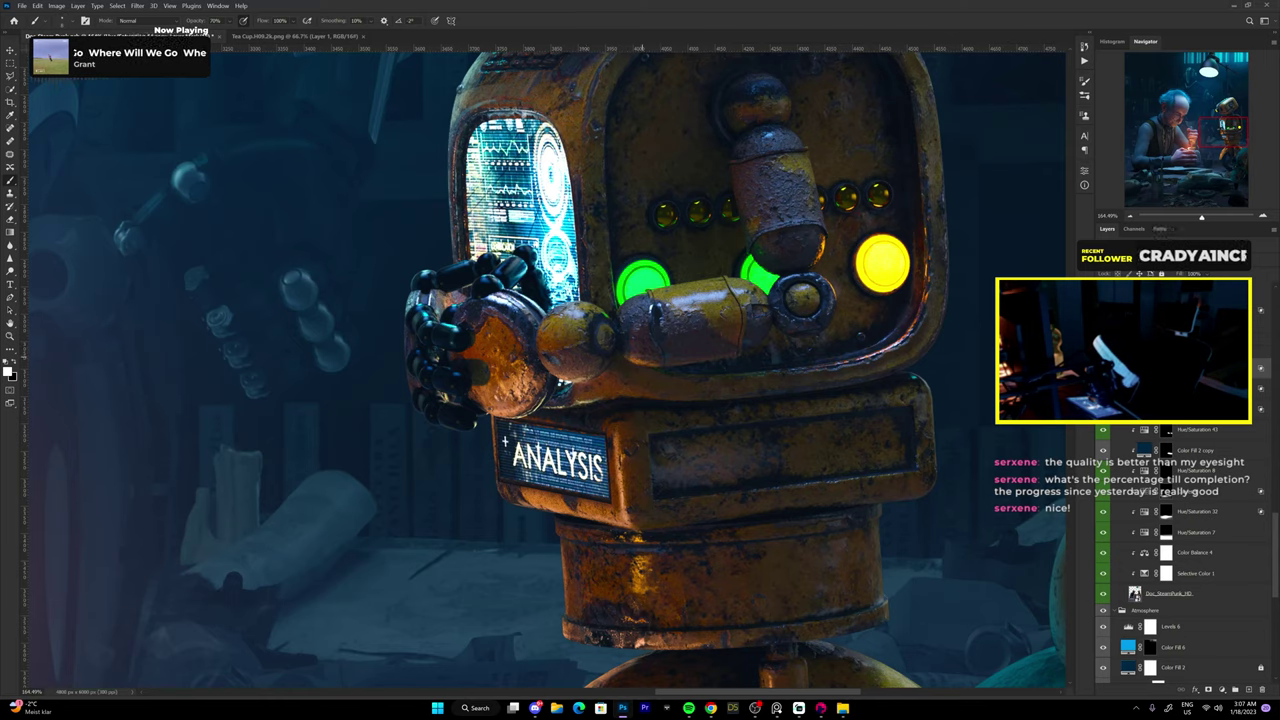
drag(454, 426, 596, 388)
scroll(647, 401, up, 2)
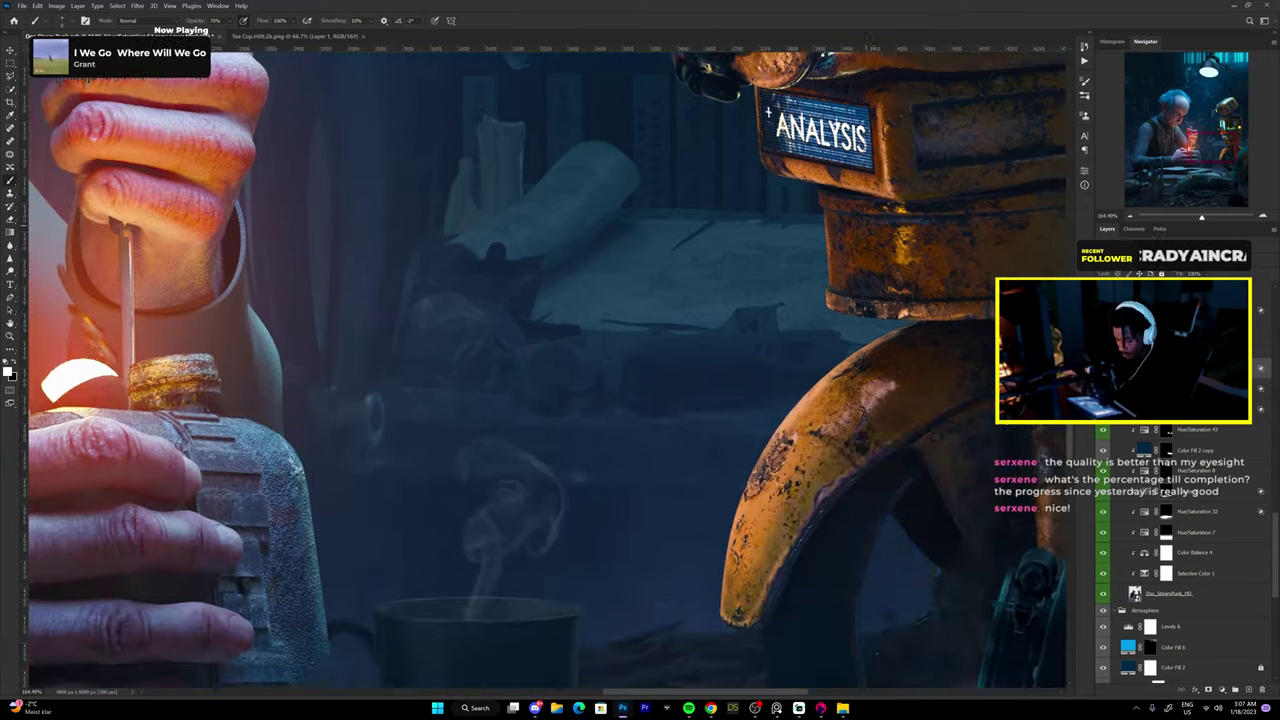
scroll(647, 401, down, 5)
scroll(687, 330, up, 4)
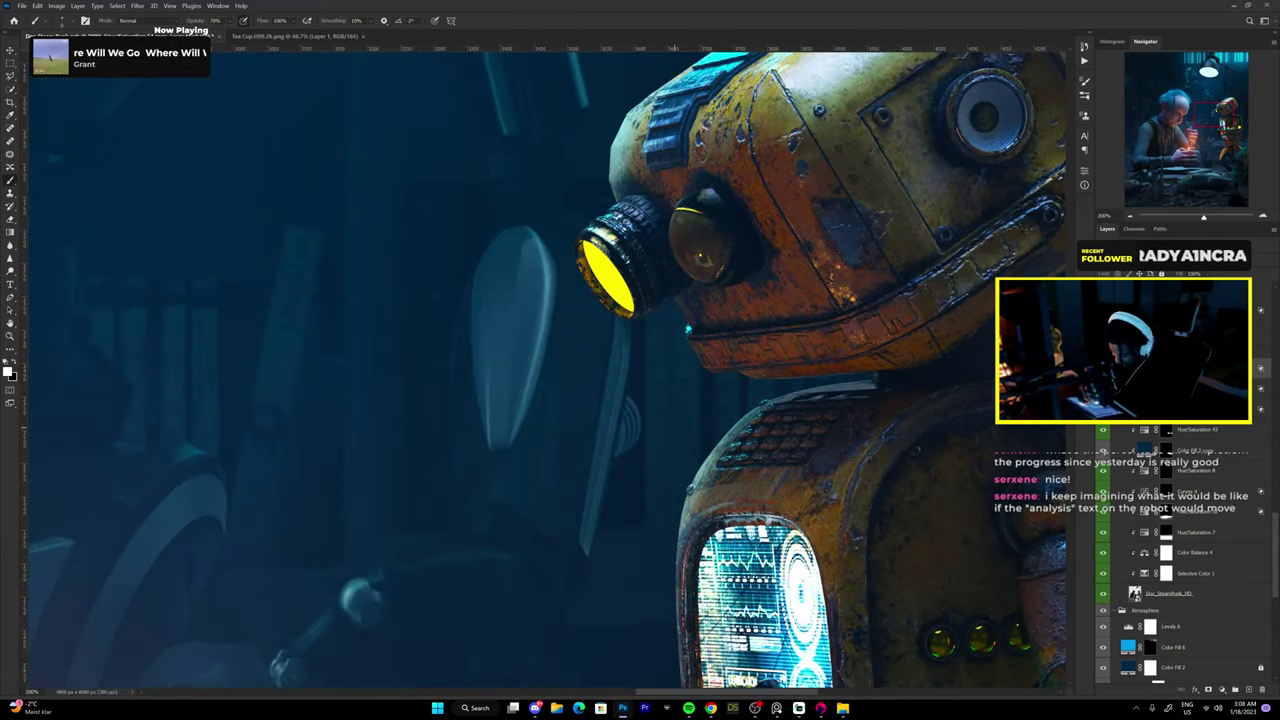
drag(687, 330, 566, 294)
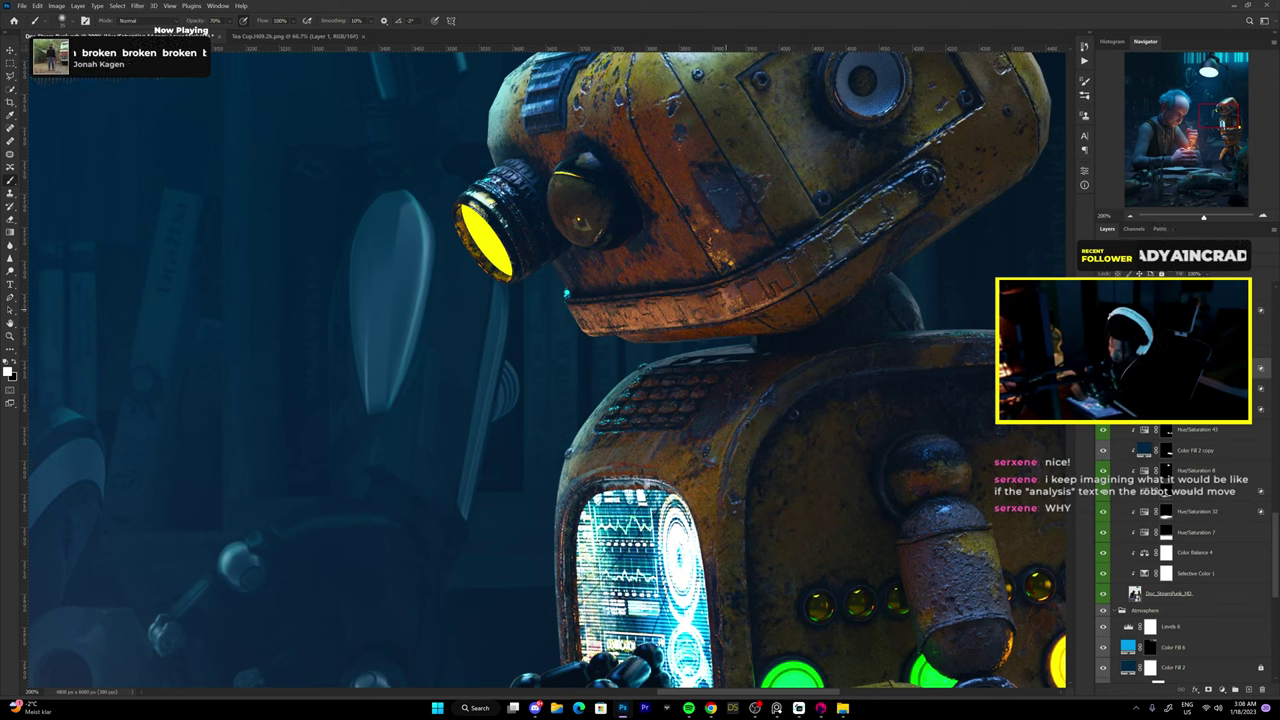
drag(566, 294, 632, 320)
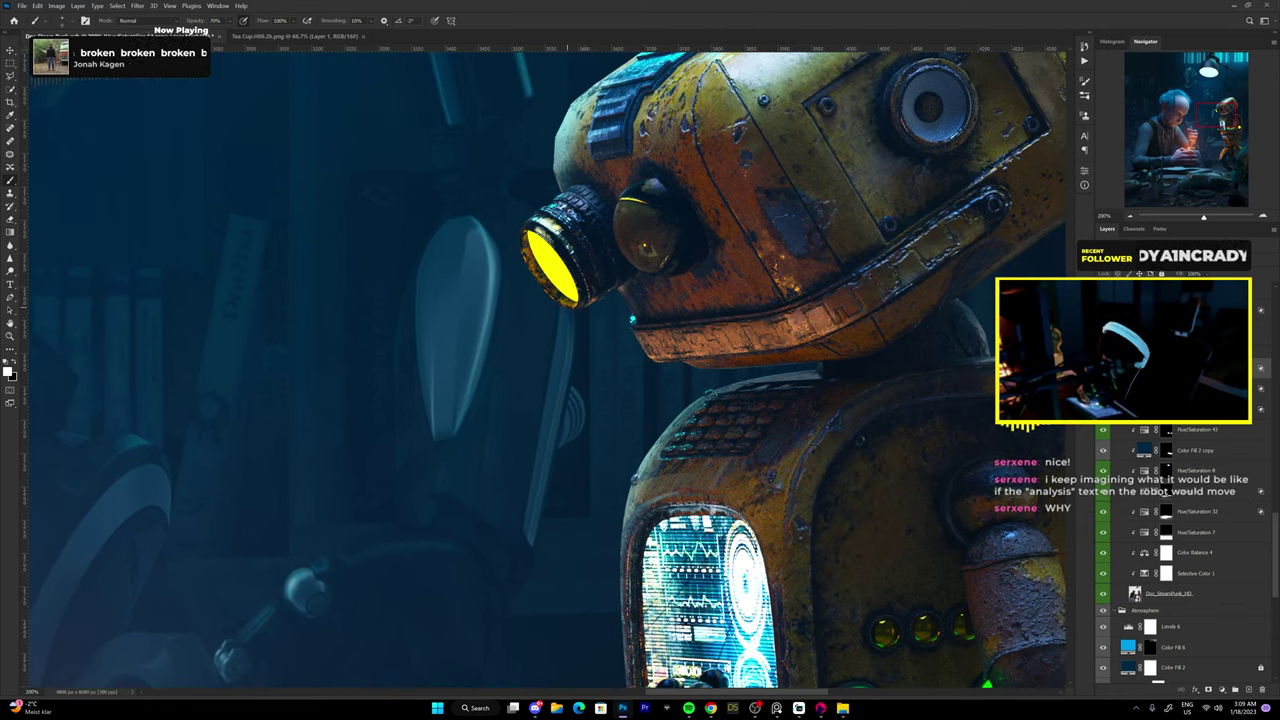
key(ctrl+s)
drag(632, 320, 643, 165)
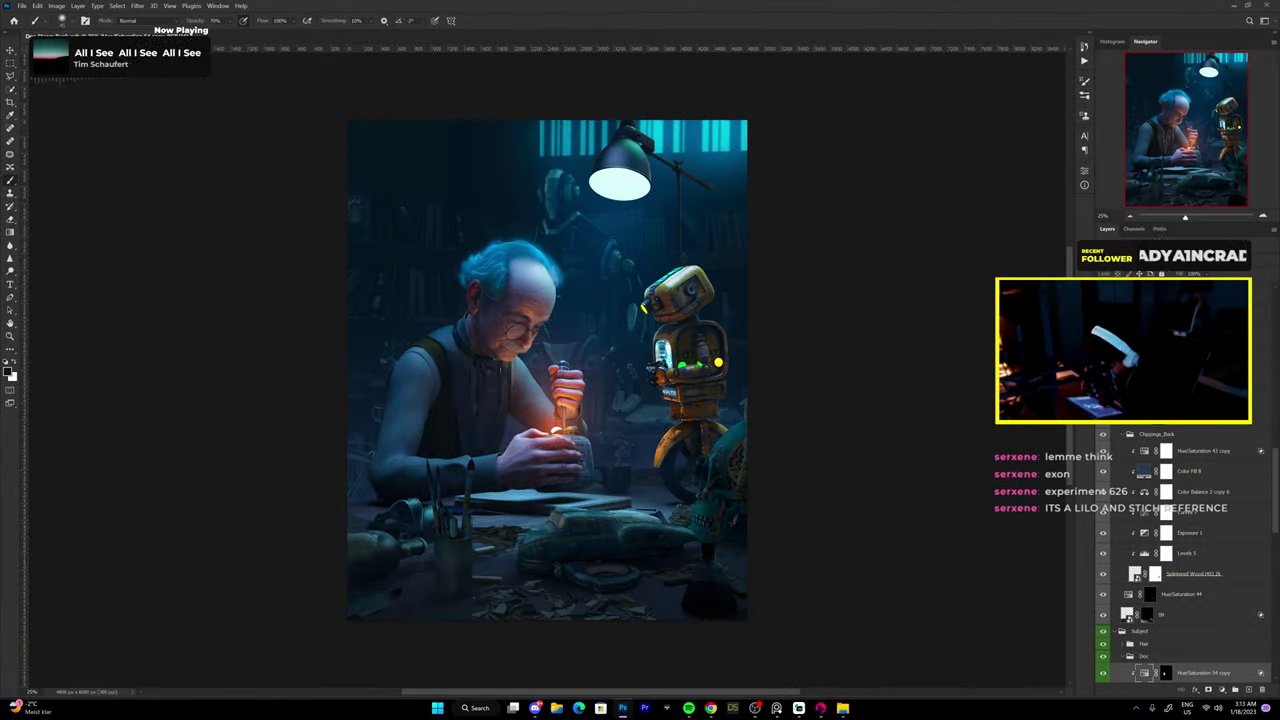
scroll(666, 347, up, 3)
scroll(666, 347, up, 2)
scroll(666, 347, up, 2)
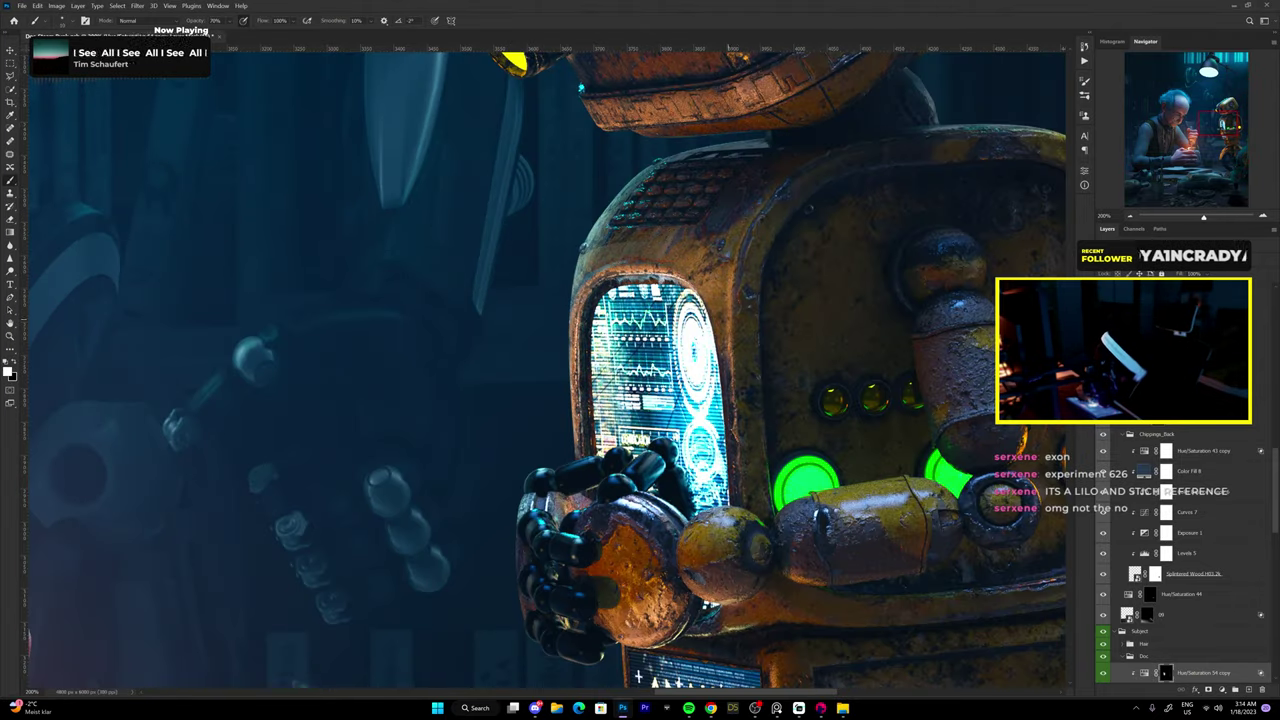
scroll(707, 257, down, 5)
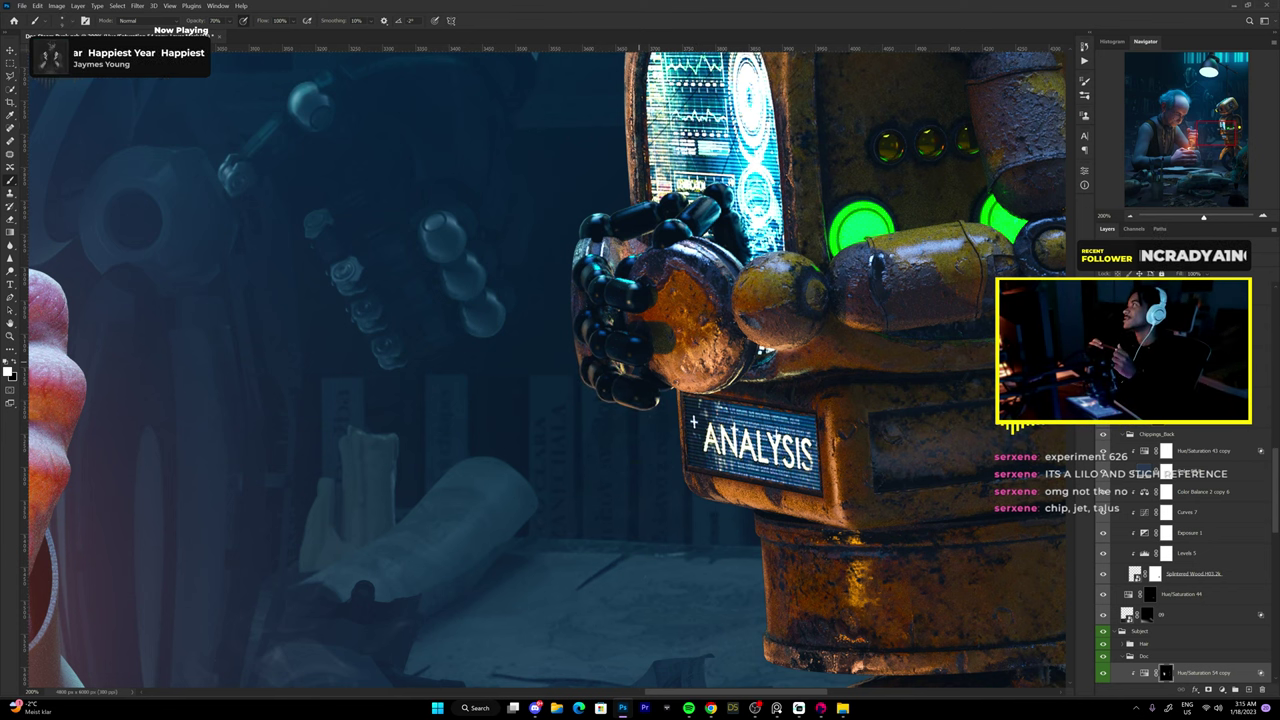
scroll(546, 370, down, 3)
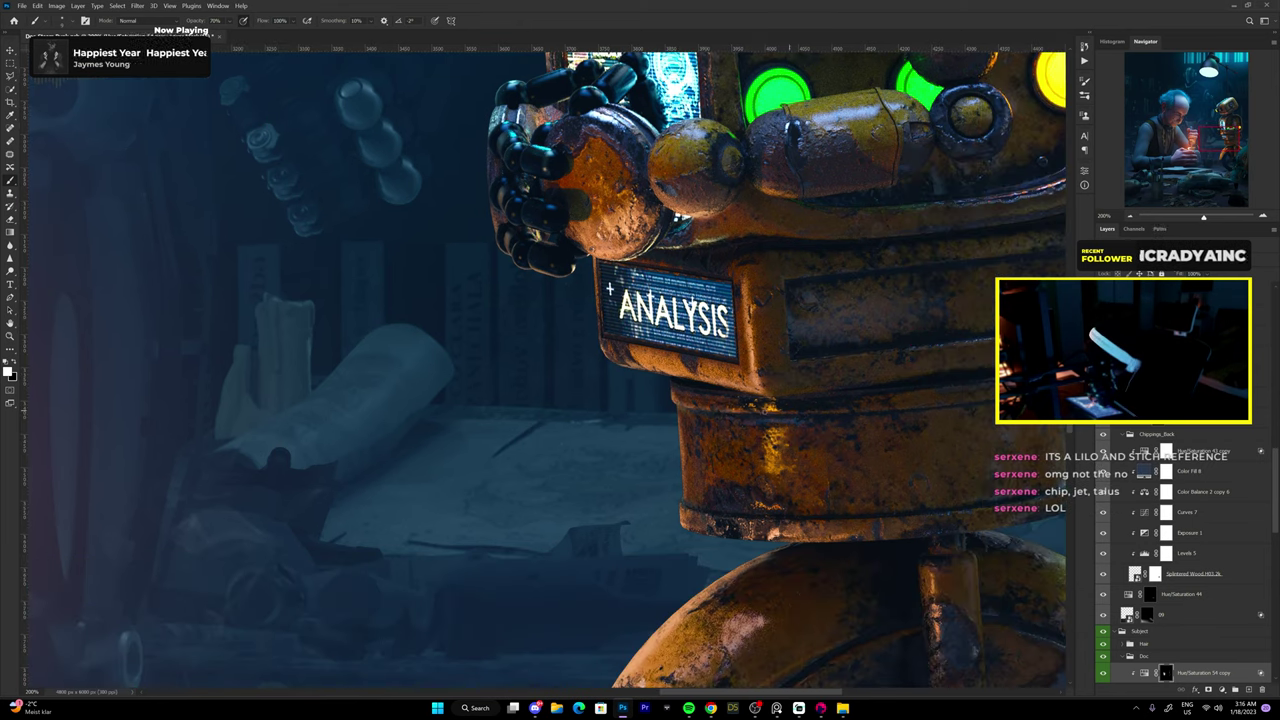
scroll(608, 289, down, 5)
scroll(760, 420, up, 3)
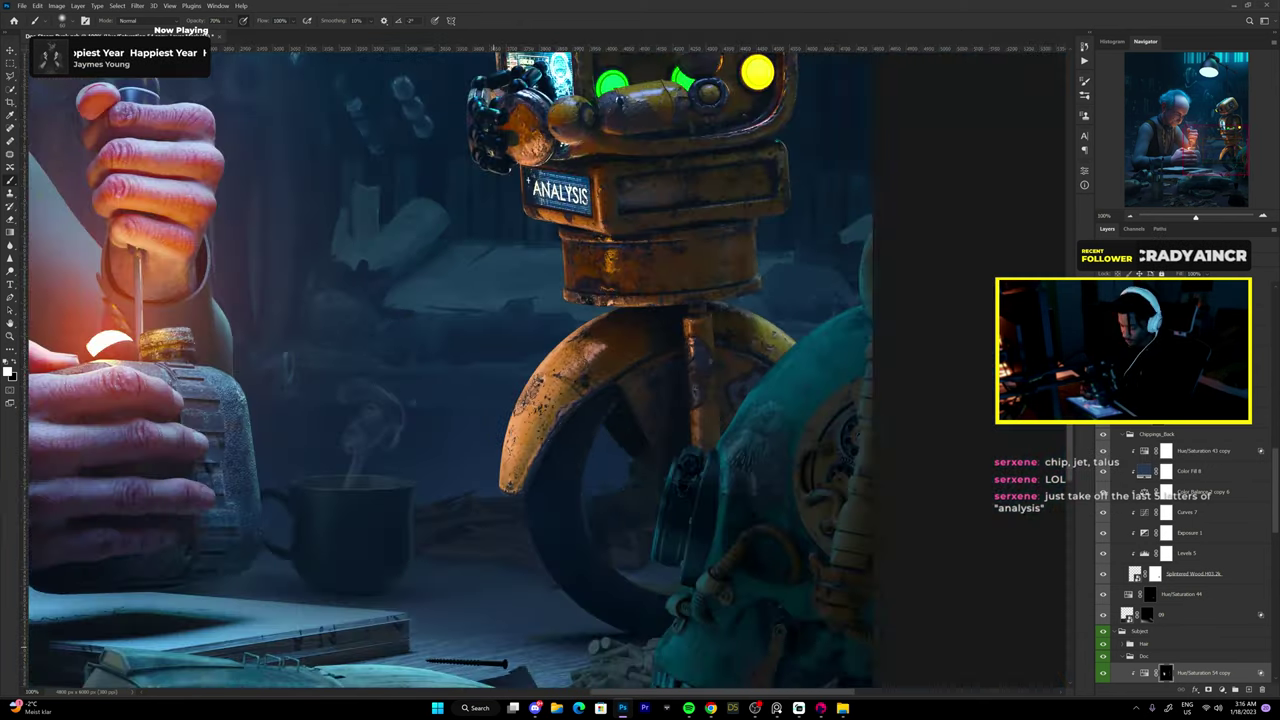
scroll(760, 420, up, 2)
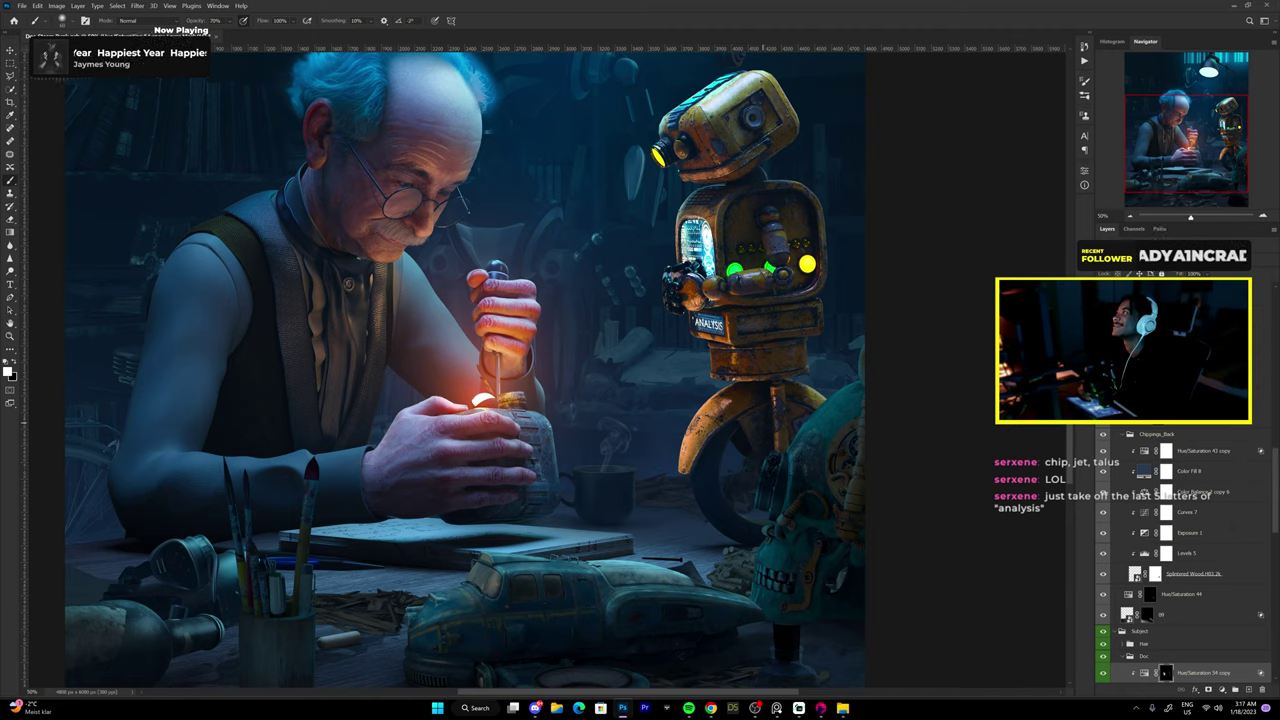
scroll(529, 357, up, 3)
scroll(600, 300, up, 3)
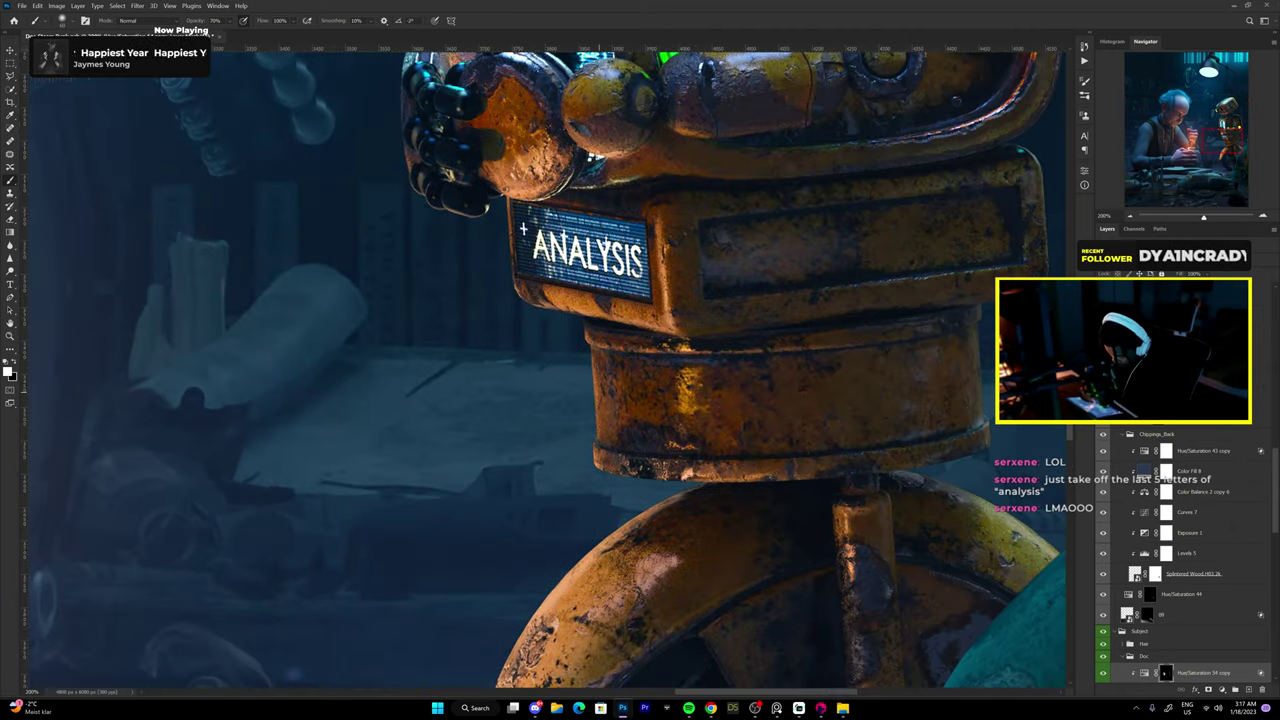
scroll(664, 437, down, 1)
mouse_move(664, 437)
mouse_down()
mouse_move(535, 455)
mouse_move(436, 617)
mouse_up()
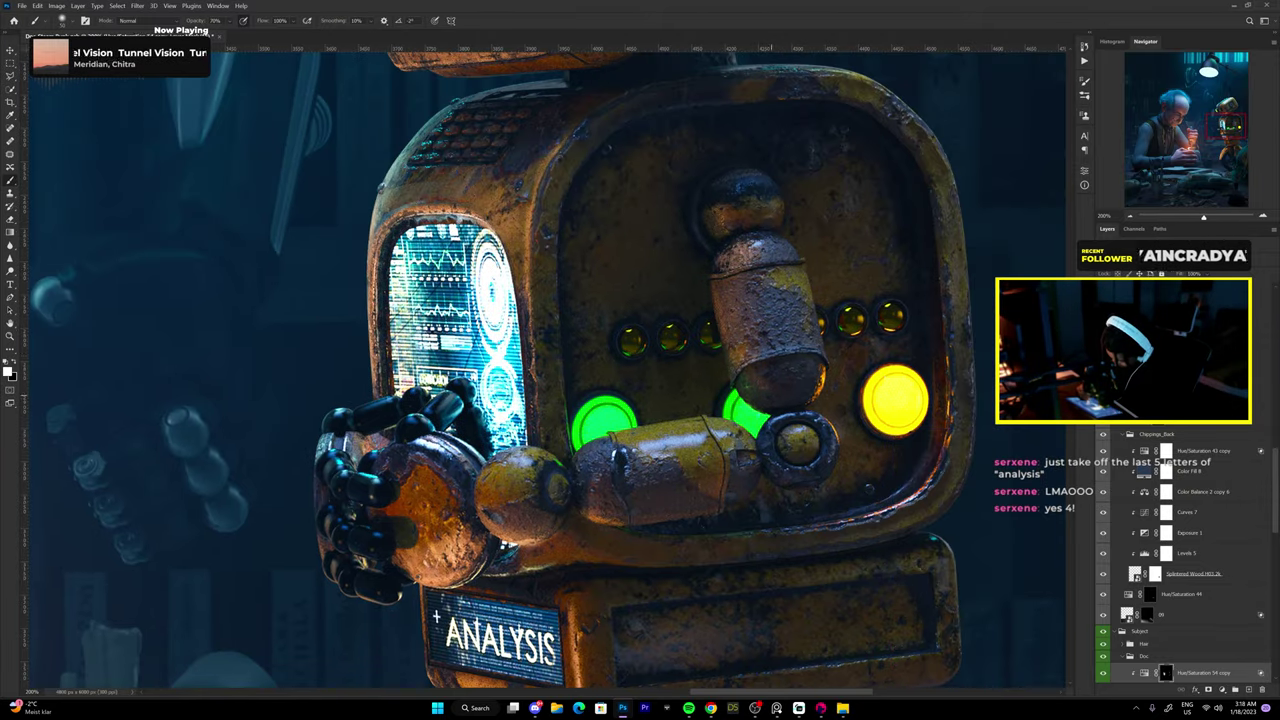
drag(400, 420, 490, 620)
mouse_move(469, 256)
mouse_down()
mouse_move(649, 392)
mouse_move(655, 433)
mouse_up()
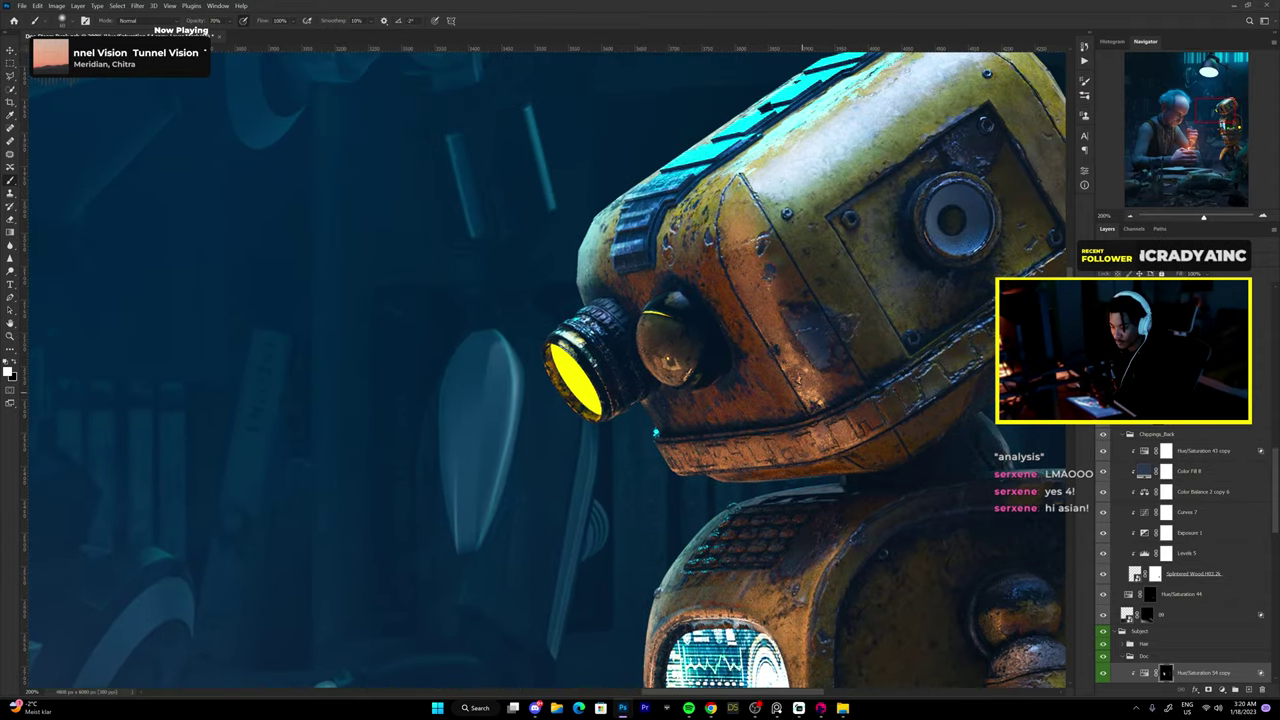
key(ctrl+minus)
key(ctrl+minus)
key(ctrl+minus)
key(ctrl+plus)
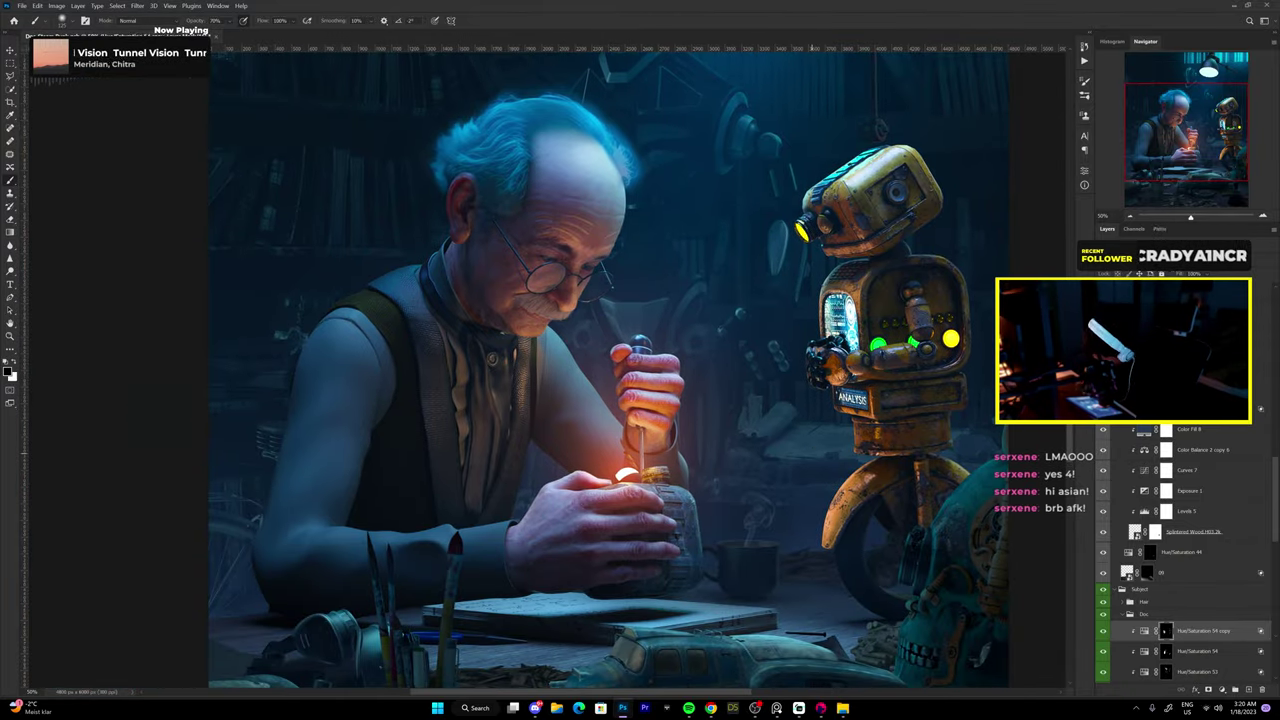
key(ctrl+plus)
key(ctrl+plus)
Brighten the old man's knuckles, then set a smaller brush at 30% opacity on the mask.
drag(810, 345, 630, 390)
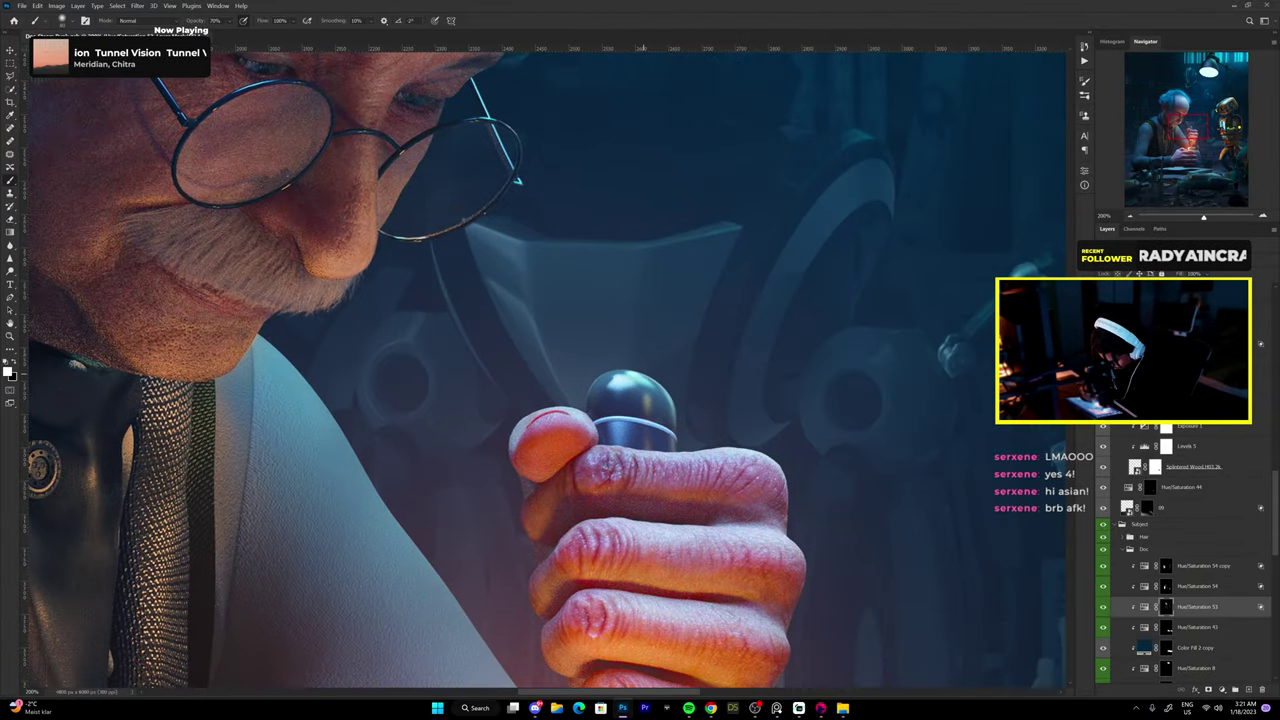
drag(540, 420, 782, 490)
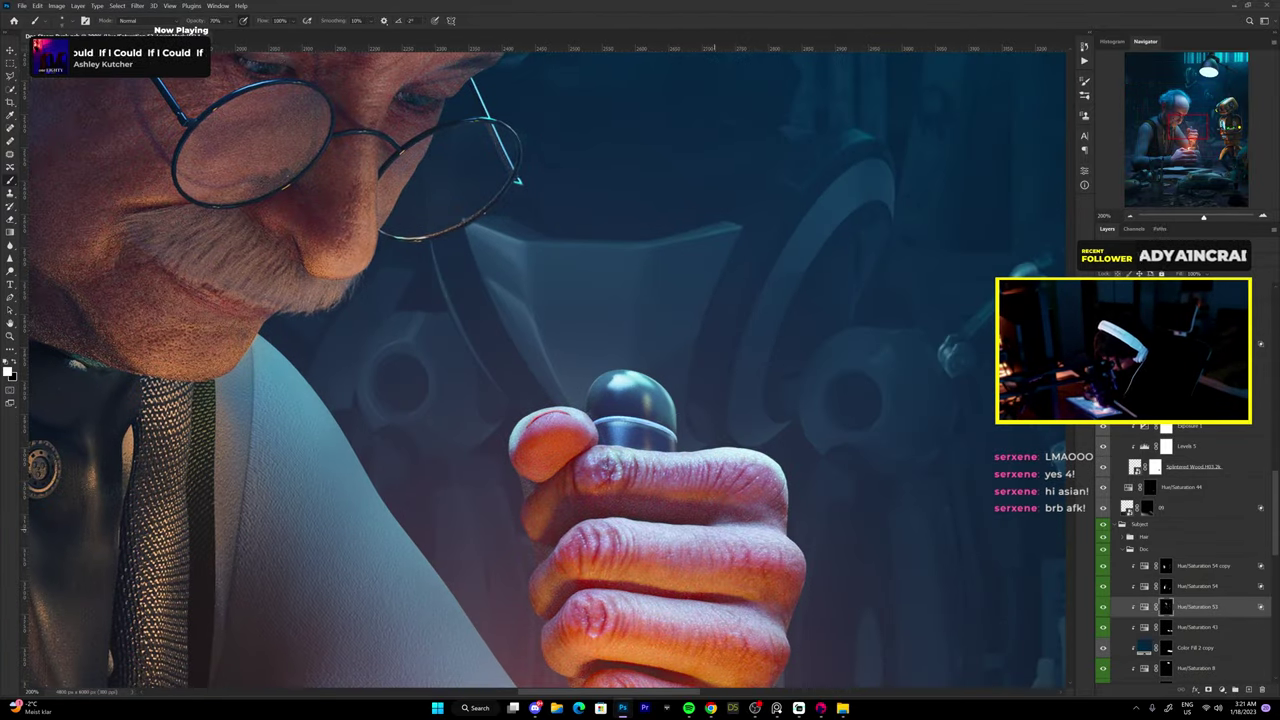
key(ctrl+minus)
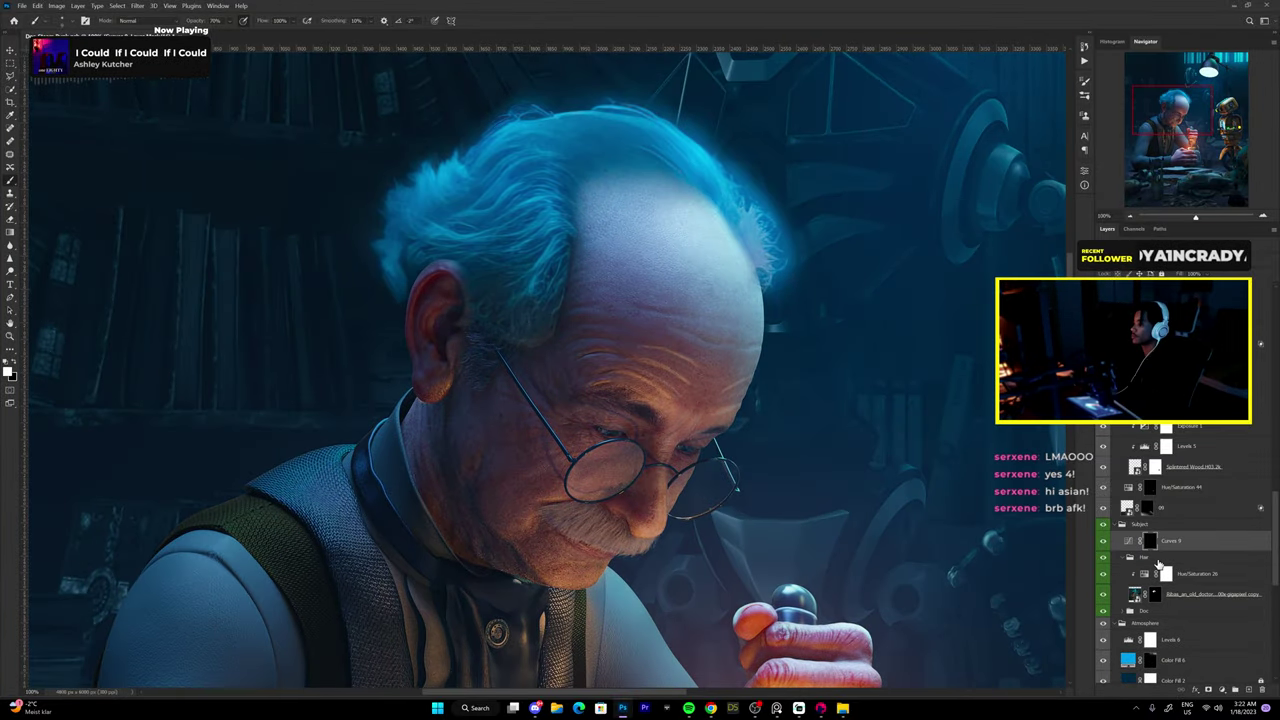
click(1144, 549)
click(1155, 569)
key(bracketleft)
key(bracketleft)
key(bracketleft)
key(3)
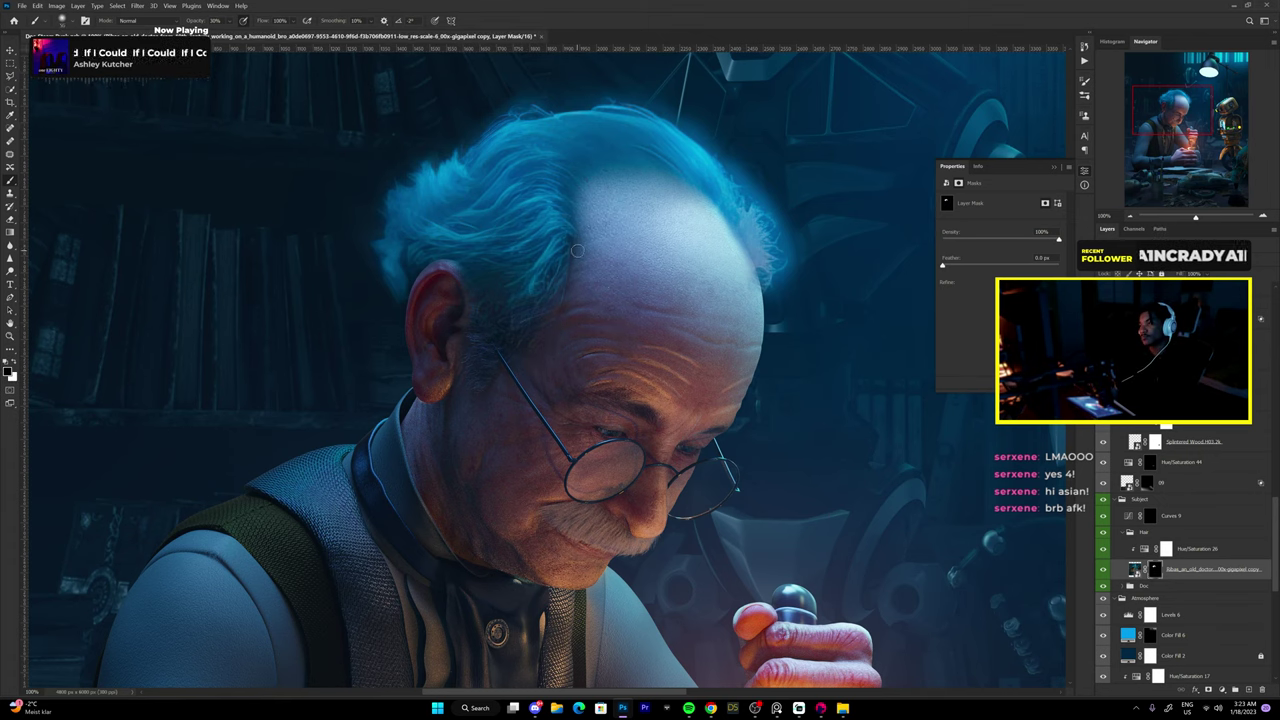
Shift the hue on Hue/Saturation 26 and paint the mask along the hair edge.
click(1144, 549)
drag(1003, 240, 1010, 240)
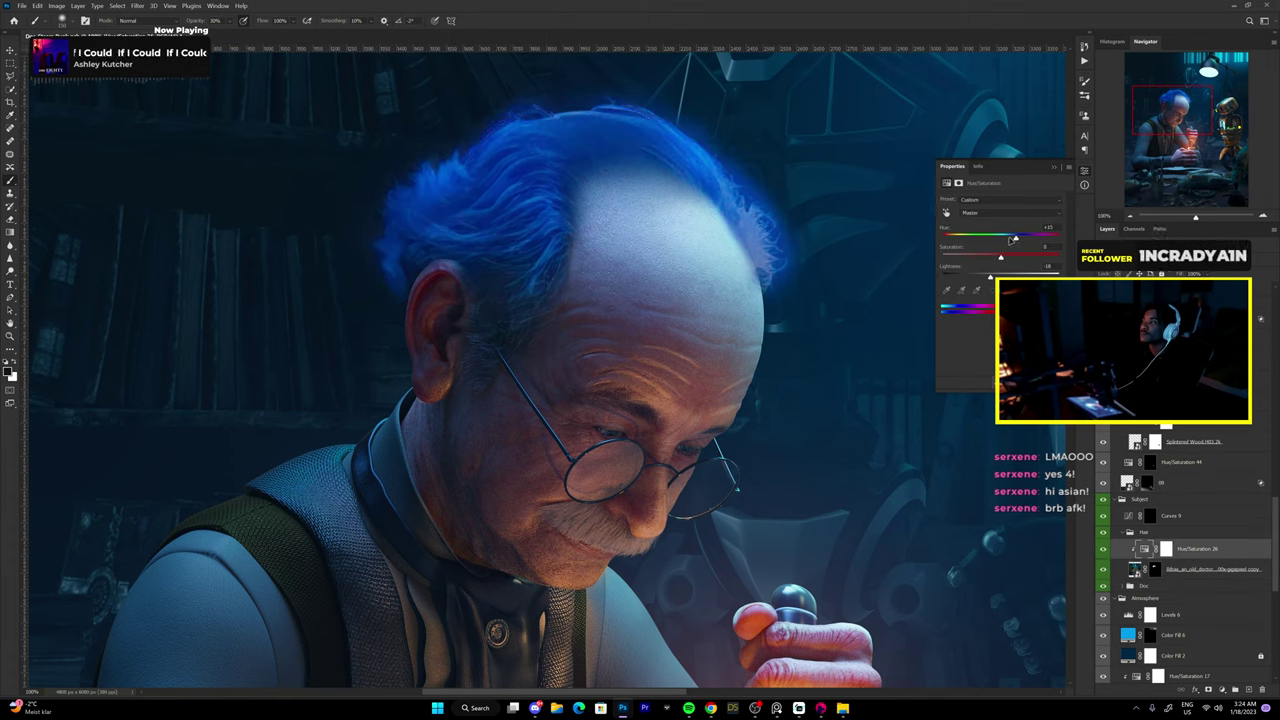
click(1155, 569)
scroll(600, 350, up, 2)
drag(685, 180, 795, 287)
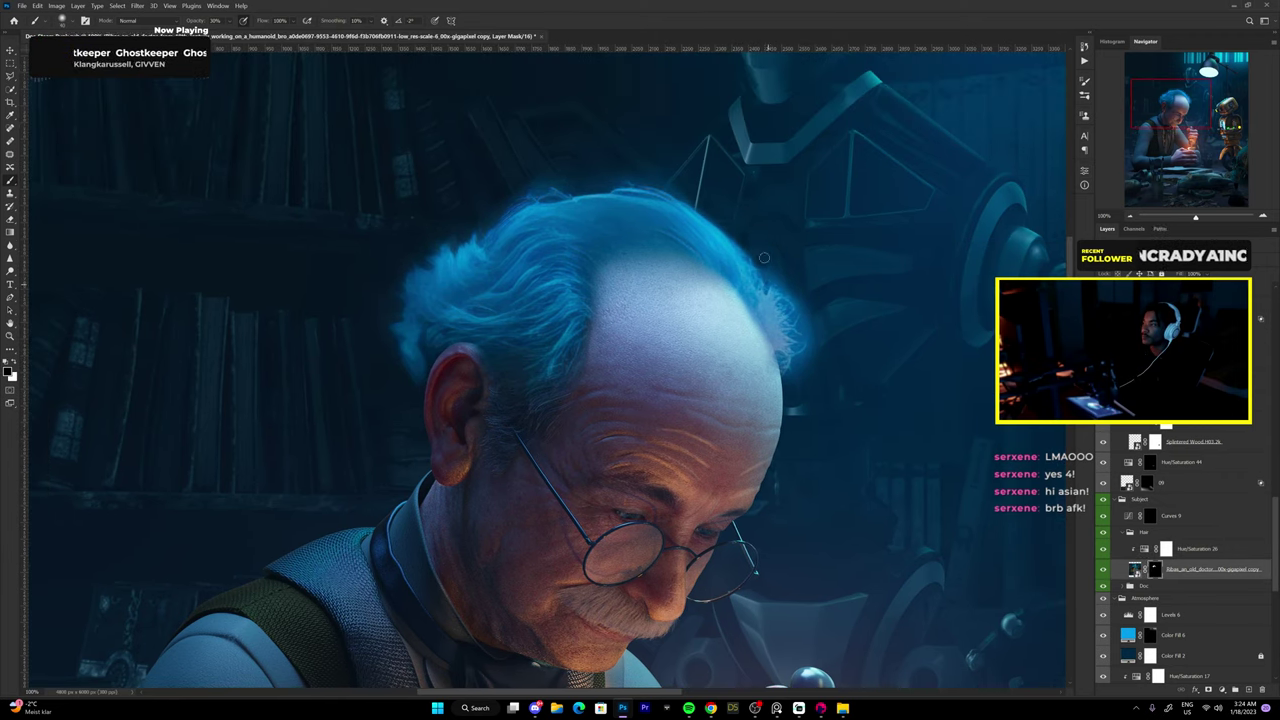
key(x)
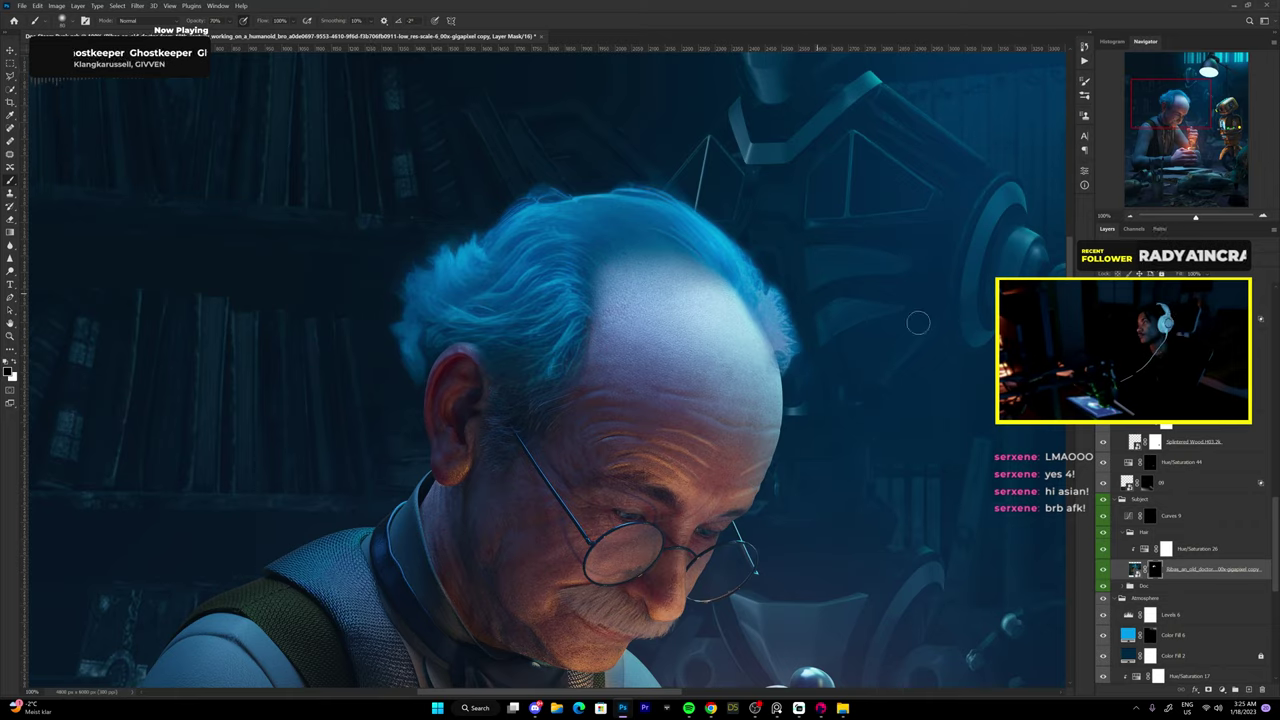
Add a blue Color Fill 12 layer and invert its mask to hide it.
key(ctrl+shift+n)
key(ctrl+i)
scroll(789, 334, up, 2)
scroll(789, 334, up, 2)
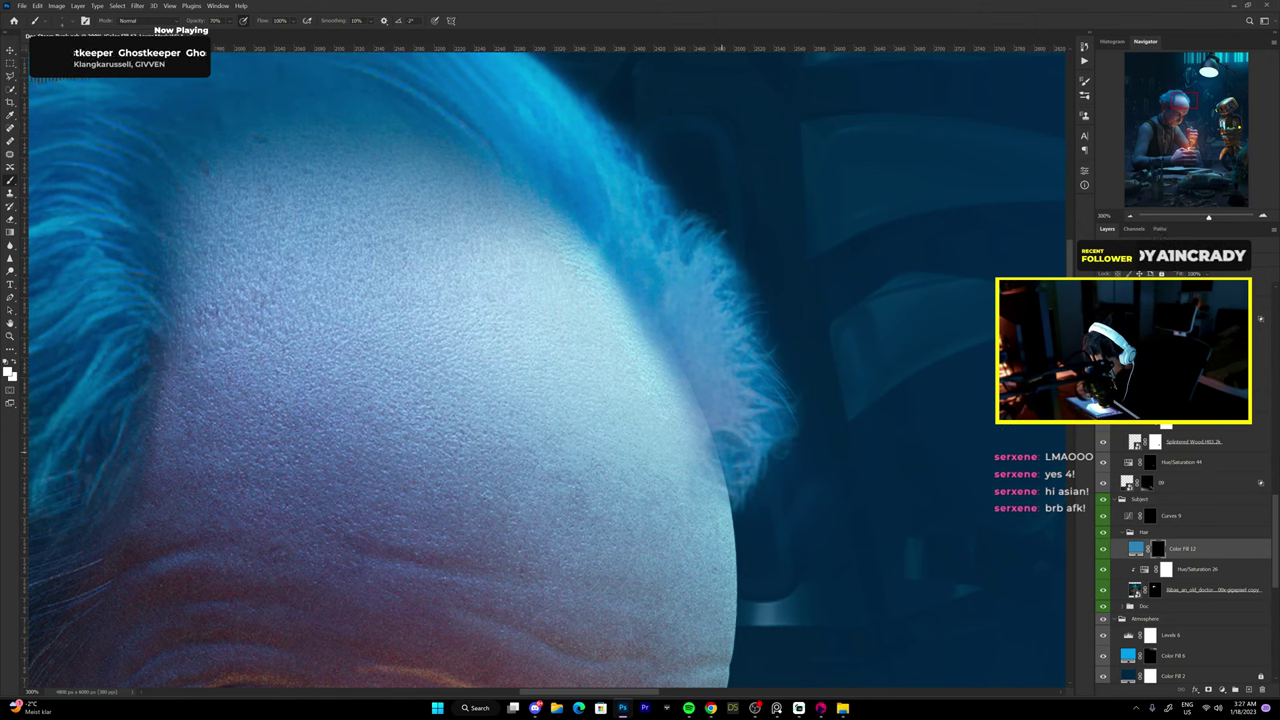
Paint bright blue strands along the hair edge on the Color Fill 12 mask.
drag(600, 360, 630, 408)
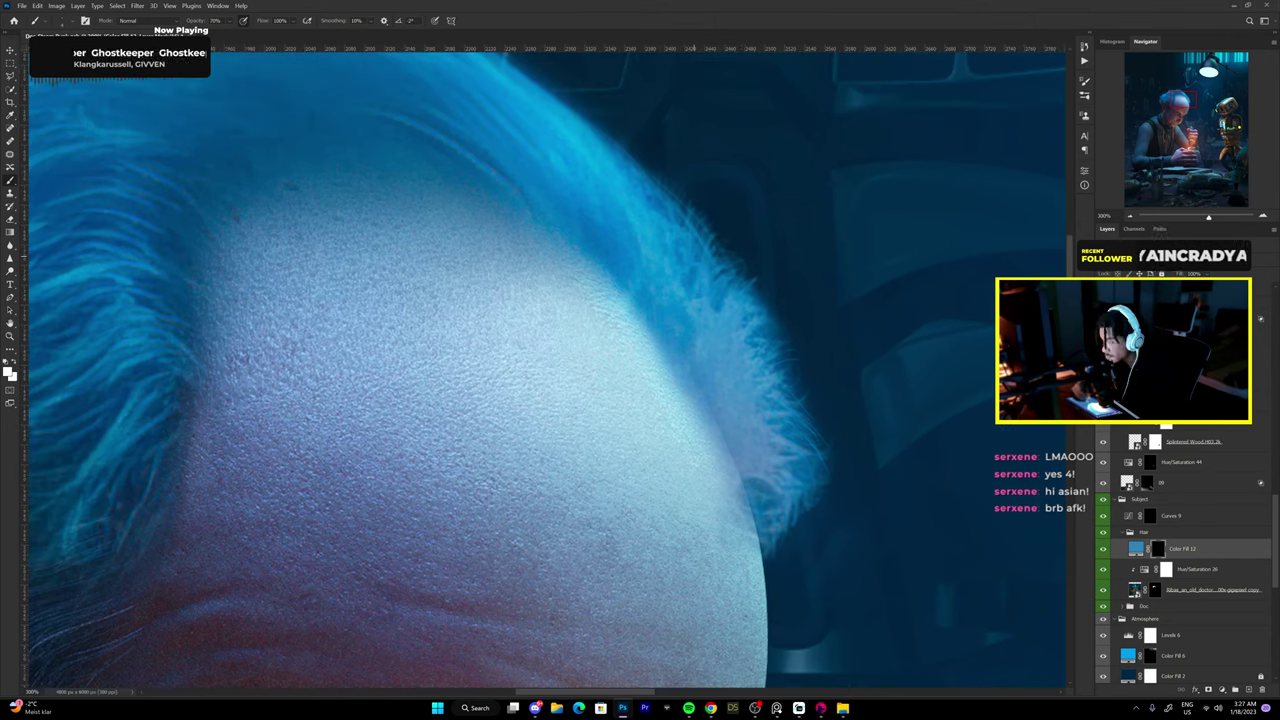
drag(600, 360, 640, 410)
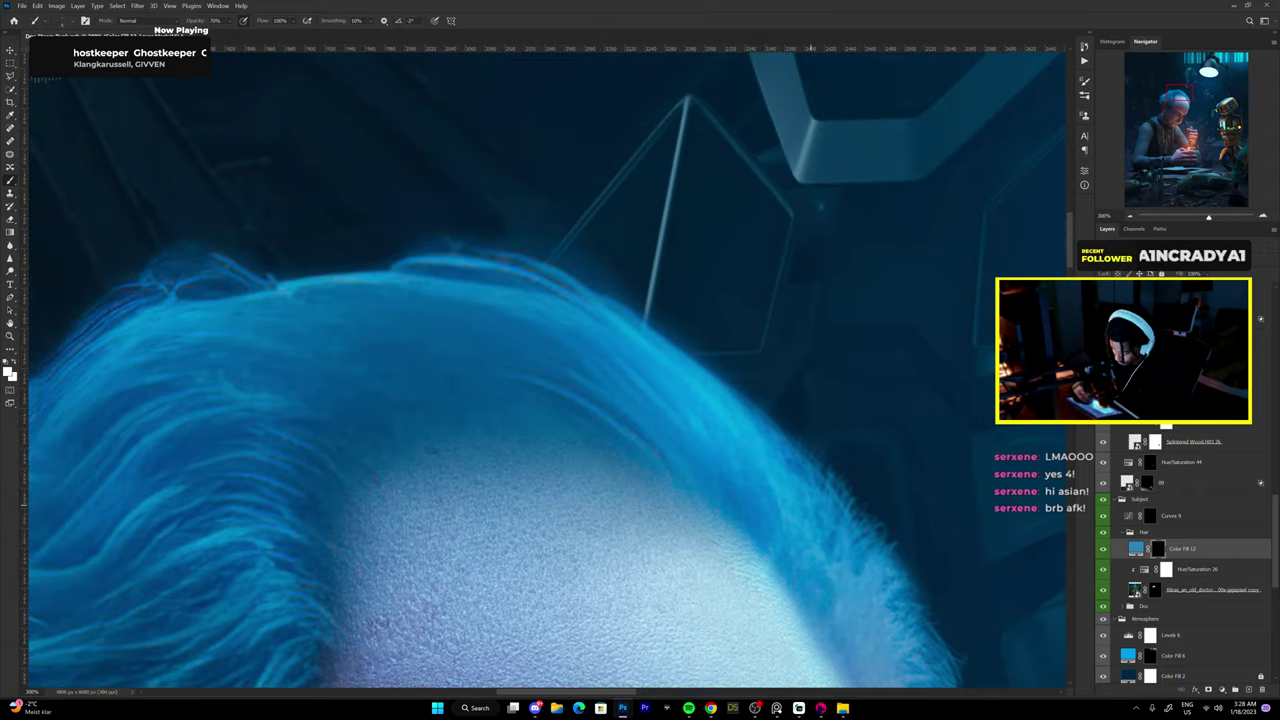
drag(600, 300, 650, 540)
drag(400, 330, 820, 380)
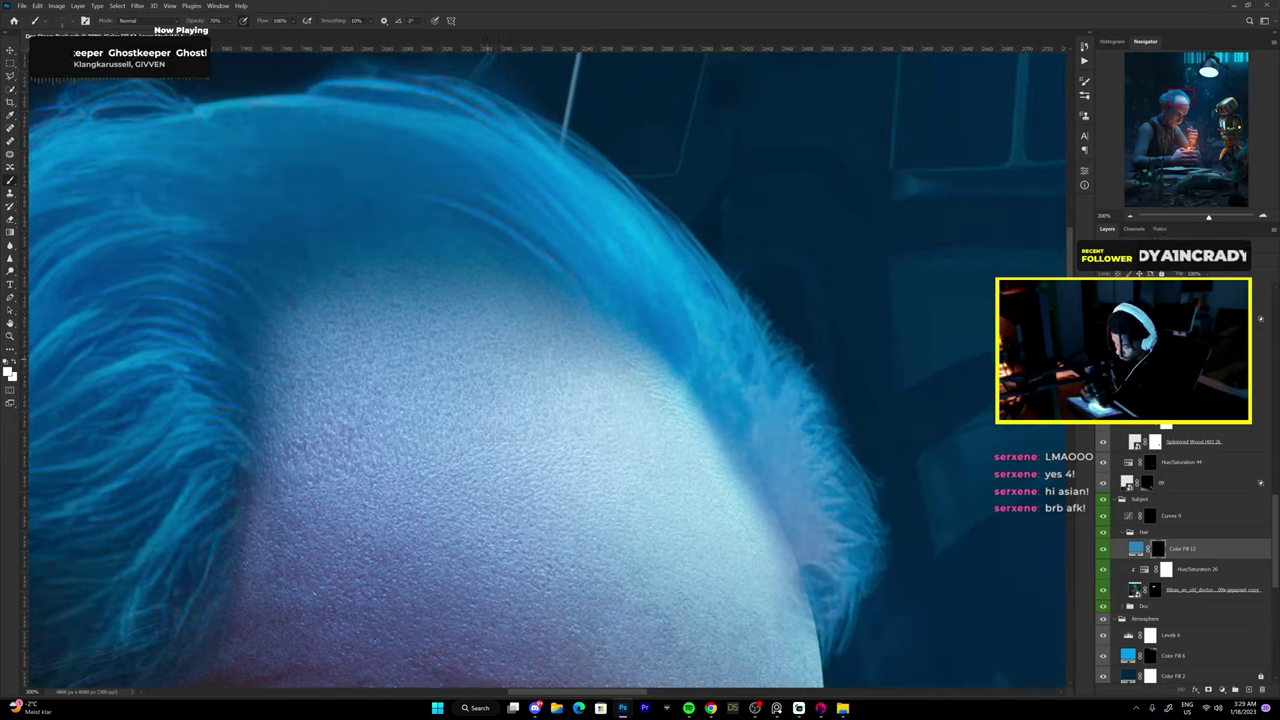
drag(700, 460, 150, 290)
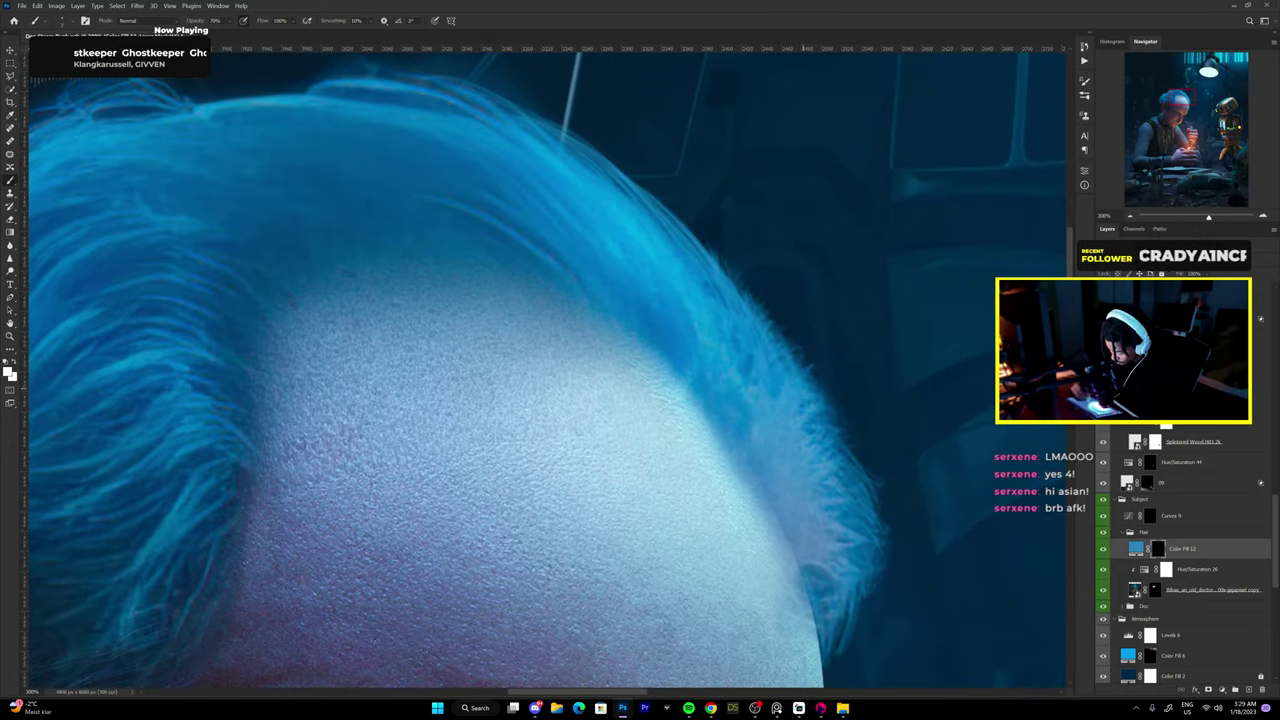
key(ctrl+minus)
key(ctrl+minus)
key(ctrl+plus)
key(ctrl+plus)
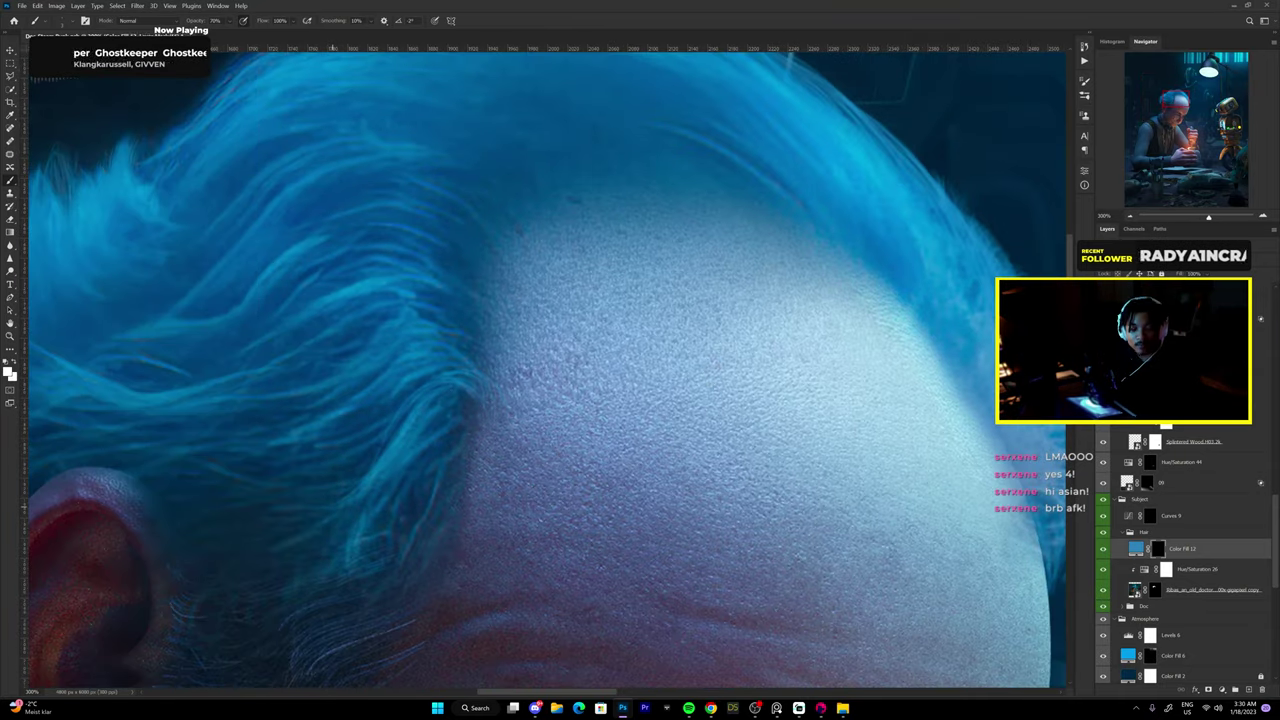
drag(420, 435, 520, 310)
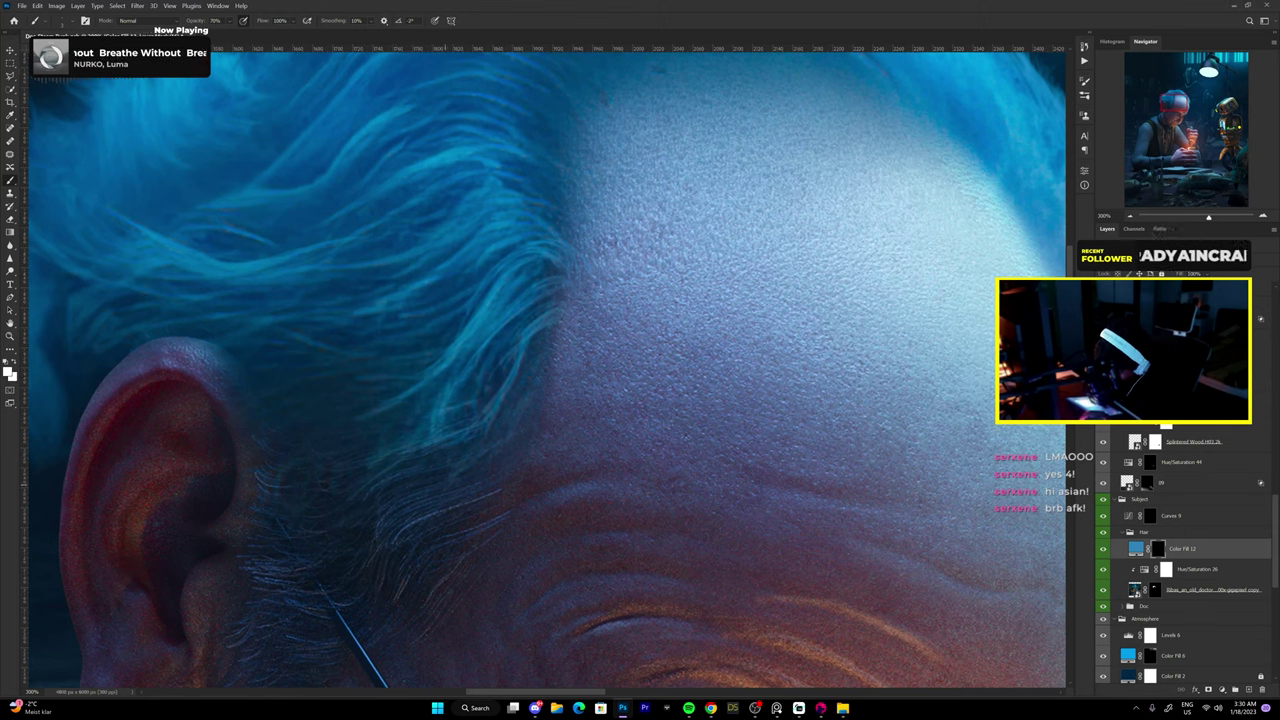
mouse_move(537, 371)
mouse_down()
mouse_move(487, 435)
mouse_move(450, 525)
mouse_move(472, 554)
mouse_up()
scroll(515, 218, up, 3)
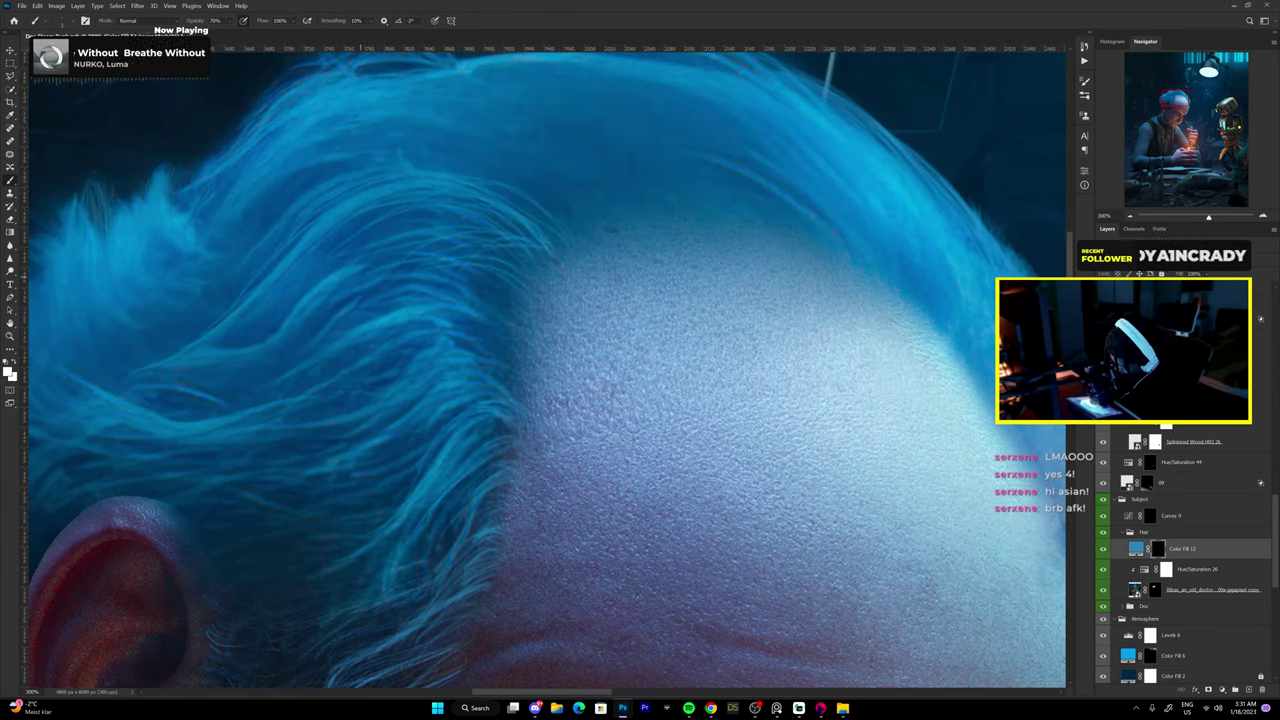
Duplicate Color Fill 12 and give the copy a darker blue with a black mask.
drag(390, 400, 450, 300)
mouse_move(570, 134)
mouse_down()
mouse_move(470, 394)
mouse_move(589, 174)
mouse_up()
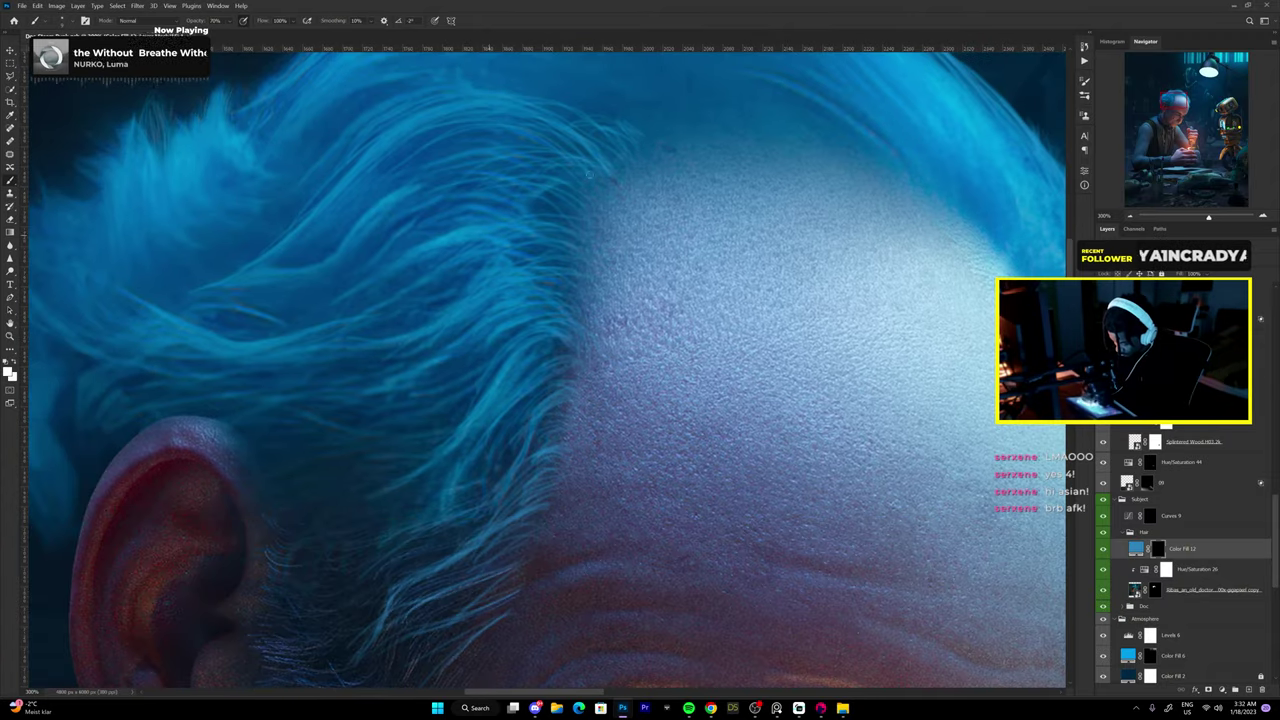
drag(500, 430, 580, 330)
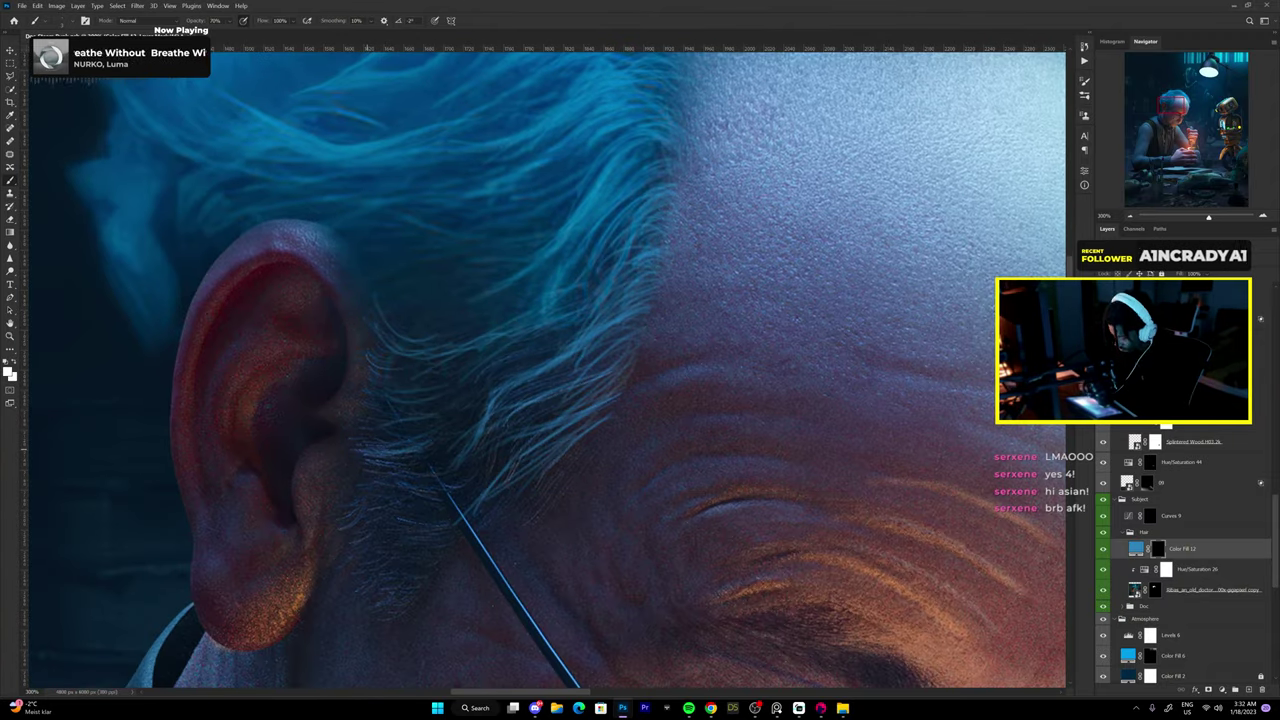
key(ctrl+j)
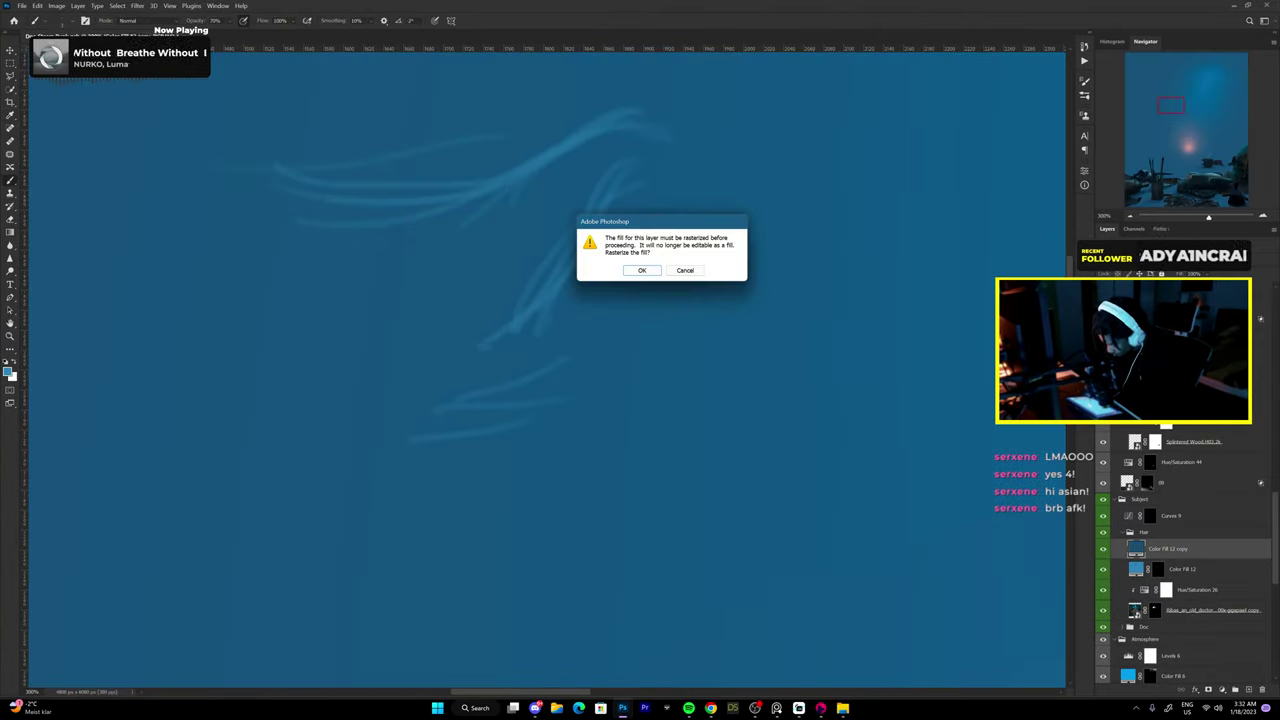
alt+click(1219, 689)
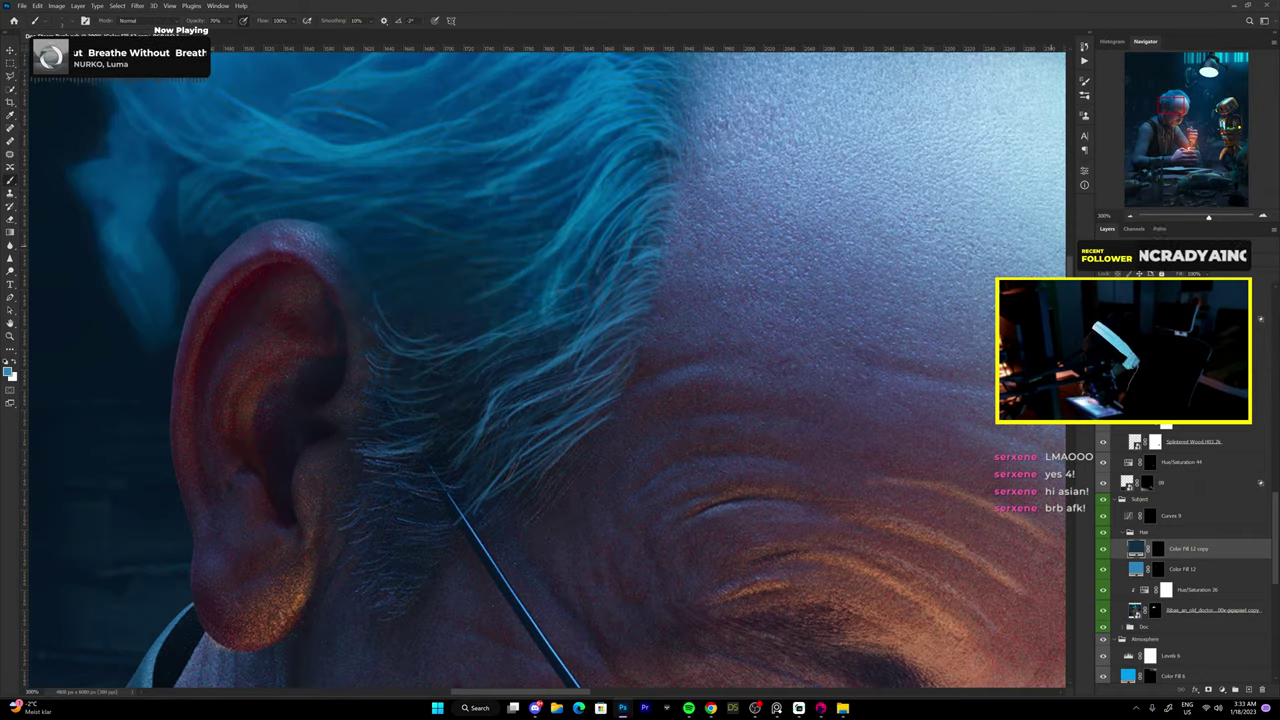
Paint fine hair strands along the top hairline on the Color Fill 12 layer.
drag(500, 250, 430, 460)
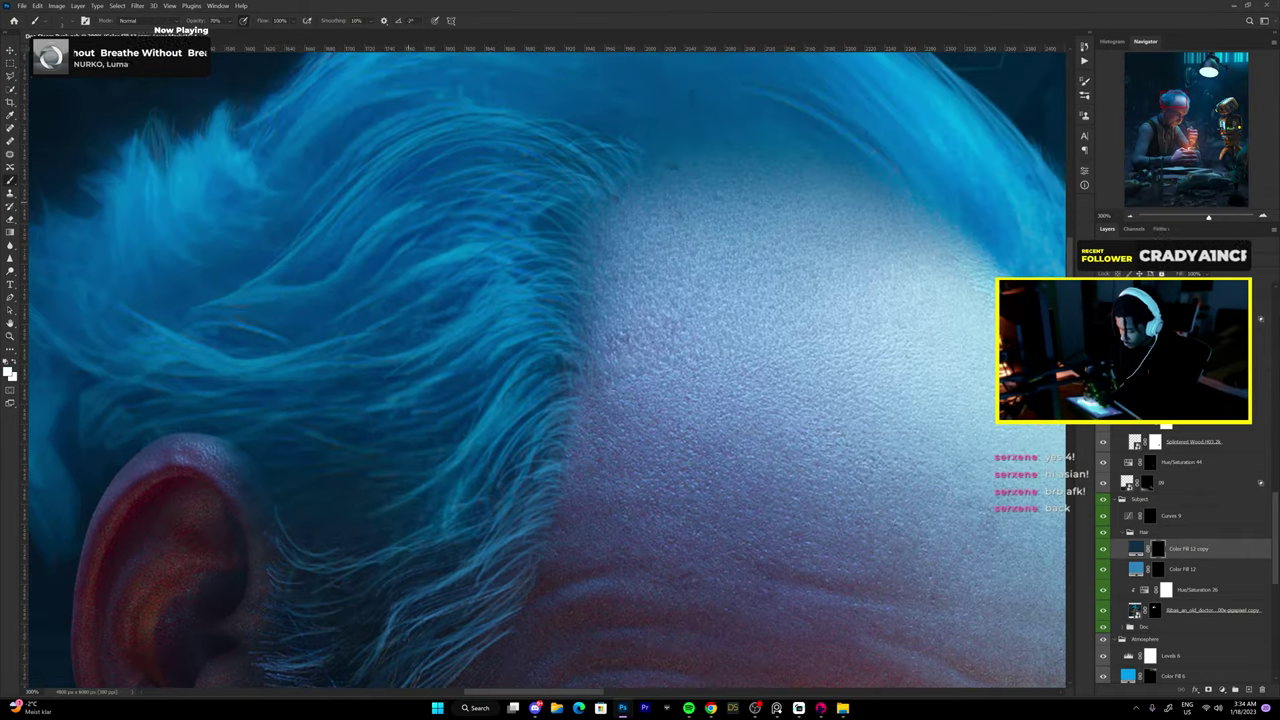
drag(513, 537, 113, 597)
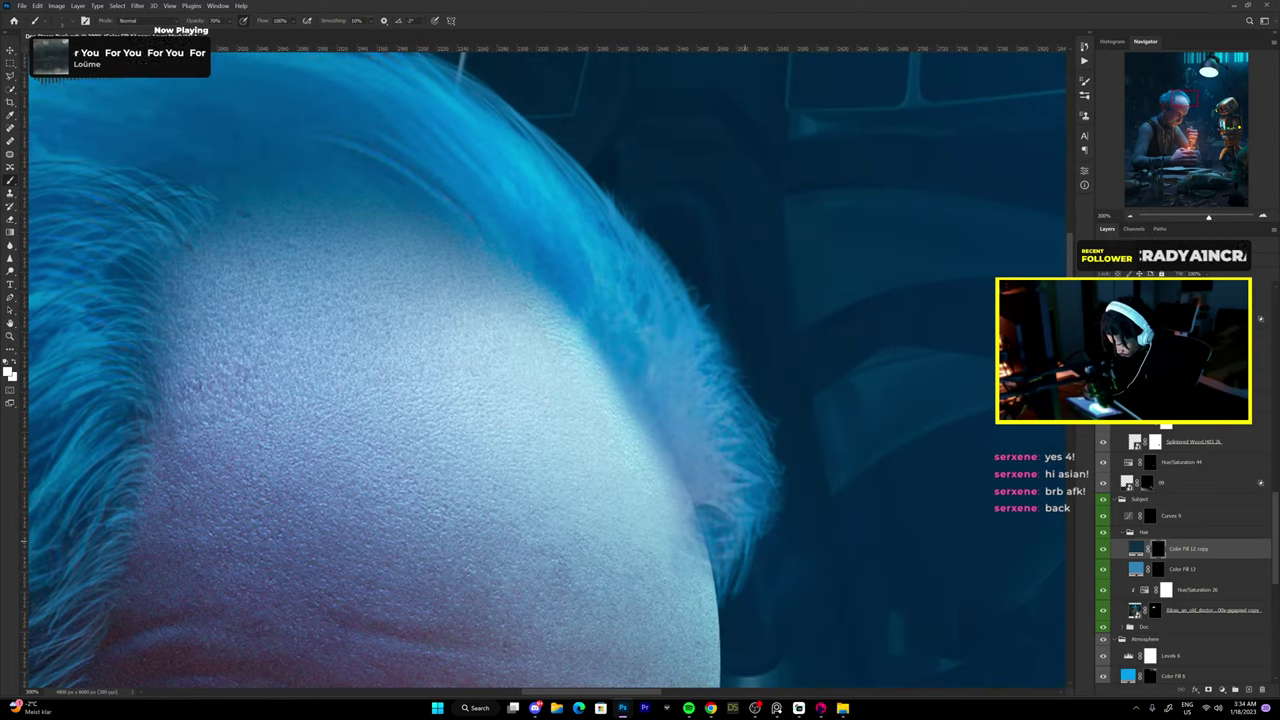
drag(560, 270, 1000, 470)
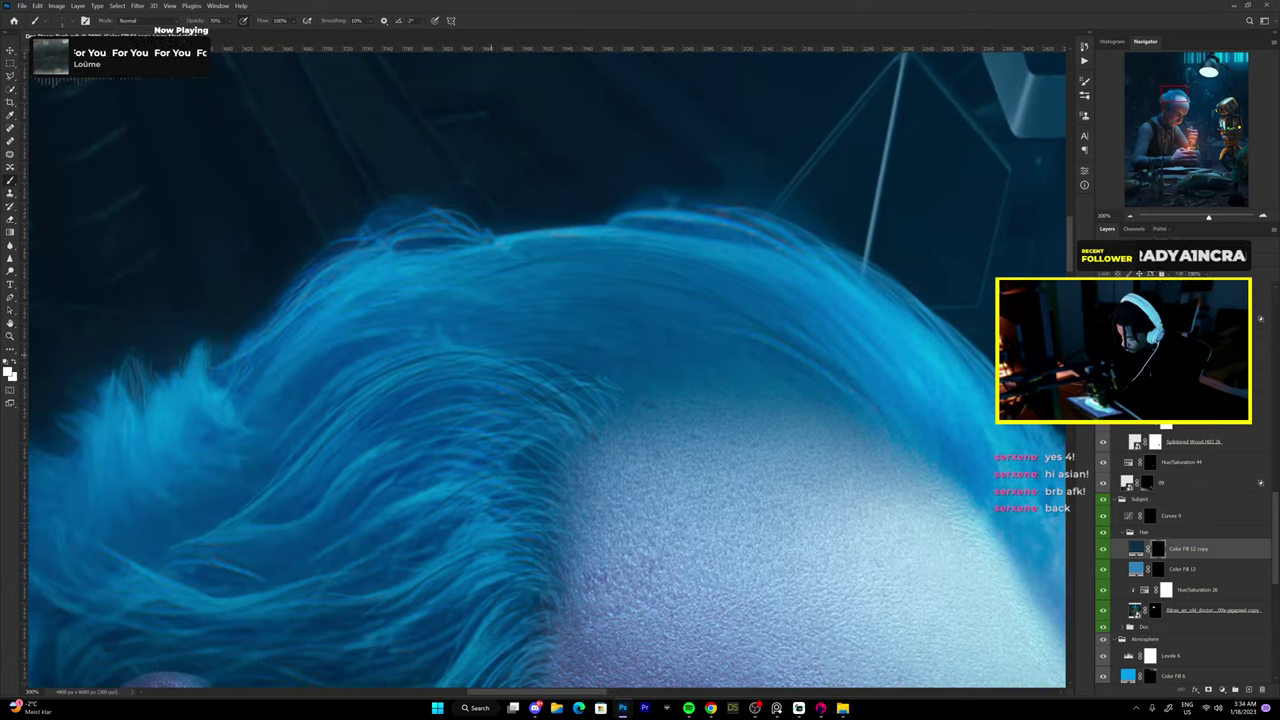
key(alt+bracketleft)
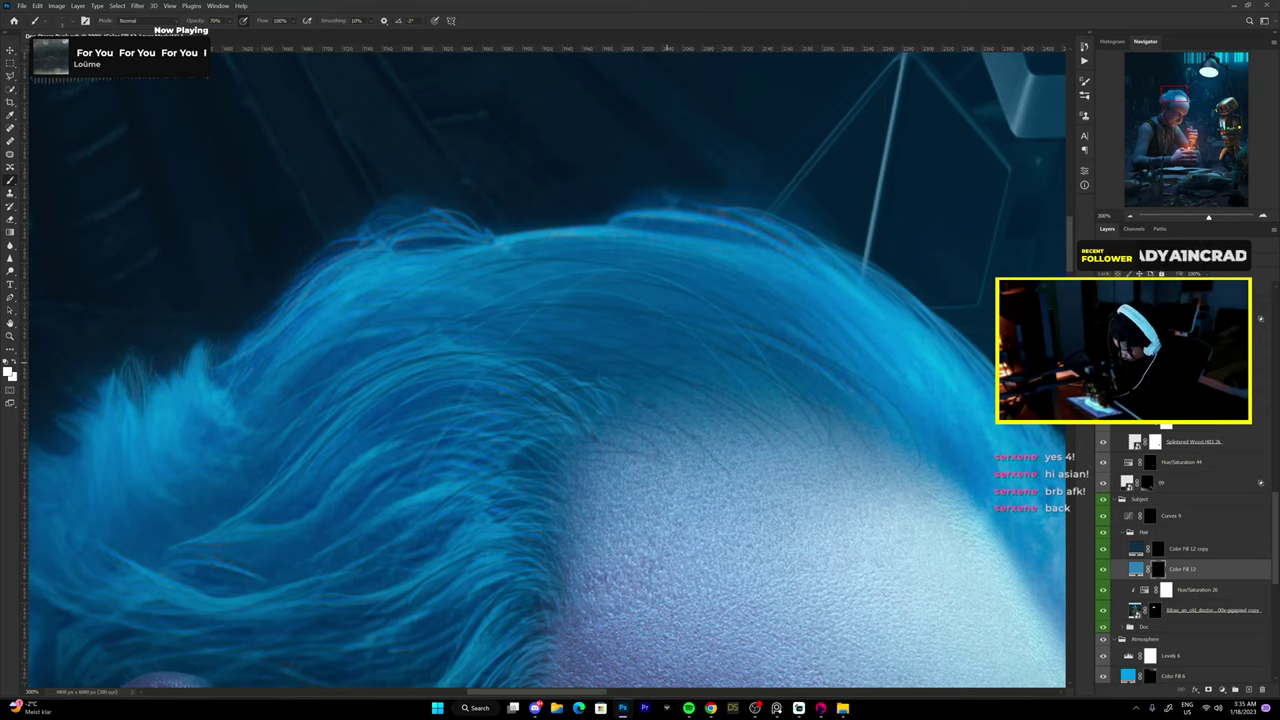
mouse_move(440, 240)
mouse_down()
mouse_move(780, 195)
mouse_move(705, 200)
mouse_up()
drag(455, 220, 745, 192)
drag(515, 222, 620, 210)
key(alt+bracketright)
Toggle the hair colour fill on and off and inspect the hair up close.
key(ctrl+minus)
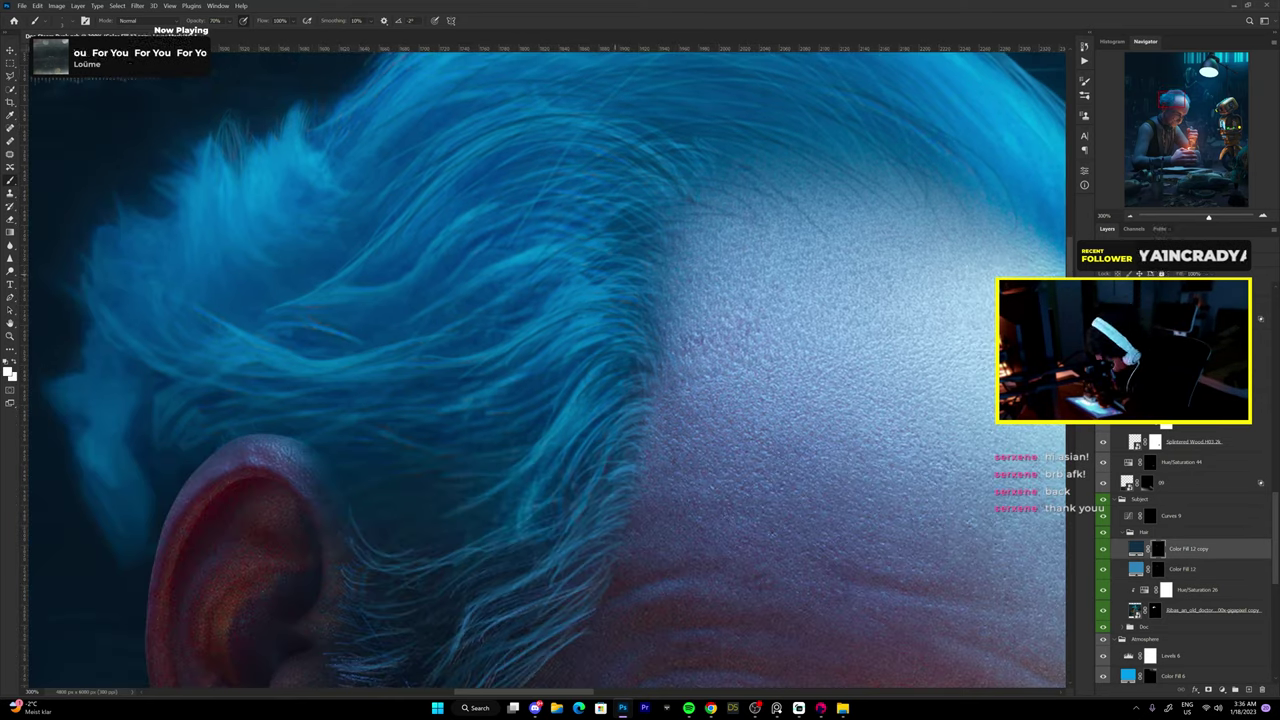
key(ctrl+minus)
key(ctrl+minus)
key(alt+bracketleft)
key(ctrl+comma)
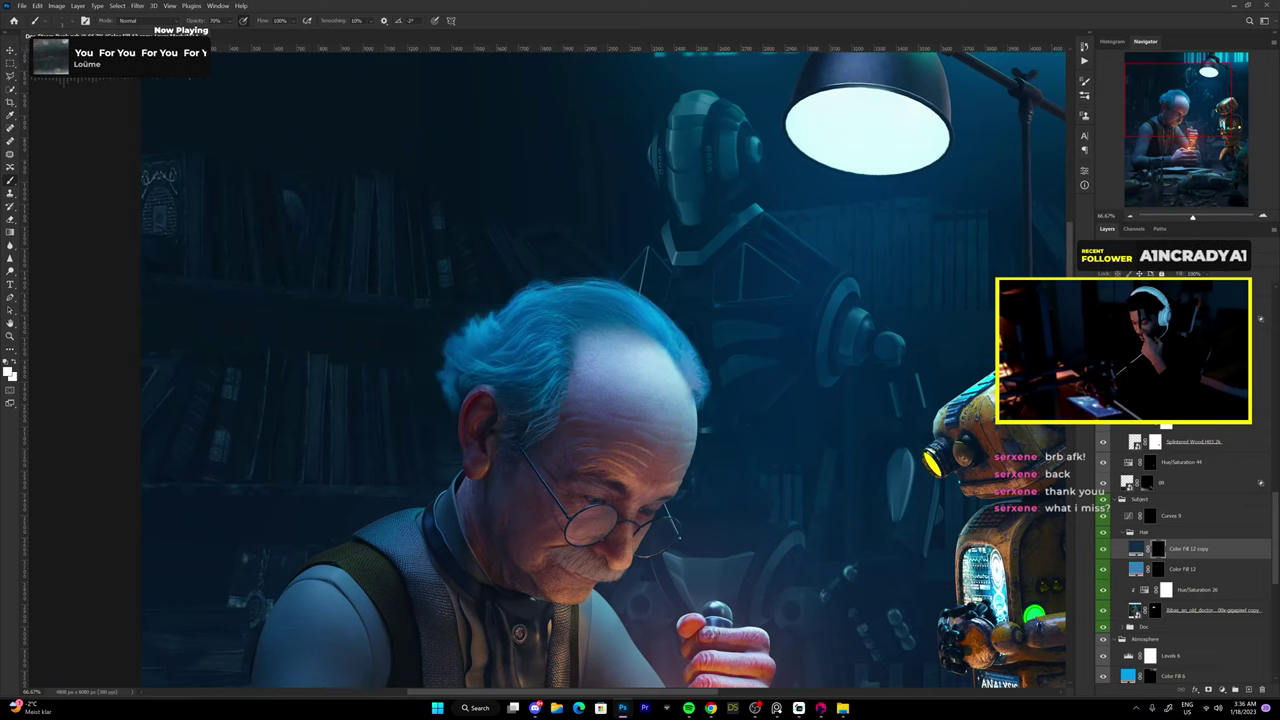
key(ctrl+comma)
key(ctrl+plus)
key(ctrl+plus)
key(ctrl+plus)
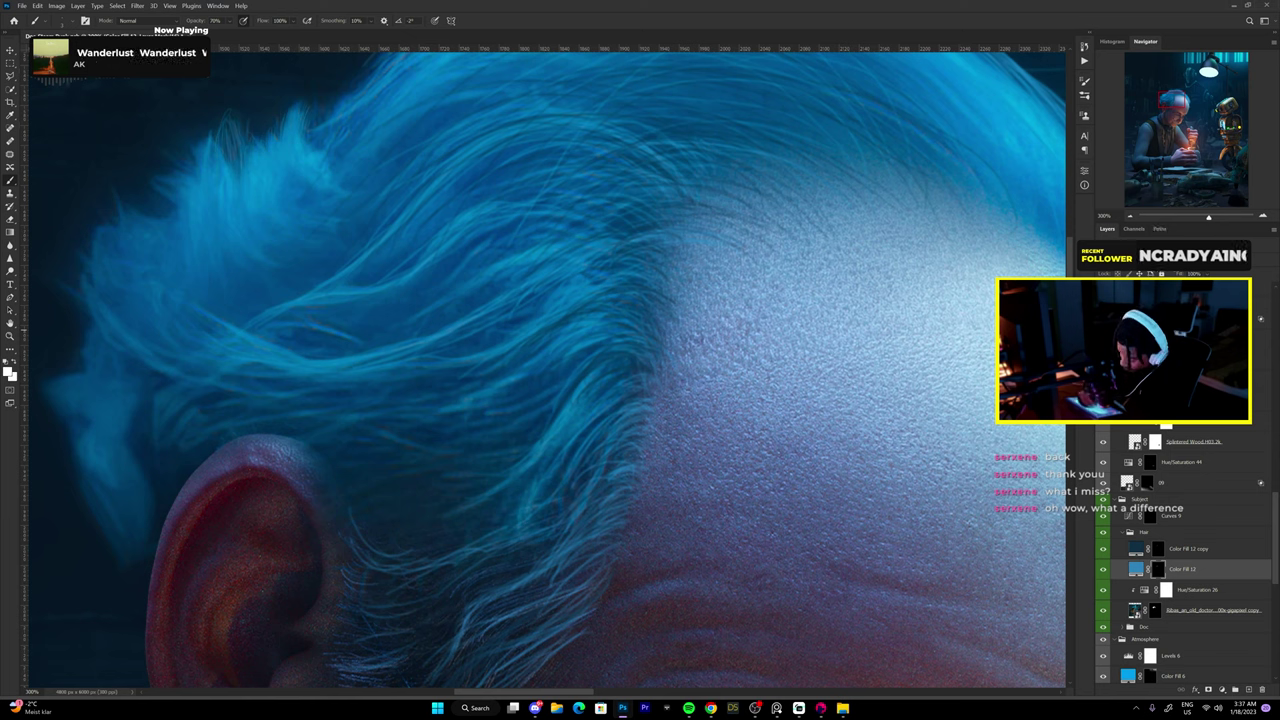
drag(530, 400, 720, 305)
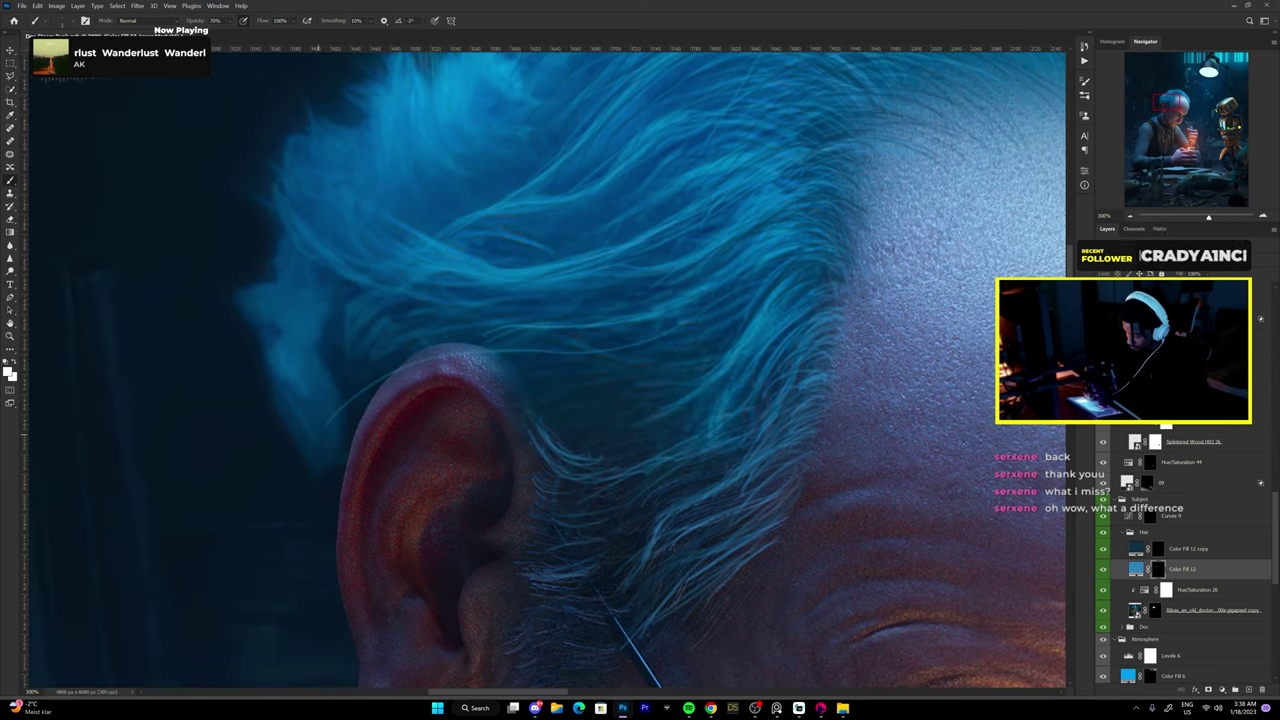
key(alt+bracketright)
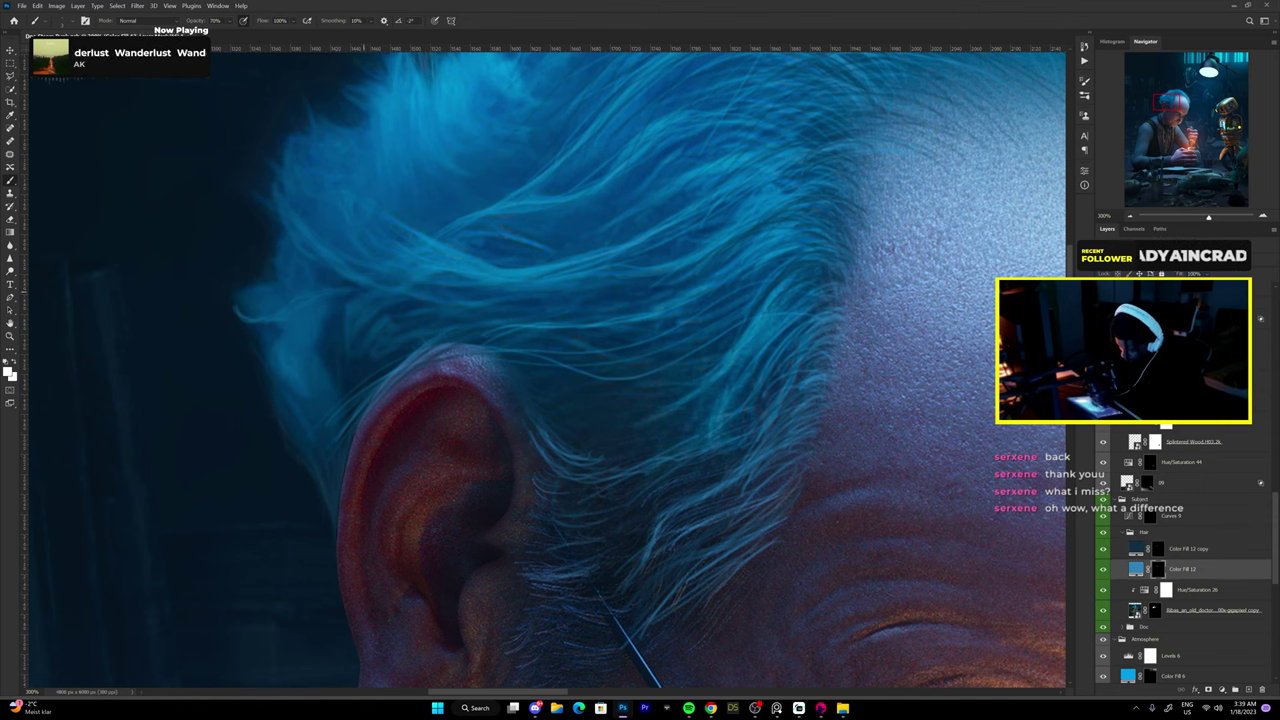
Zoom out to the whole image and drag the texture file onto the canvas.
key(ctrl+minus)
key(ctrl+minus)
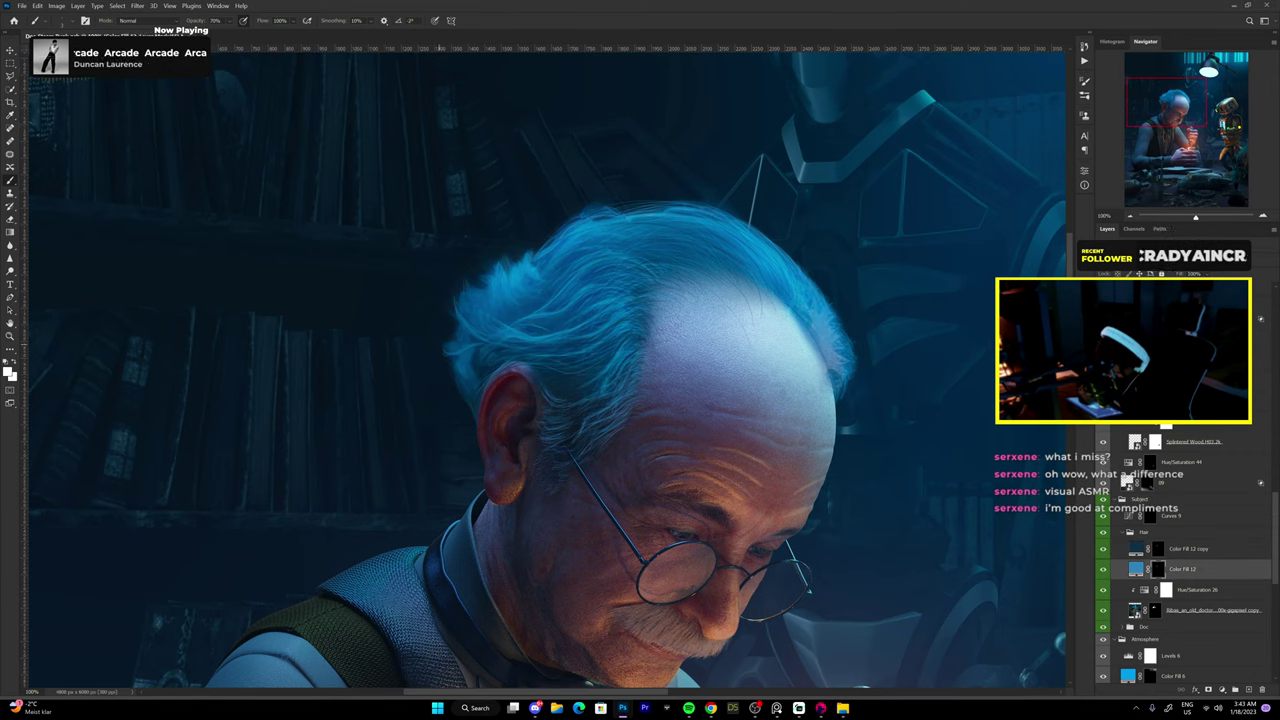
key(ctrl+minus)
key(ctrl+minus)
key(ctrl+minus)
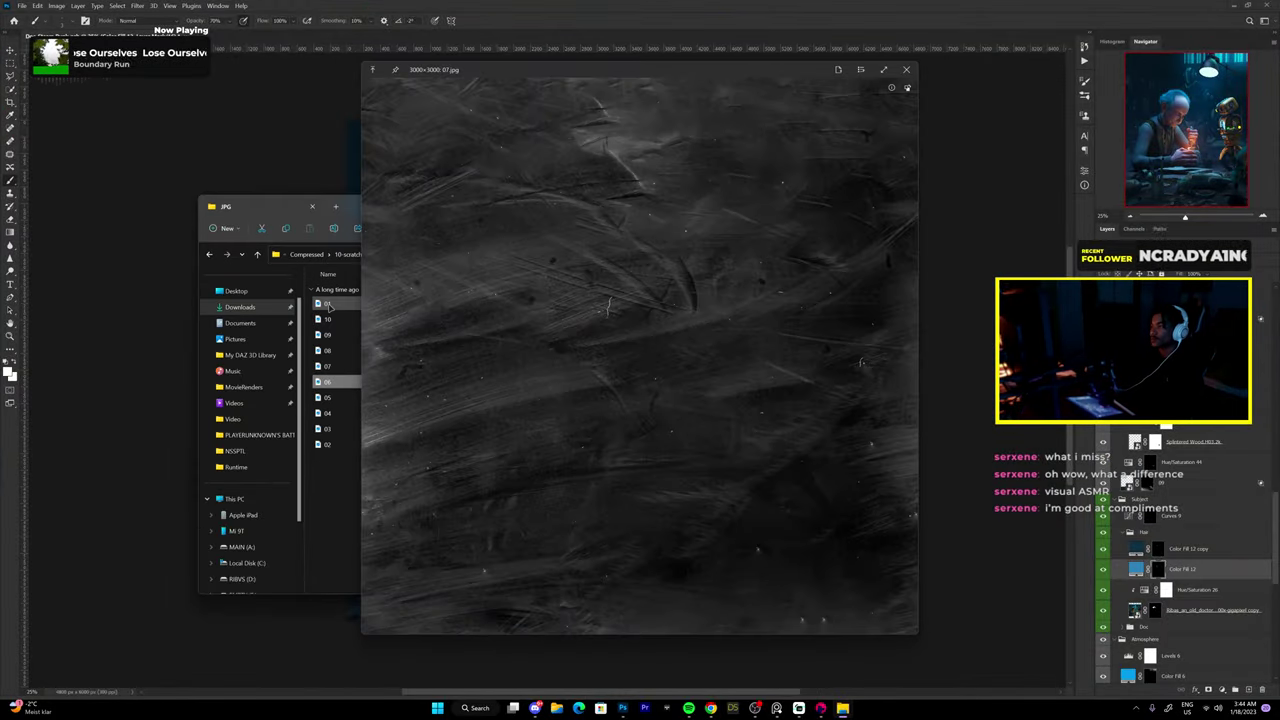
mouse_move(343, 307)
mouse_down()
mouse_move(547, 370)
mouse_move(433, 547)
mouse_up()
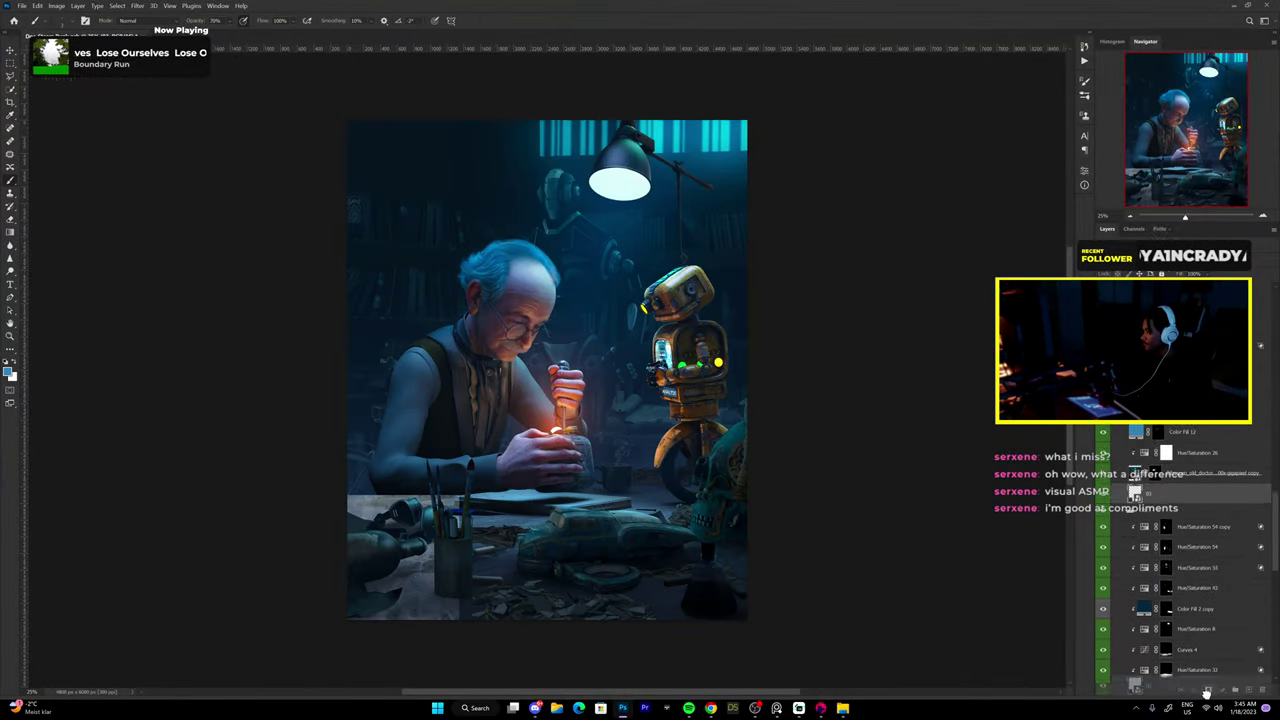
Distort the wood texture to the table's perspective and mask it in around the cup.
mouse_move(460, 620)
mouse_down()
mouse_move(748, 567)
mouse_move(986, 586)
mouse_up()
key(ctrl+minus)
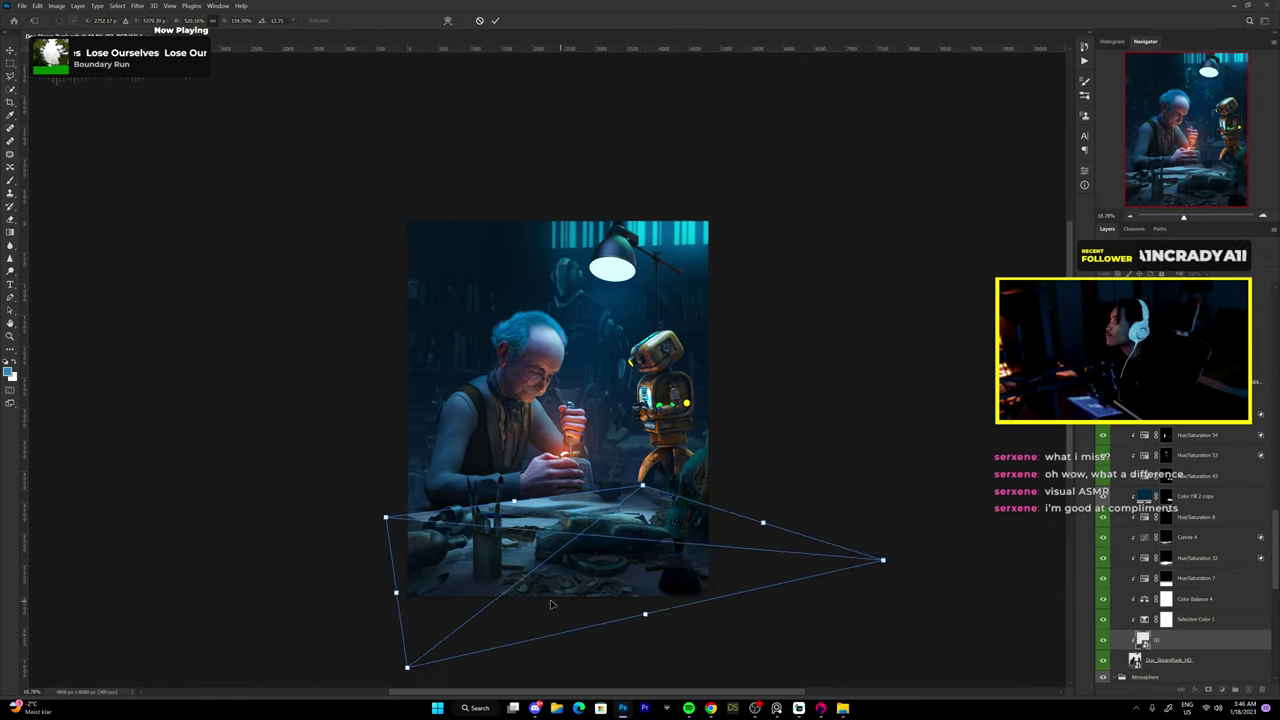
key(Return)
key(ctrl+plus)
key(b)
drag(376, 566, 520, 510)
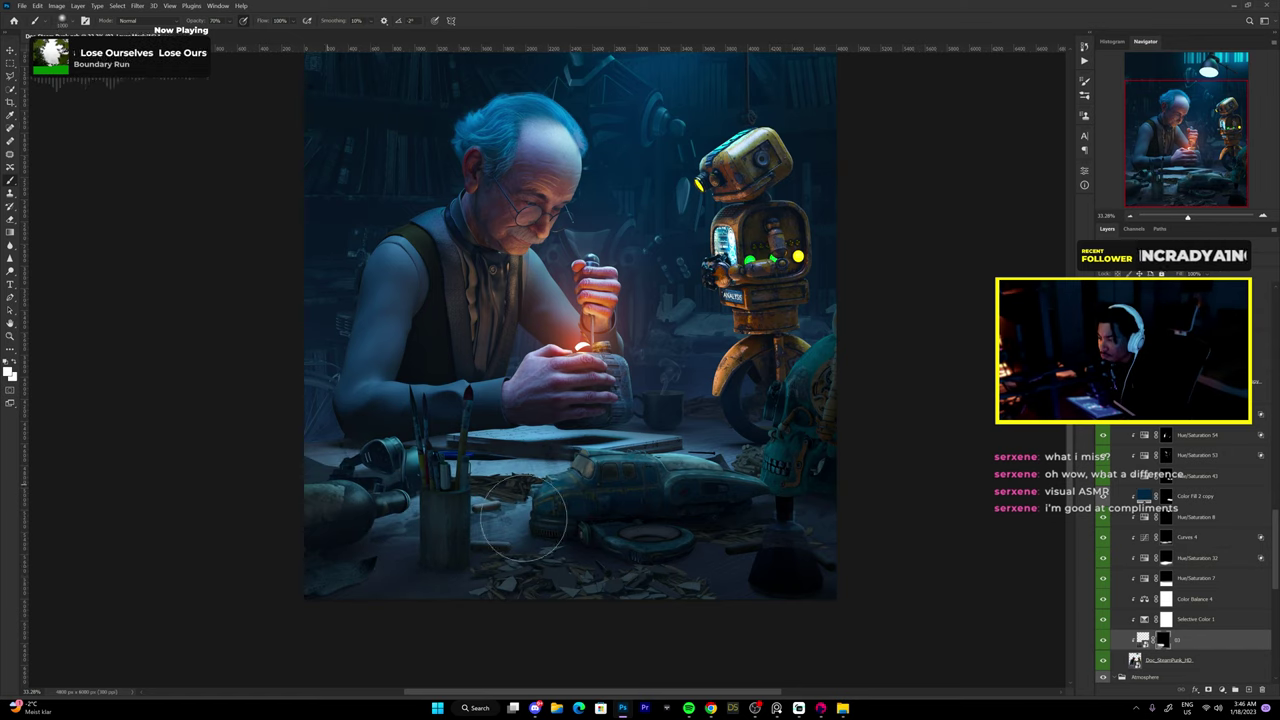
key(b)
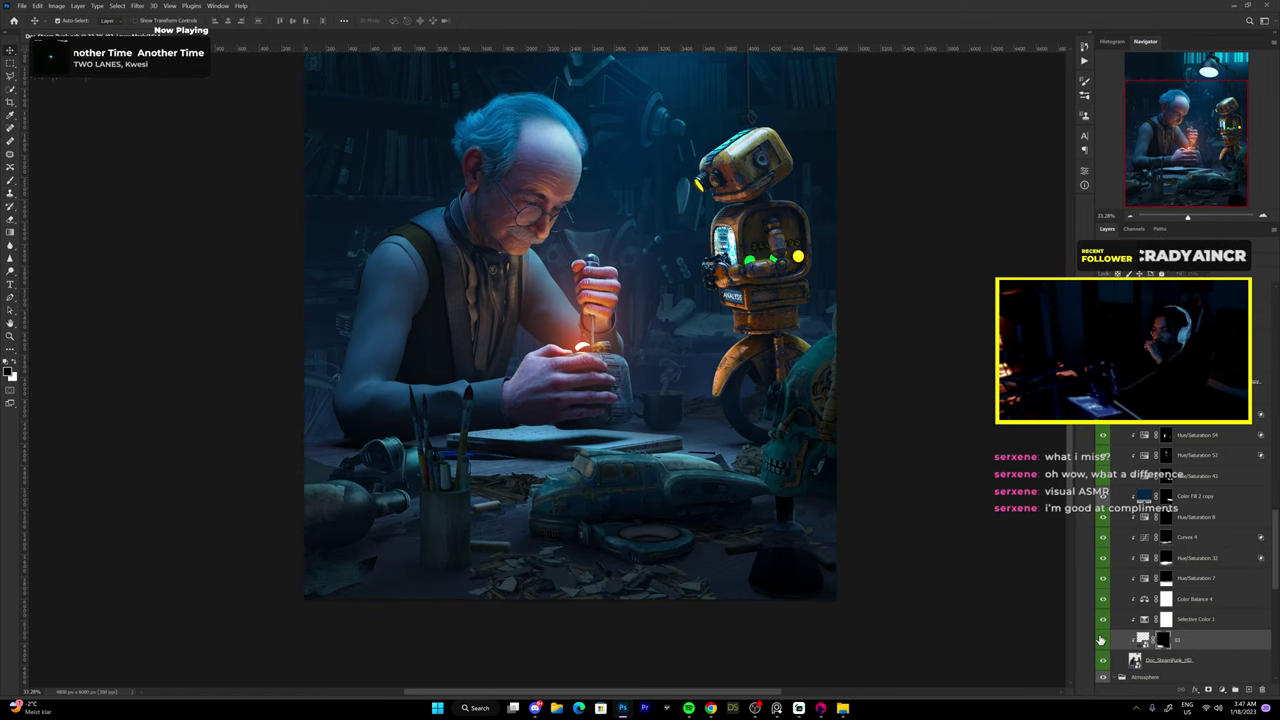
Darken the wood planks beside the cup and adjust the layer's blending options.
scroll(1180, 600, up, 5)
double_click(1200, 583)
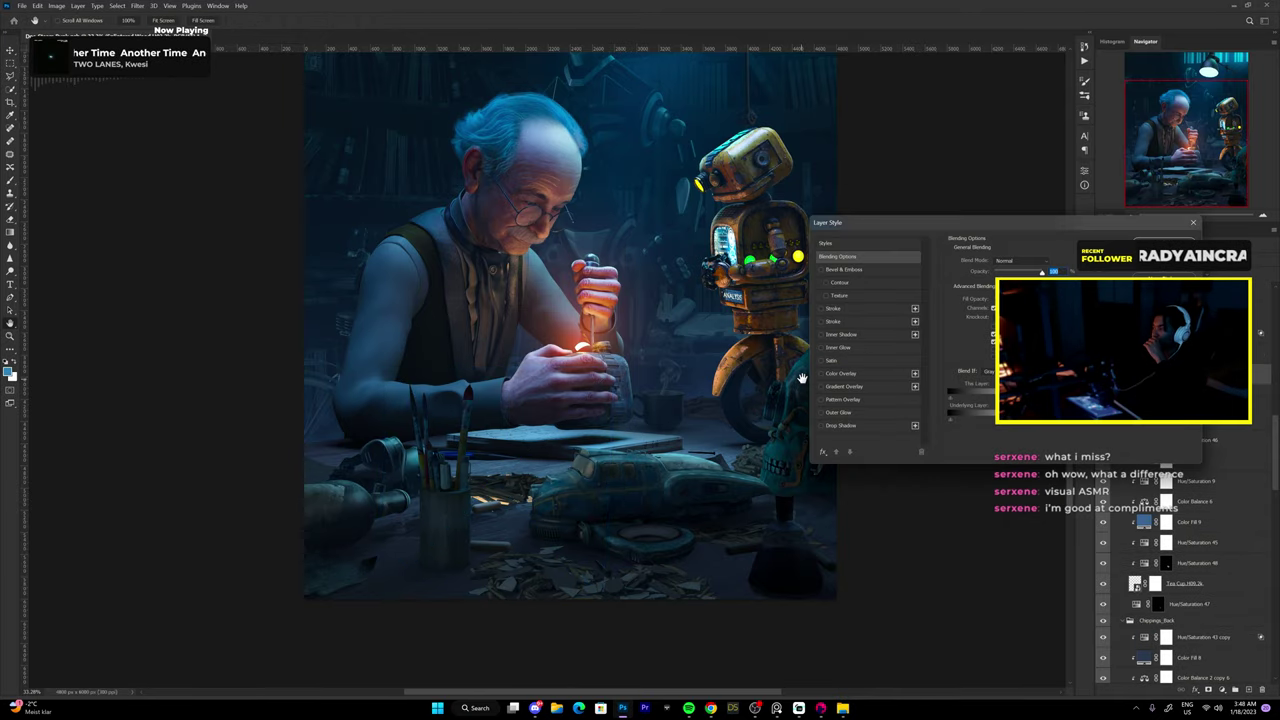
scroll(632, 420, up, 3)
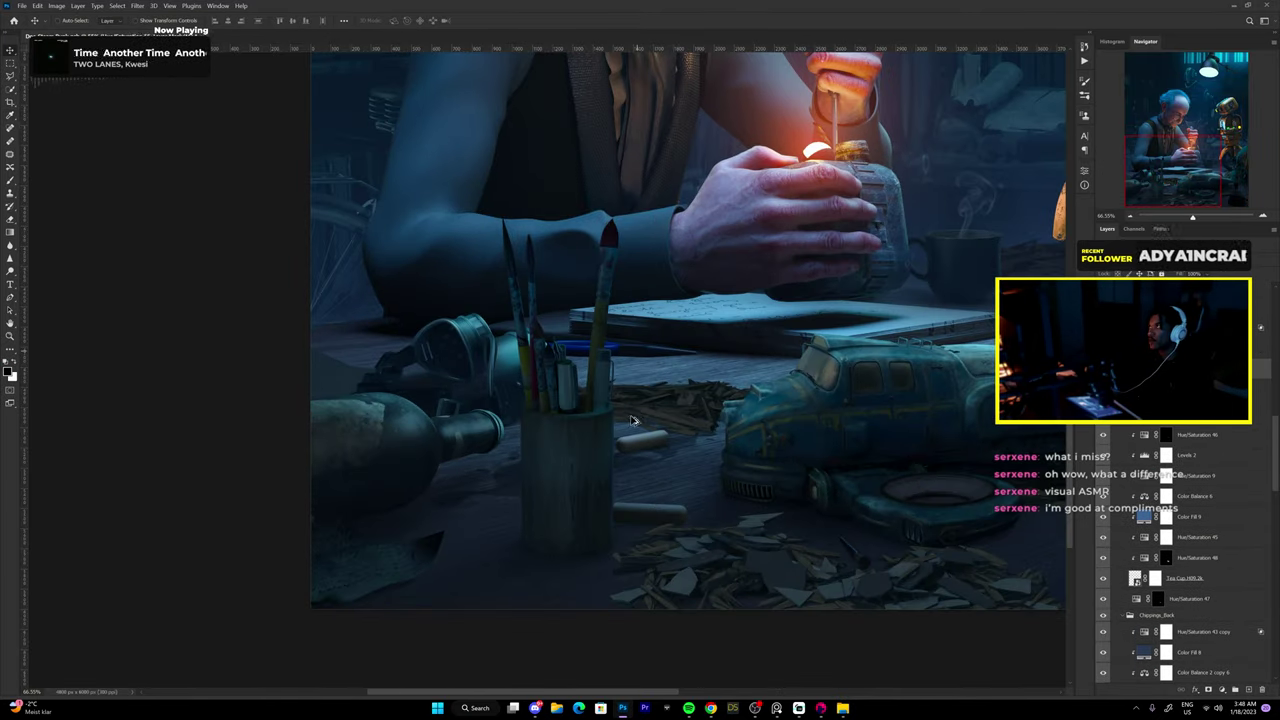
scroll(632, 420, up, 5)
key(b)
drag(828, 389, 689, 431)
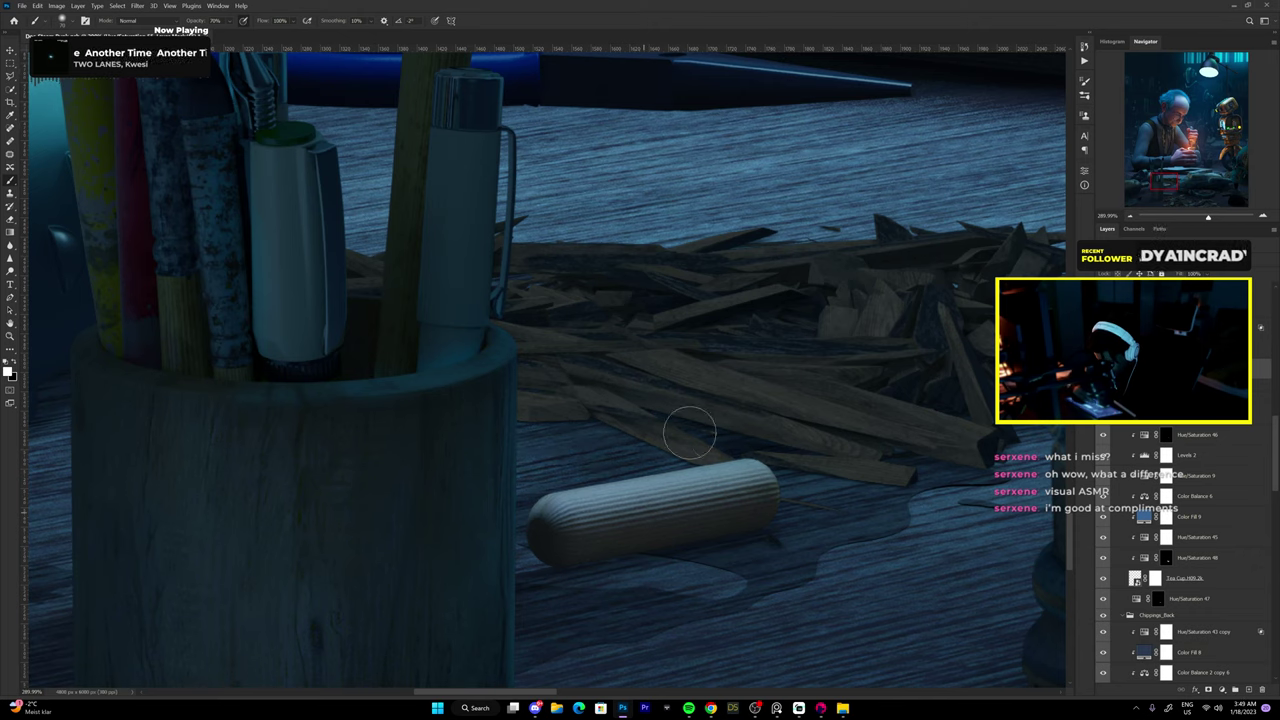
right_click(1118, 490)
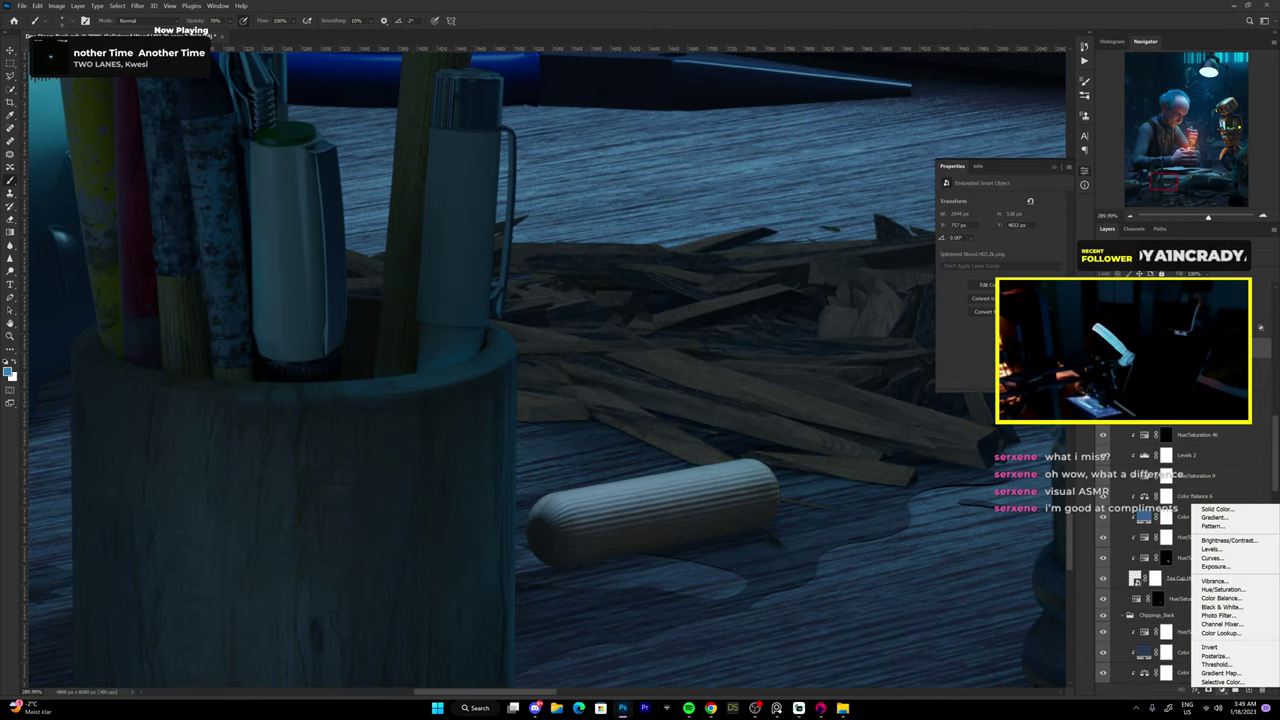
click(1160, 496)
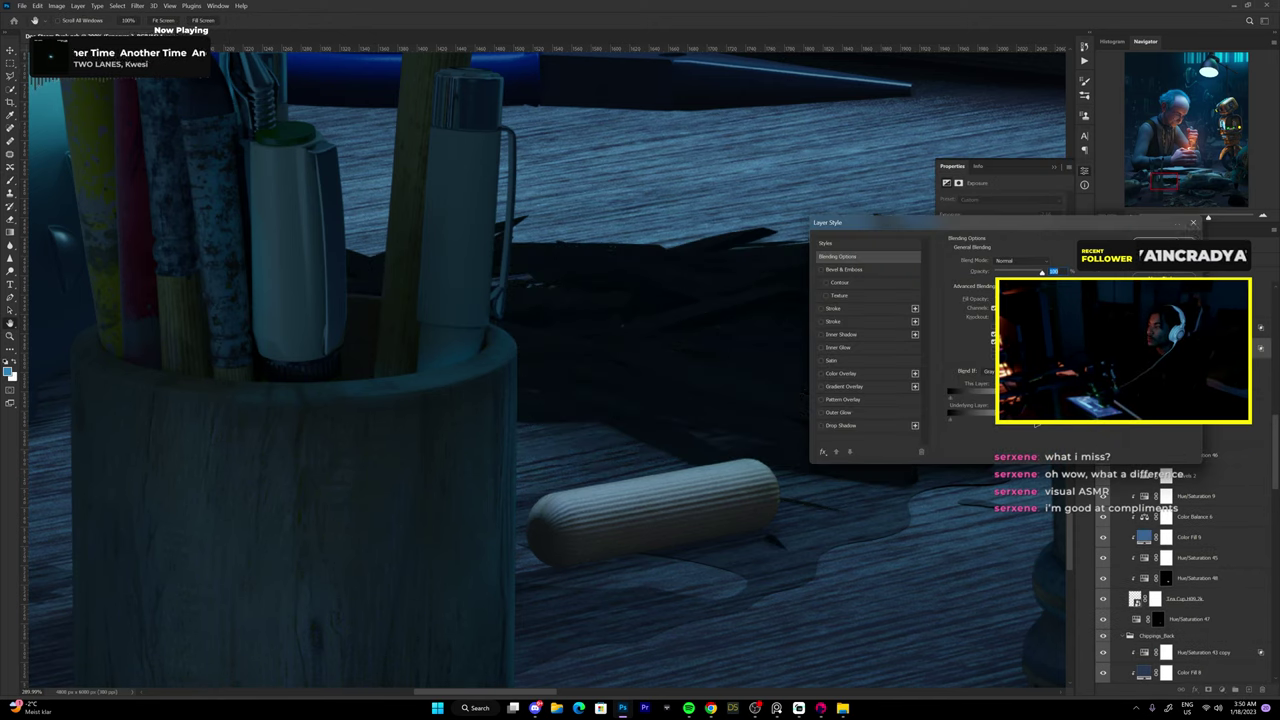
key(Return)
Download the Cracked 2x4s image from Envato and place it on the lower table.
drag(510, 218, 233, 258)
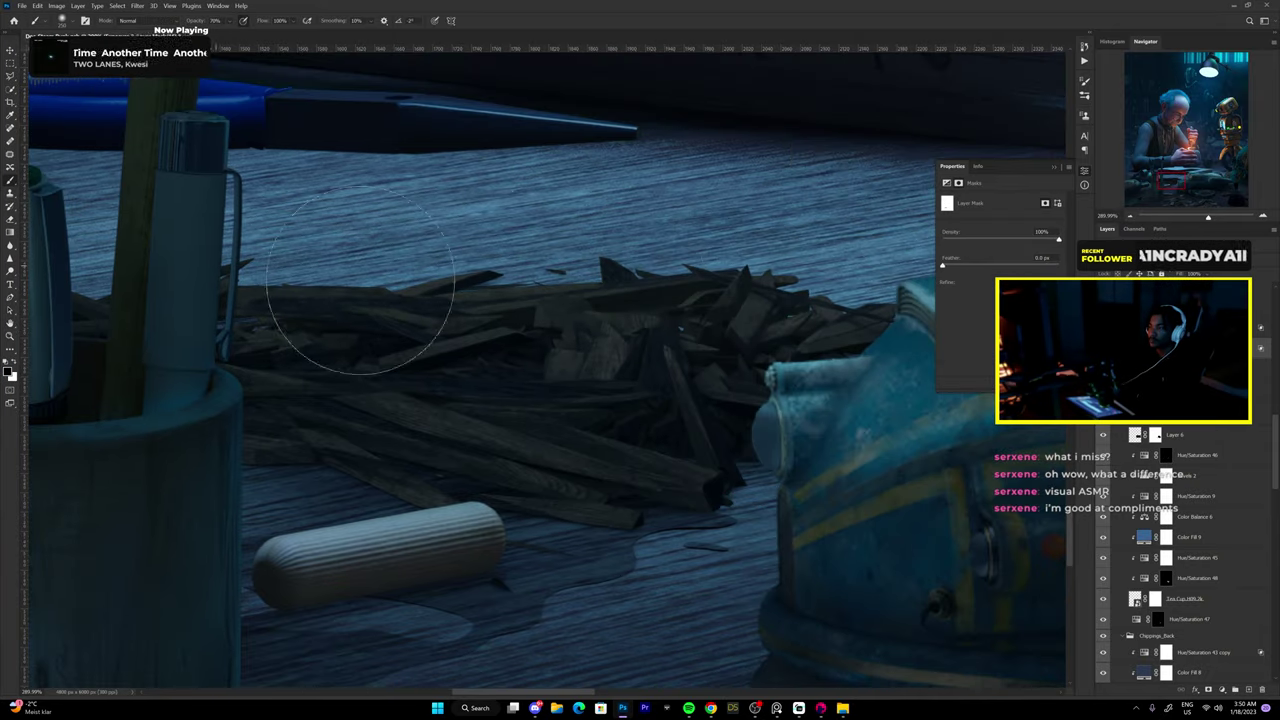
scroll(302, 430, down, 3)
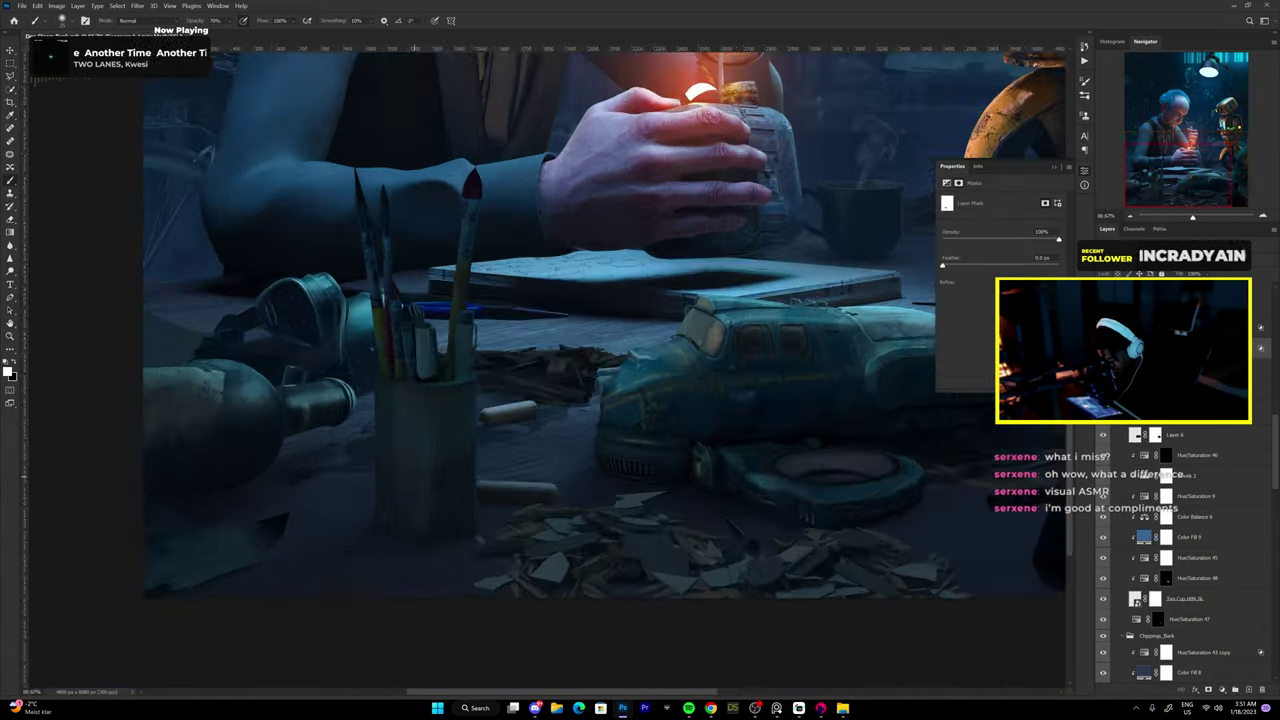
scroll(302, 430, down, 2)
scroll(302, 430, down, 2)
click(710, 708)
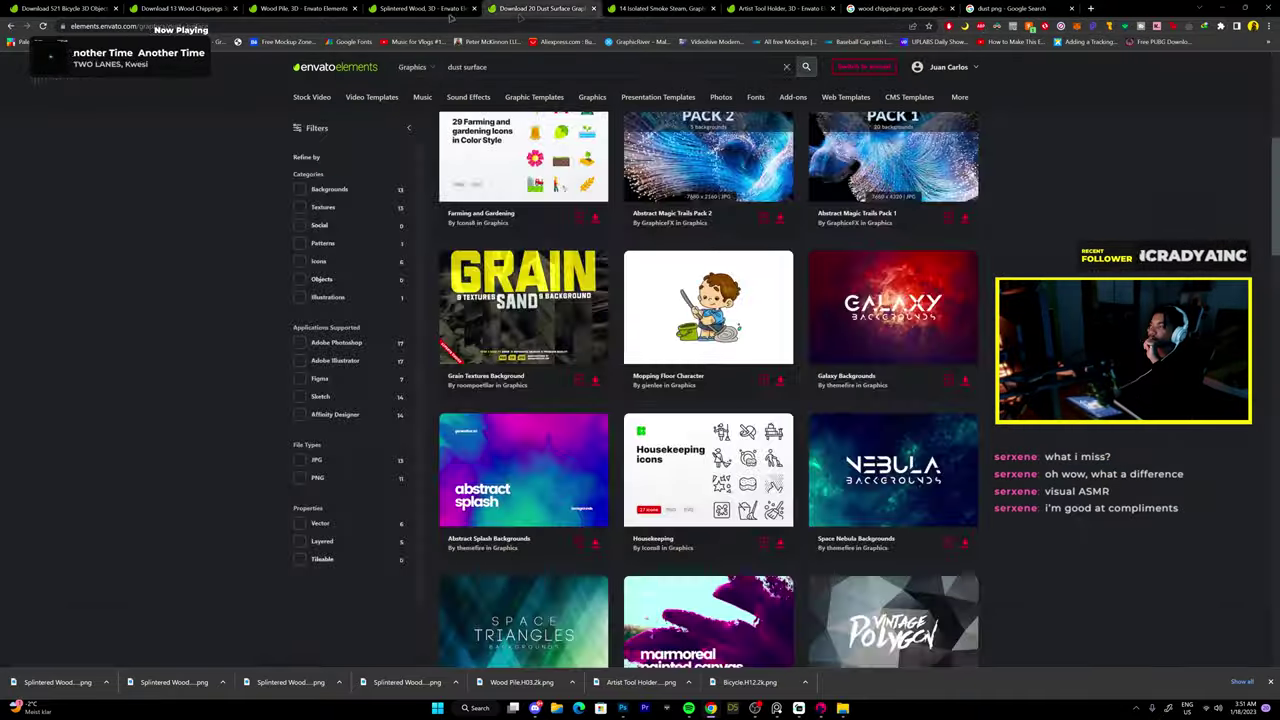
scroll(970, 434, down, 5)
scroll(970, 434, down, 5)
scroll(970, 434, down, 5)
scroll(970, 434, down, 10)
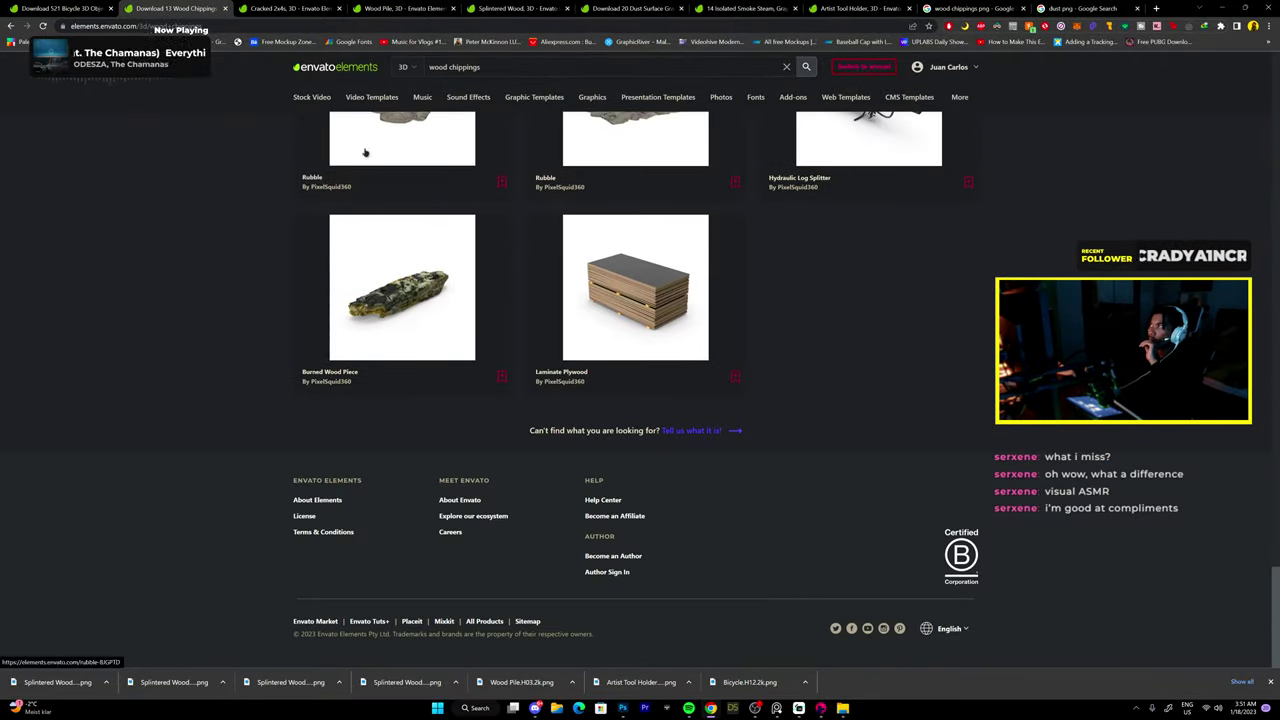
click(290, 8)
mouse_move(352, 303)
mouse_down()
mouse_move(333, 318)
mouse_move(470, 380)
mouse_move(495, 555)
mouse_up()
key(Return)
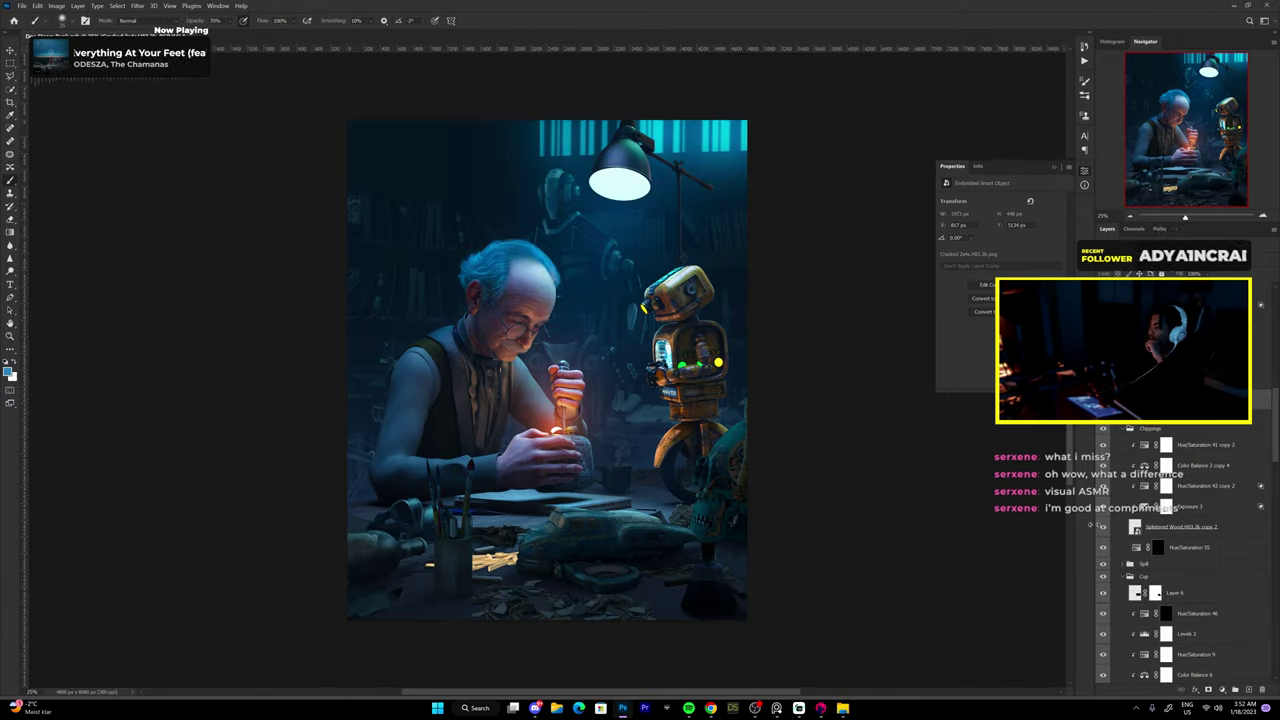
Copy the adjustment layers onto the cracked planks, clip them, and review Levels 4 and Hue/Saturation 57.
drag(1190, 485, 1188, 562)
key(ctrl+alt+g)
key(v)
click(1097, 637)
click(1101, 580)
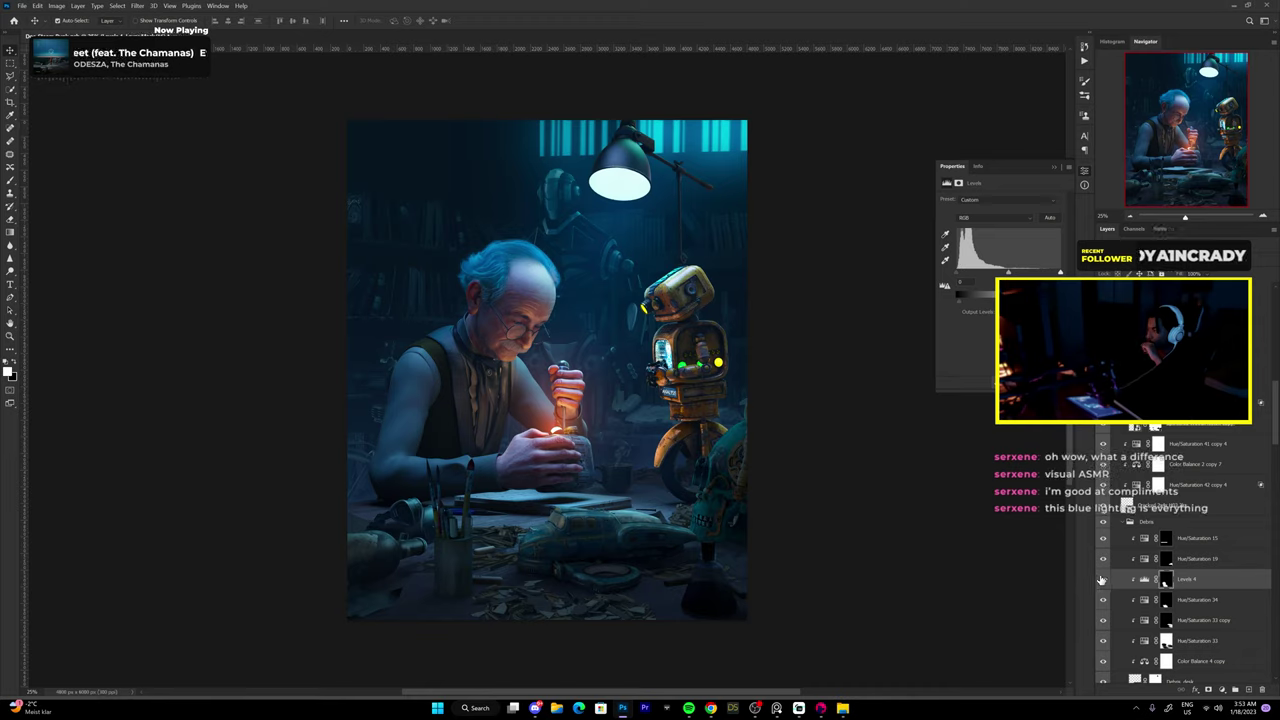
click(1102, 599)
scroll(1180, 560, down, 3)
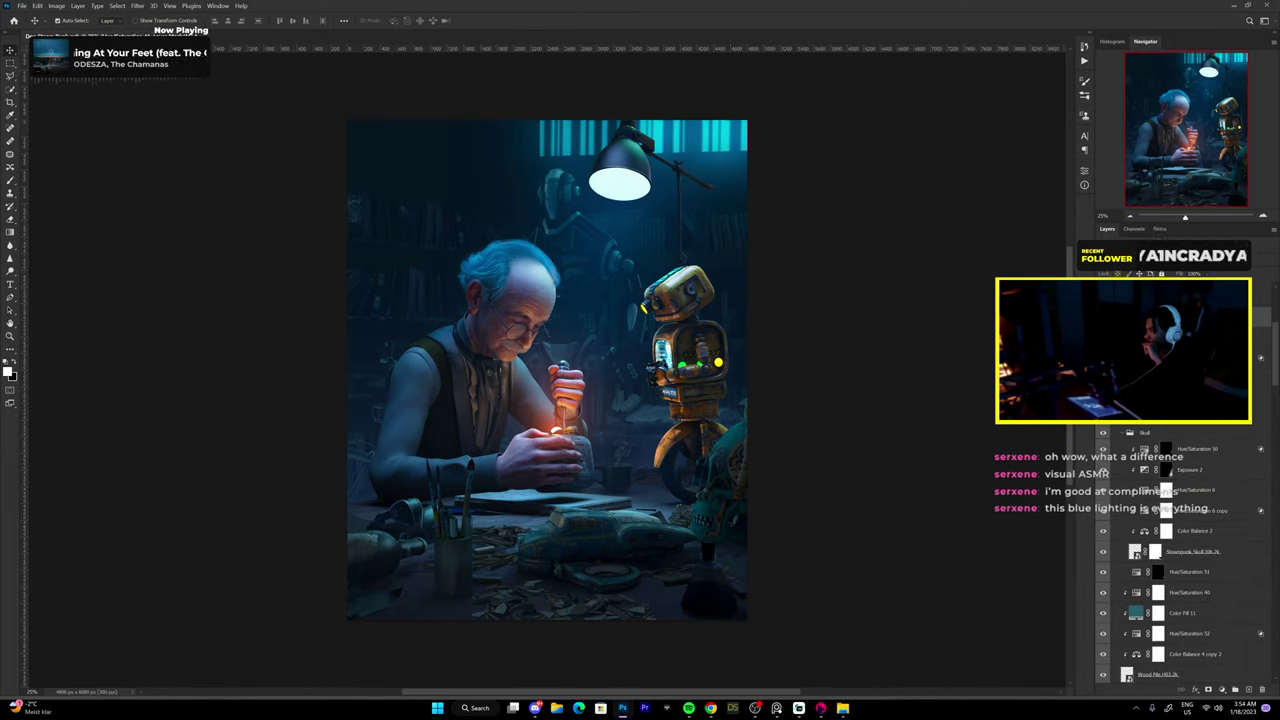
scroll(1208, 485, down, 3)
click(1190, 646)
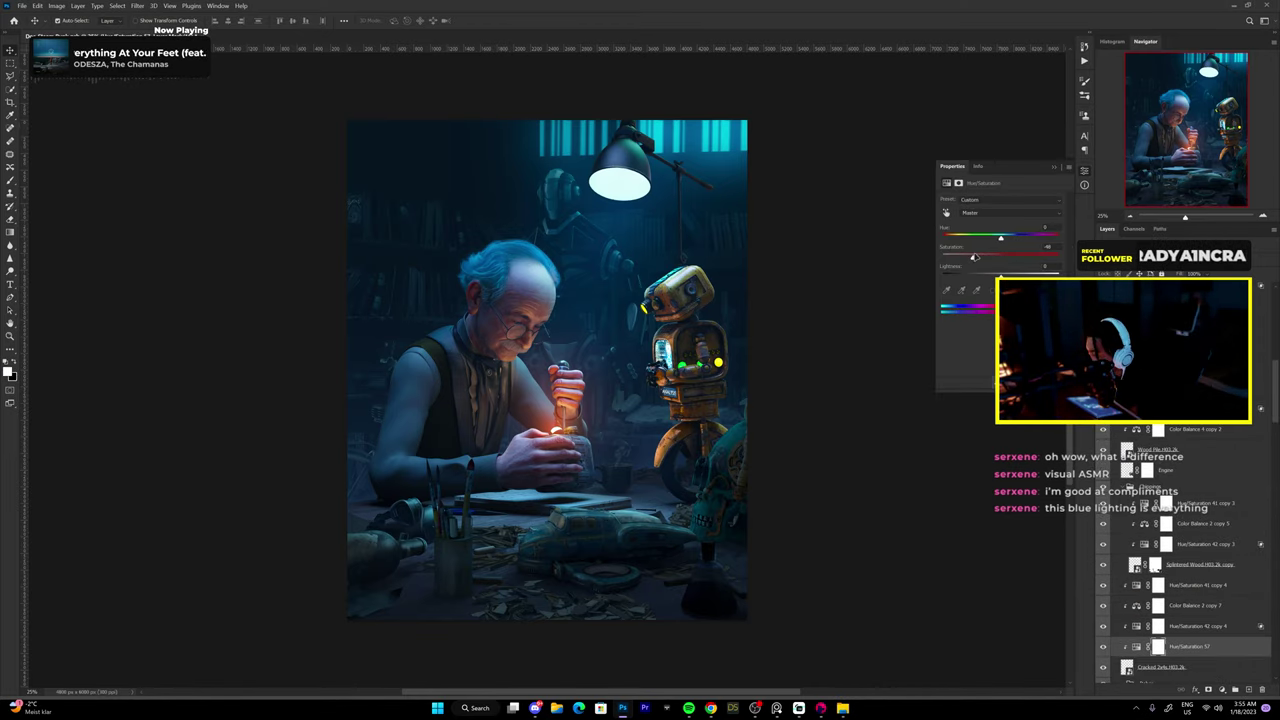
Move Color Balance 2 copy 4 below Hue/Saturation 42 copy 2 and restore Hue/Saturation 58.
scroll(1103, 640, up, 3)
click(1146, 616)
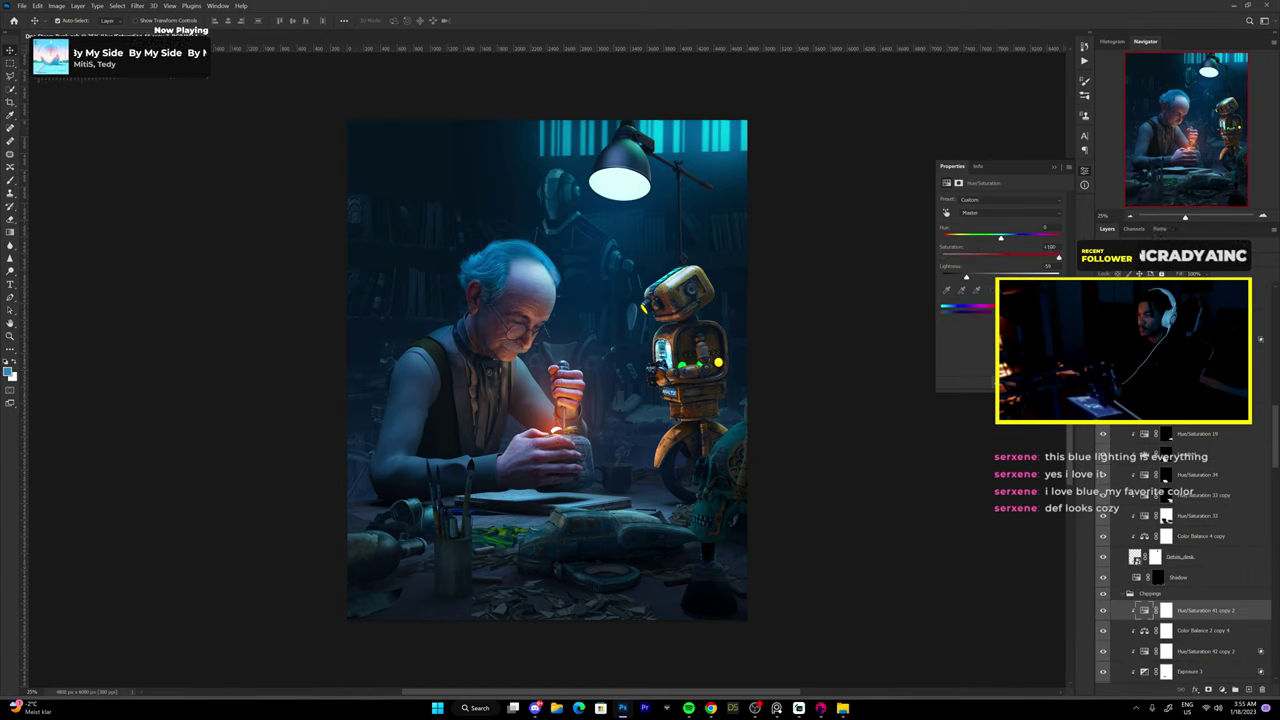
key(ctrl+u)
key(Delete)
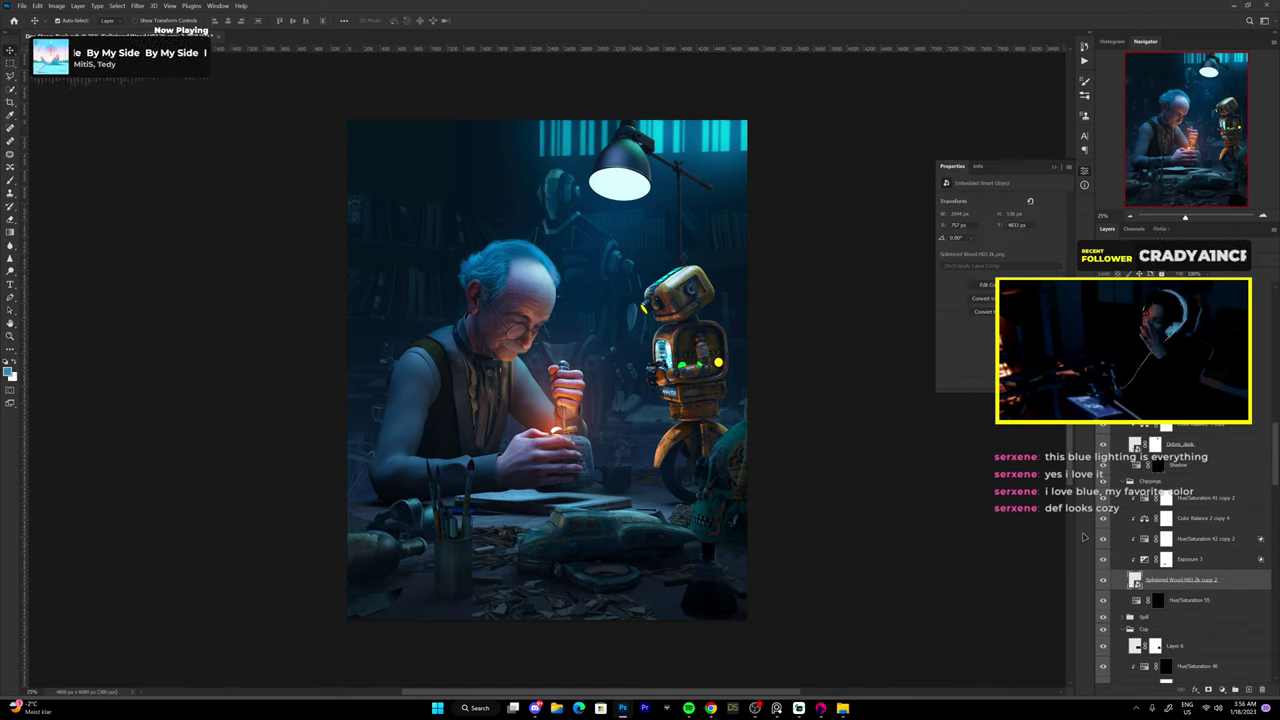
click(1200, 539)
click(1203, 518)
key(ctrl+[)
click(1203, 503)
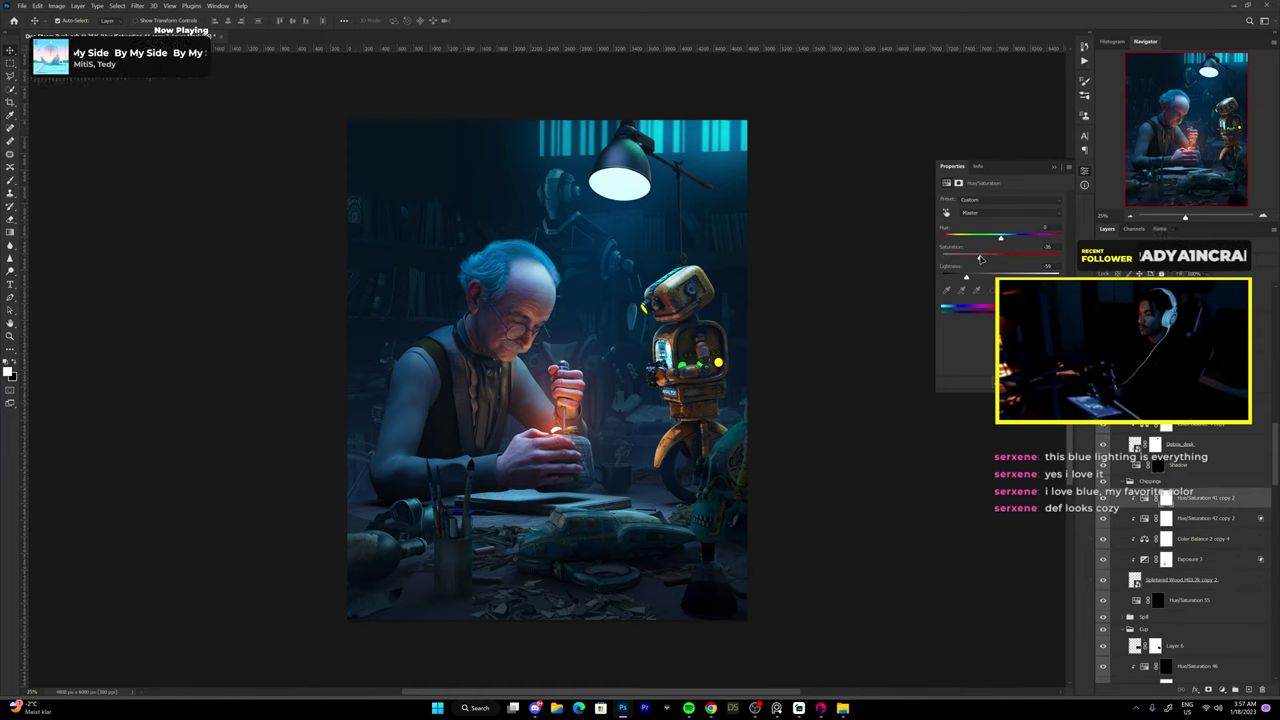
scroll(475, 592, up, 2)
key(ctrl+z)
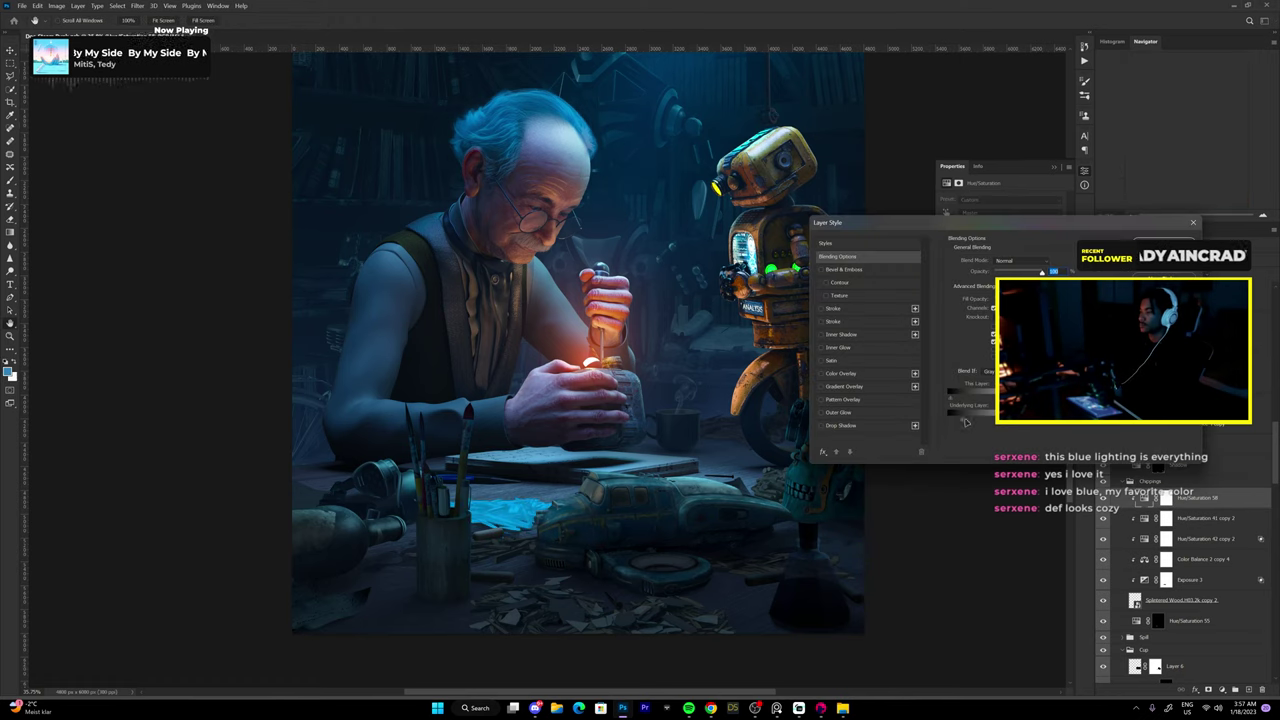
Invert the Hue/Saturation 58 and 59 masks to black so they can be brushed in.
key(ctrl+i)
key(b)
scroll(498, 527, up, 5)
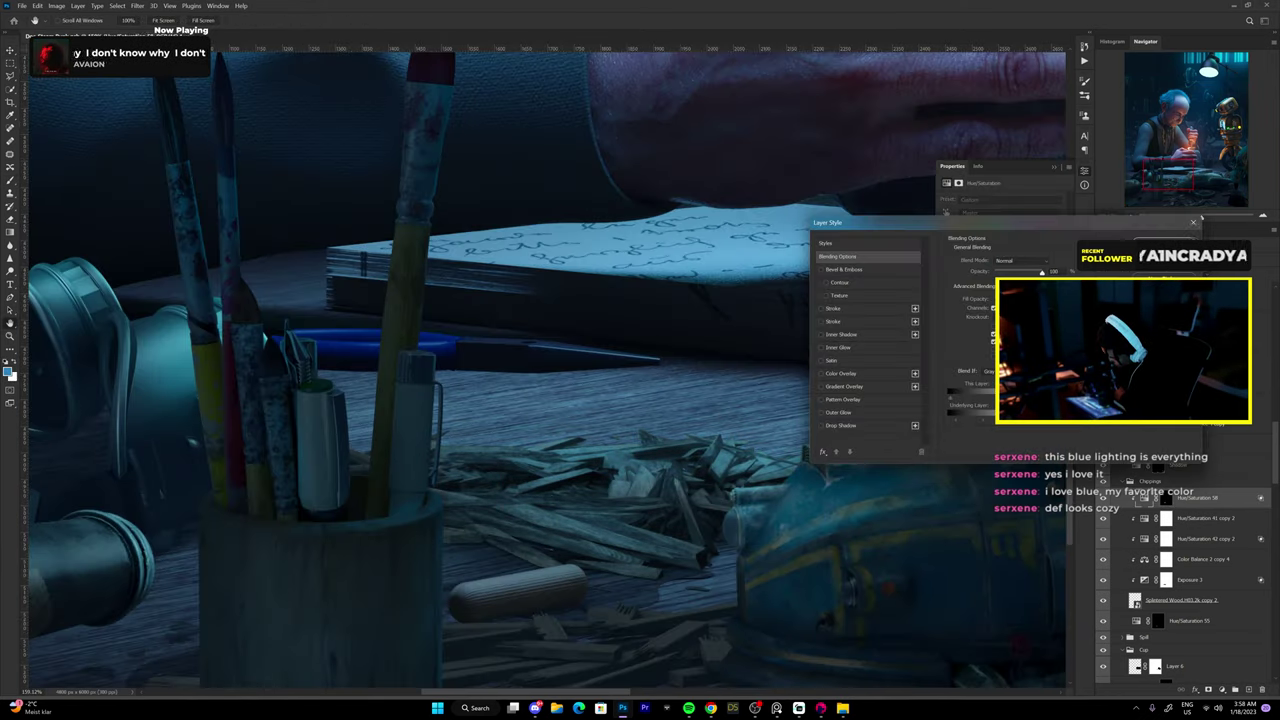
key(v)
scroll(469, 380, down, 4)
scroll(640, 365, up, 2)
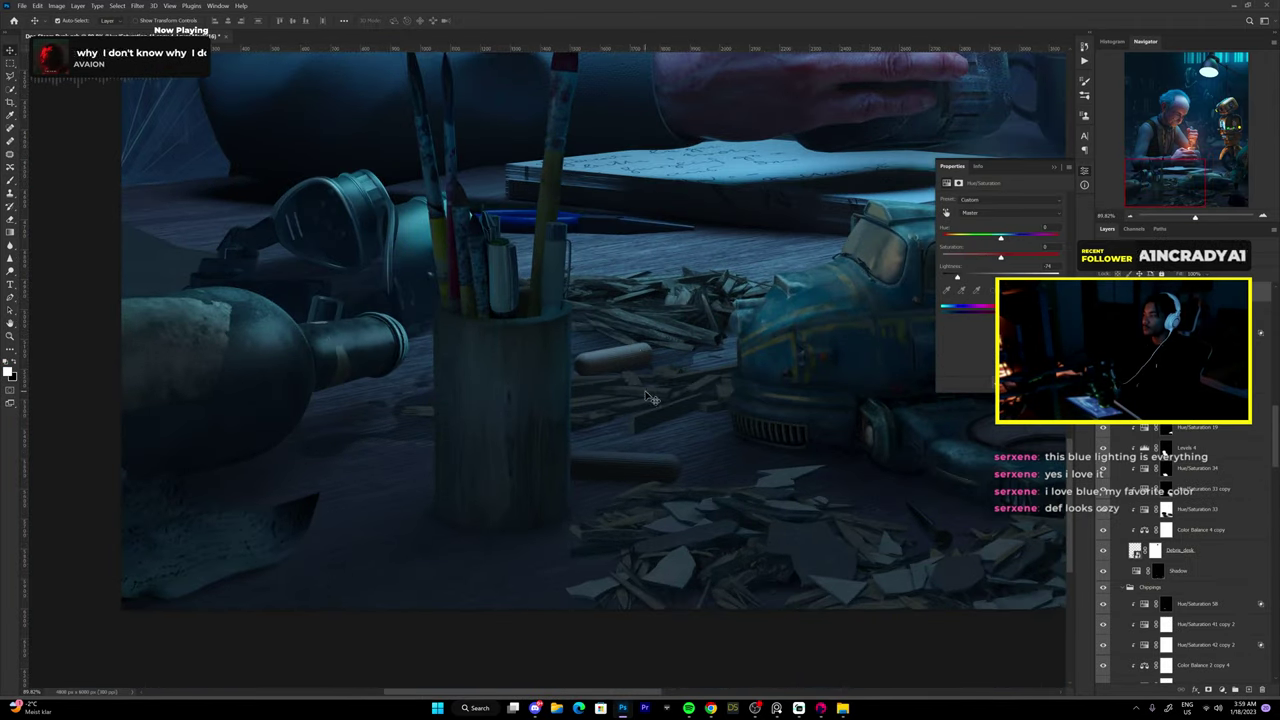
click(1053, 171)
key(ctrl+i)
key(b)
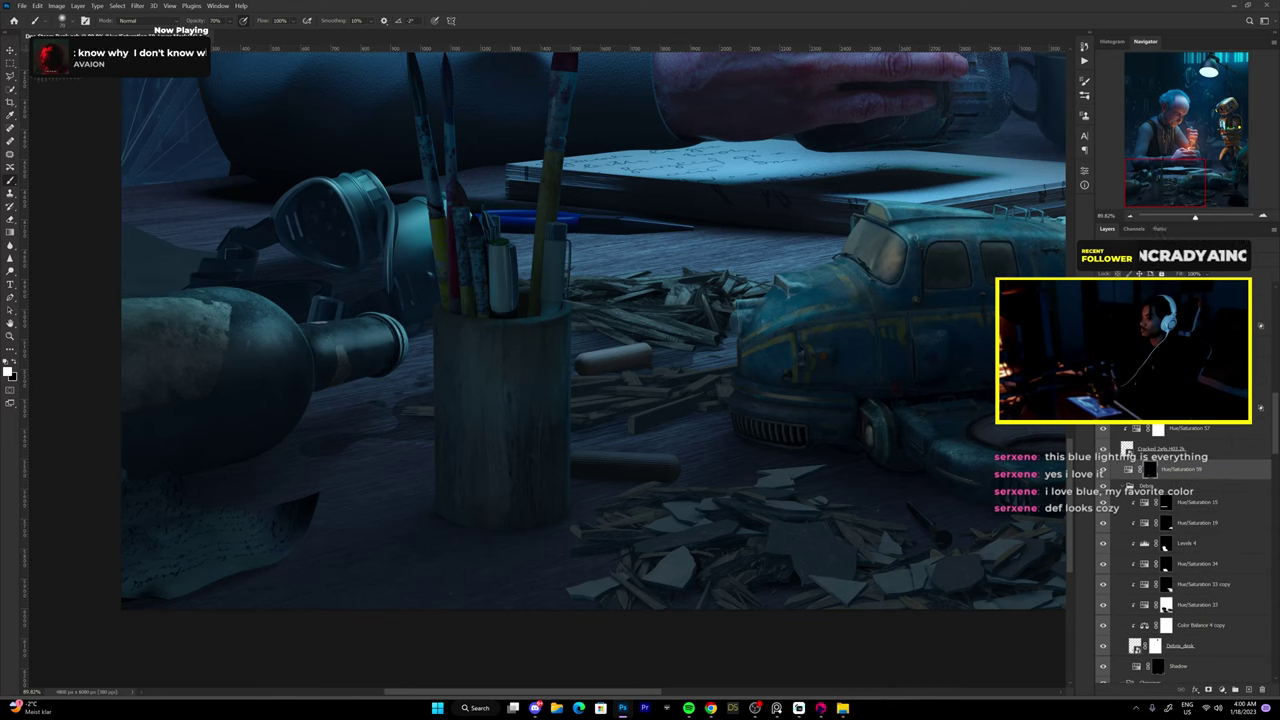
Check another Hue/Saturation layer's blending options, then ready the Shadow layer mask for painting.
key(alt+bracketright)
double_click(1230, 428)
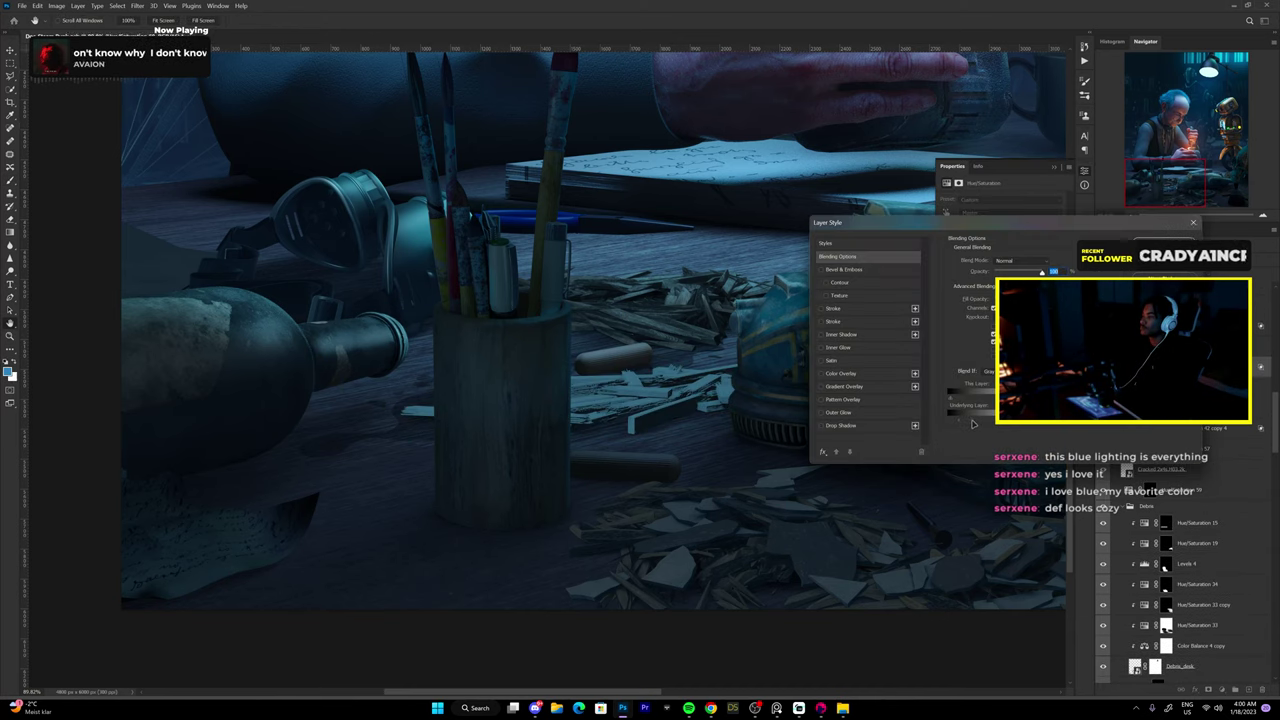
key(Escape)
drag(682, 362, 586, 362)
key(v)
key(alt+bracketleft)
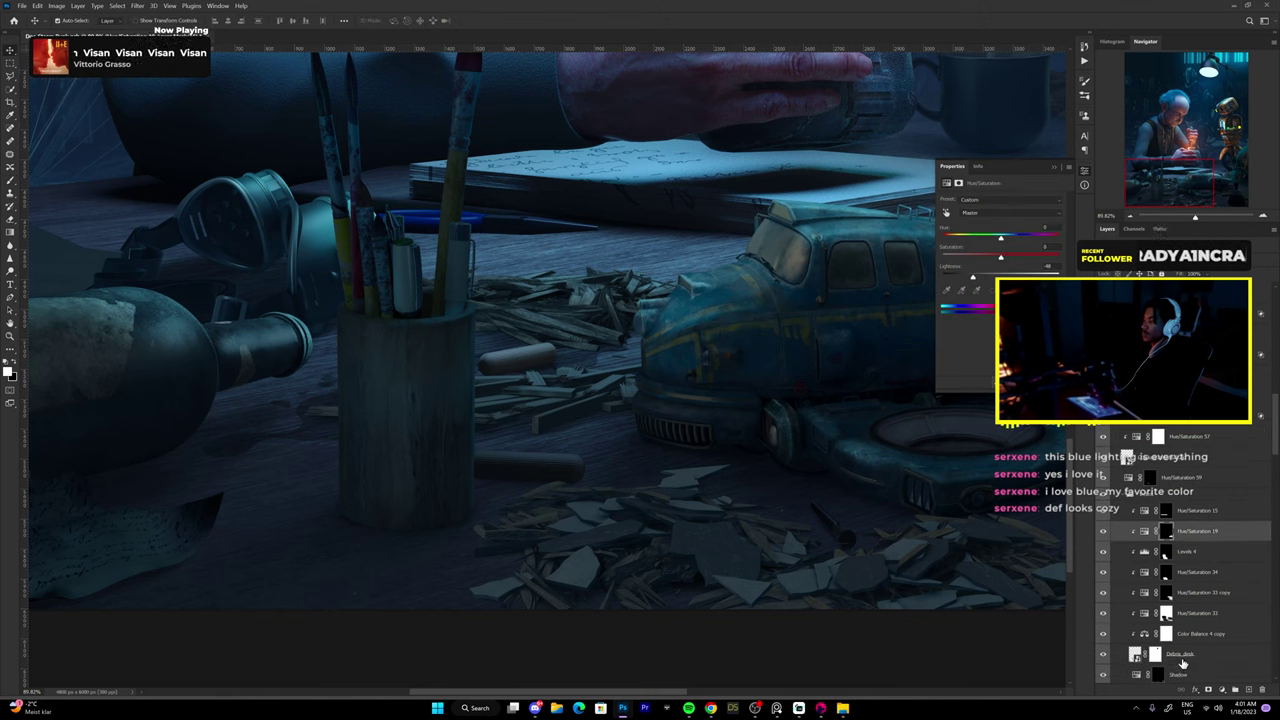
click(1182, 665)
key(b)
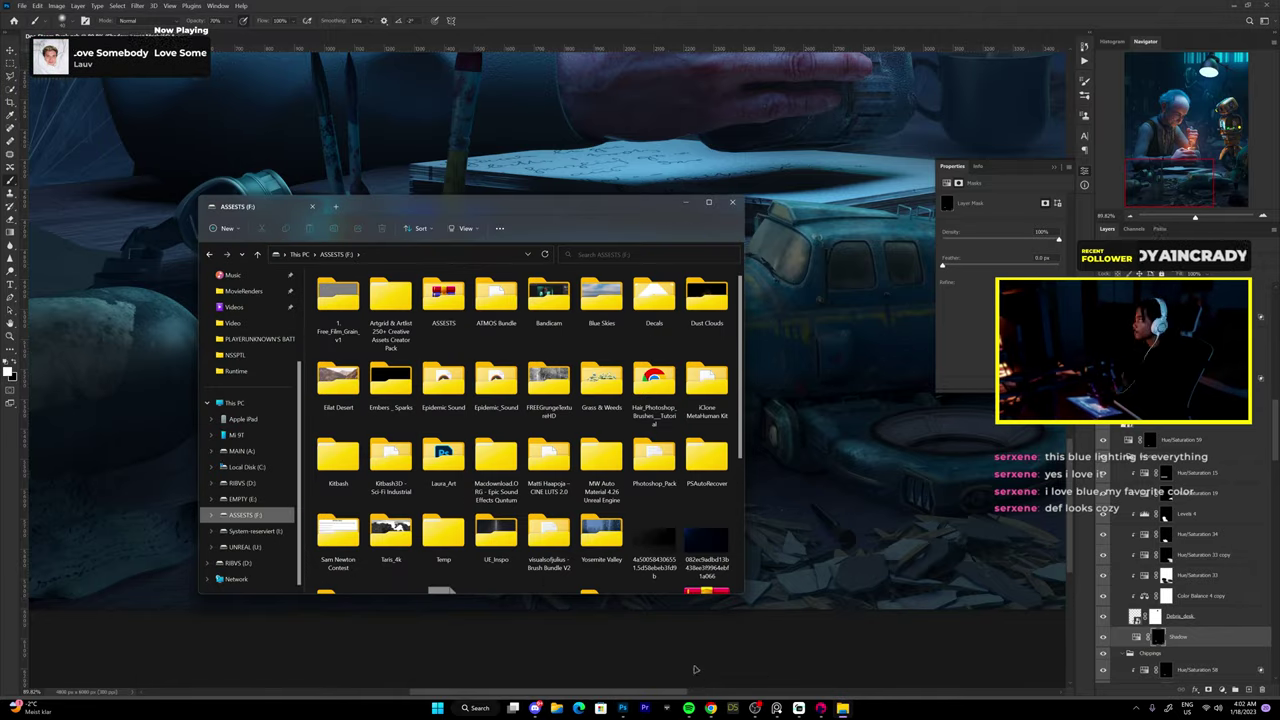
Place the dark dust texture, scale it over the lamp and robot, and mask the upper left.
double_click(634, 337)
drag(736, 402, 758, 358)
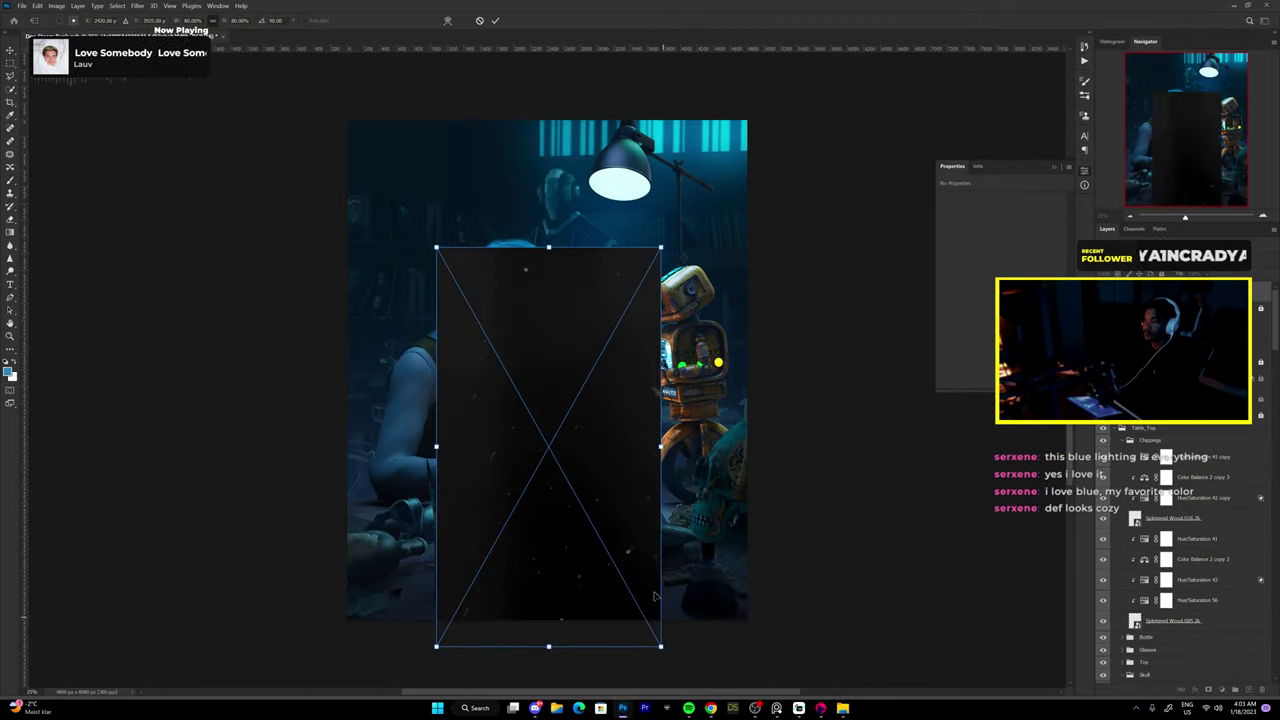
key(Return)
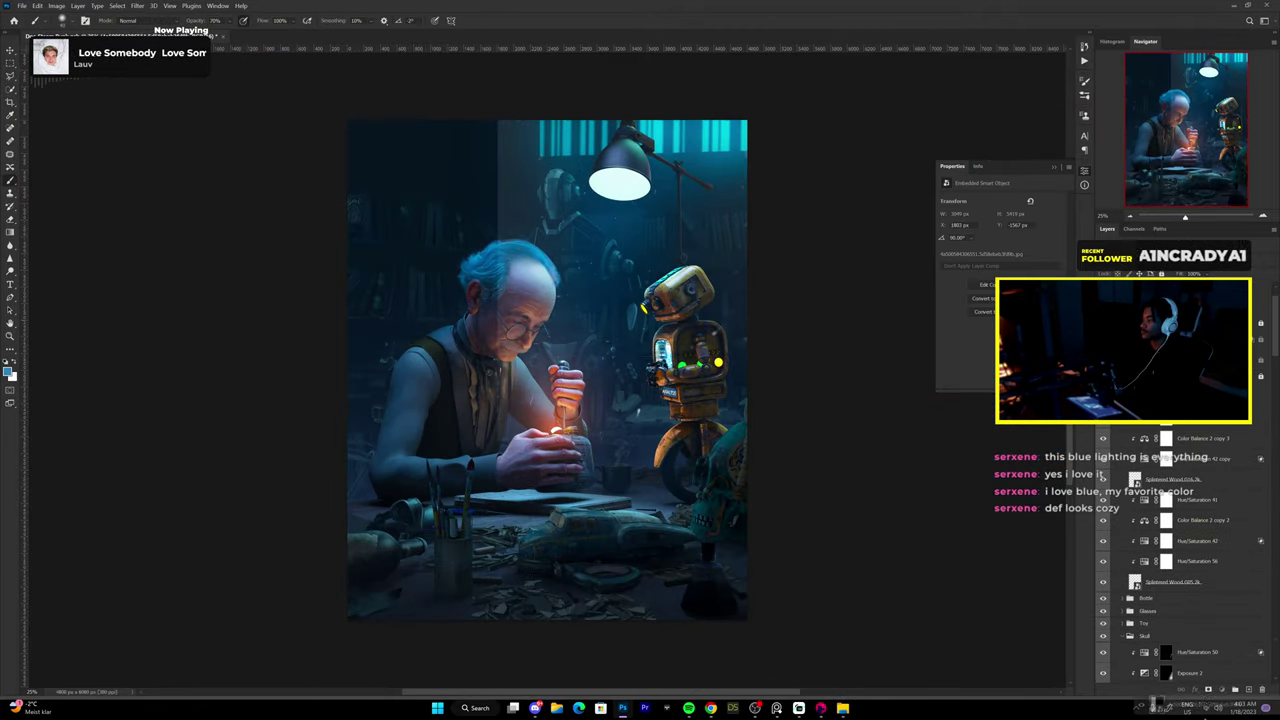
drag(1187, 621, 1180, 675)
key(ctrl+t)
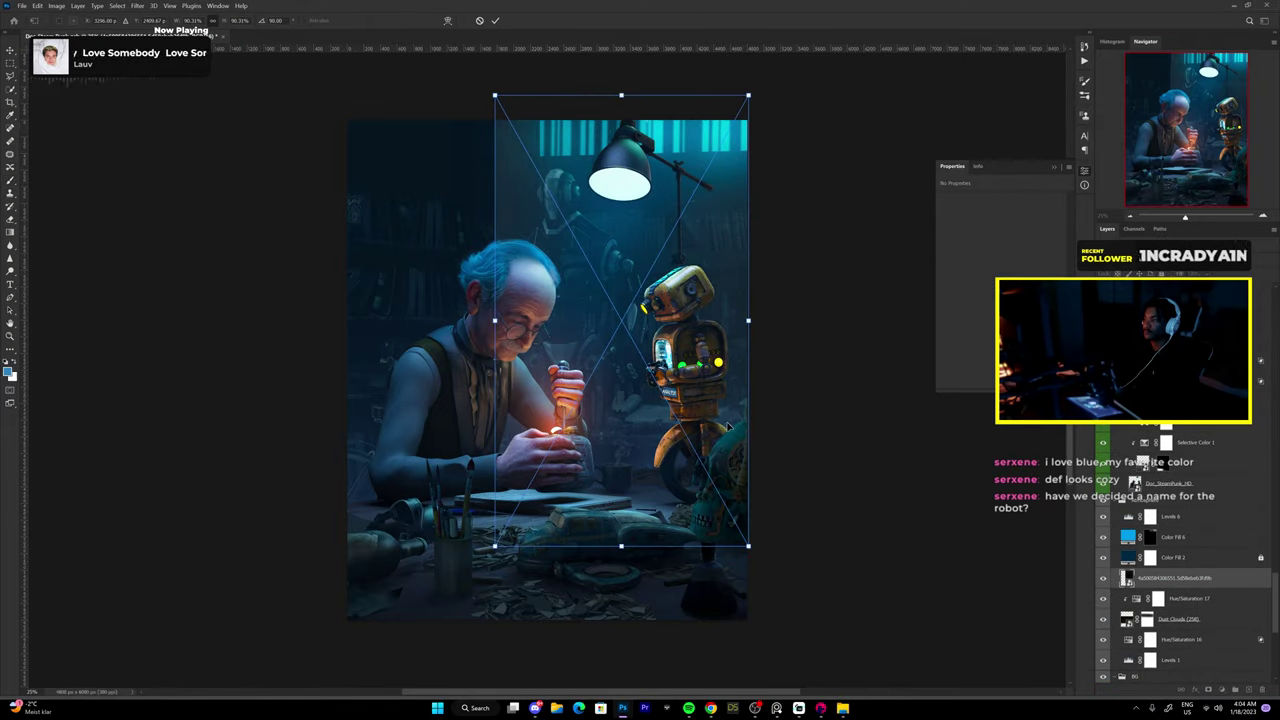
drag(545, 371, 545, 557)
key(Return)
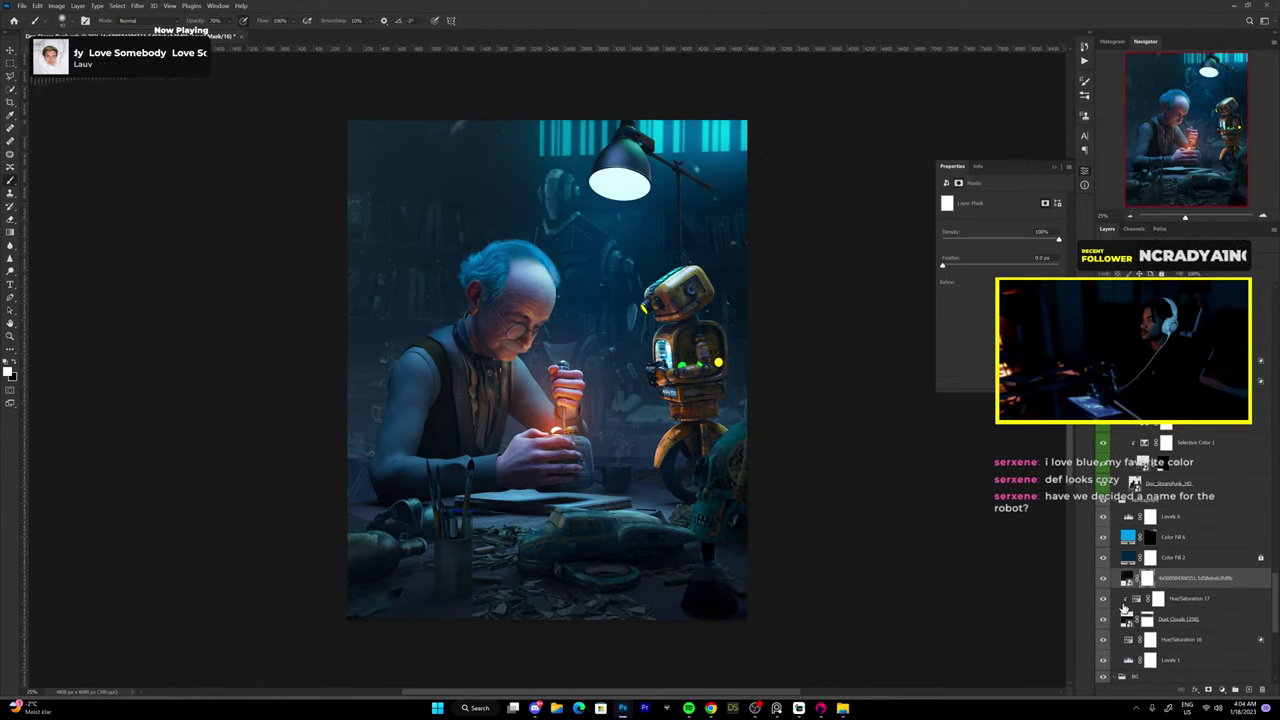
drag(423, 263, 410, 180)
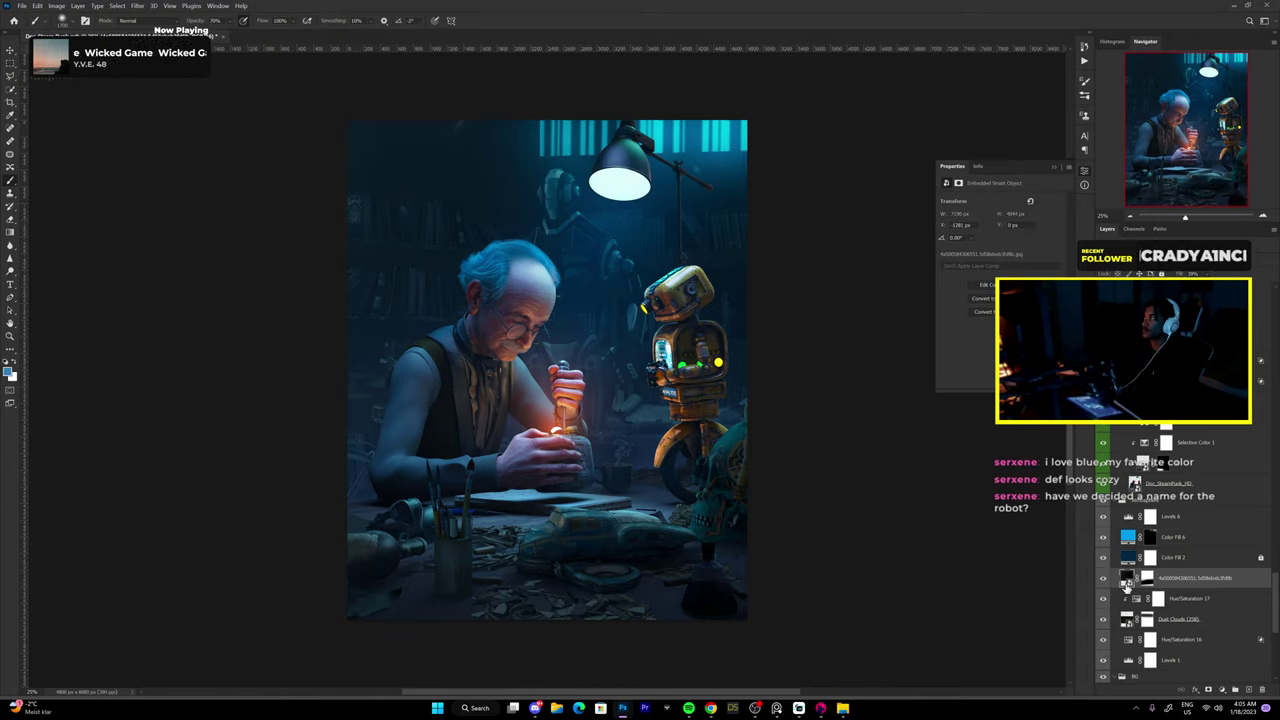
Edit the dust texture's embedded JPEG contents, patch a small area, and save it back.
double_click(1127, 585)
key(ctrl+s)
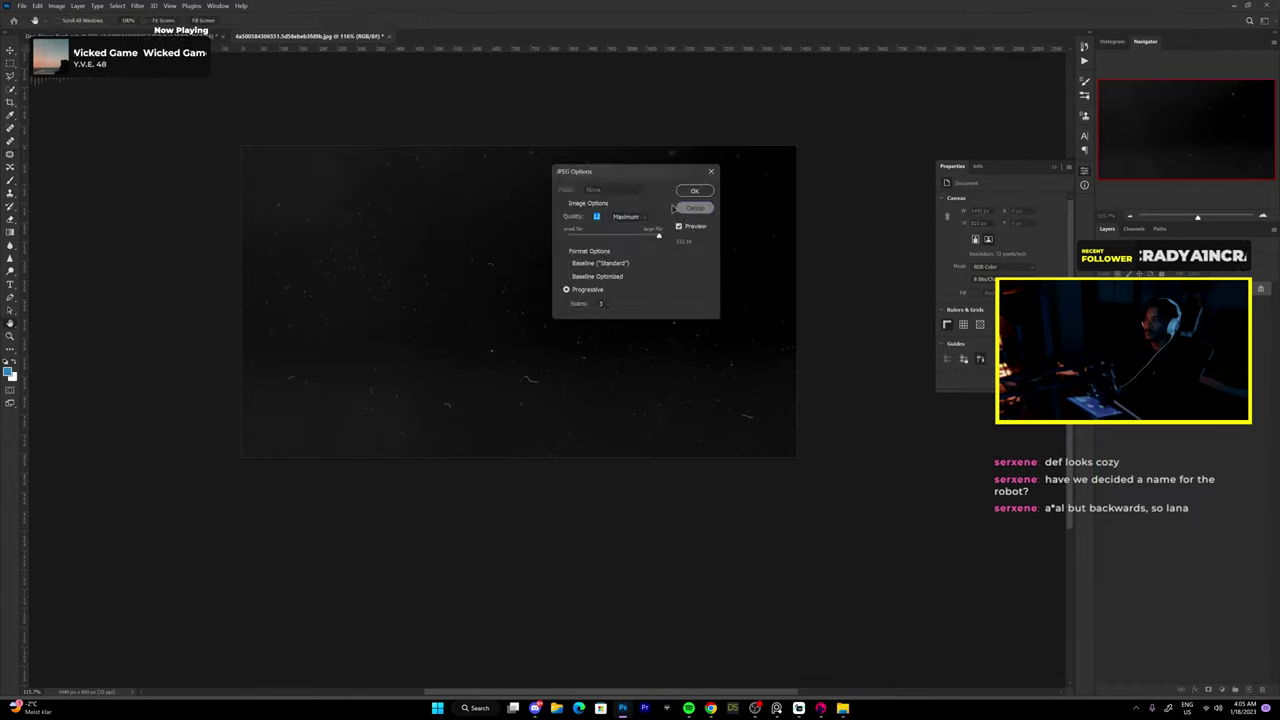
key(Return)
click(1222, 690)
click(1180, 212)
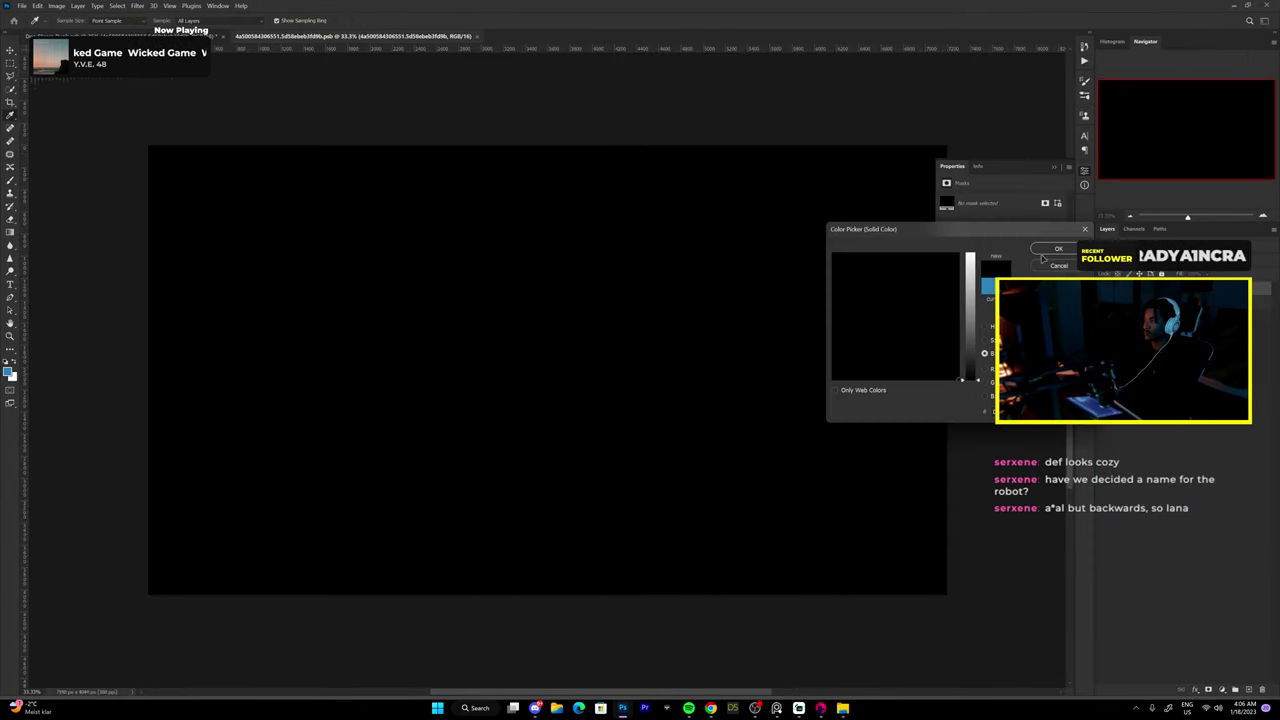
click(1058, 265)
drag(425, 150, 440, 163)
key(ctrl+s)
click(155, 35)
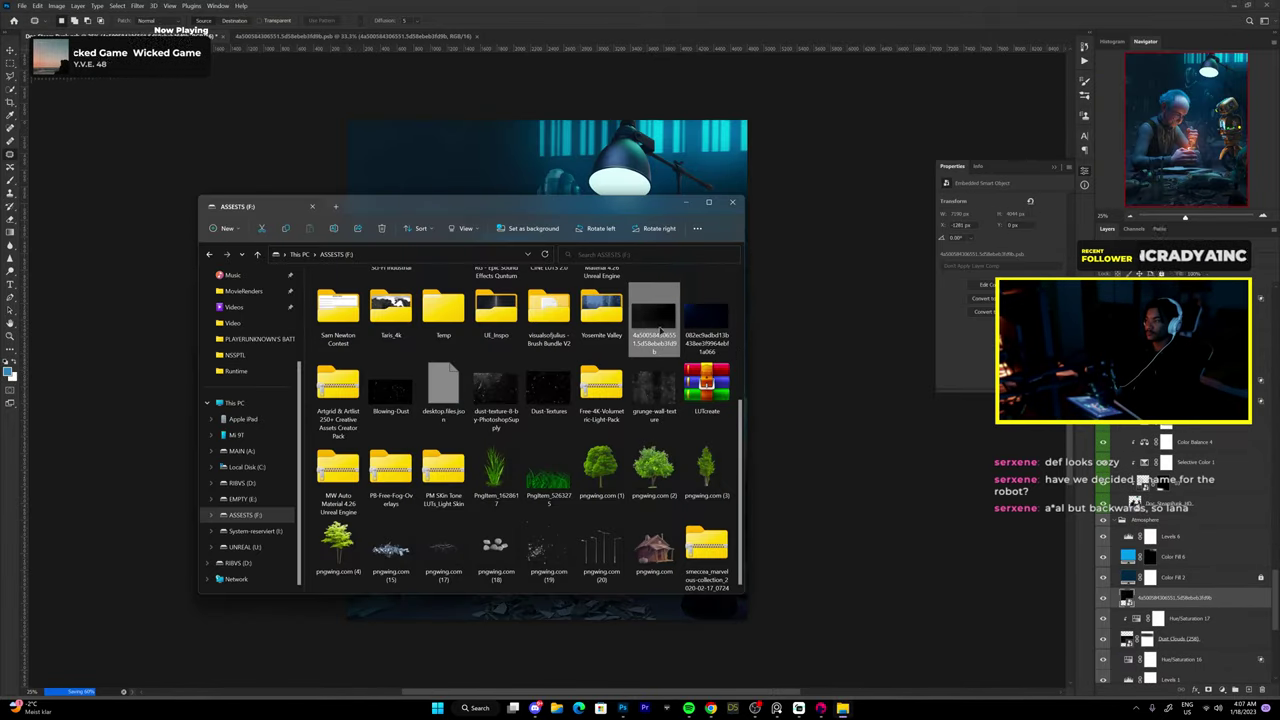
Drop the Rays9 light rays from ATMOS 2 Overlays and rotate them to slant downward.
drag(802, 339, 715, 163)
key(Return)
double_click(391, 384)
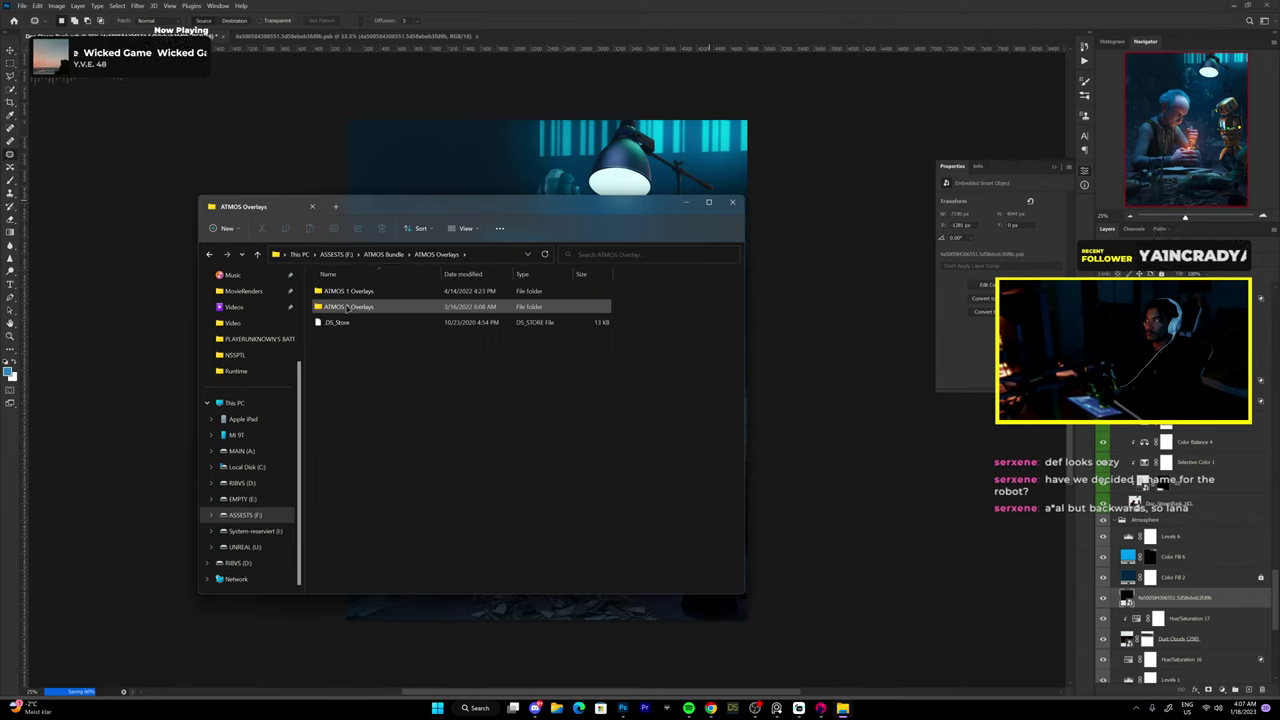
double_click(370, 294)
drag(391, 341, 560, 380)
mouse_move(820, 474)
mouse_down()
mouse_move(754, 126)
mouse_move(829, 200)
mouse_up()
key(Return)
Clip a Hue/Saturation adjustment to Rays9, reorder the layers, and place the Rays5 rays.
key(ctrl+u)
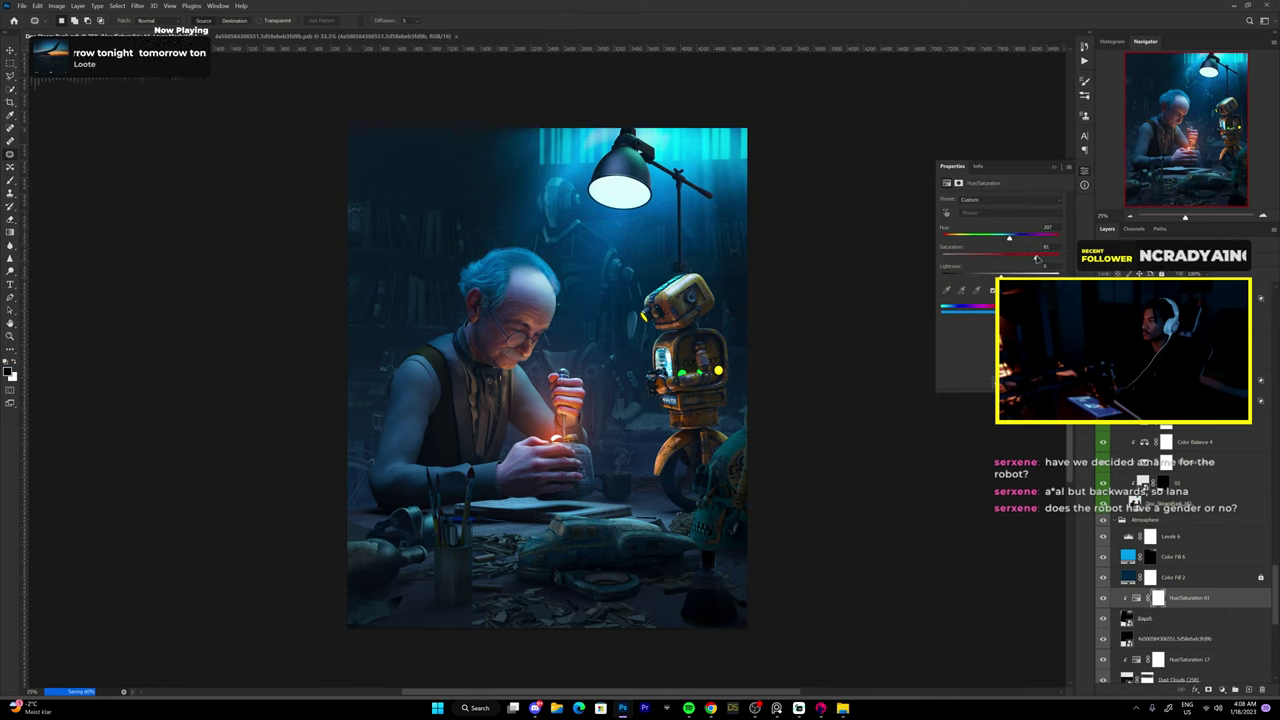
drag(1150, 618, 1155, 521)
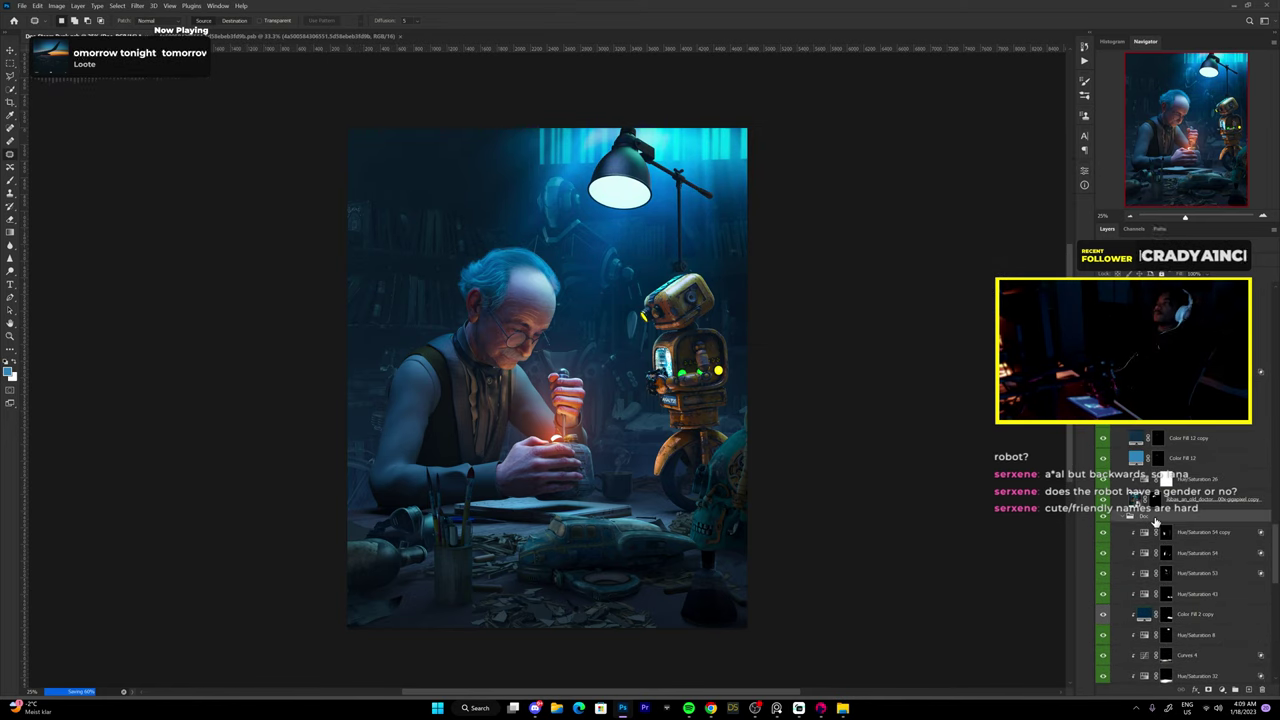
drag(1180, 497, 1160, 520)
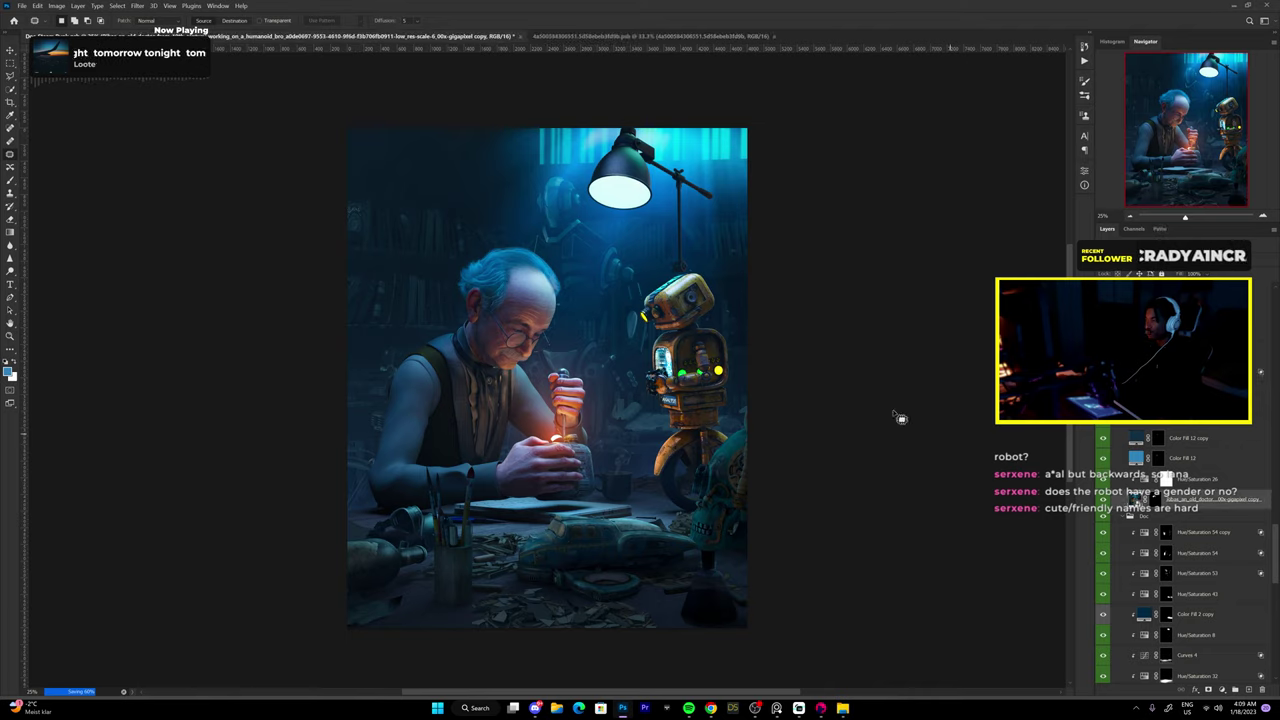
key(alt+Tab)
mouse_move(608, 295)
mouse_down()
mouse_move(636, 170)
mouse_move(640, 180)
mouse_up()
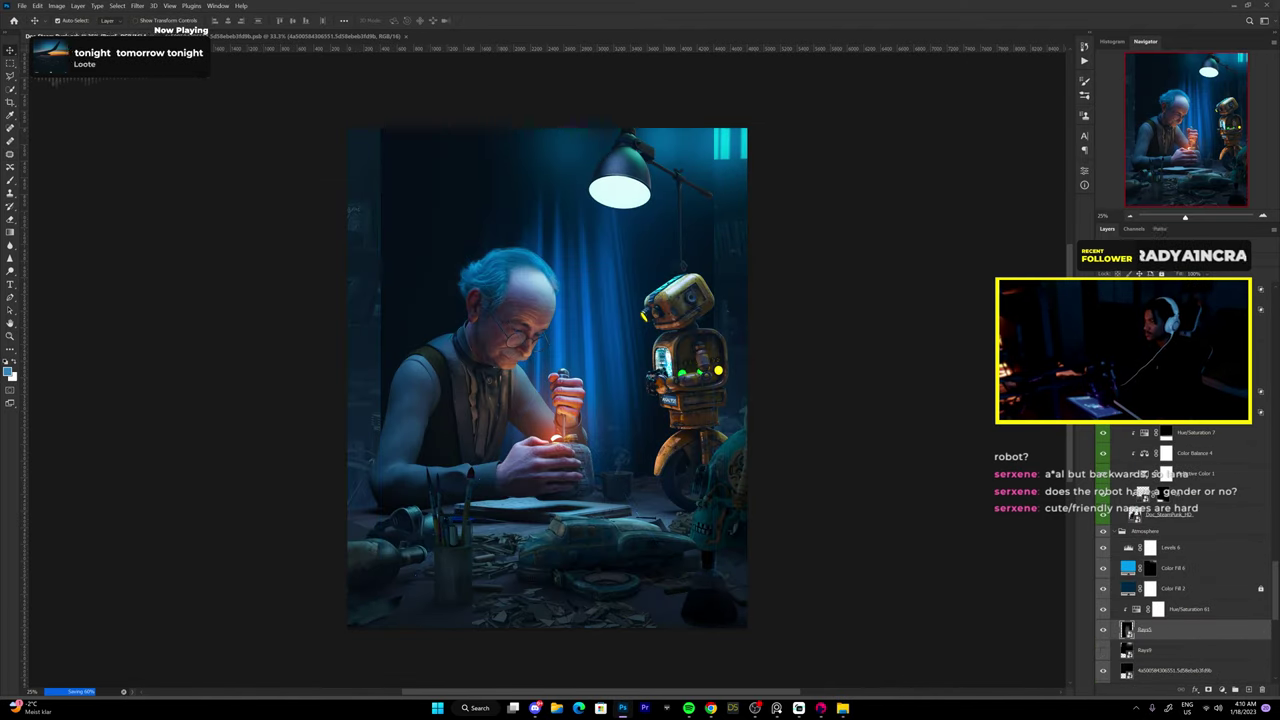
key(Return)
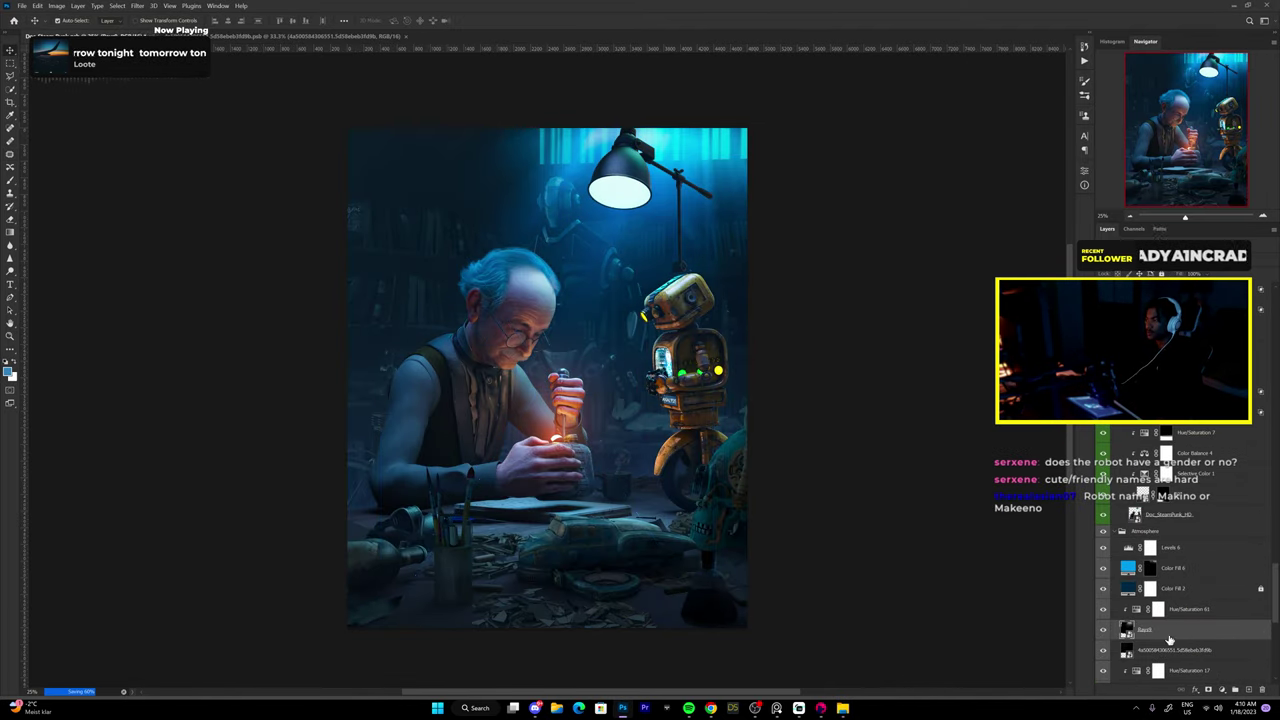
right_click(577, 262)
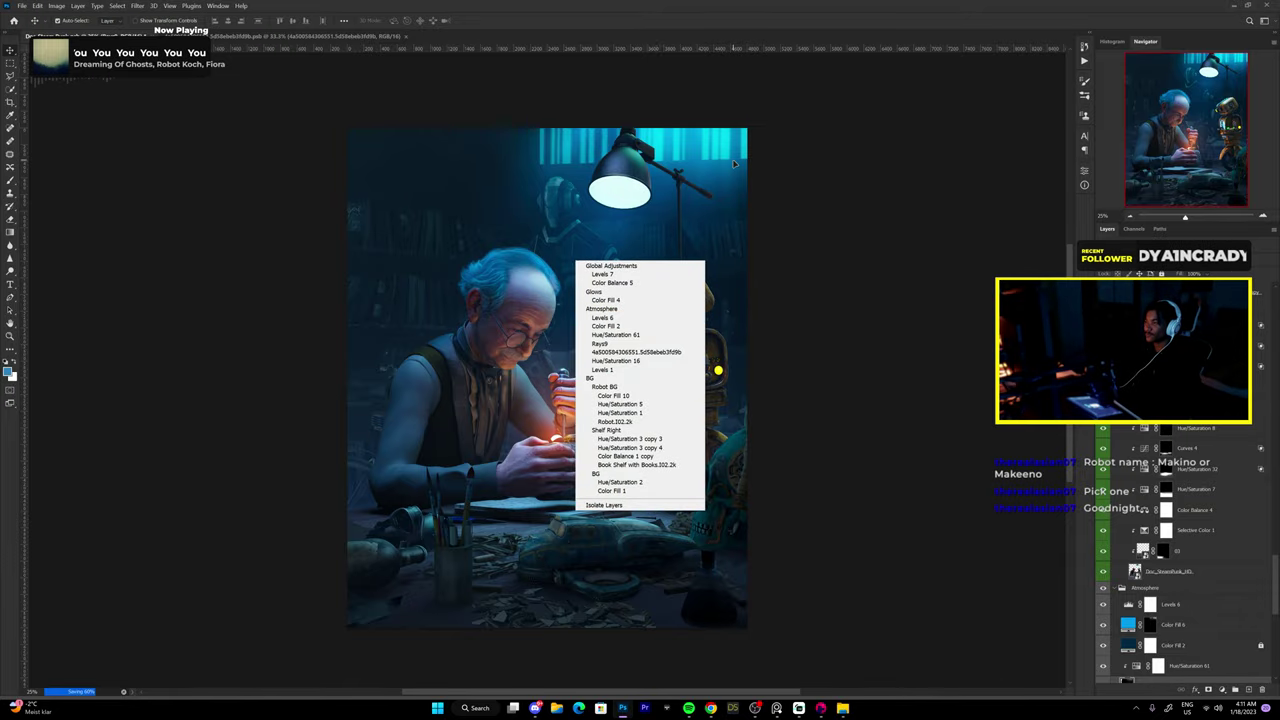
Select the rays layer from the canvas, then delete and restore Hue/Saturation 61.
click(684, 207)
scroll(700, 300, up, 3)
scroll(612, 378, down, 3)
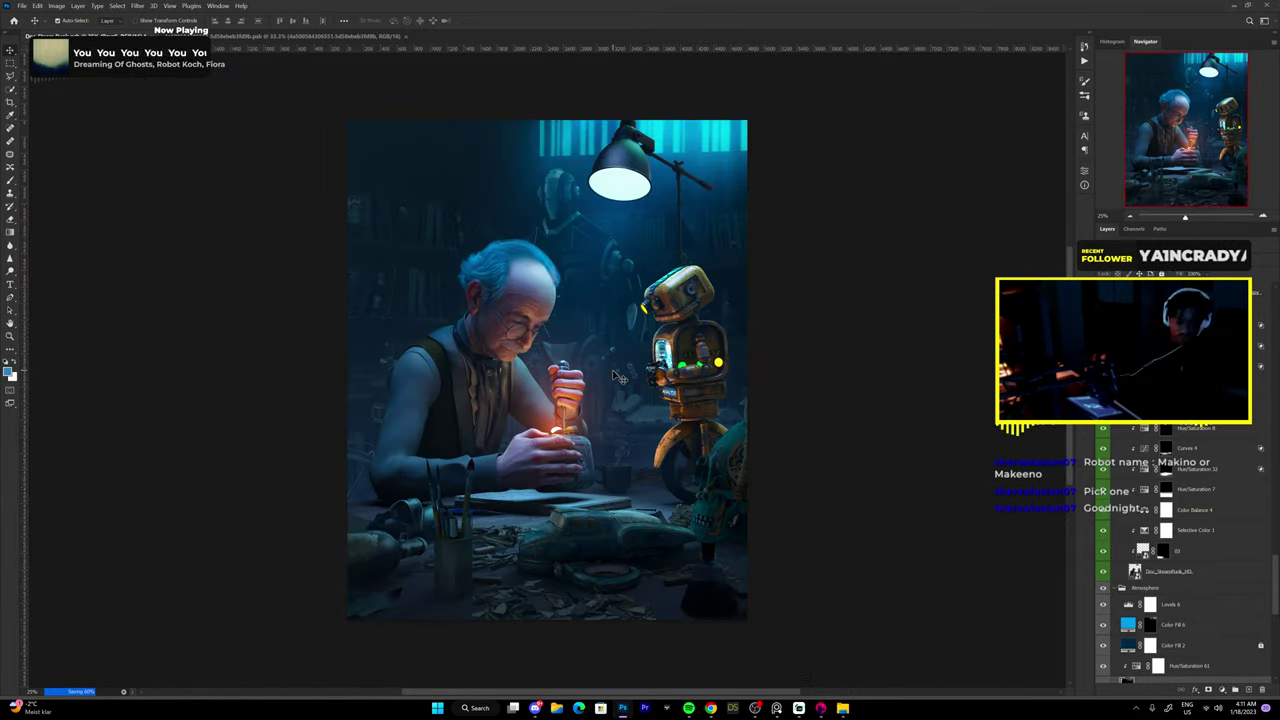
right_click(560, 216)
click(614, 363)
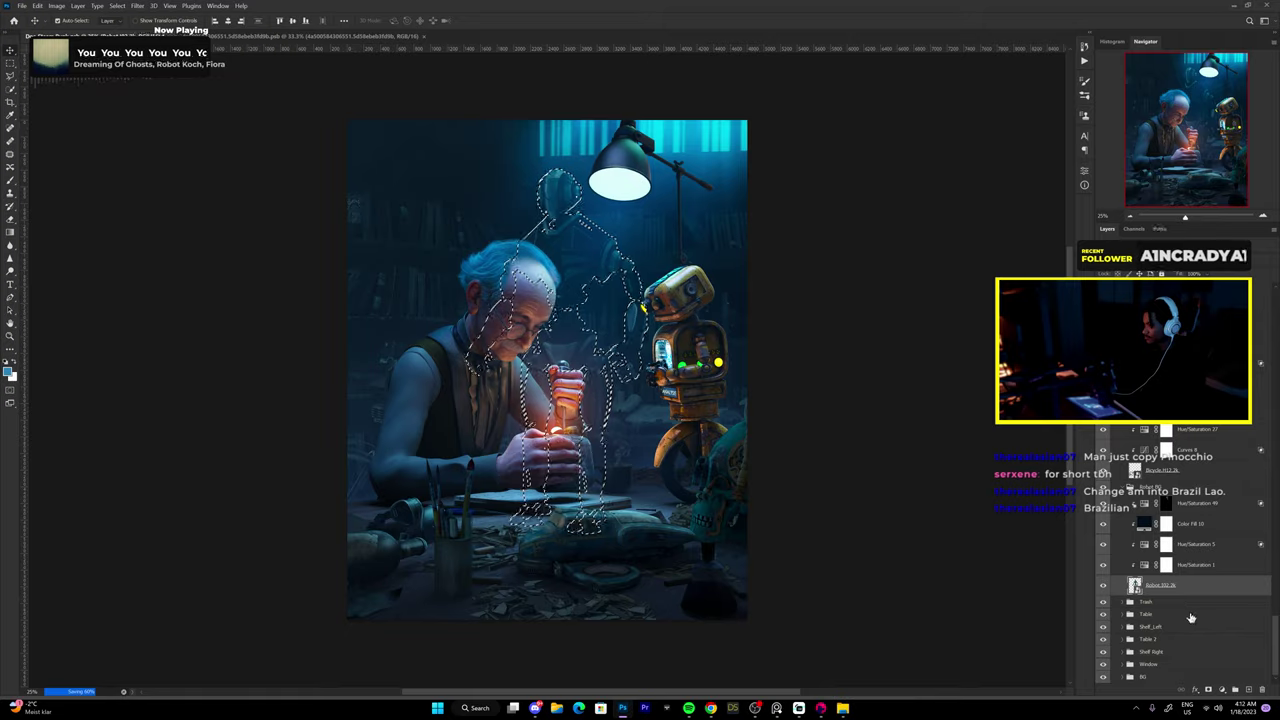
scroll(1143, 580, down, 3)
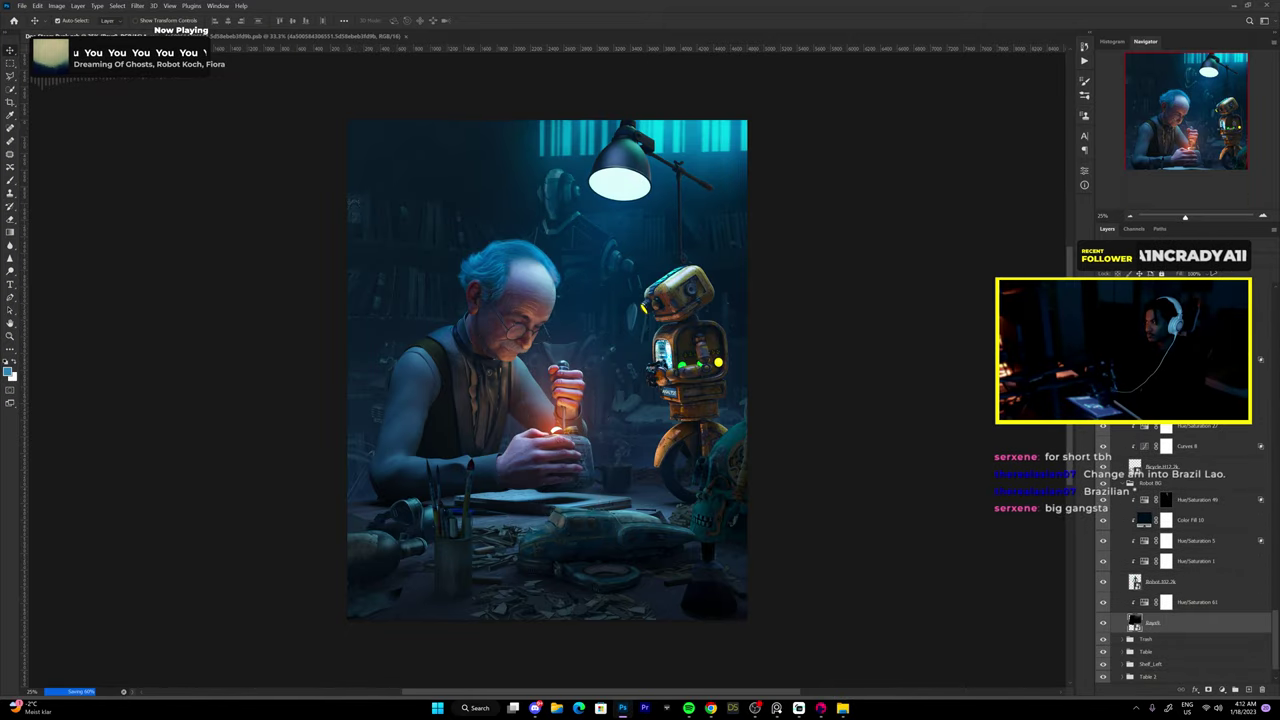
click(1143, 603)
double_click(1143, 604)
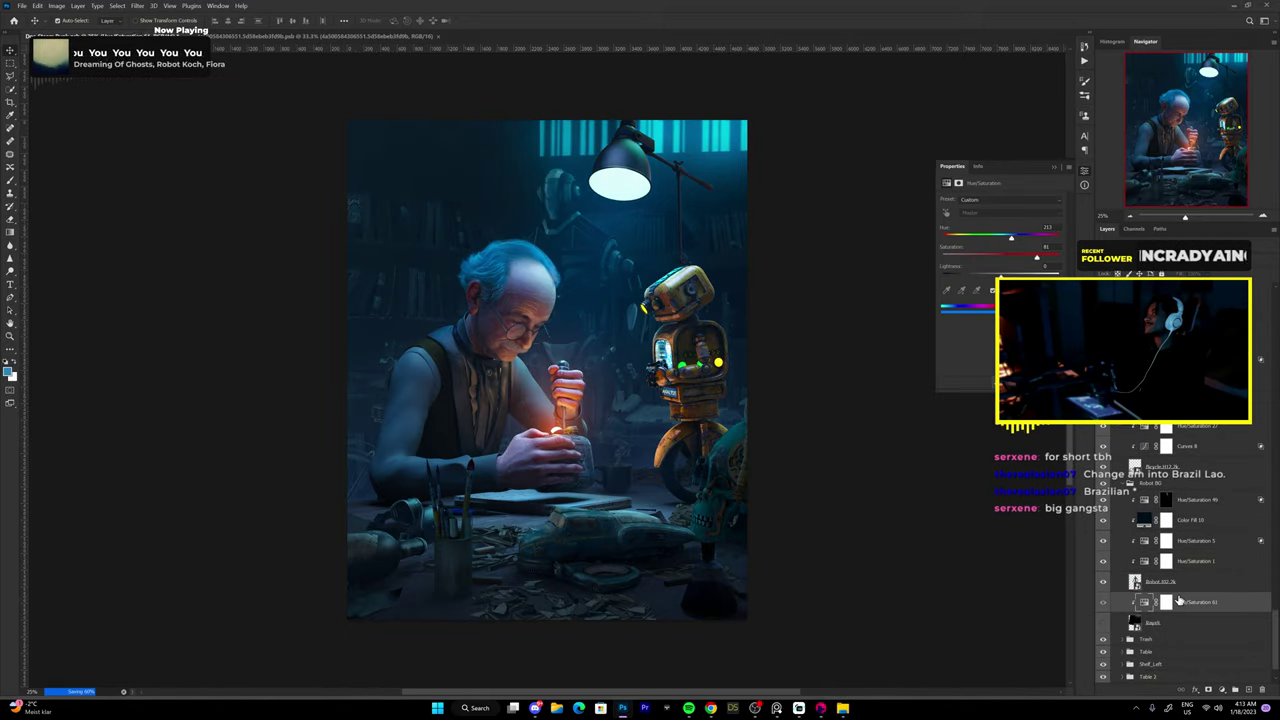
key(Delete)
scroll(1178, 560, up, 3)
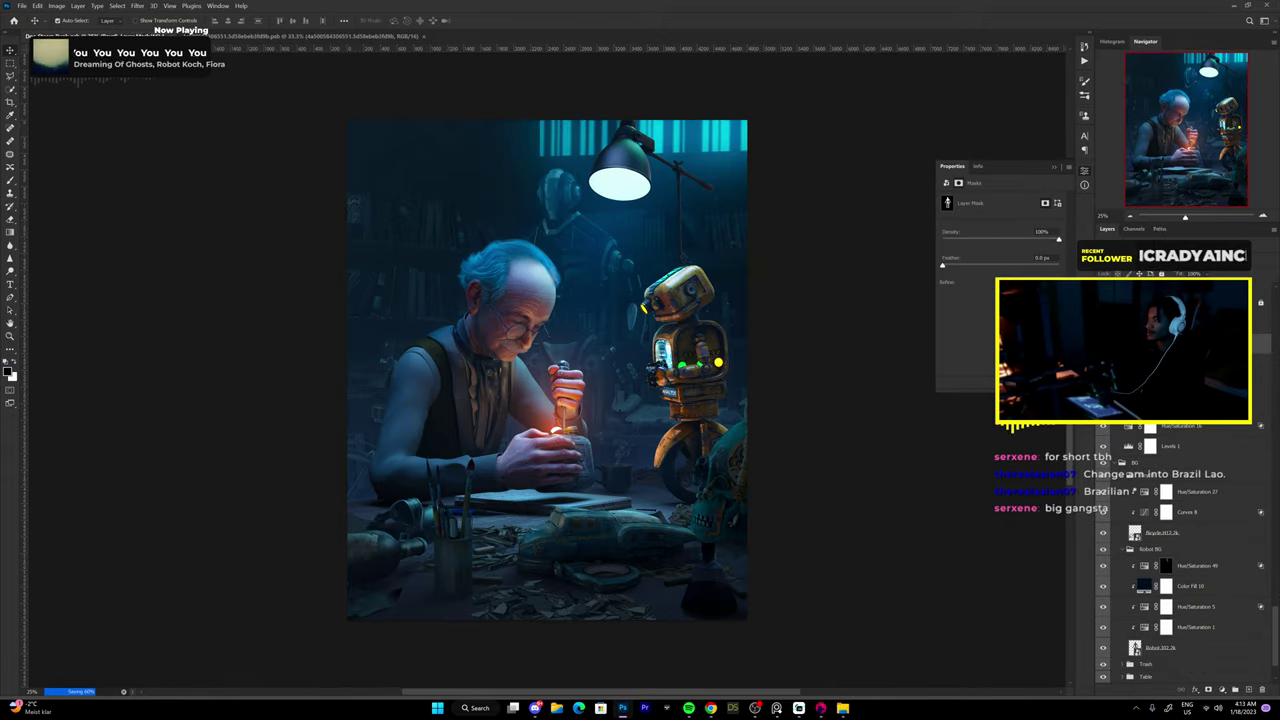
key(ctrl+z)
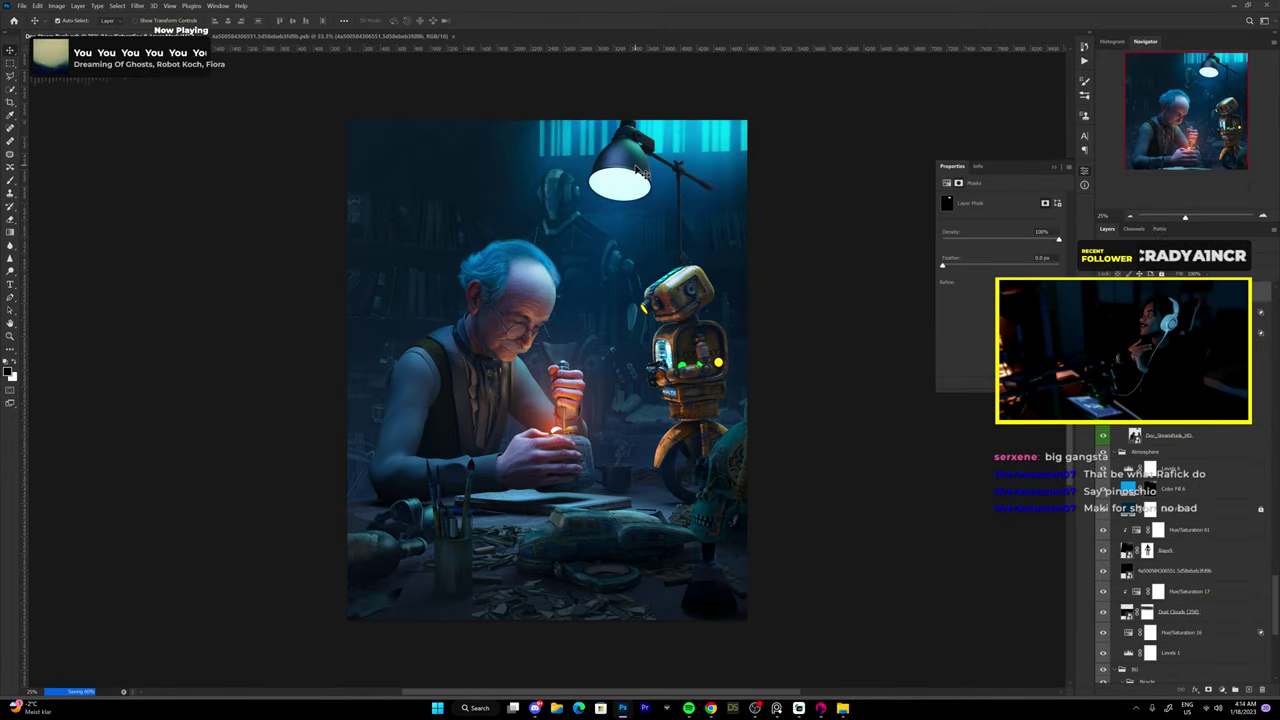
Add a text layer reading 'maki' beside the robot.
scroll(690, 355, up, 5)
scroll(690, 355, up, 5)
scroll(690, 355, up, 1)
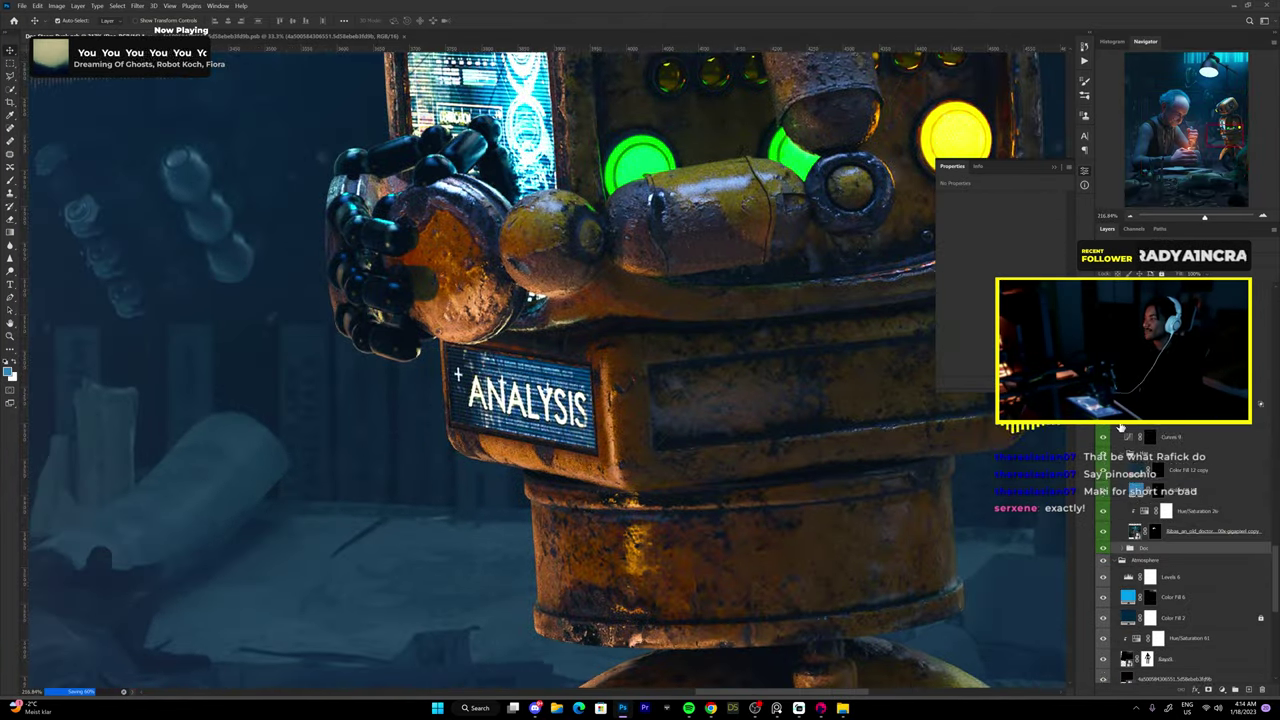
click(1007, 438)
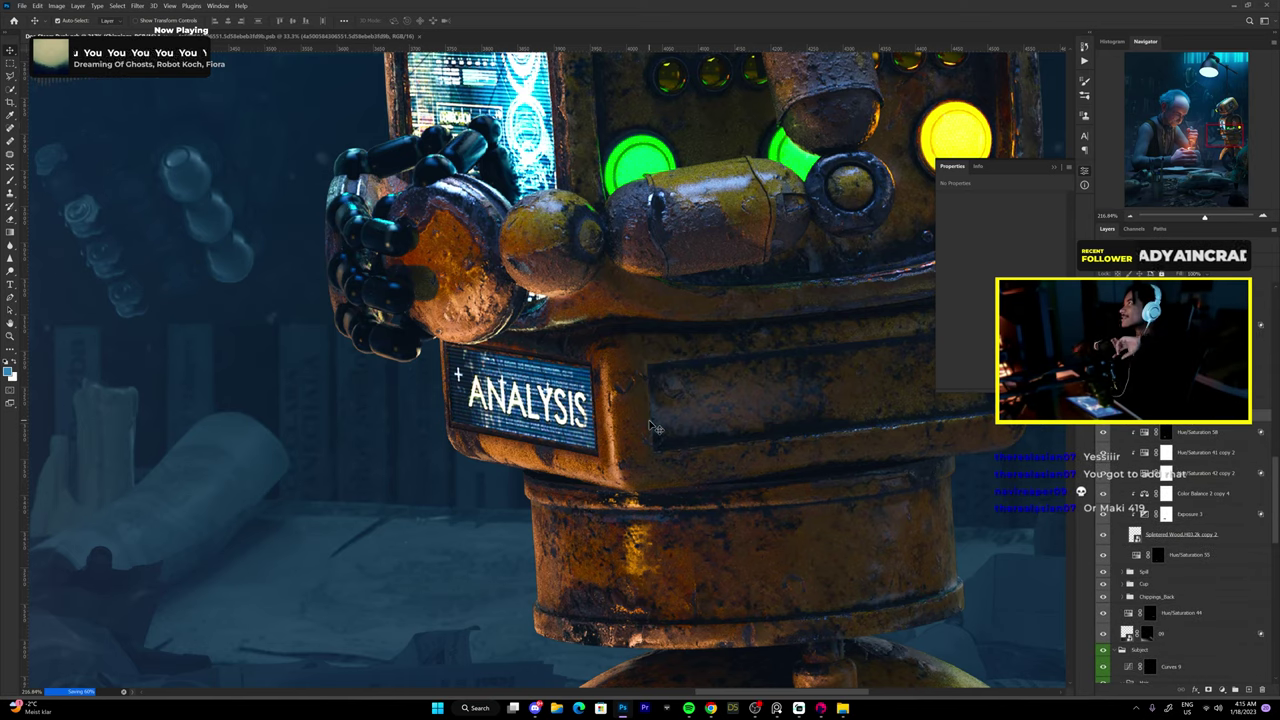
scroll(655, 428, down, 10)
scroll(655, 428, up, 6)
key(t)
click(430, 430)
text(maki)
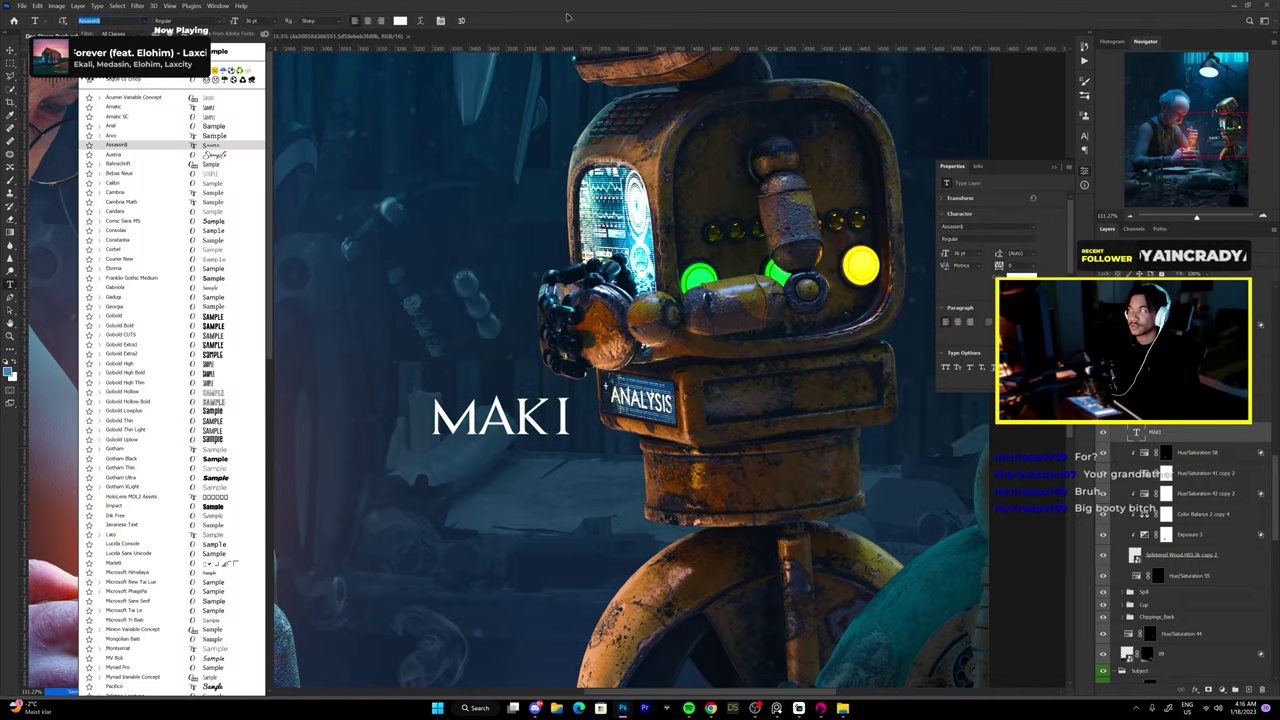
Find the arcade font online and install the downloaded font file.
key(alt+Tab)
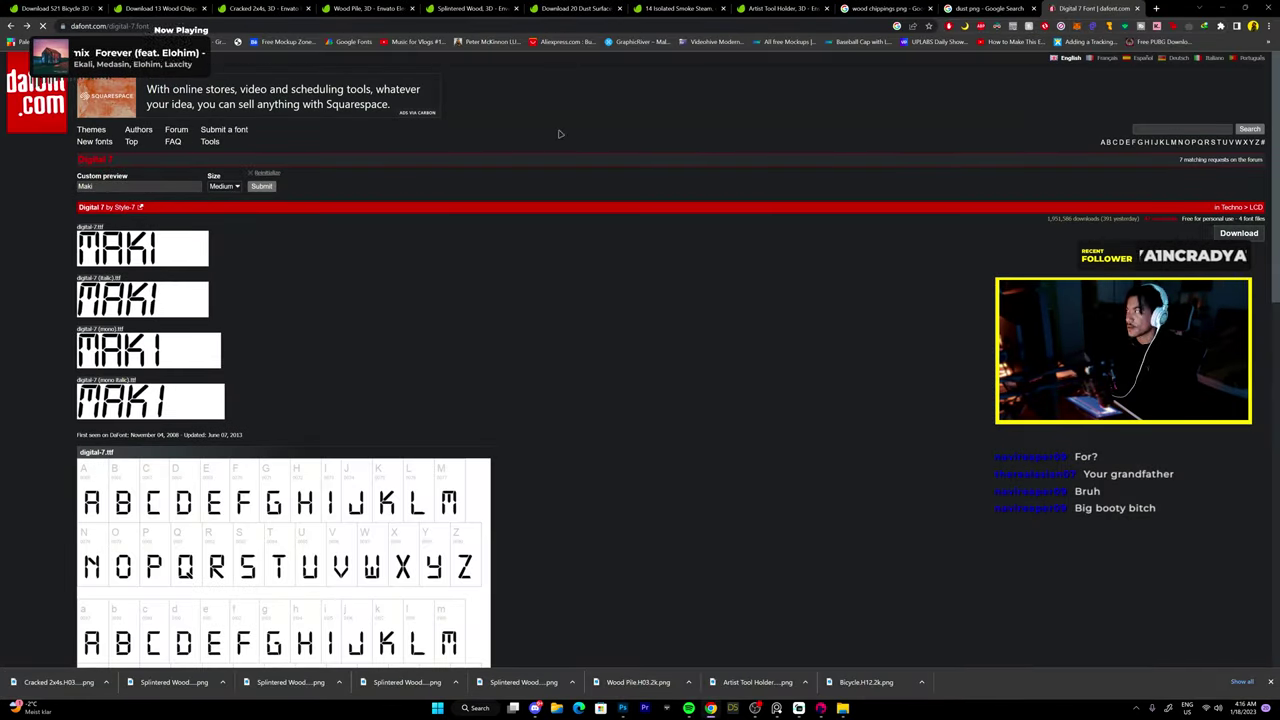
click(238, 170)
scroll(640, 360, down, 10)
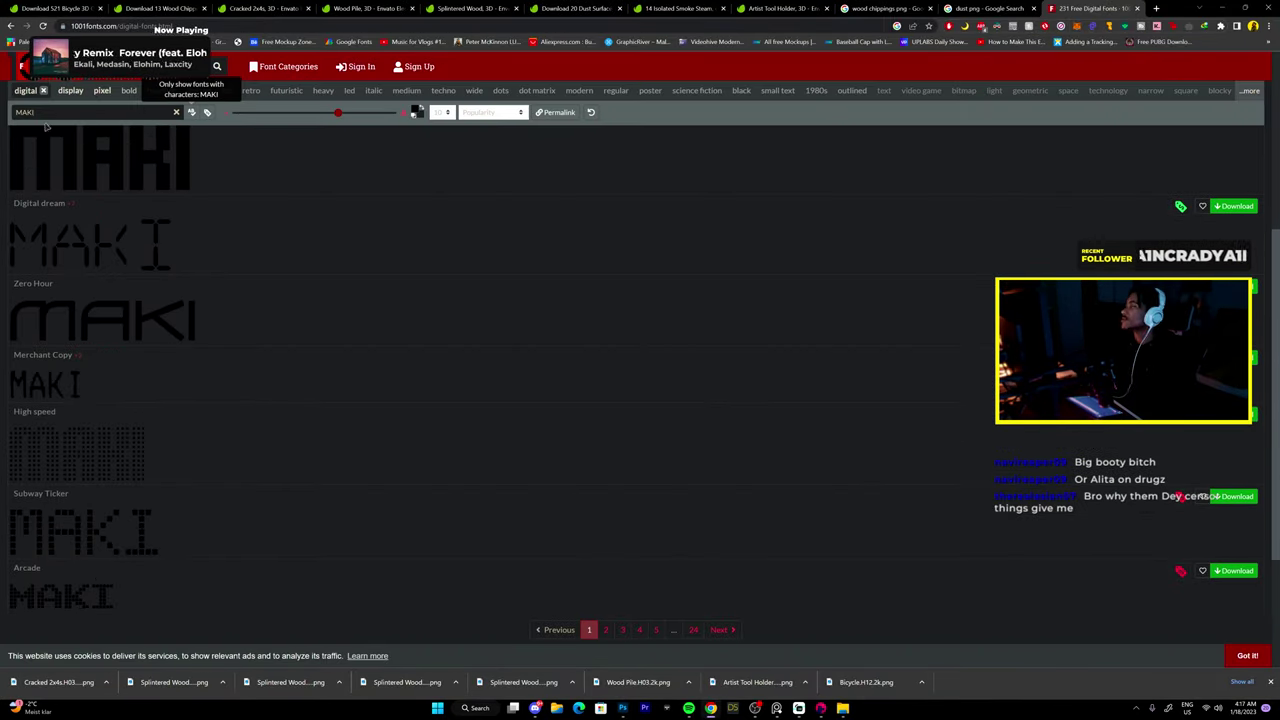
scroll(640, 360, down, 3)
key(alt+Tab)
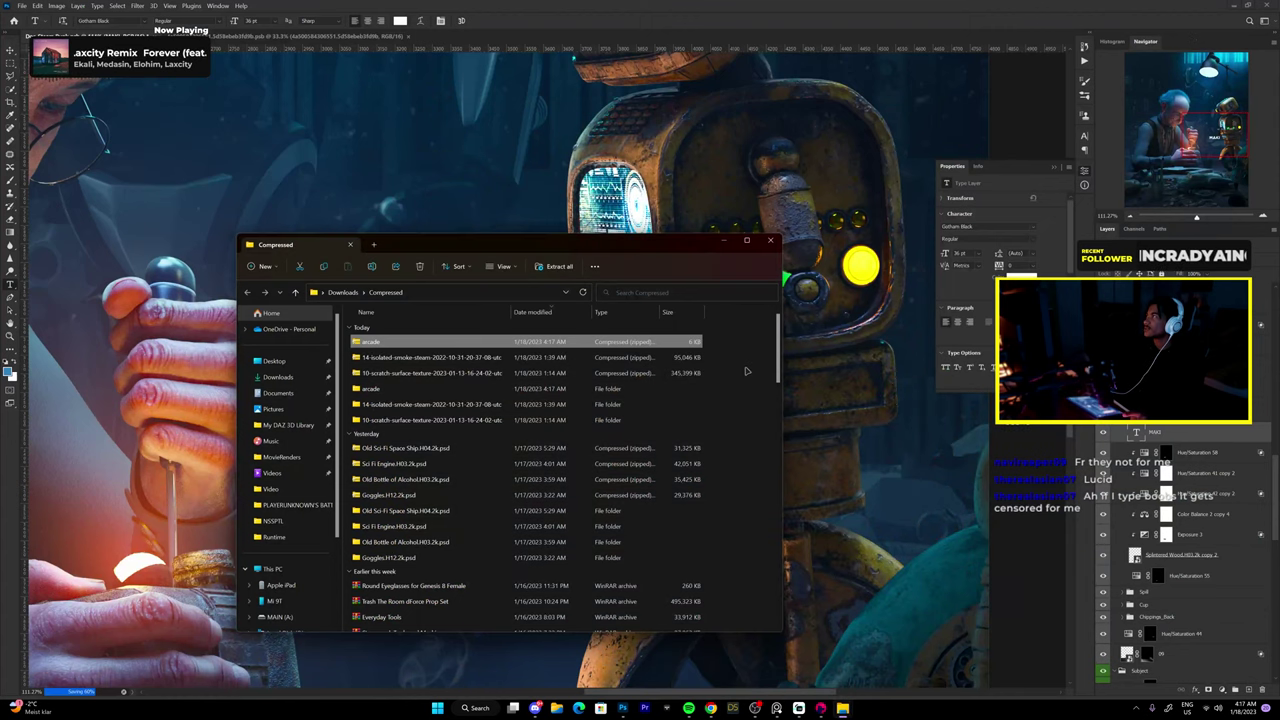
right_click(372, 343)
click(537, 421)
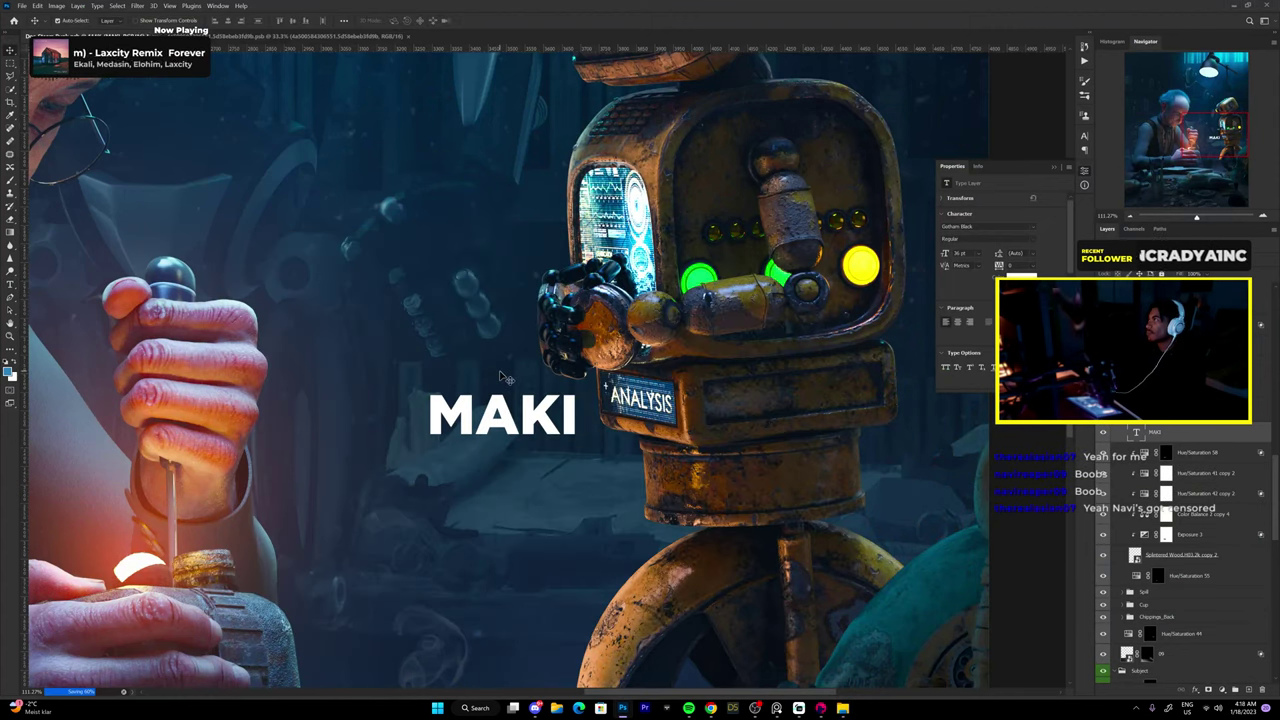
Open the robot layer's embedded Doc_SteamPunk_HD document via Edit Contents.
scroll(578, 363, up, 5)
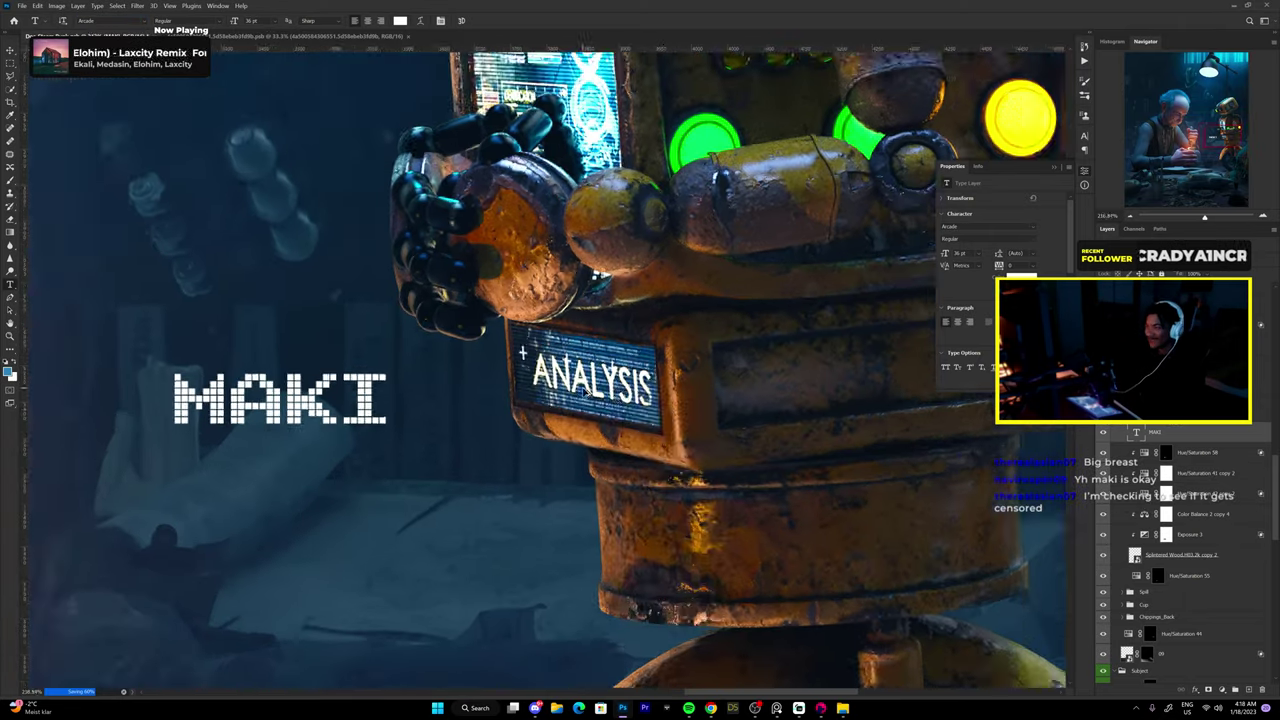
right_click(578, 363)
click(621, 535)
scroll(451, 269, up, 5)
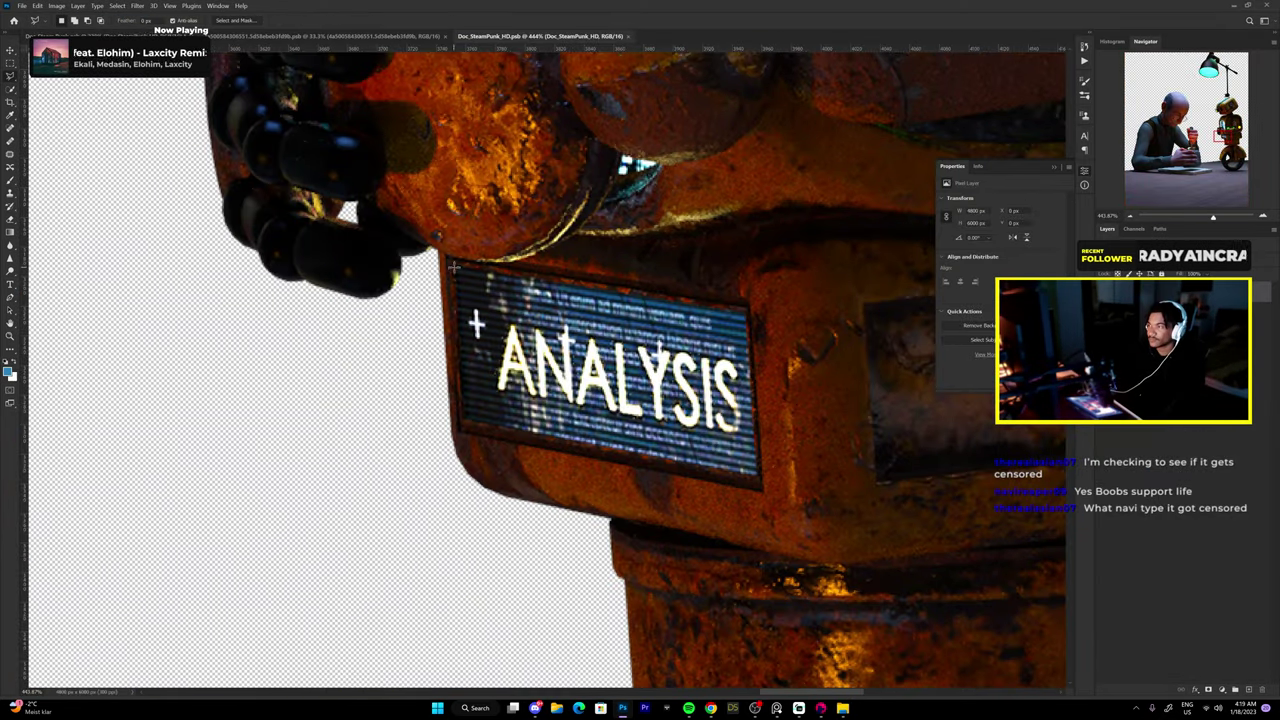
Cover the ANALYSIS plate with a light cyan fill and skew the overlay to the panel.
click(870, 290)
key(Return)
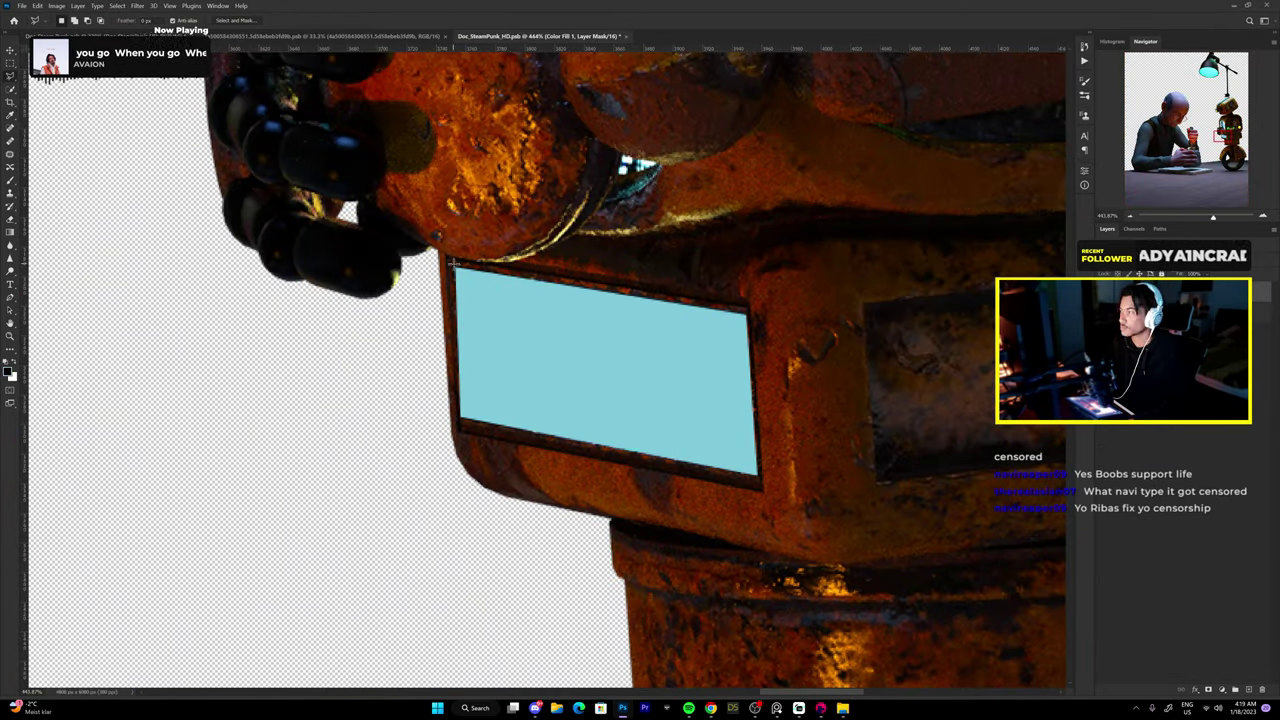
double_click(465, 460)
key(b)
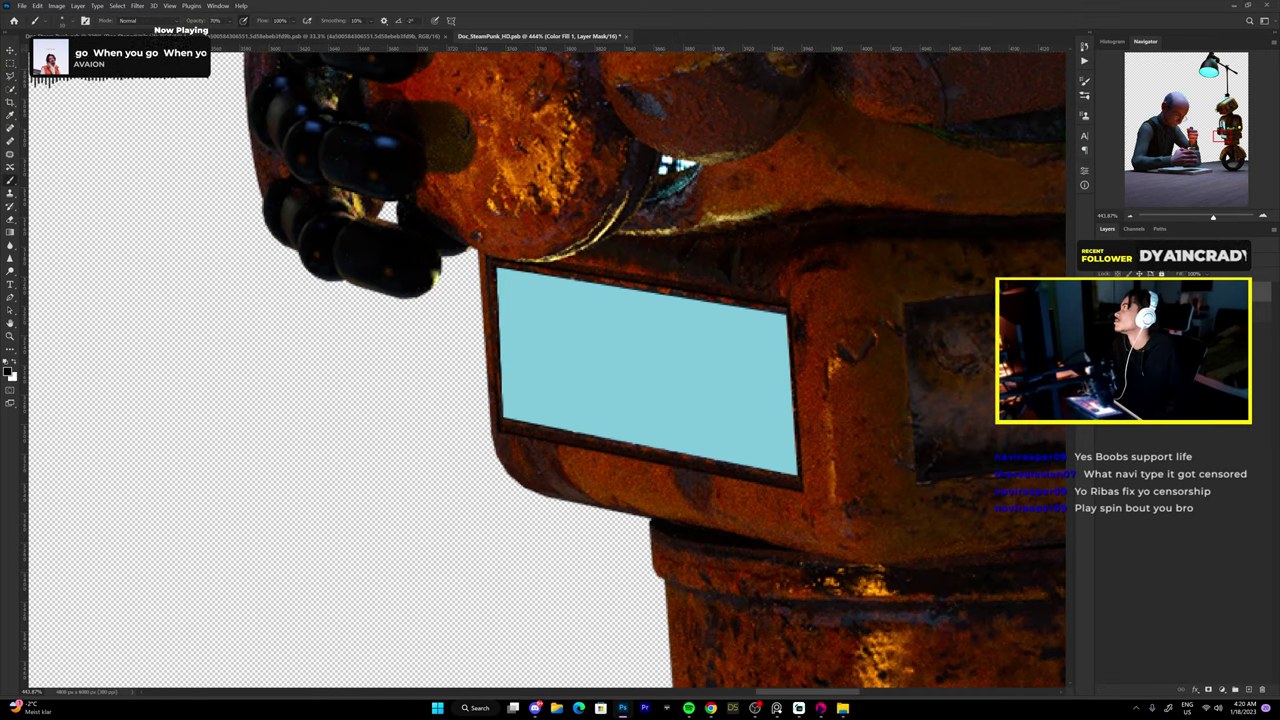
key(alt+Tab)
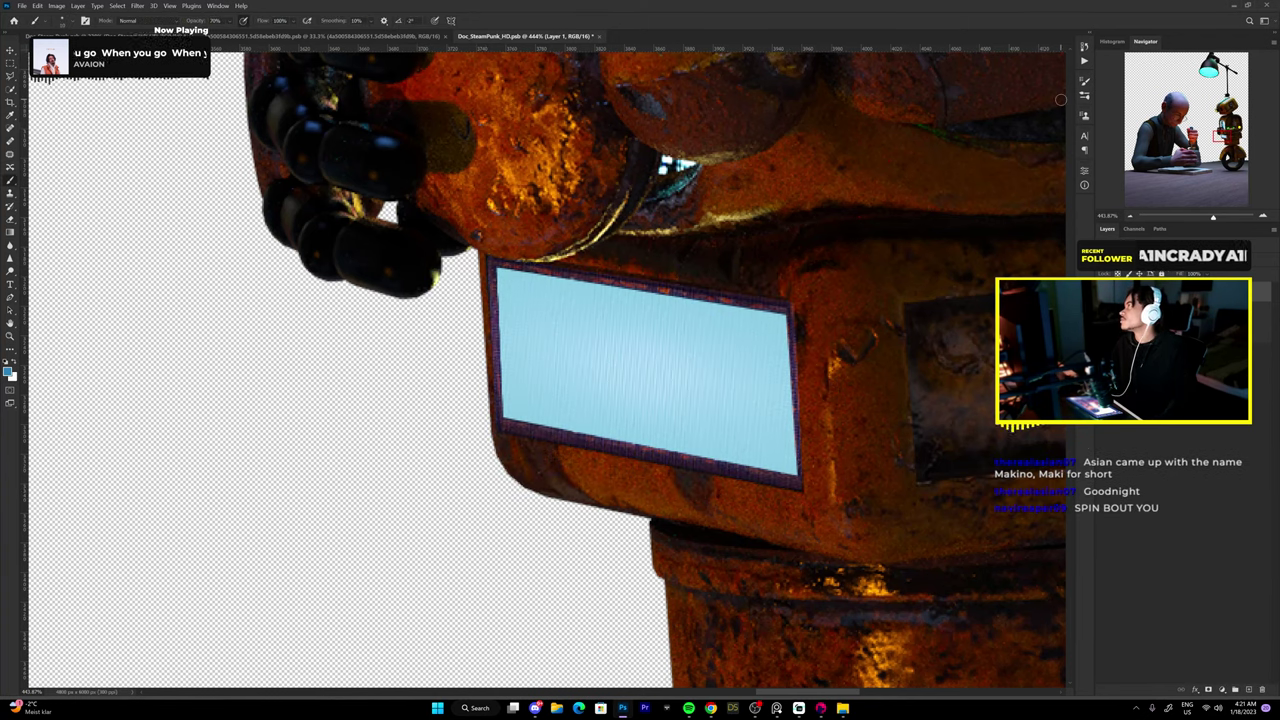
drag(644, 490, 657, 492)
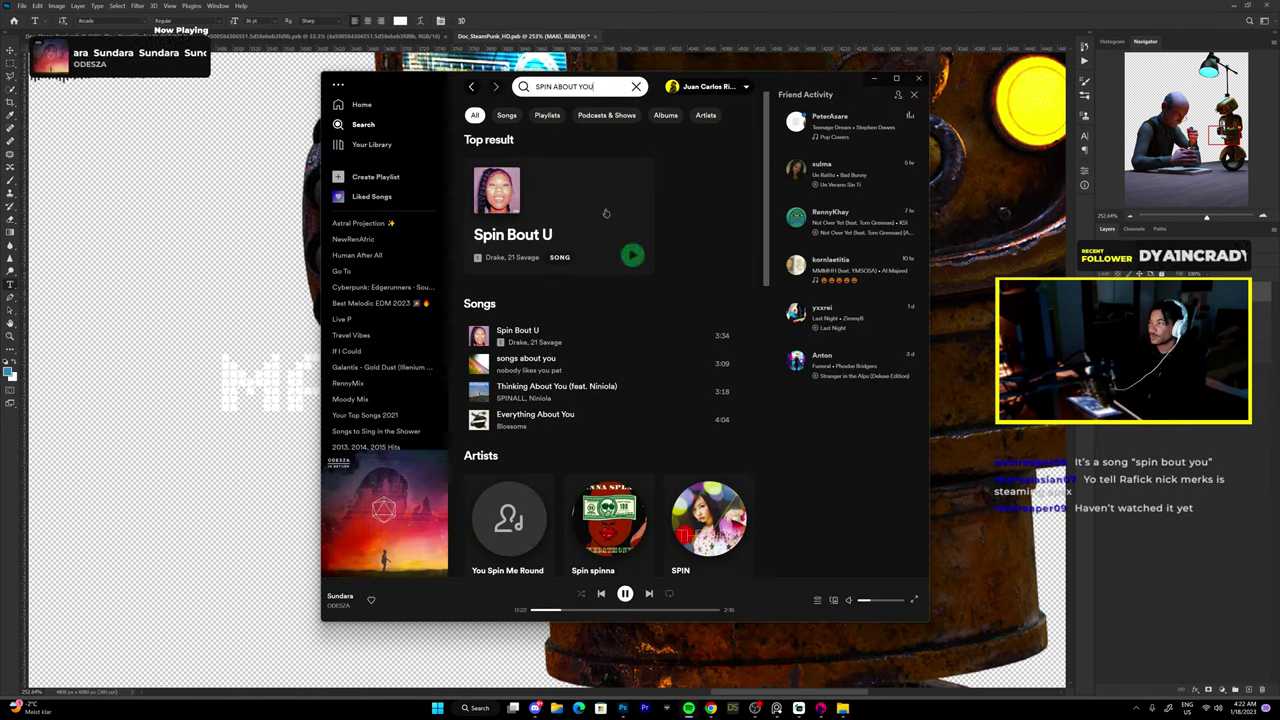
right_click(605, 213)
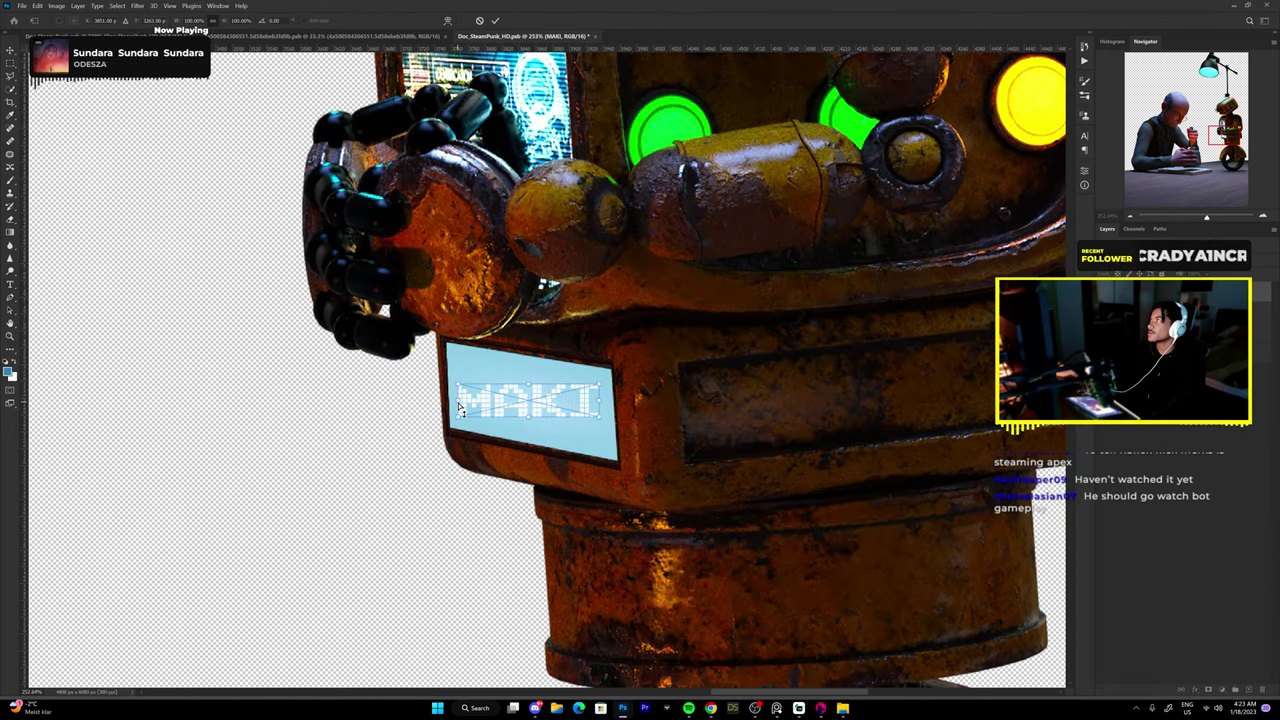
Enlarge the MAKI text on the screen panel and restore the screen label to ANALYSIS.
drag(592, 408, 596, 388)
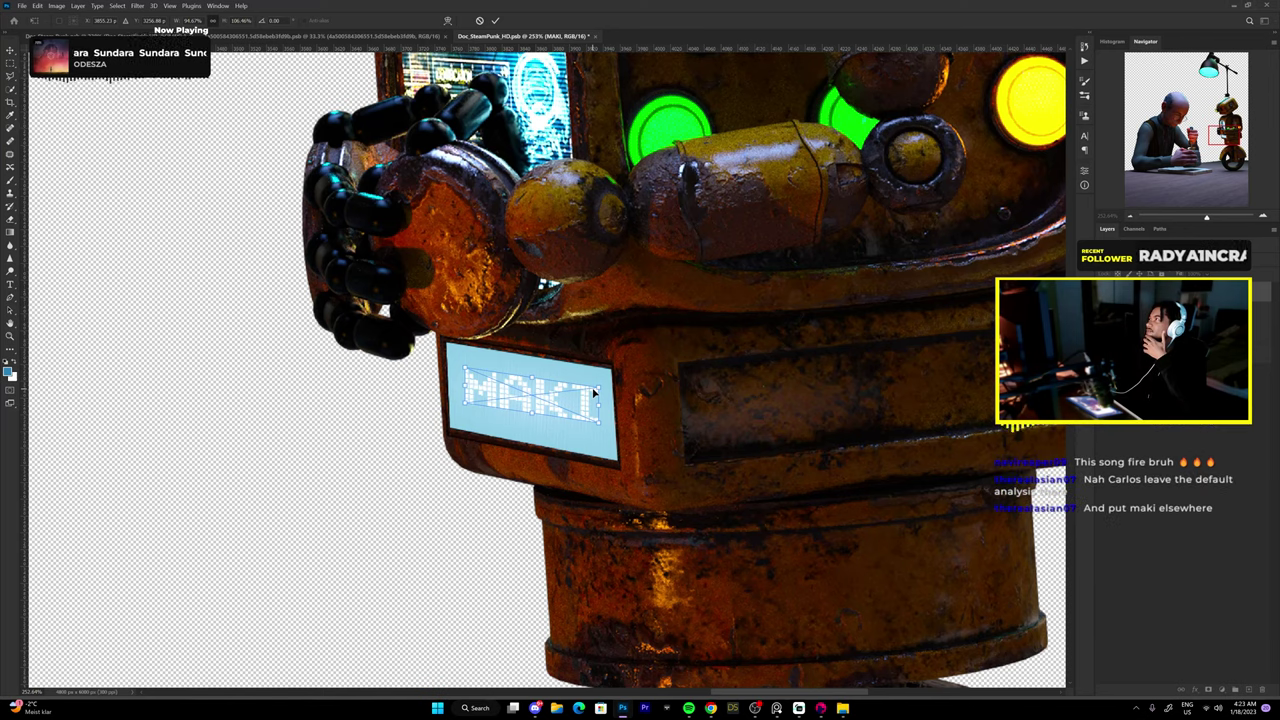
key(Return)
key(ctrl+0)
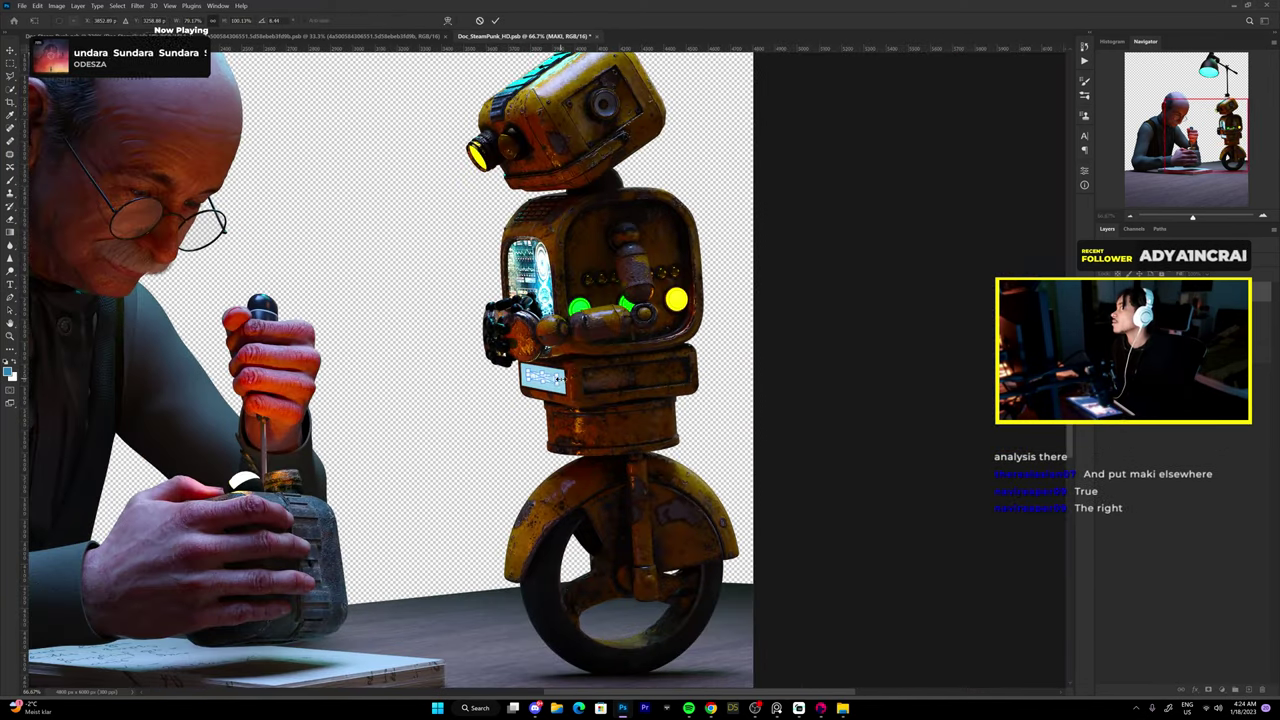
alt+scroll(550, 380, up, 5)
key(ctrl+Tab)
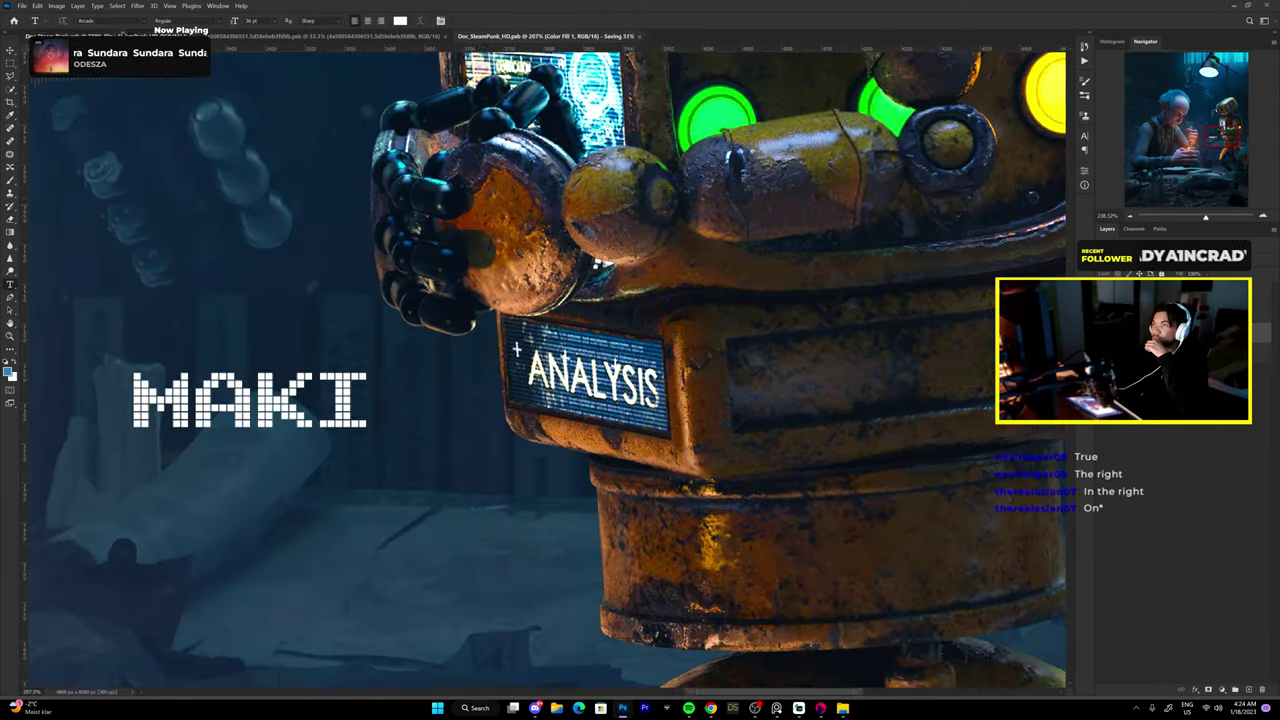
key(ctrl+z)
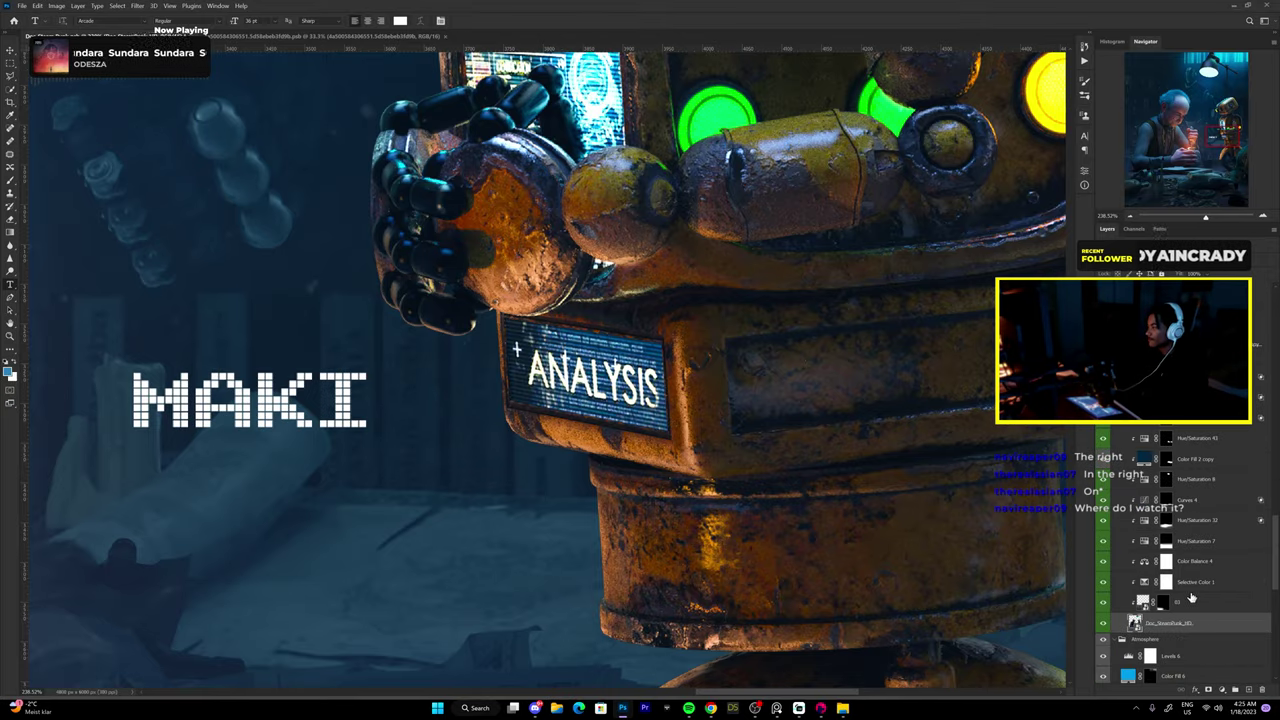
key(ctrl+Tab)
alt+scroll(358, 346, up, 3)
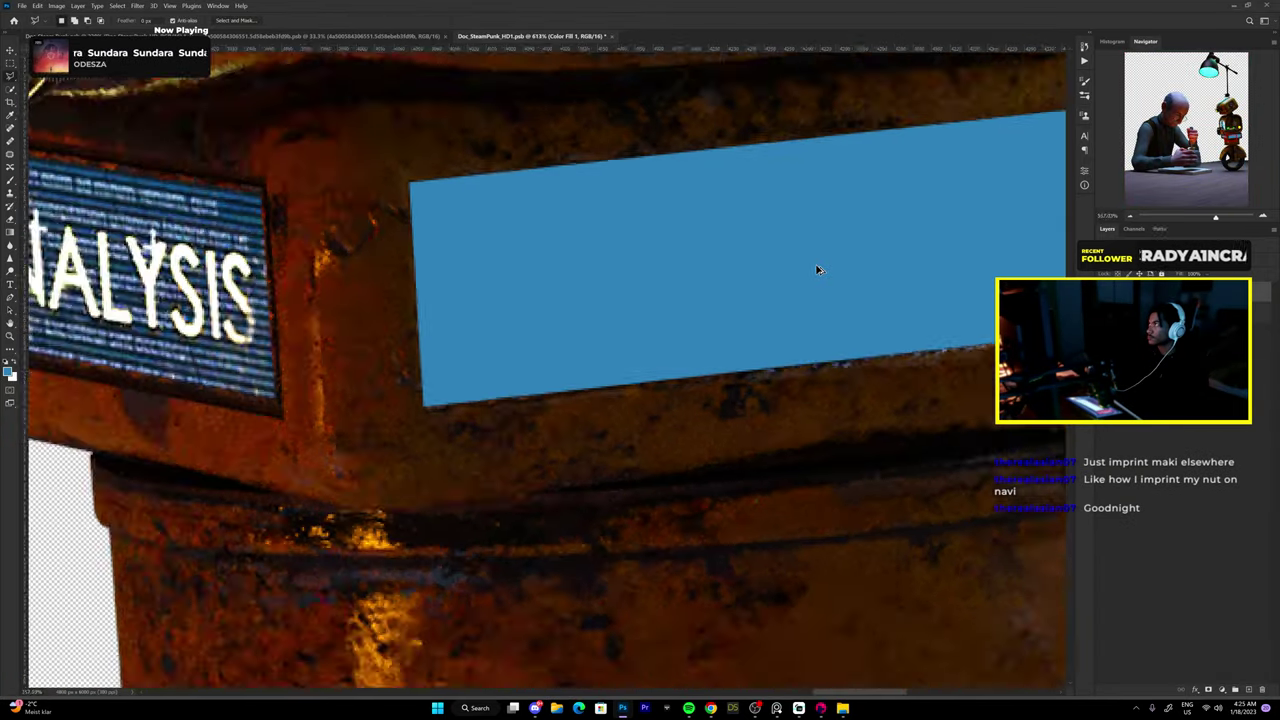
Type MAKI on the dark recessed panel and switch it to Gotham Black.
drag(814, 271, 778, 270)
text(MAKI)
key(ctrl+0)
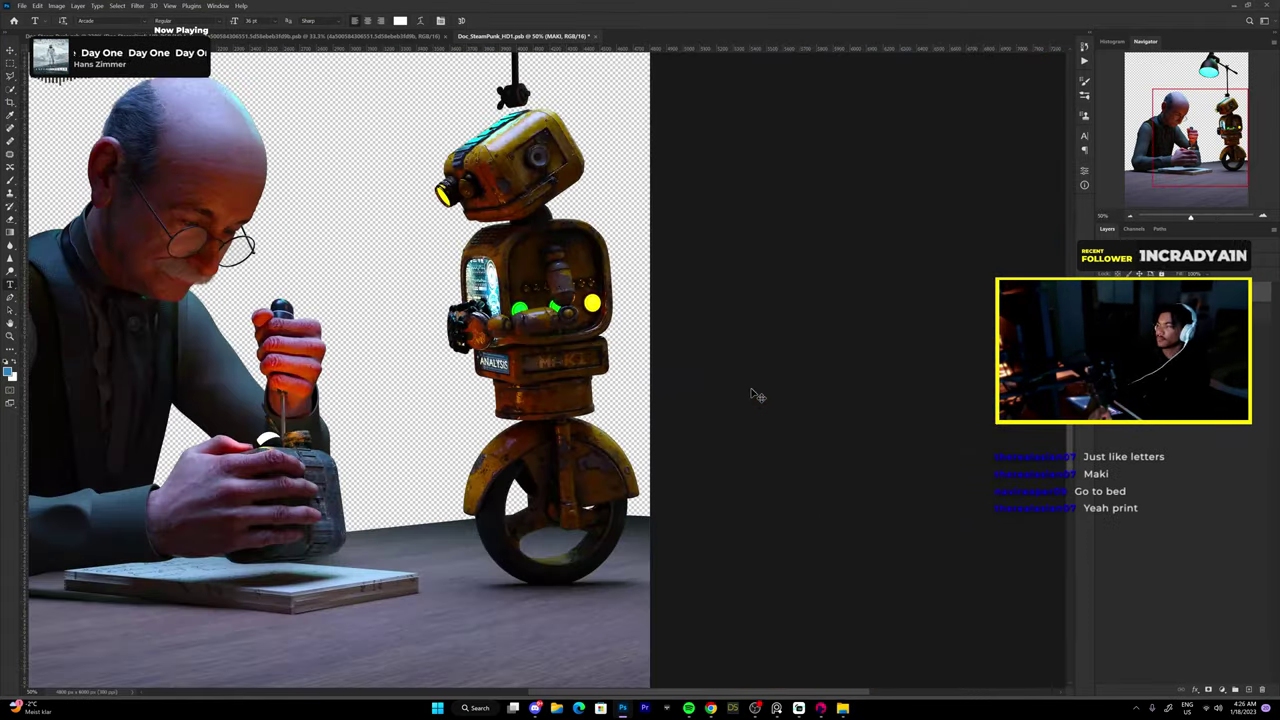
scroll(651, 314, up, 3)
click(150, 21)
scroll(651, 314, down, 2)
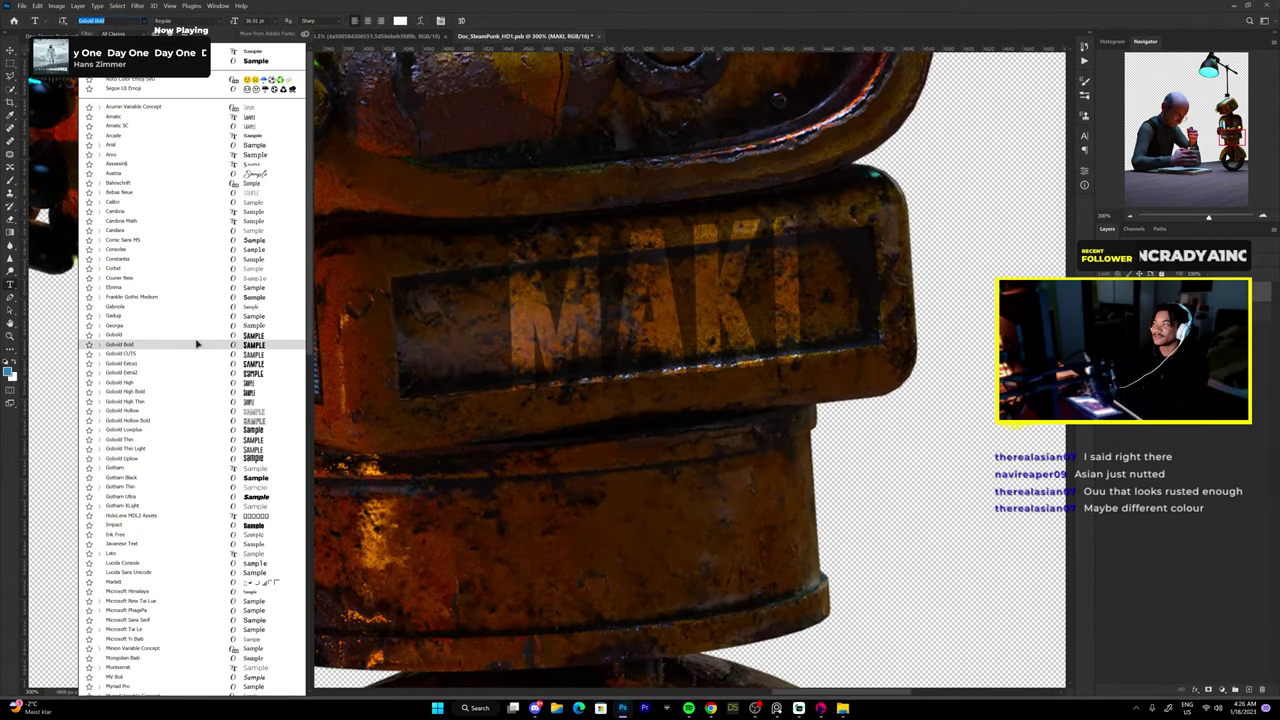
Give MAKI a Chisel Soft Bevel & Emboss and a dark brown text colour.
click(400, 20)
click(868, 350)
click(1058, 248)
double_click(1150, 300)
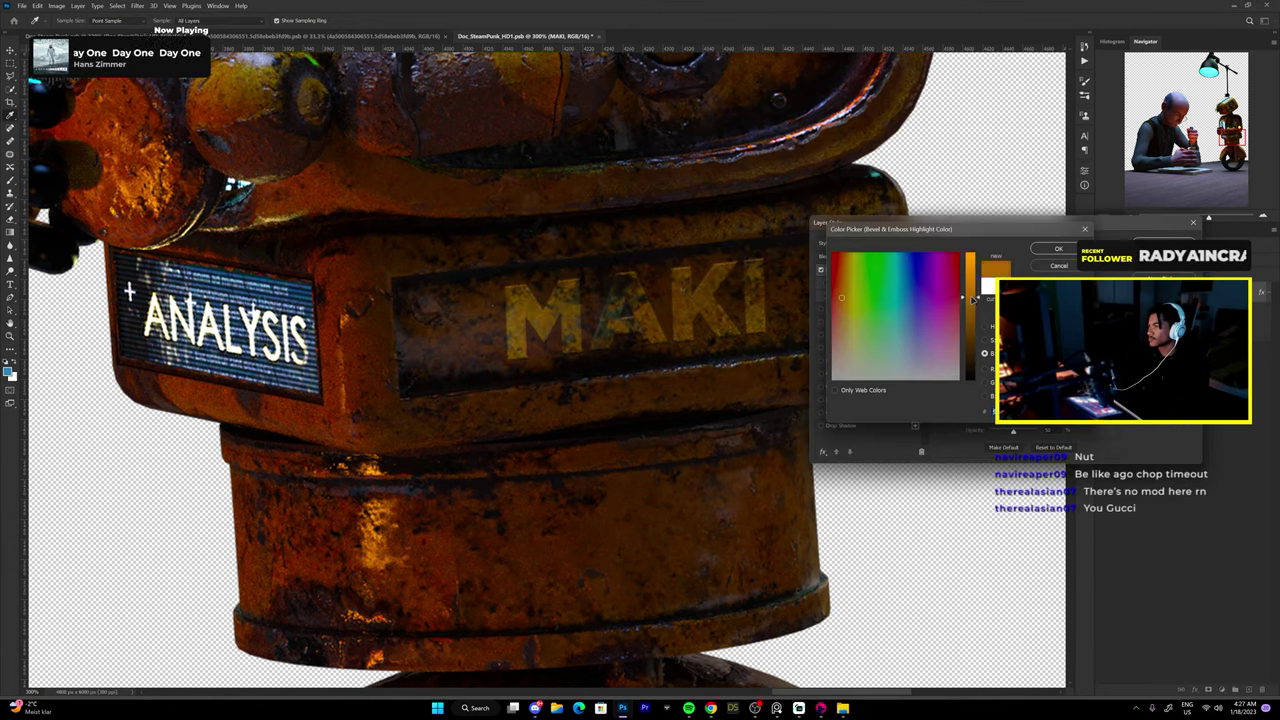
click(1010, 297)
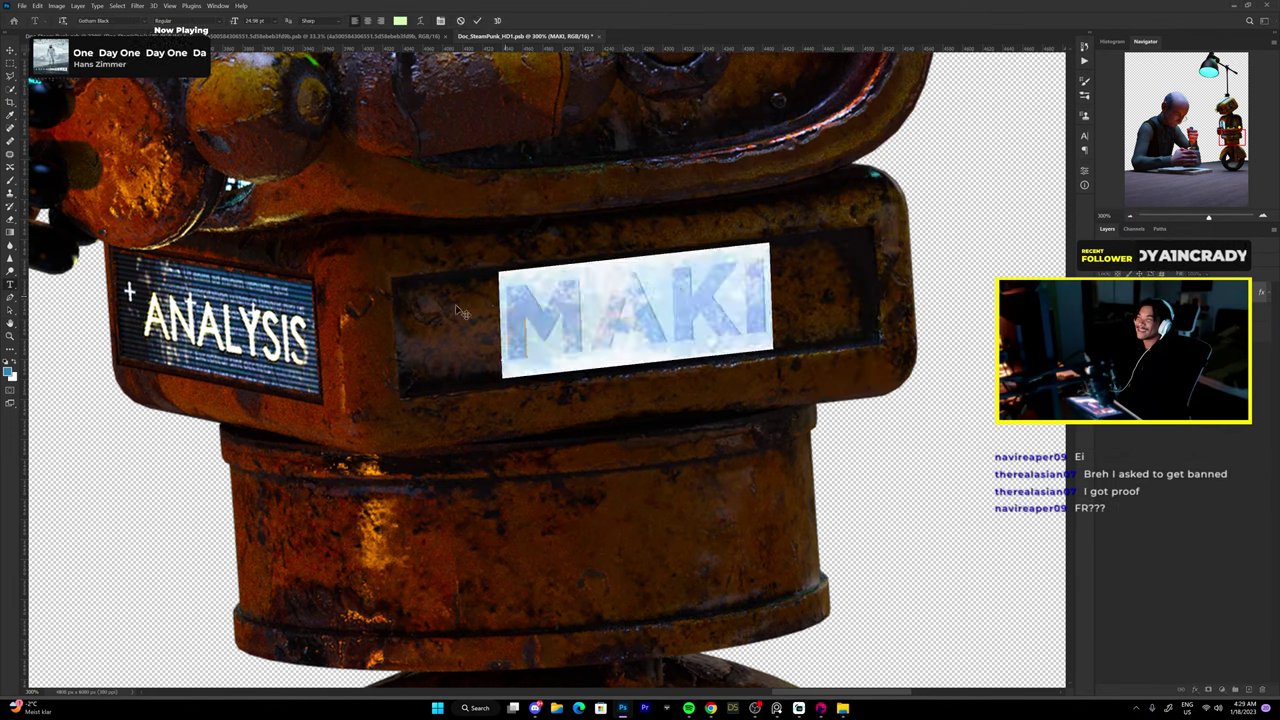
click(833, 270)
key(Return)
scroll(833, 270, down, 3)
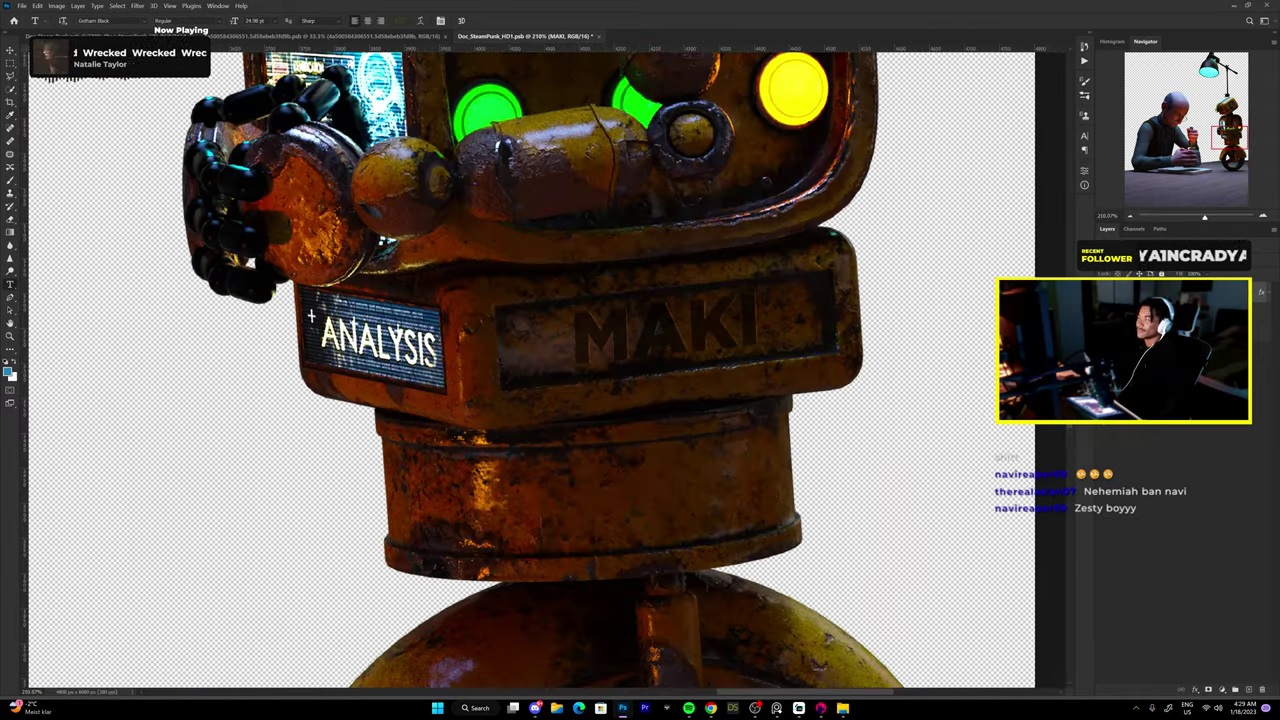
Zoom in on the robot's pole knob and ready a black-and-white Brush for Layer 1's mask.
scroll(790, 371, up, 3)
scroll(790, 371, up, 1)
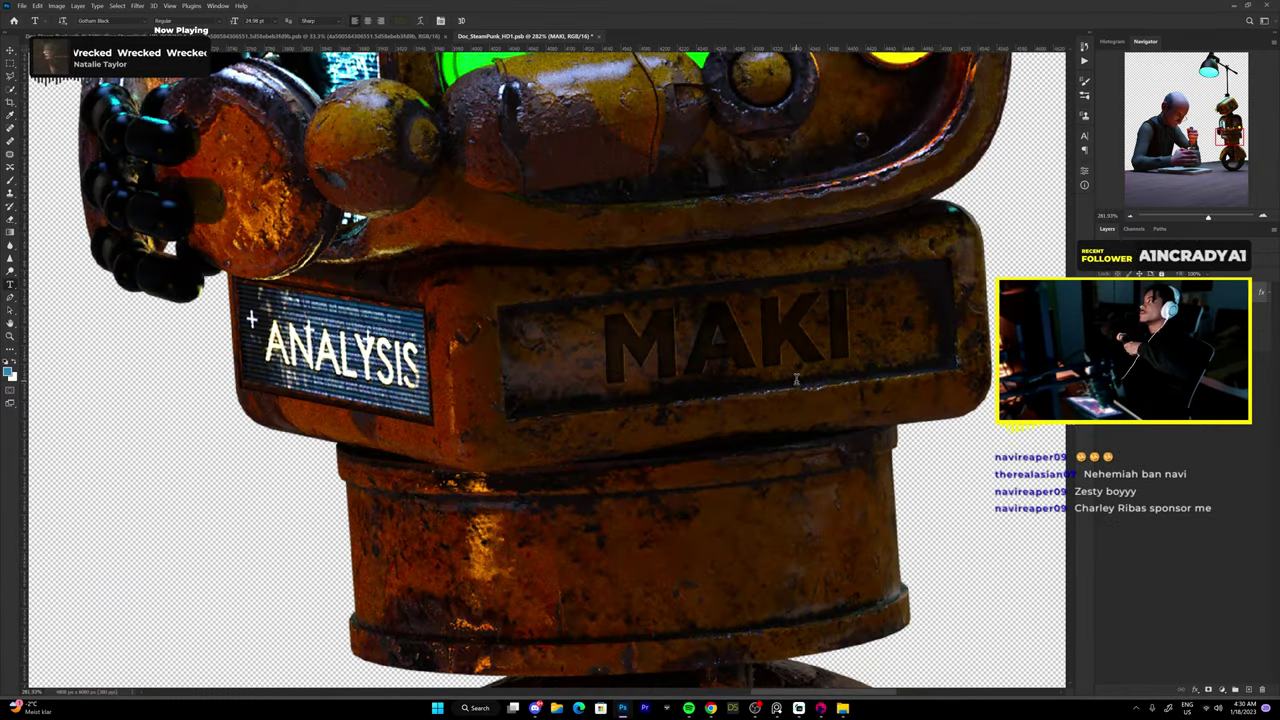
scroll(796, 378, down, 5)
scroll(800, 250, up, 3)
key(v)
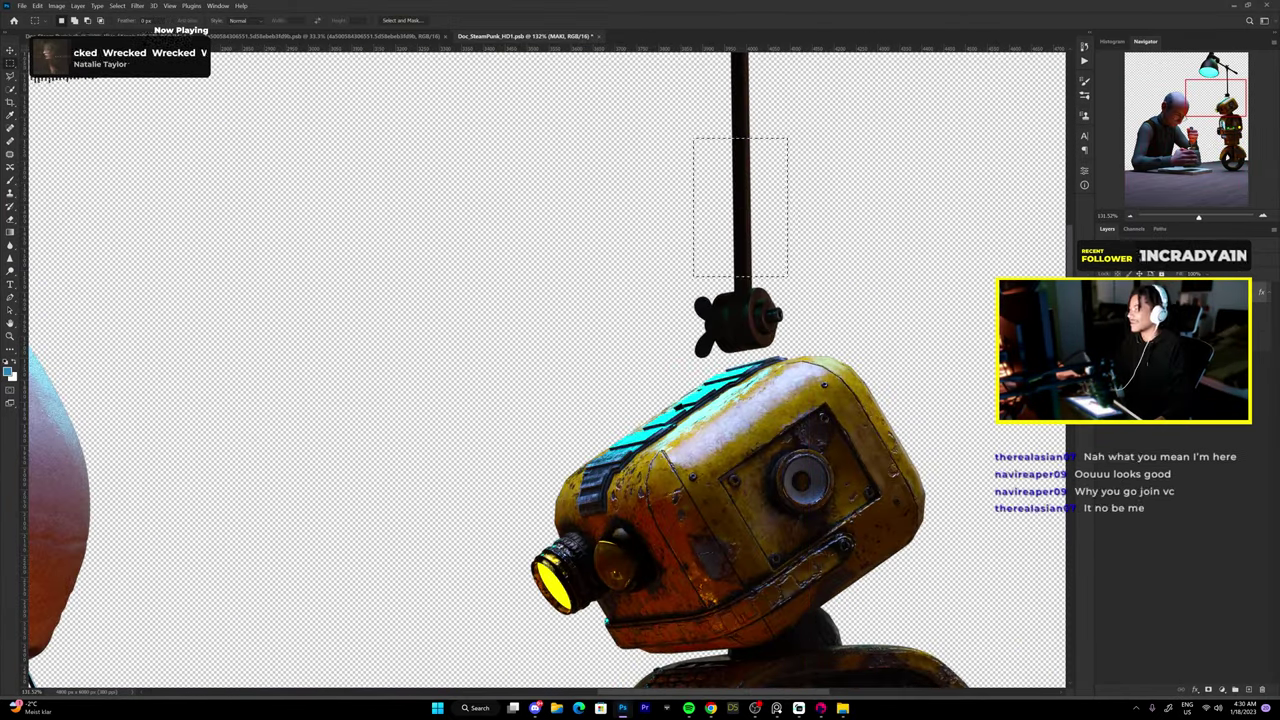
scroll(743, 345, up, 6)
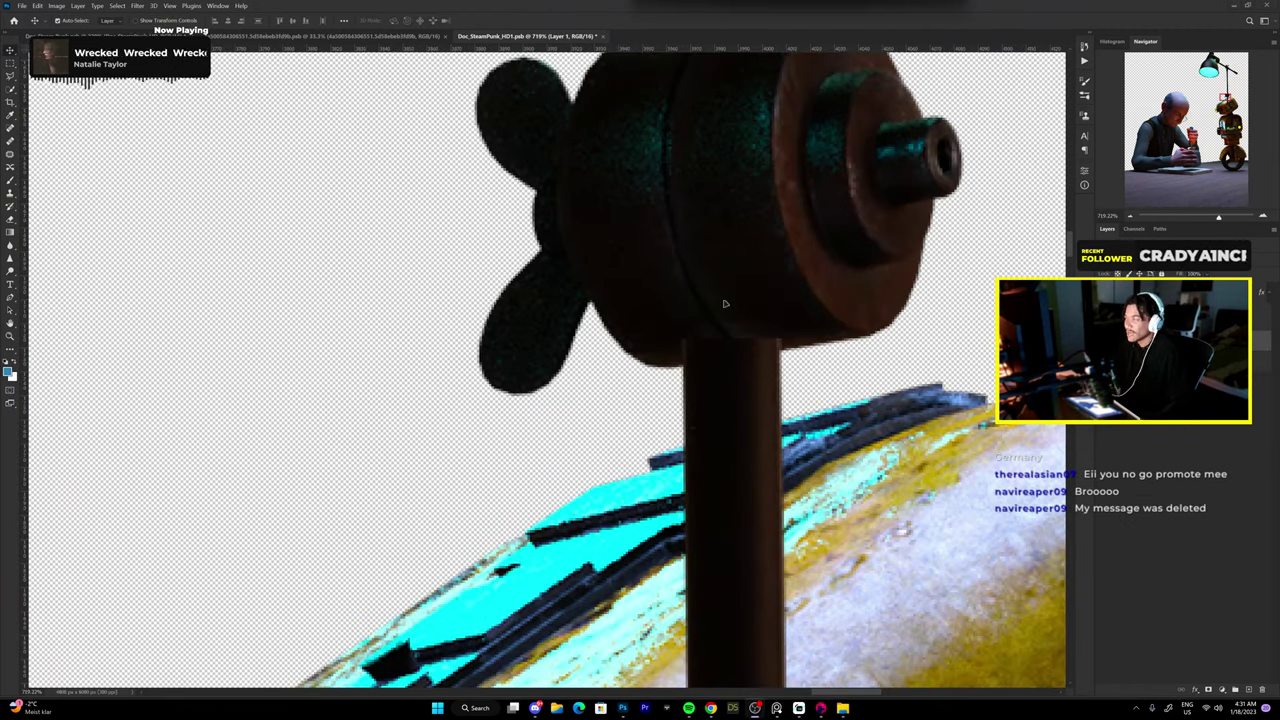
key(b)
key(ctrl+backslash)
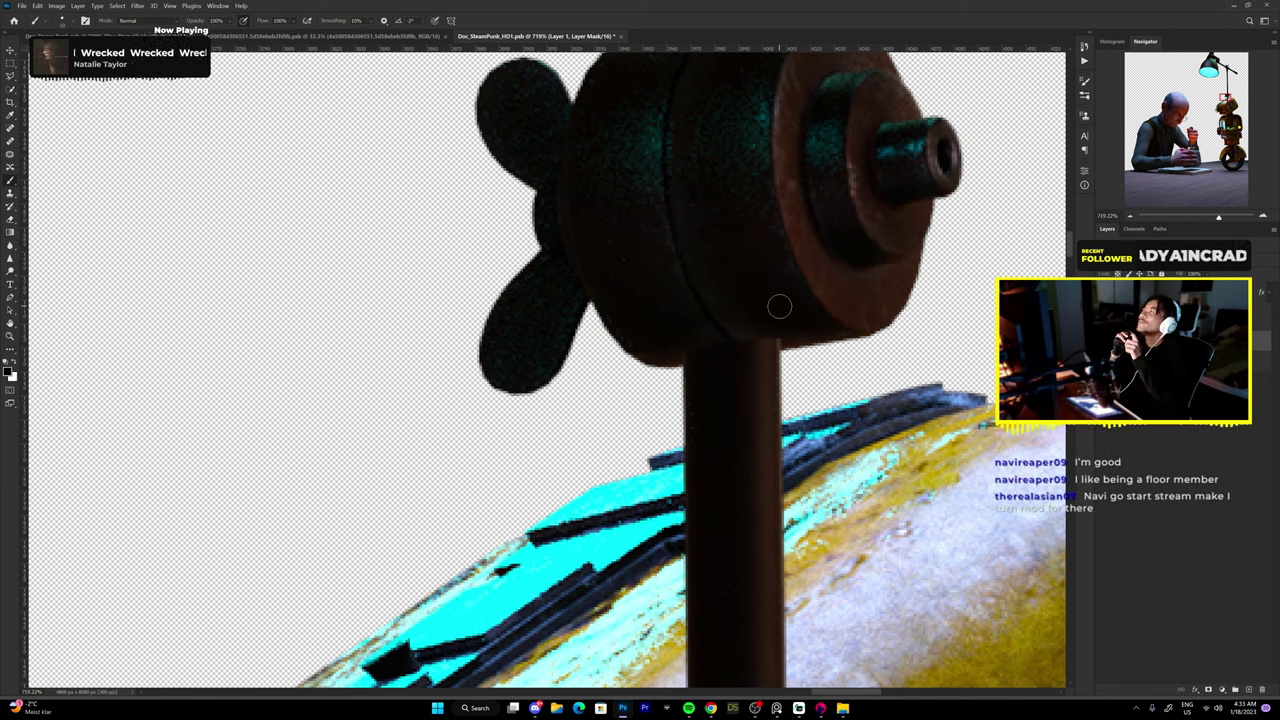
Compare the dark blue workshop composite with the SteamPunk_HD1 robot file, zooming in and out.
key(ctrl+Tab)
scroll(703, 428, up, 3)
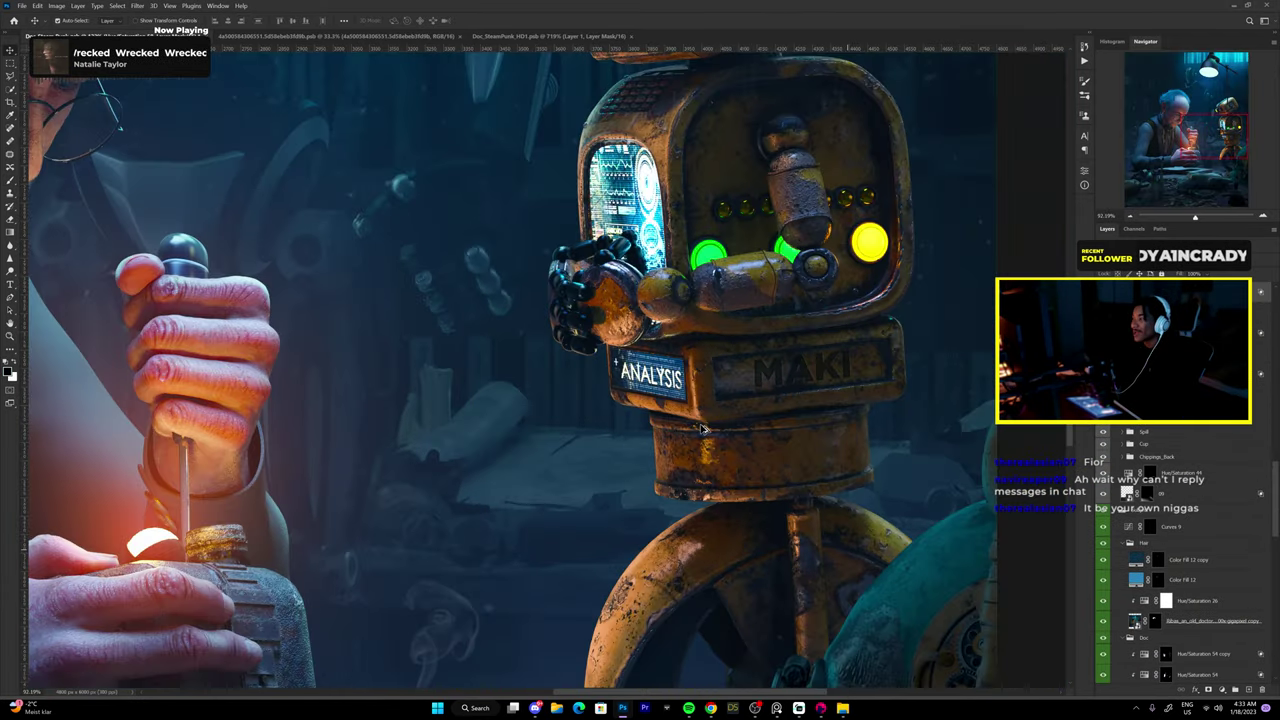
scroll(703, 428, down, 4)
key(ctrl+Tab)
key(b)
scroll(703, 428, up, 5)
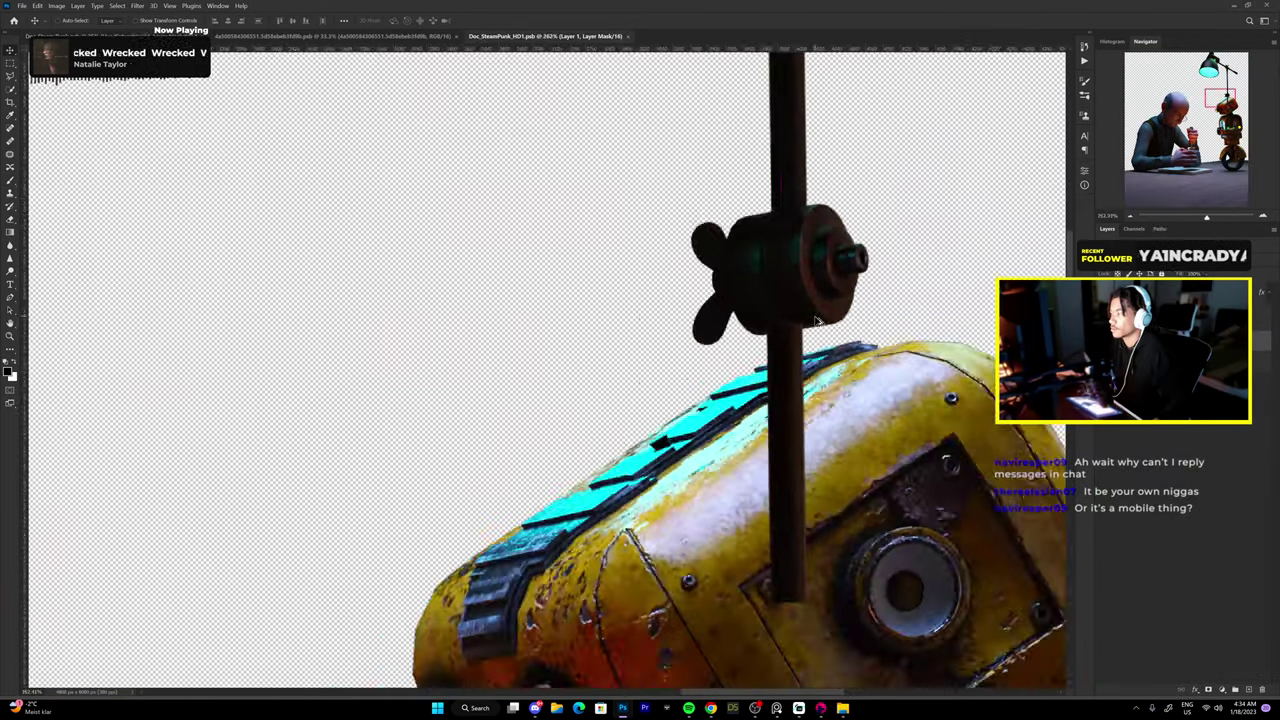
scroll(703, 428, up, 1)
scroll(703, 428, up, 2)
scroll(703, 428, up, 2)
scroll(616, 292, down, 2)
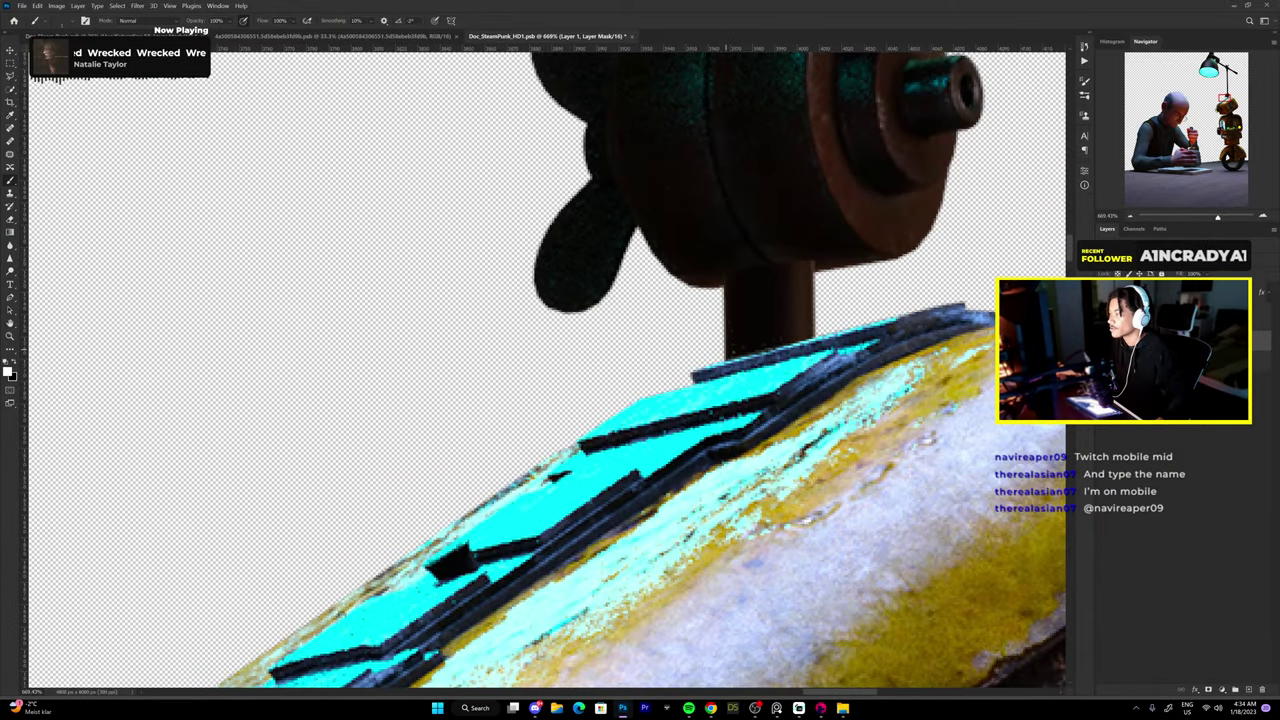
scroll(616, 292, down, 2)
scroll(616, 292, down, 2)
scroll(616, 292, down, 3)
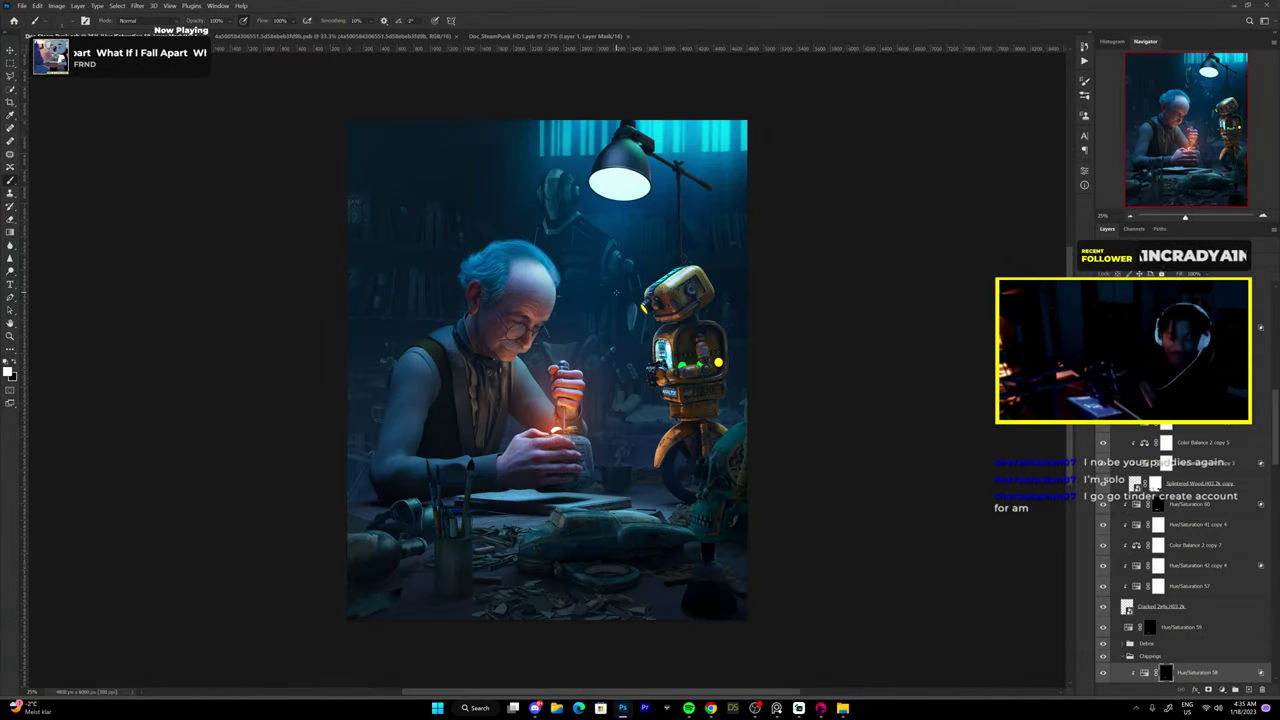
Select the Hue/Saturation 52 adjustment layer's mask in the Doc group, ready to brush.
scroll(616, 292, up, 1)
scroll(616, 292, up, 3)
scroll(616, 292, down, 4)
key(v)
right_click(633, 163)
click(681, 252)
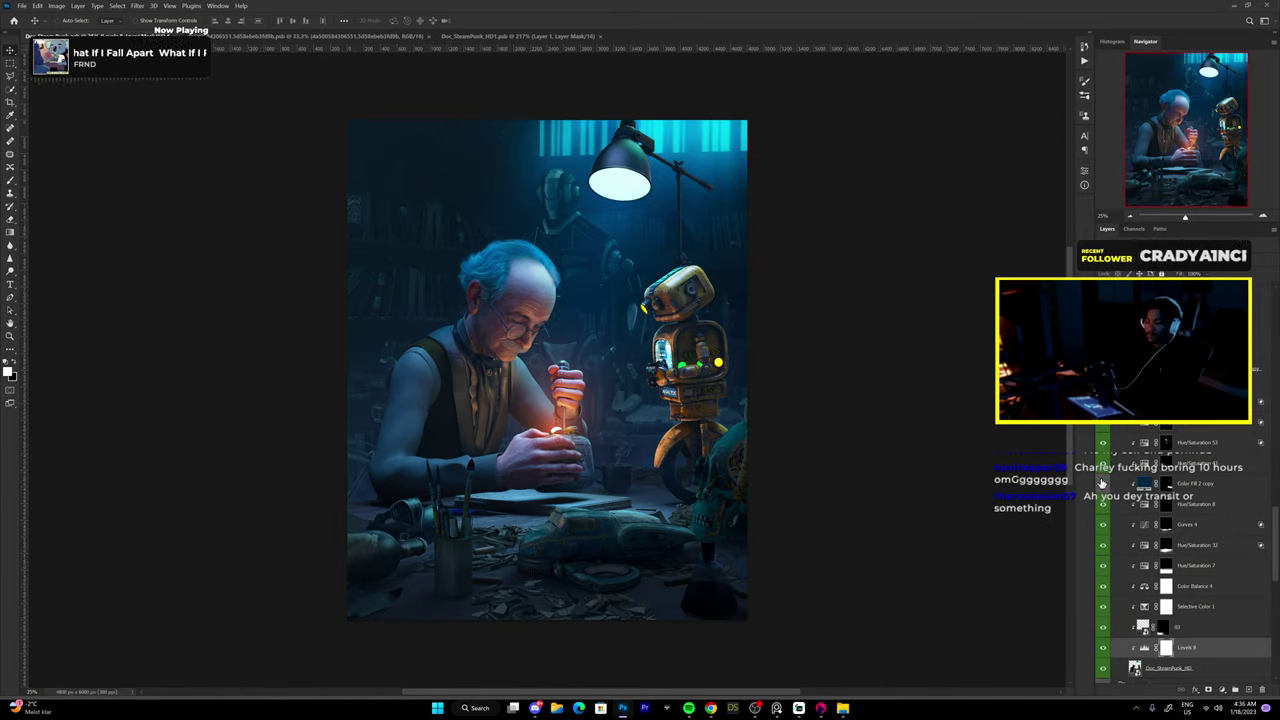
click(1195, 455)
key(b)
Paint the lamp shade's right side brighter and more teal, then check the whole lamp.
scroll(708, 178, up, 2)
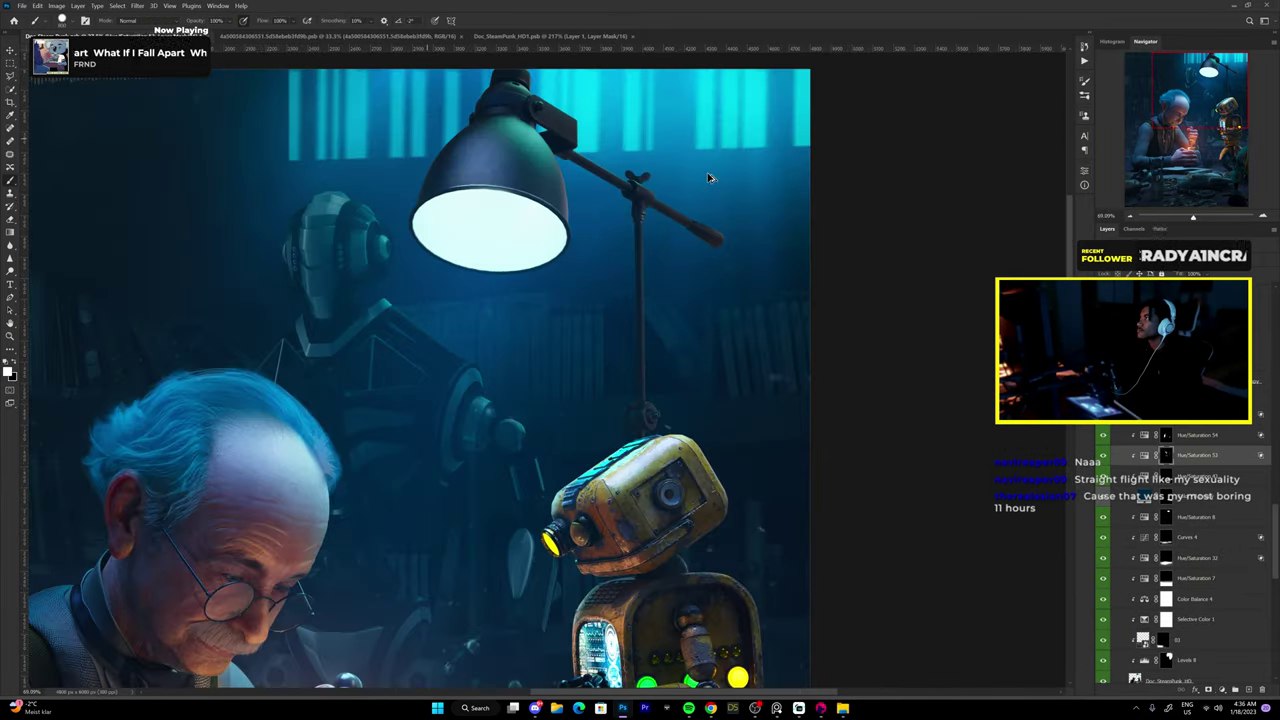
scroll(708, 178, up, 2)
scroll(691, 274, up, 2)
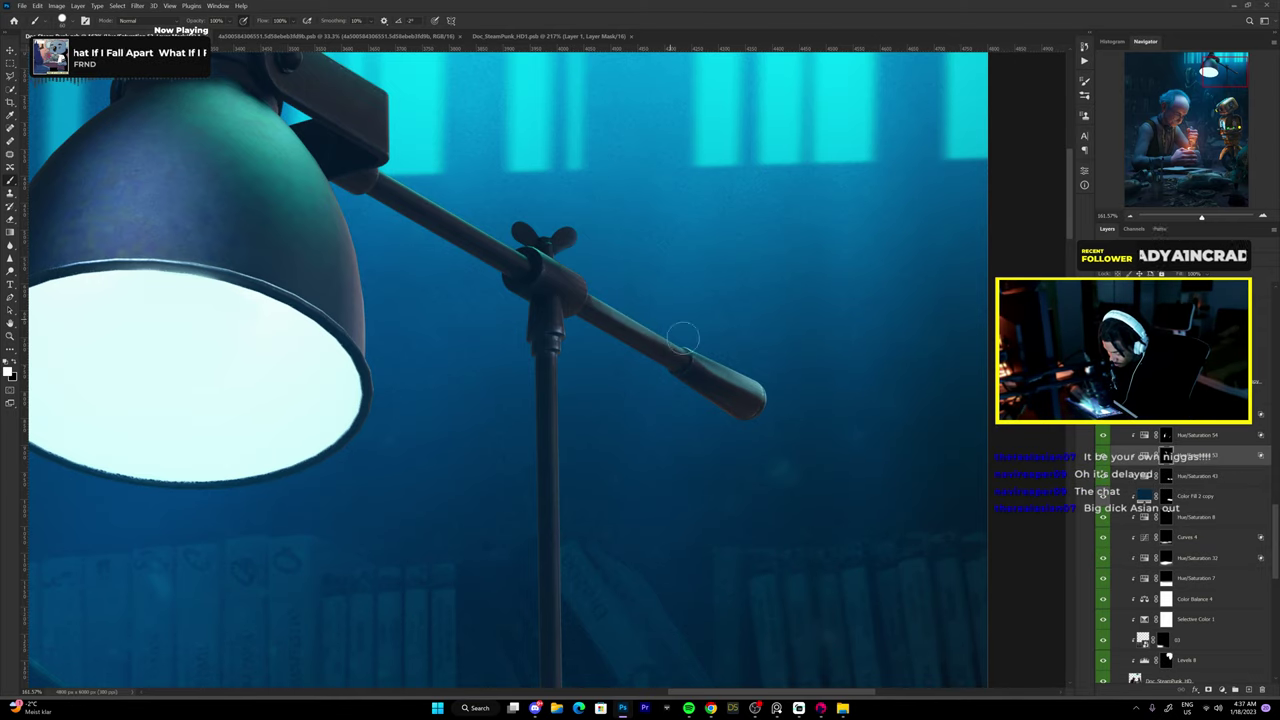
scroll(585, 285, down, 2)
scroll(400, 132, up, 2)
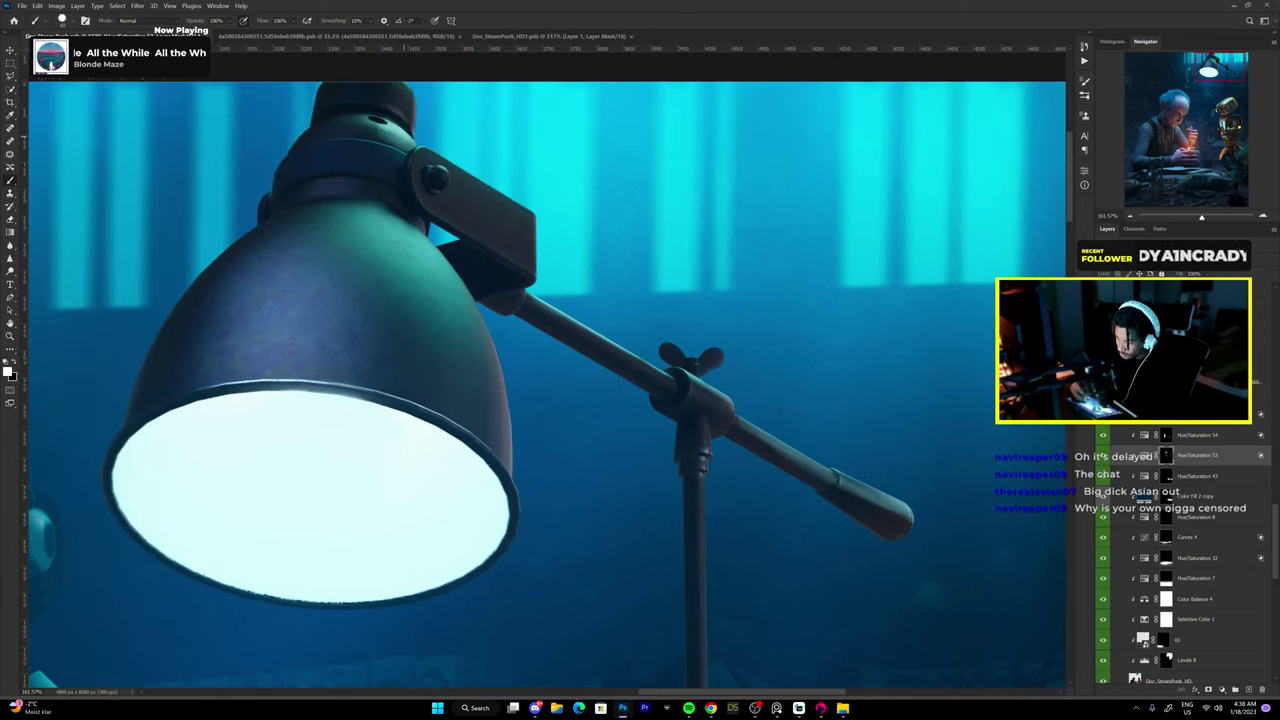
mouse_move(515, 394)
mouse_down()
mouse_move(517, 451)
mouse_move(344, 371)
mouse_up()
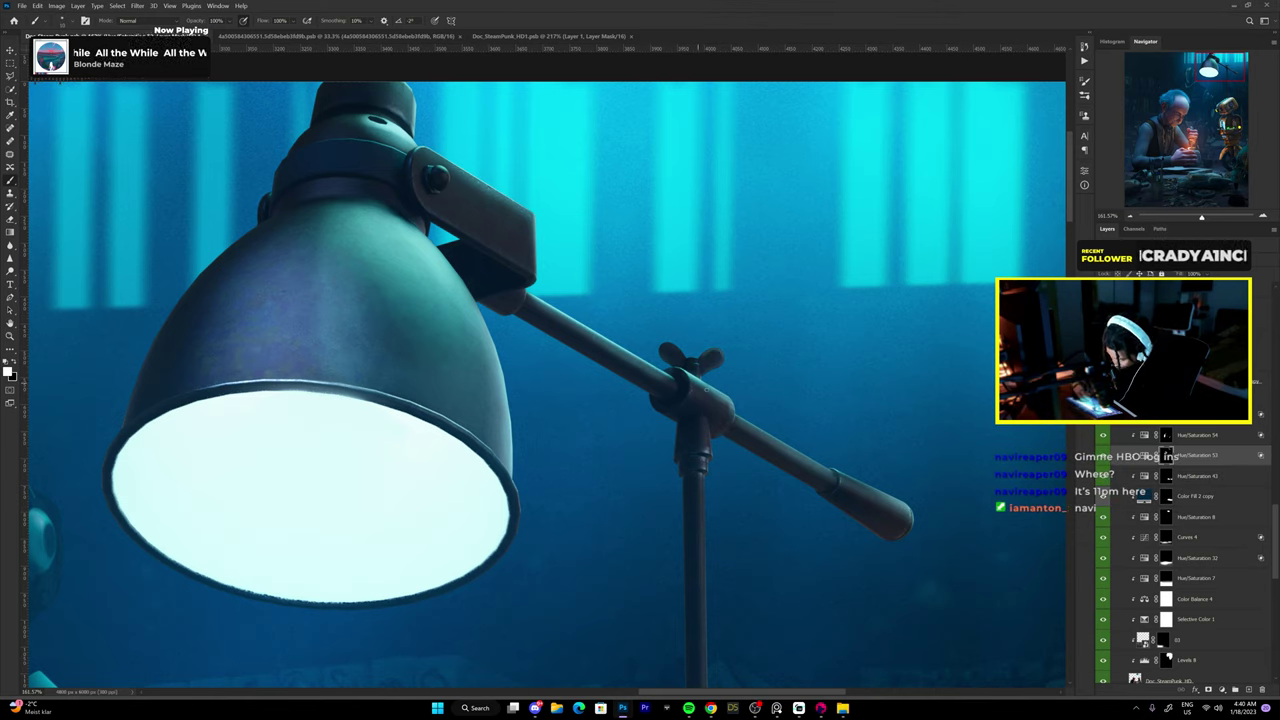
key(ctrl+minus)
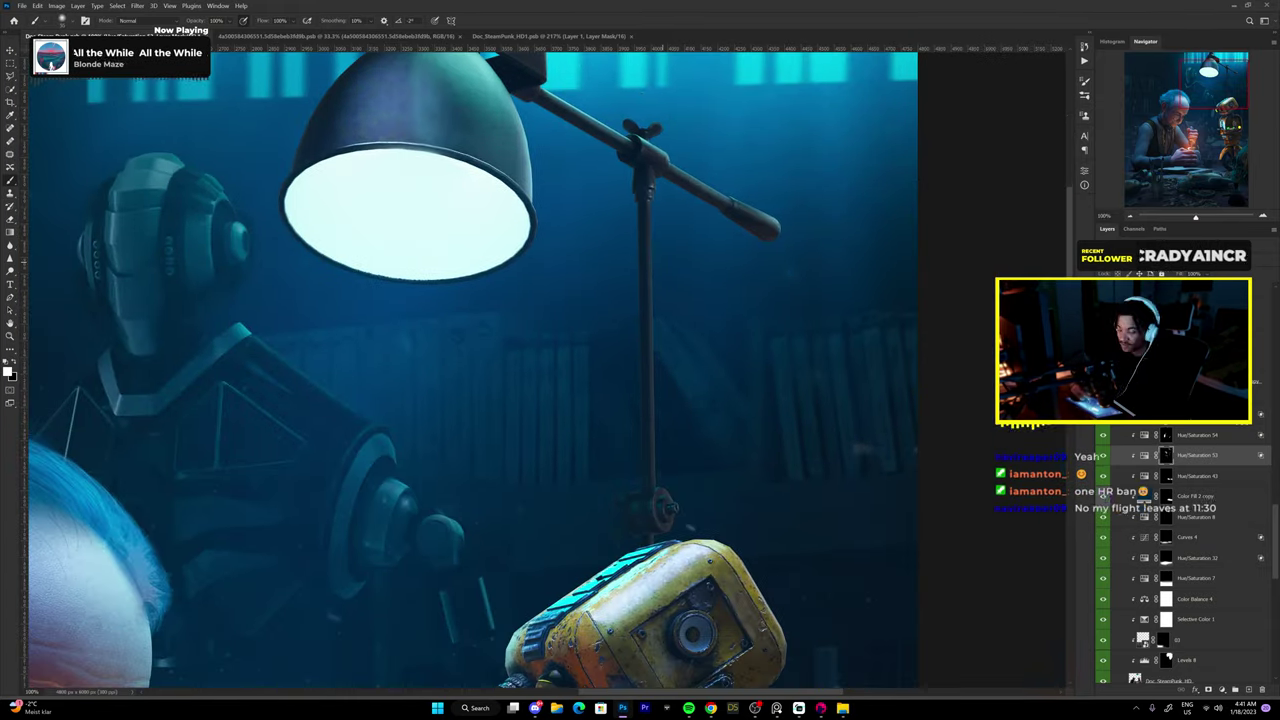
key(ctrl+plus)
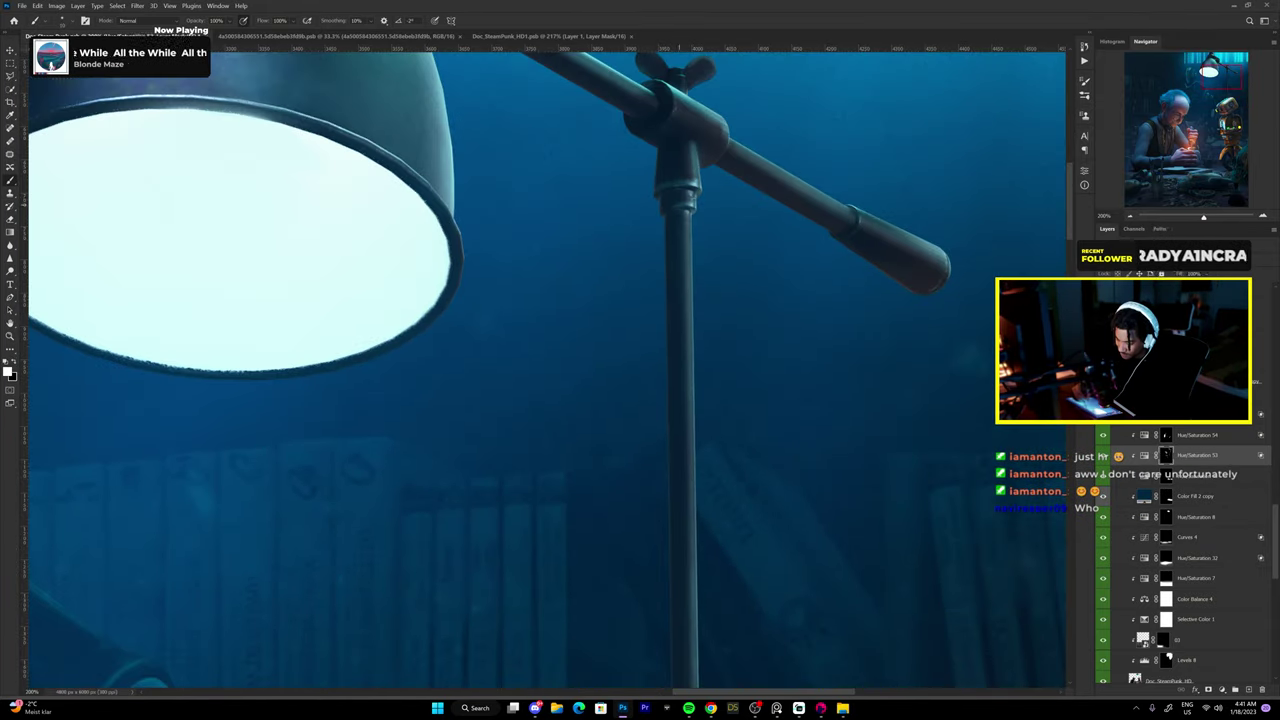
key(ctrl+minus)
key(ctrl+plus)
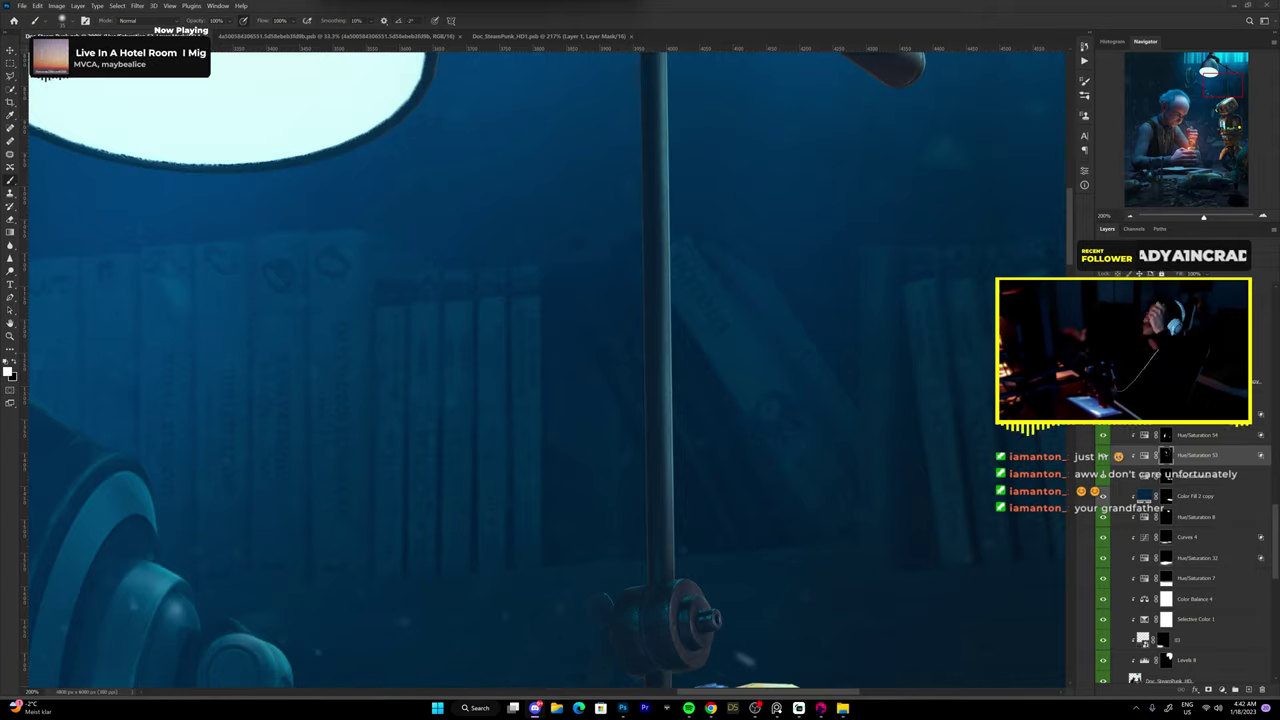
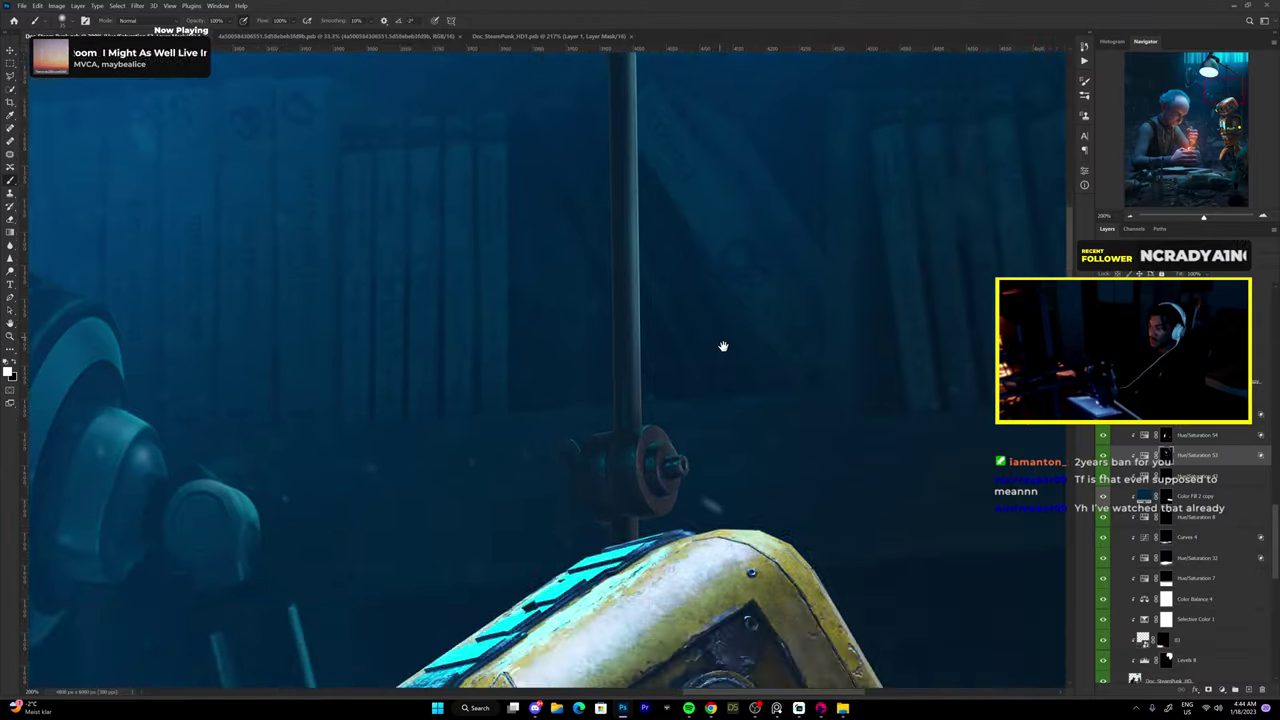
Zoom in and use the Move tool's layer picker to select the Shadow layer beneath the debris.
key(ctrl+Tab)
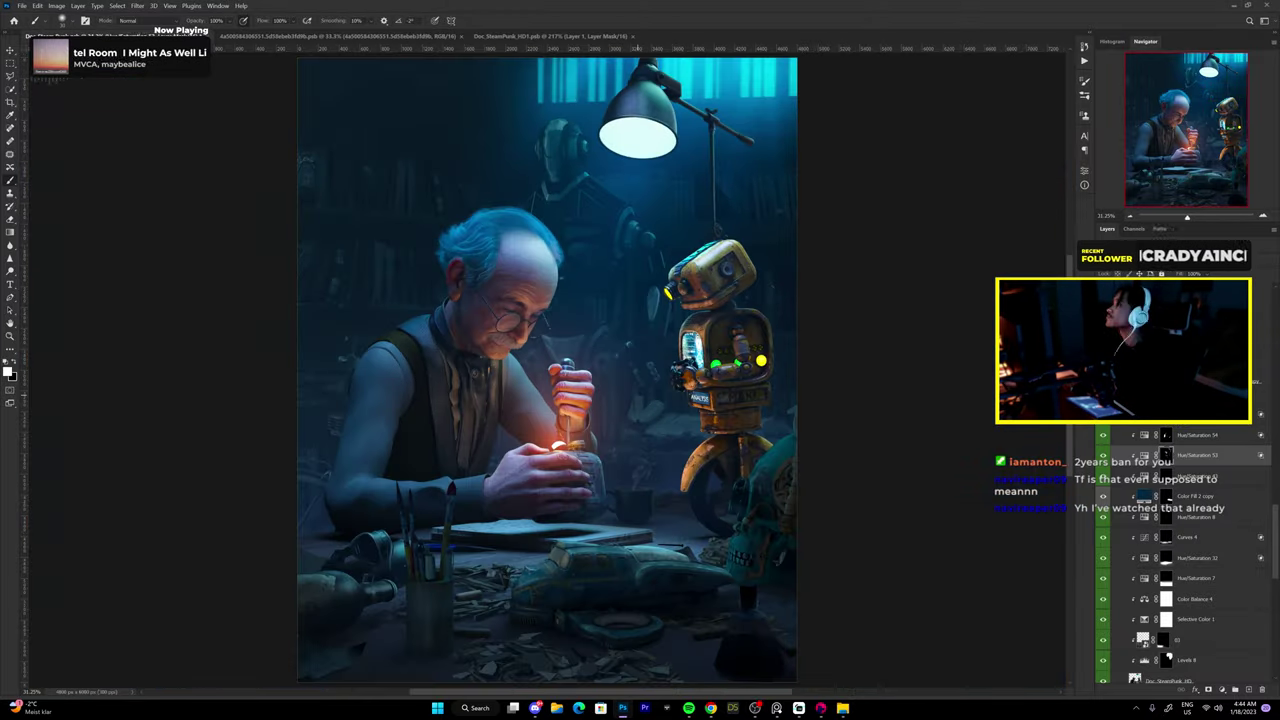
scroll(897, 455, up, 3)
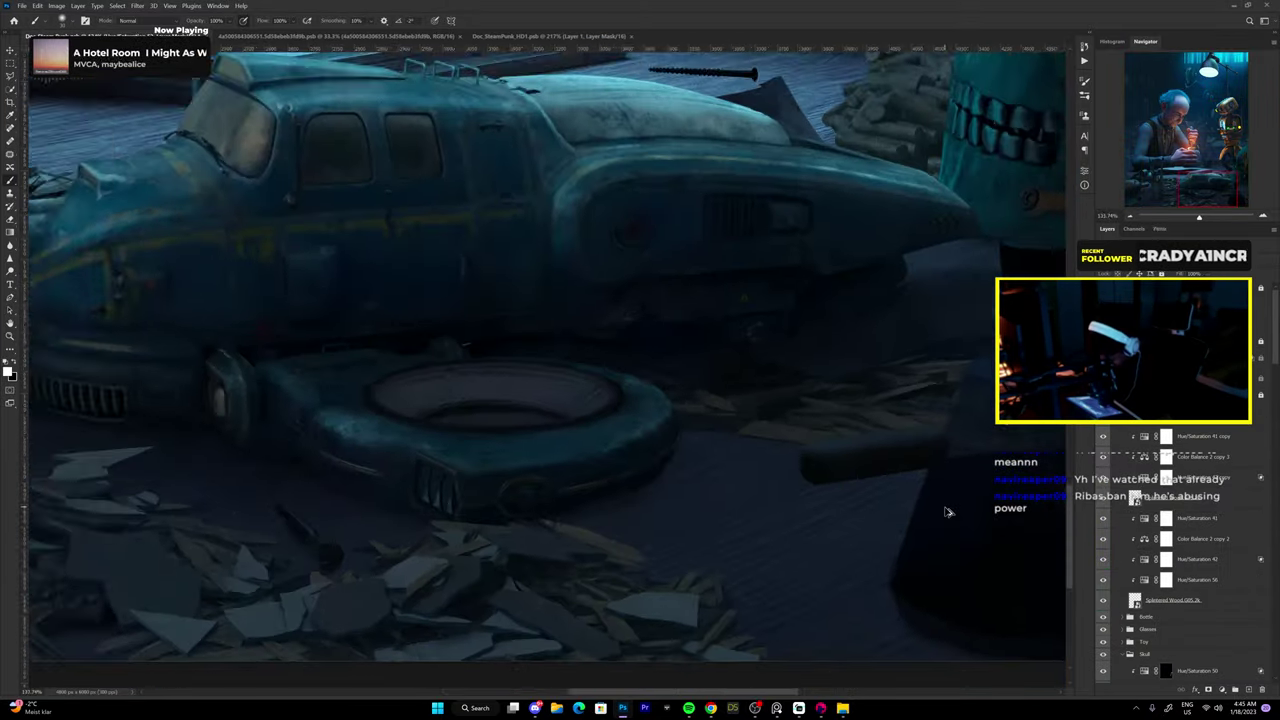
scroll(873, 505, up, 2)
key(v)
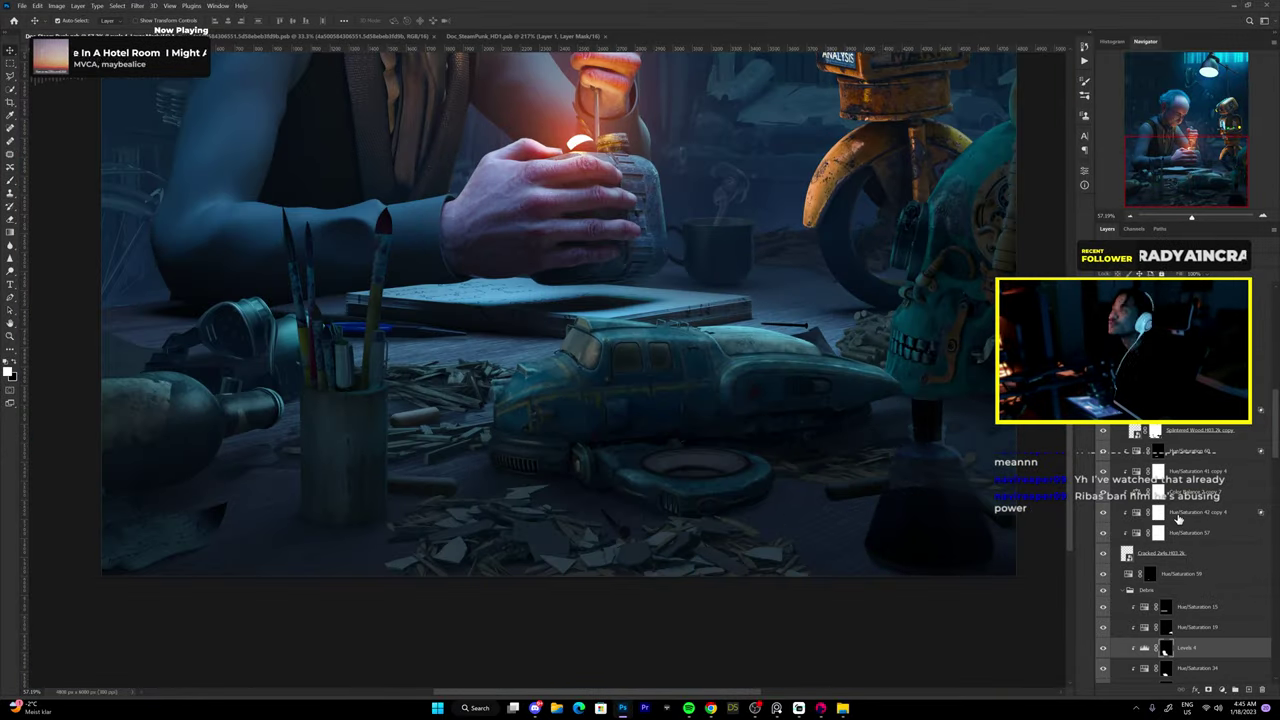
right_click(415, 263)
scroll(709, 500, up, 5)
right_click(871, 200)
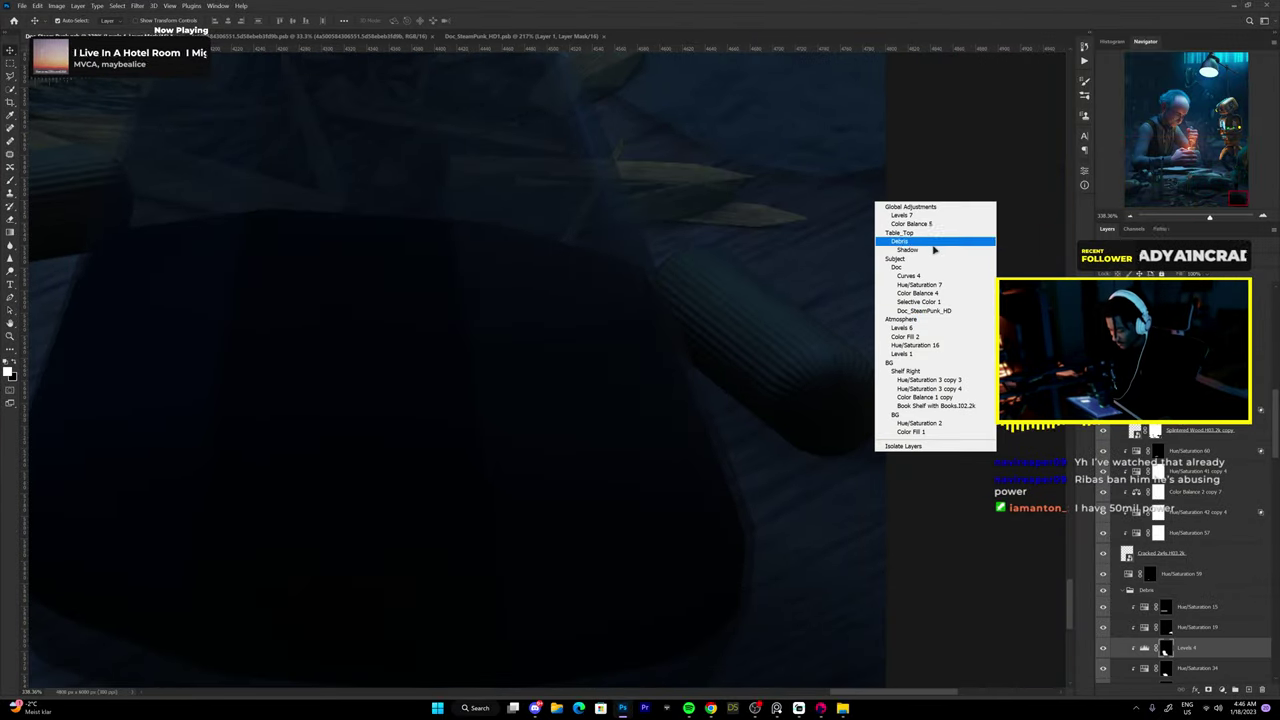
click(885, 320)
key(b)
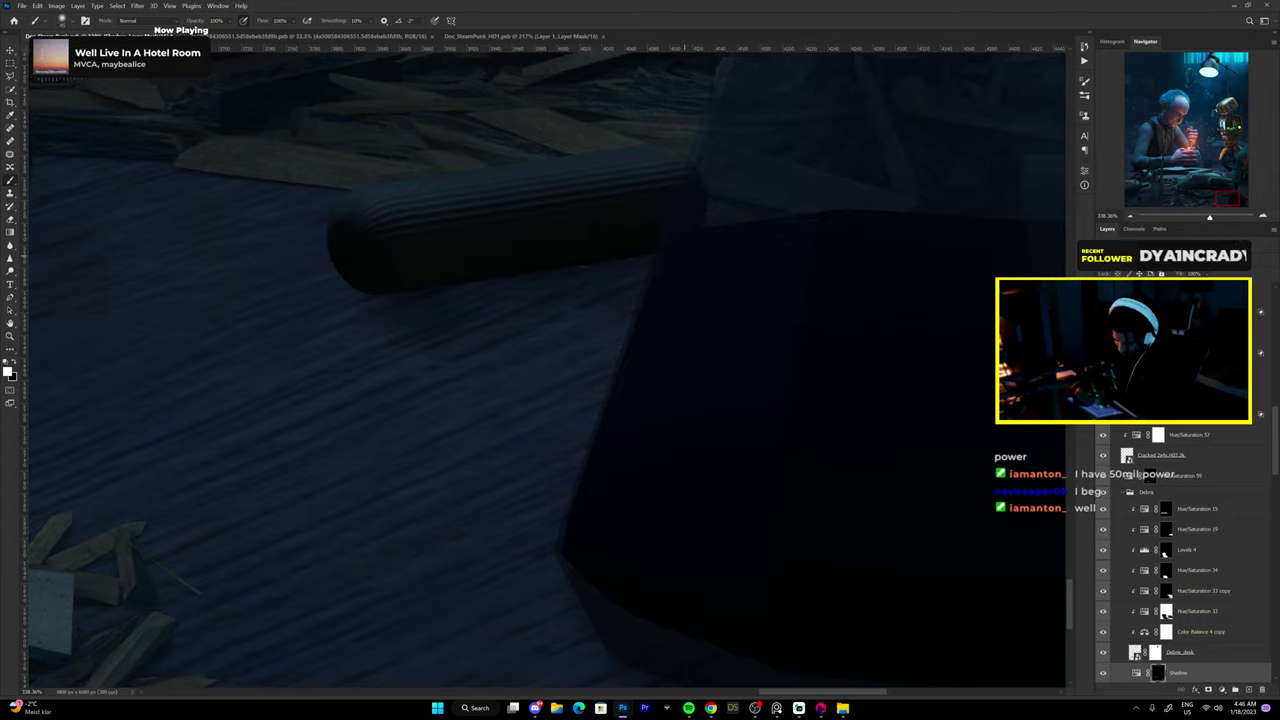
Fit the image on screen and drag the long-named 4a5005… layer into the Atmosphere group.
scroll(528, 290, down, 2)
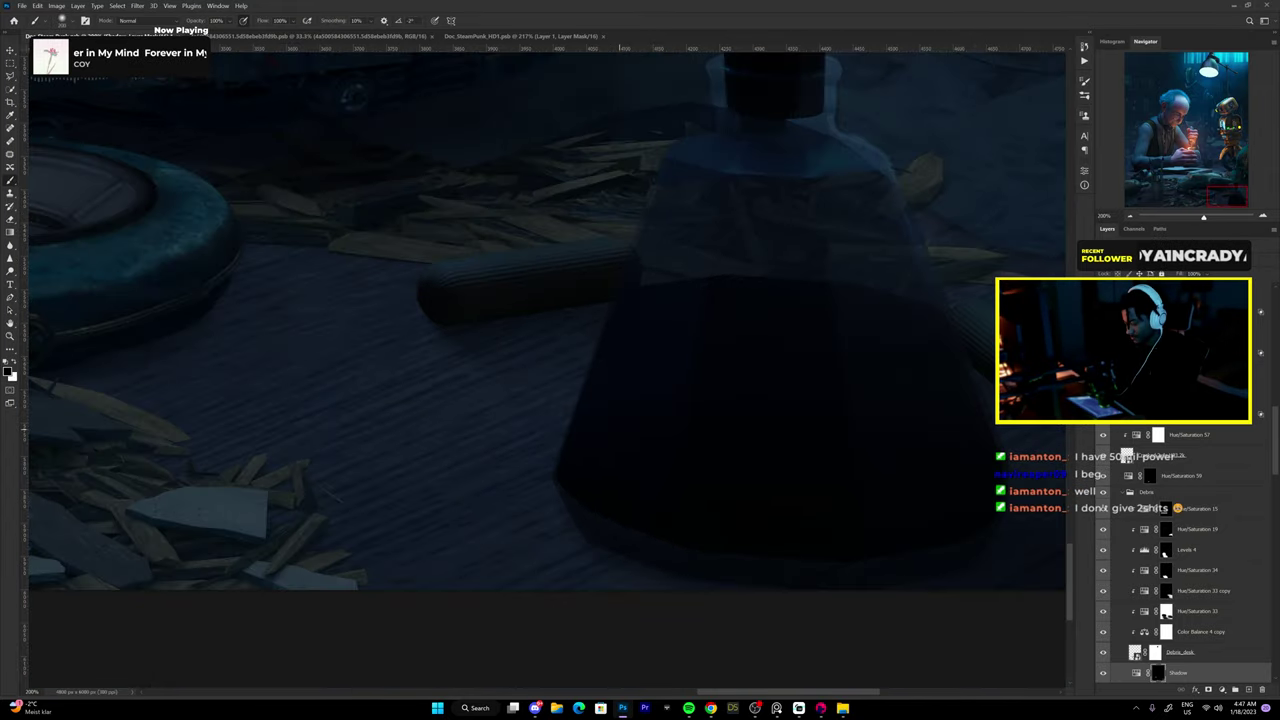
scroll(631, 377, down, 5)
scroll(631, 377, down, 2)
scroll(1106, 635, down, 2)
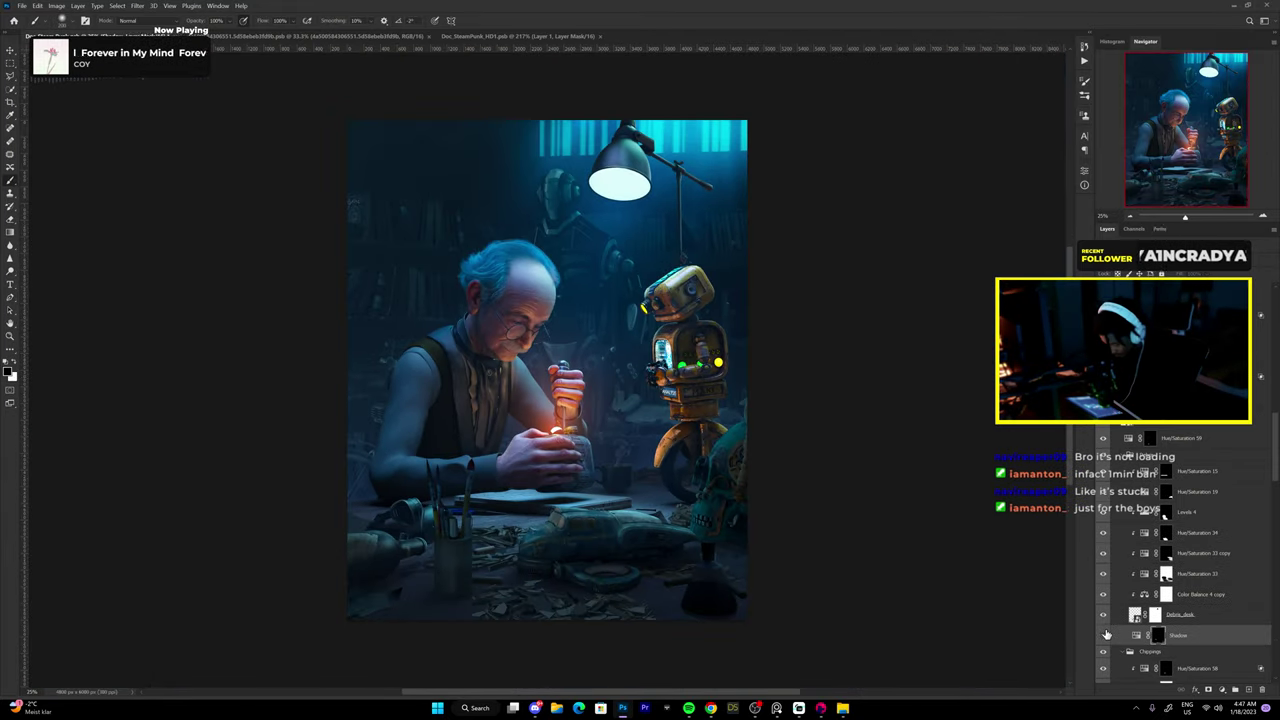
scroll(740, 500, up, 3)
scroll(740, 500, up, 4)
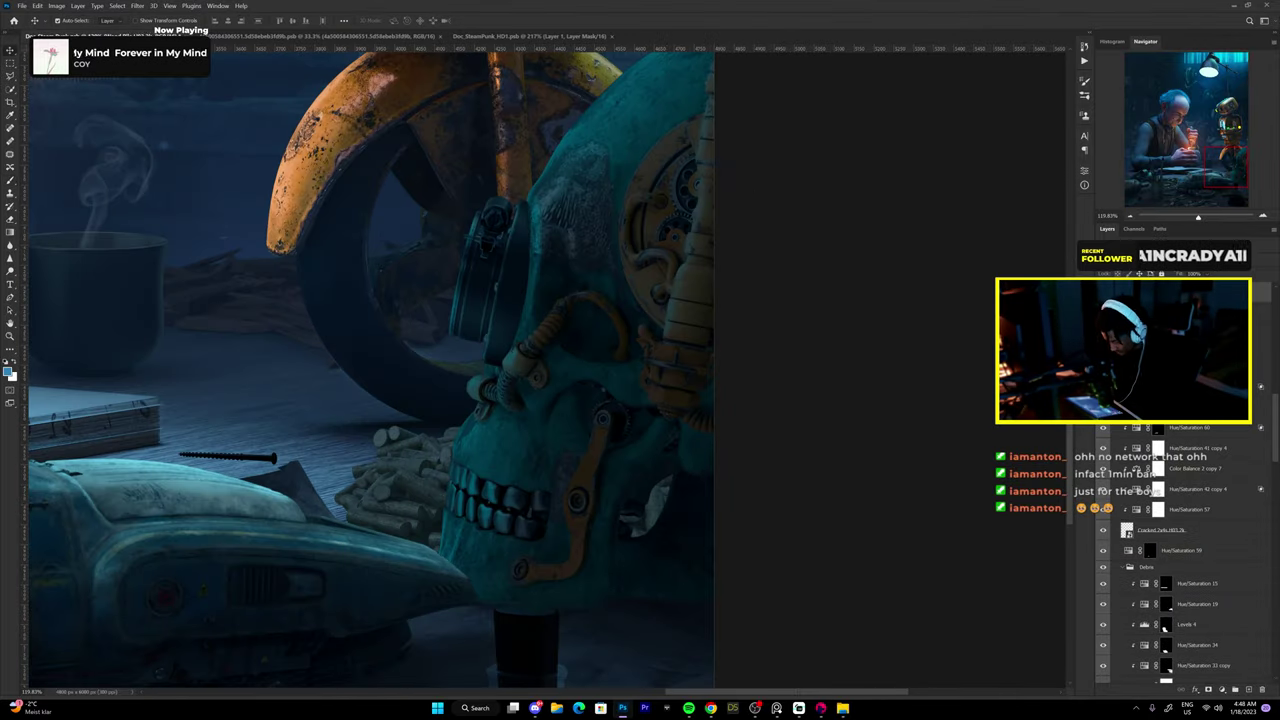
key(b)
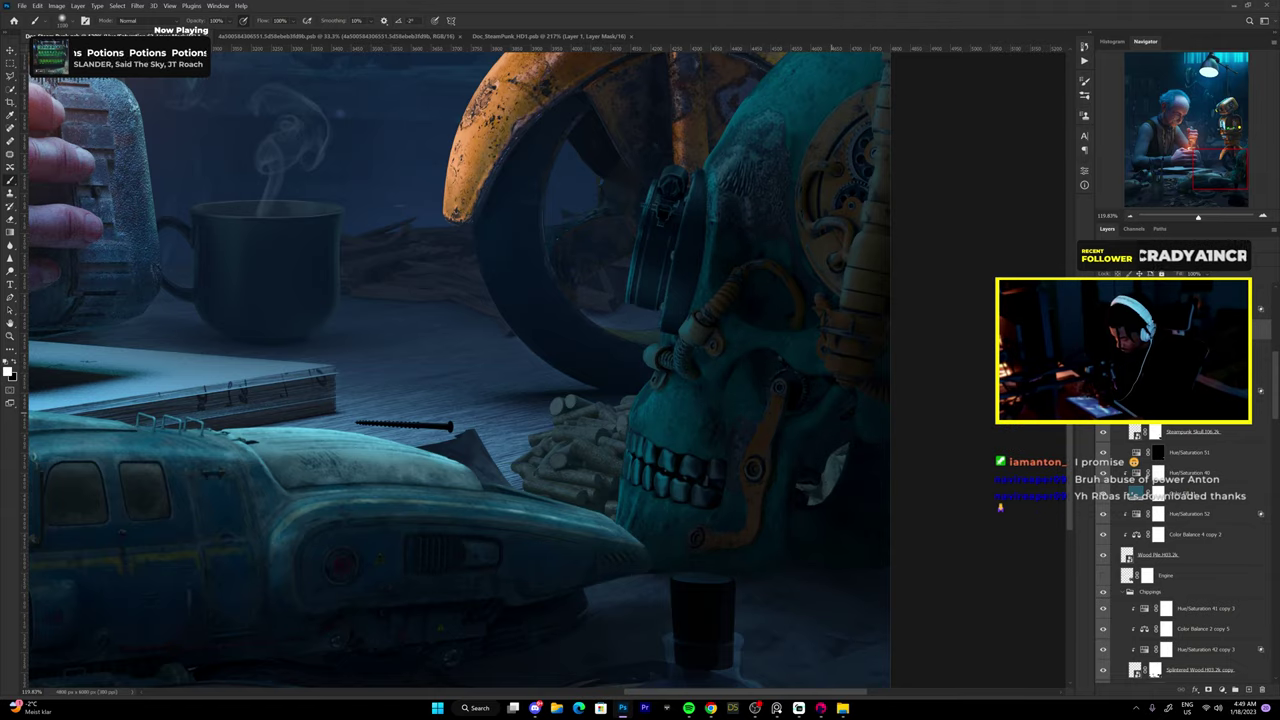
key(ctrl+0)
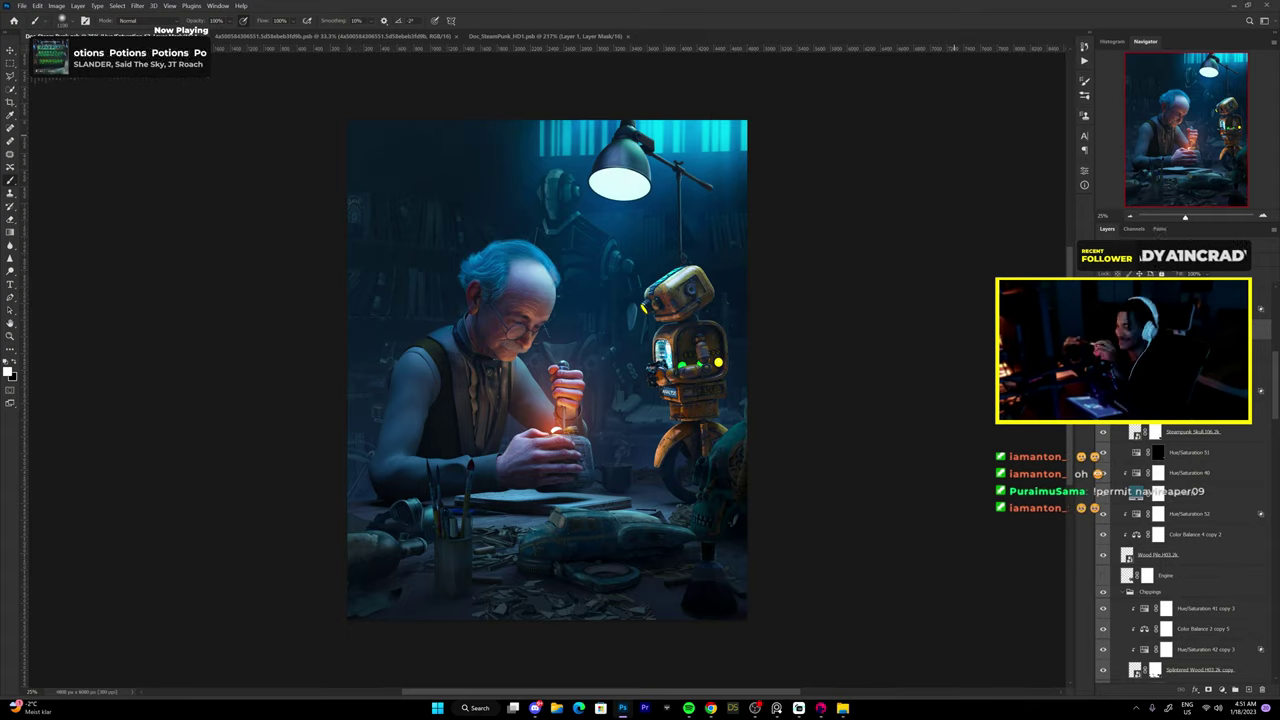
drag(432, 338, 505, 330)
key(b)
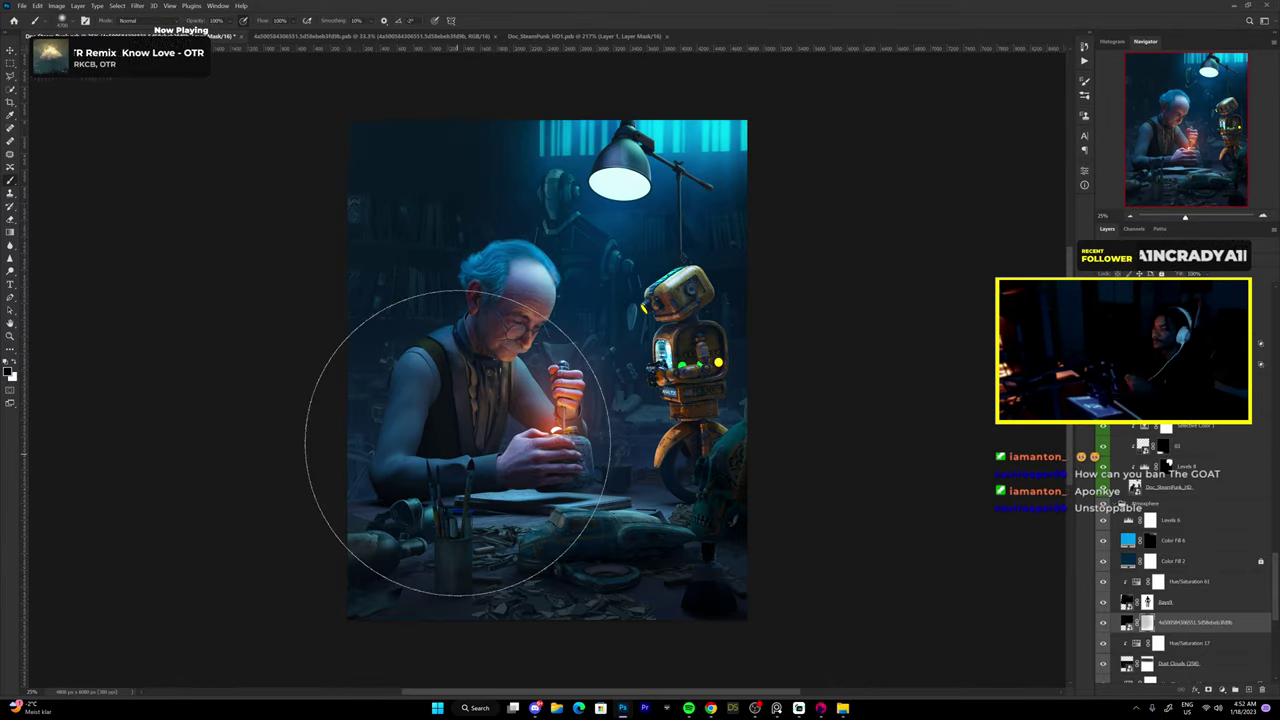
Place the dust-cloud PNG from the smoke images folder into the composite.
scroll(674, 539, up, 3)
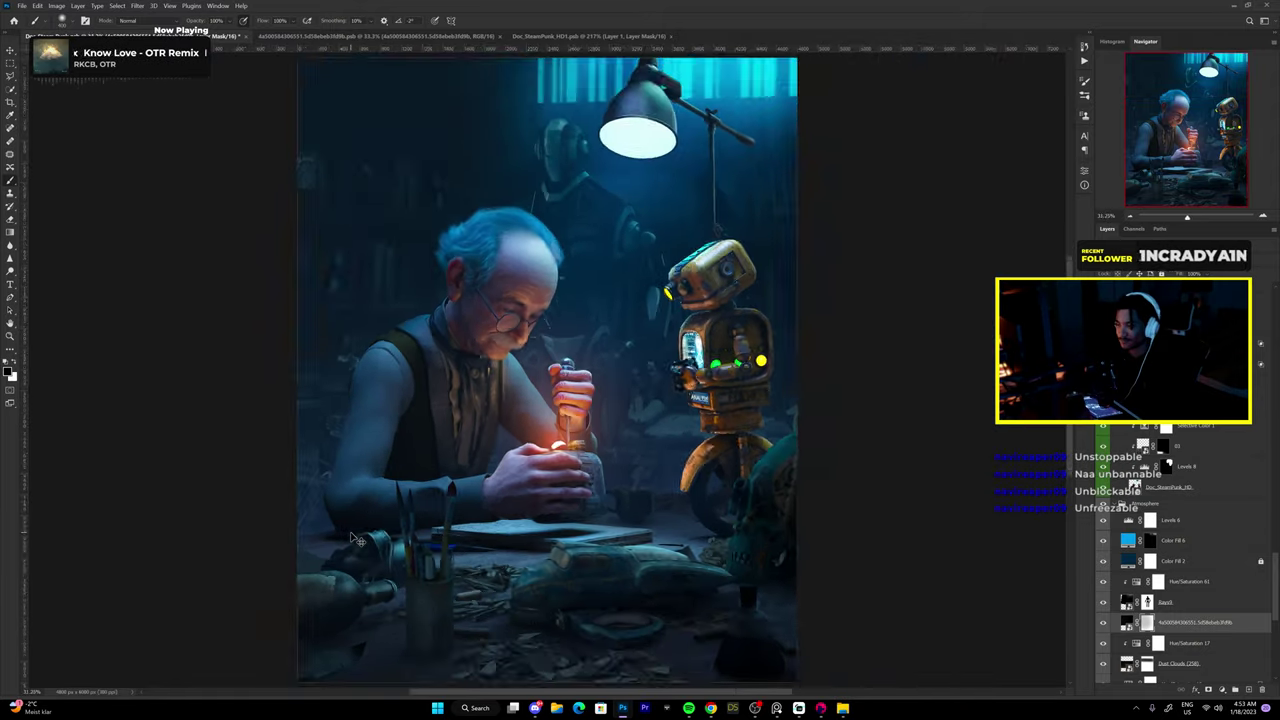
scroll(674, 539, up, 3)
scroll(674, 539, up, 3)
scroll(600, 400, down, 1)
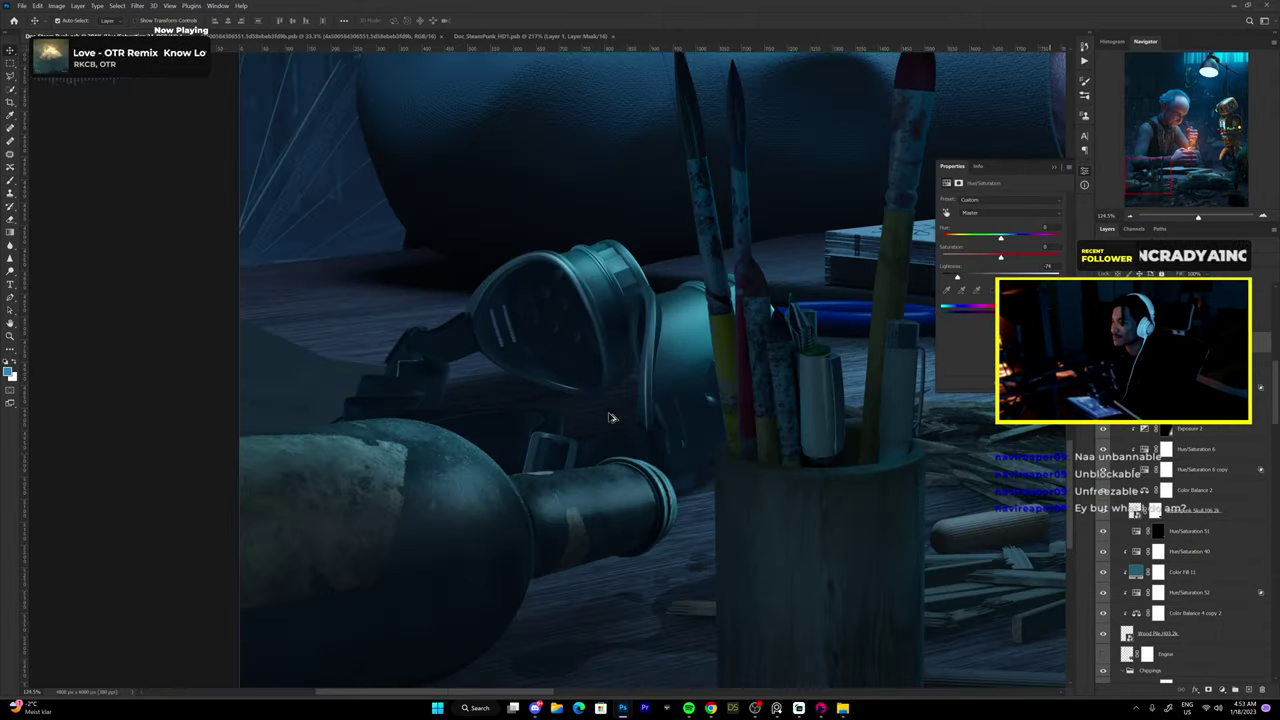
scroll(600, 400, down, 1)
scroll(600, 400, down, 1)
scroll(737, 470, down, 3)
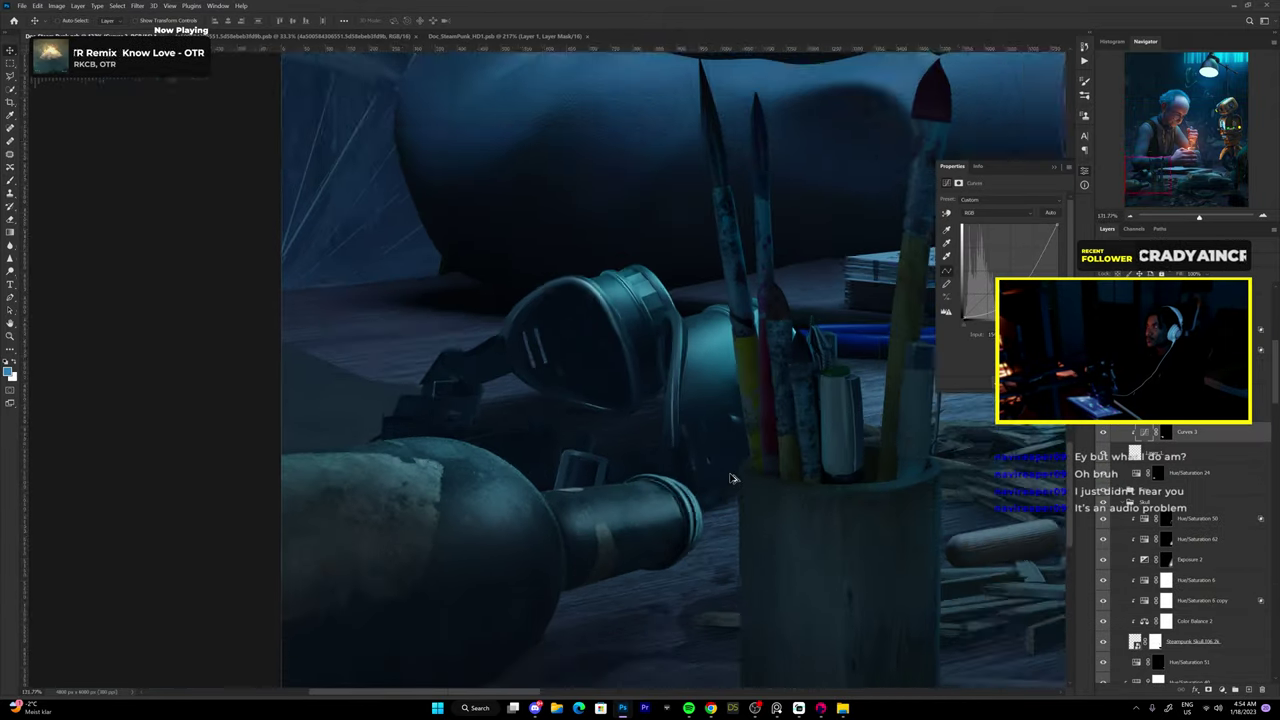
scroll(720, 472, down, 3)
key(alt+Tab)
click(210, 256)
scroll(557, 450, down, 3)
drag(557, 500, 550, 420)
key(Return)
Blend the dust layer into the scene, scale it, and move it above Table_Top.
right_click(1197, 518)
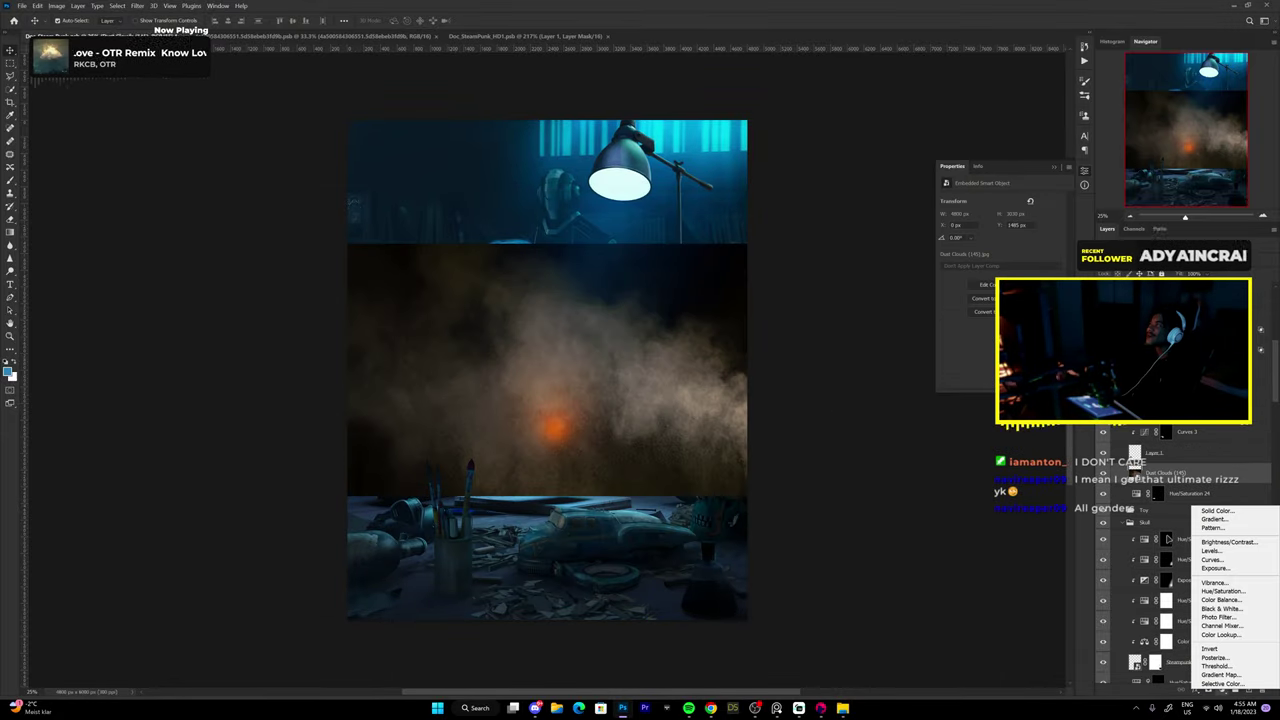
click(1229, 592)
key(ctrl+t)
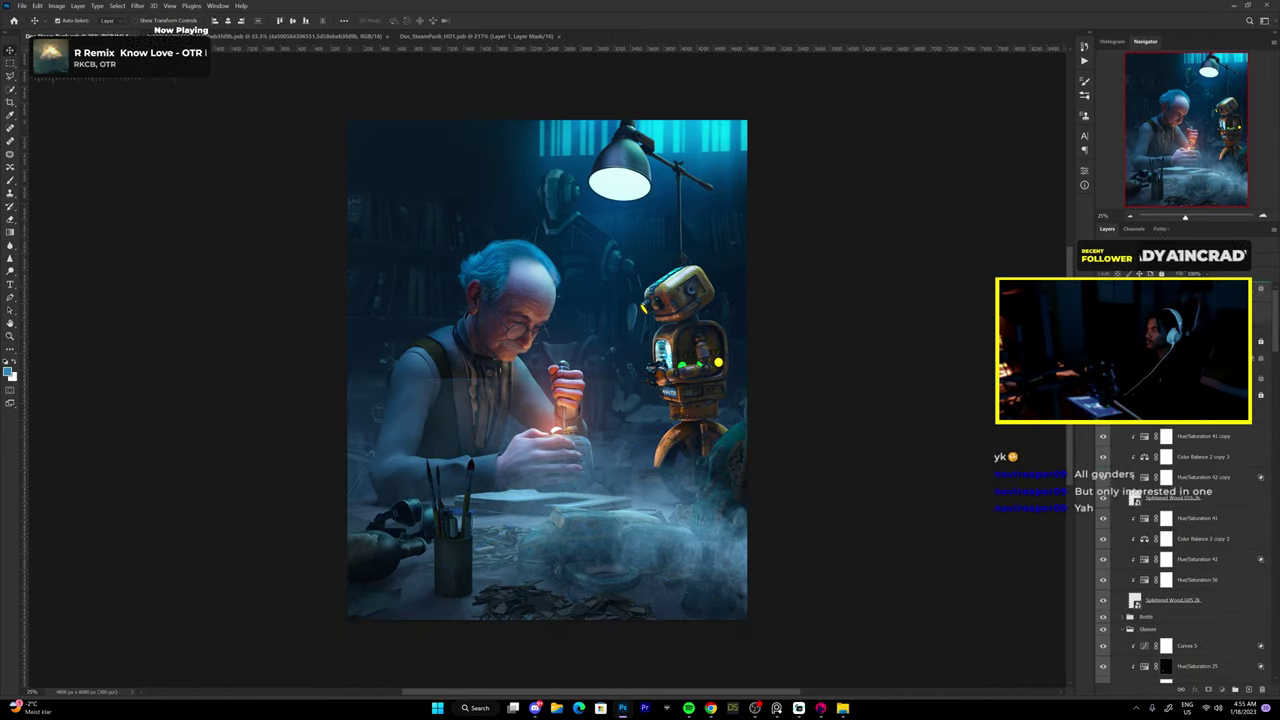
key(ctrl+[)
key(ctrl+[)
key(Return)
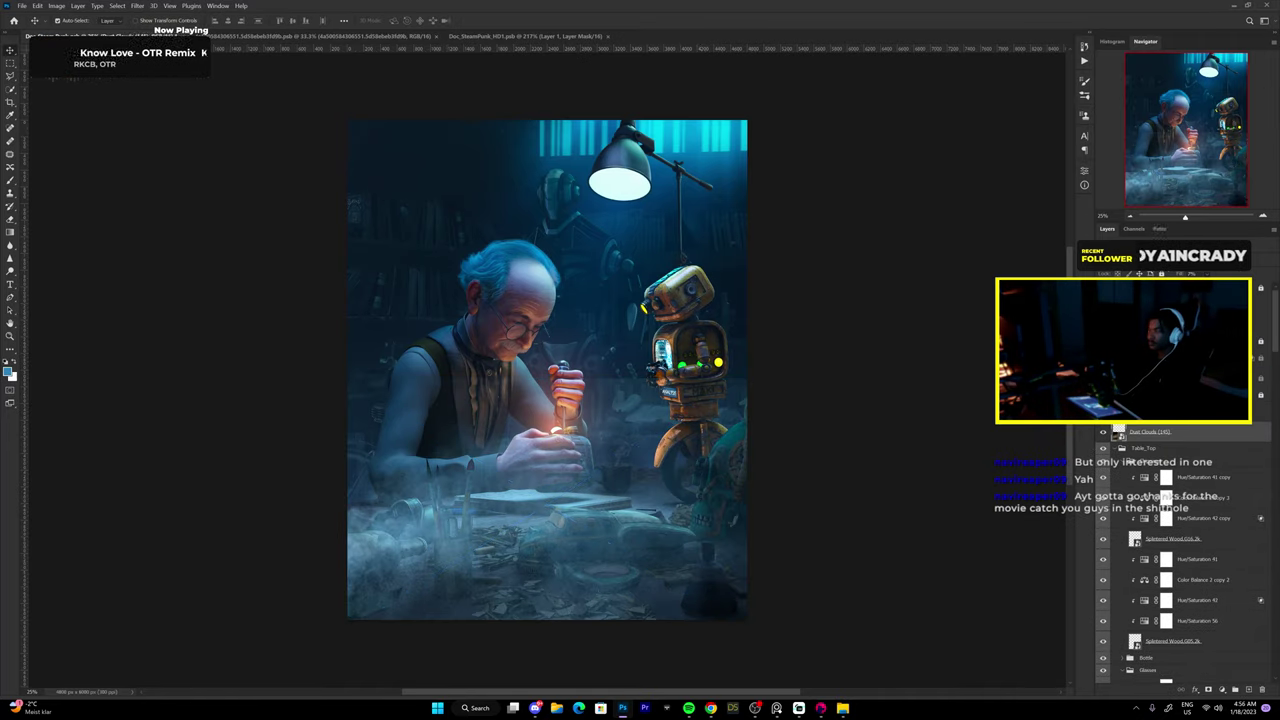
key(ctrl+t)
key(Return)
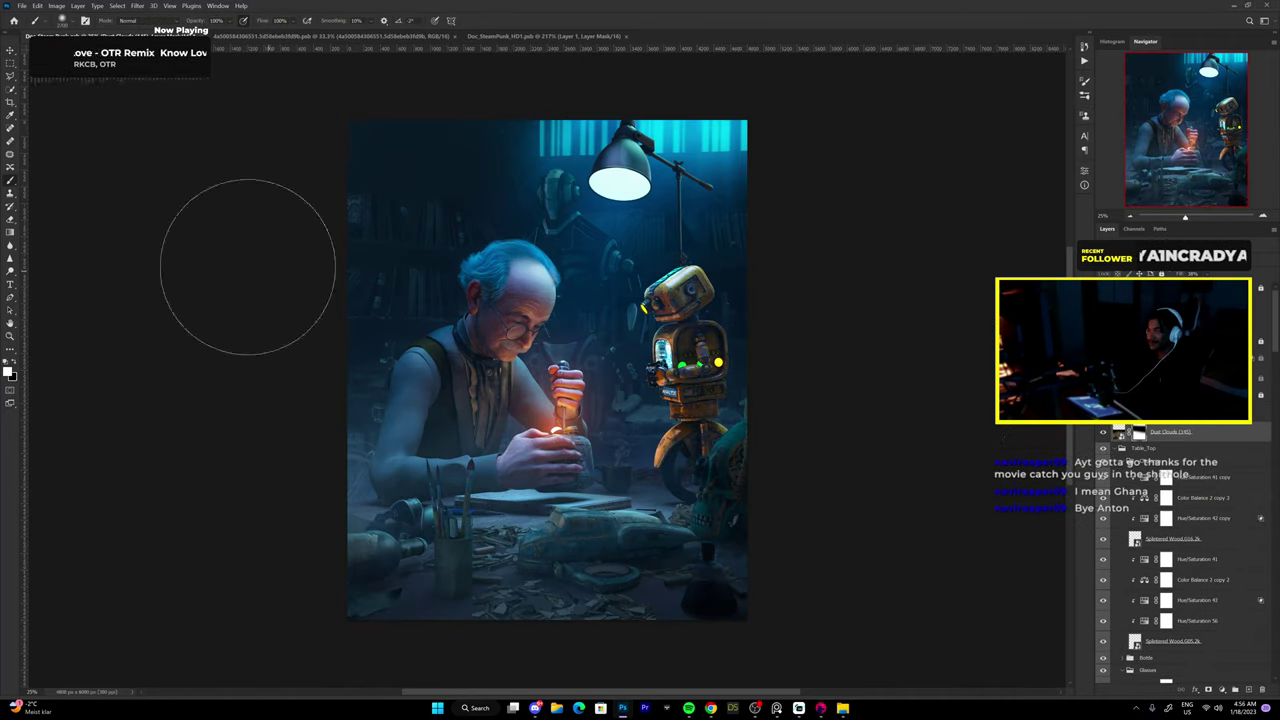
click(1103, 432)
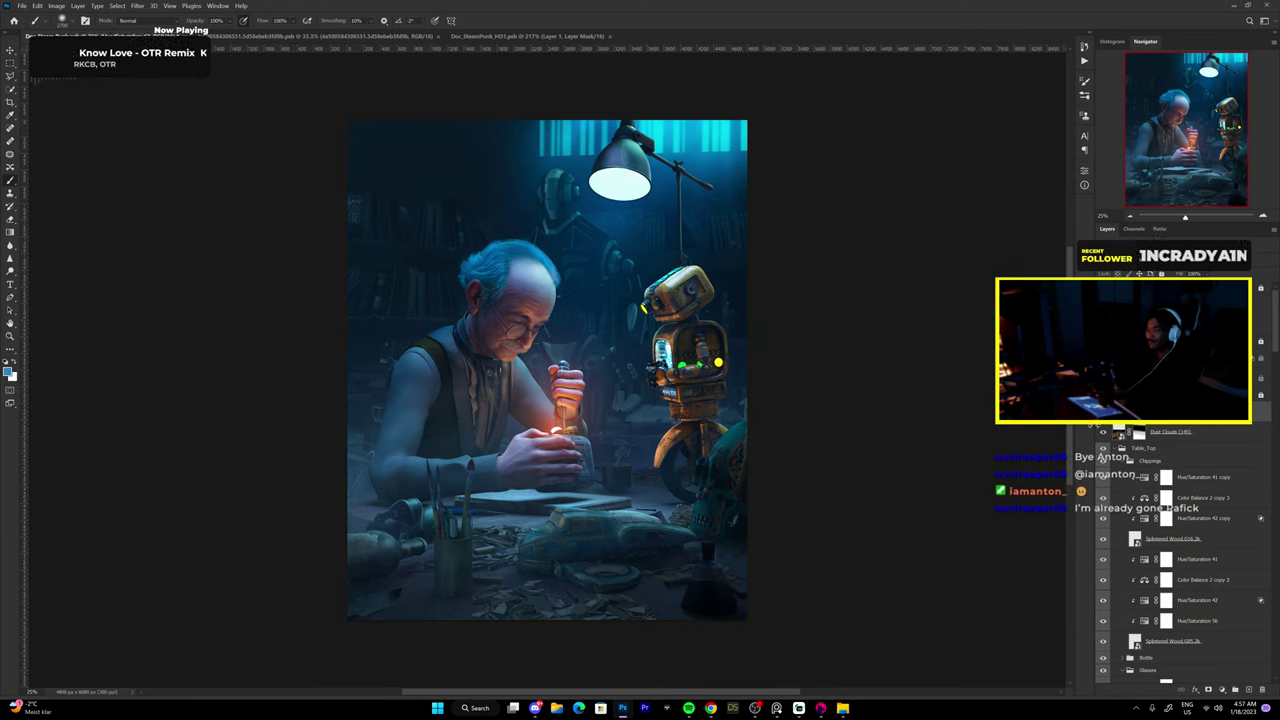
Check the wood chippings results tab in Chrome, then return to the Photoshop document.
key(alt+Tab)
key(ctrl+shift+Tab)
key(ctrl+shift+Tab)
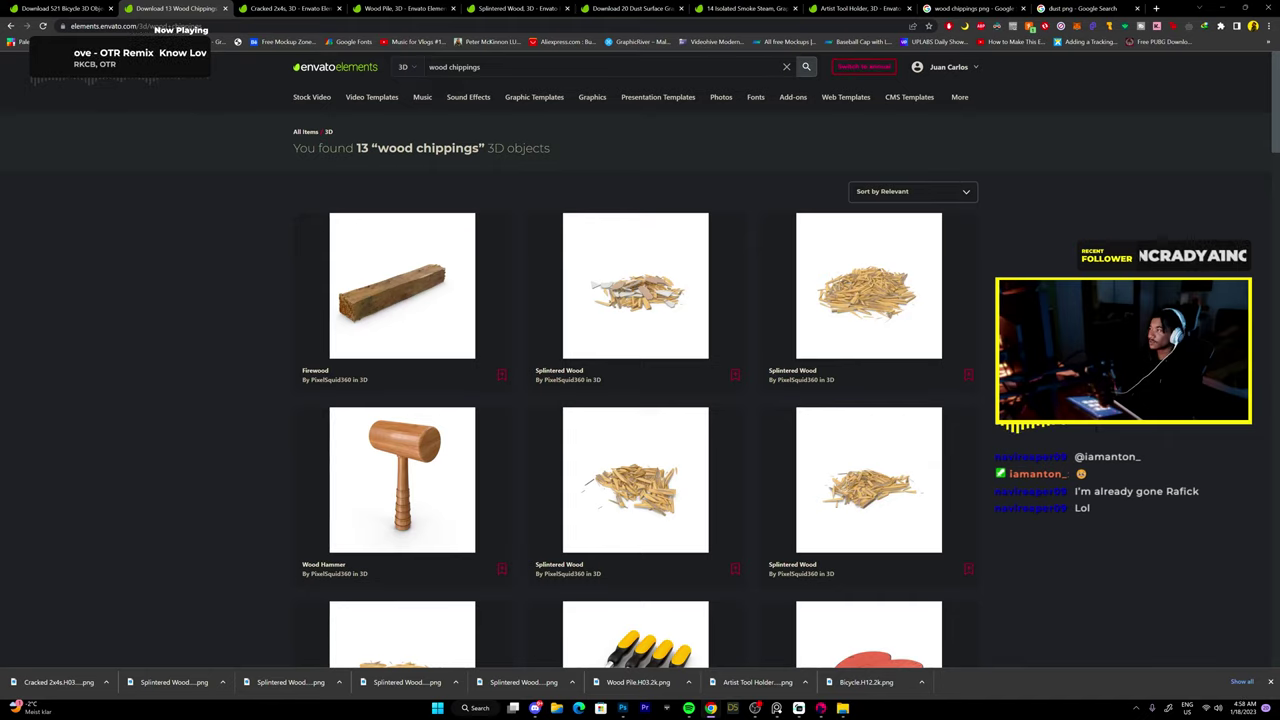
key(alt+Tab)
scroll(1183, 590, down, 3)
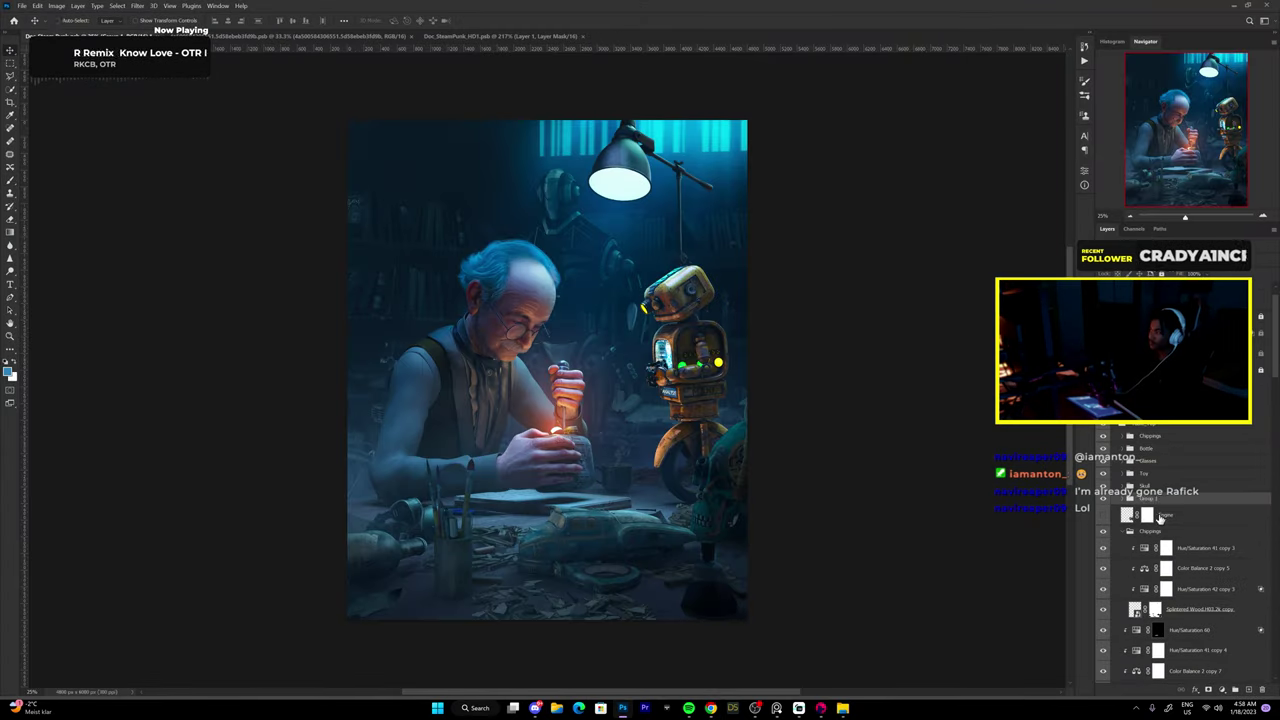
scroll(1183, 610, down, 2)
Collapse Chippings, expand Spill, and duplicate the puddle layer with its adjustment.
click(1130, 498)
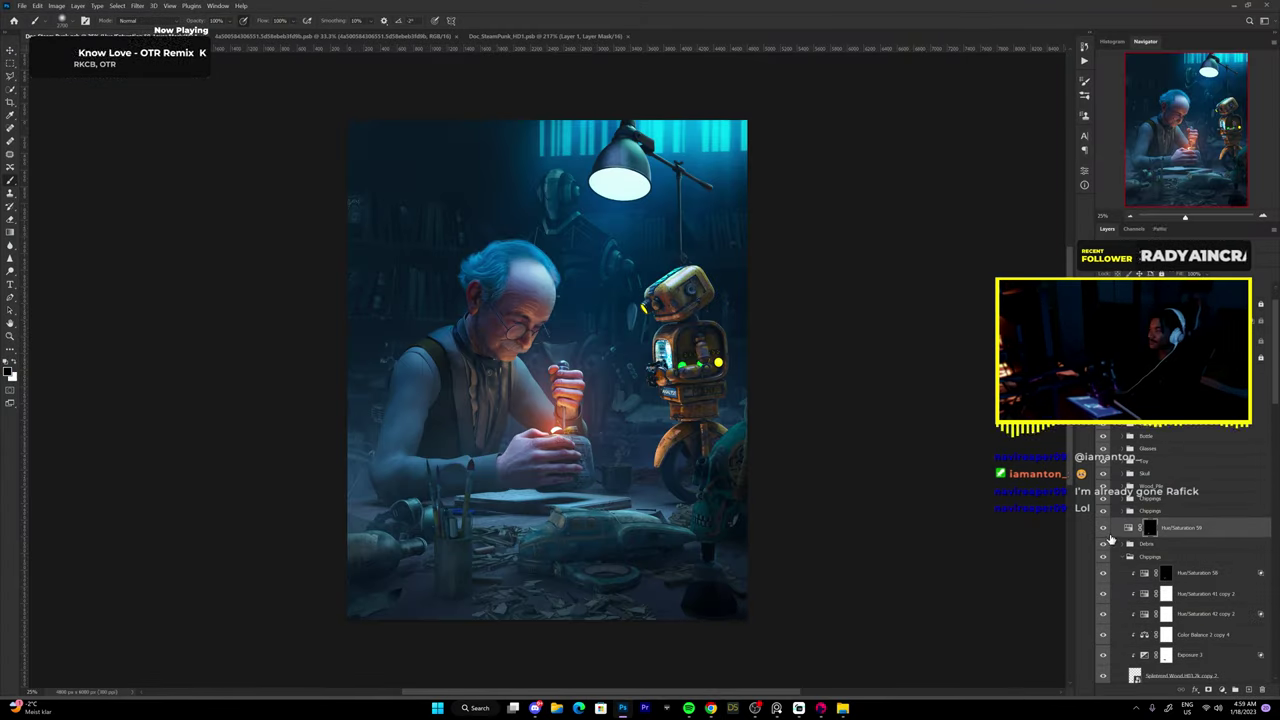
key(b)
click(1121, 536)
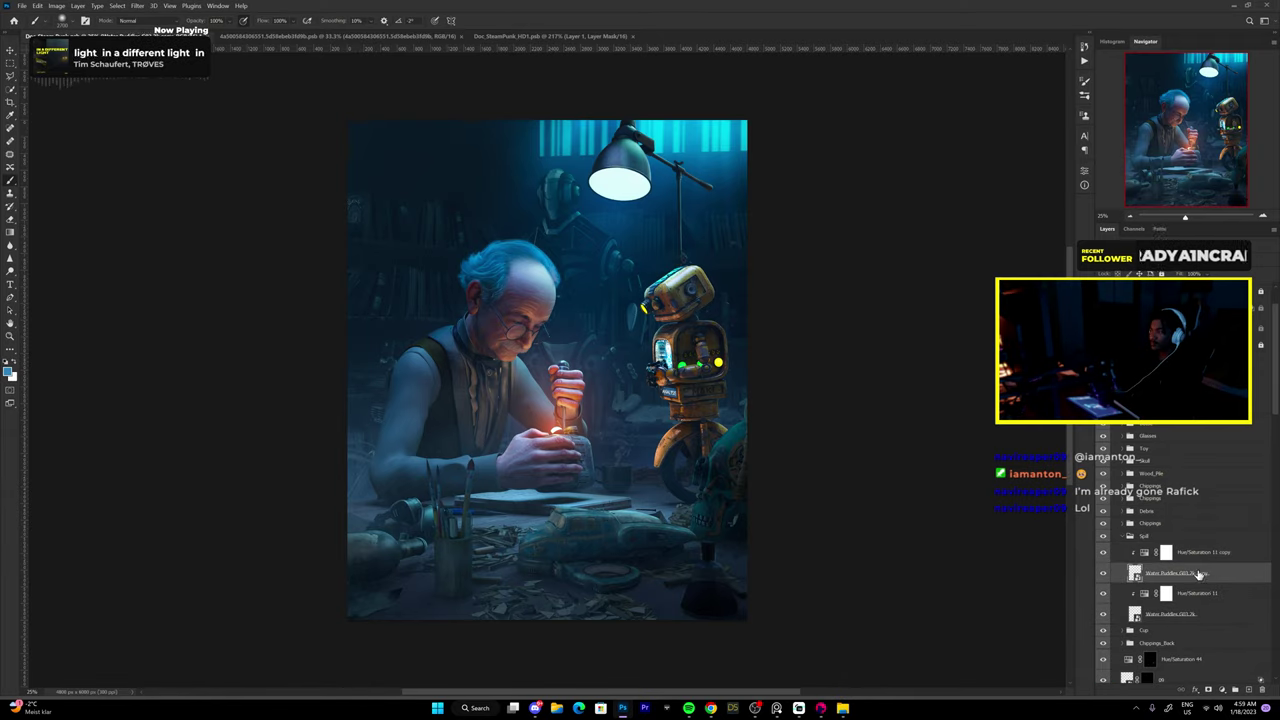
key(ctrl+j)
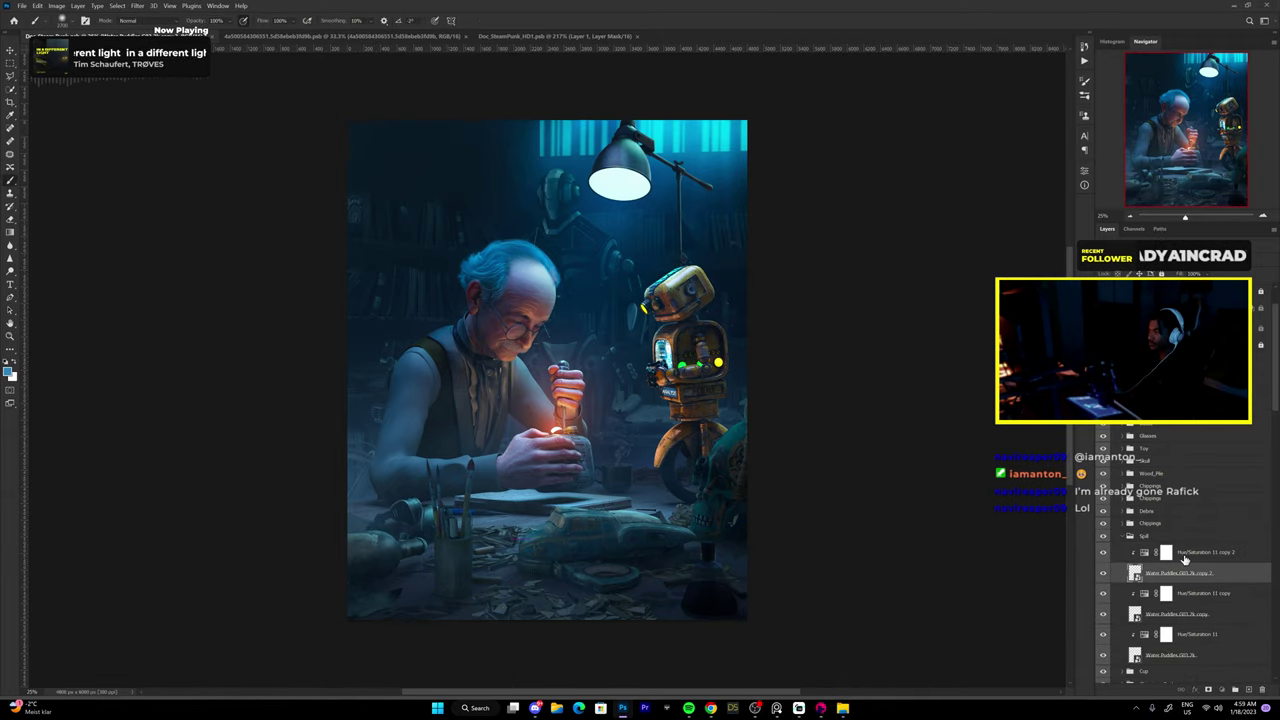
drag(1183, 563, 1118, 678)
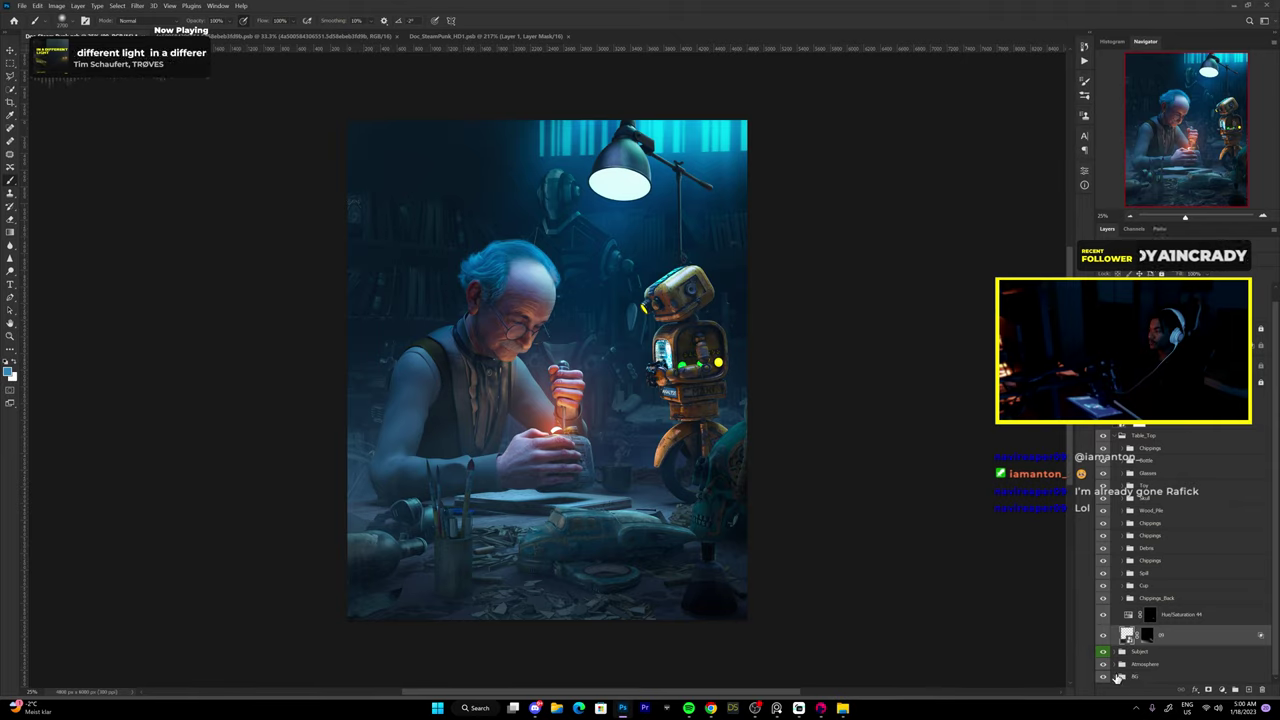
Inspect the BG, Table 2 and Chippings_Back groups, checking an adjustment's settings.
click(1121, 677)
click(1166, 655)
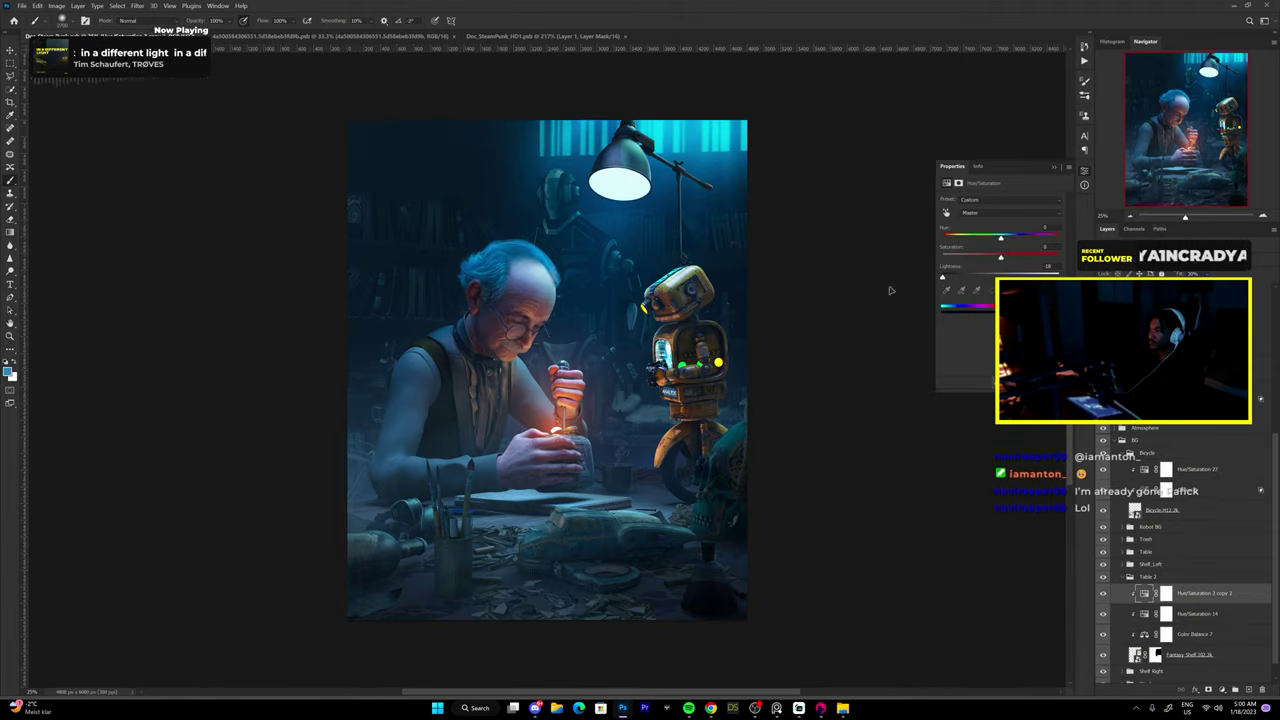
click(1130, 638)
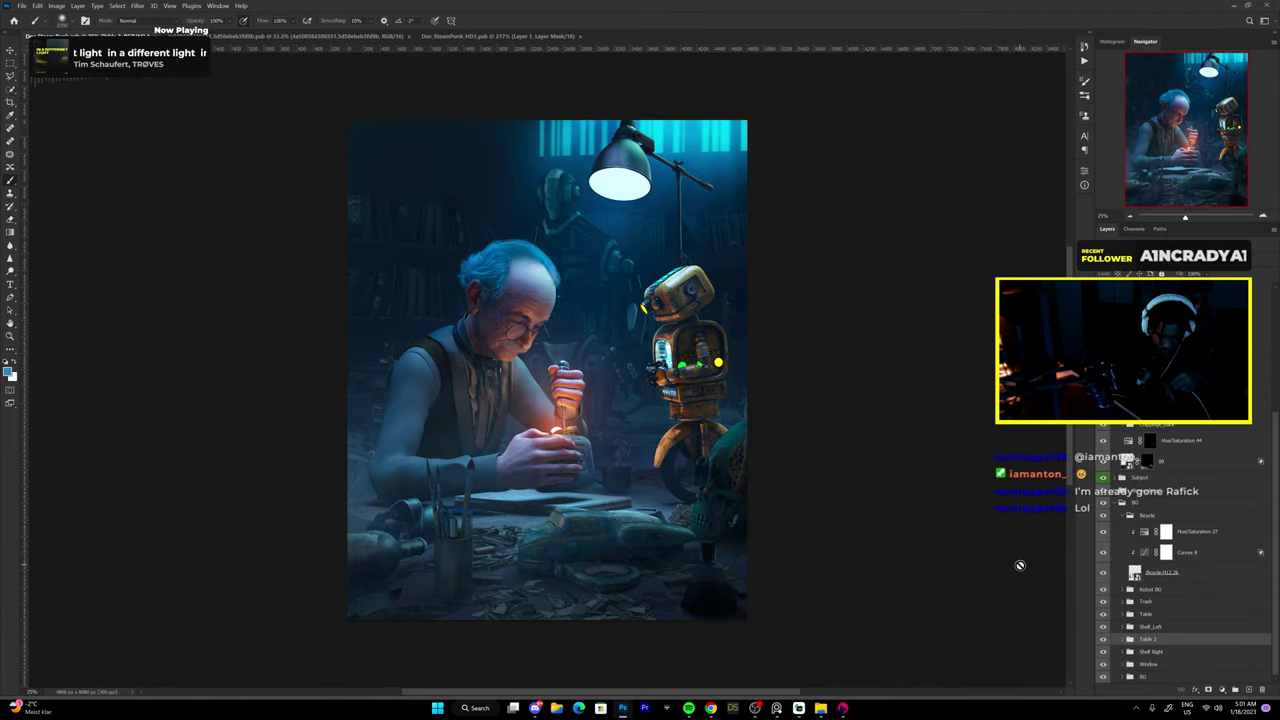
scroll(1203, 487, up, 5)
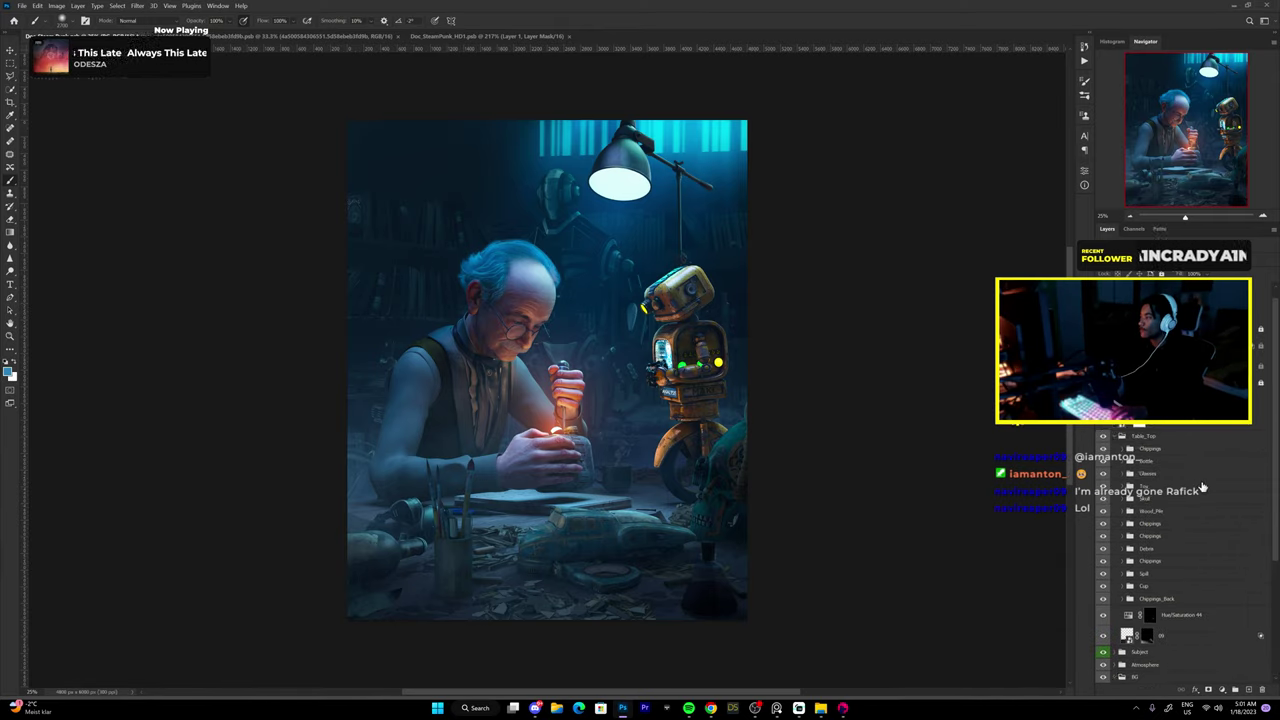
scroll(1130, 560, down, 3)
click(1122, 474)
scroll(1130, 476, down, 1)
click(1130, 468)
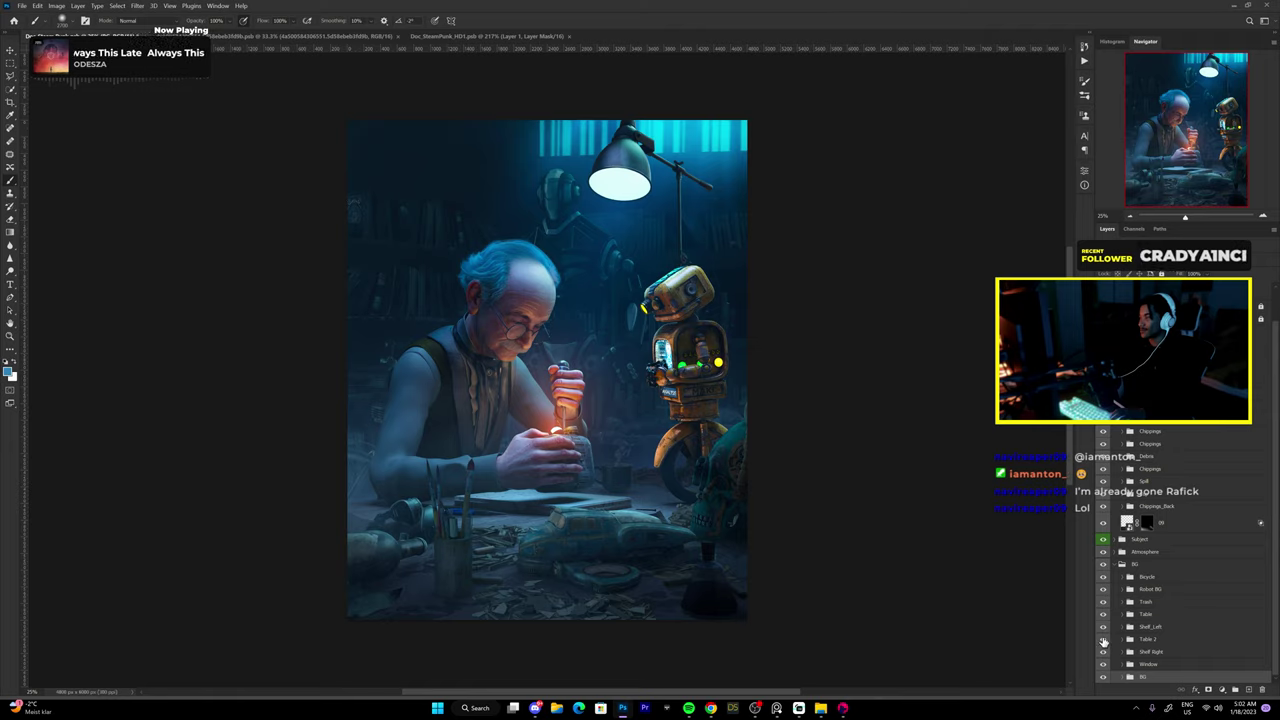
Duplicate the selected background layers and apply a Field Blur to the copies.
key(ctrl+j)
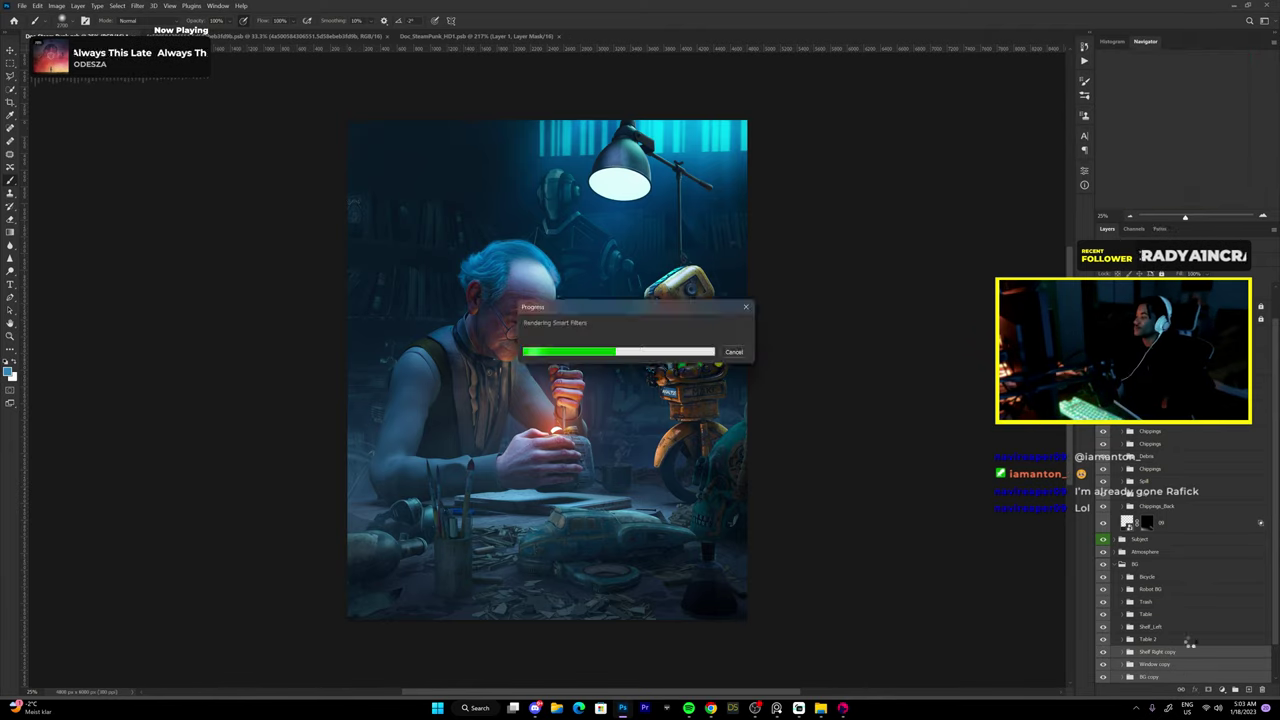
right_click(1140, 470)
click(1090, 255)
click(137, 5)
click(275, 131)
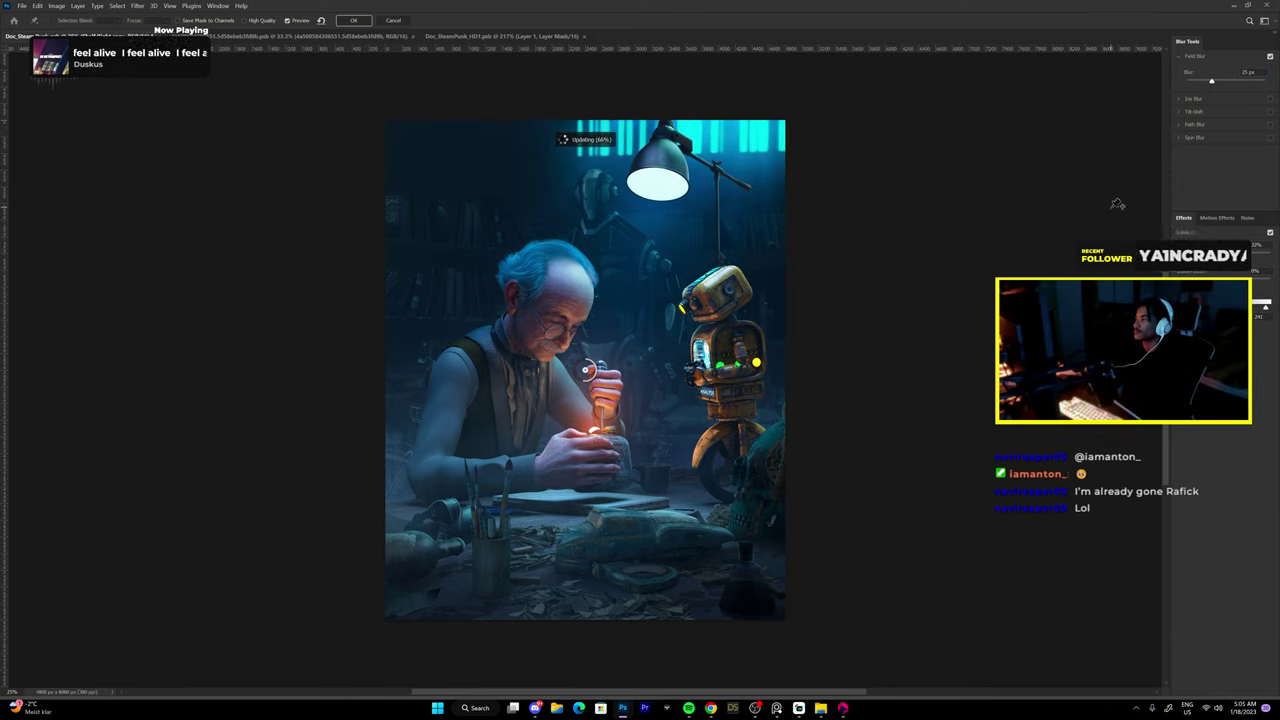
click(353, 20)
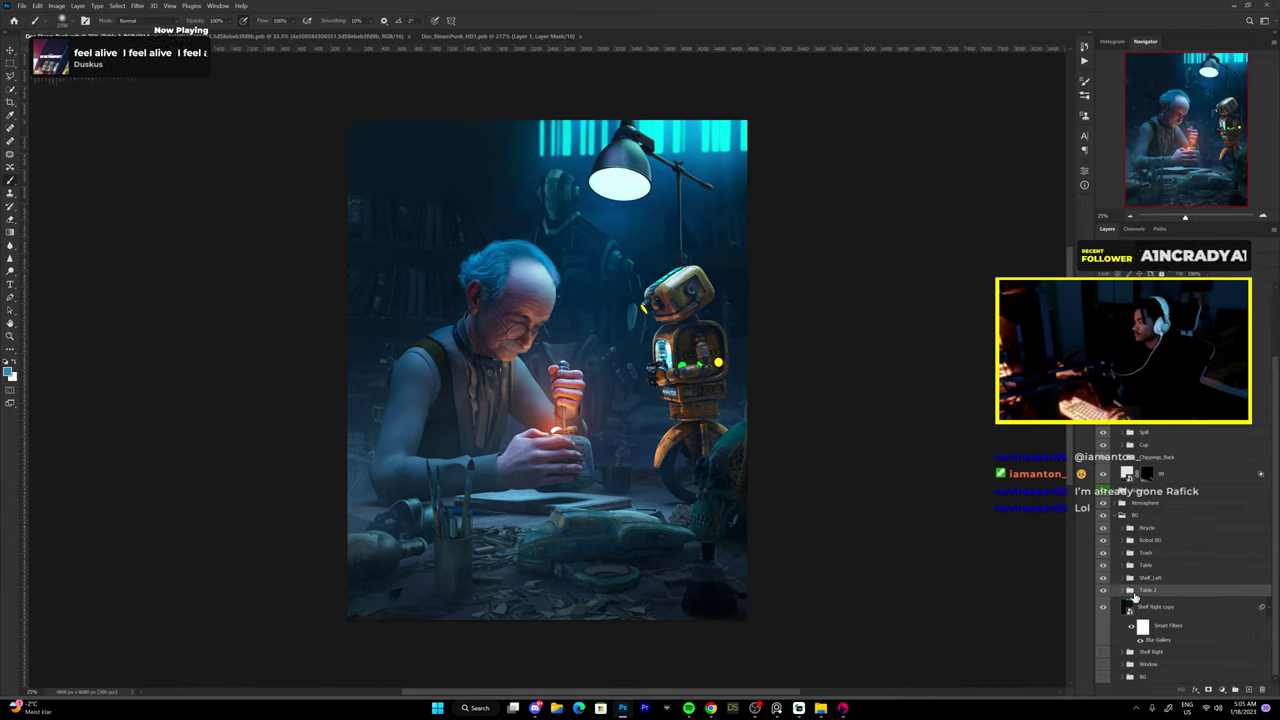
Move Shelf_Left above Trash and Table, then create a field-blurred Trash copy.
drag(1099, 591, 1115, 568)
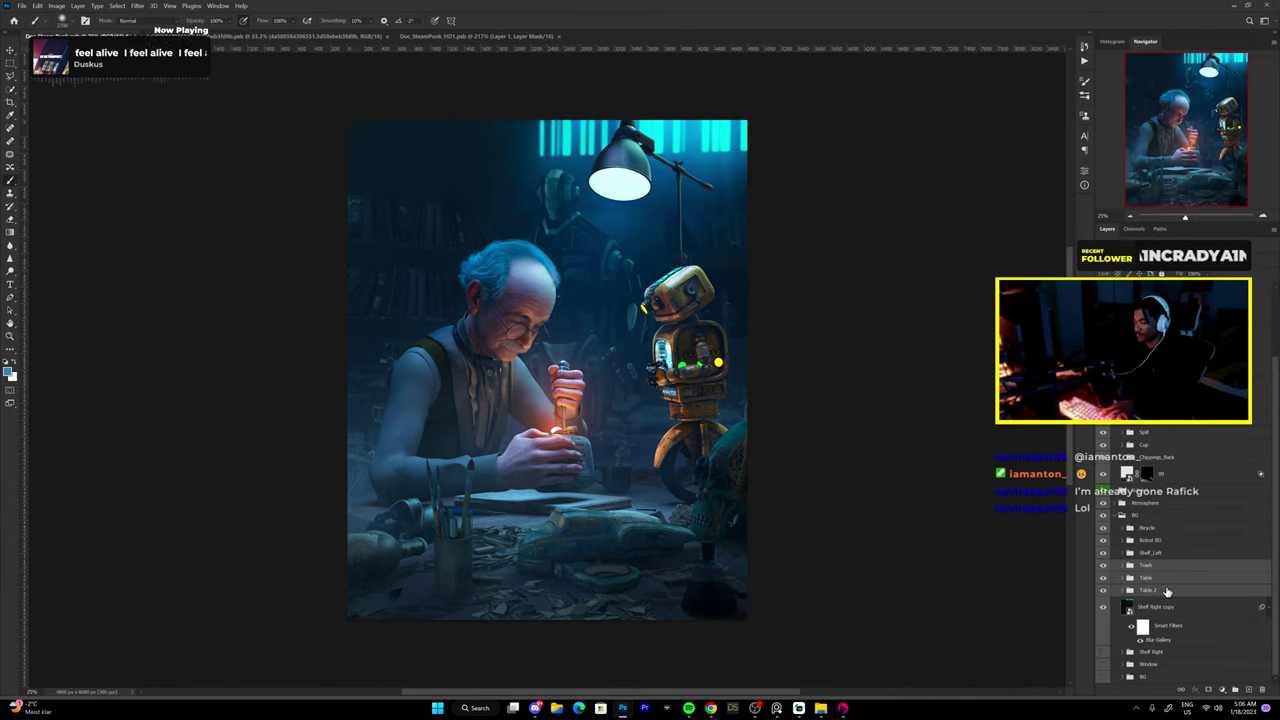
key(ctrl+j)
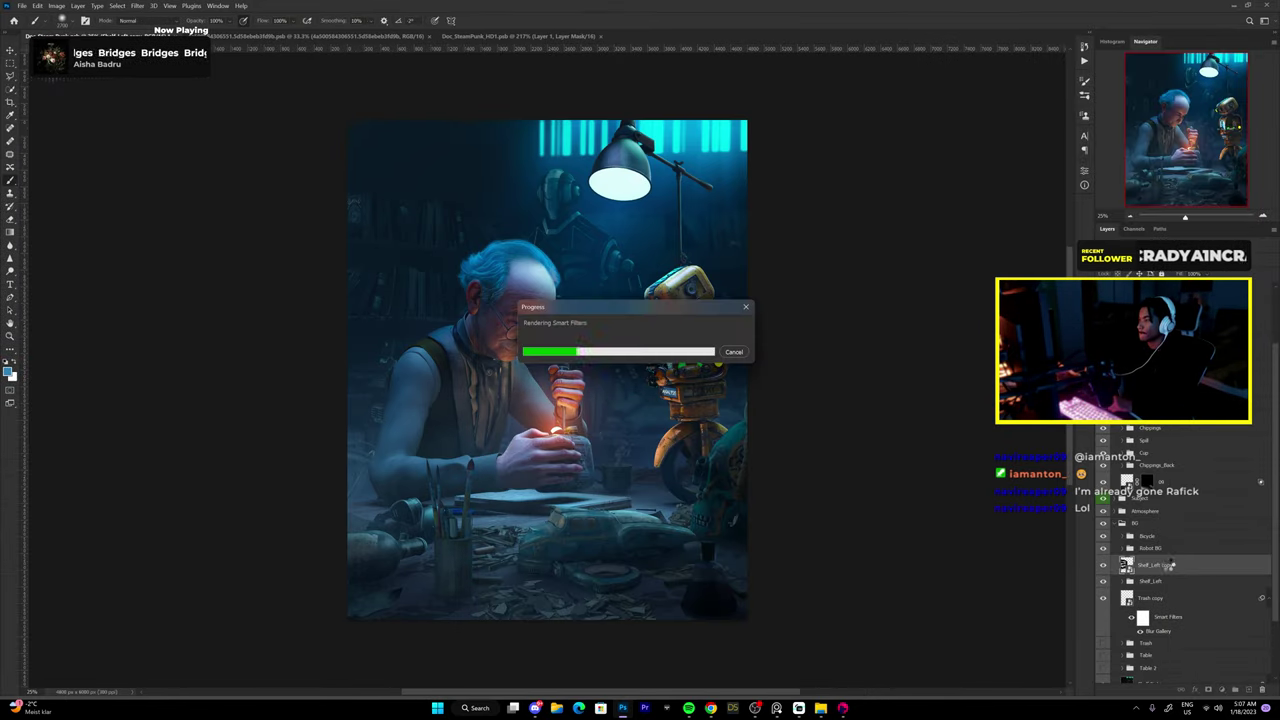
key(ctrl+alt+f)
key(Return)
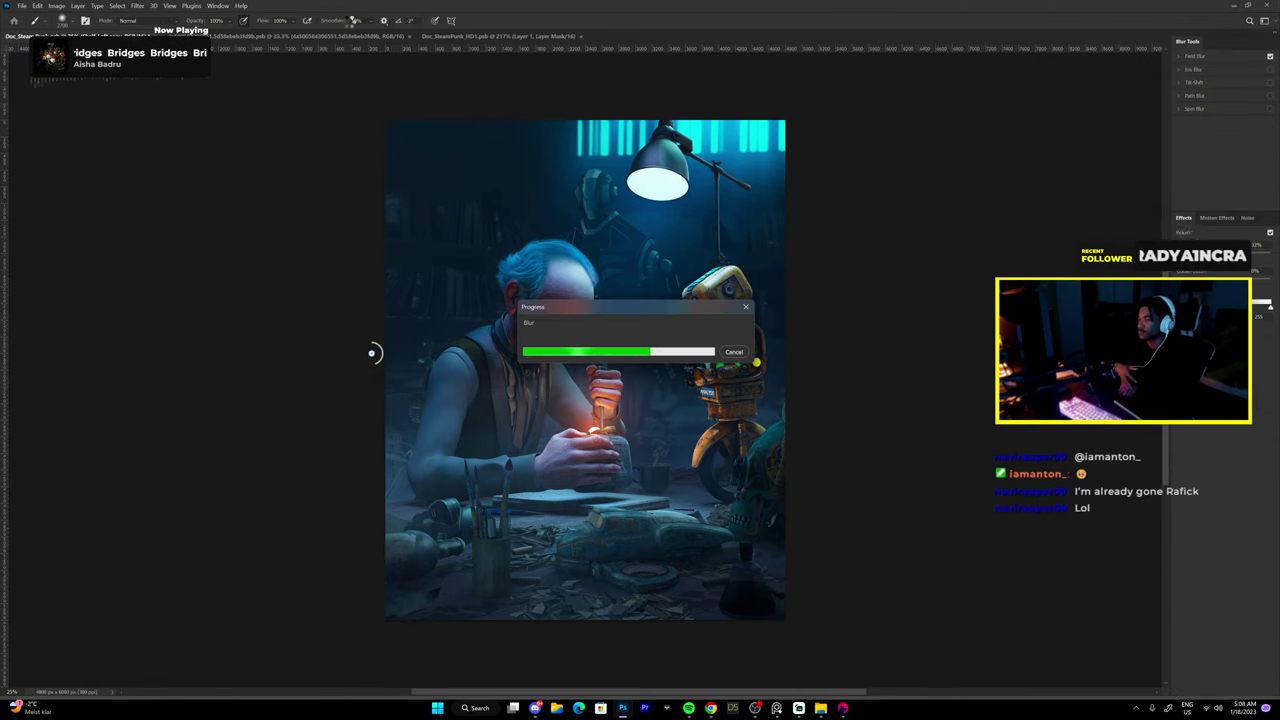
Merge the selected layers into one and apply a Field Blur to the result.
right_click(1133, 507)
click(1180, 400)
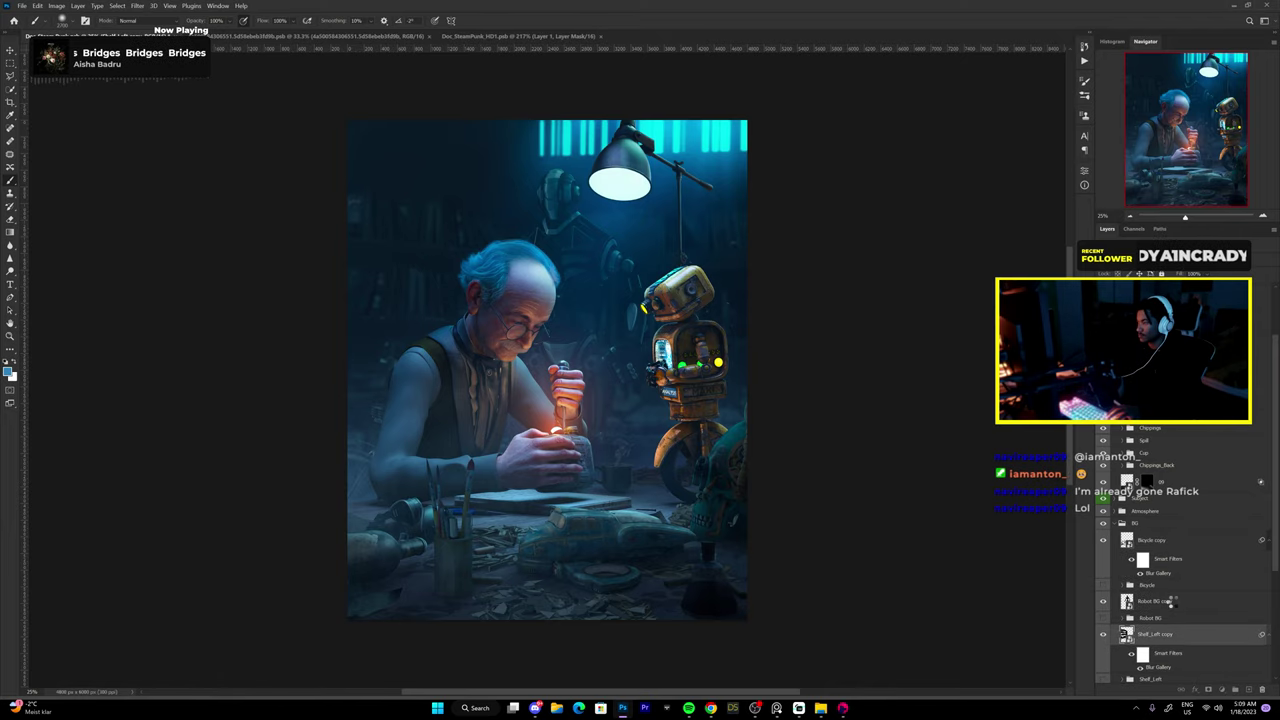
key(ctrl+alt+f)
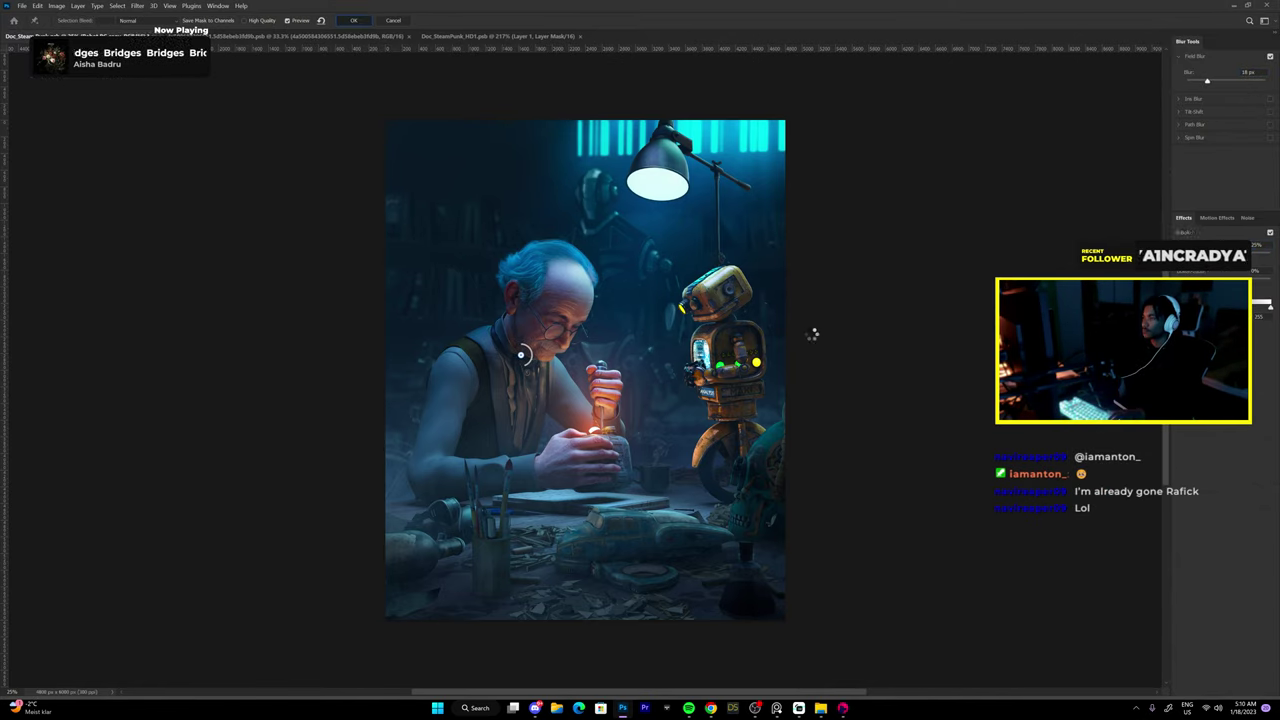
key(Return)
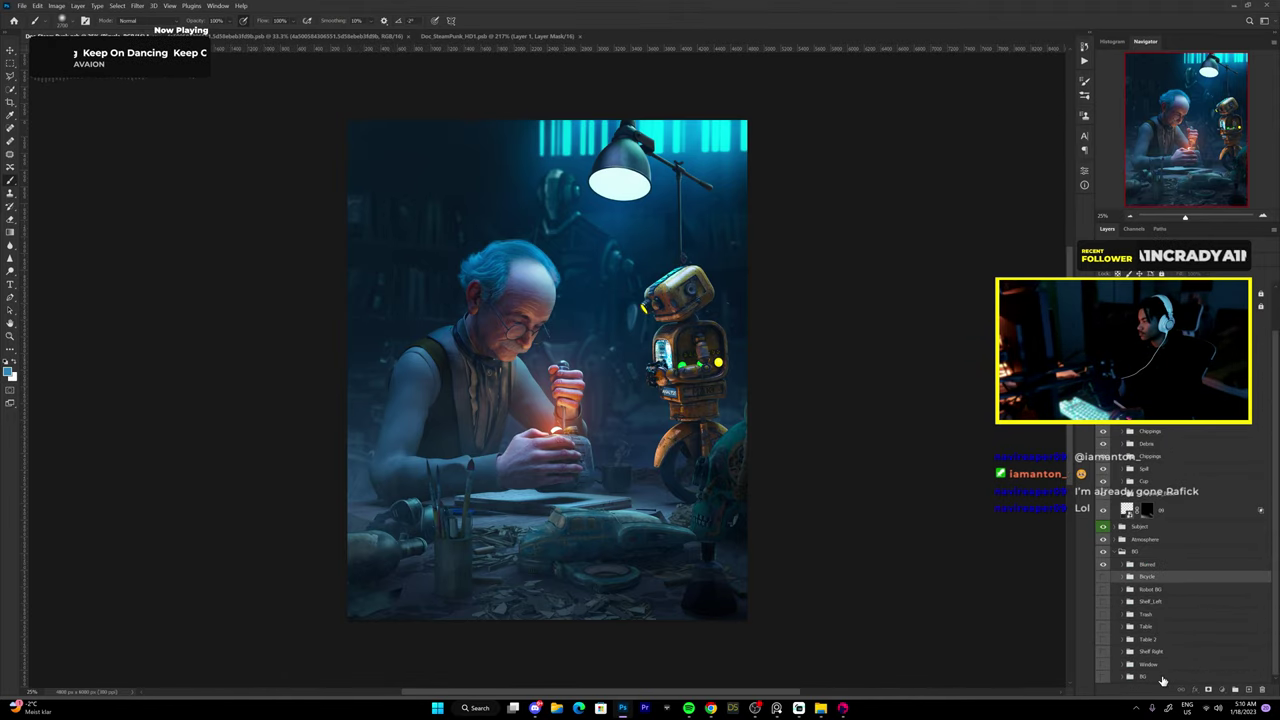
Collapse BG and stamp a merged copy of the Chippings_Back and Cup layers.
drag(1103, 677, 1104, 568)
click(1122, 551)
key(ctrl+j)
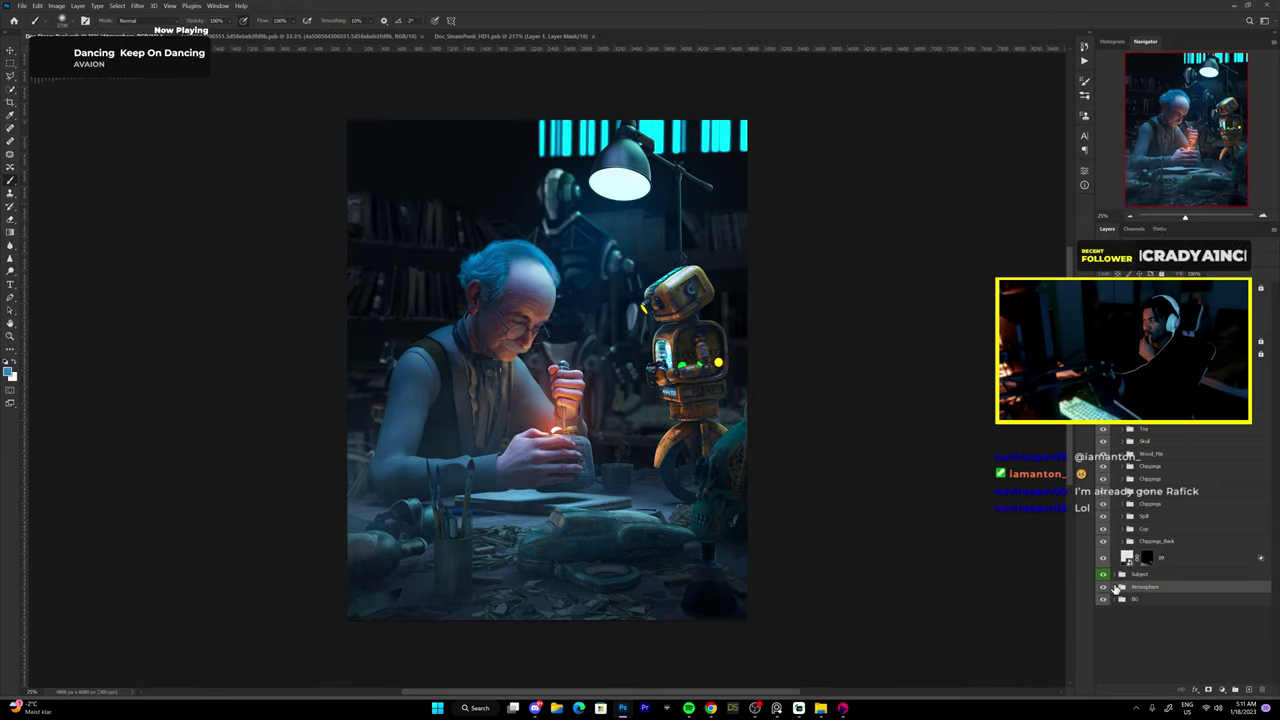
click(1121, 574)
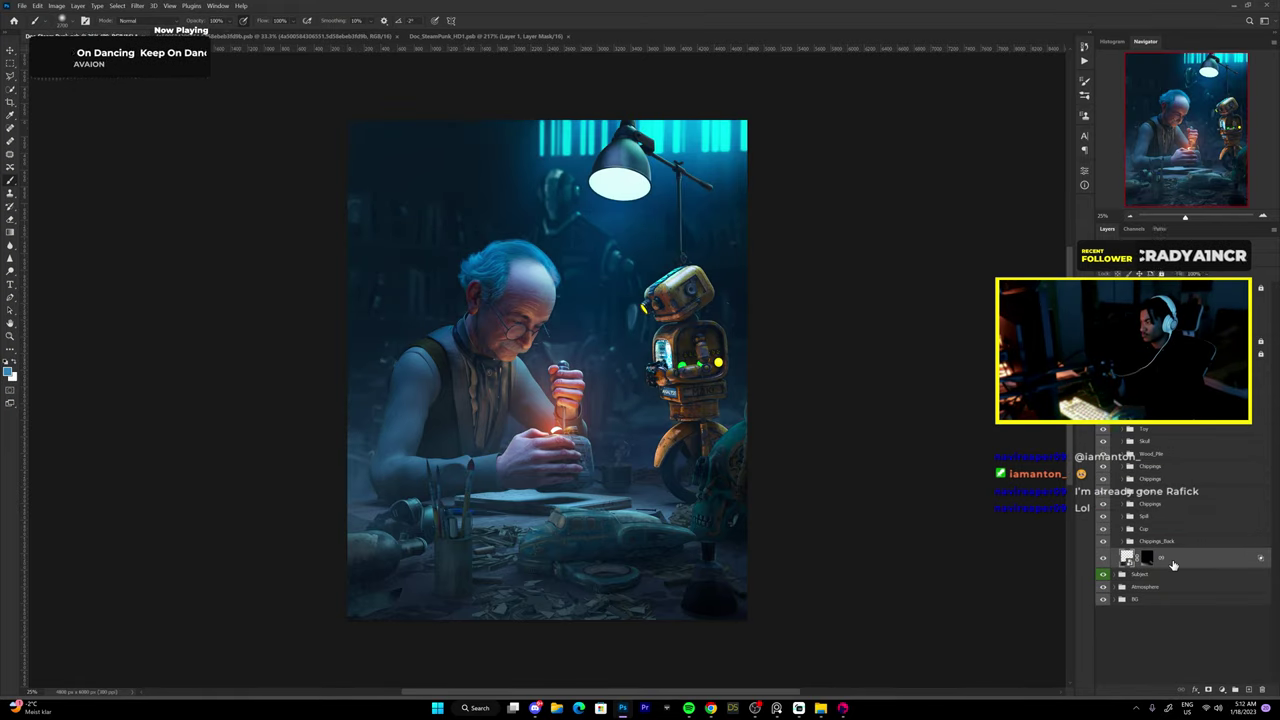
key(ctrl+alt+shift+e)
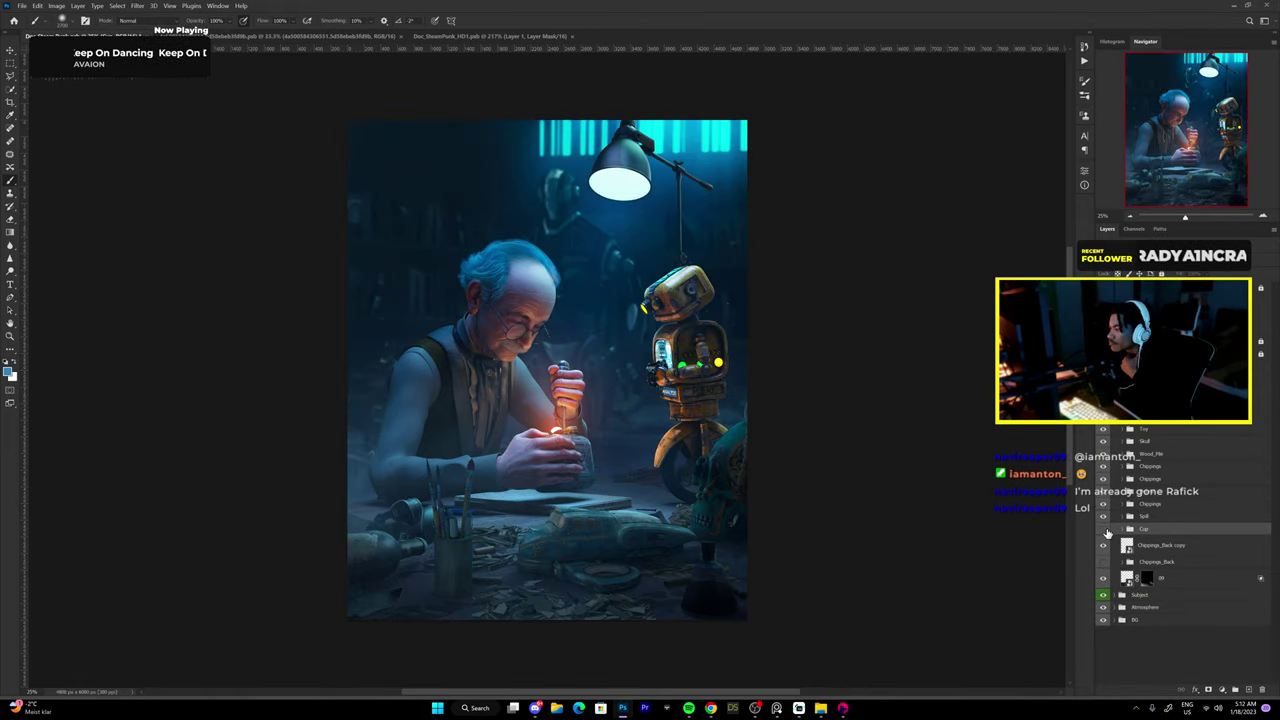
Expand the Atmosphere group, open Gaussian Blur, and cancel it.
scroll(546, 358, down, 1)
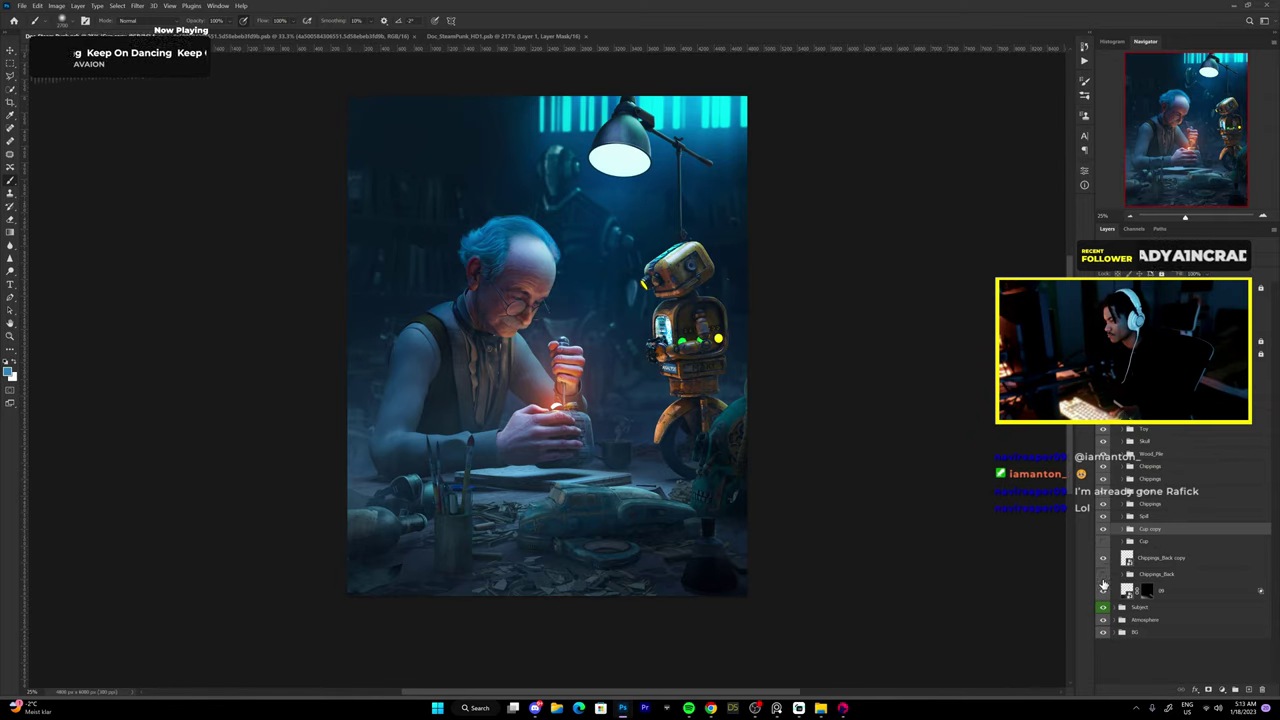
click(1122, 620)
scroll(577, 236, up, 1)
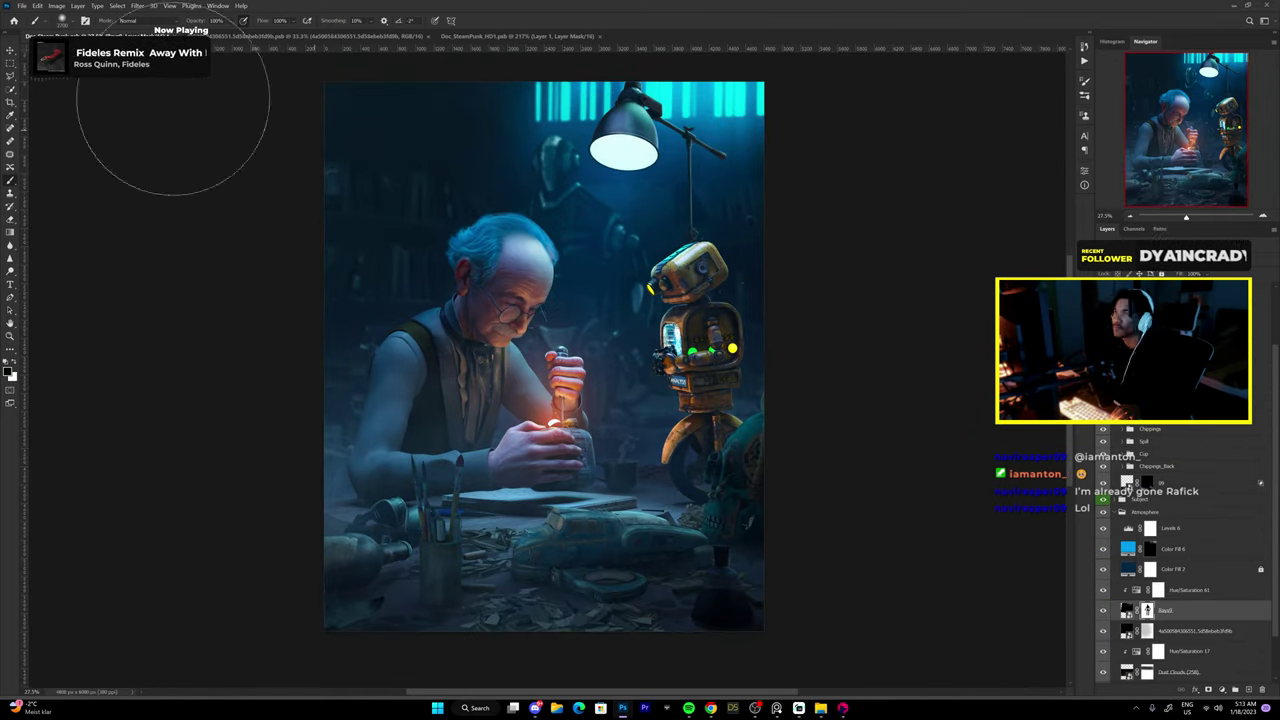
key(ctrl+alt+f)
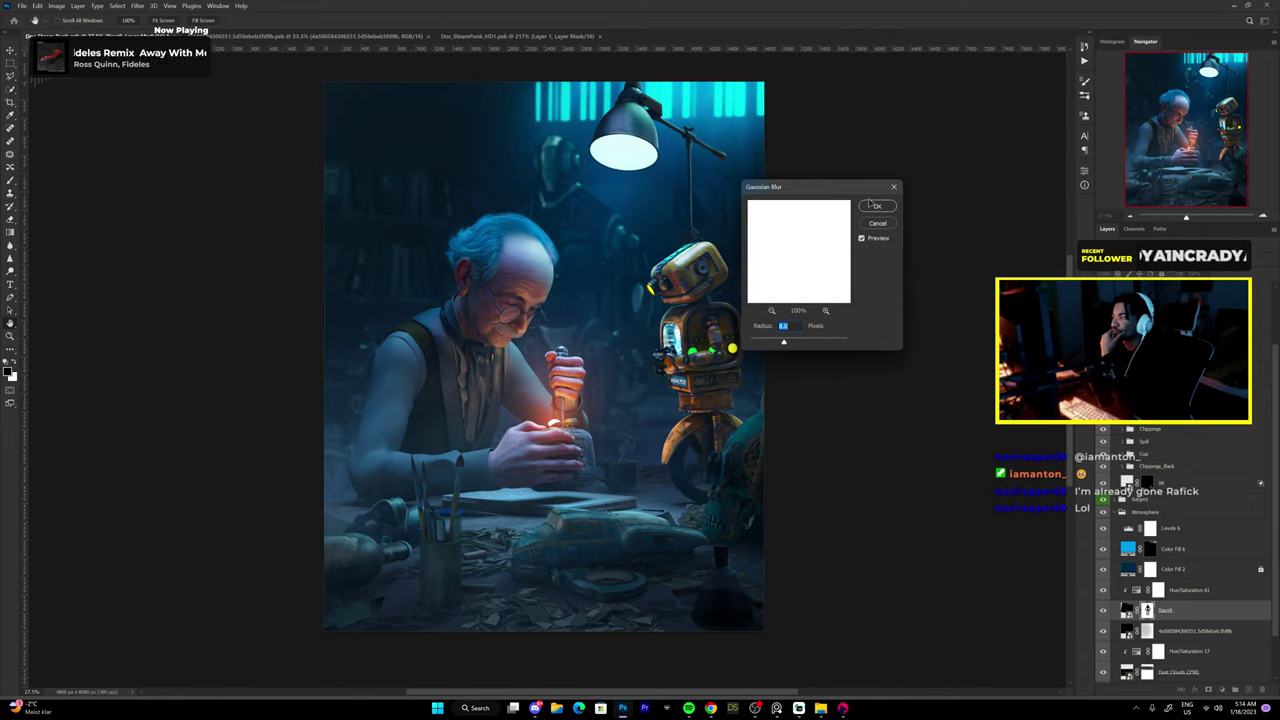
click(877, 224)
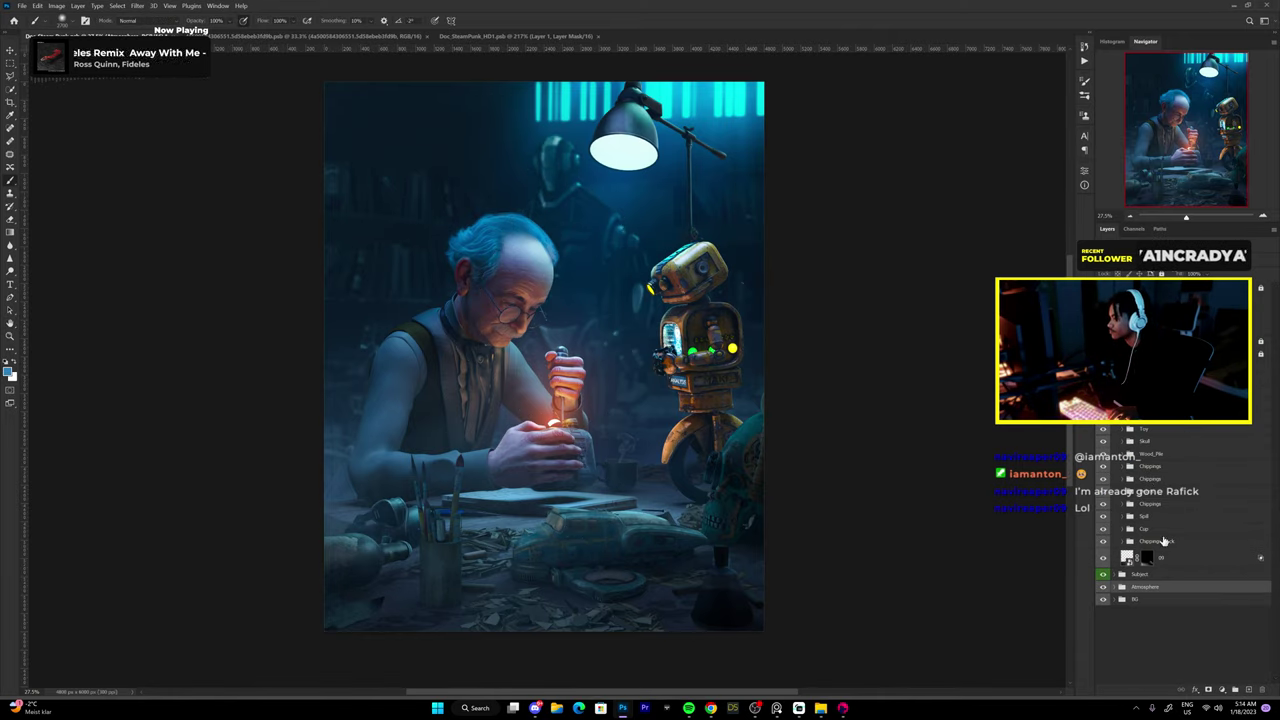
right_click(1160, 470)
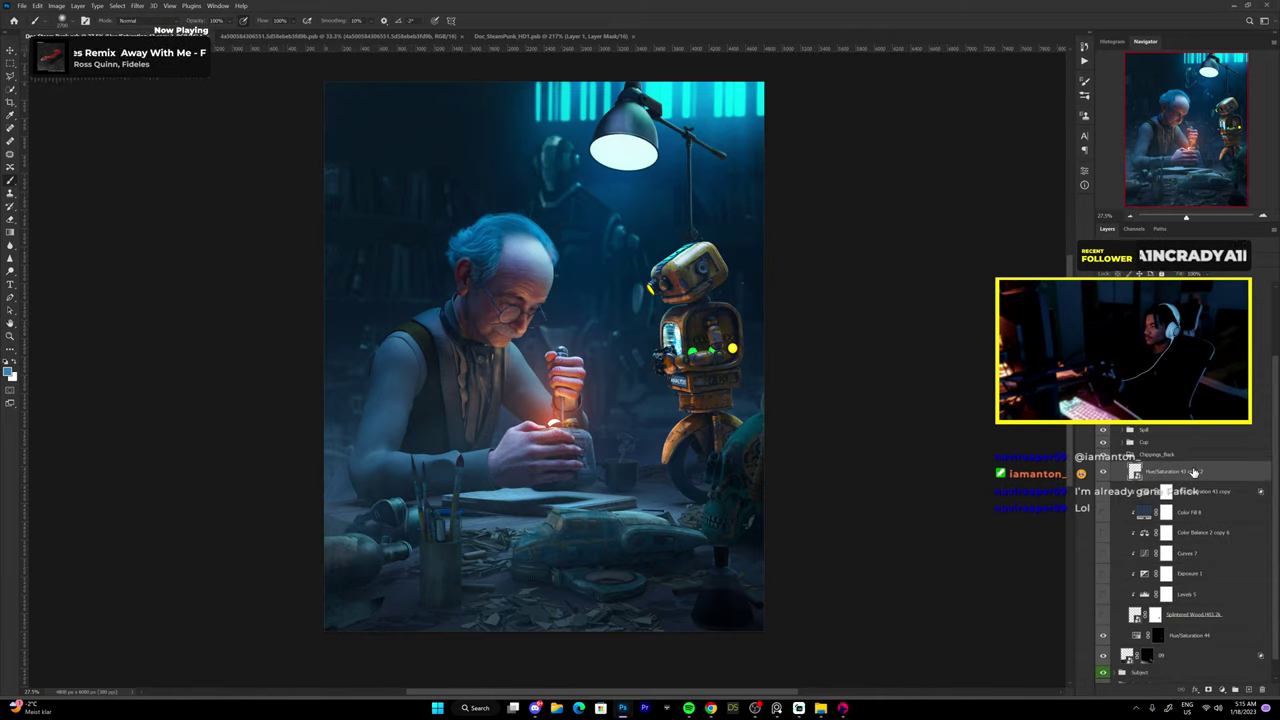
Apply a Field Blur to the merged Chippings_Back copy and collapse its adjustment layers.
click(137, 5)
click(280, 133)
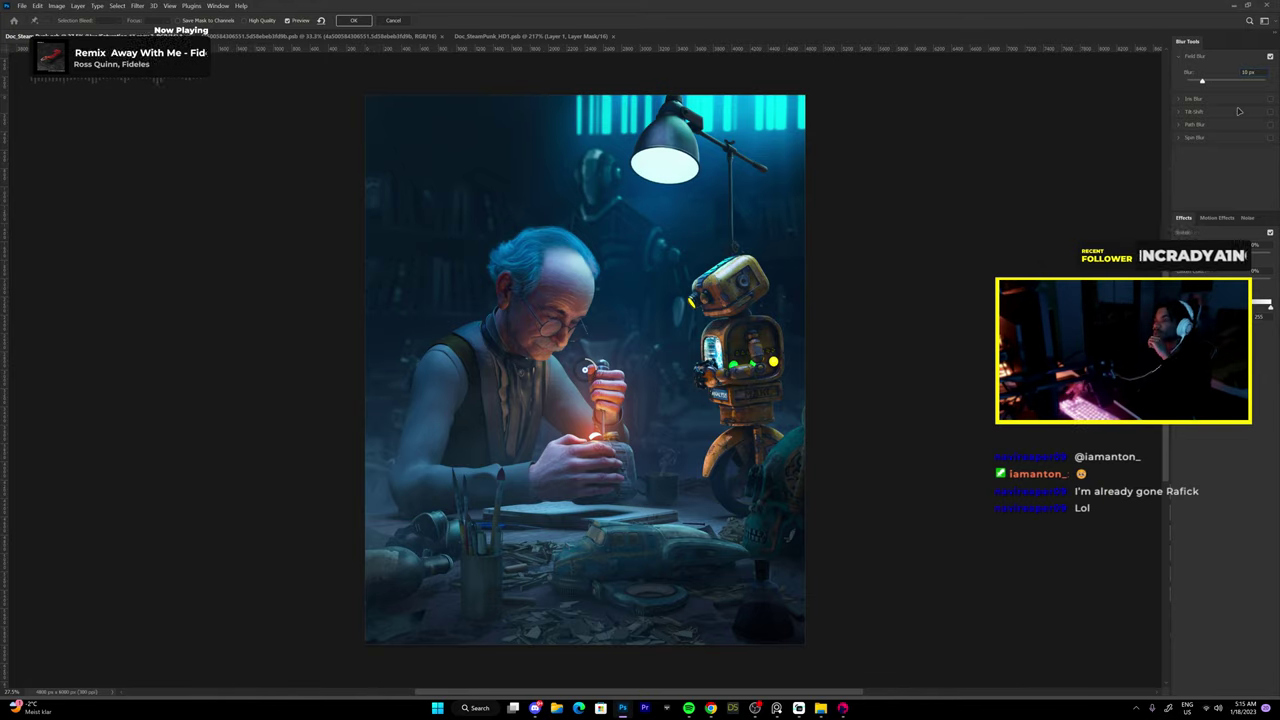
key(Return)
right_click(1137, 492)
click(1135, 495)
right_click(1135, 495)
click(1160, 440)
scroll(1160, 440, down, 2)
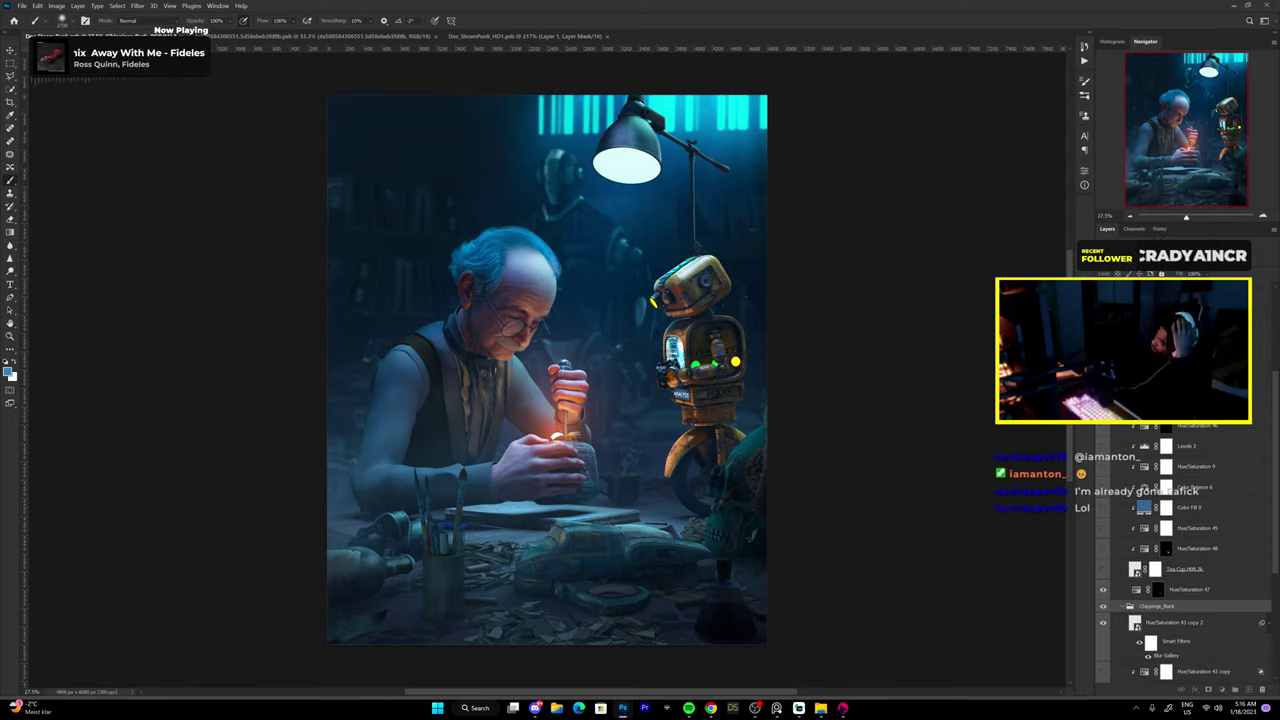
click(1118, 511)
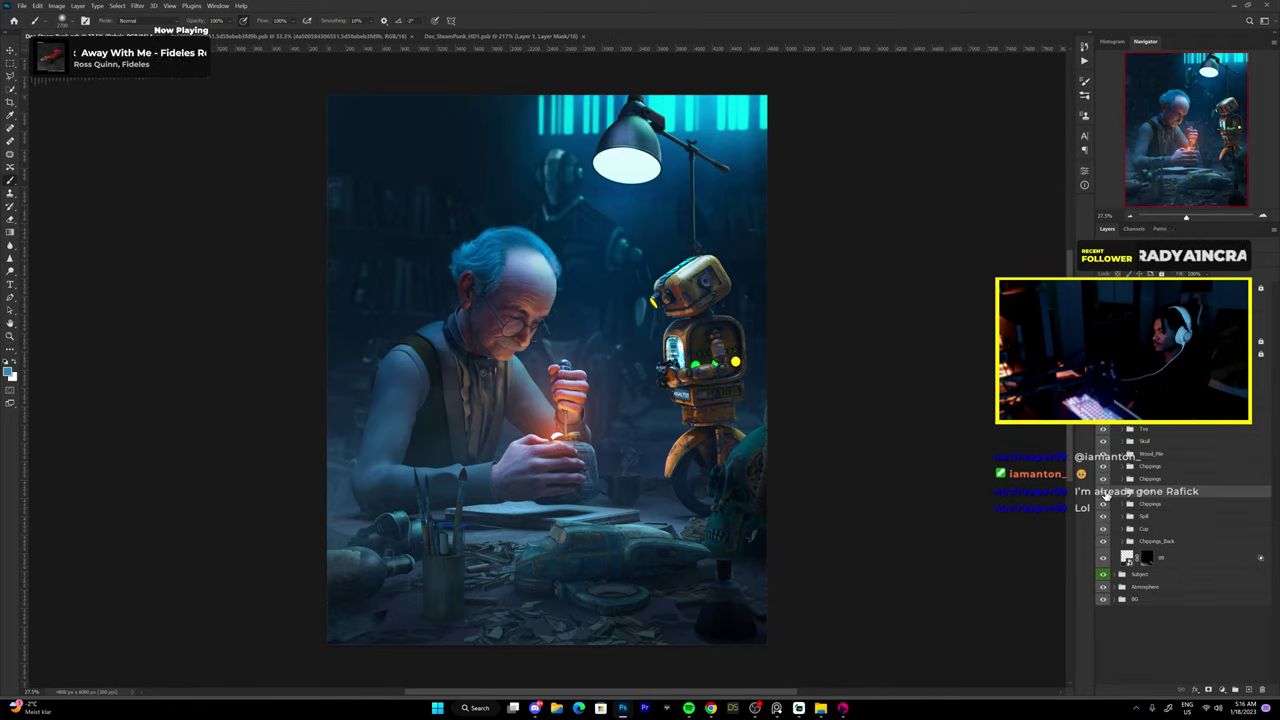
Merge the Toy layers into a copy and apply a Field Blur to it.
right_click(1140, 445)
click(1170, 100)
click(138, 5)
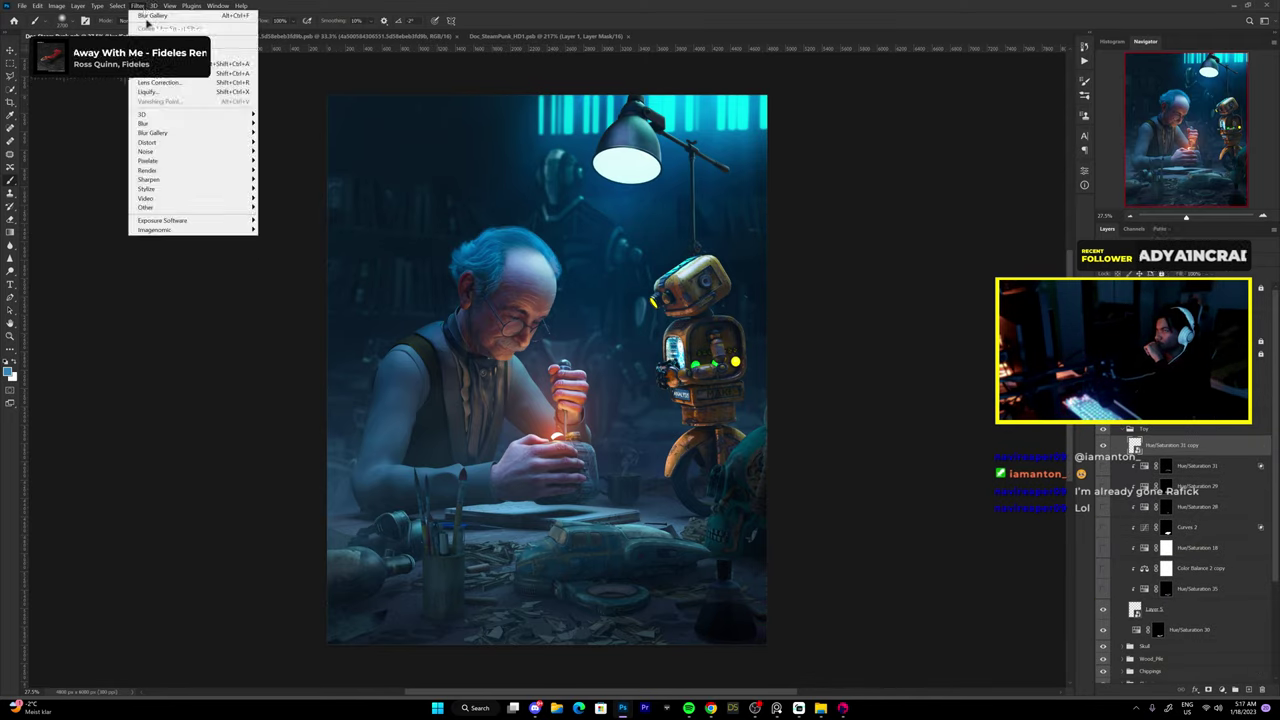
click(353, 20)
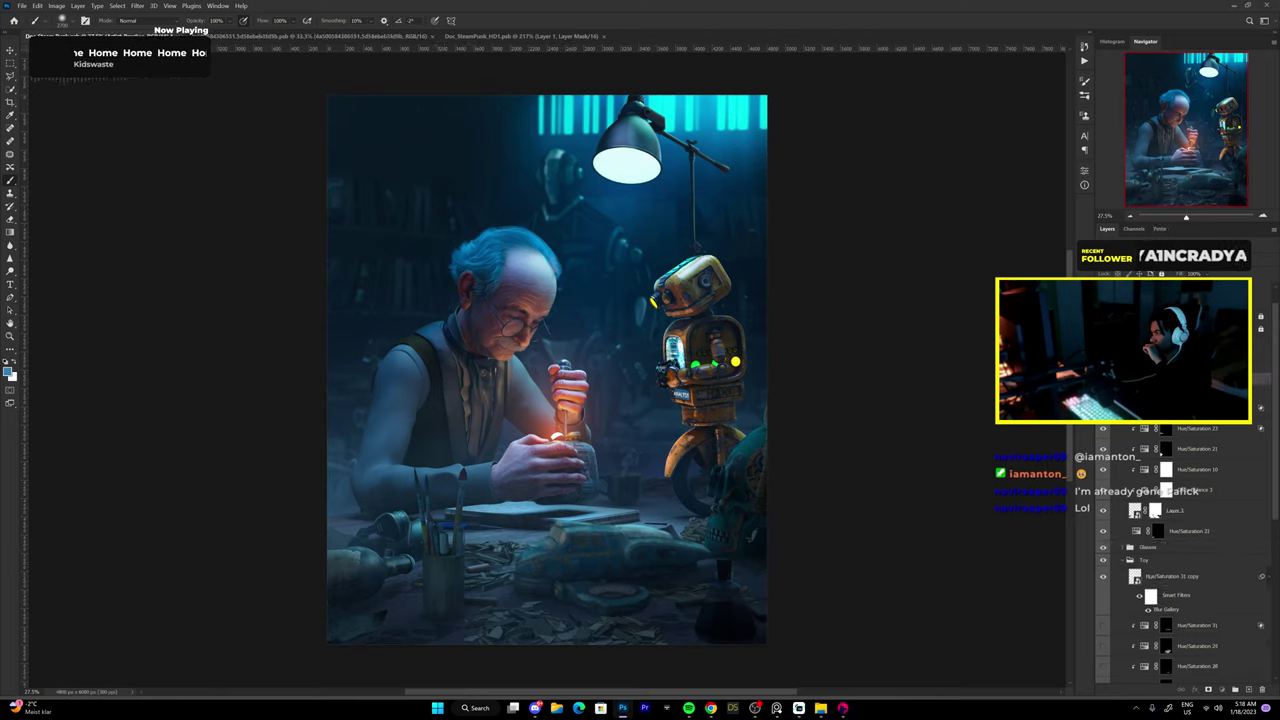
Move the blurred layer above the Glasses and Toy groups and reconfirm its Field Blur.
drag(1160, 495, 1150, 625)
right_click(1150, 625)
click(1106, 517)
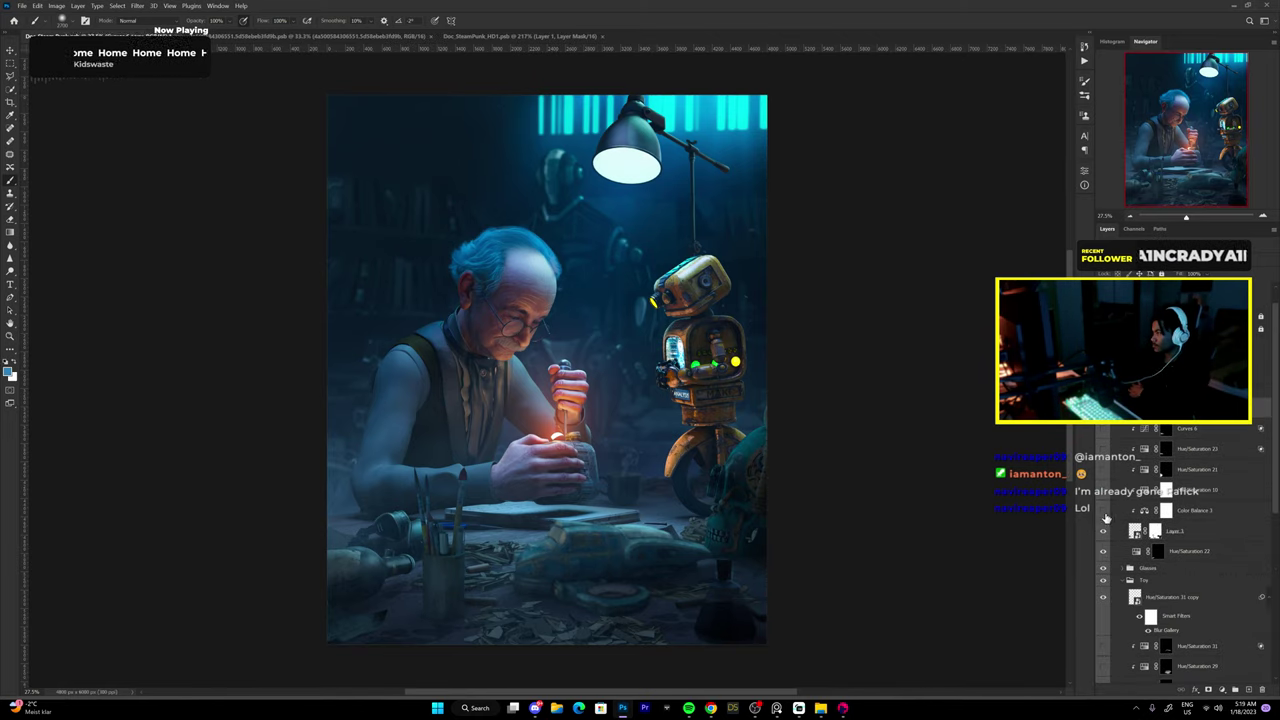
drag(1150, 531, 1144, 538)
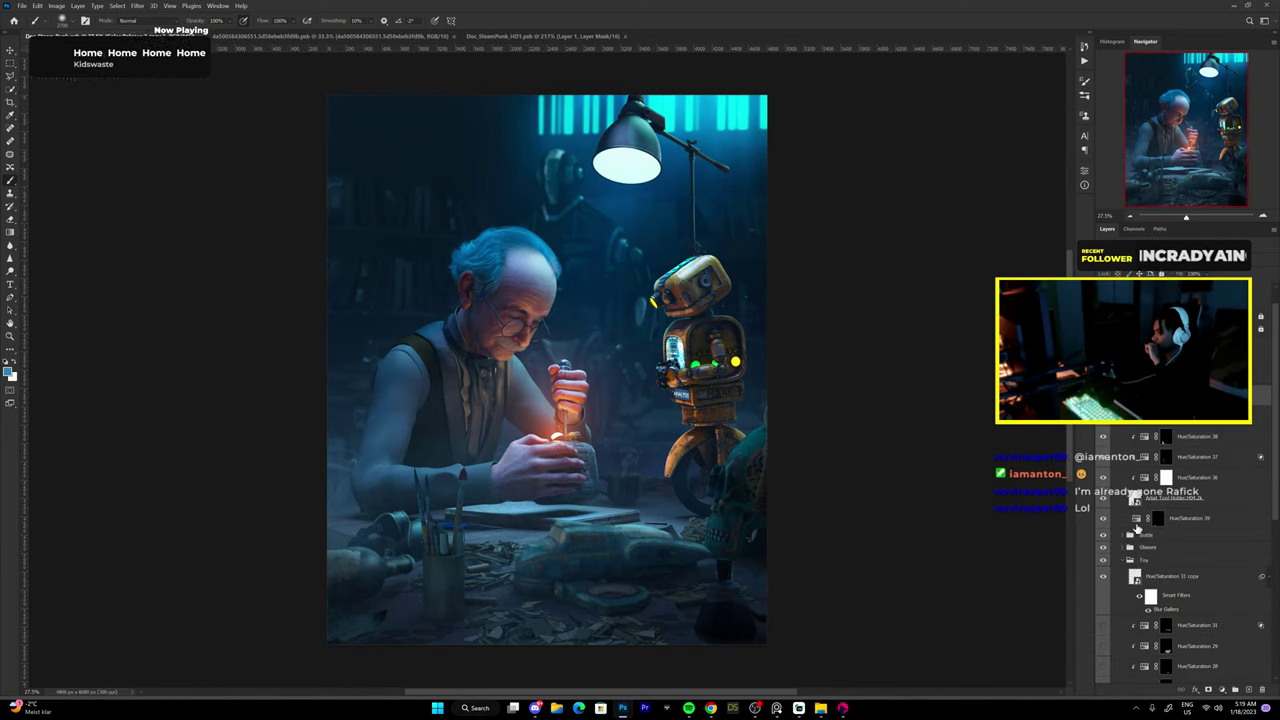
drag(1134, 493, 1134, 424)
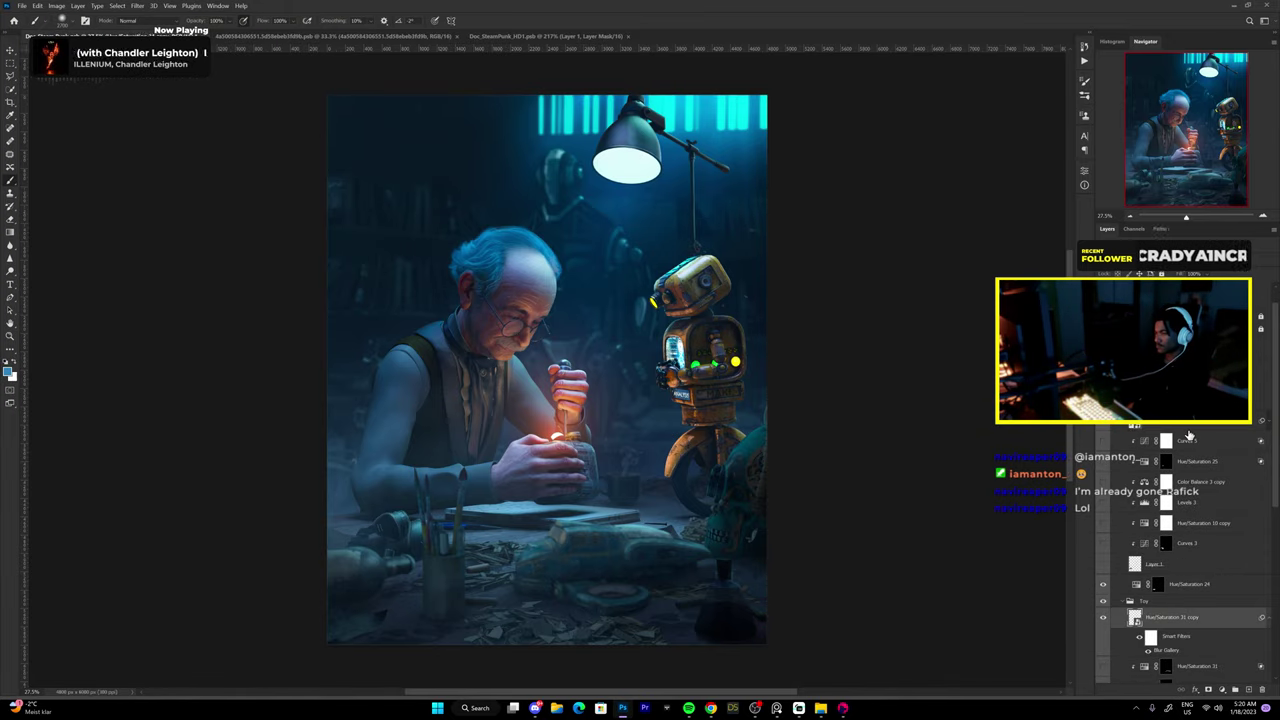
double_click(1166, 650)
click(353, 20)
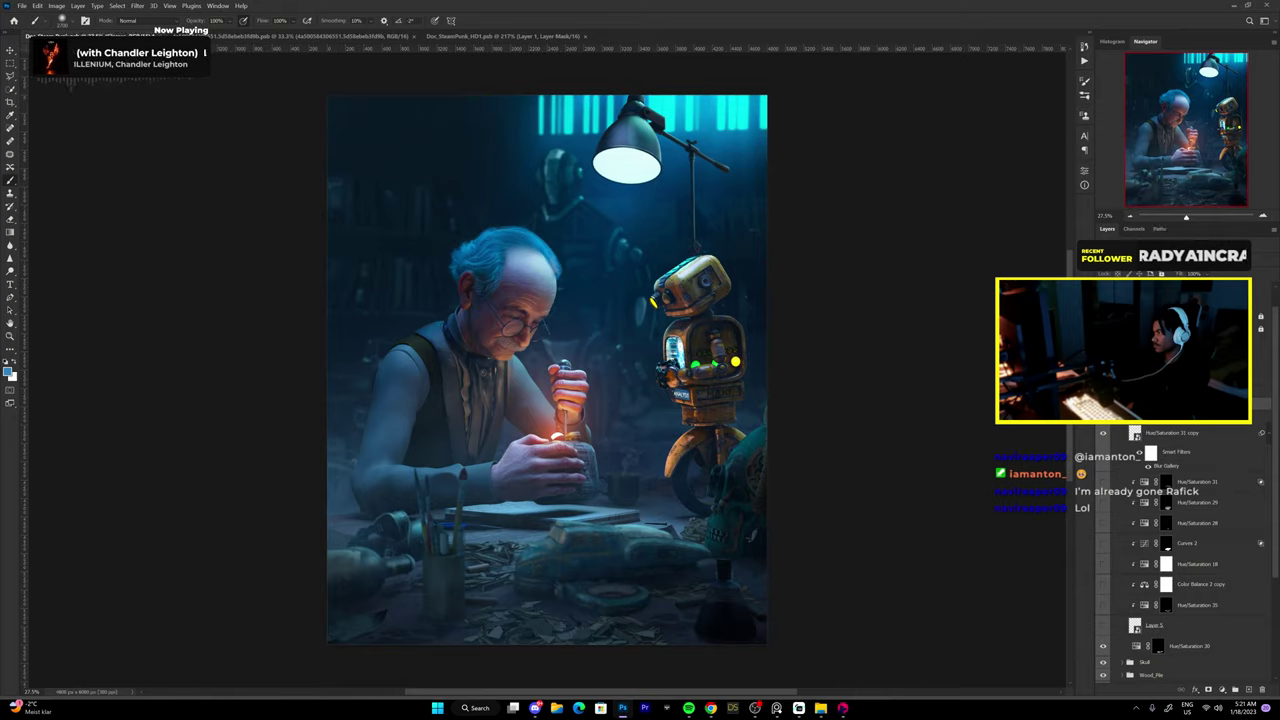
Merge the Skull layers into a new copy and apply a Field Blur.
right_click(1140, 571)
click(1170, 110)
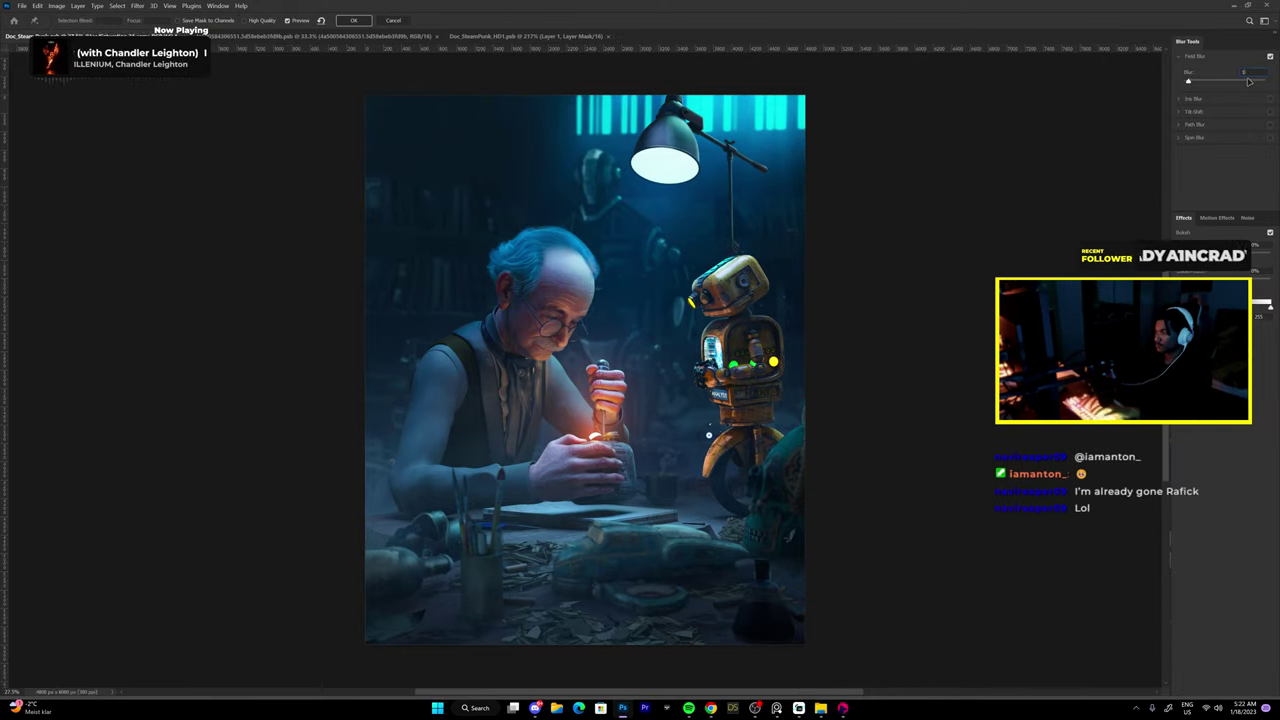
click(350, 20)
right_click(1205, 521)
click(1095, 273)
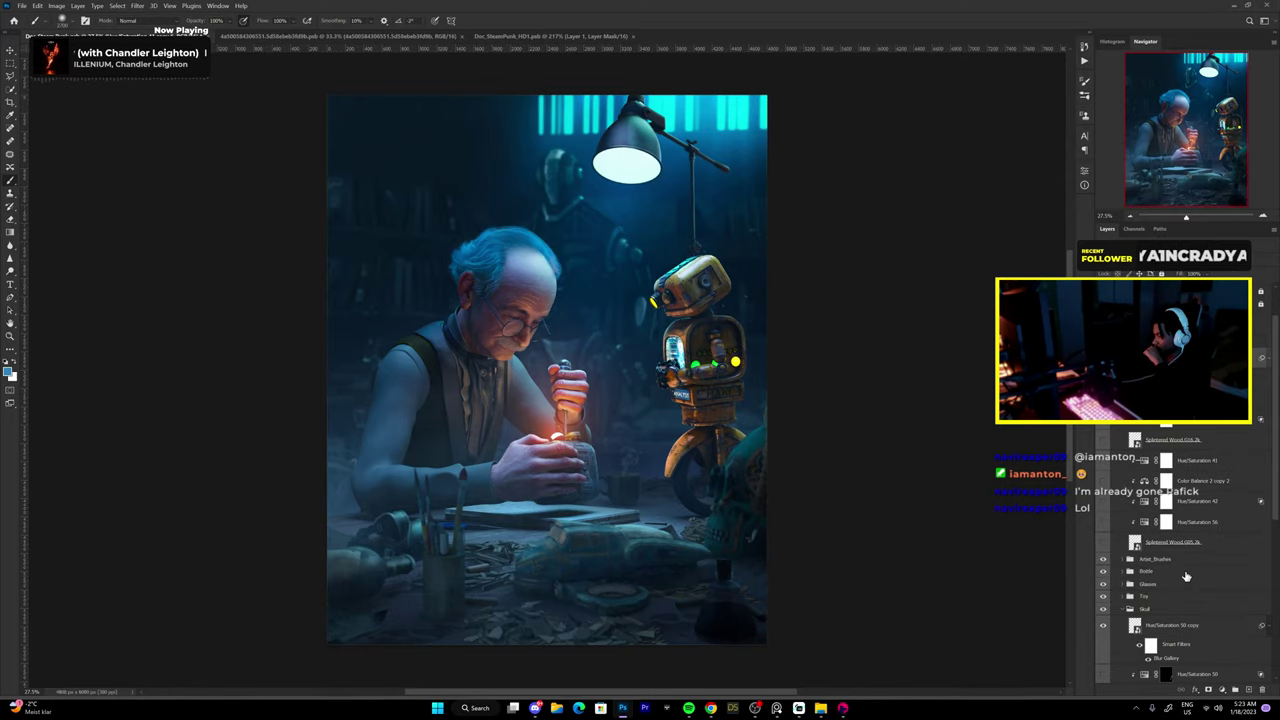
Stamp the layers into a merged copy and apply a Field Blur to it.
double_click(1143, 436)
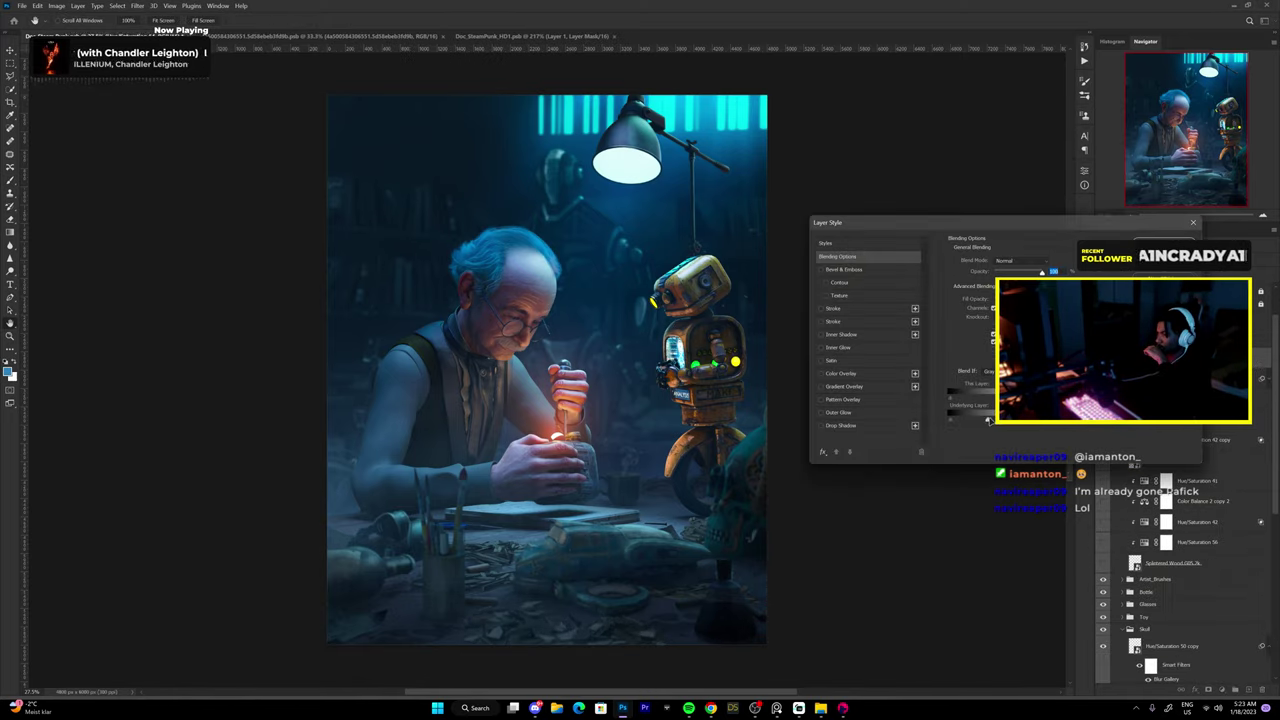
key(Return)
scroll(1195, 500, down, 3)
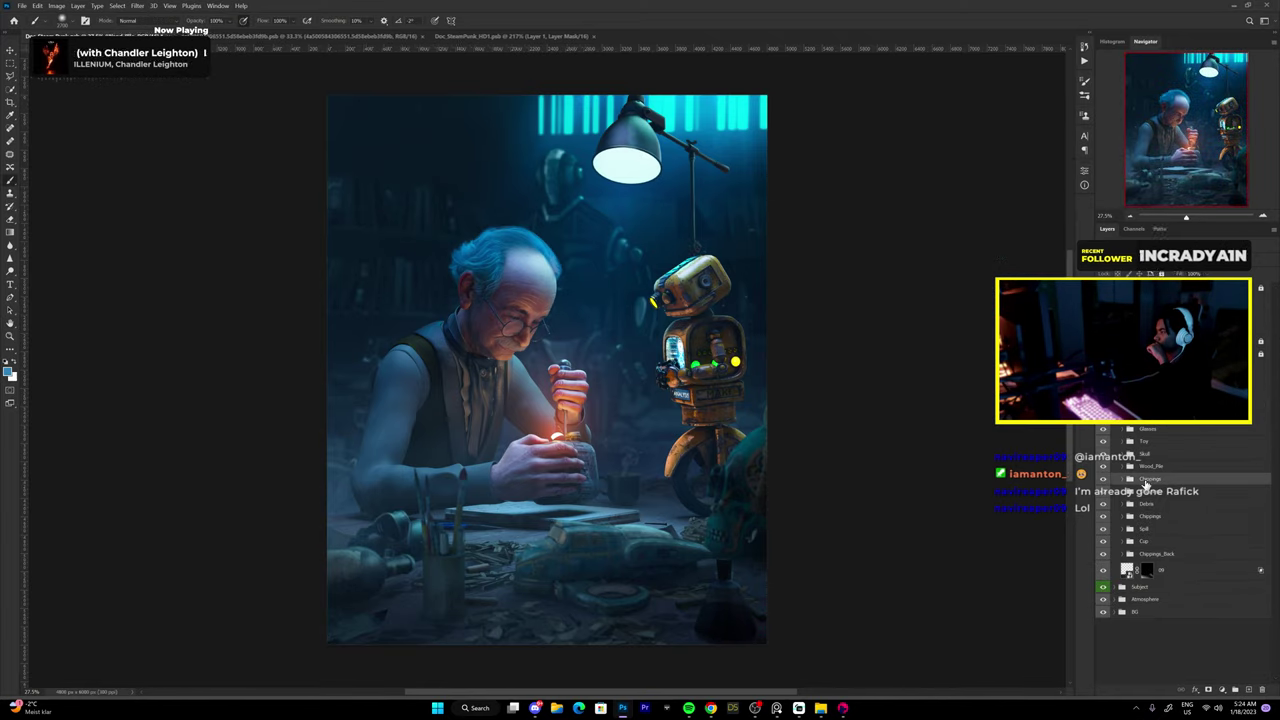
scroll(1195, 500, down, 2)
key(ctrl+j)
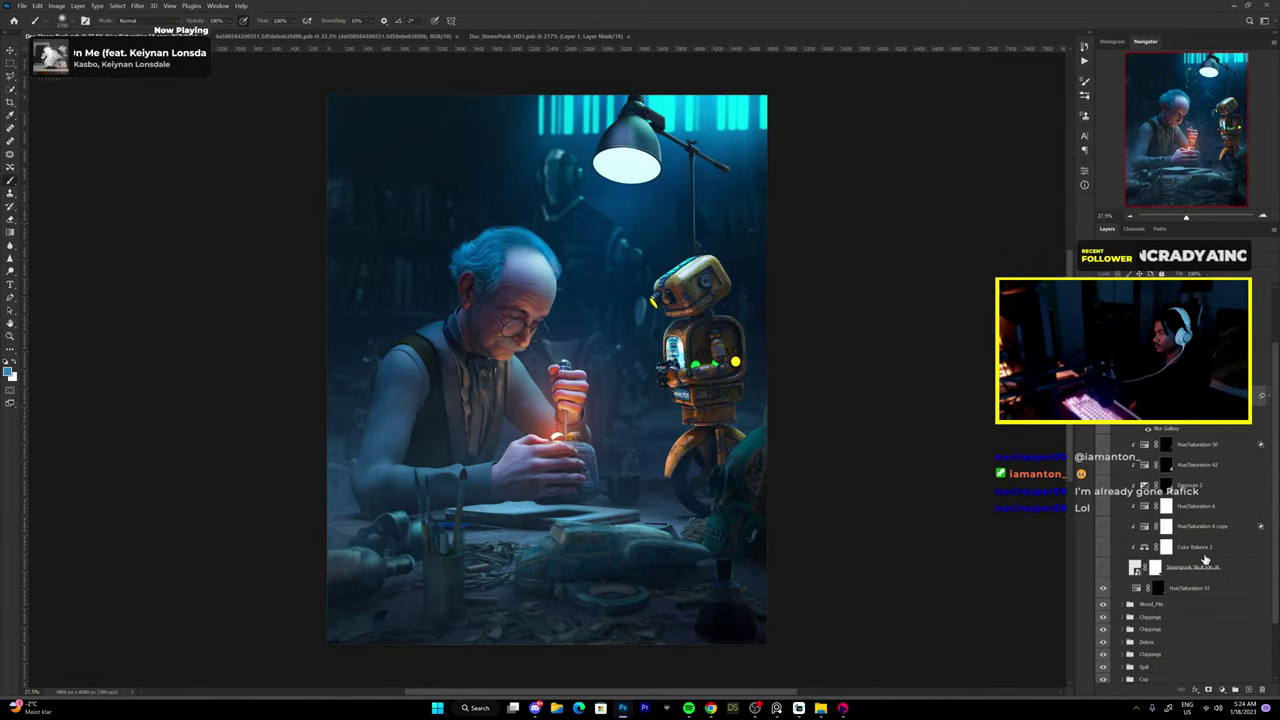
key(ctrl+alt+f)
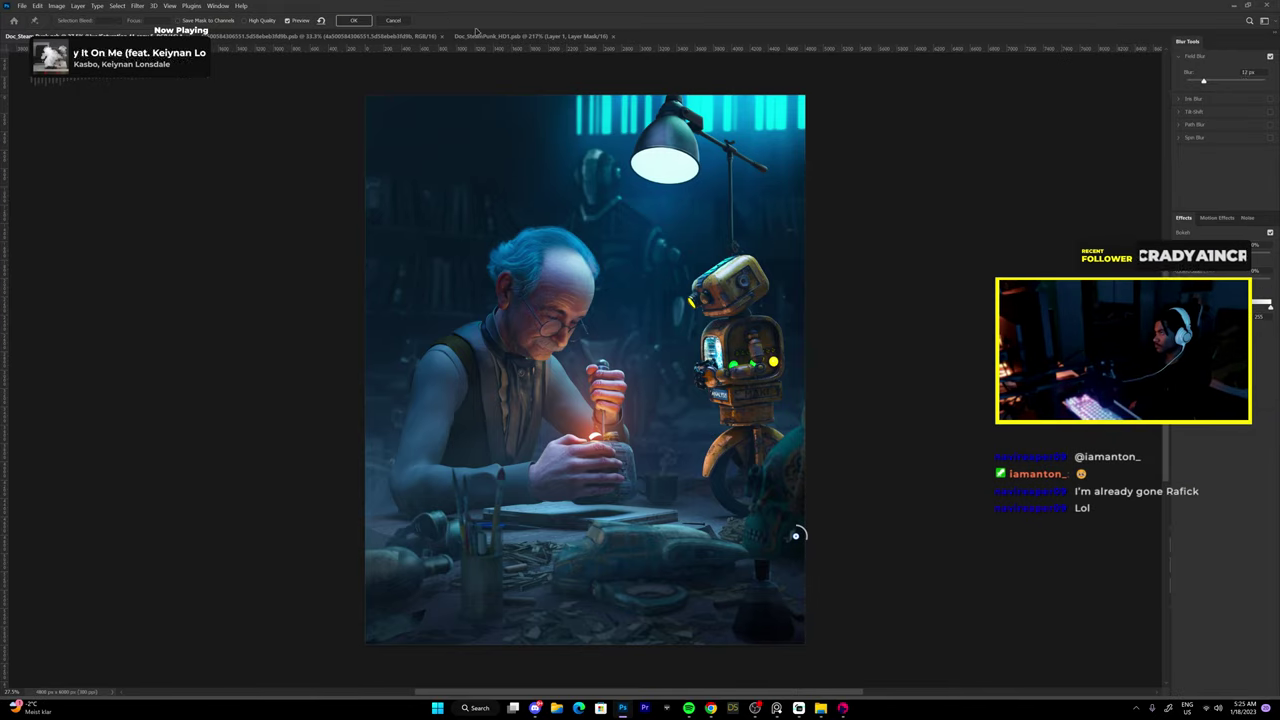
key(Return)
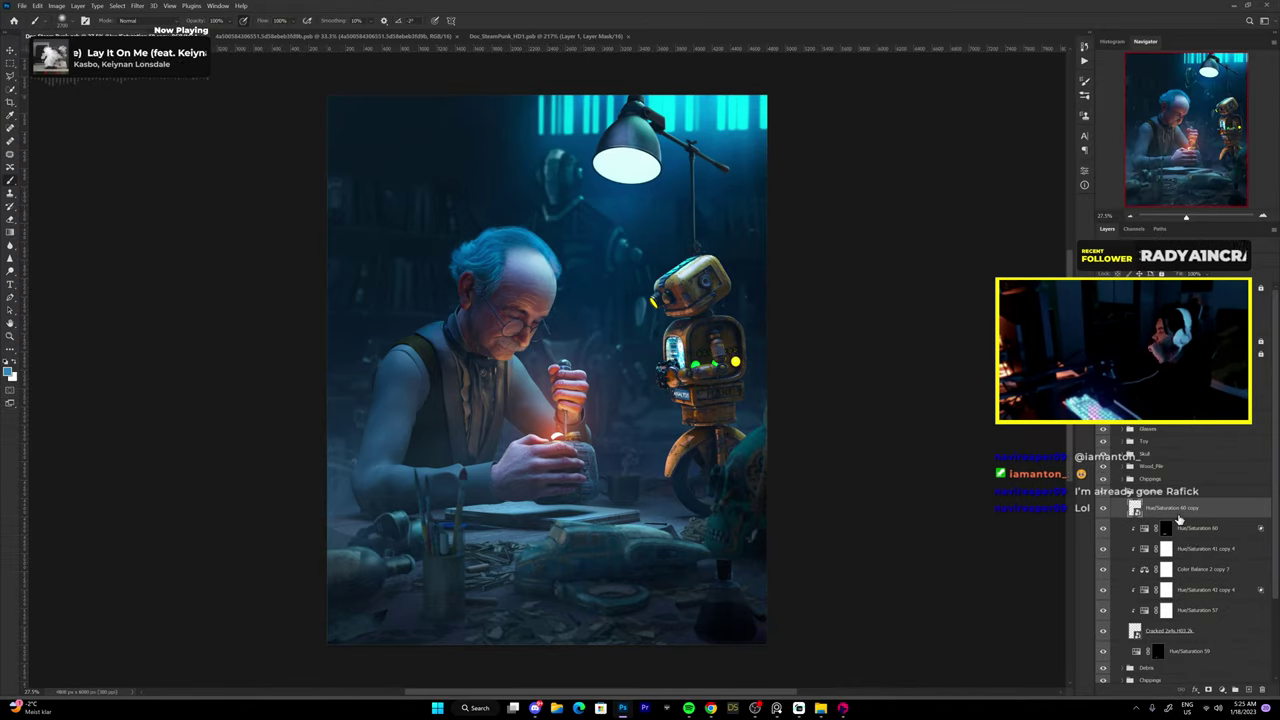
Collapse the Clippings group and apply Field Blur to seven more layers in turn.
click(1127, 479)
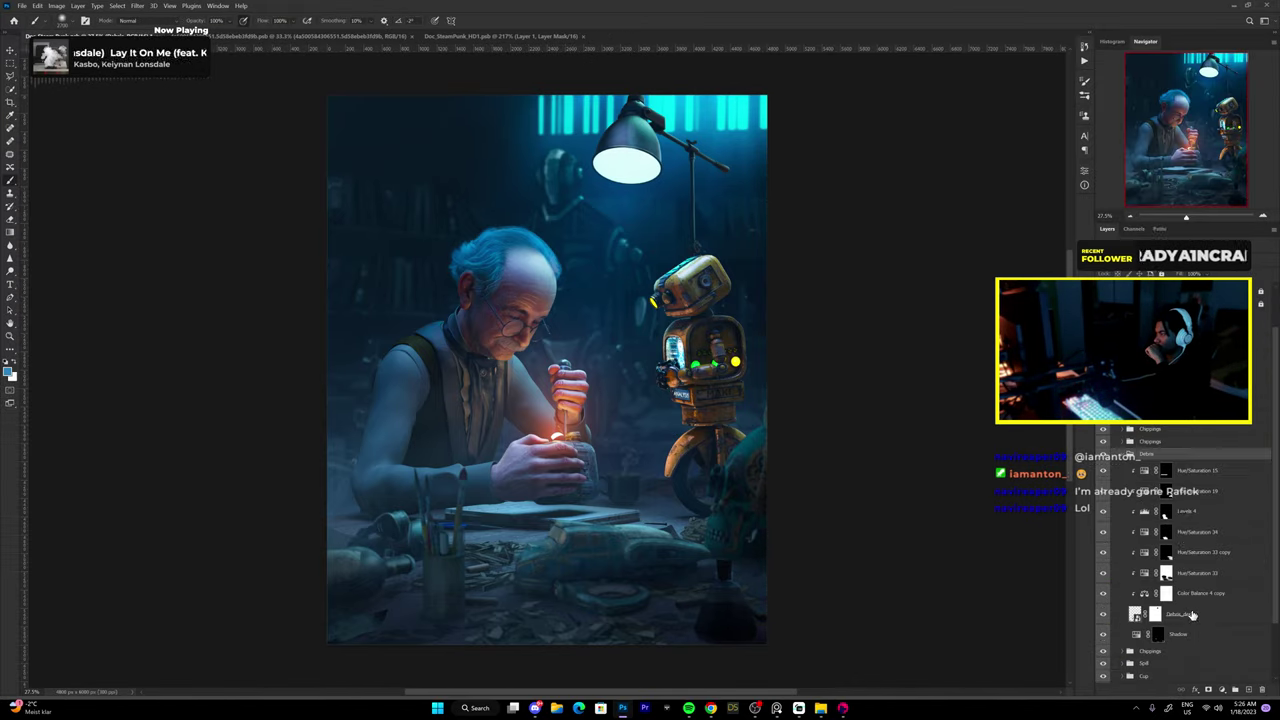
scroll(1180, 550, down, 3)
key(ctrl+alt+f)
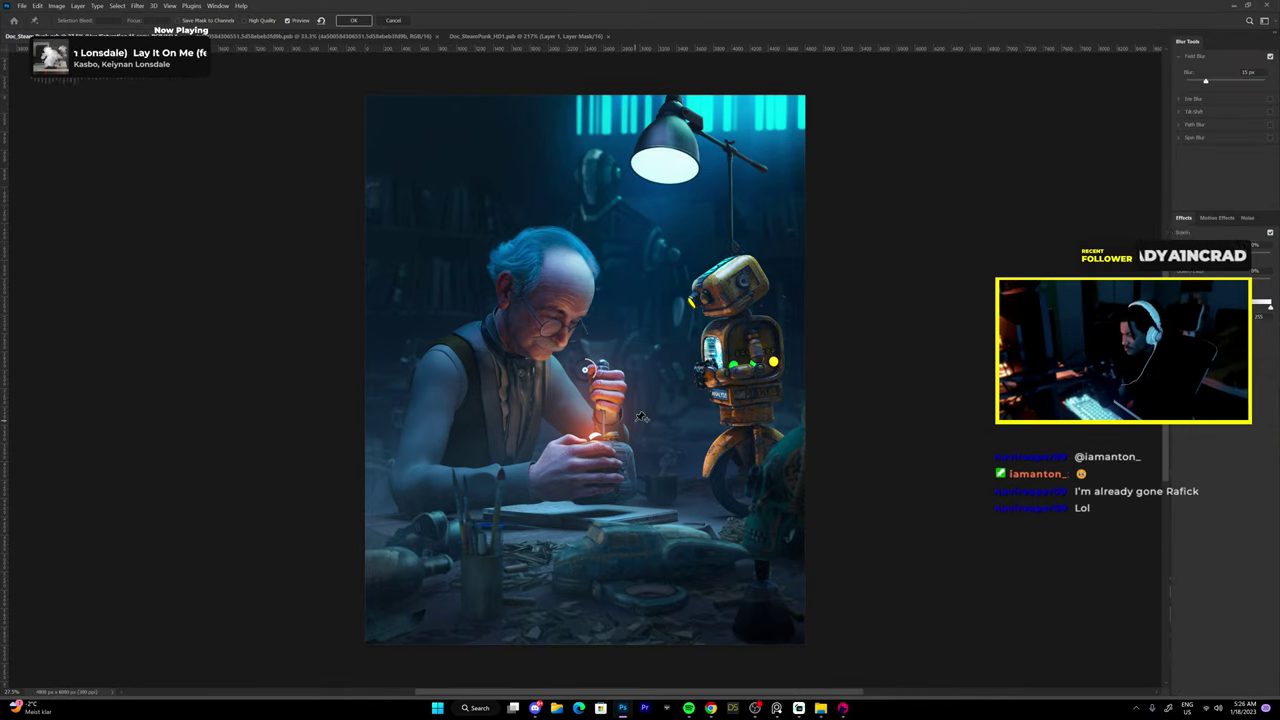
click(353, 22)
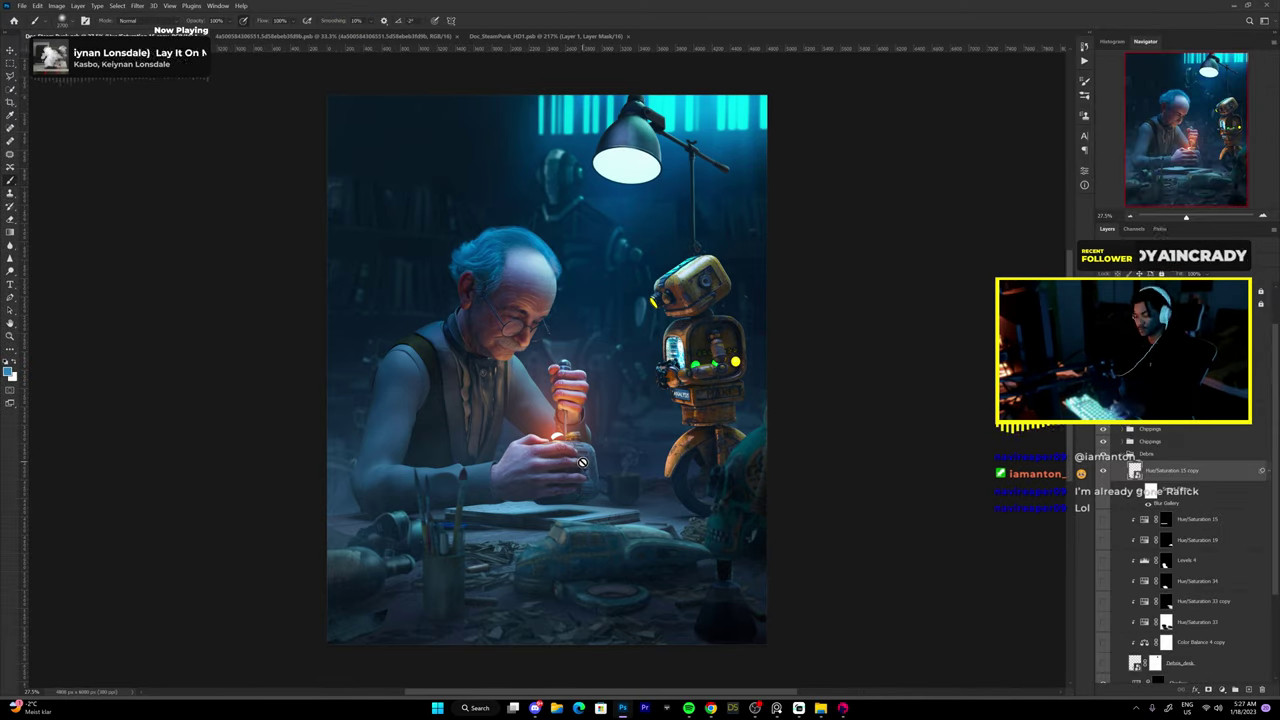
key(ctrl+alt+f)
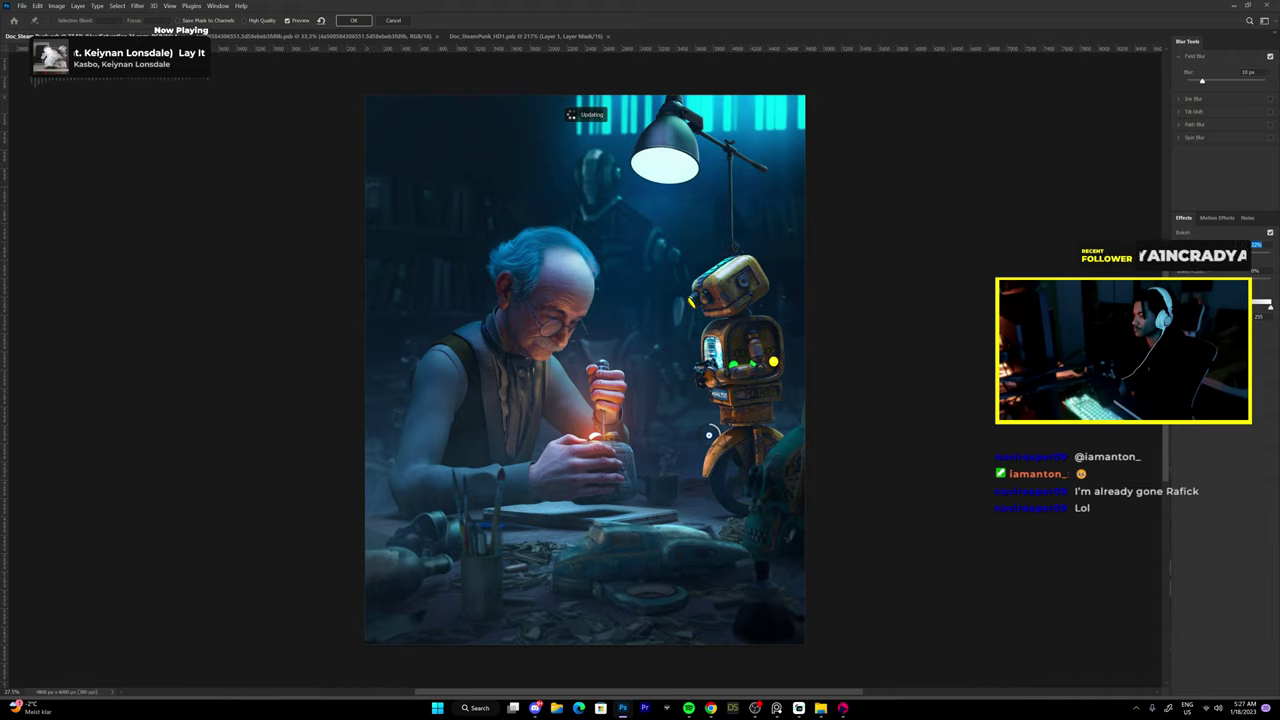
click(353, 21)
key(ctrl+alt+f)
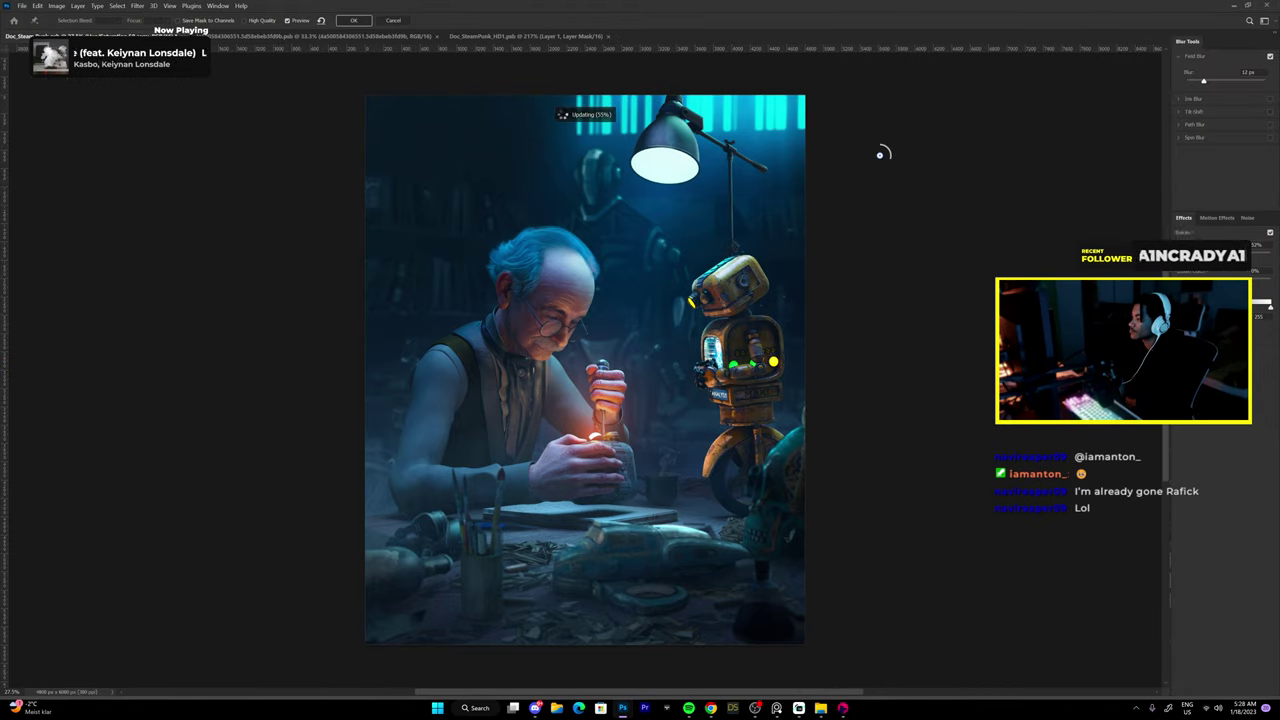
click(353, 21)
key(ctrl+alt+f)
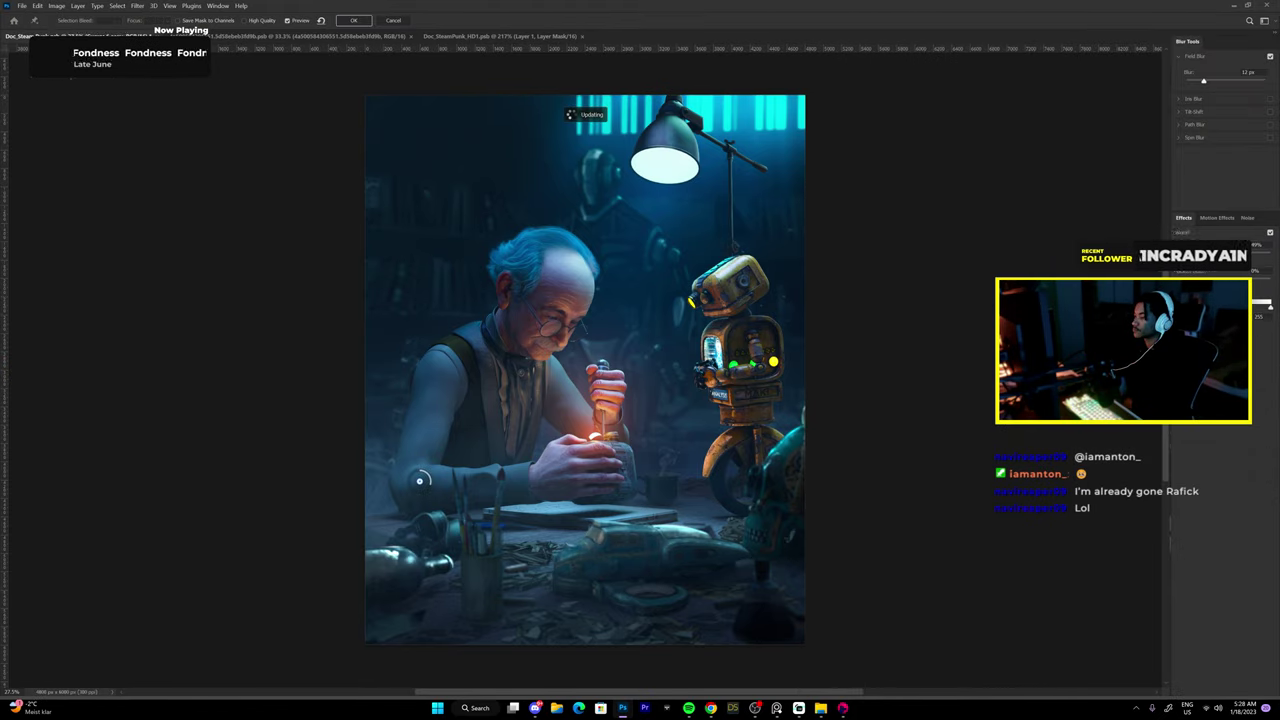
click(352, 20)
key(ctrl+alt+f)
click(353, 21)
key(ctrl+alt+f)
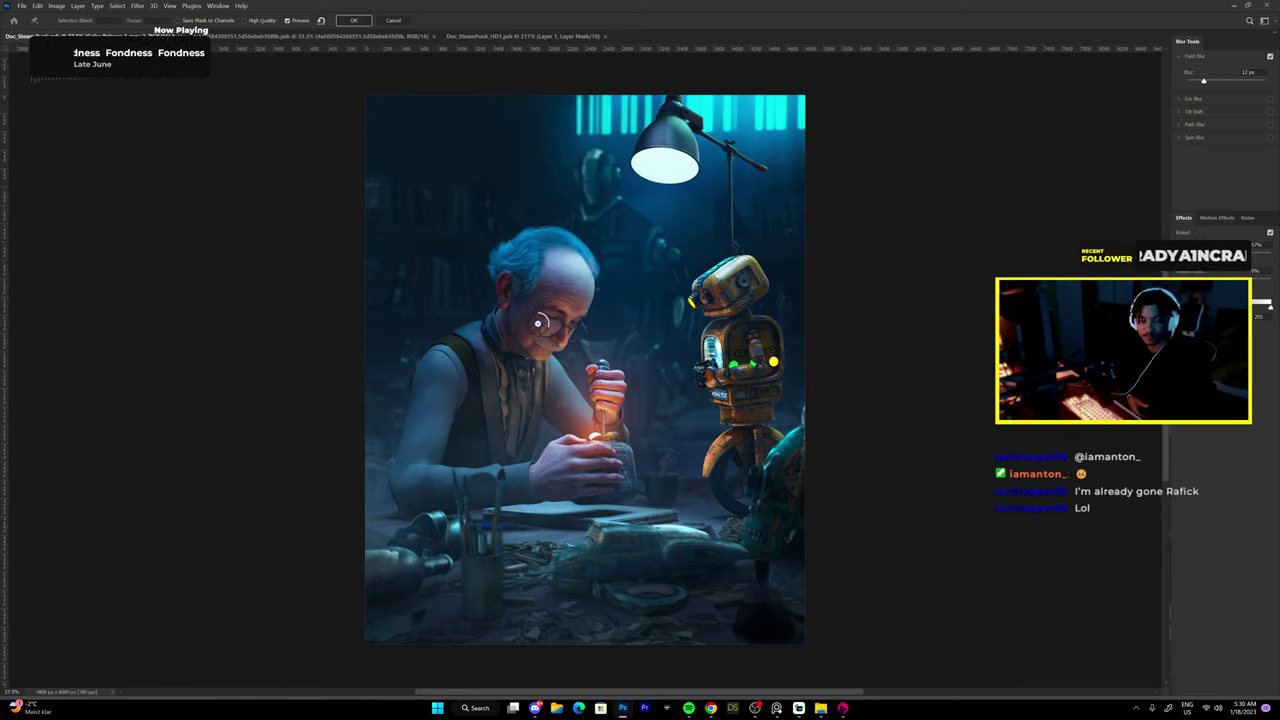
click(353, 21)
key(ctrl+alt+f)
click(353, 21)
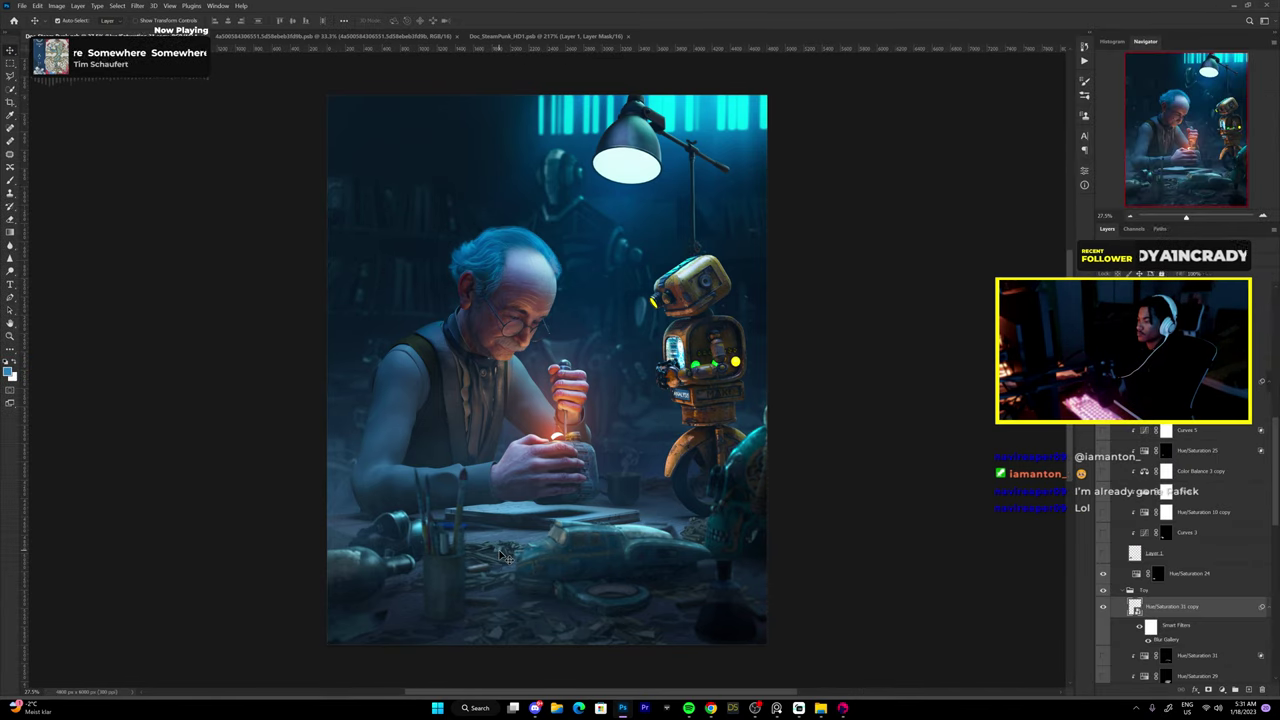
Apply Field Blur to the Hue/Saturation 58 copy layer and one more layer.
scroll(1150, 520, down, 5)
click(1180, 583)
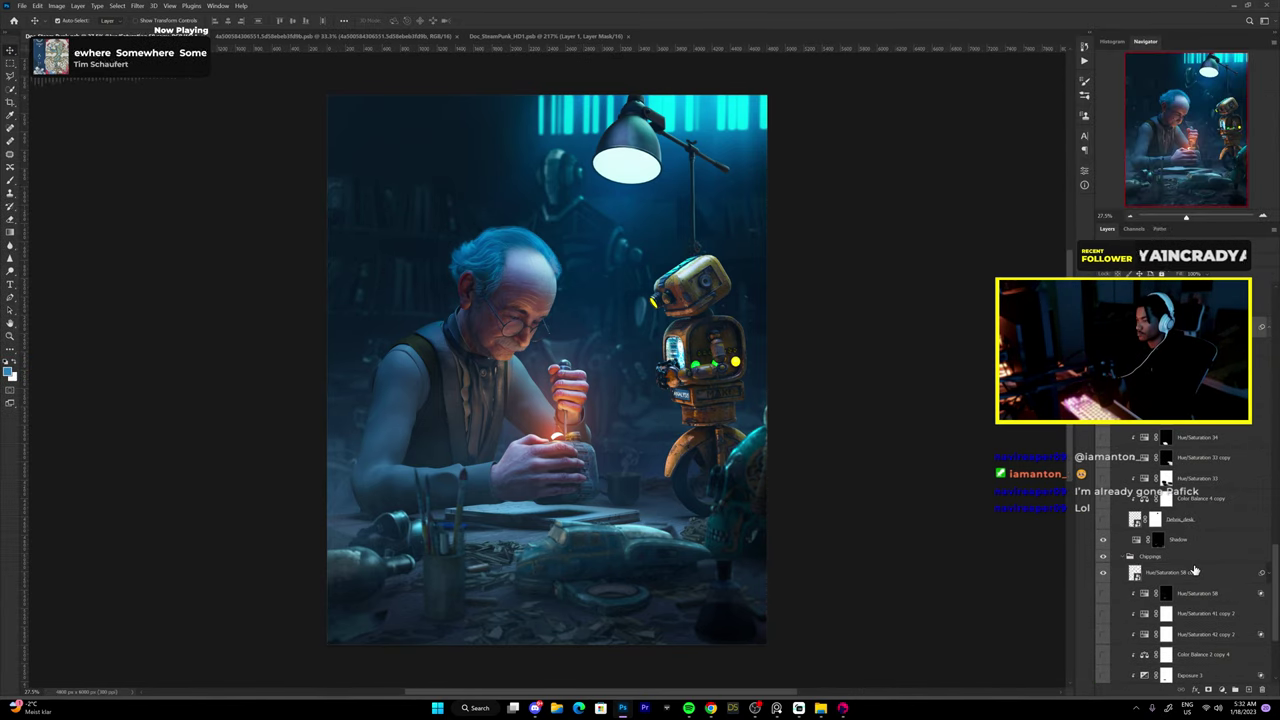
key(ctrl+alt+f)
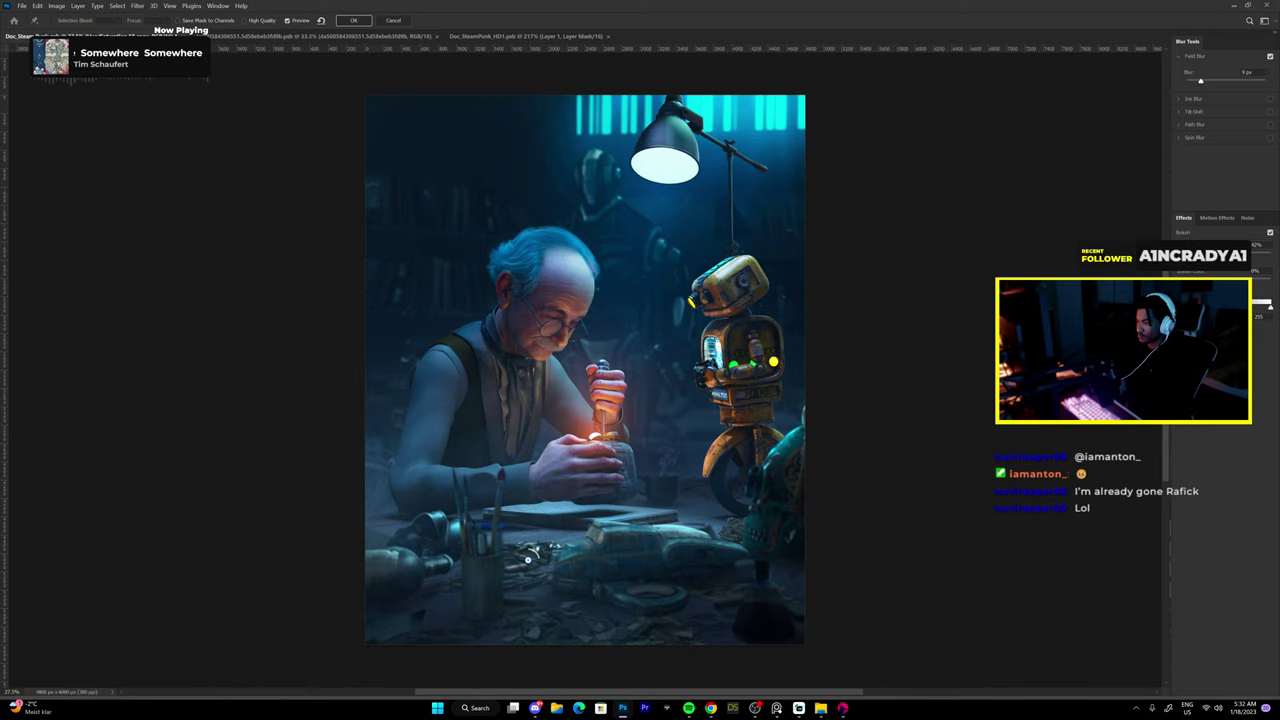
click(353, 21)
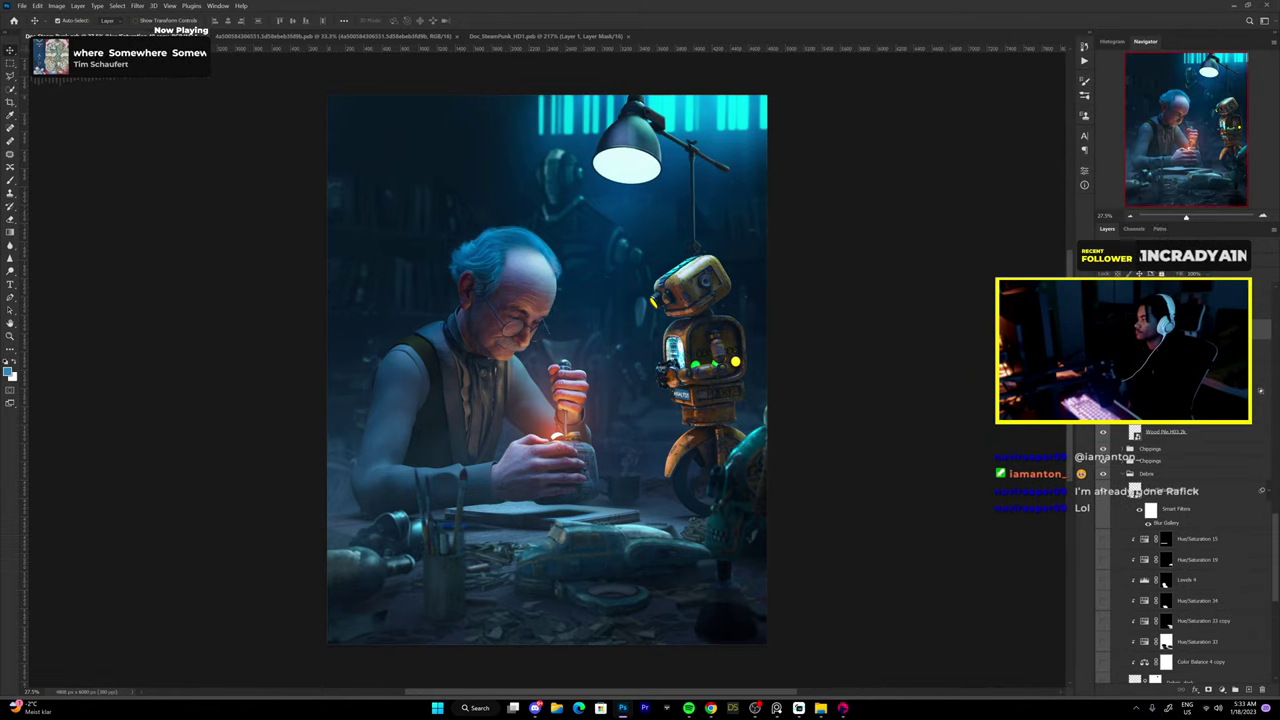
key(ctrl+alt+f)
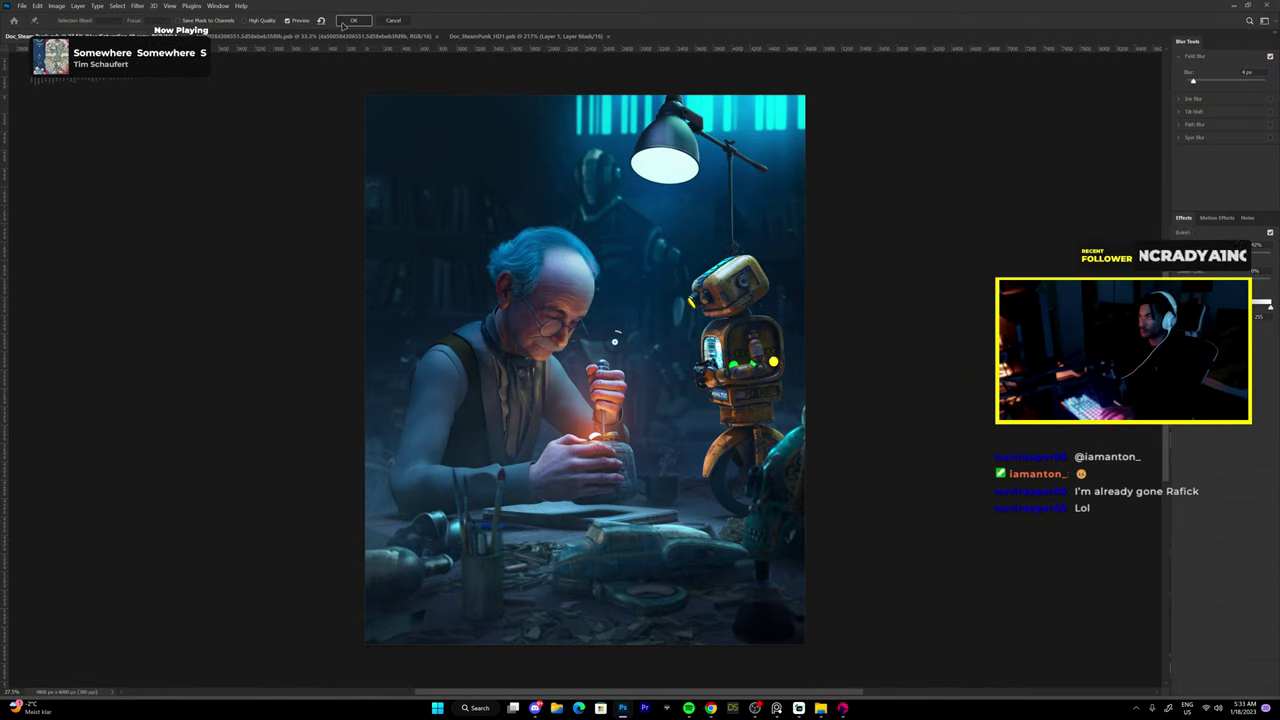
click(353, 21)
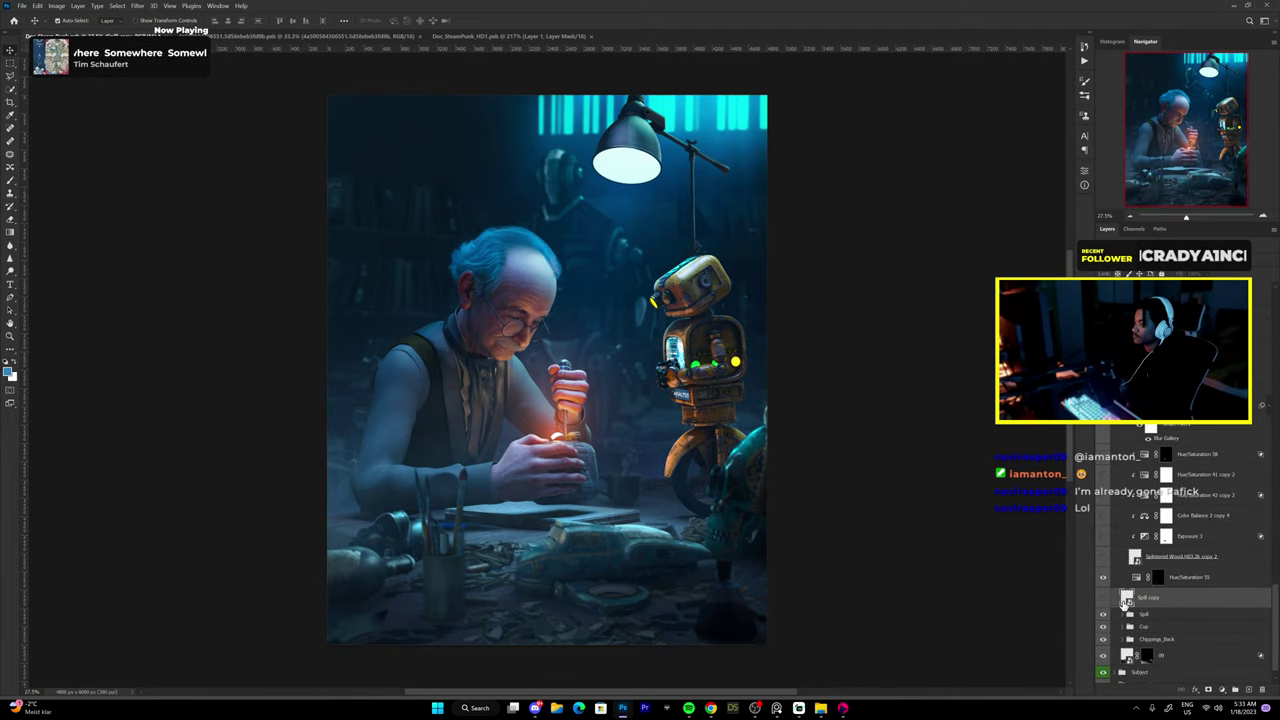
Stamp all visible layers into a new merged layer.
key(b)
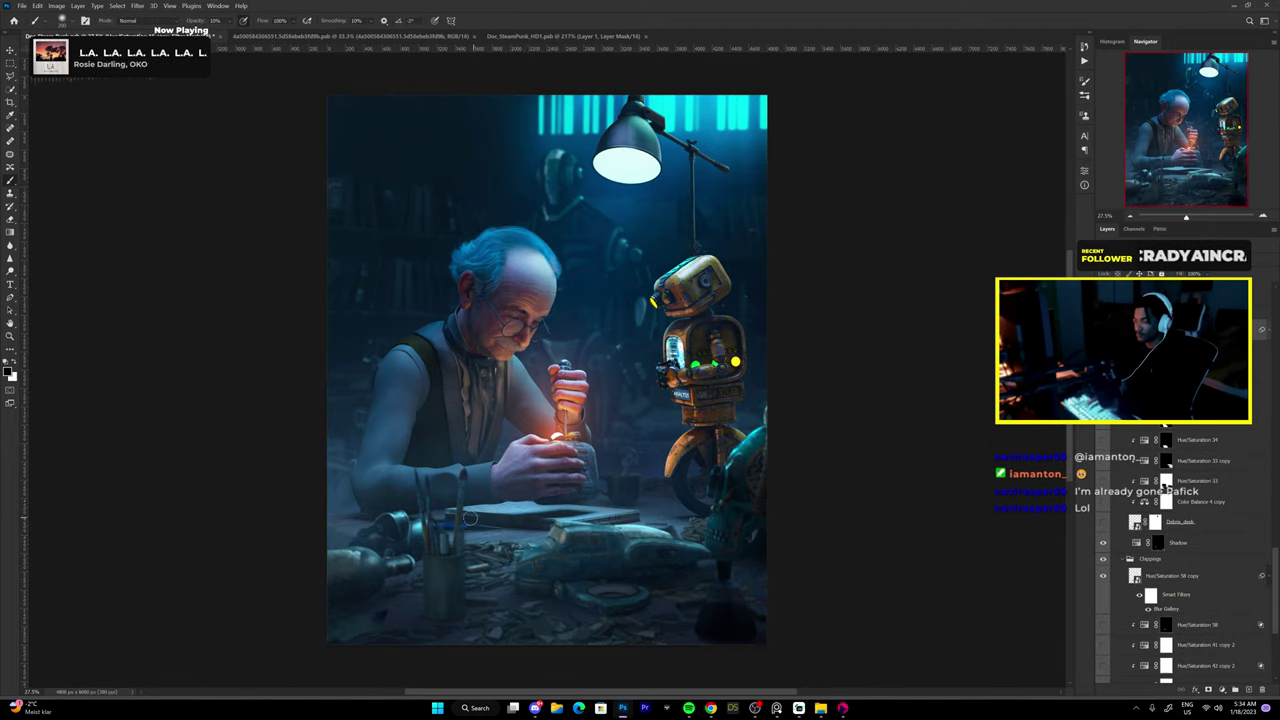
key(v)
key(ctrl+alt+shift+e)
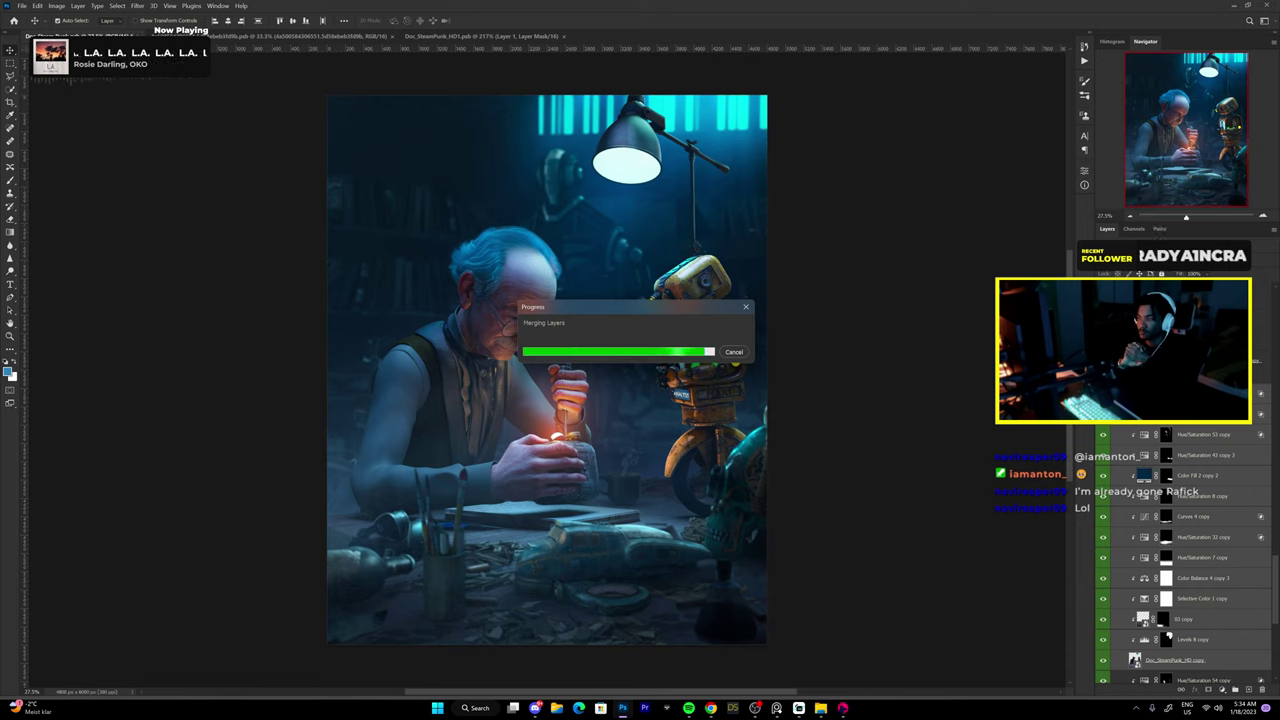
Set up a 20 px Field Blur with several pins on the merged layer.
click(137, 5)
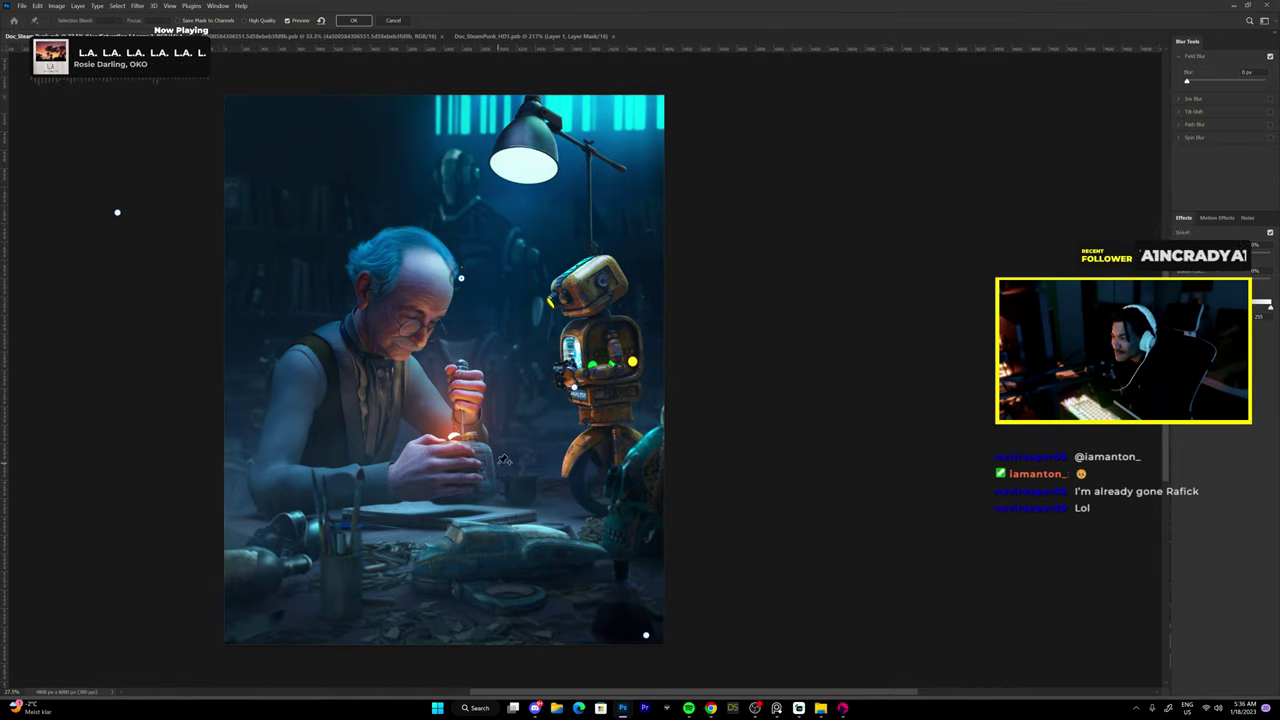
key(ctrl+minus)
key(ctrl+minus)
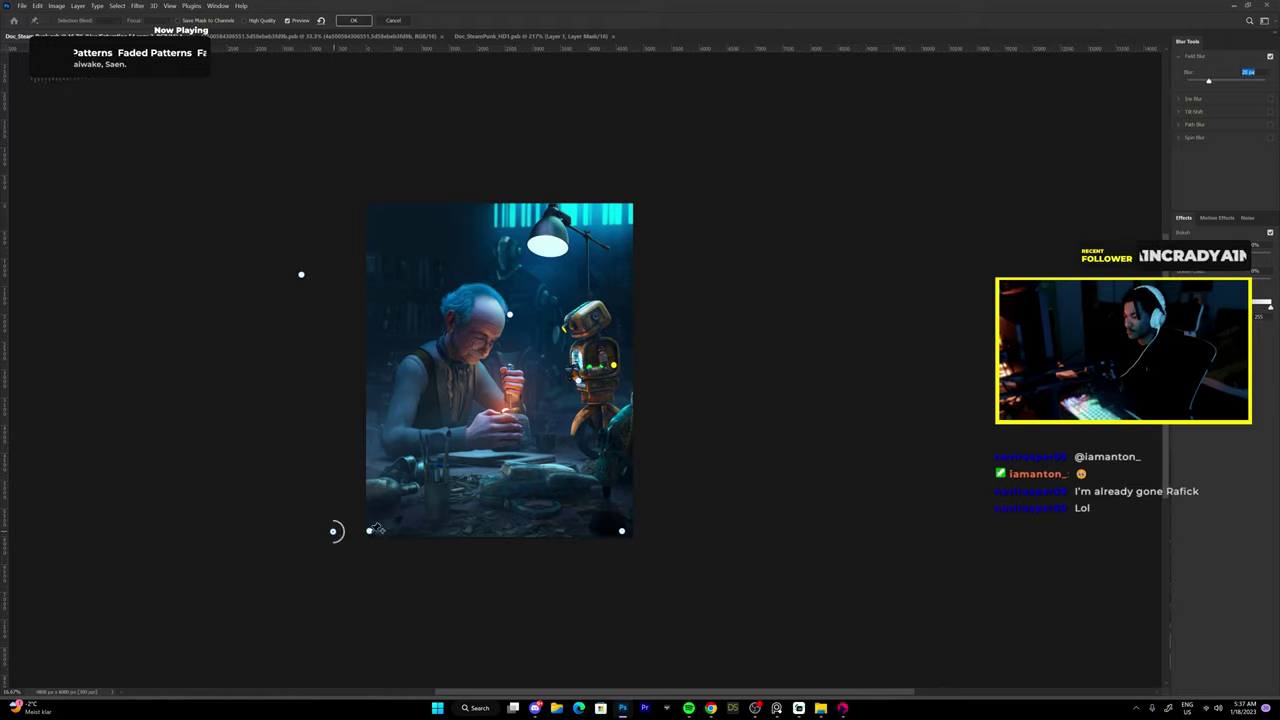
key(ctrl+plus)
key(ctrl+plus)
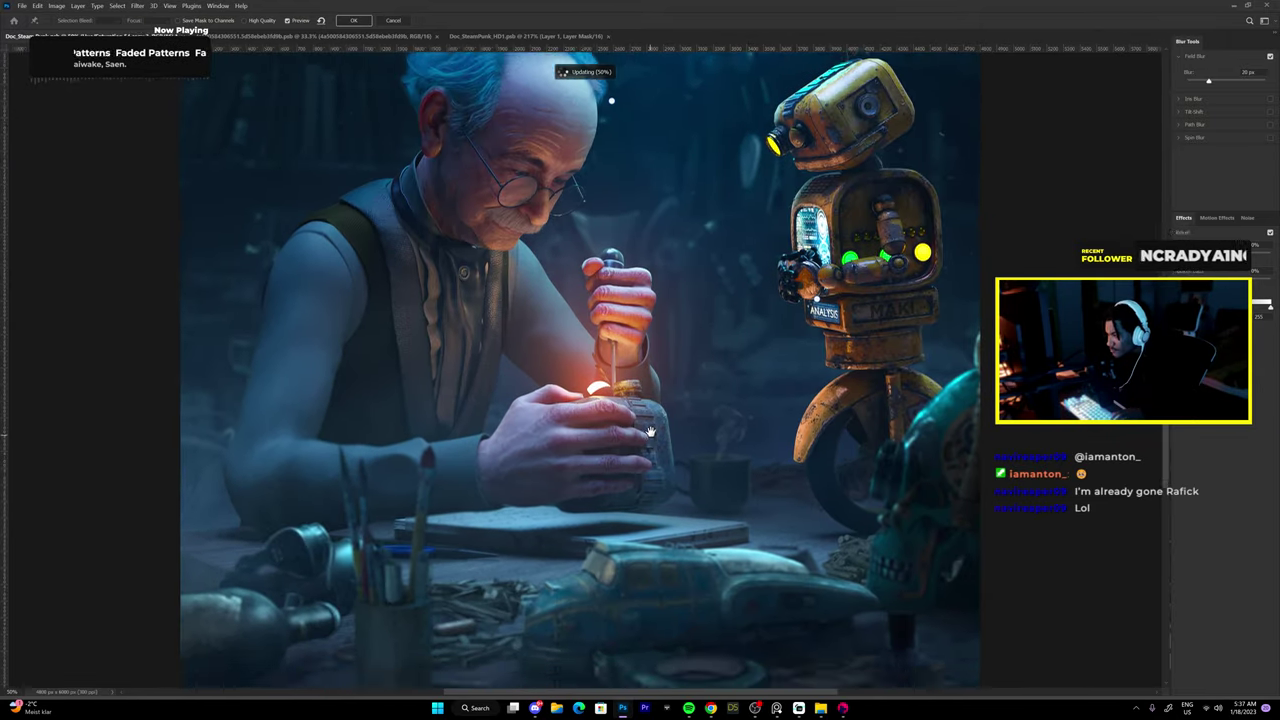
key(ctrl+plus)
key(ctrl+minus)
key(ctrl+minus)
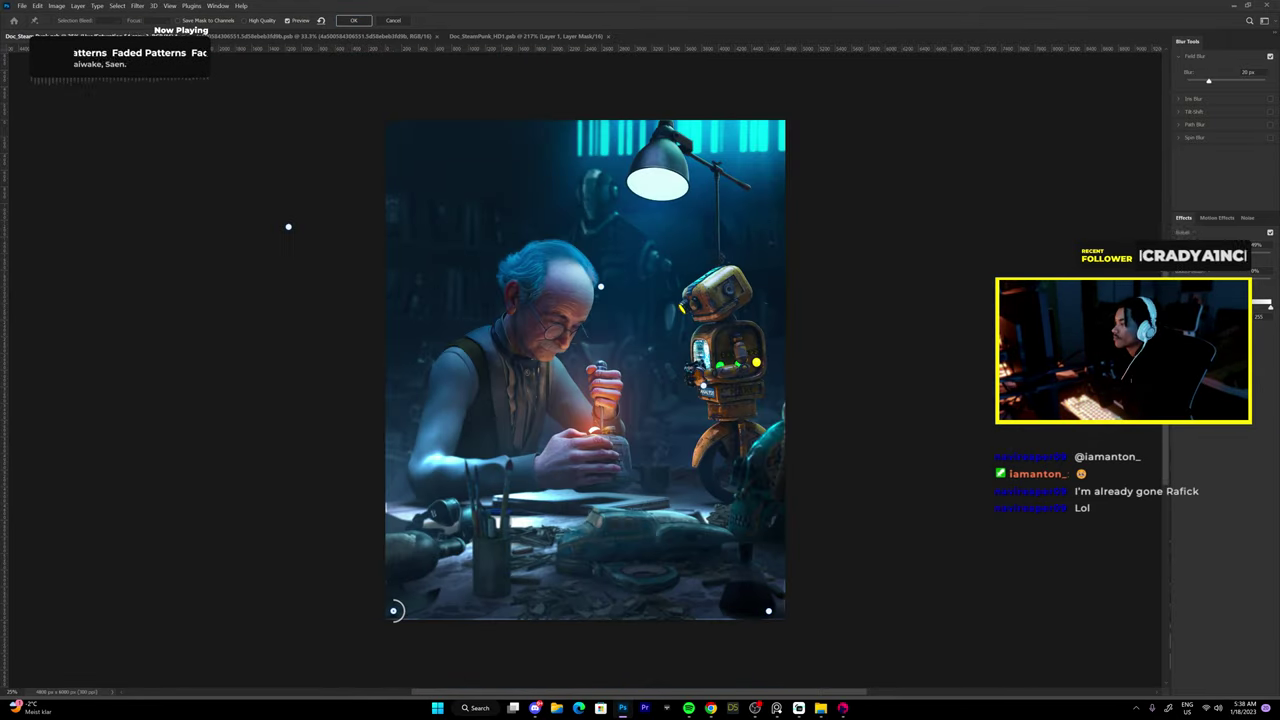
Apply the Field Blur to the merged layer.
click(353, 20)
scroll(560, 400, up, 3)
scroll(560, 400, up, 2)
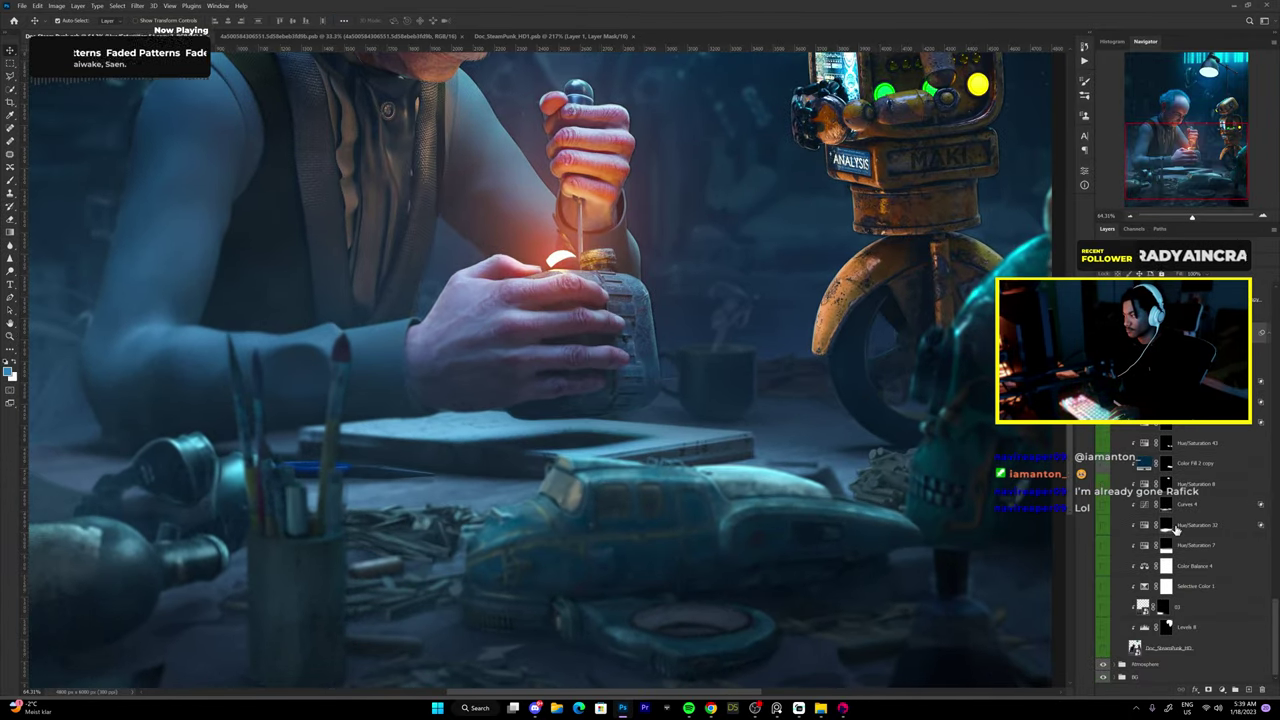
scroll(1178, 531, up, 2)
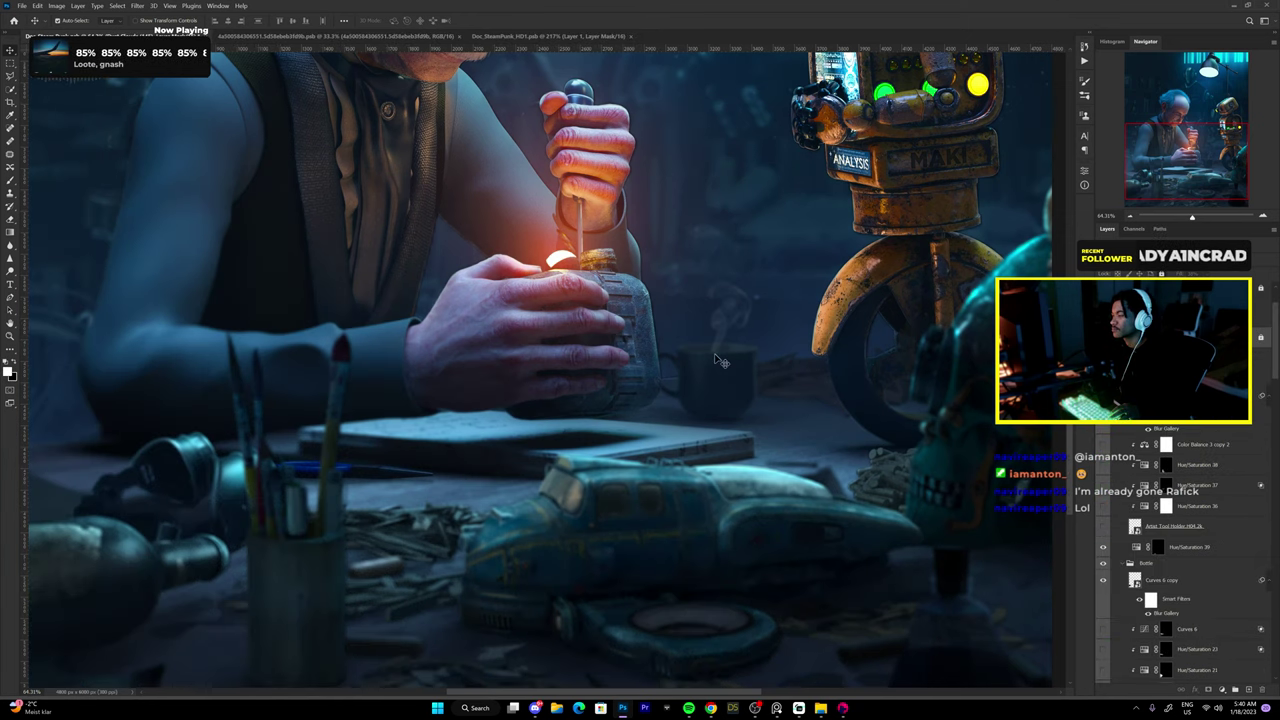
Select a layer under the canvas and disable the Dust Clouds layer mask.
right_click(660, 330)
click(700, 400)
click(1103, 484)
scroll(1103, 484, down, 1)
shift+click(1147, 620)
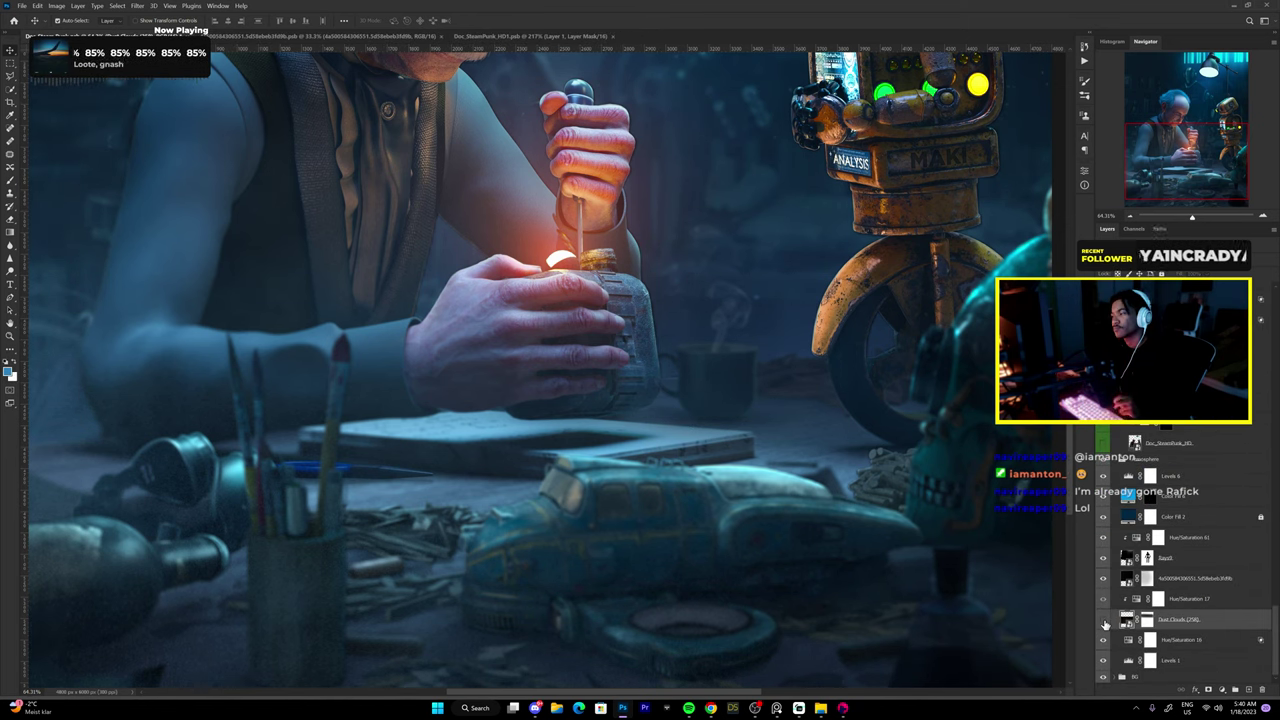
scroll(723, 346, up, 5)
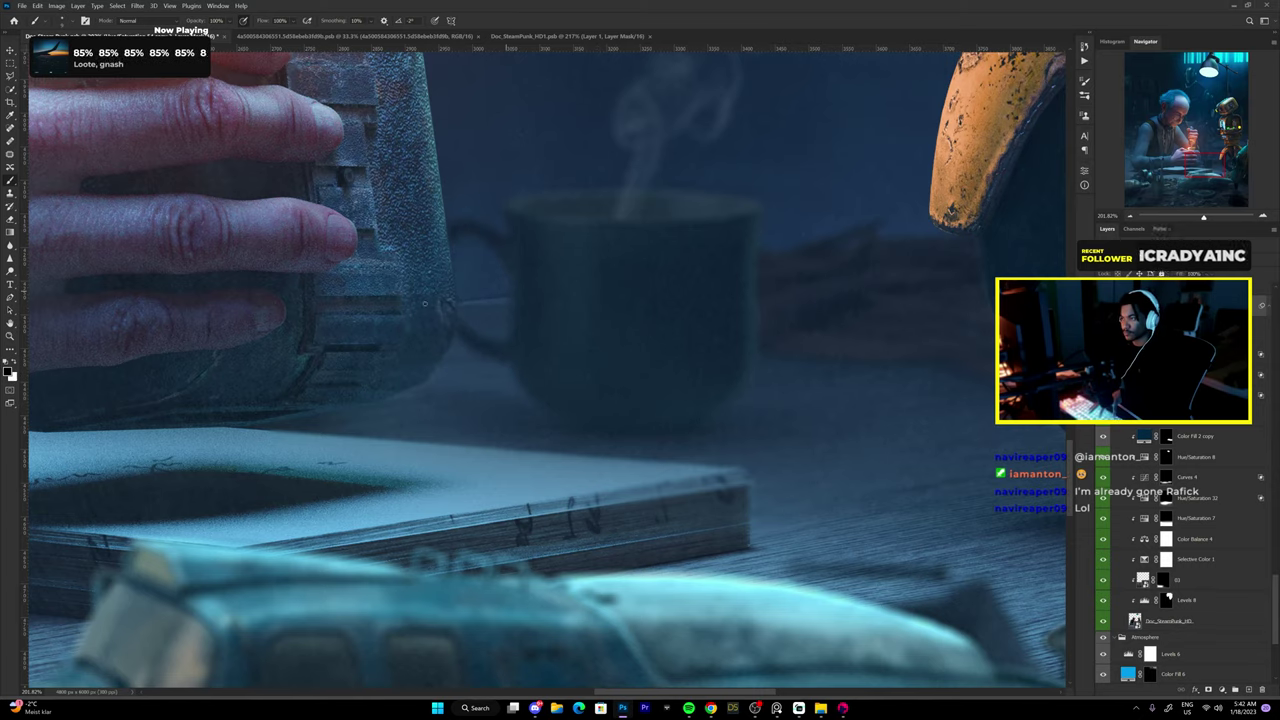
scroll(424, 303, down, 2)
scroll(901, 398, down, 3)
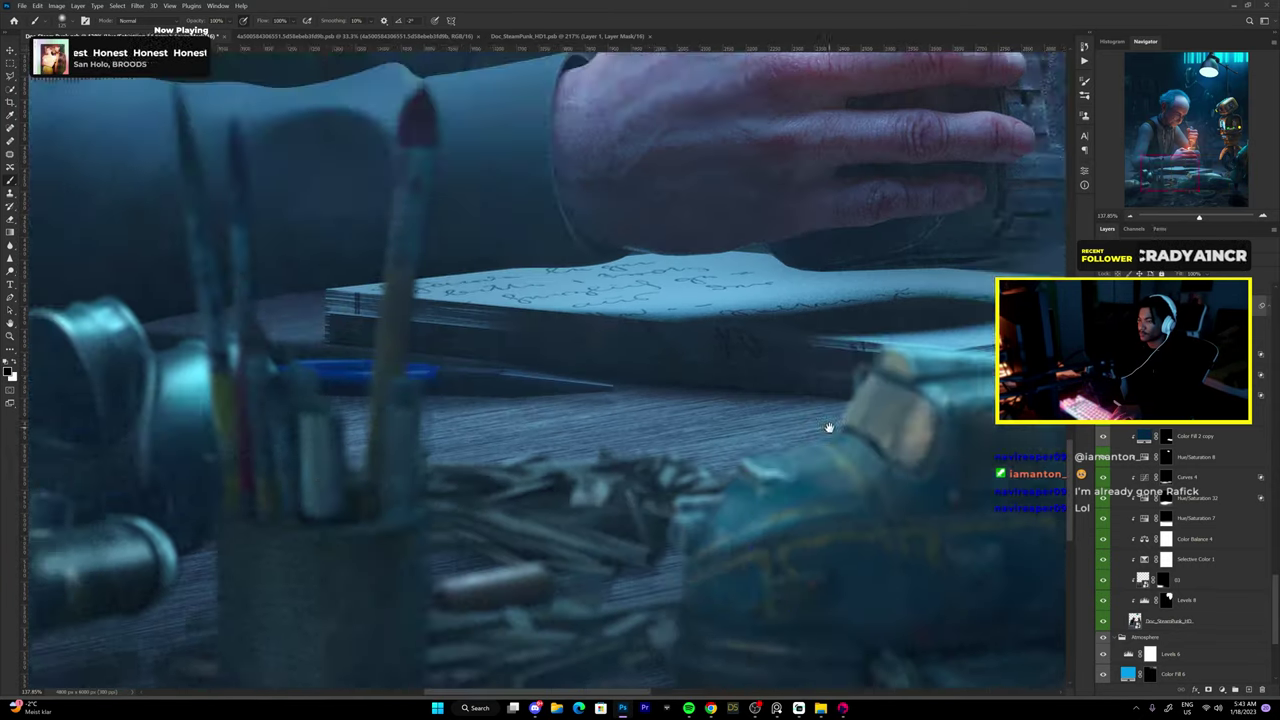
scroll(567, 484, down, 2)
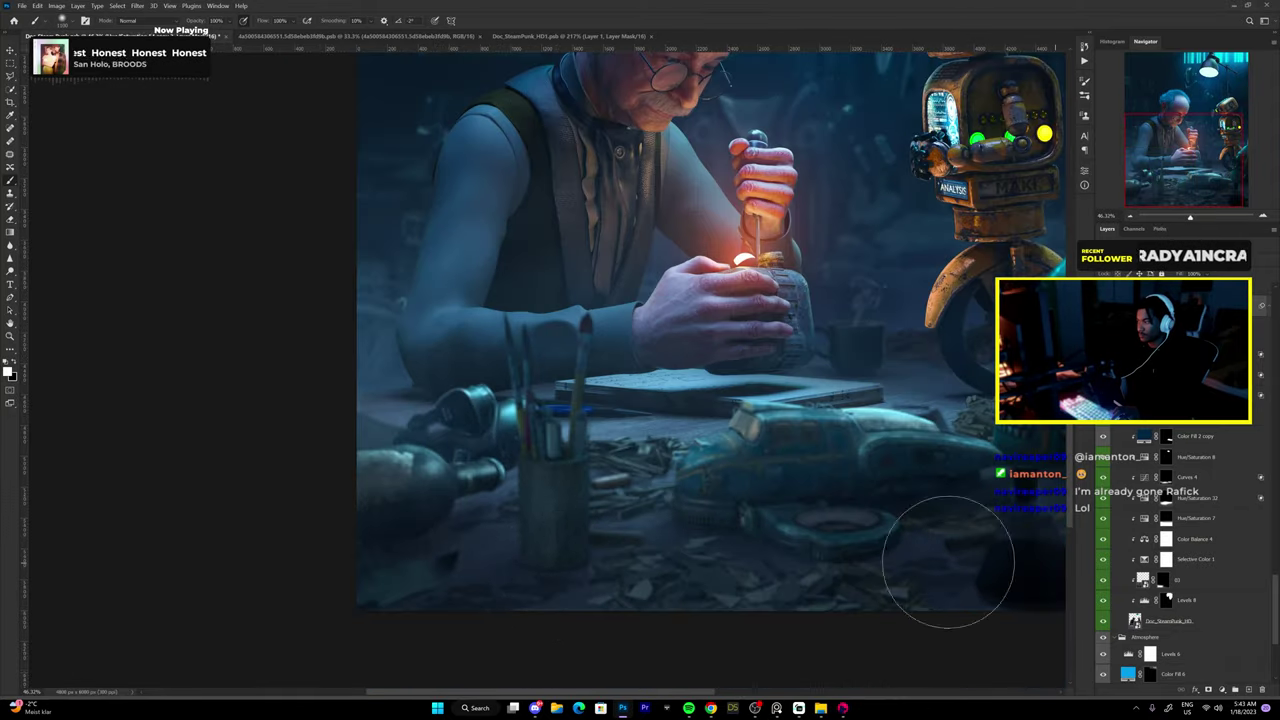
Paint the mask around the desk's lower-right, checking the red overlay, then fit the image.
key(backslash)
drag(1014, 586, 729, 500)
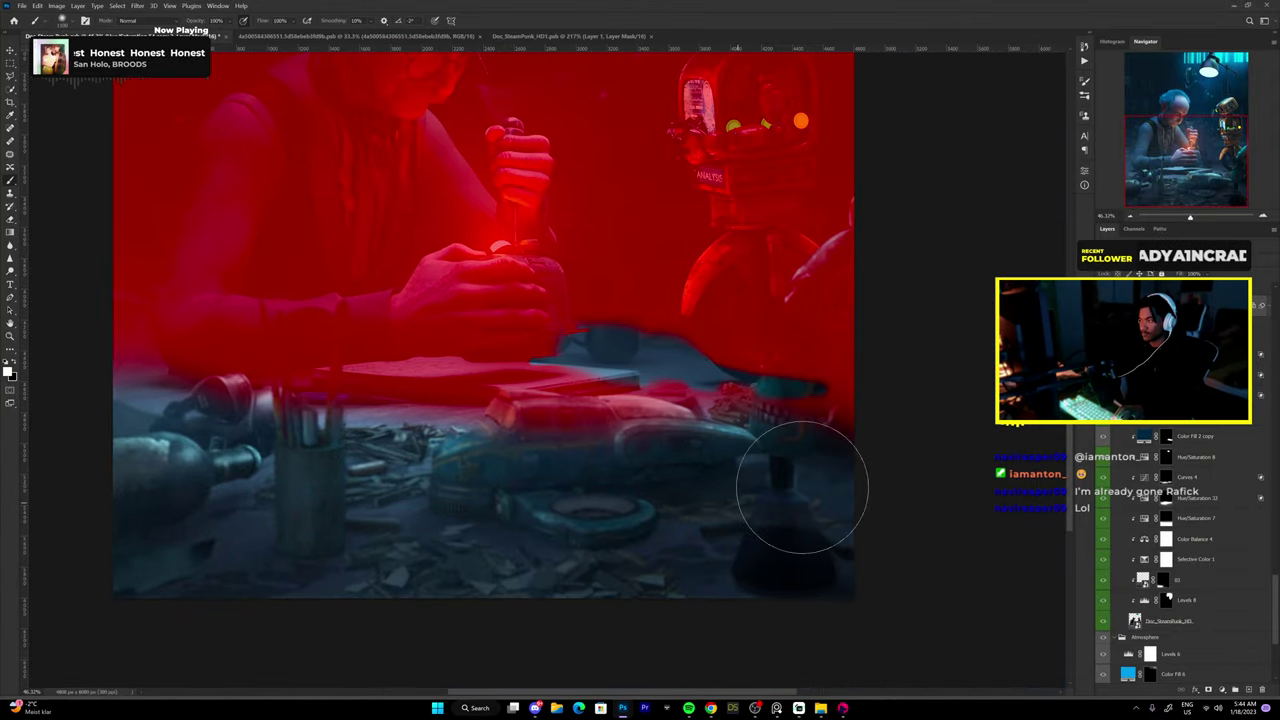
key(backslash)
scroll(535, 395, up, 2)
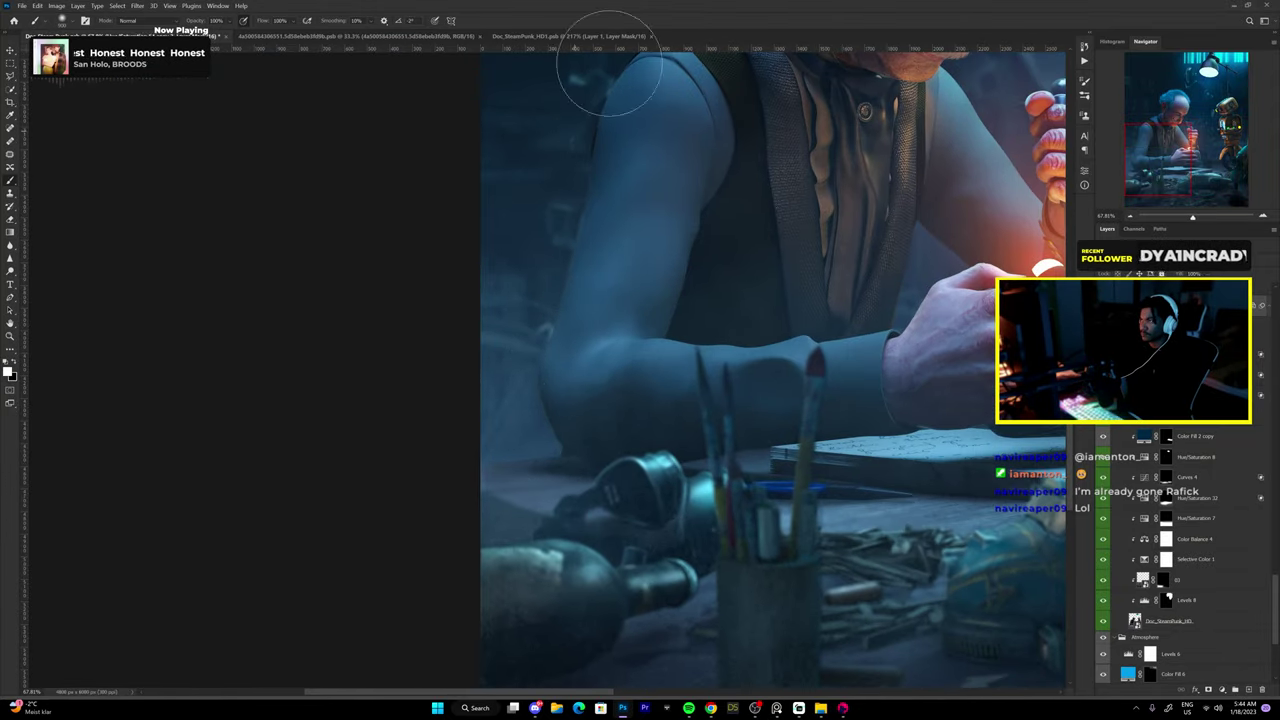
drag(582, 123, 586, 197)
scroll(612, 375, down, 5)
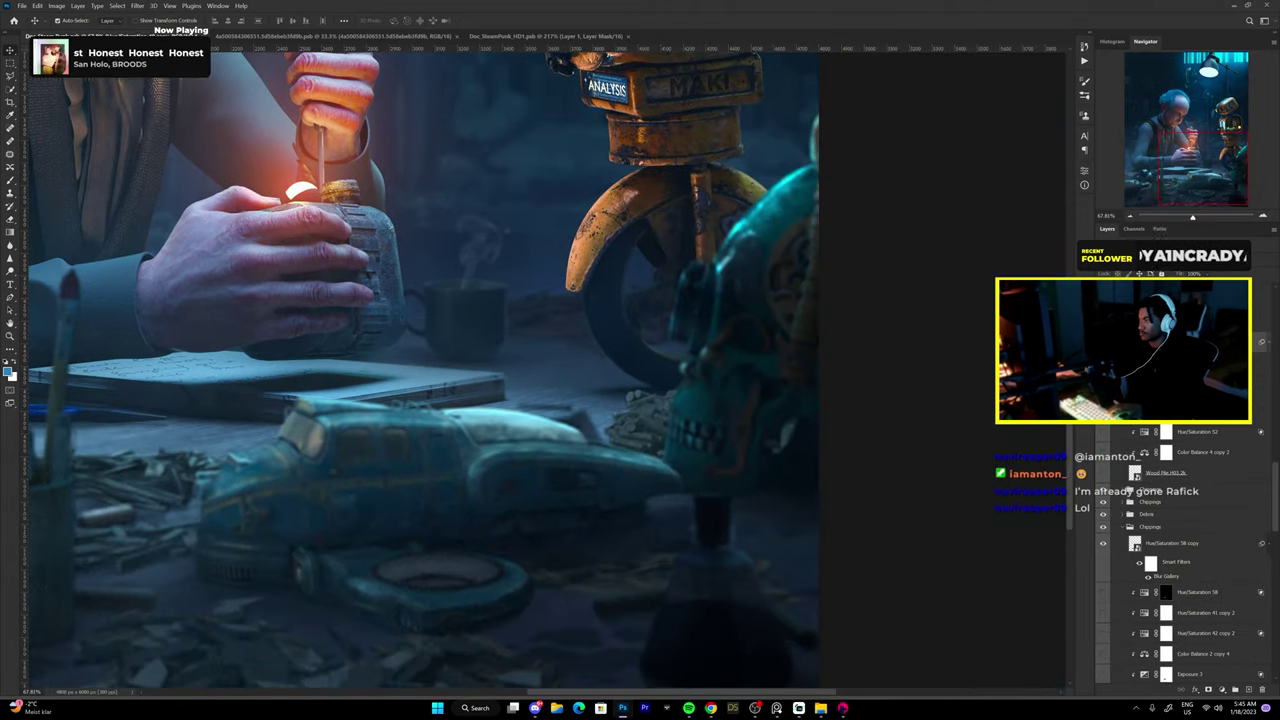
key(ctrl+0)
Select Hue/Saturation 54 copy 3 and reopen its Field Blur smart filter.
key(v)
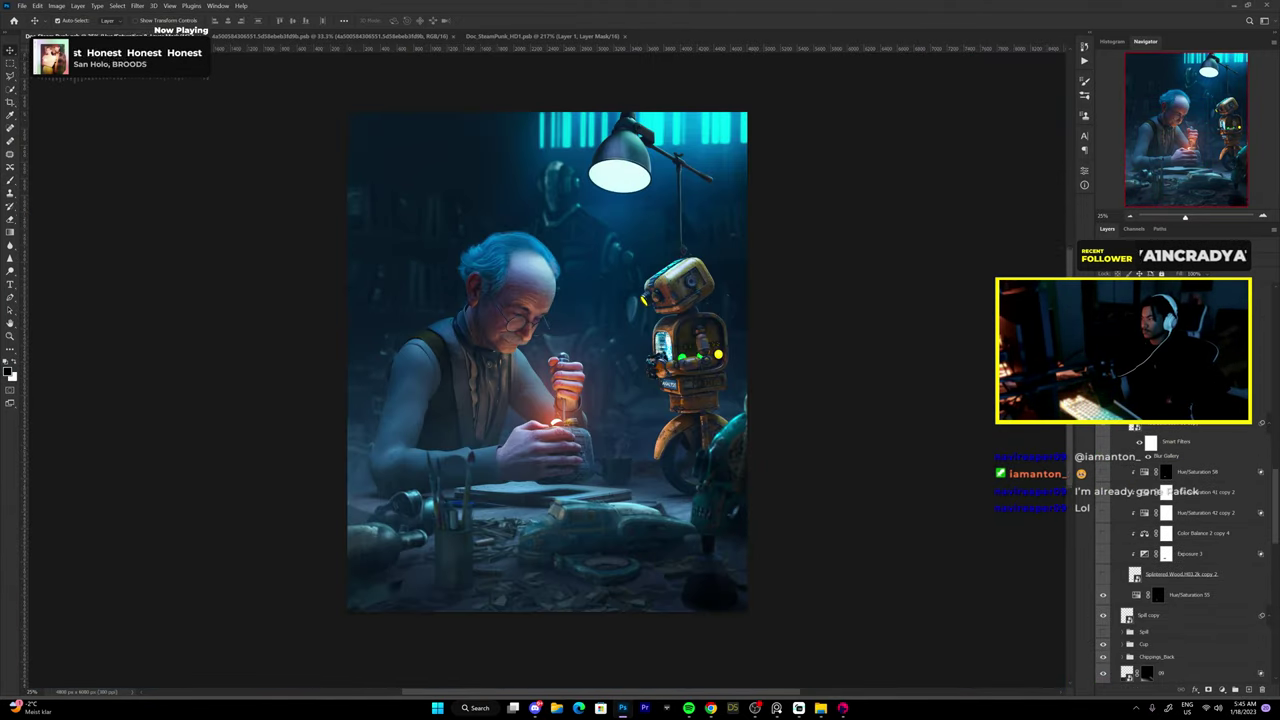
right_click(591, 170)
click(1155, 568)
double_click(1166, 601)
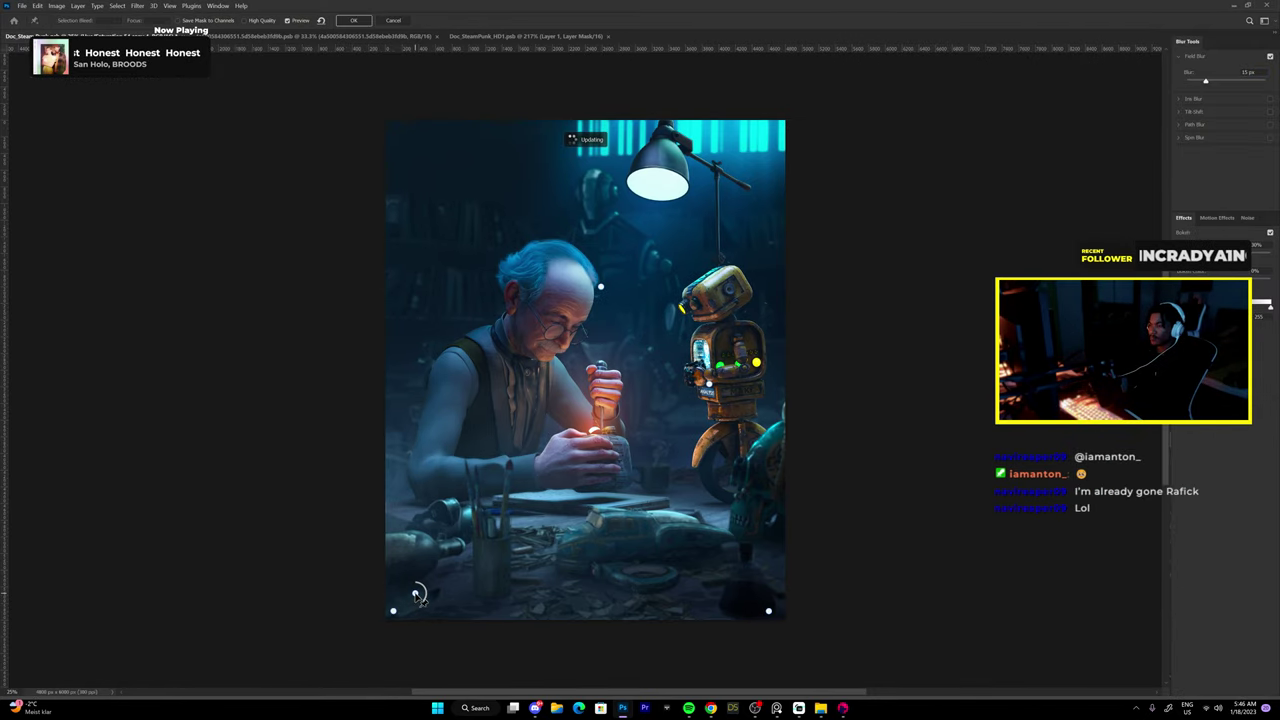
key(Return)
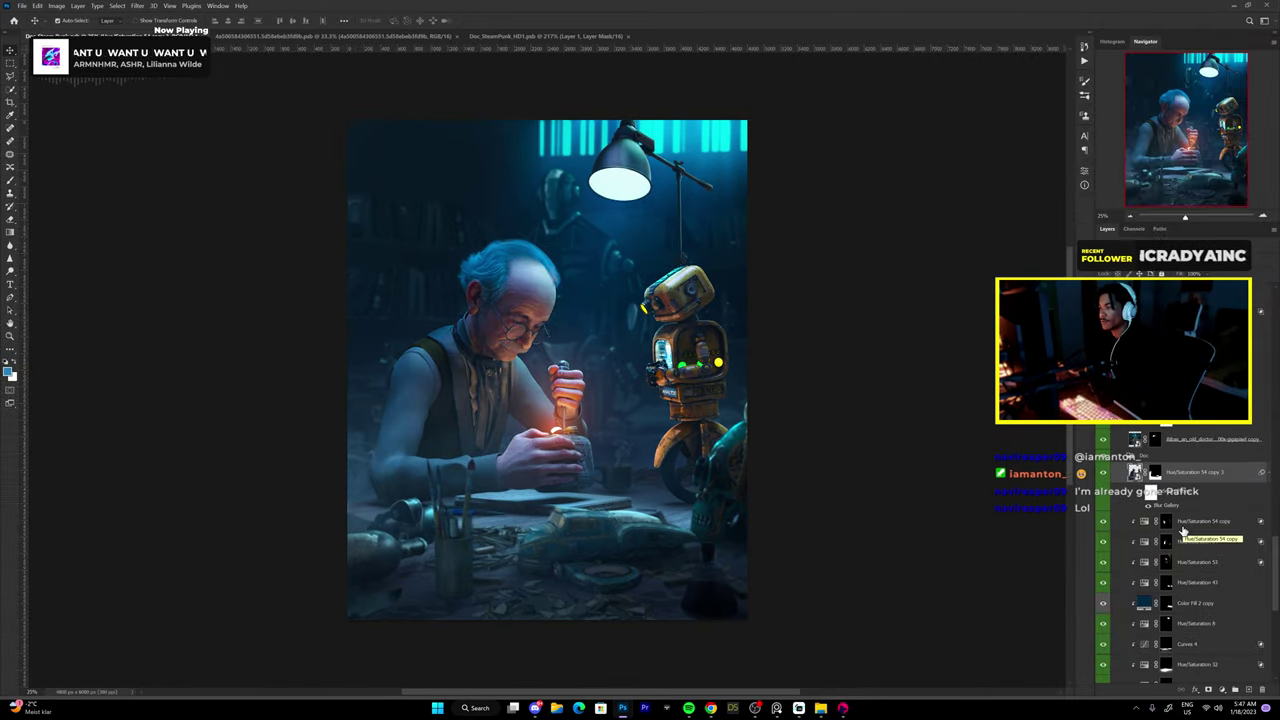
scroll(1183, 530, down, 5)
Collapse and re-expand the layer groups to show all adjustment layers.
key(b)
scroll(1183, 530, down, 3)
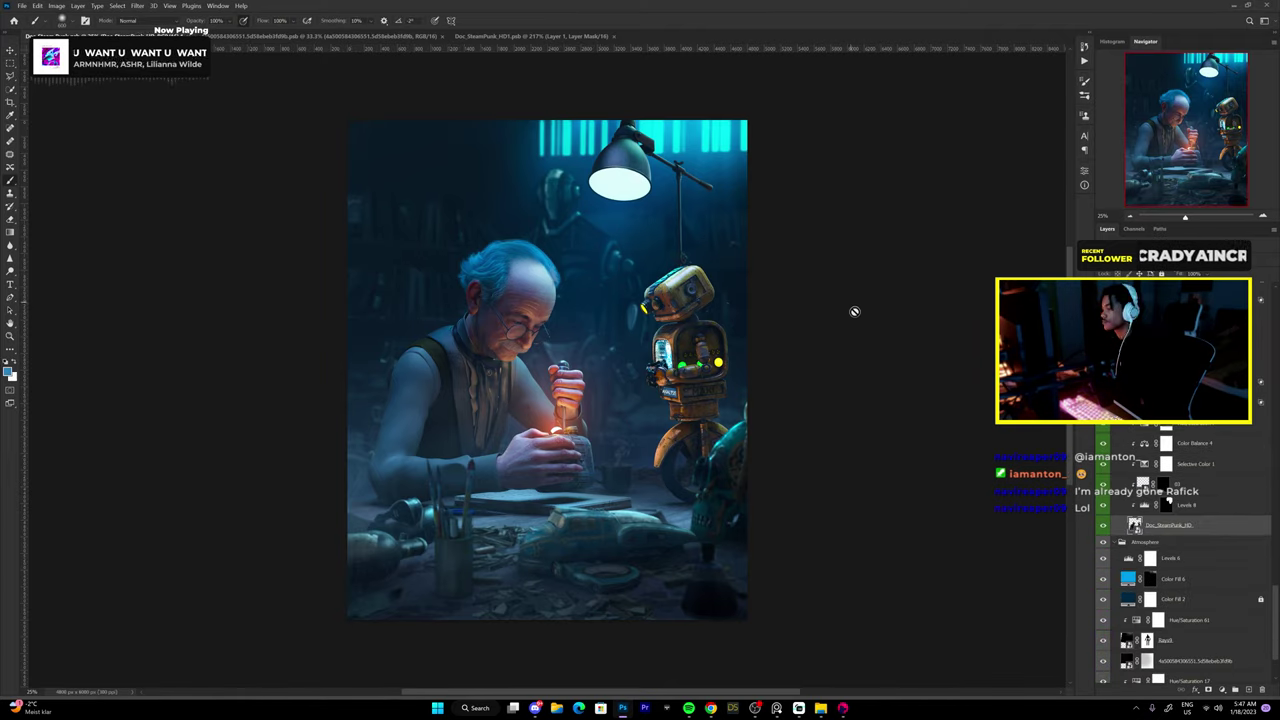
scroll(1183, 530, up, 10)
click(1121, 444)
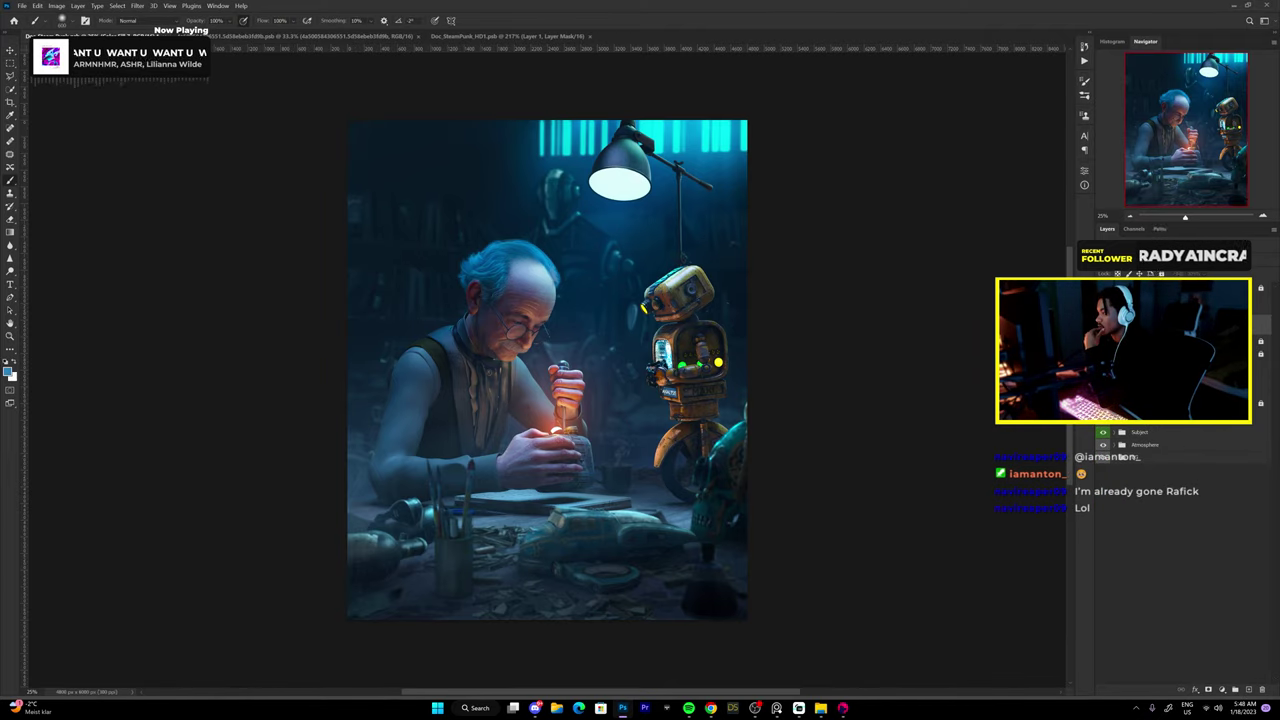
right_click(1118, 497)
click(1160, 560)
Set brush opacity to 30%, then reopen and reapply the Field Blur.
key(3)
double_click(1160, 554)
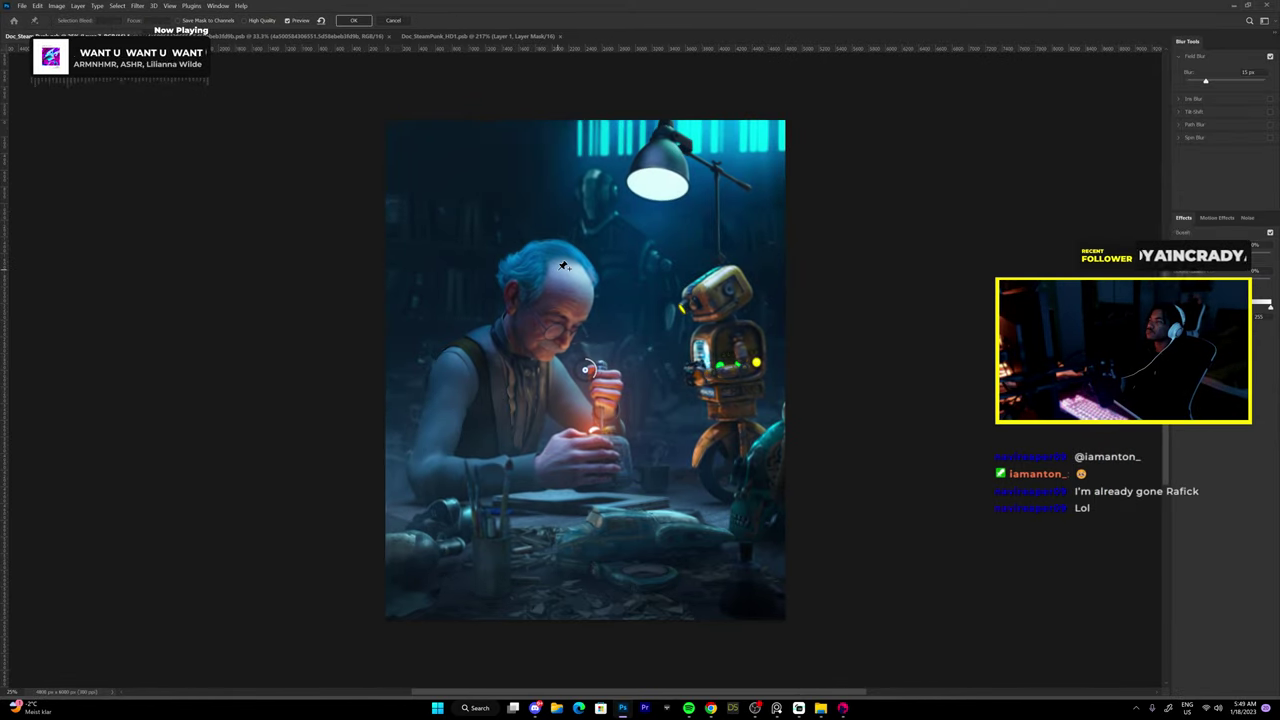
click(355, 21)
scroll(724, 336, up, 3)
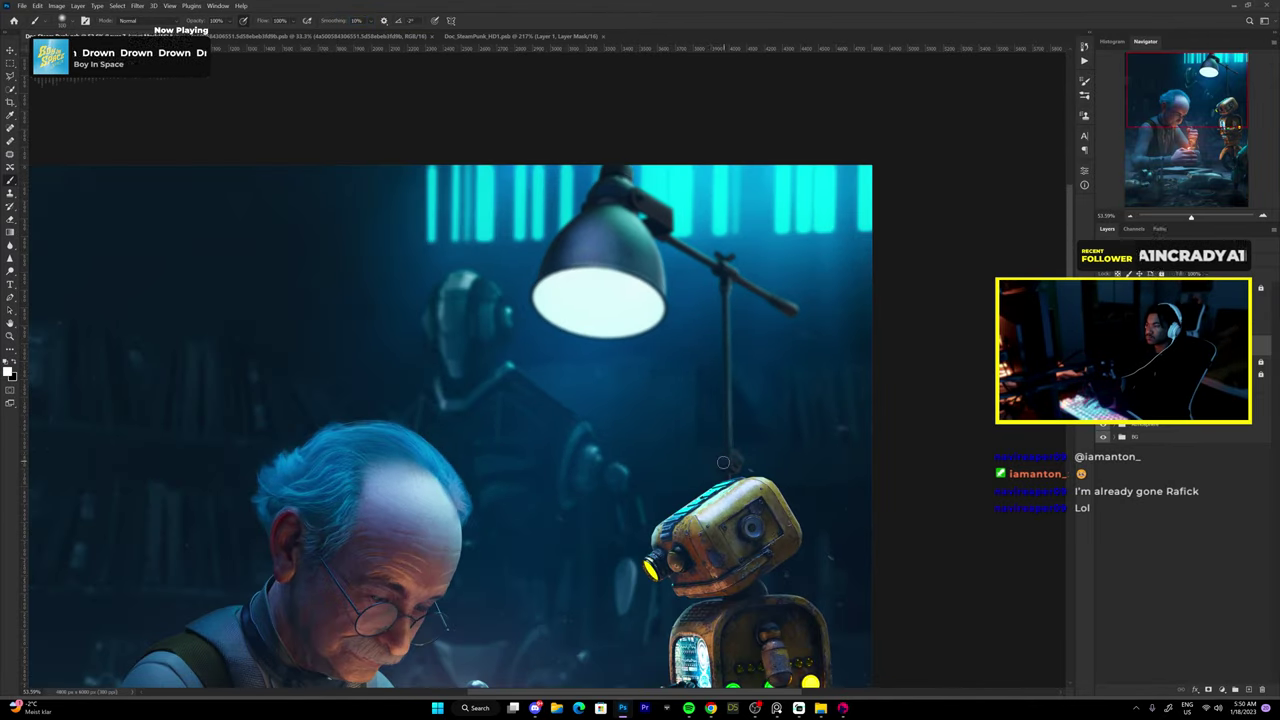
scroll(450, 400, down, 2)
scroll(525, 497, up, 8)
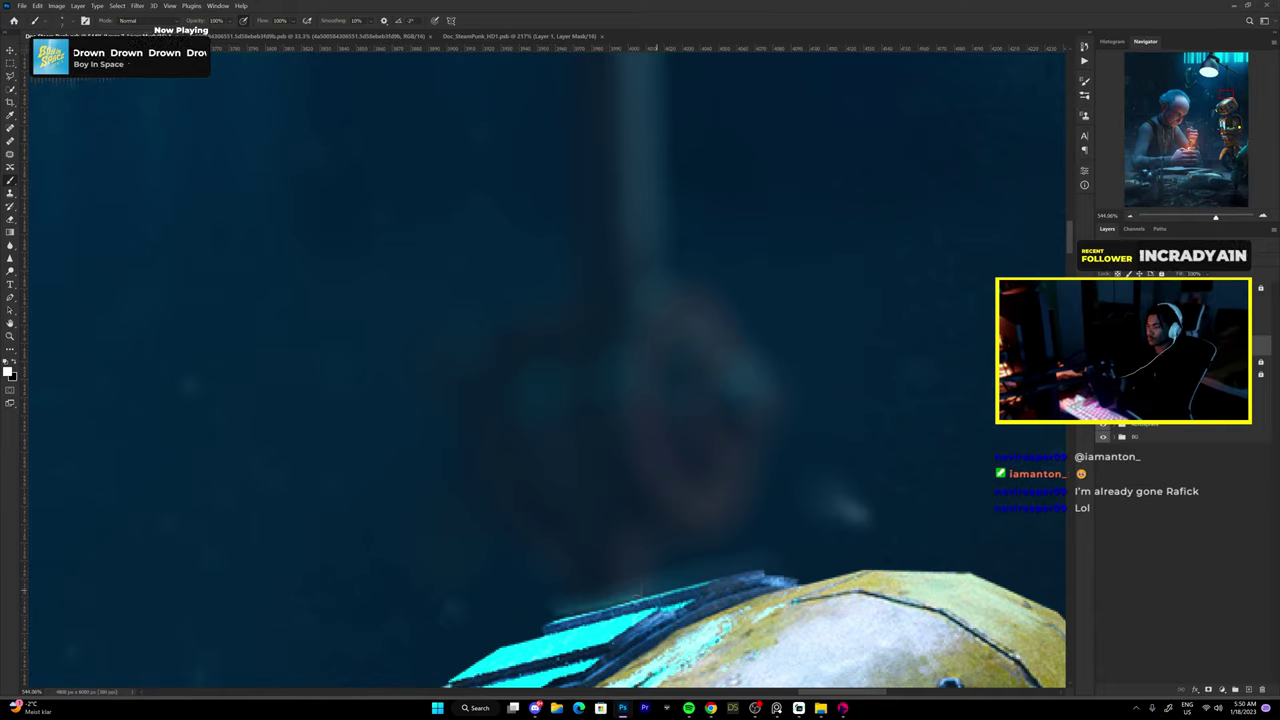
scroll(839, 368, down, 6)
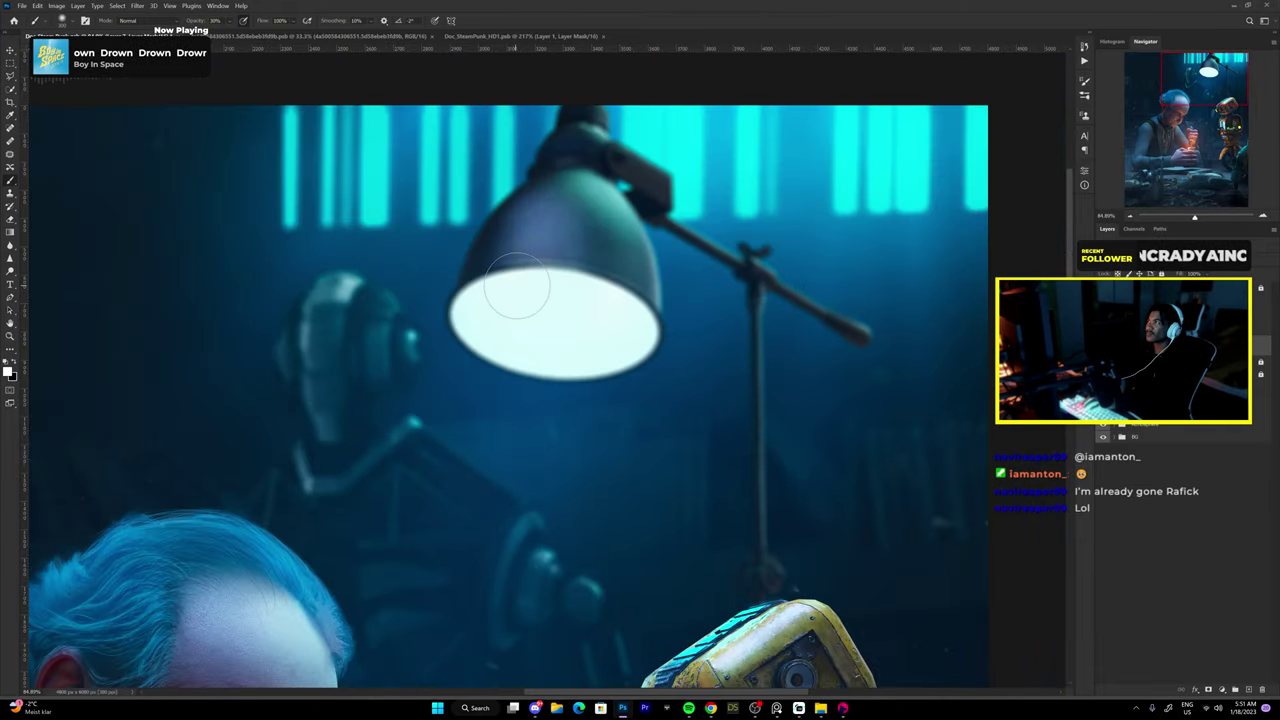
scroll(500, 423, down, 4)
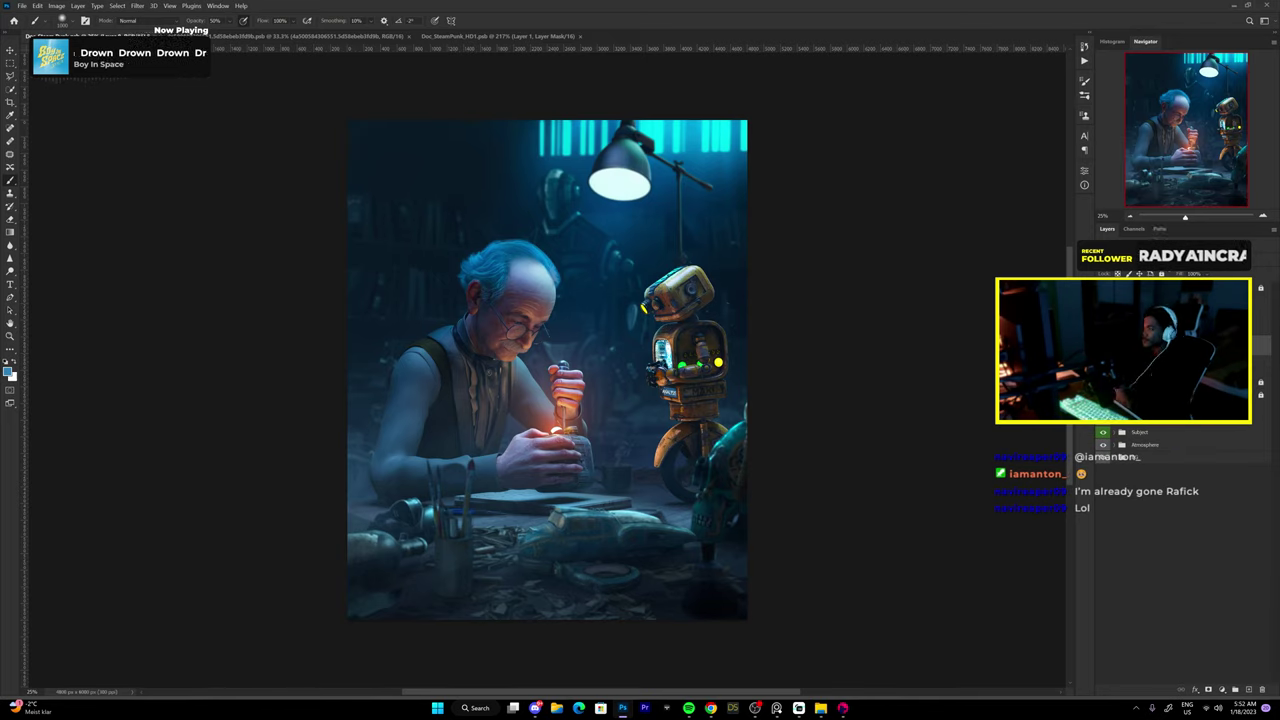
key(ctrl+alt+f)
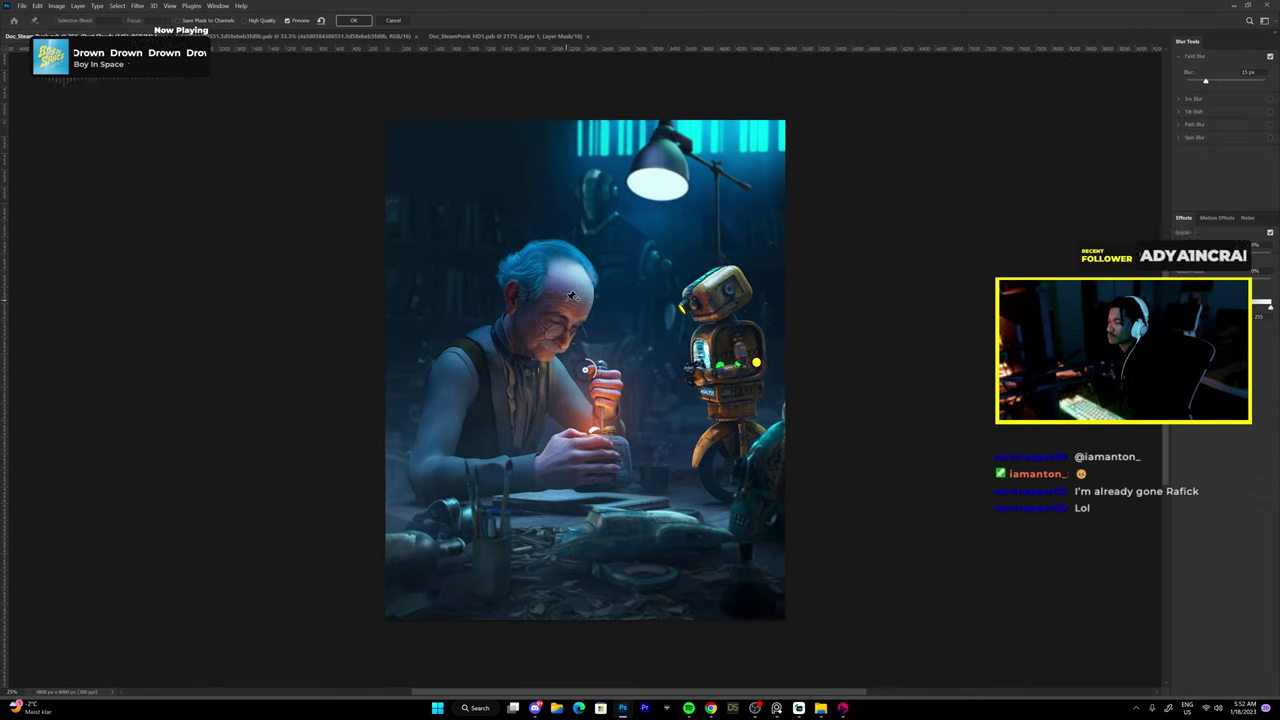
scroll(610, 575, up, 3)
scroll(603, 582, up, 1)
click(350, 20)
key(b)
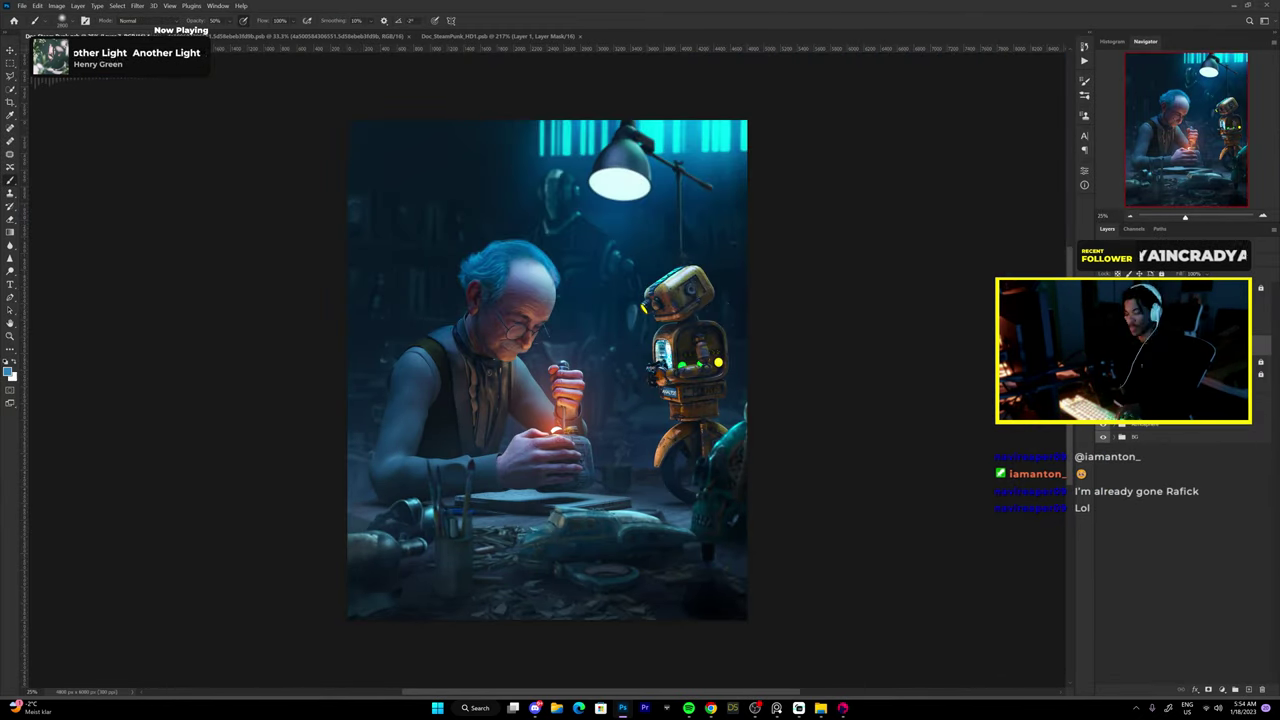
click(137, 5)
In the Camera Raw filter, raise Clarity to +29.
click(165, 75)
click(1090, 192)
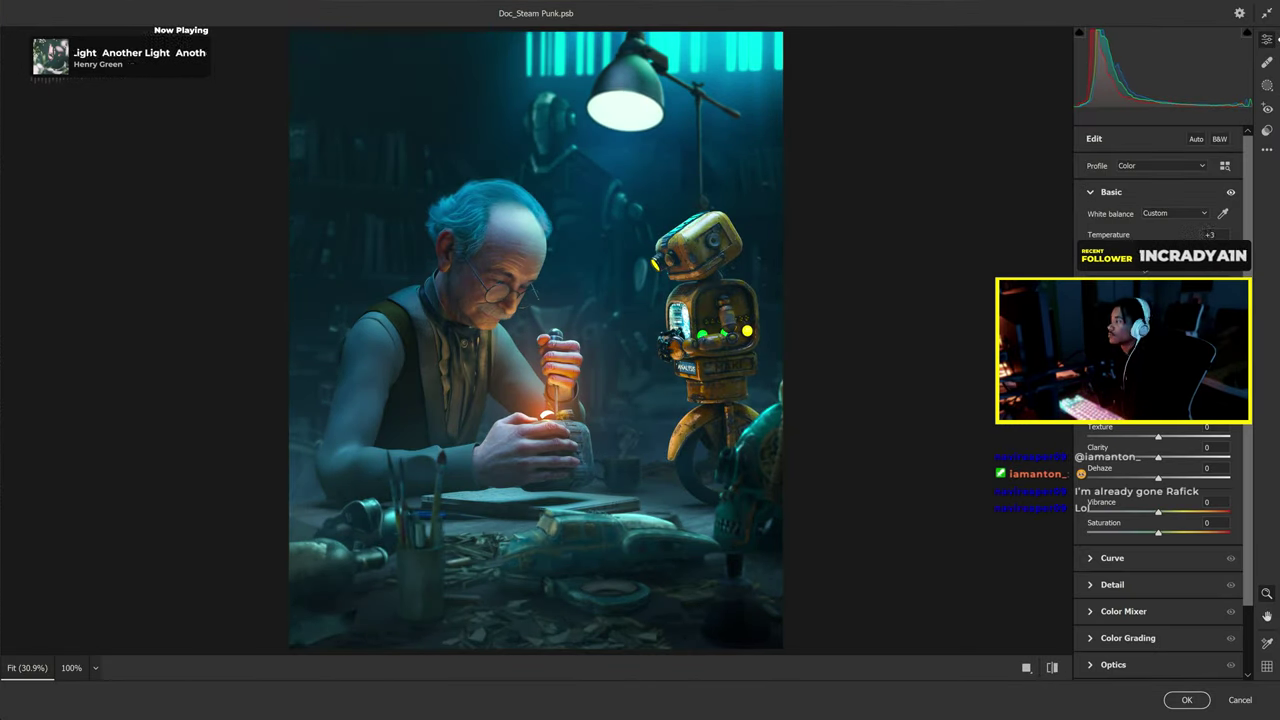
drag(1158, 457, 1178, 457)
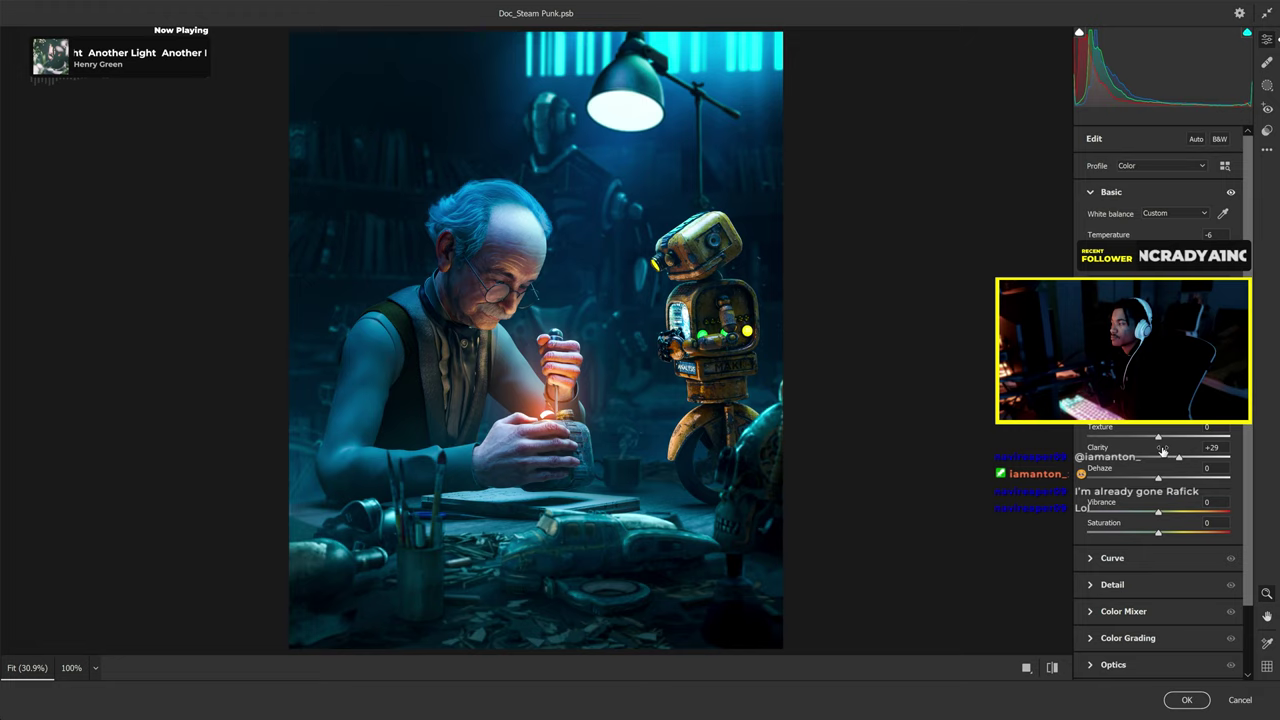
Edit the green channel of the Point Curve.
click(1112, 558)
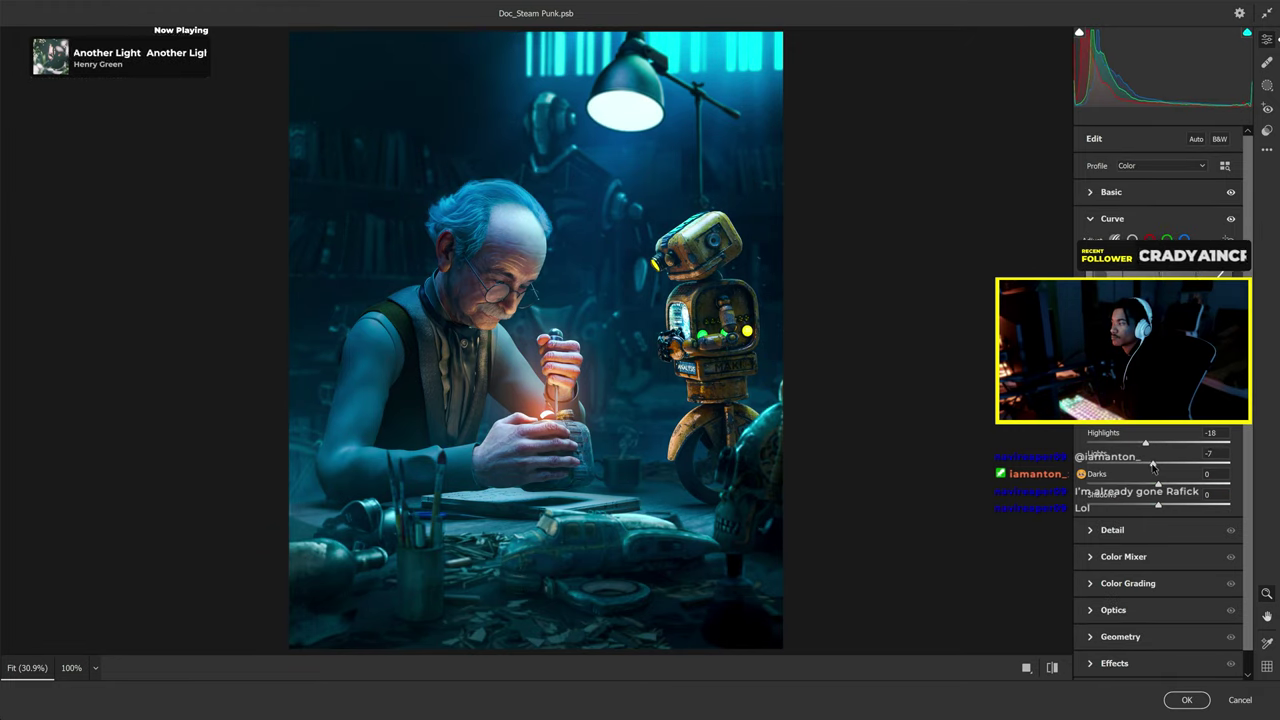
click(1132, 240)
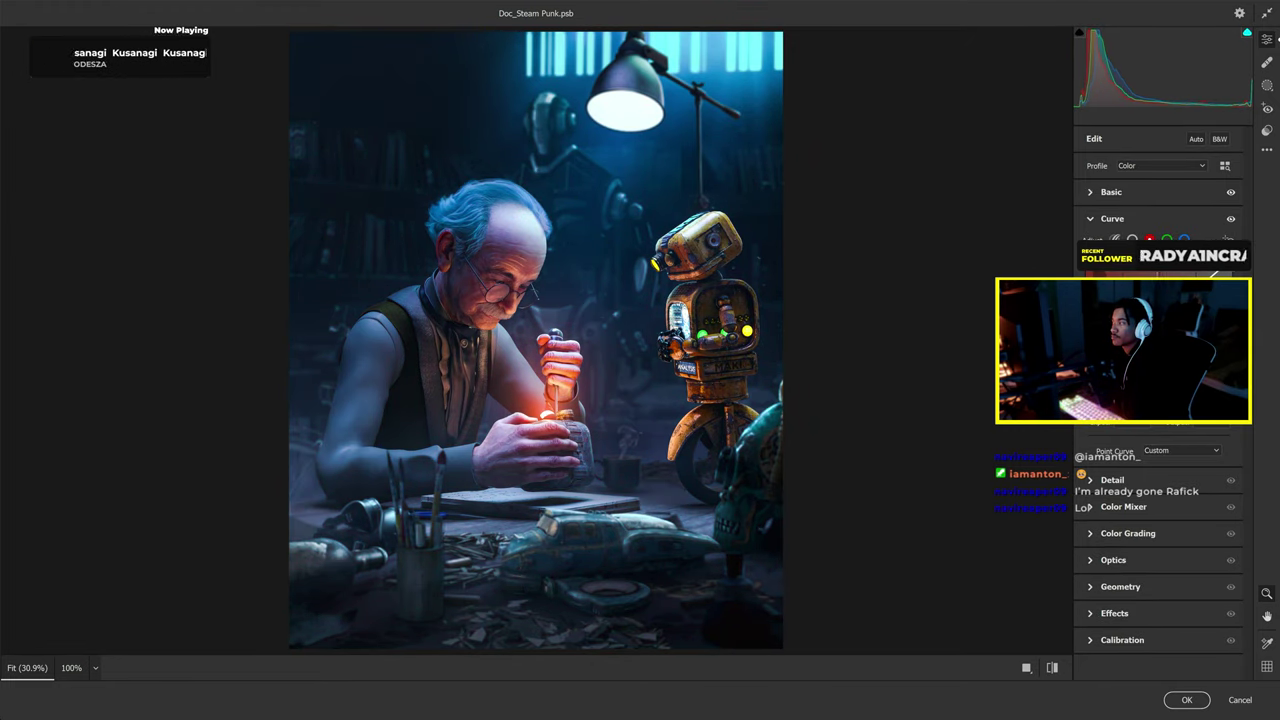
click(1167, 240)
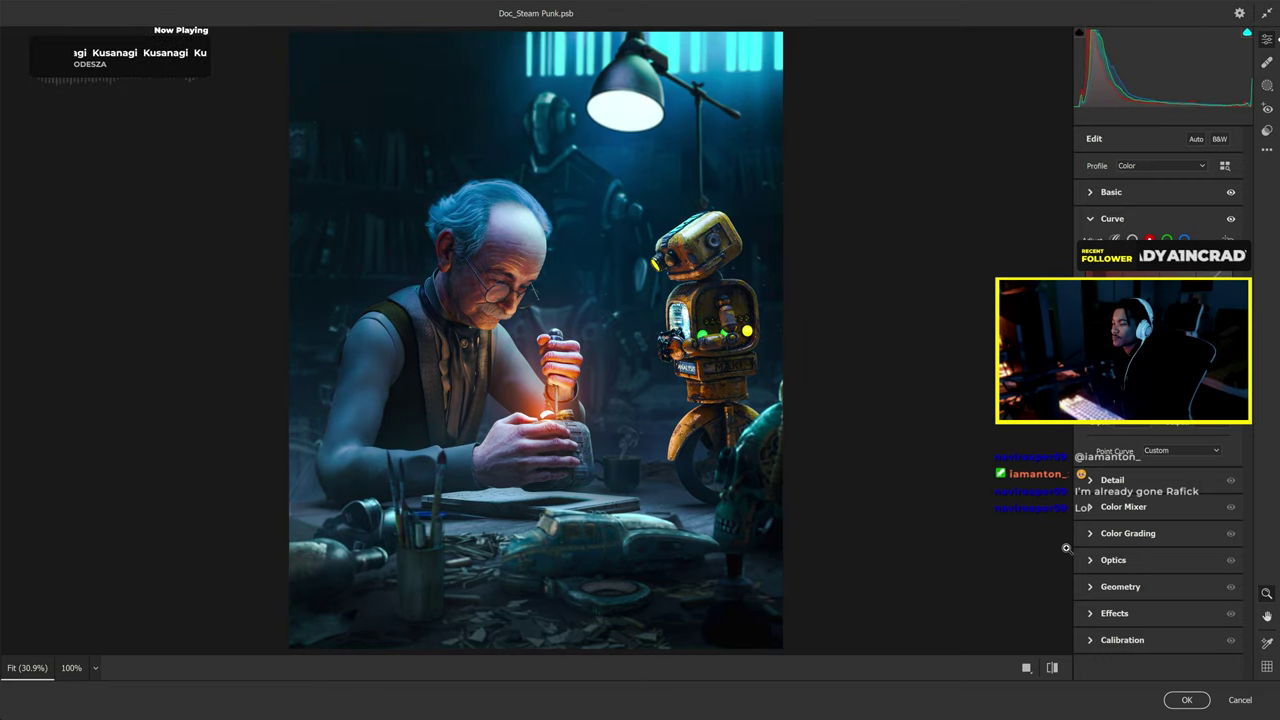
click(1167, 240)
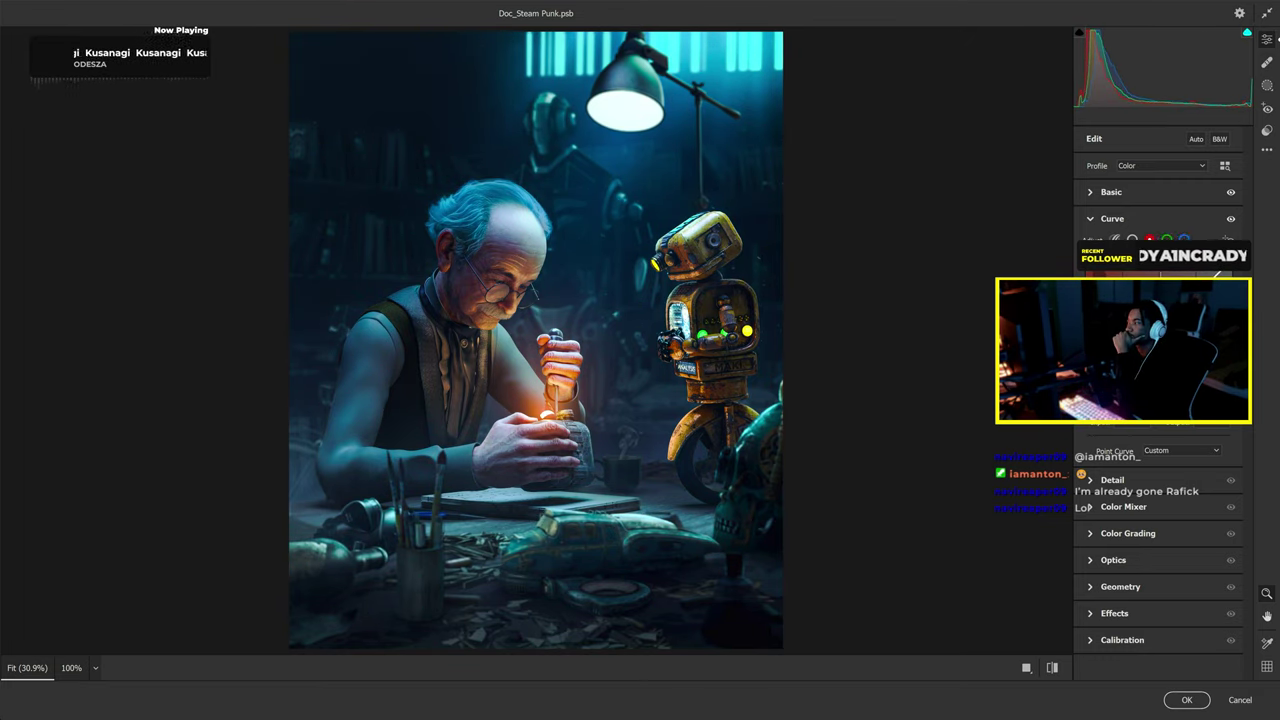
click(1112, 218)
Shift the blue and purple tones cooler in the Color Mixer.
click(1123, 272)
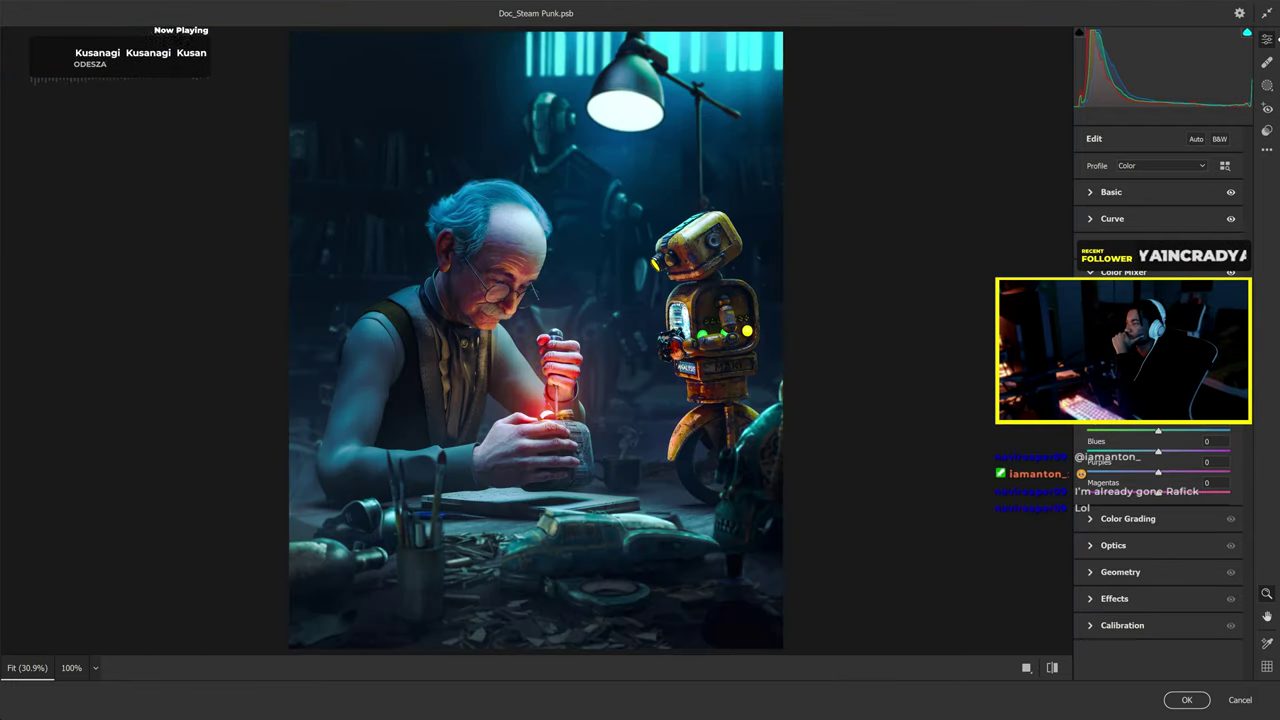
mouse_move(1158, 451)
mouse_down()
mouse_move(1176, 470)
mouse_move(1182, 452)
mouse_up()
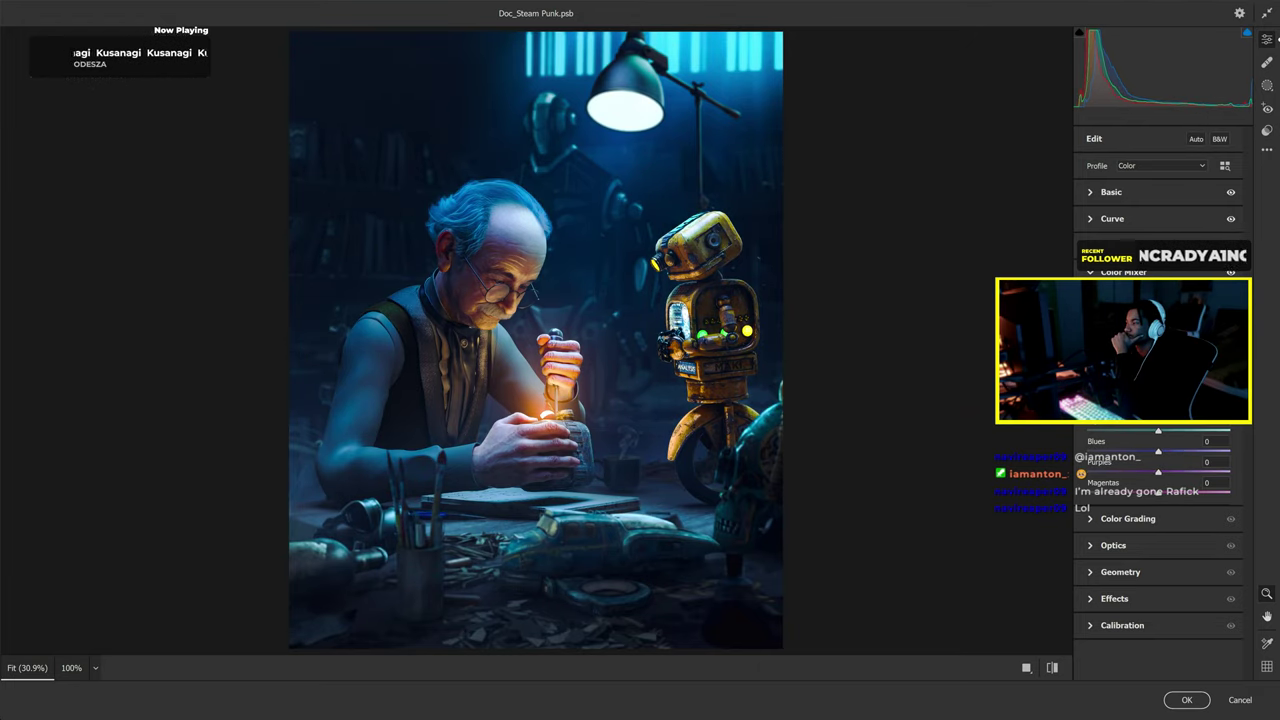
click(1169, 272)
click(1111, 191)
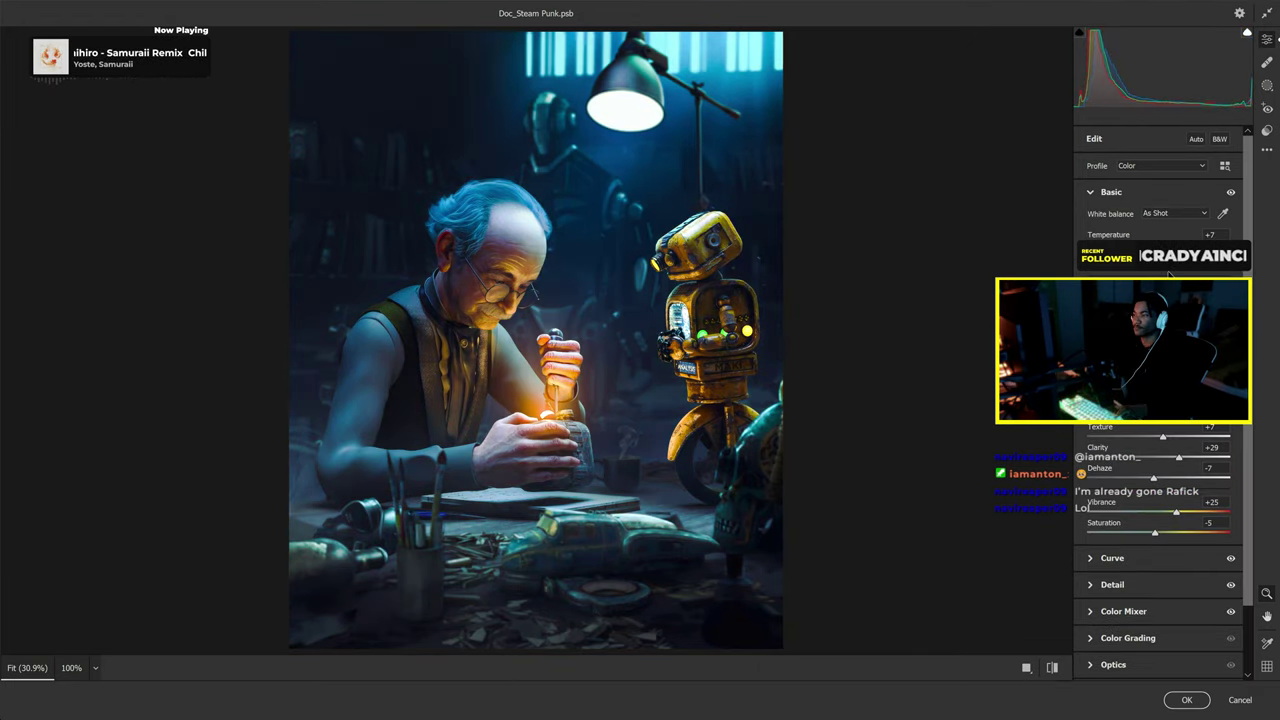
Set the Color Grading wheels to a cool blue tint.
click(1128, 637)
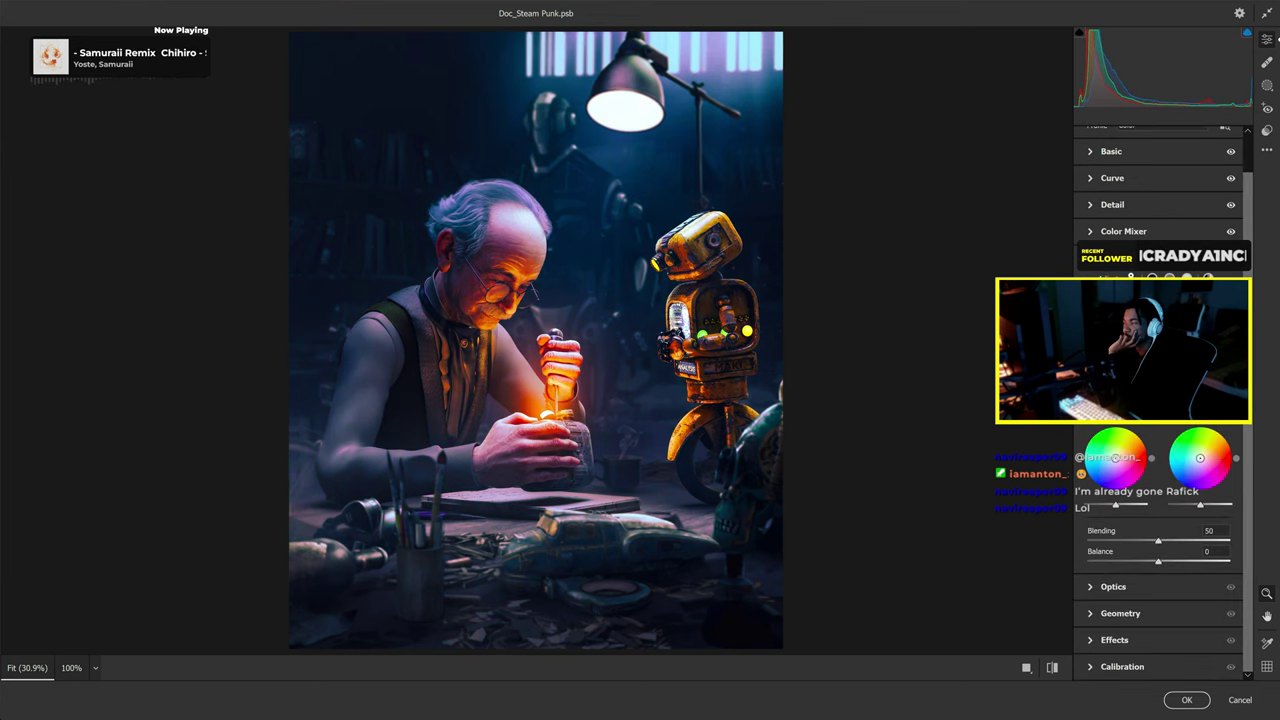
drag(1117, 455, 1125, 440)
mouse_move(1200, 458)
mouse_down()
mouse_move(1157, 479)
mouse_move(1219, 509)
mouse_move(1191, 507)
mouse_up()
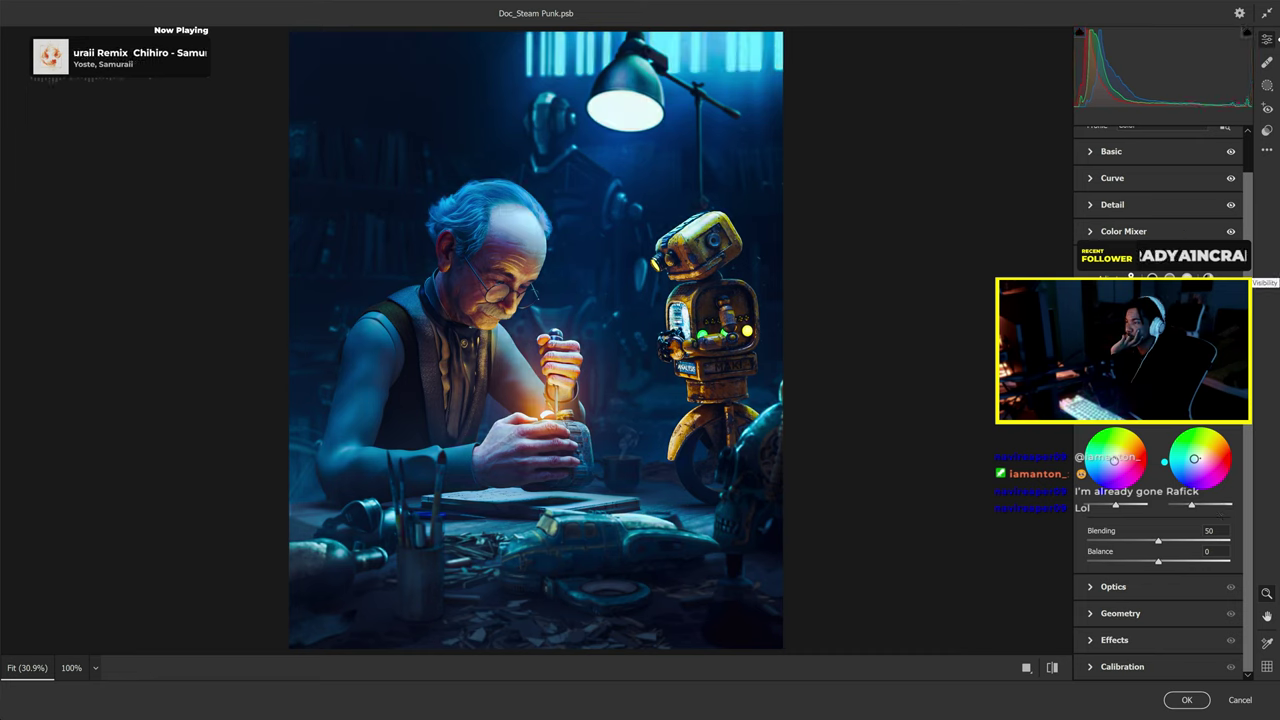